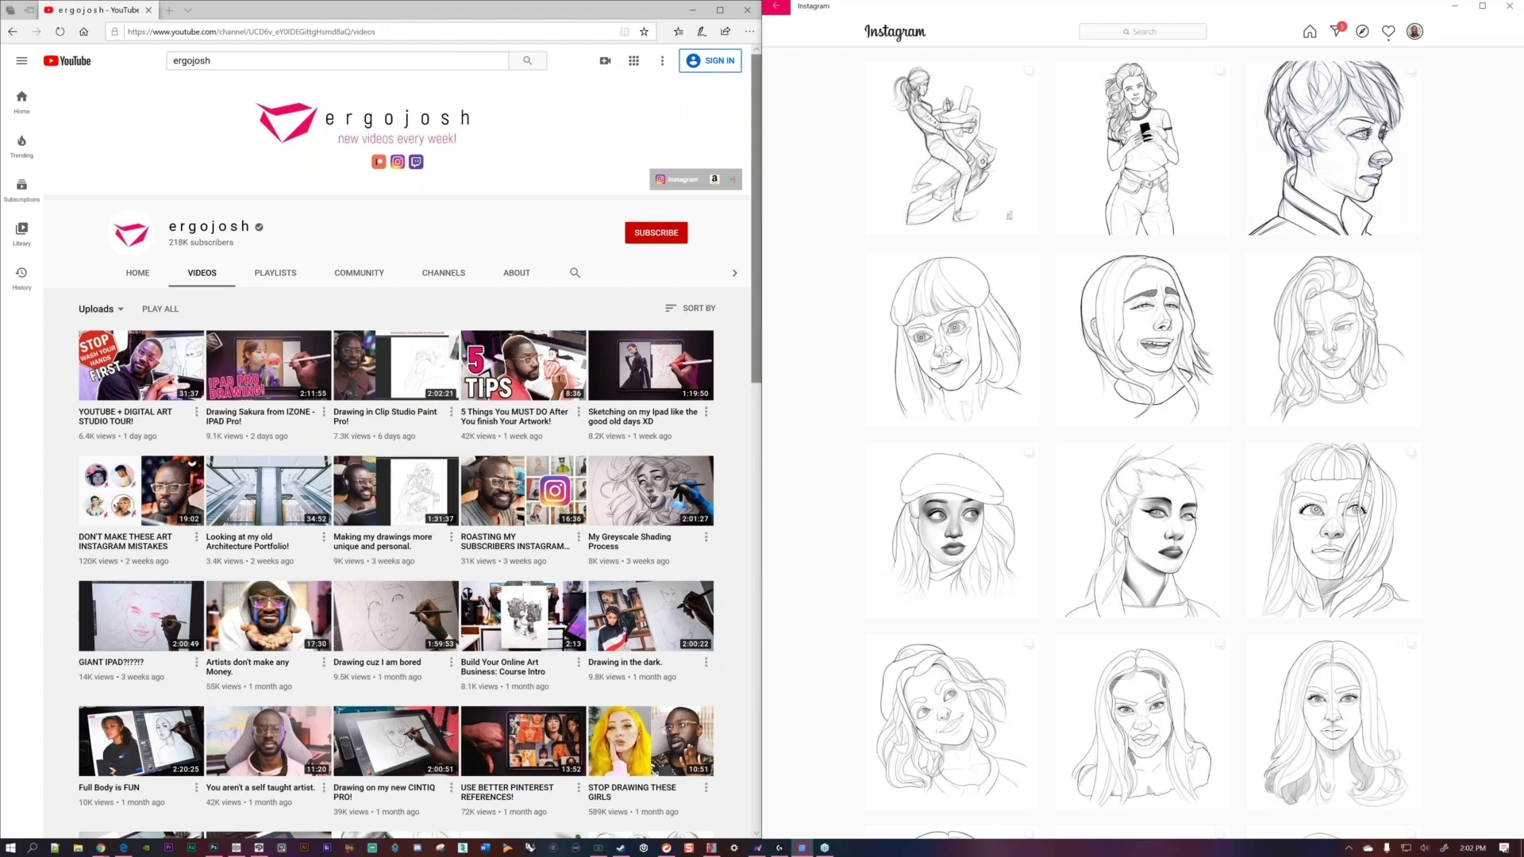
# Look through the artist's Instagram post grid, comparing the earliest pencil portraits with the newest colored artwork.
pyautogui.scroll(15, 953, 532)
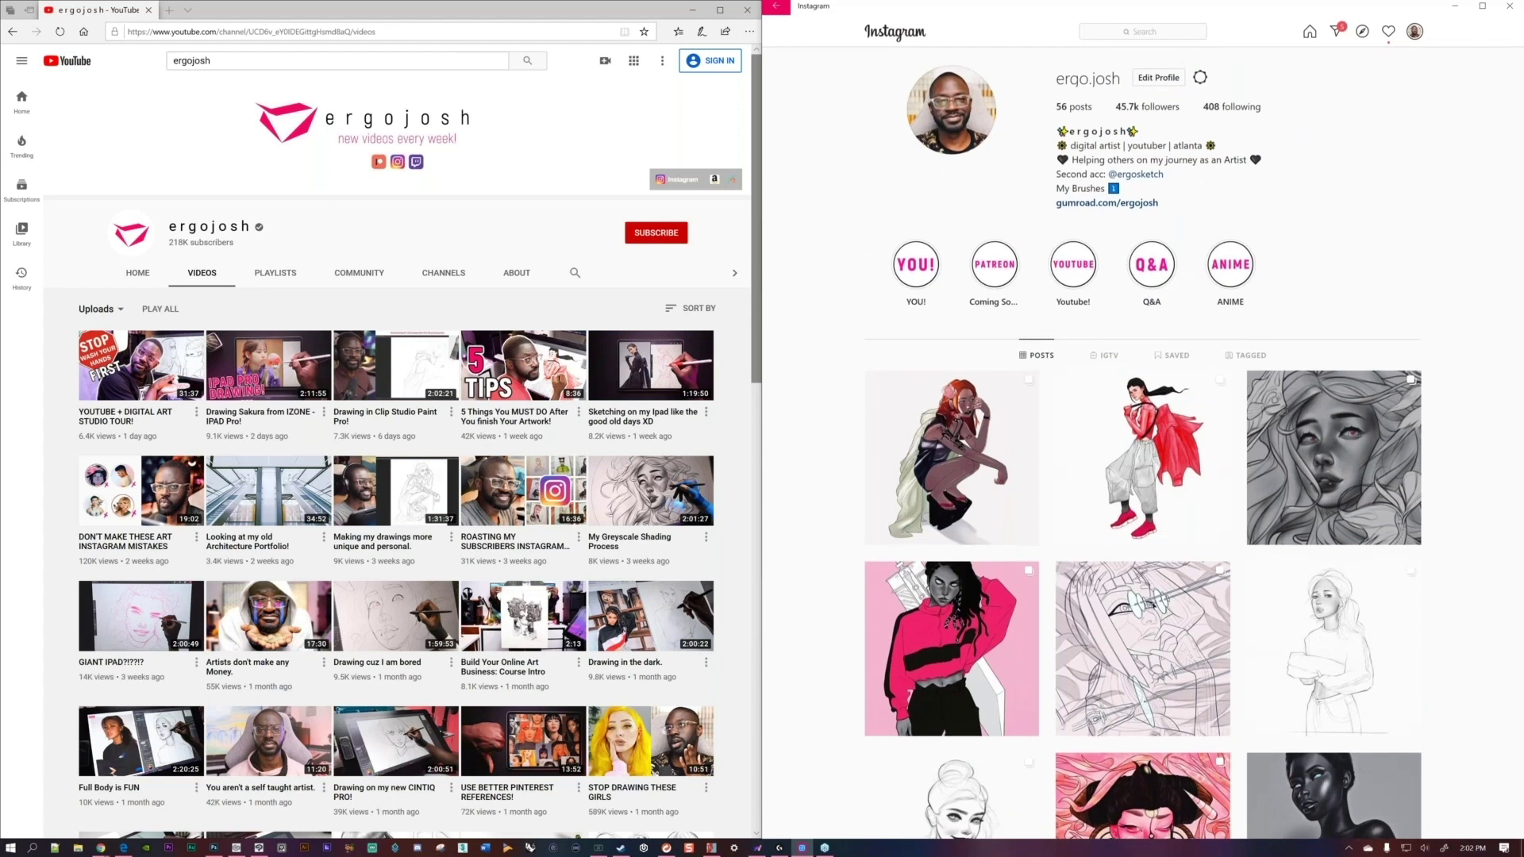
pyautogui.scroll(-1, 397, 476)
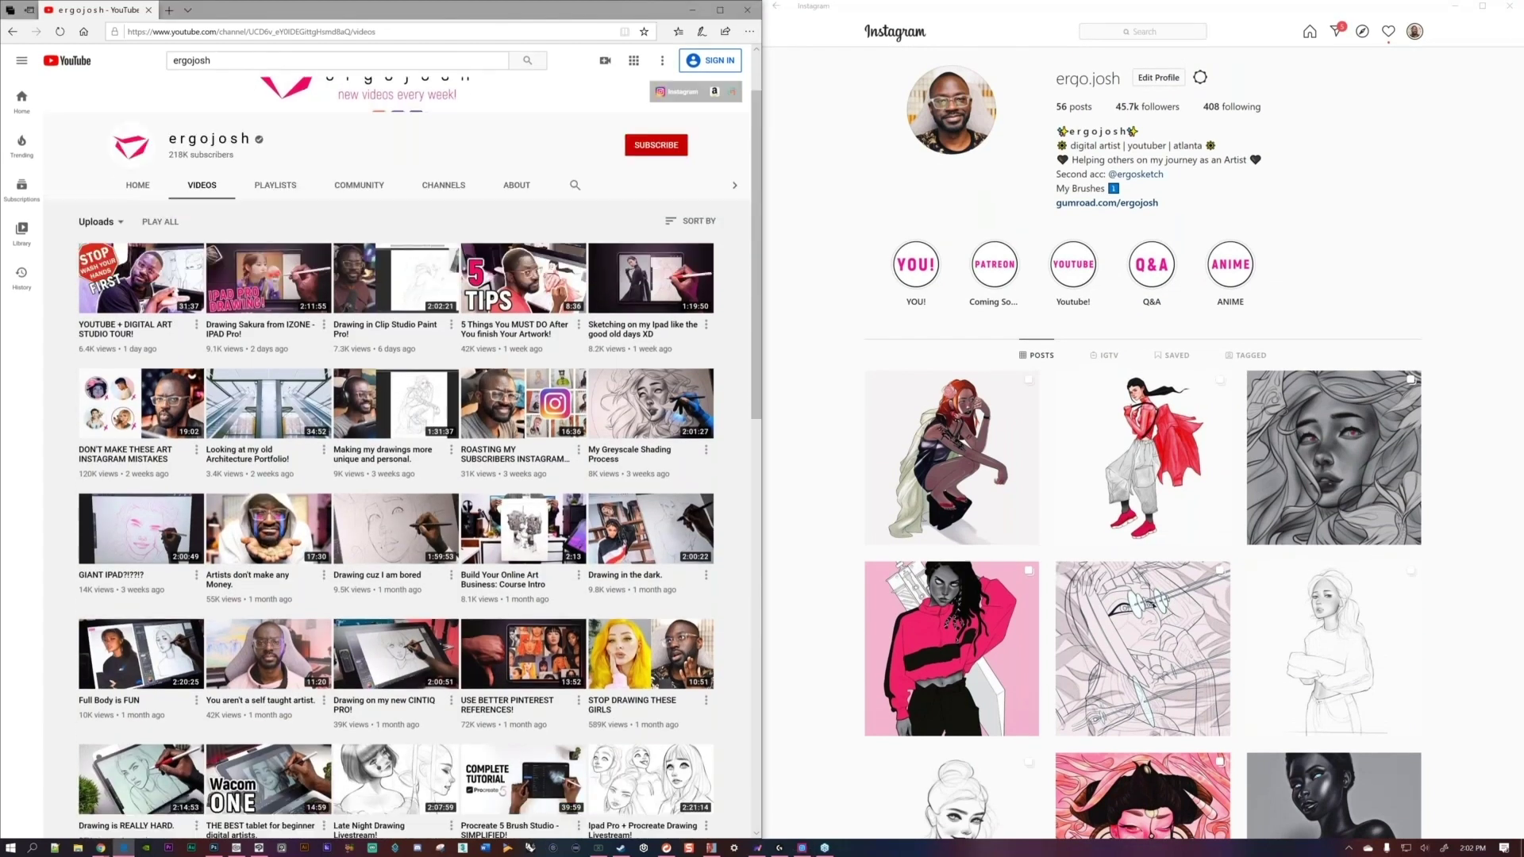
pyautogui.scroll(-12, 1143, 444)
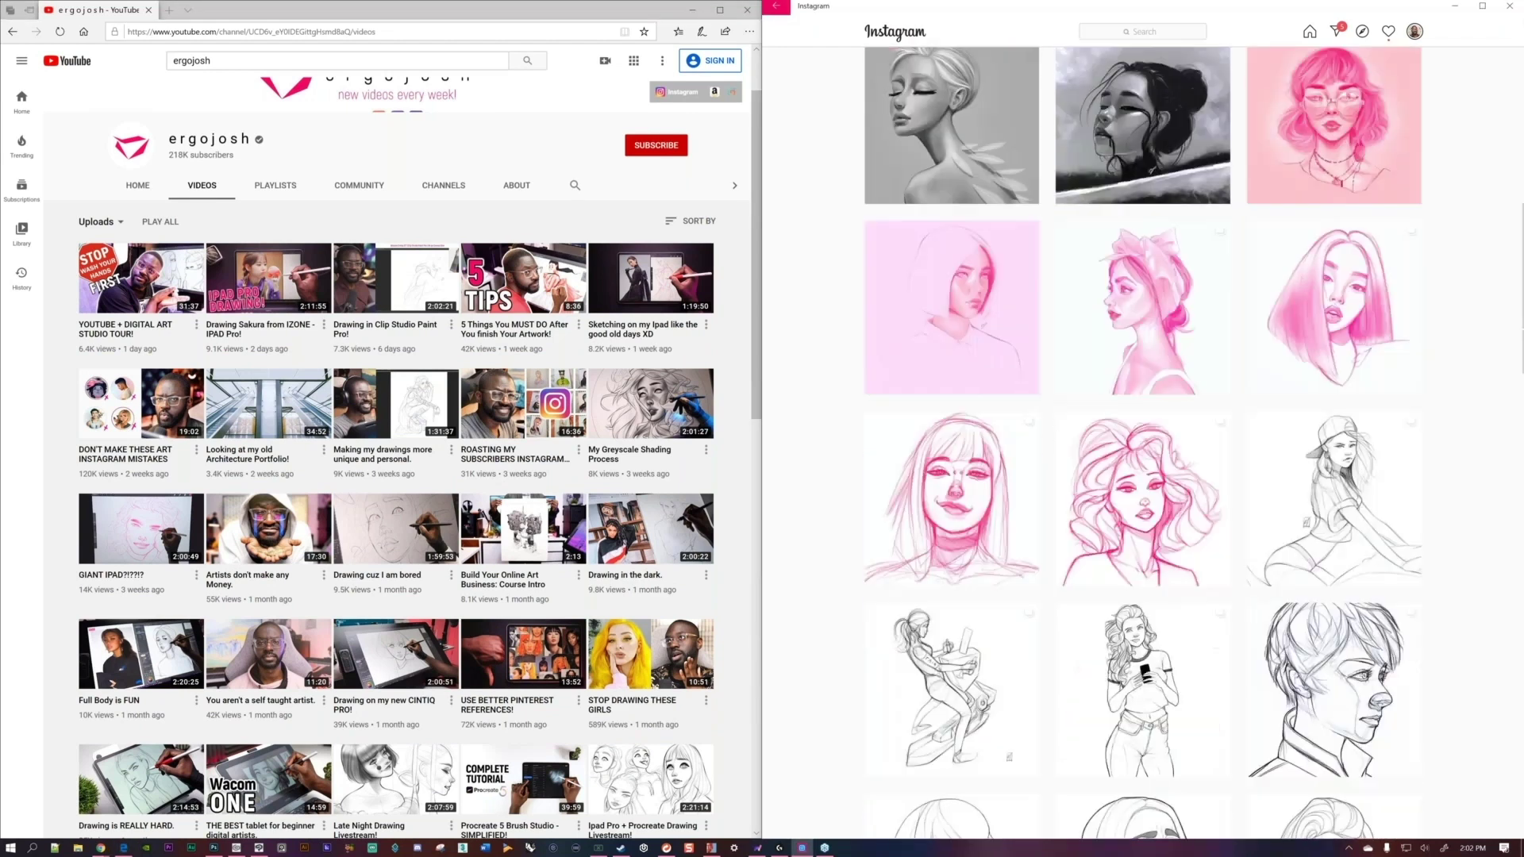
pyautogui.scroll(-15, 952, 627)
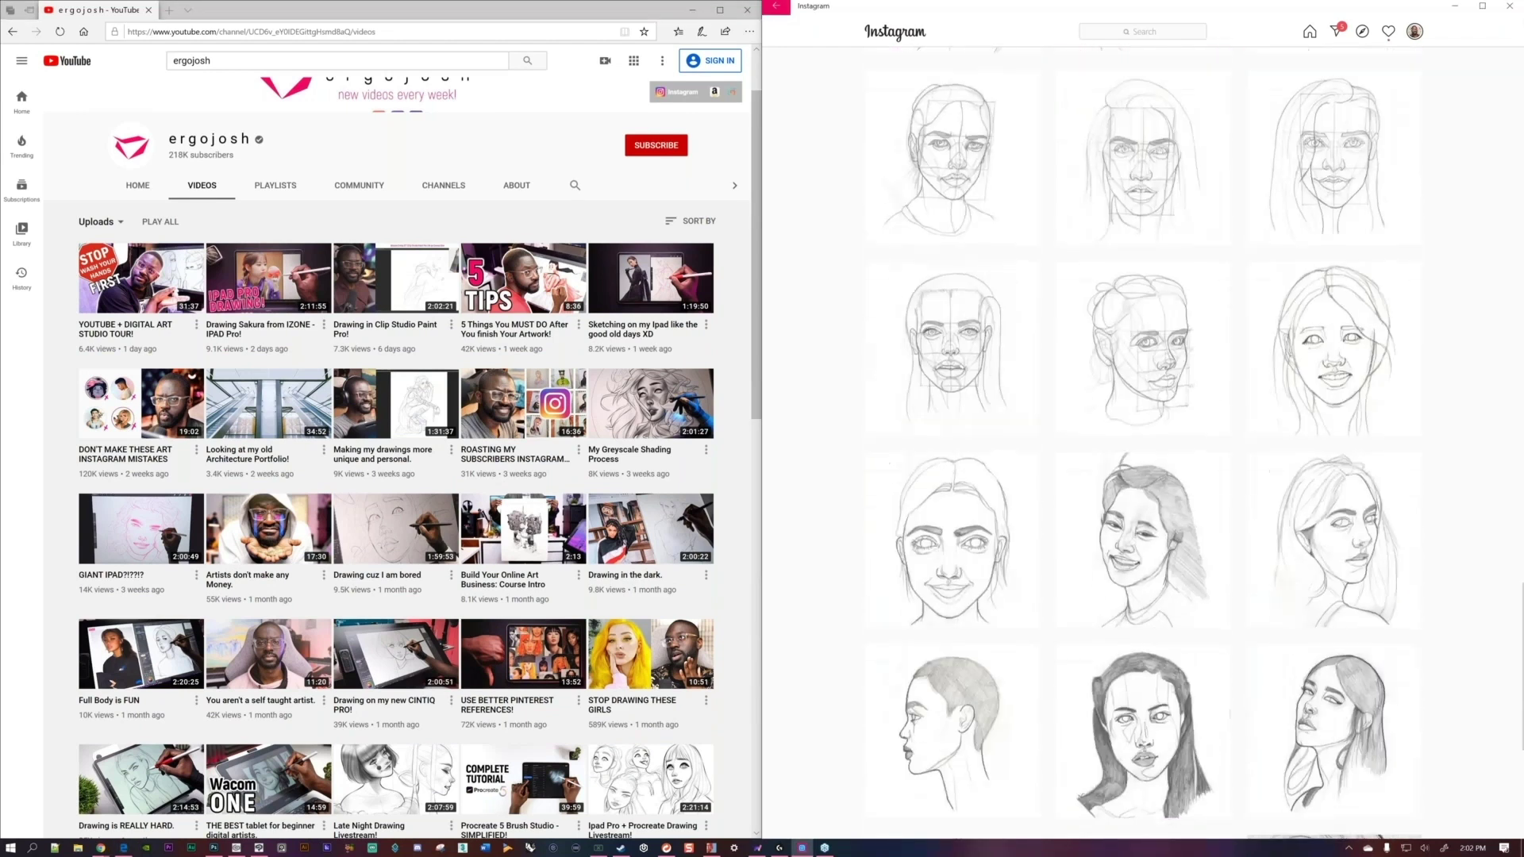
pyautogui.scroll(-4, 952, 627)
pyautogui.scroll(6, 952, 627)
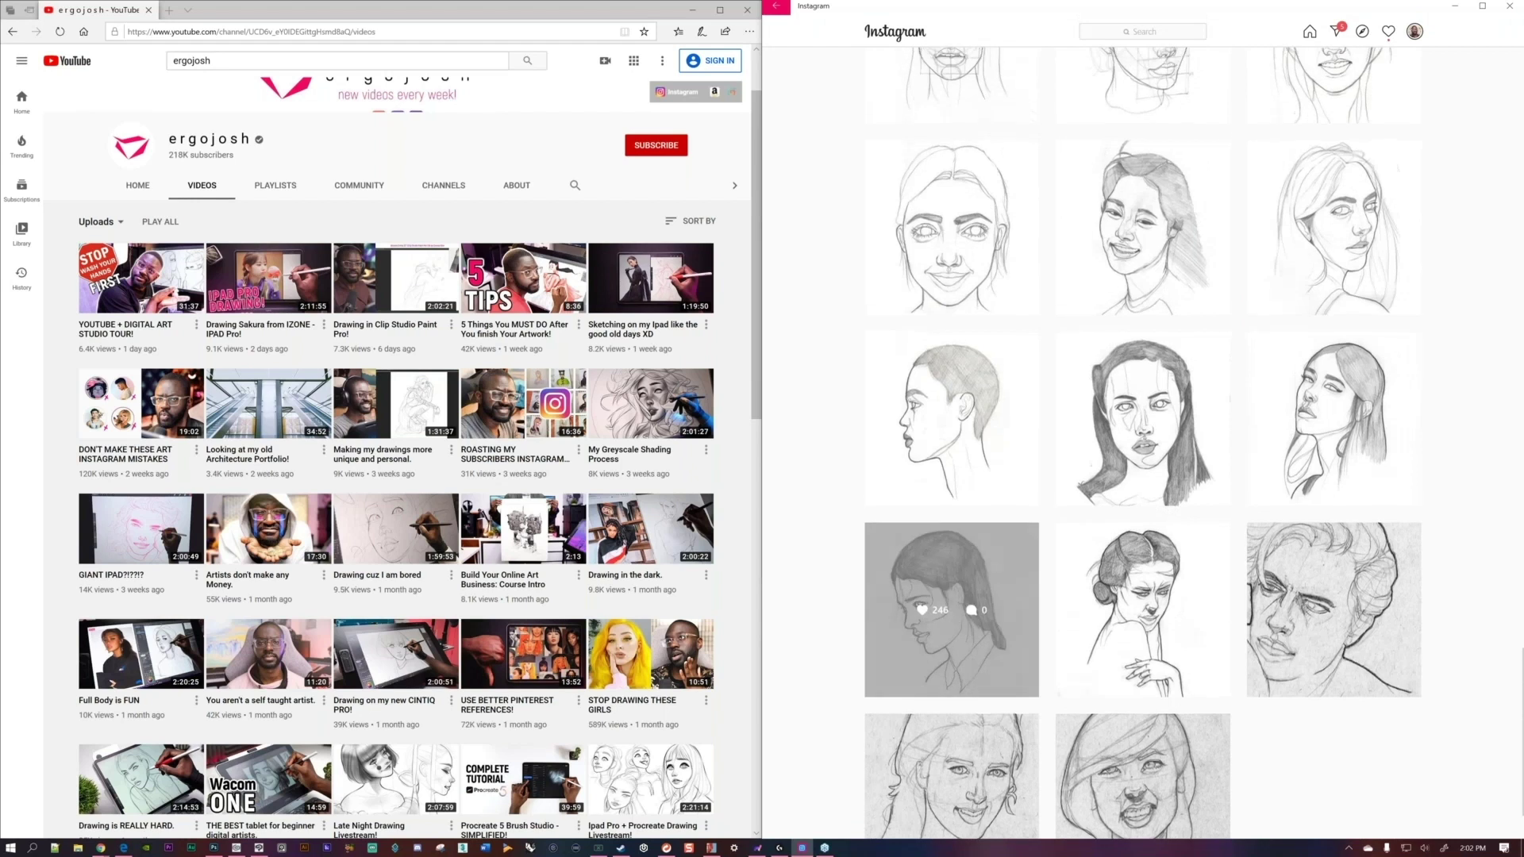
pyautogui.scroll(6, 952, 688)
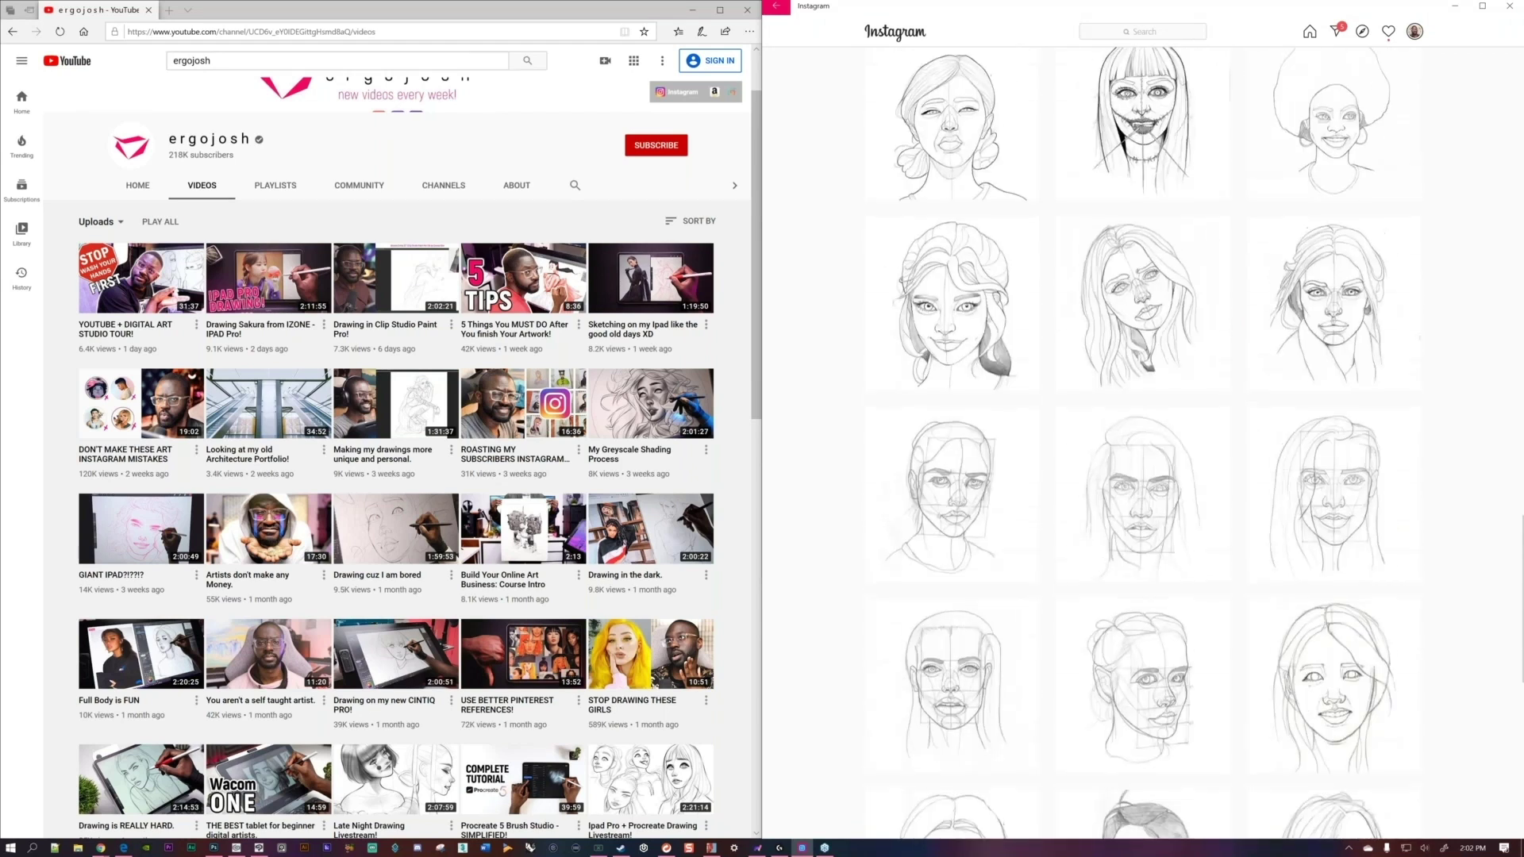
pyautogui.scroll(10, 952, 689)
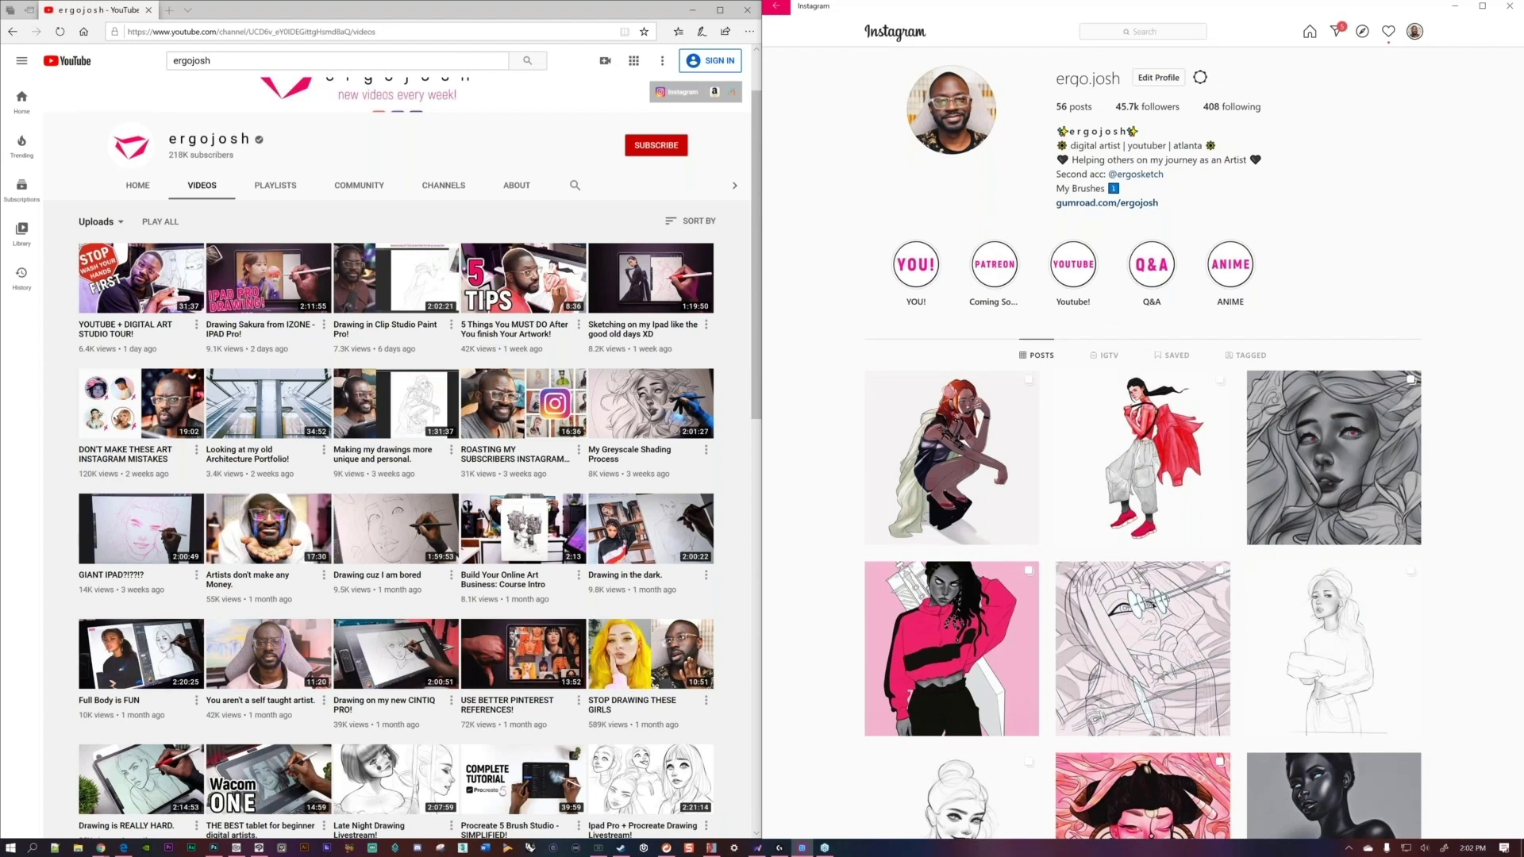
pyautogui.scroll(-10, 1144, 443)
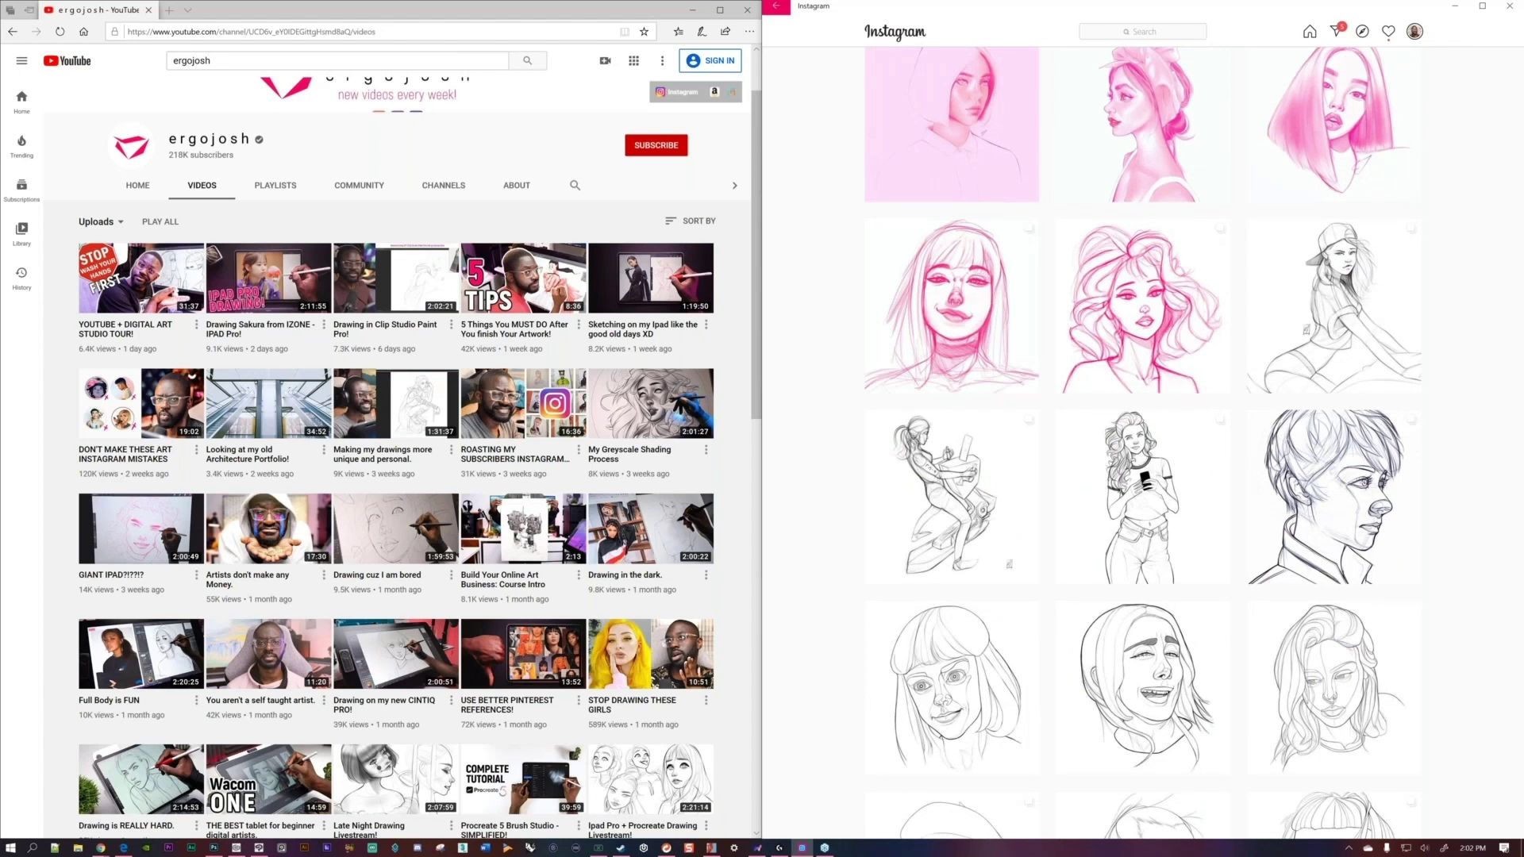
# Switch to Clip Studio Paint and show the three hidden layers of the CONFUSION drawing one by one, up to the full-color version.
pyautogui.click(259, 848)
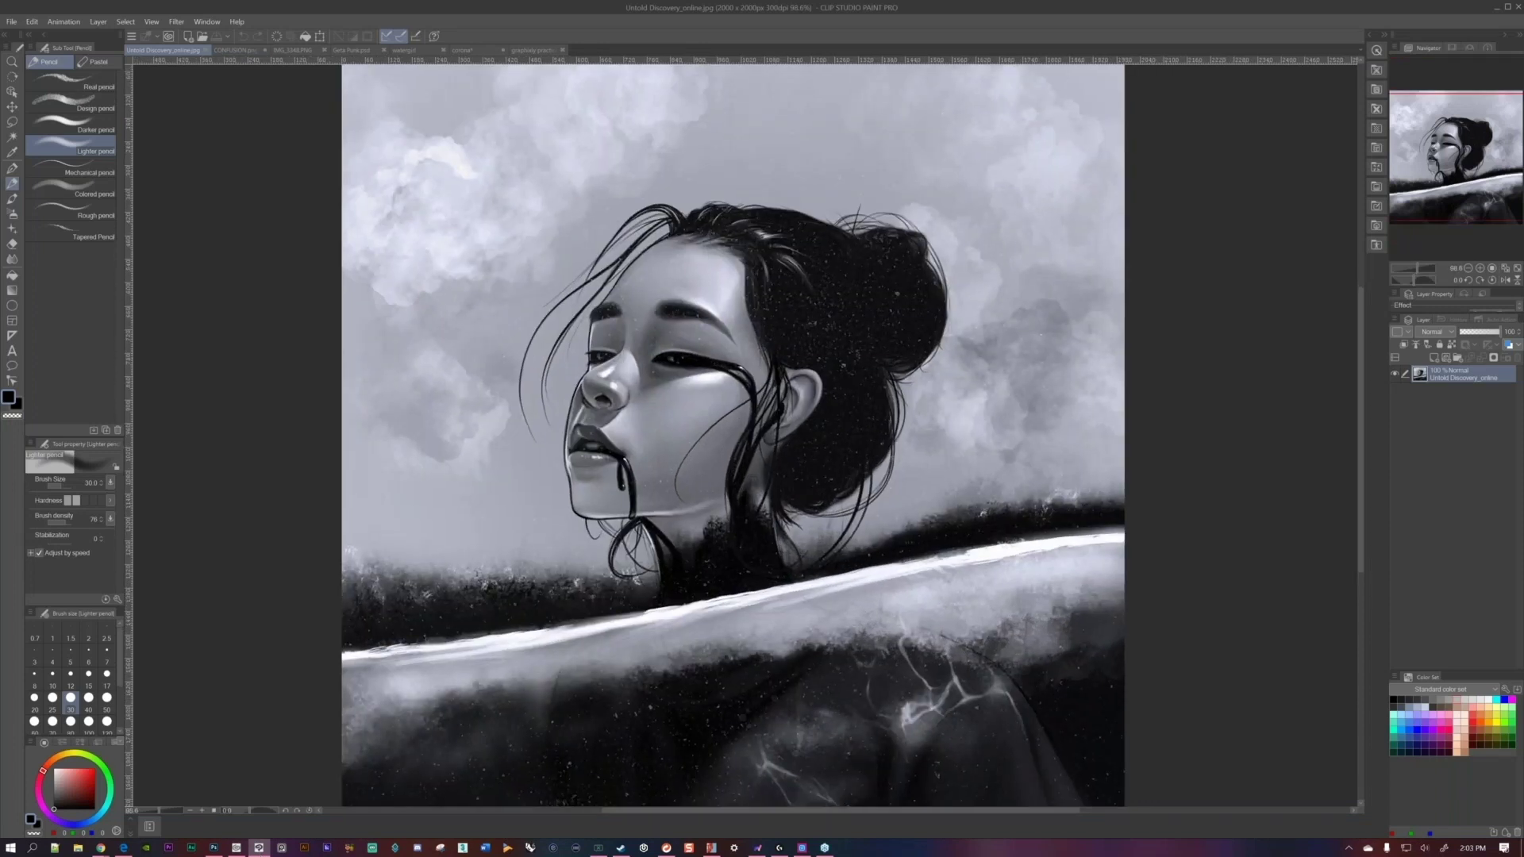
pyautogui.hotkey('ctrl', 'alt', '0')
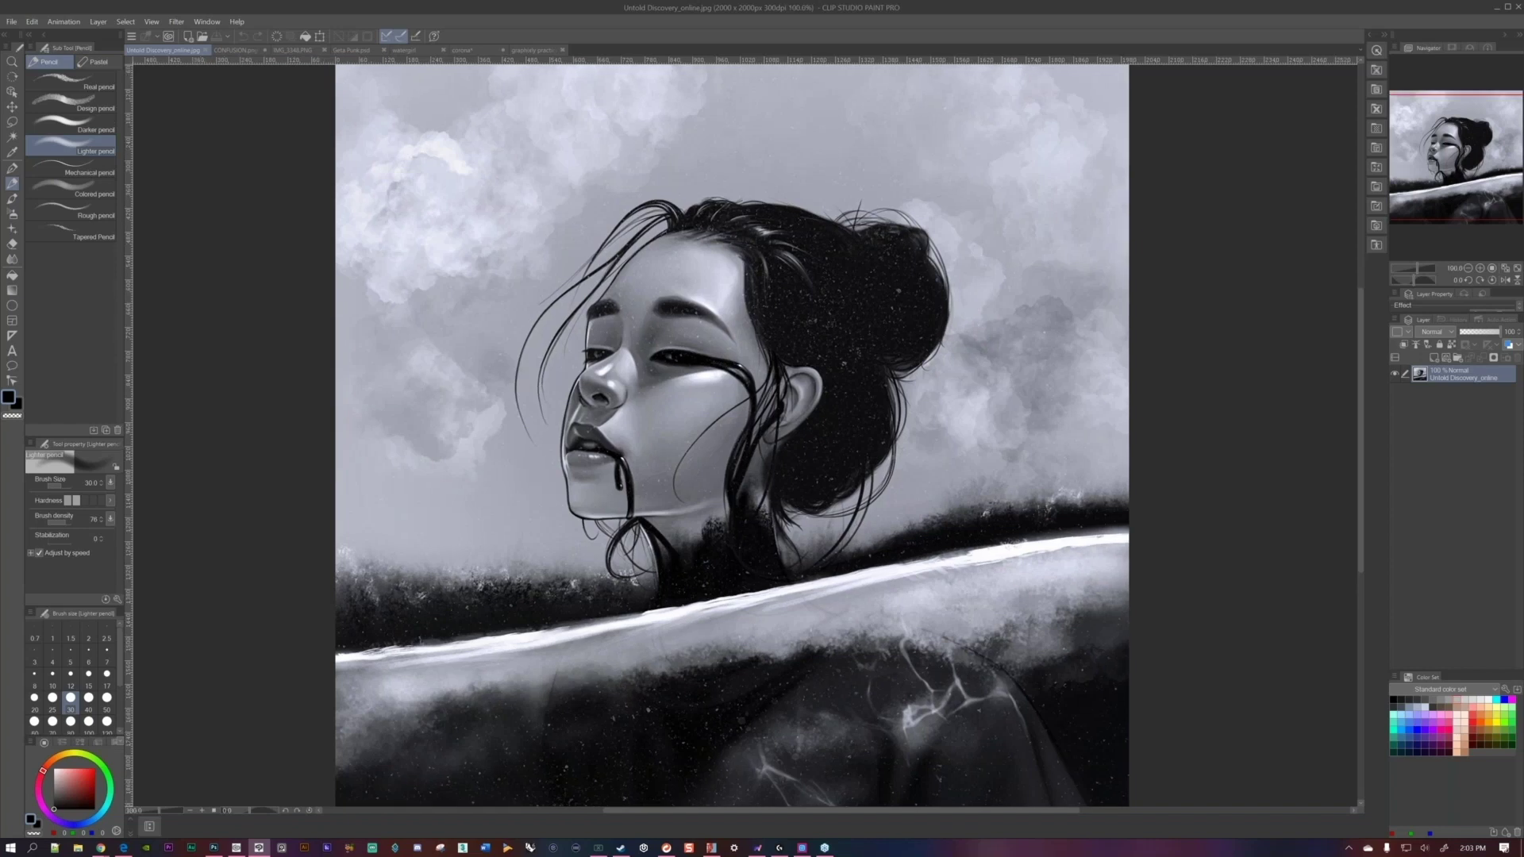
pyautogui.click(238, 50)
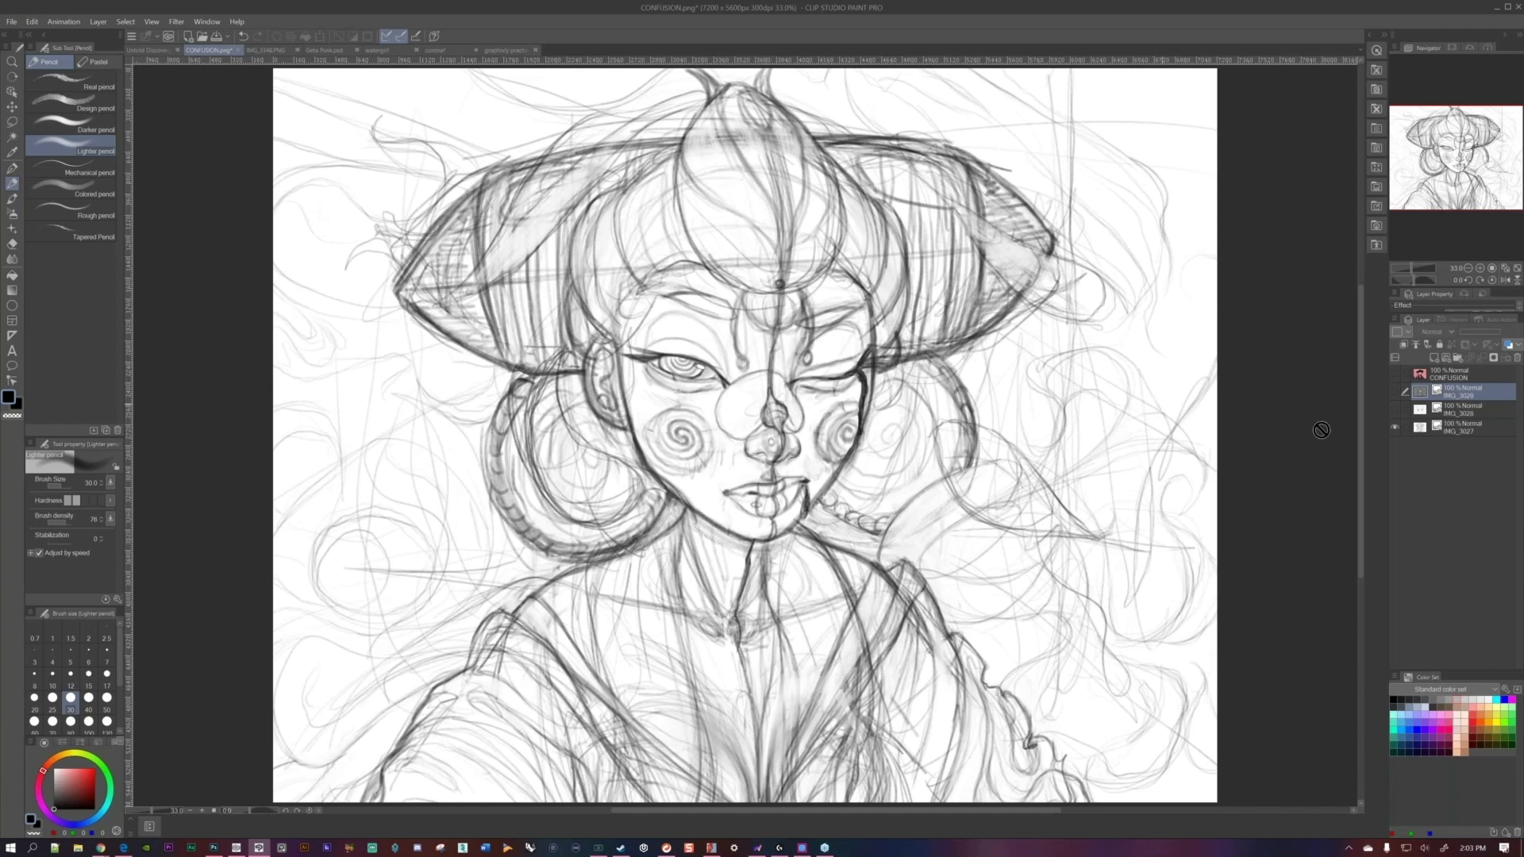
pyautogui.click(1395, 410)
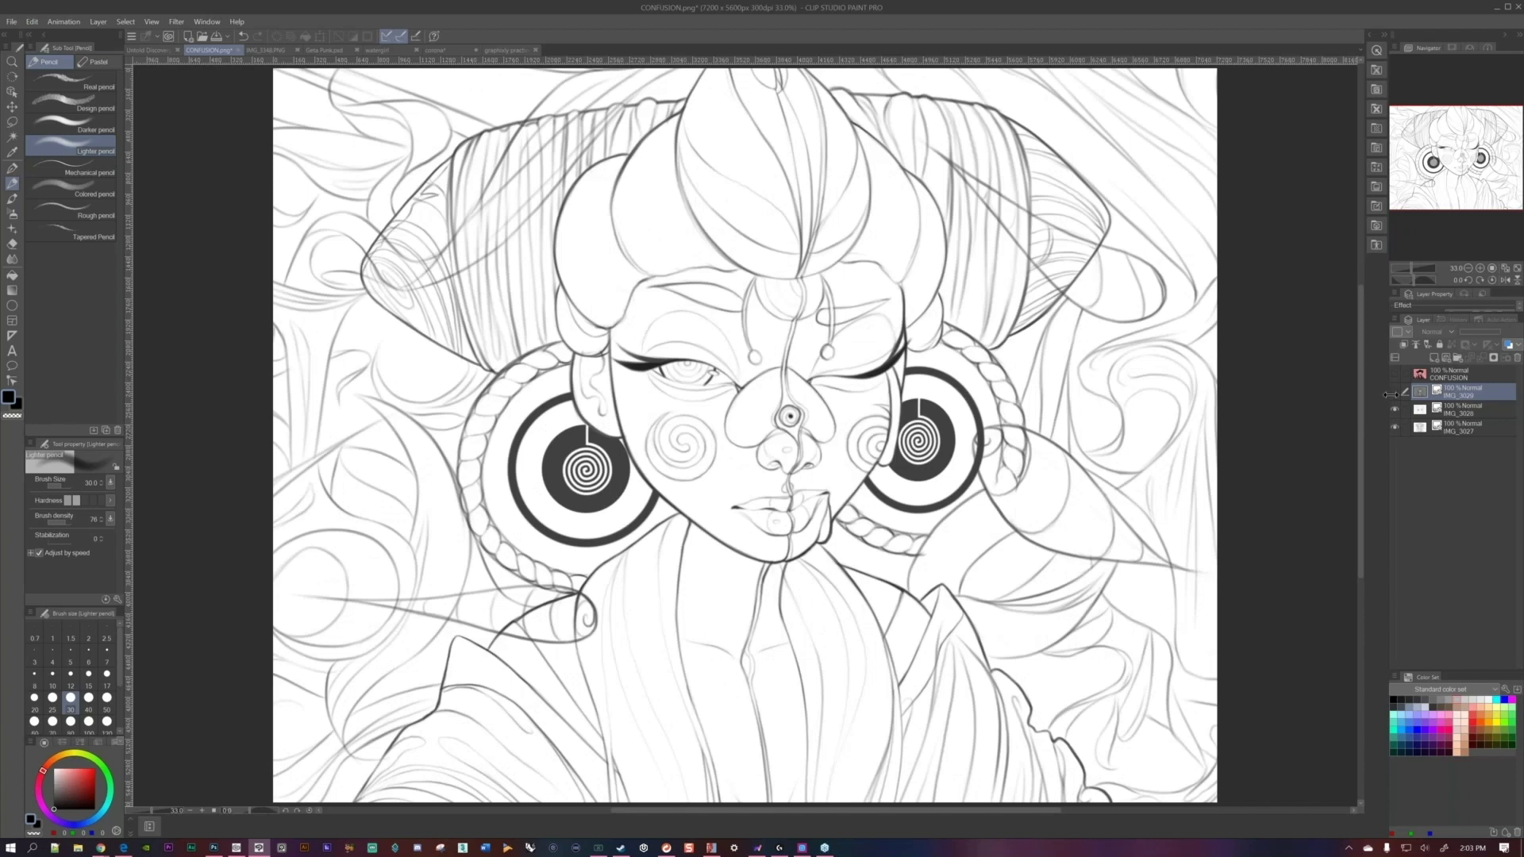
pyautogui.click(1394, 392)
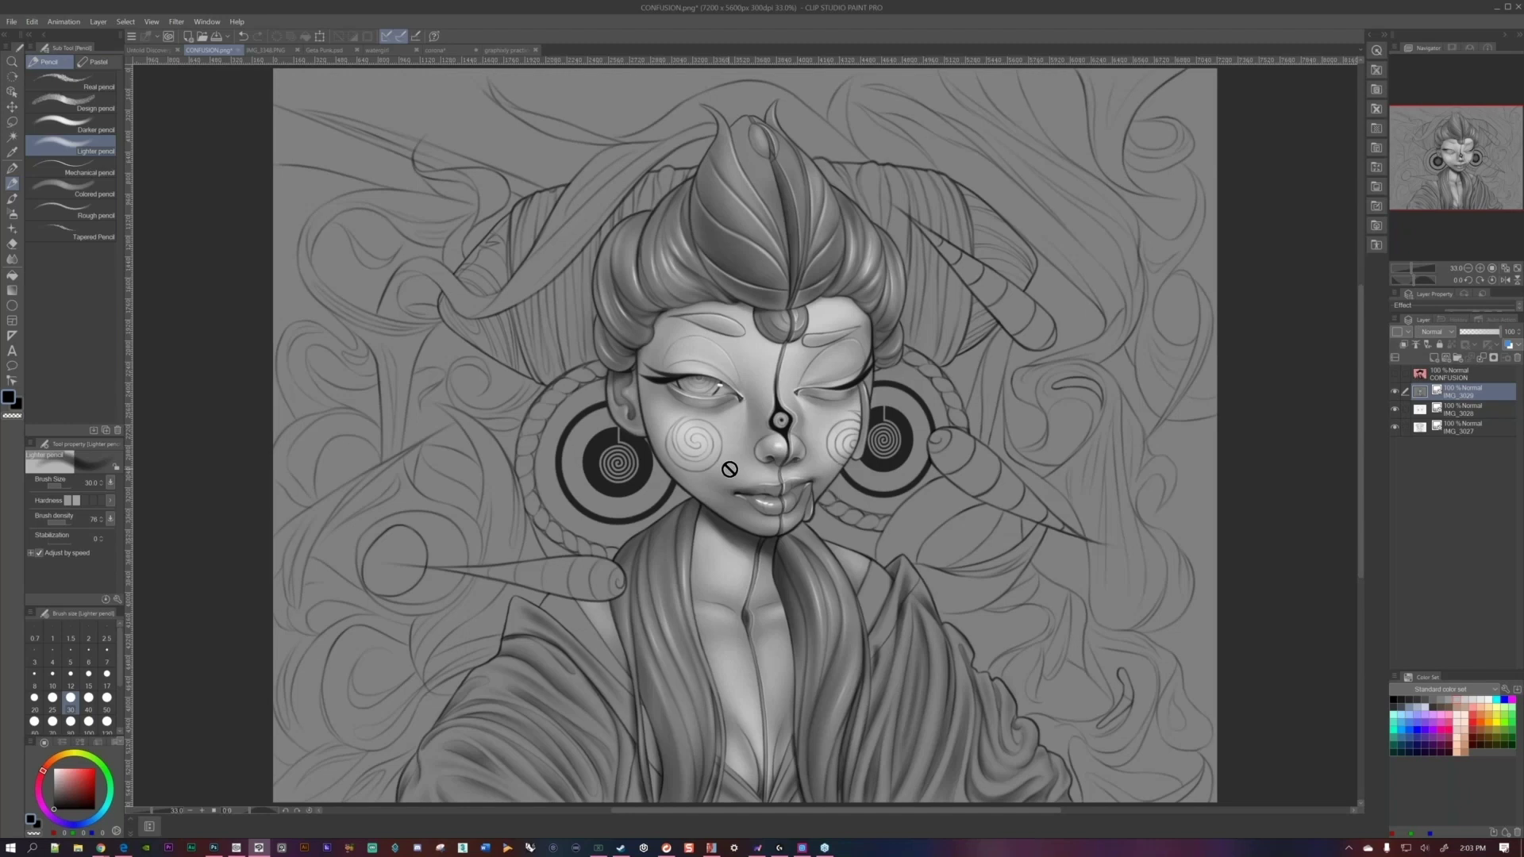
pyautogui.click(1395, 374)
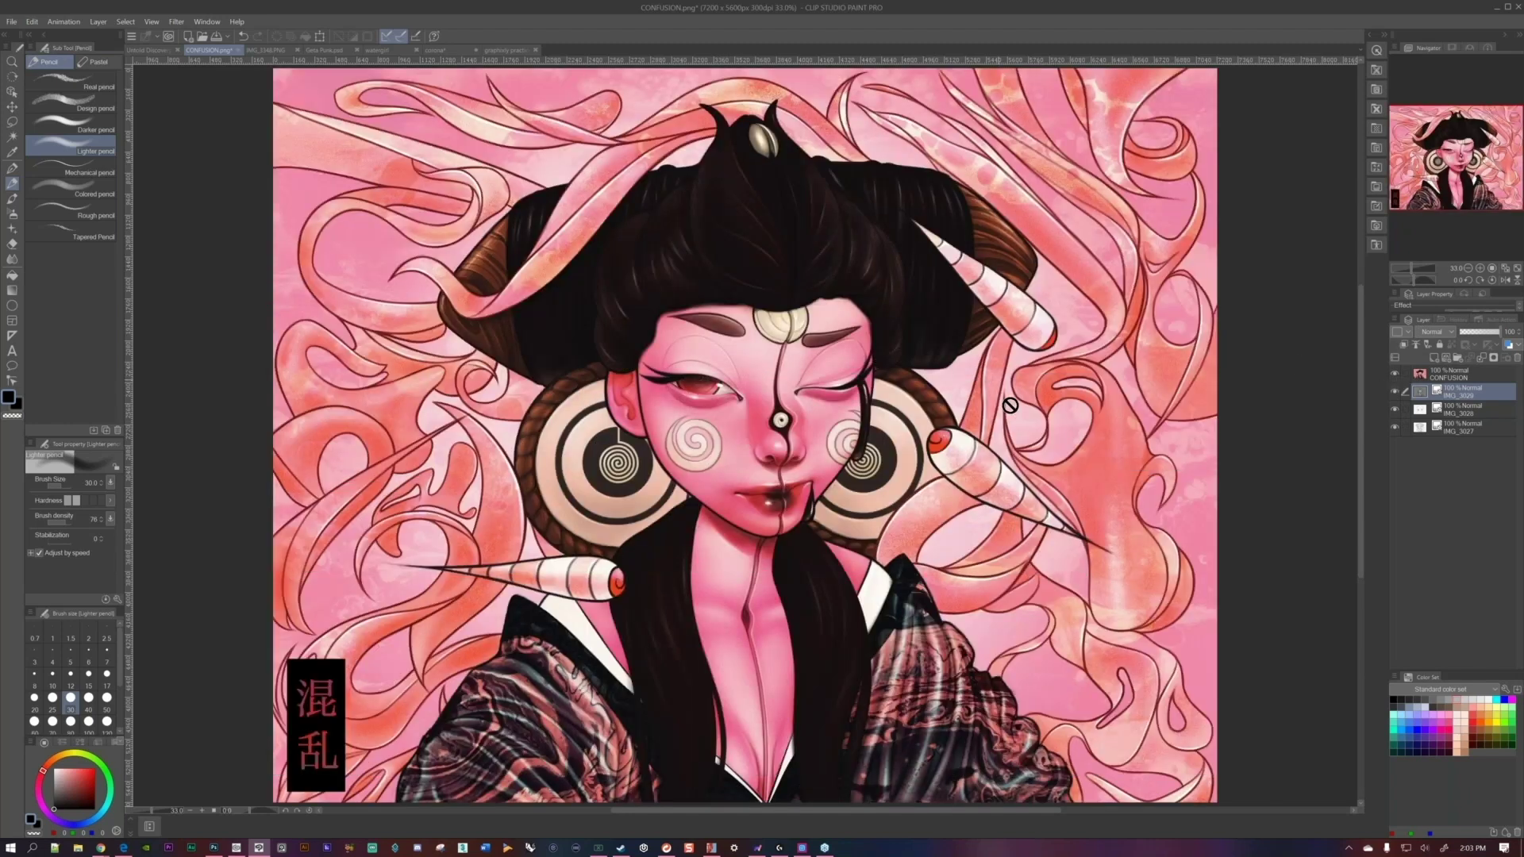
# Examine the drawing of the woman with the red jacket and grey trousers, with a close view of her upper body.
pyautogui.click(269, 50)
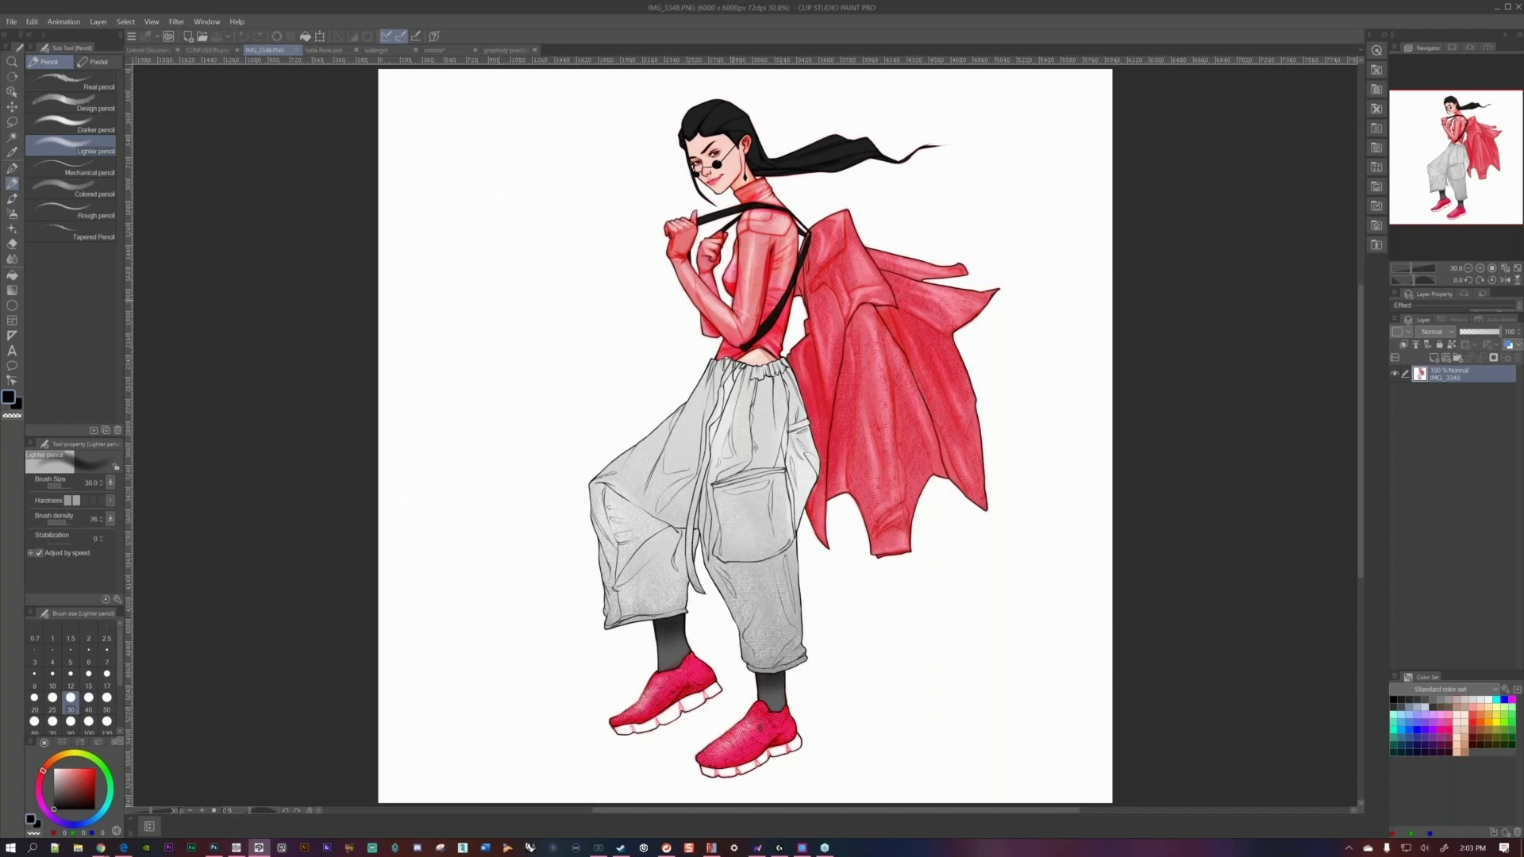
pyautogui.hotkey('ctrl', '+')
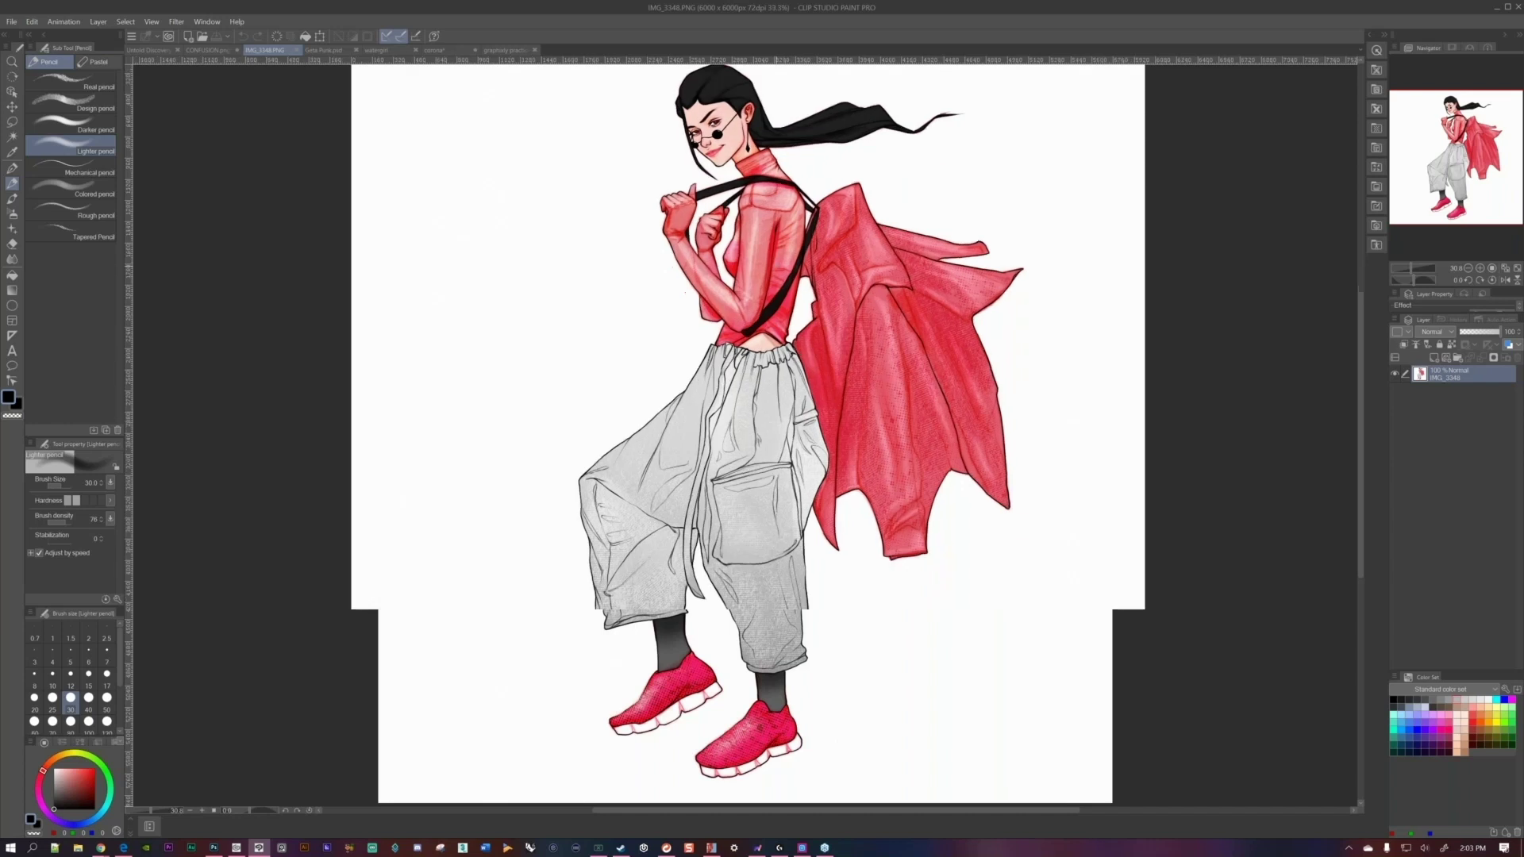
pyautogui.scroll(5, 707, 536)
pyautogui.scroll(-3, 747, 436)
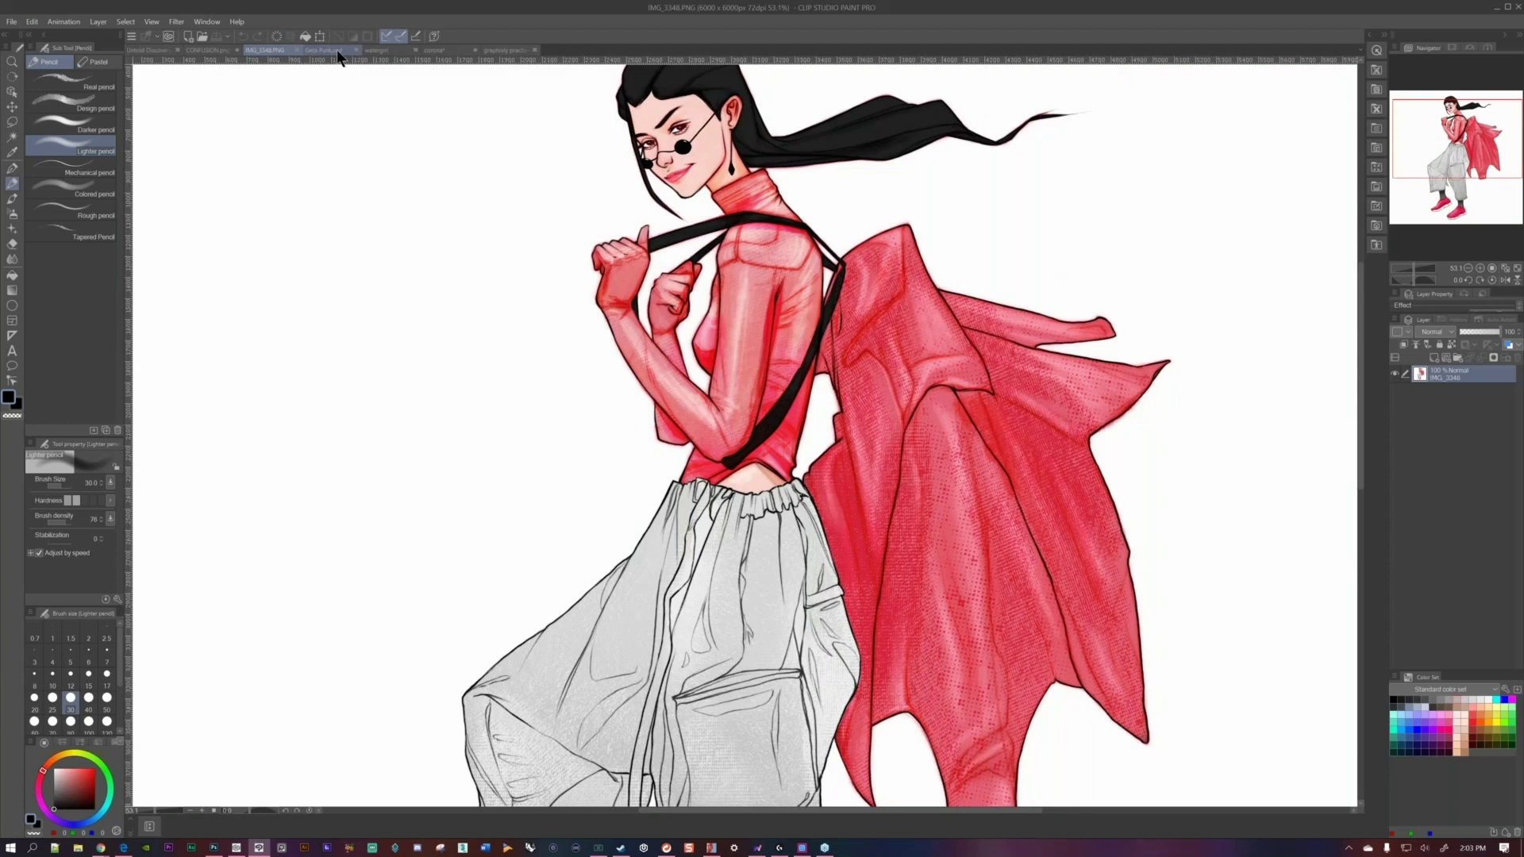
# Examine the drawing of the crouching red-haired woman, including the face, arm tattoo and clothing up close.
pyautogui.click(338, 51)
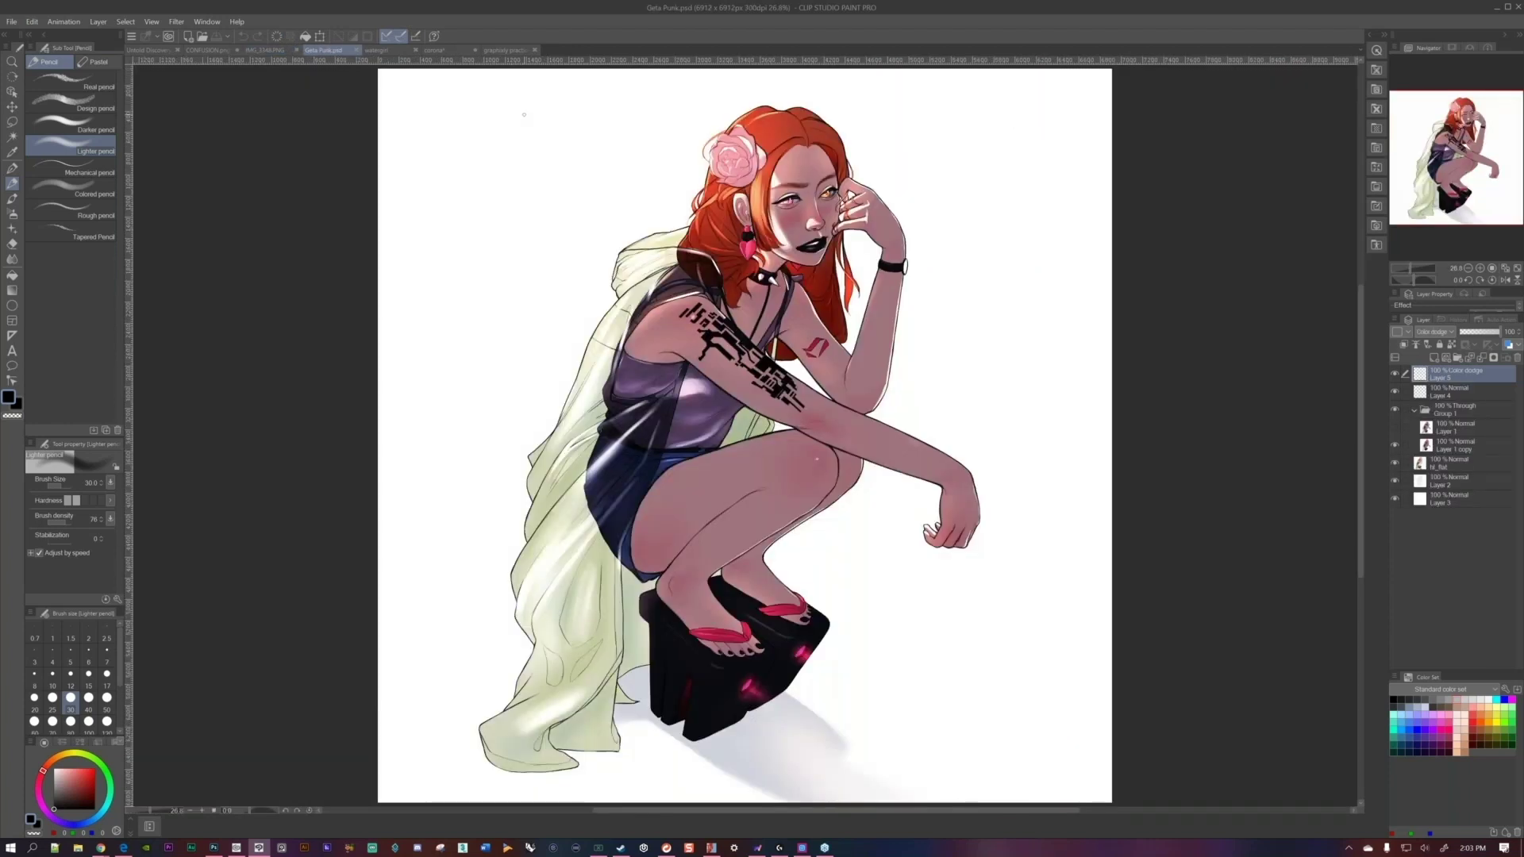
pyautogui.scroll(3, 524, 114)
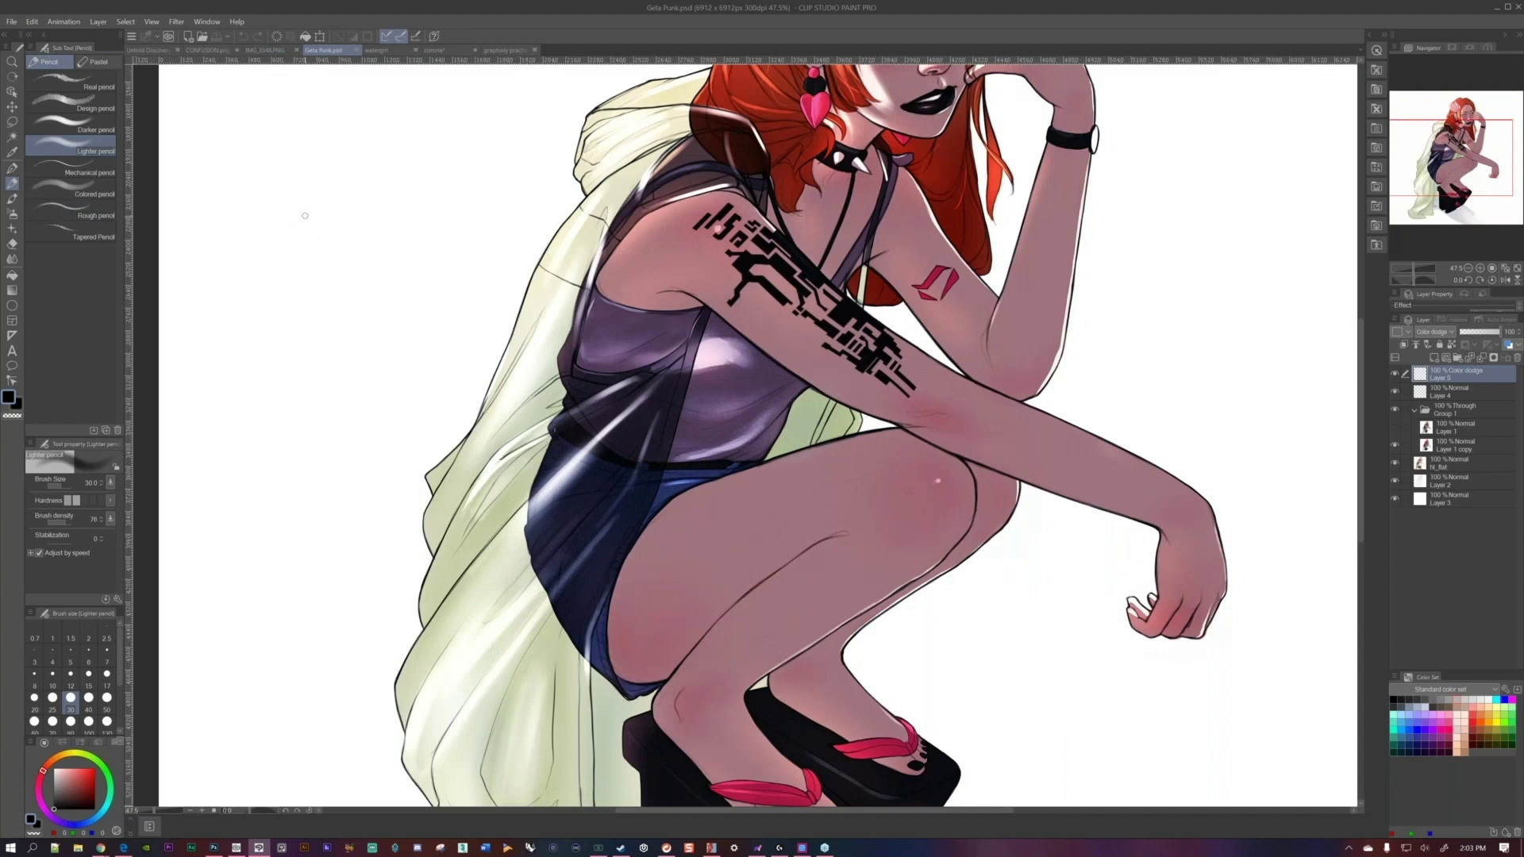
pyautogui.scroll(5, 357, 193)
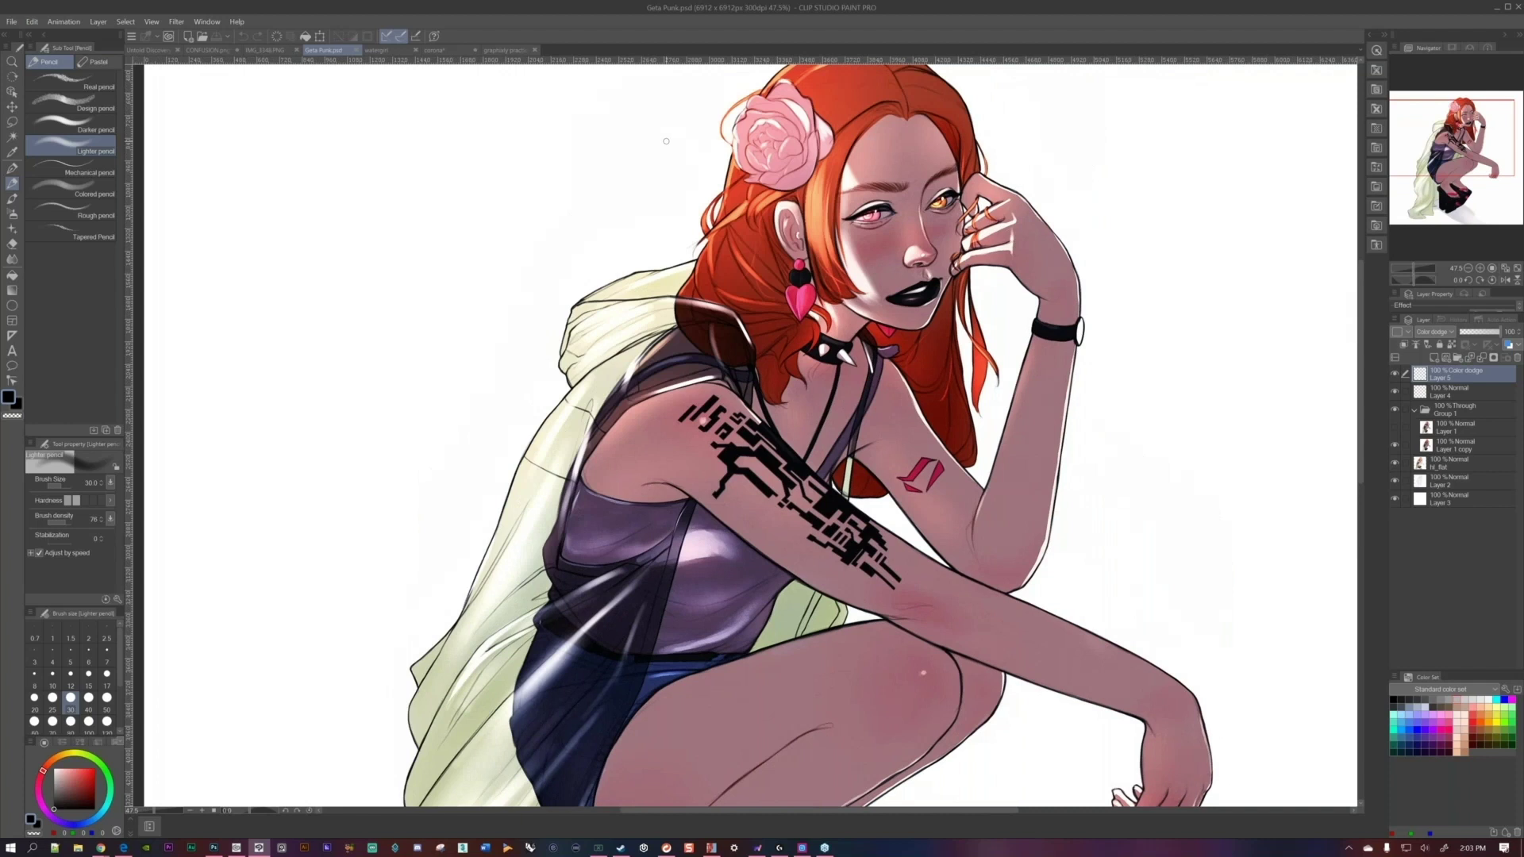
pyautogui.hotkey('ctrl', '-')
pyautogui.scroll(-3, 666, 141)
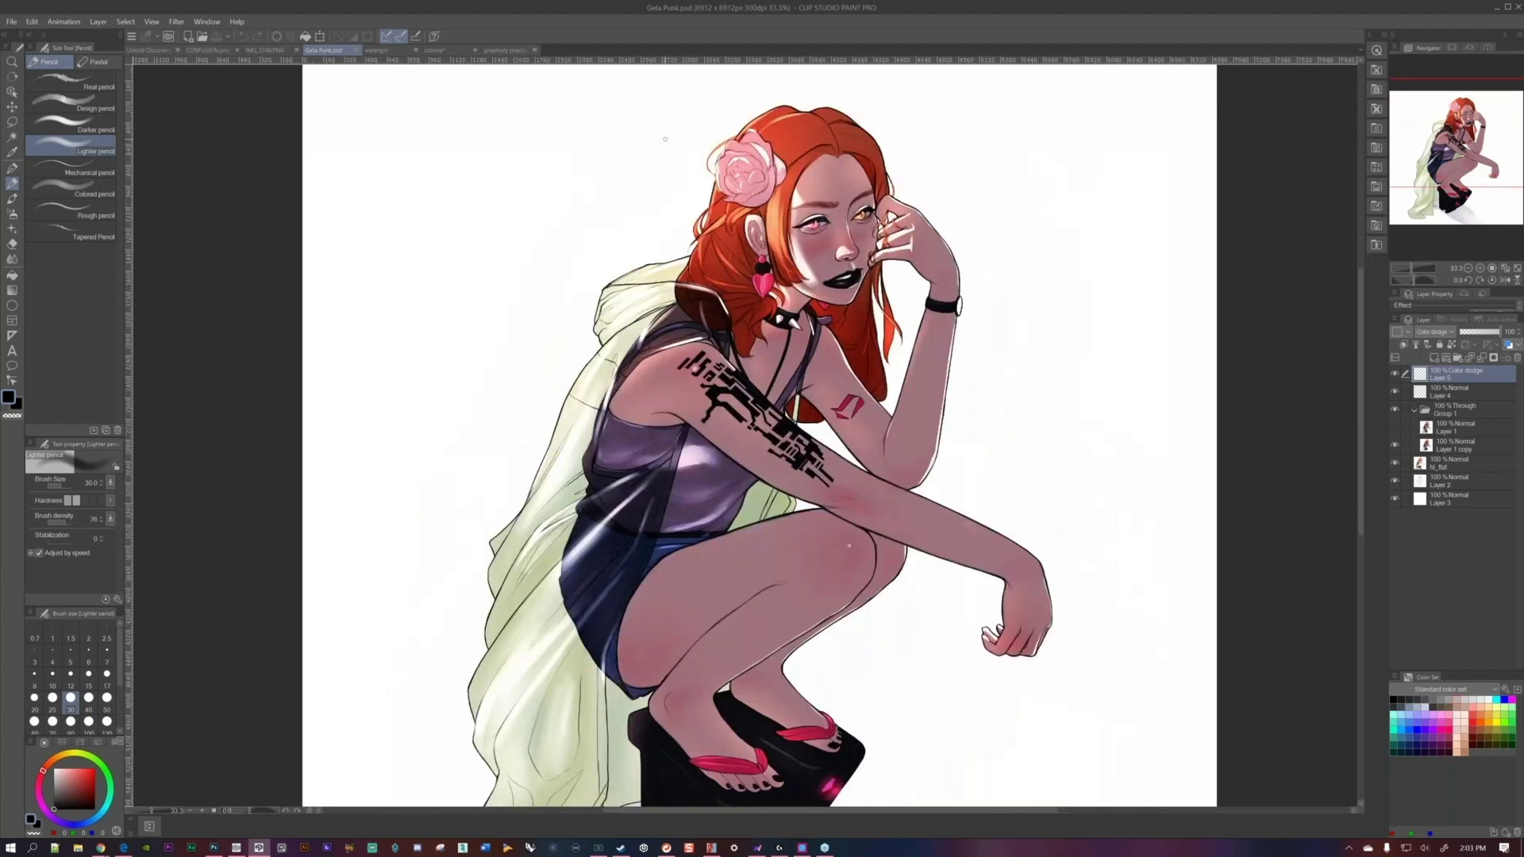
# Examine the watergirl painting's face, red hair and fish up close, and return to a view of the whole circle.
pyautogui.click(379, 51)
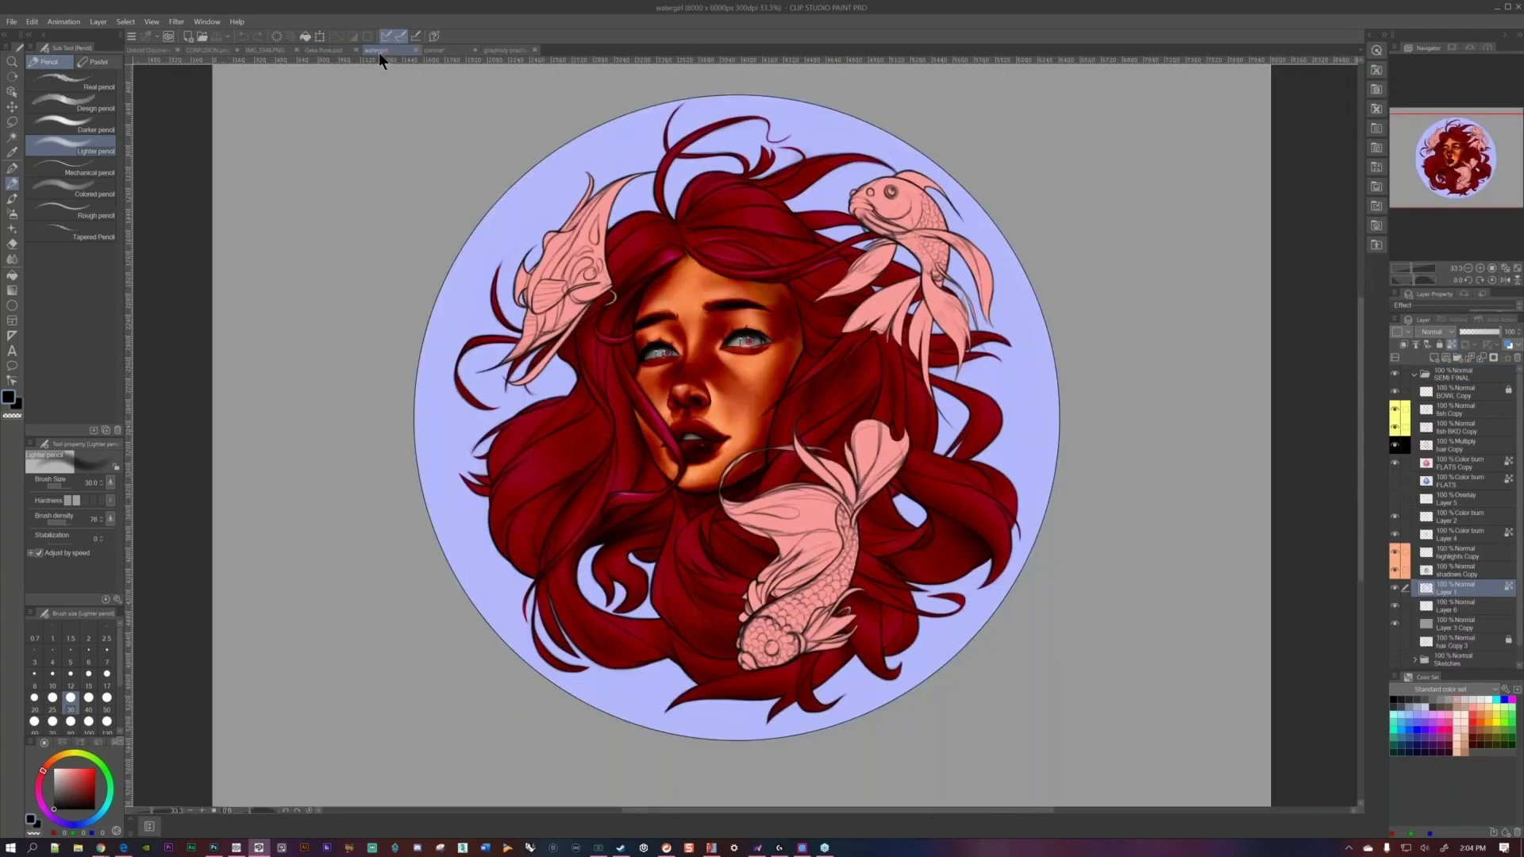
pyautogui.hotkey('ctrl', '+')
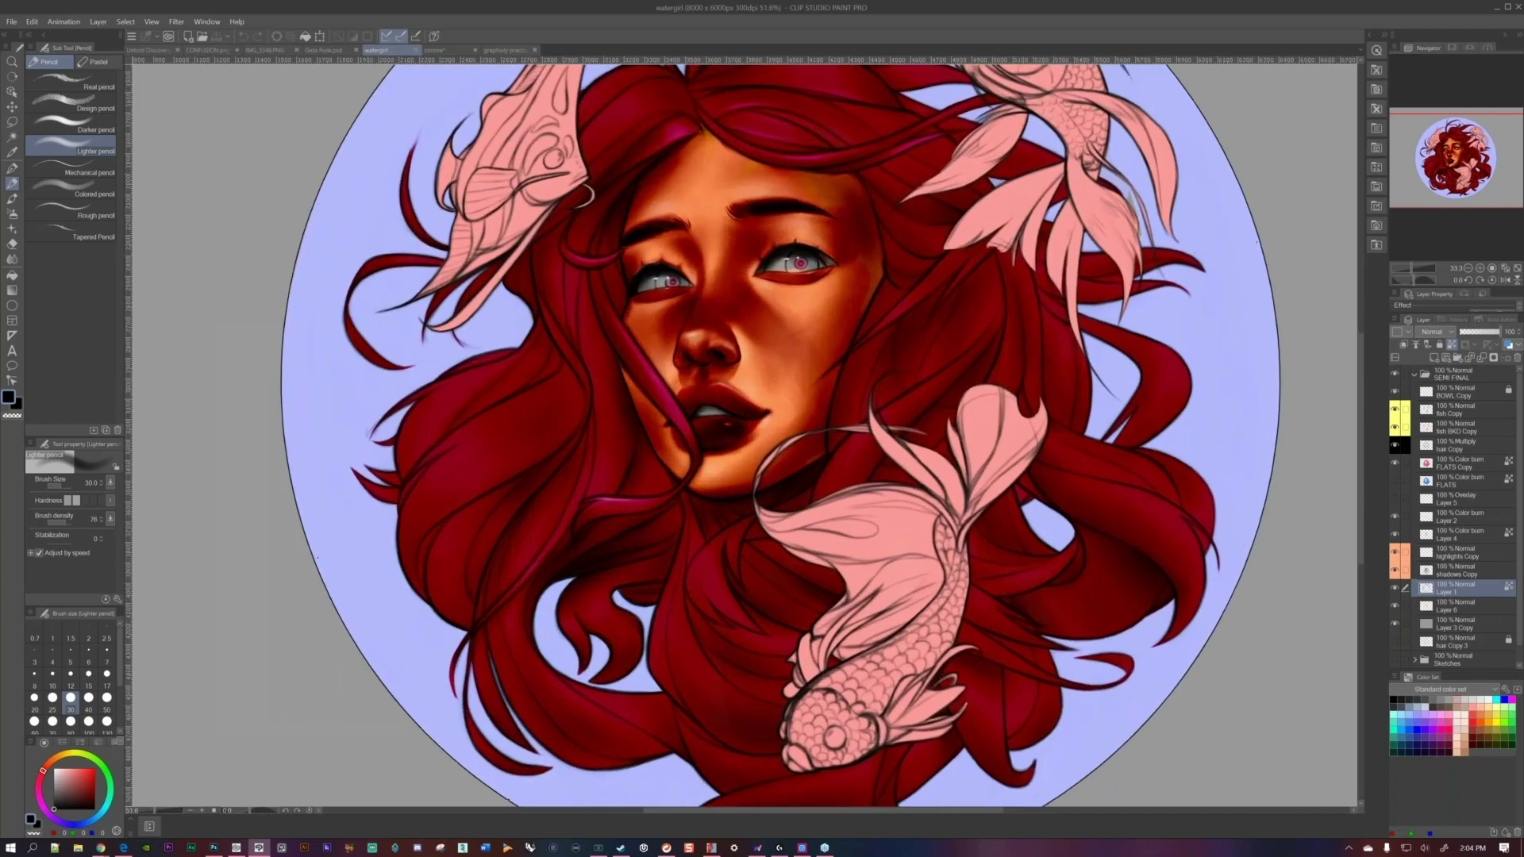
pyautogui.hotkey('ctrl', '0')
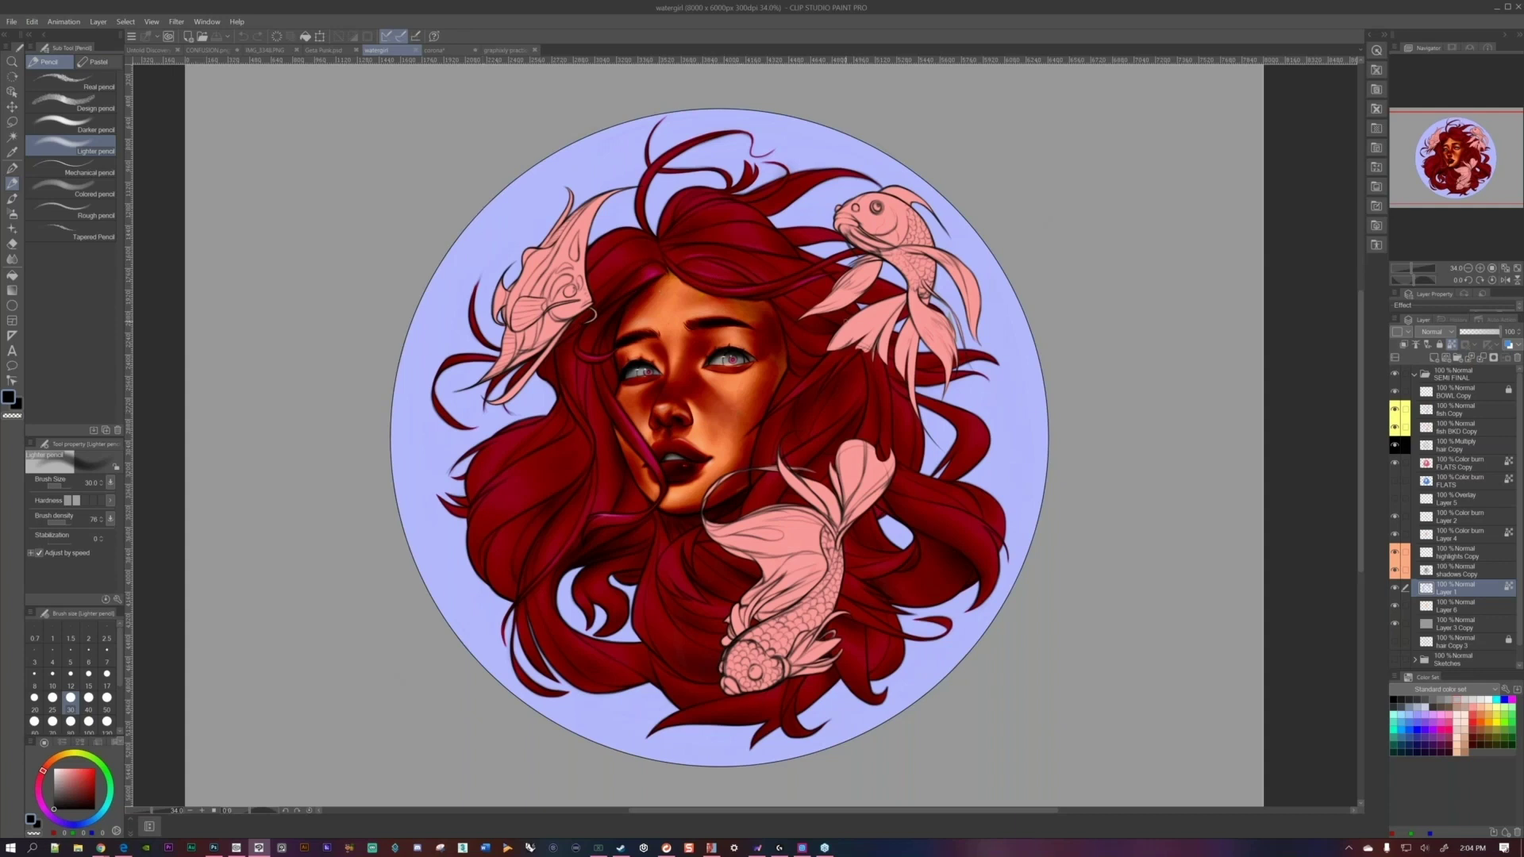
# Examine the corona sketch of the two masked women, focusing on their heads and upper bodies.
pyautogui.click(430, 49)
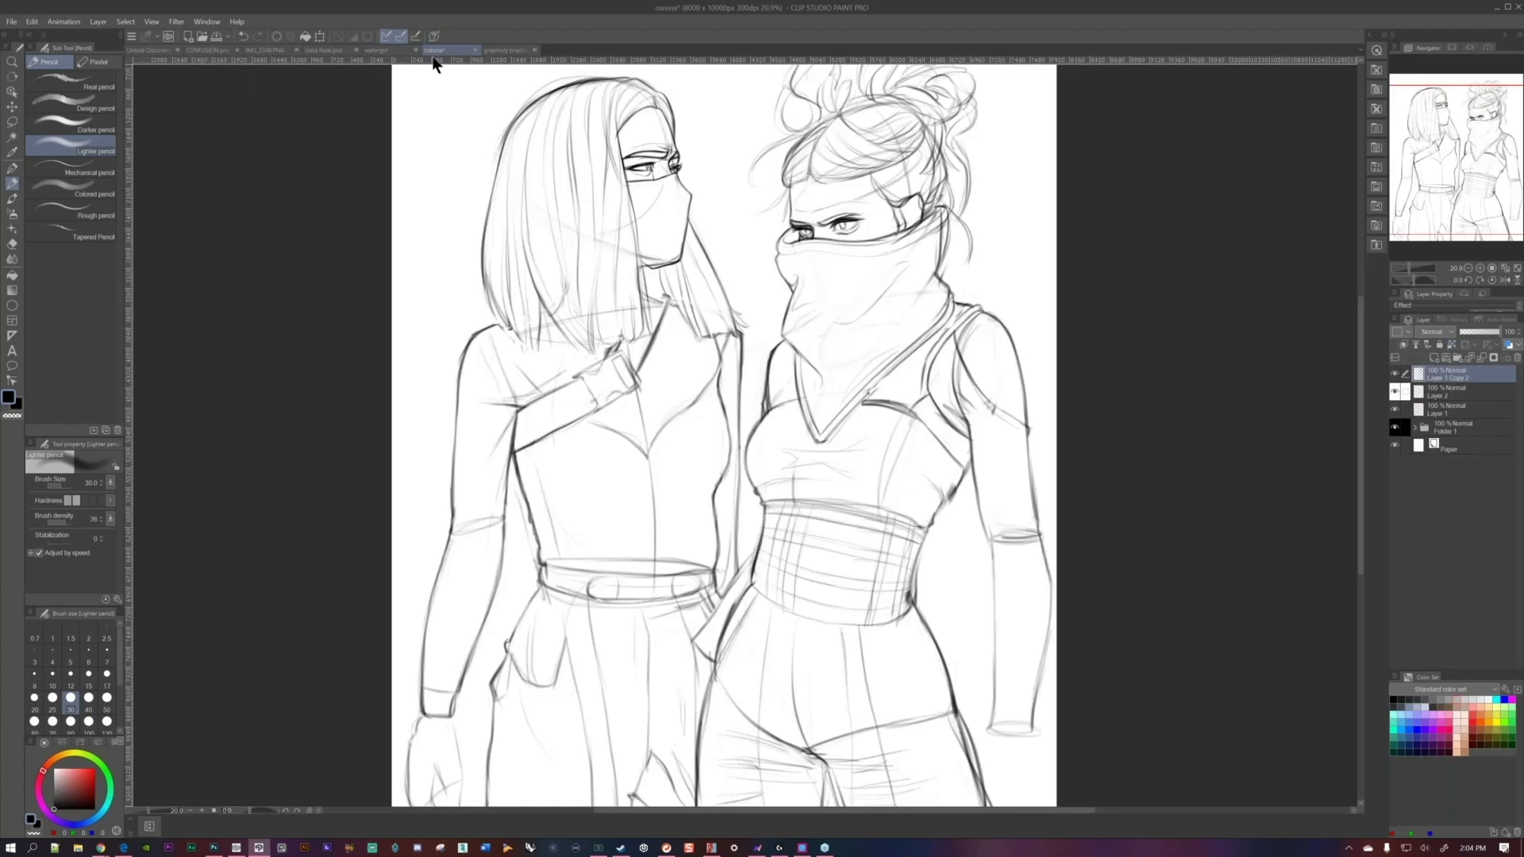
pyautogui.scroll(2, 502, 116)
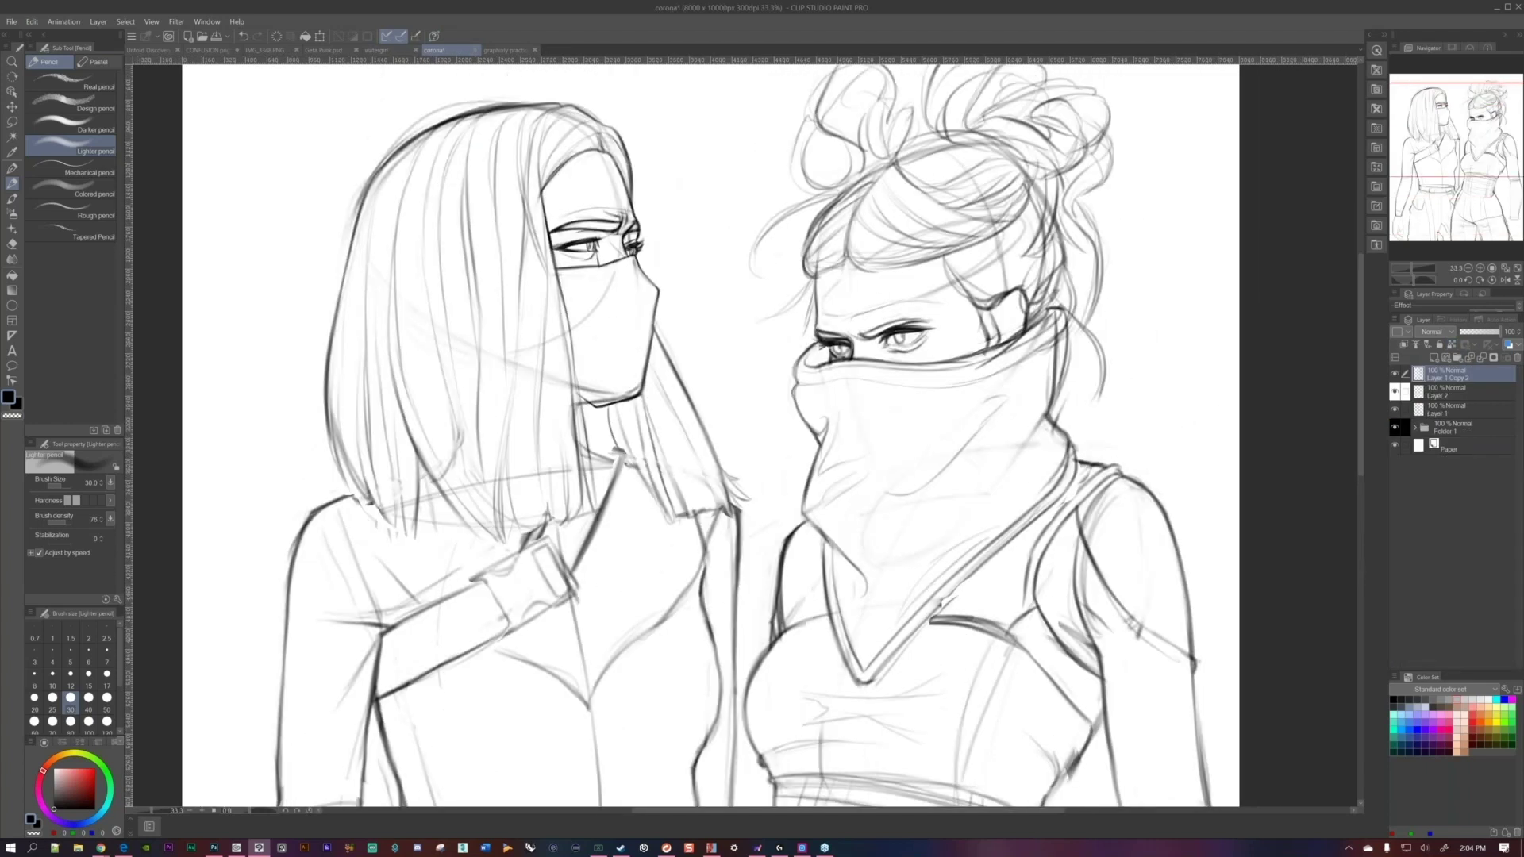
pyautogui.scroll(-3, 710, 436)
pyautogui.scroll(1, 723, 459)
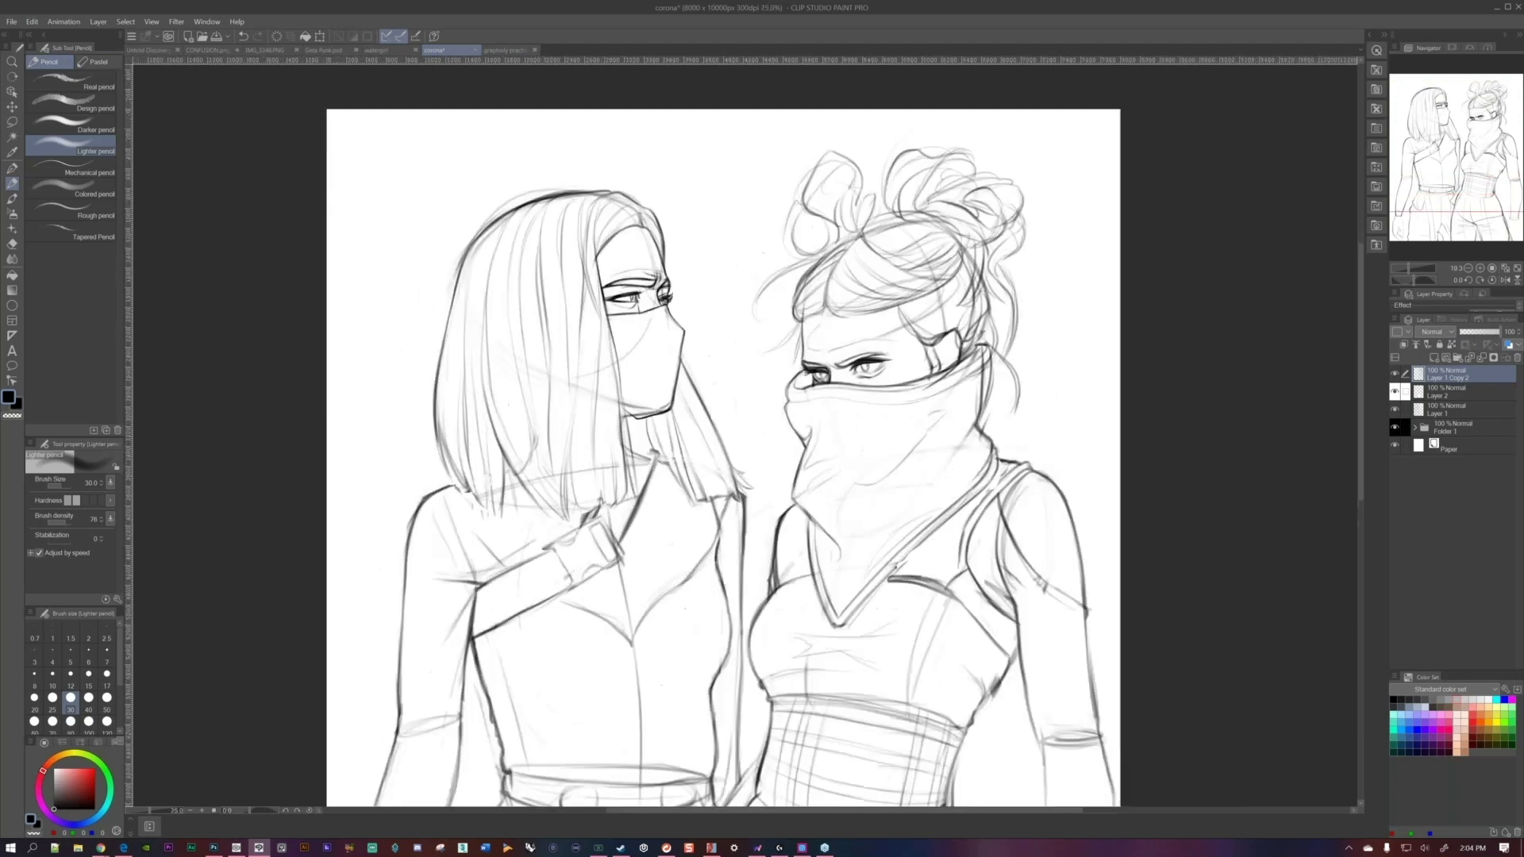
pyautogui.scroll(1, 568, 400)
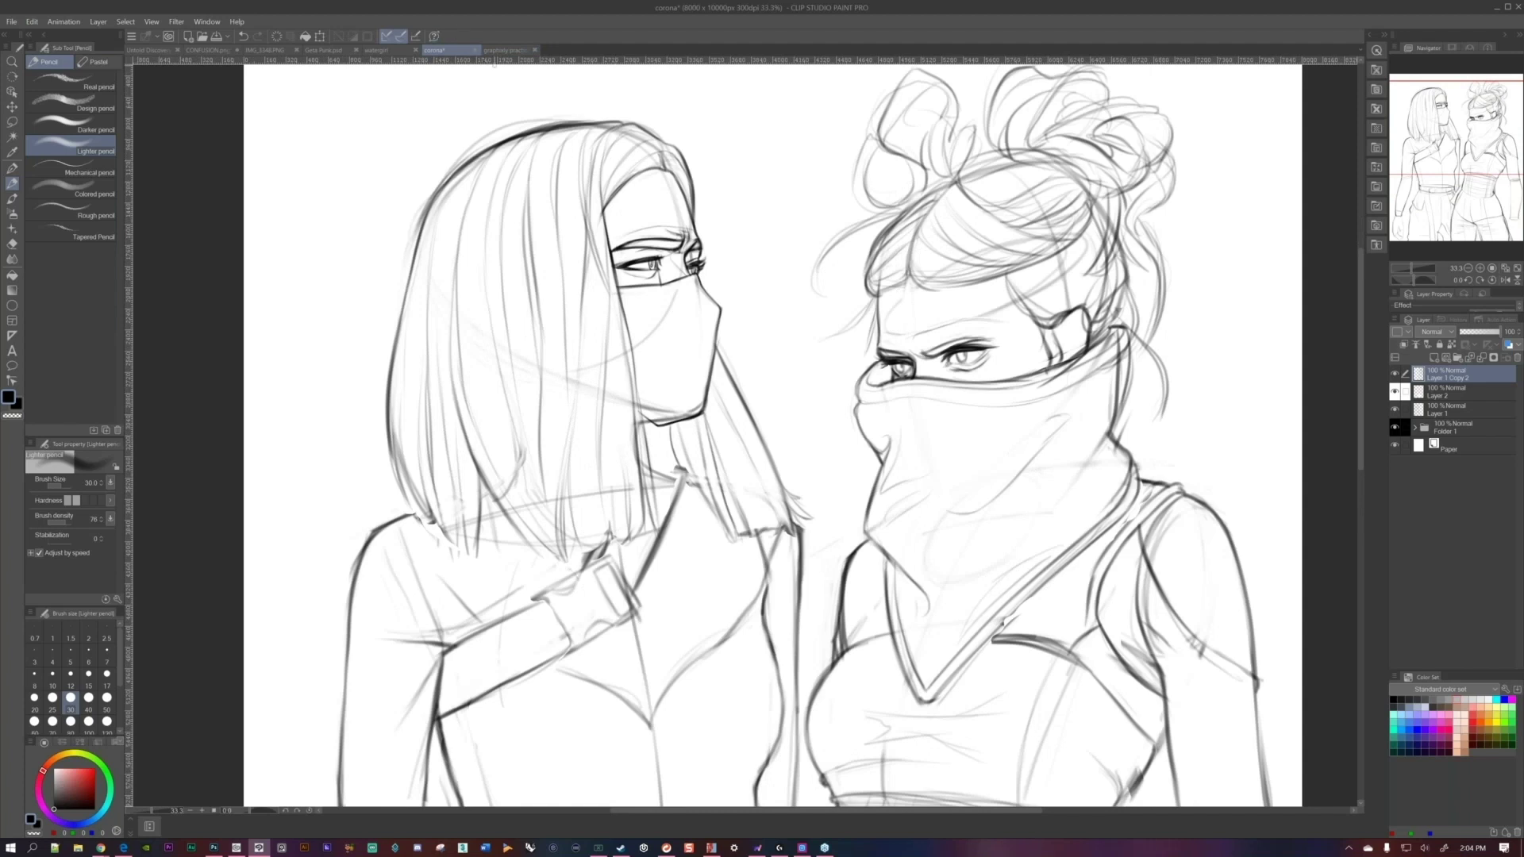
# In the practice drawing with the two photo references, expand the VISION folder and select its pink line layer.
pyautogui.click(502, 49)
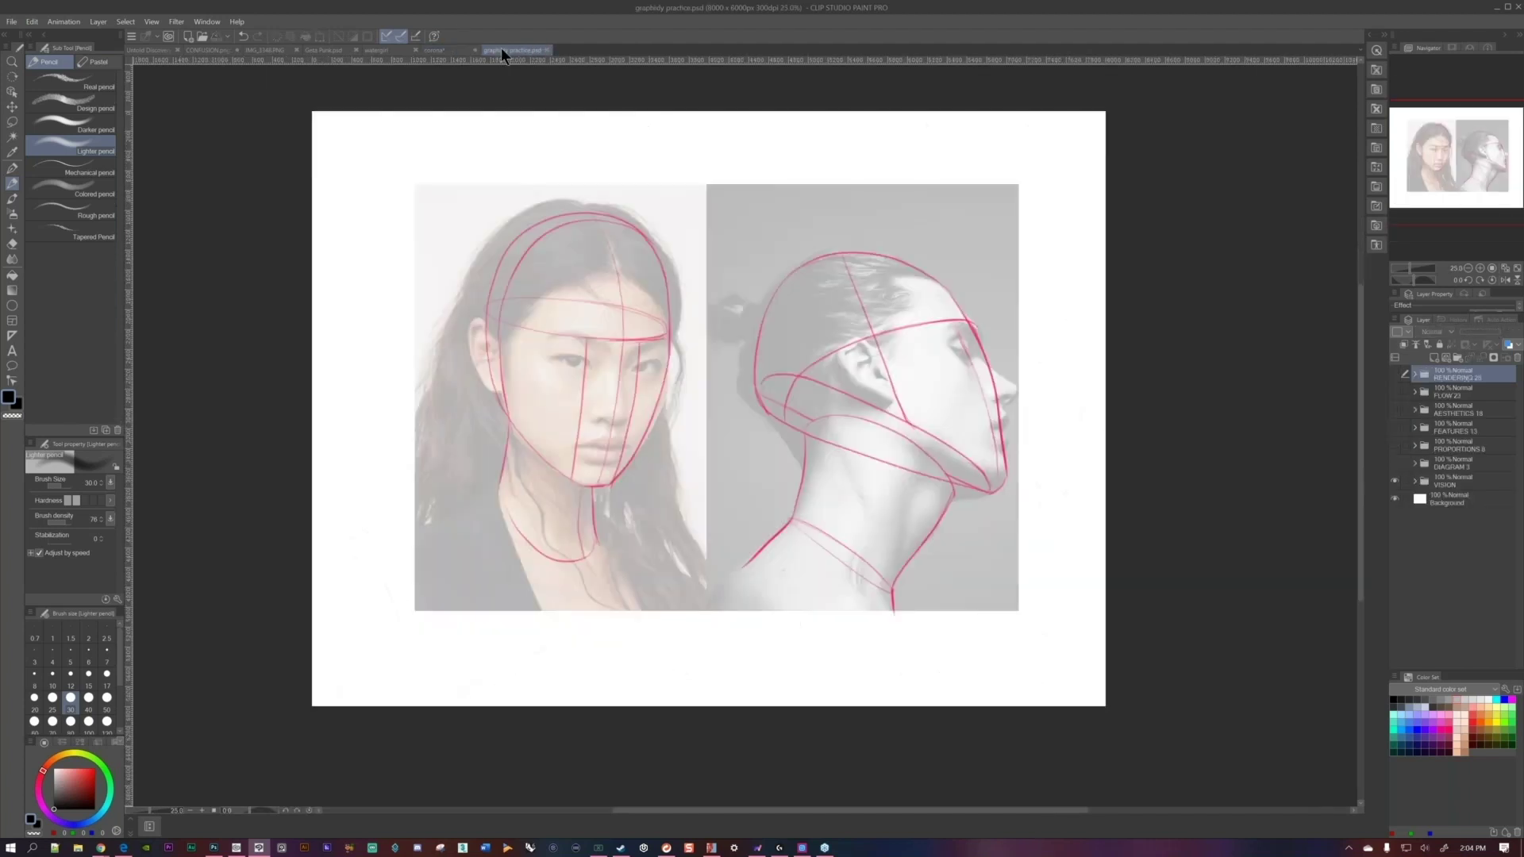
pyautogui.scroll(1, 687, 395)
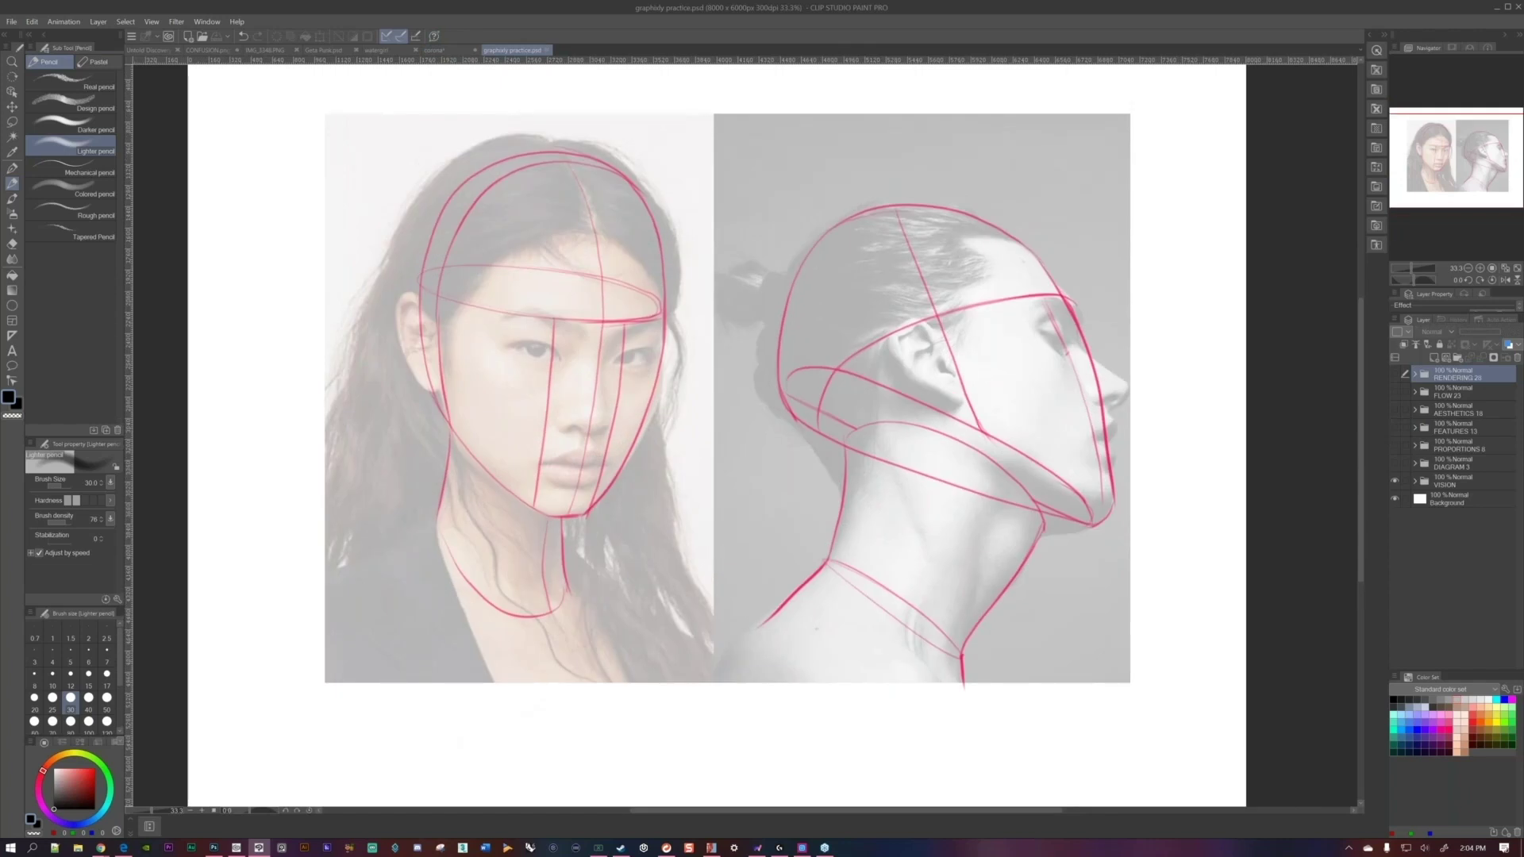
pyautogui.moveTo(805, 486)
pyautogui.mouseDown()
pyautogui.moveTo(831, 483)
pyautogui.moveTo(804, 514)
pyautogui.mouseUp()
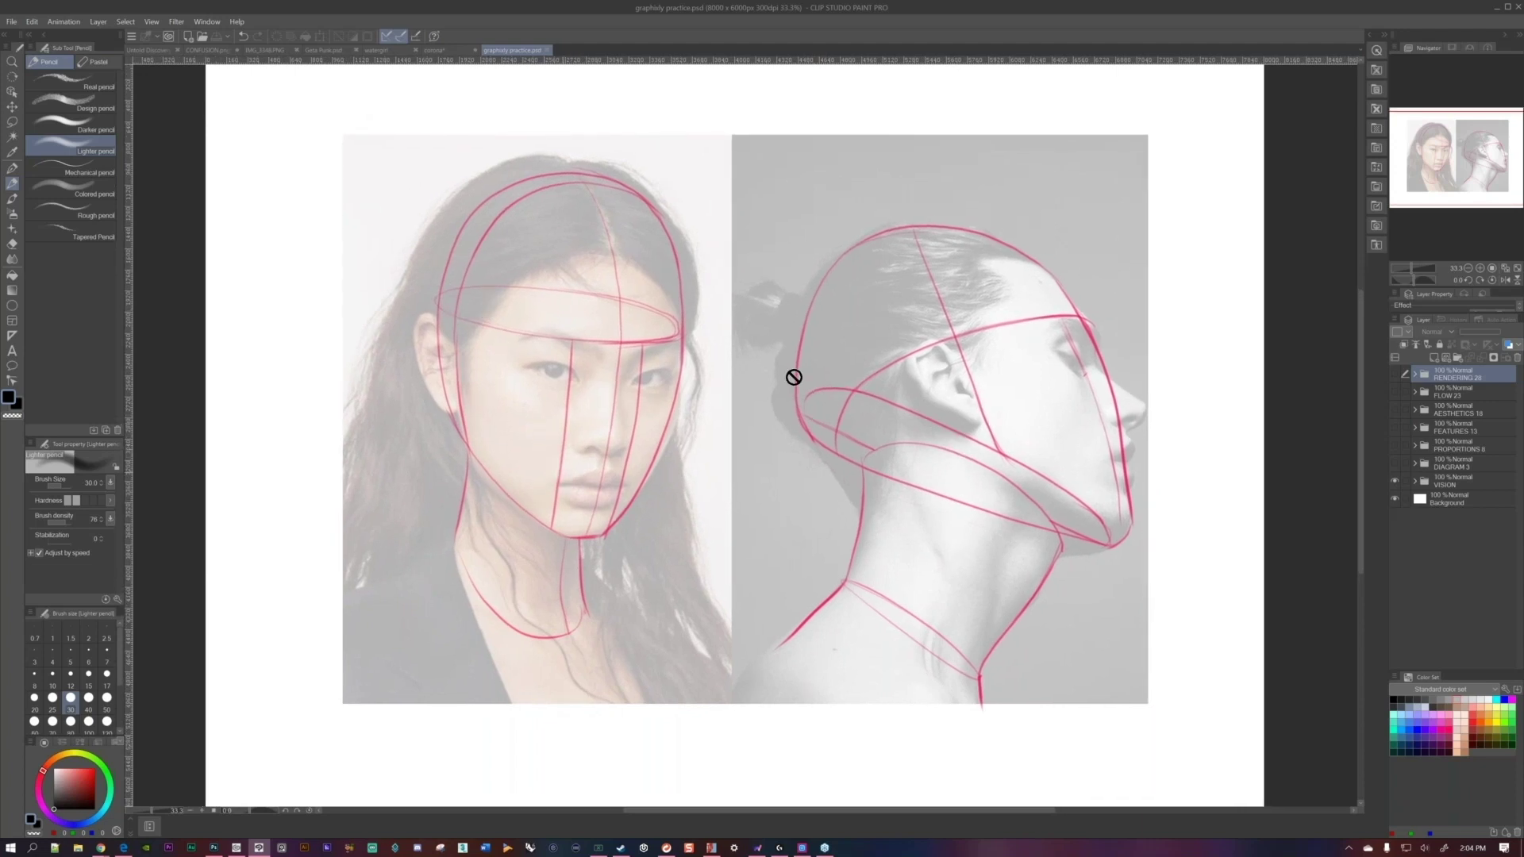
pyautogui.click(1415, 482)
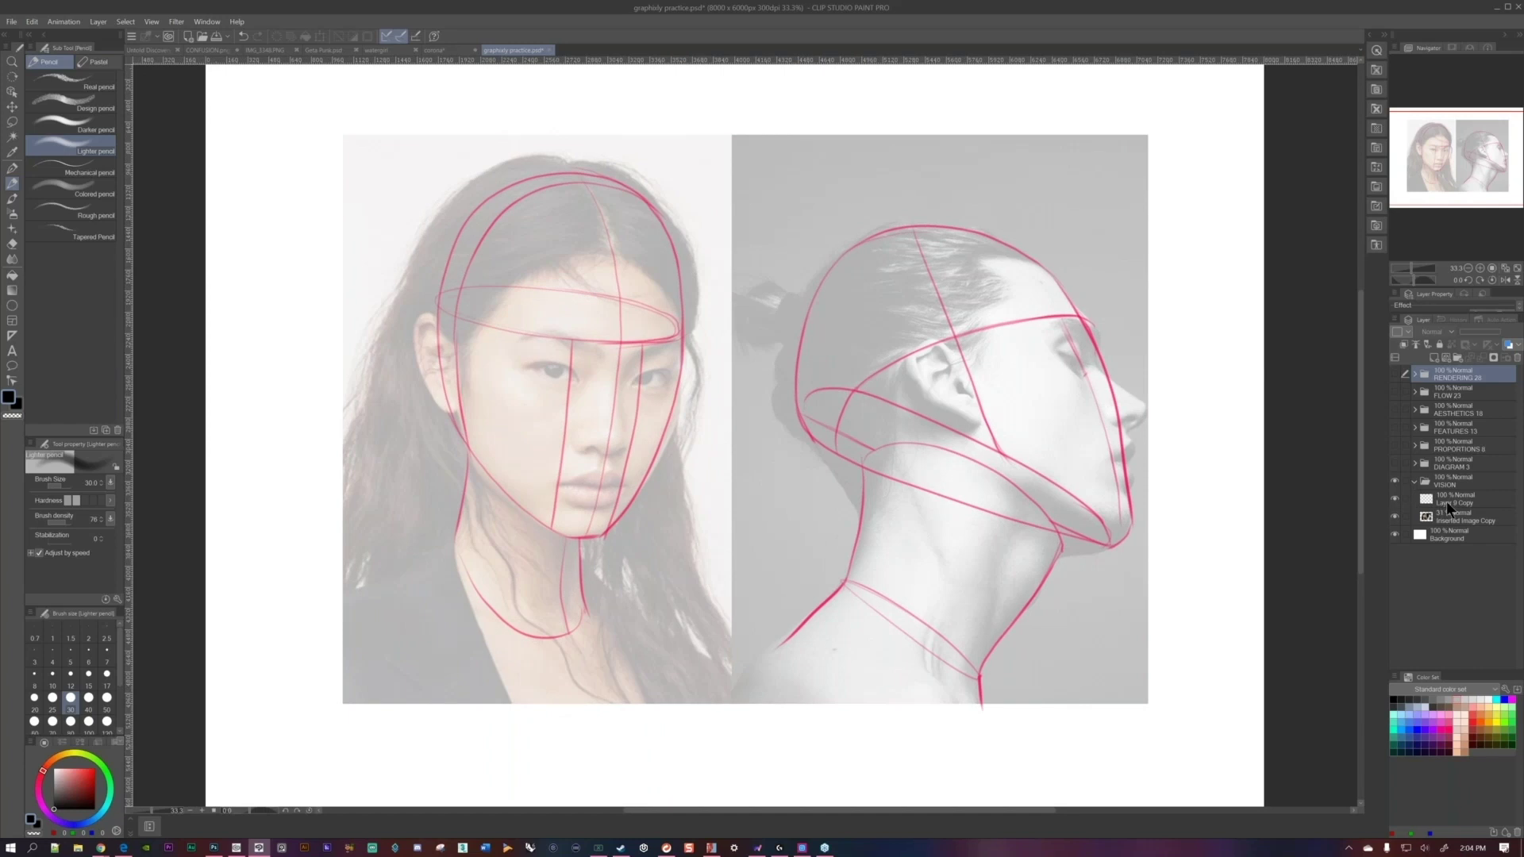
pyautogui.click(1447, 502)
# Sample the pink of the head construction lines as the drawing color and hide the VISION folder.
pyautogui.moveTo(697, 477); pyautogui.dragTo(754, 446)
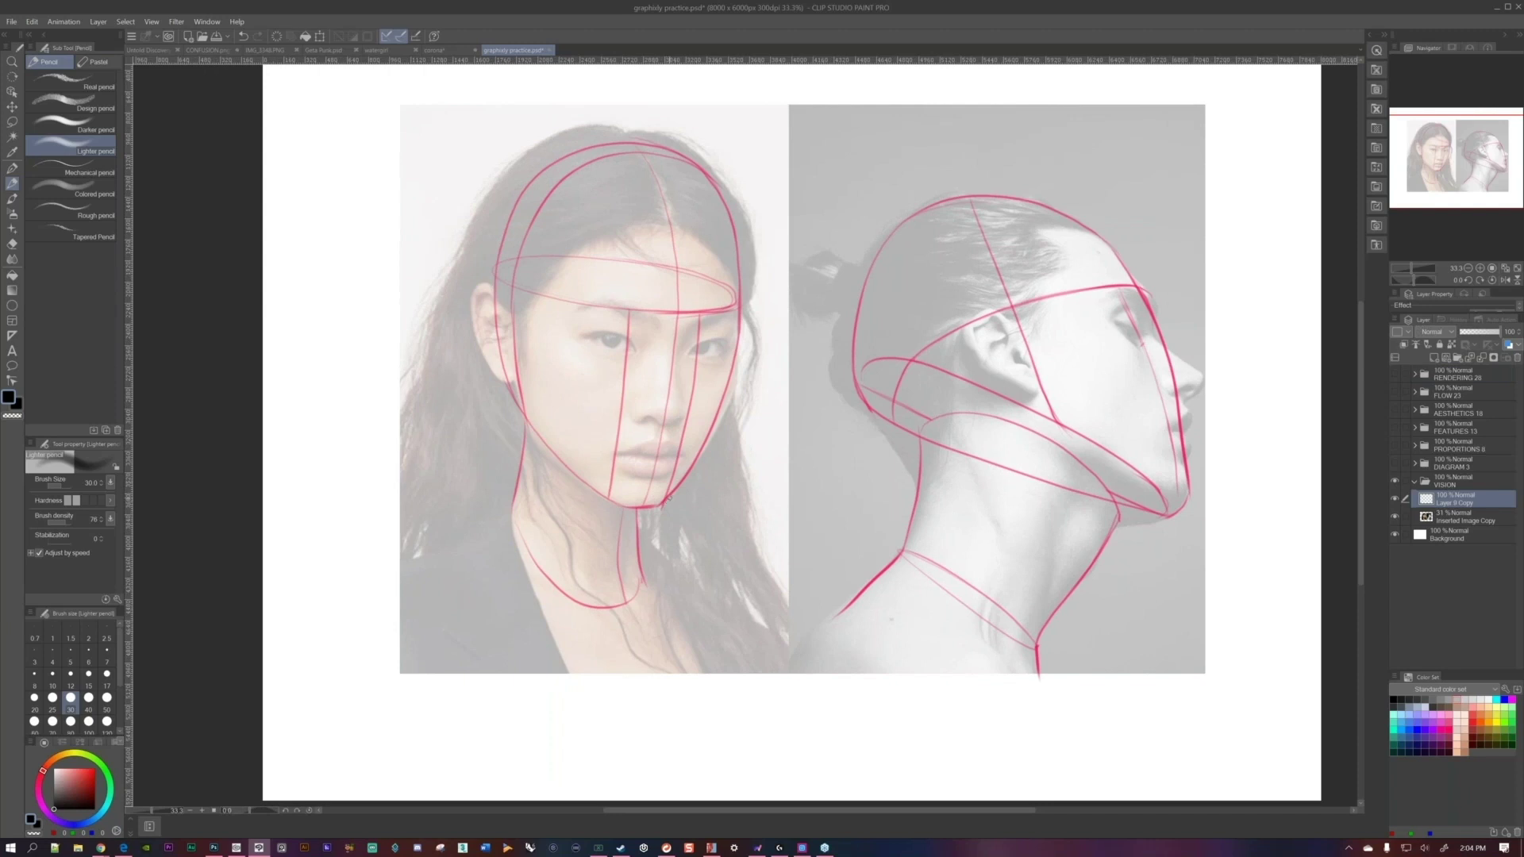
pyautogui.keyDown('alt'); pyautogui.click(677, 486); pyautogui.keyUp('alt')
pyautogui.moveTo(784, 518); pyautogui.dragTo(735, 543)
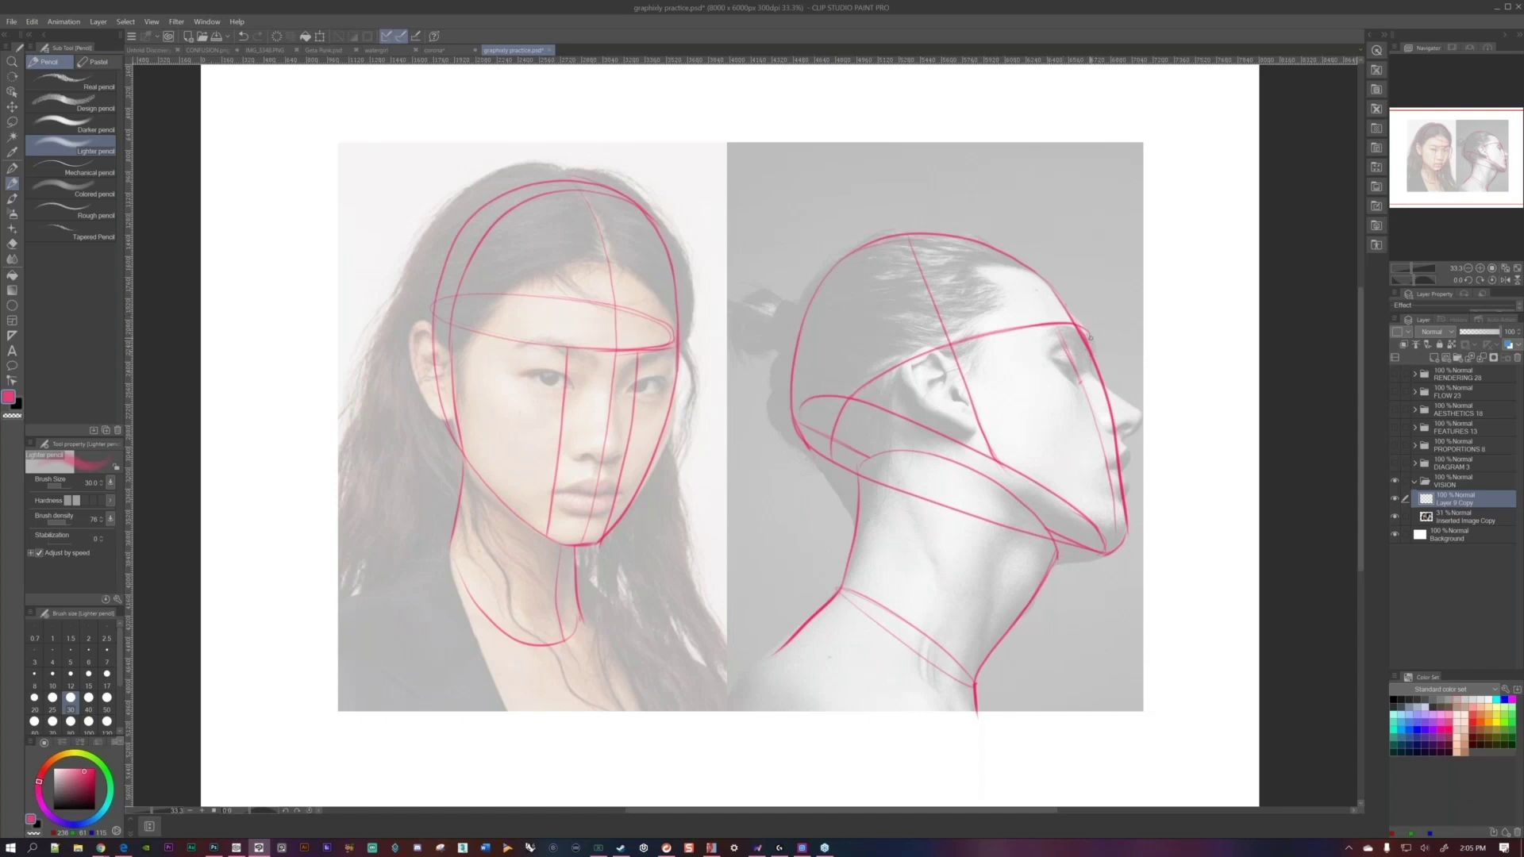
pyautogui.moveTo(1090, 337); pyautogui.dragTo(1094, 357)
pyautogui.click(1396, 481)
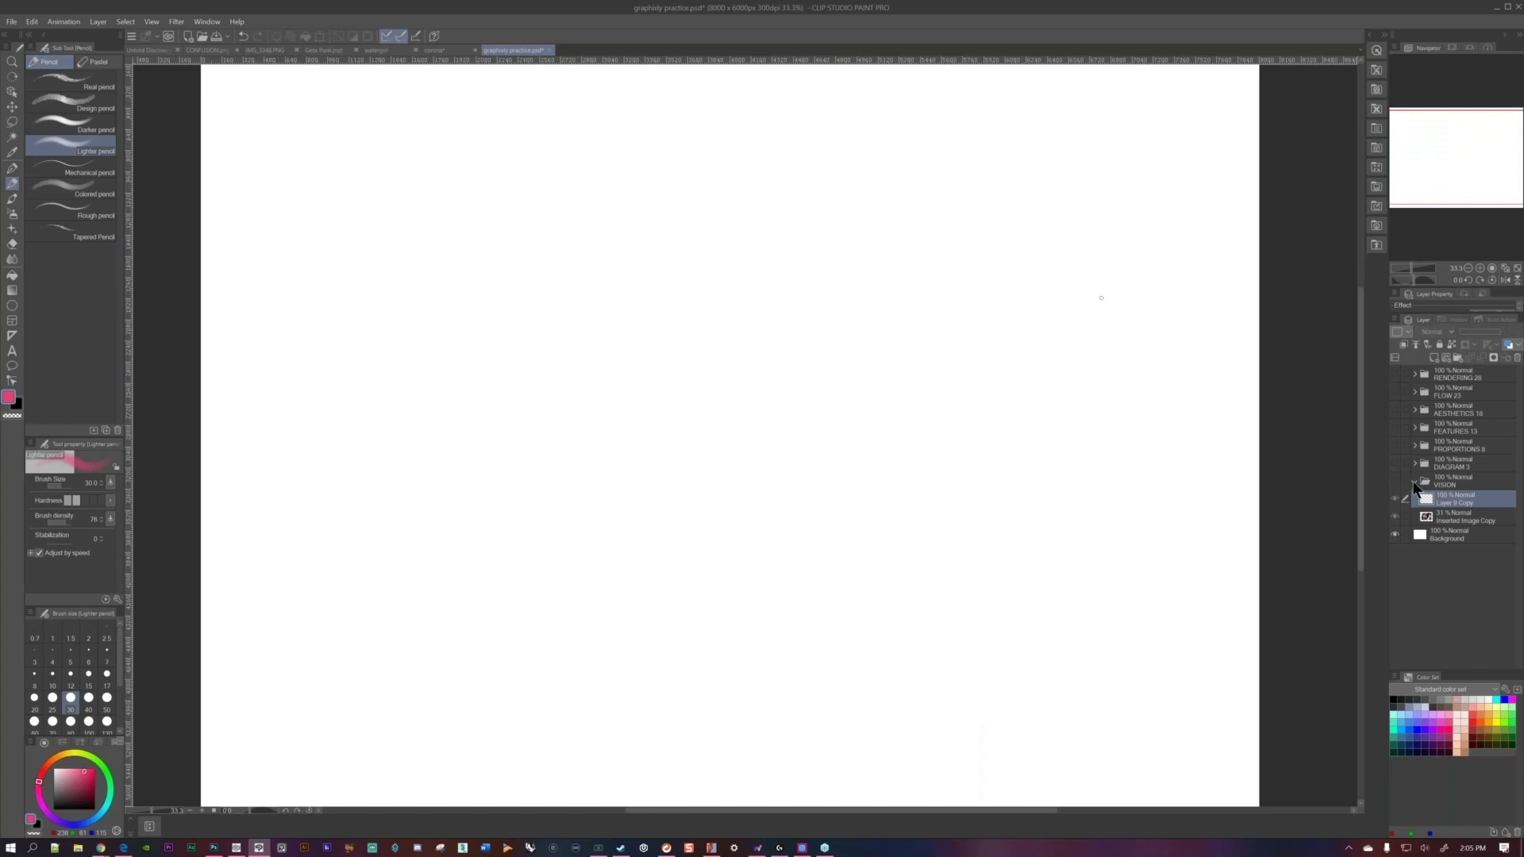
# Collapse the VISION folder, expand the visible DIAGRAM folder, select its lower layer and hide the layer with the neck and shoulders.
pyautogui.click(1414, 481)
pyautogui.click(1415, 465)
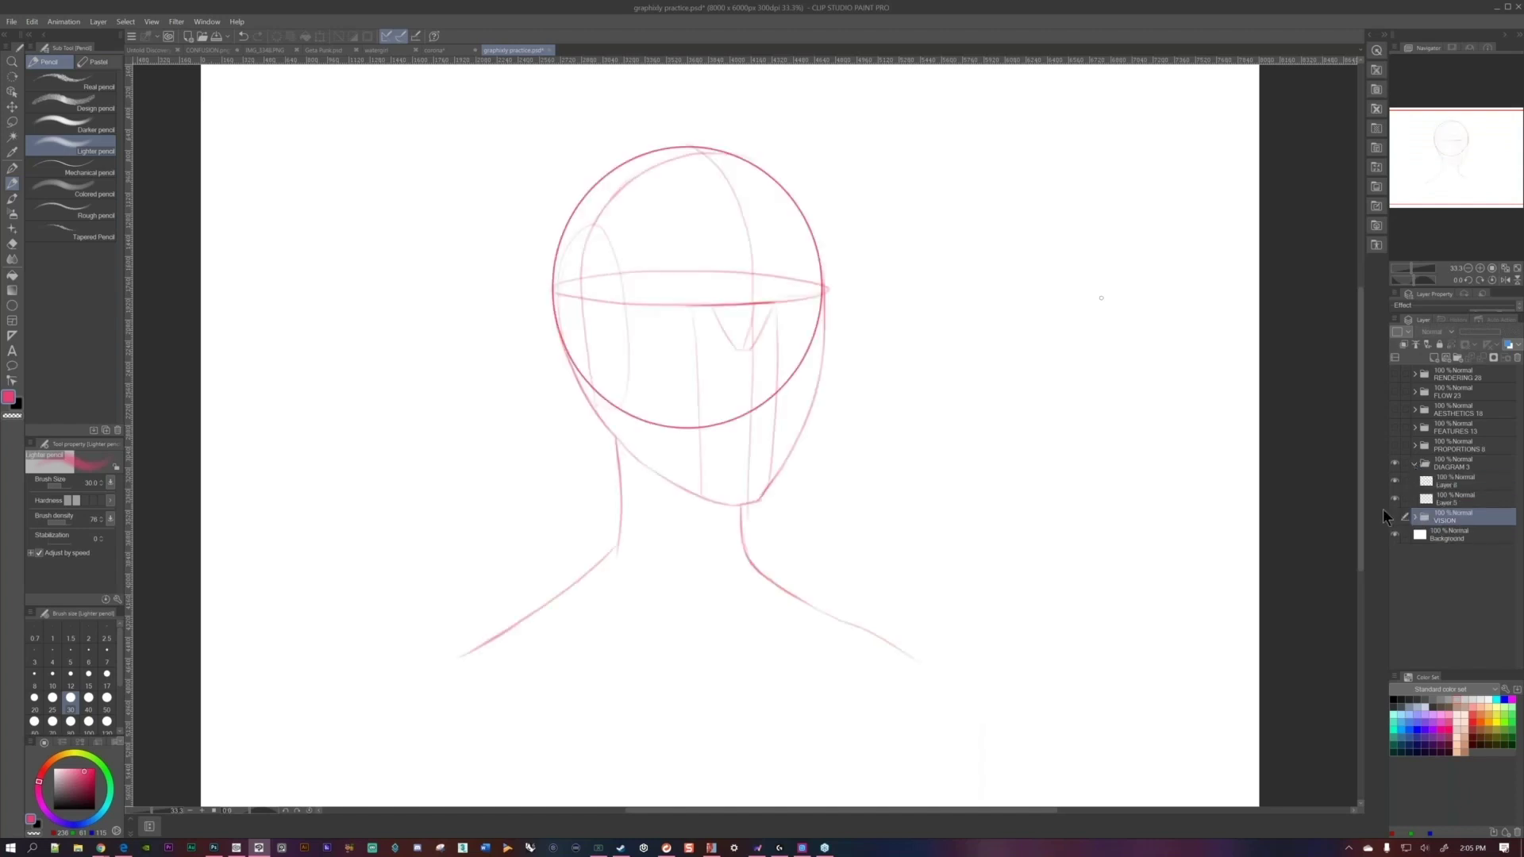
pyautogui.click(1442, 499)
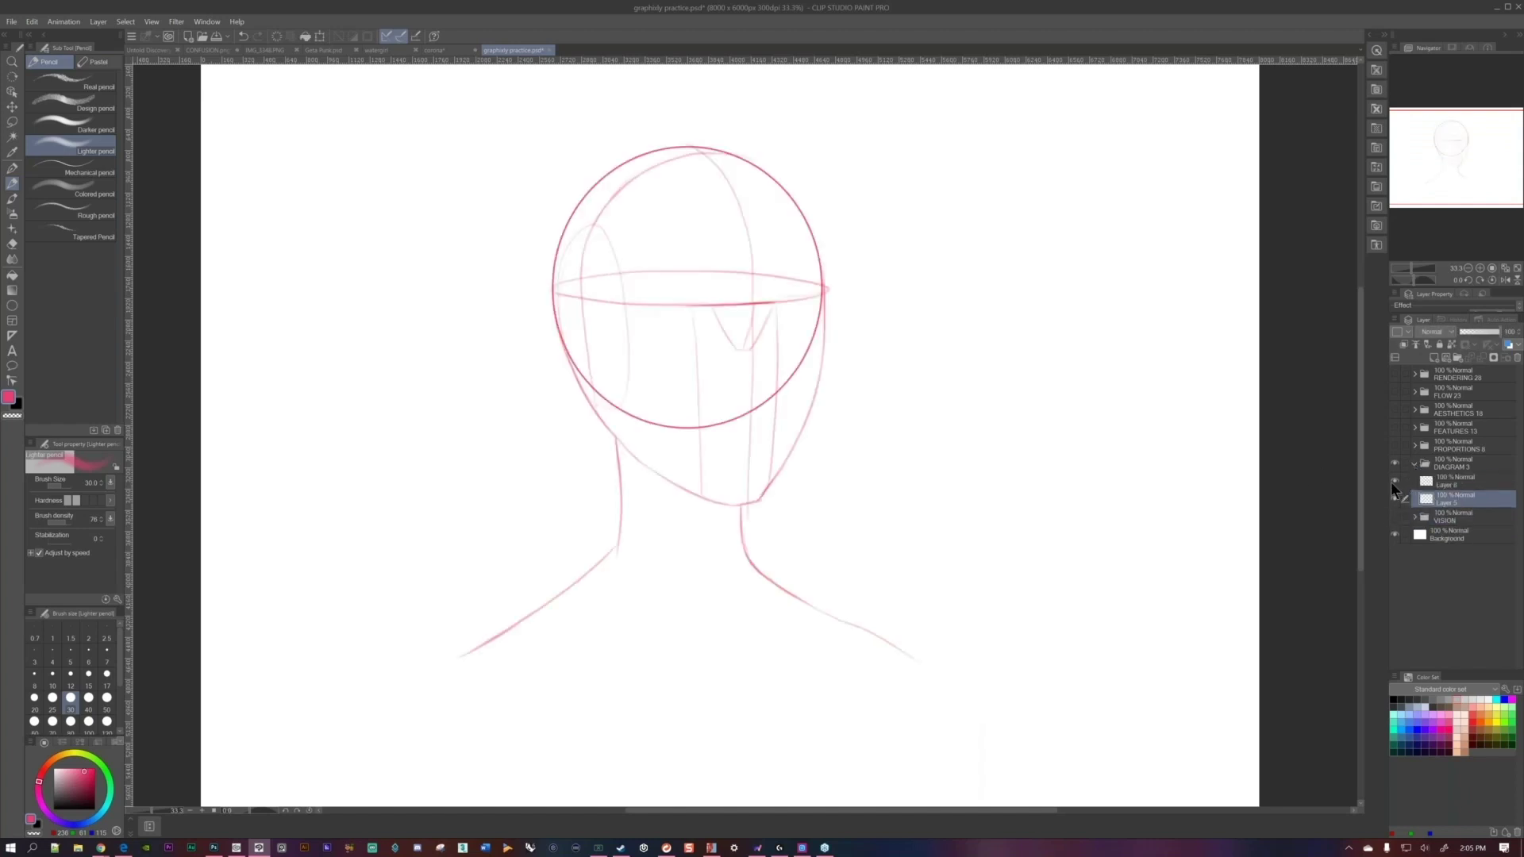
pyautogui.moveTo(1390, 482); pyautogui.dragTo(1392, 482)
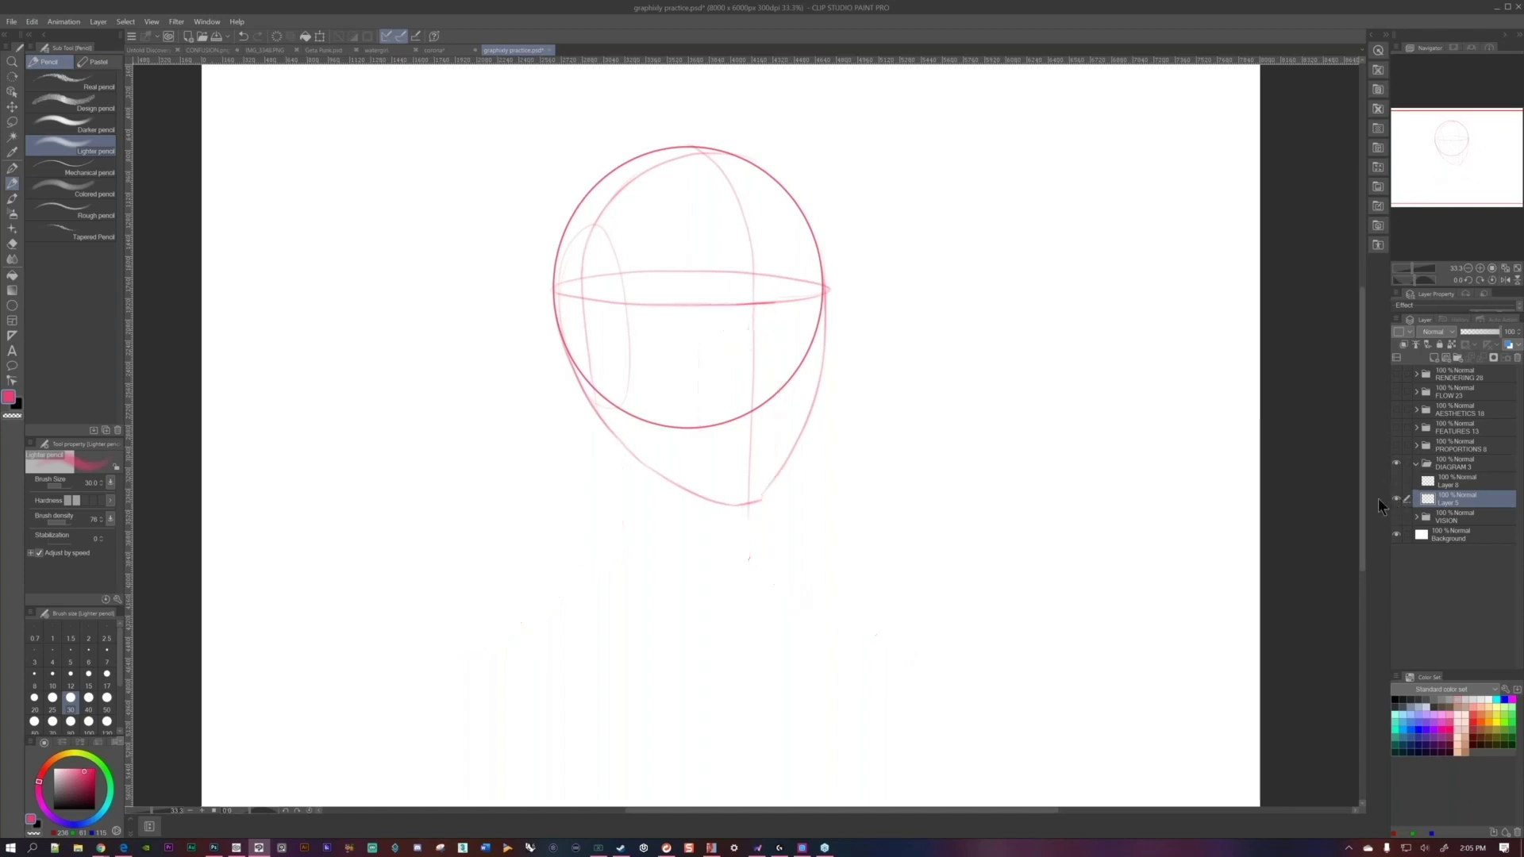
pyautogui.moveTo(766, 435); pyautogui.dragTo(794, 499)
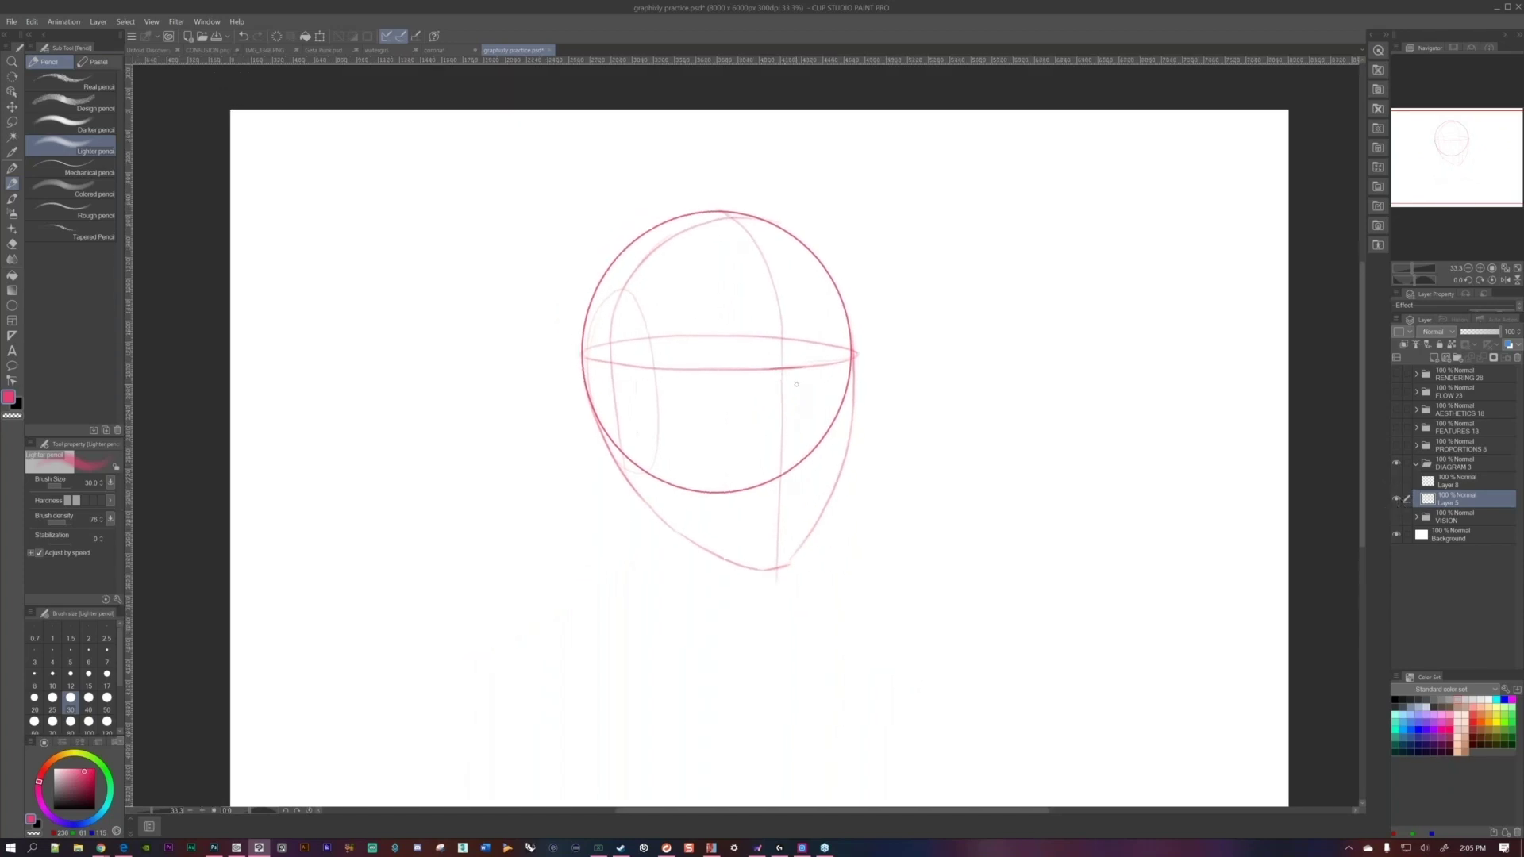
# Sketch an oval and a sphere sliced by an upright rectangular plane beside the head, and undo the demonstration sketches.
pyautogui.moveTo(919, 265)
pyautogui.mouseDown()
pyautogui.moveTo(970, 411)
pyautogui.moveTo(935, 313)
pyautogui.mouseUp()
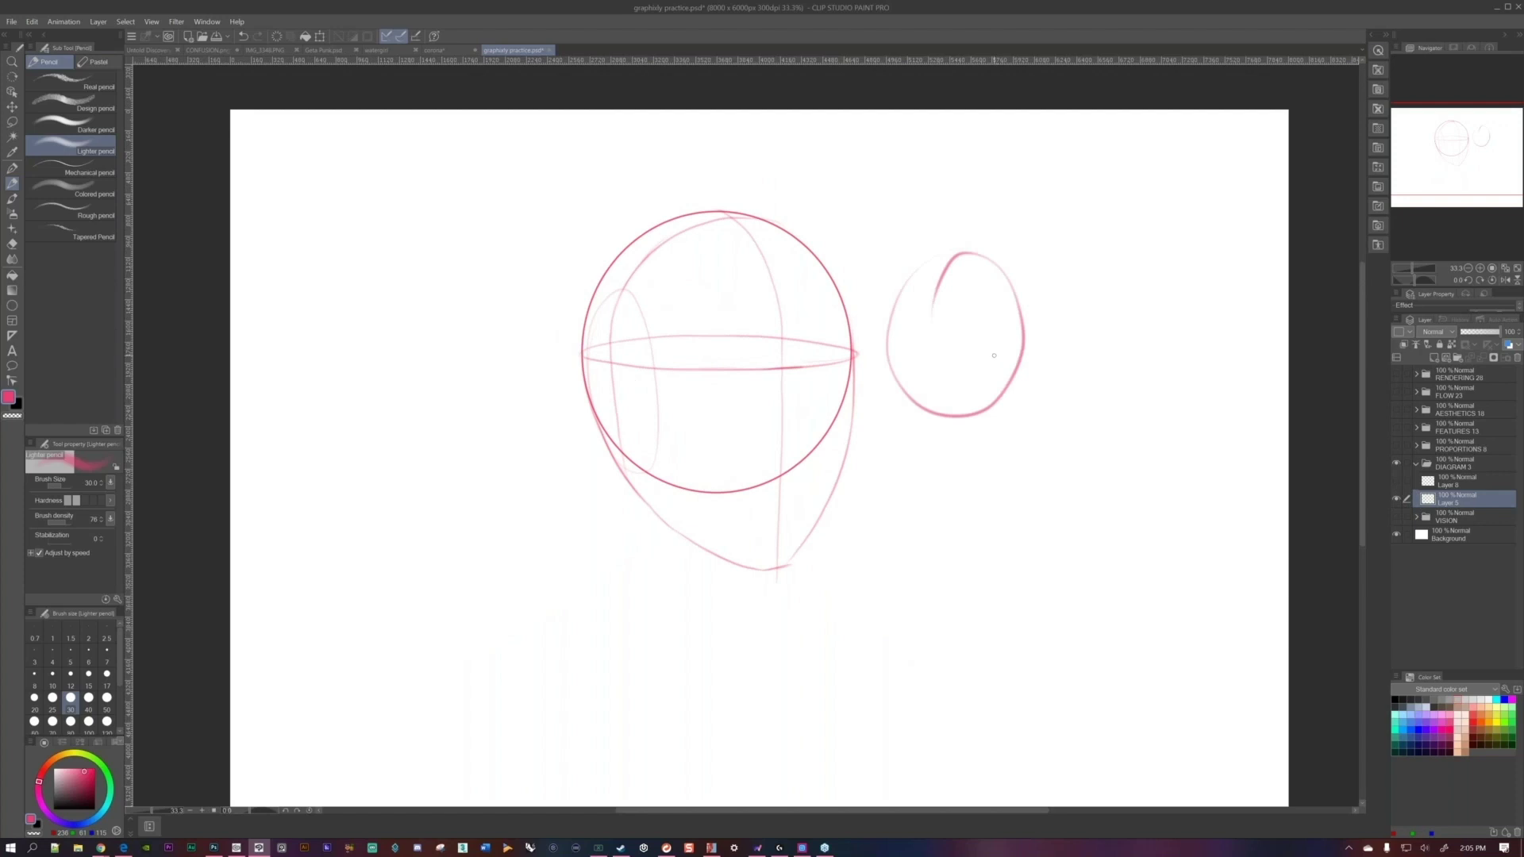
pyautogui.hotkey('ctrl', 'z')
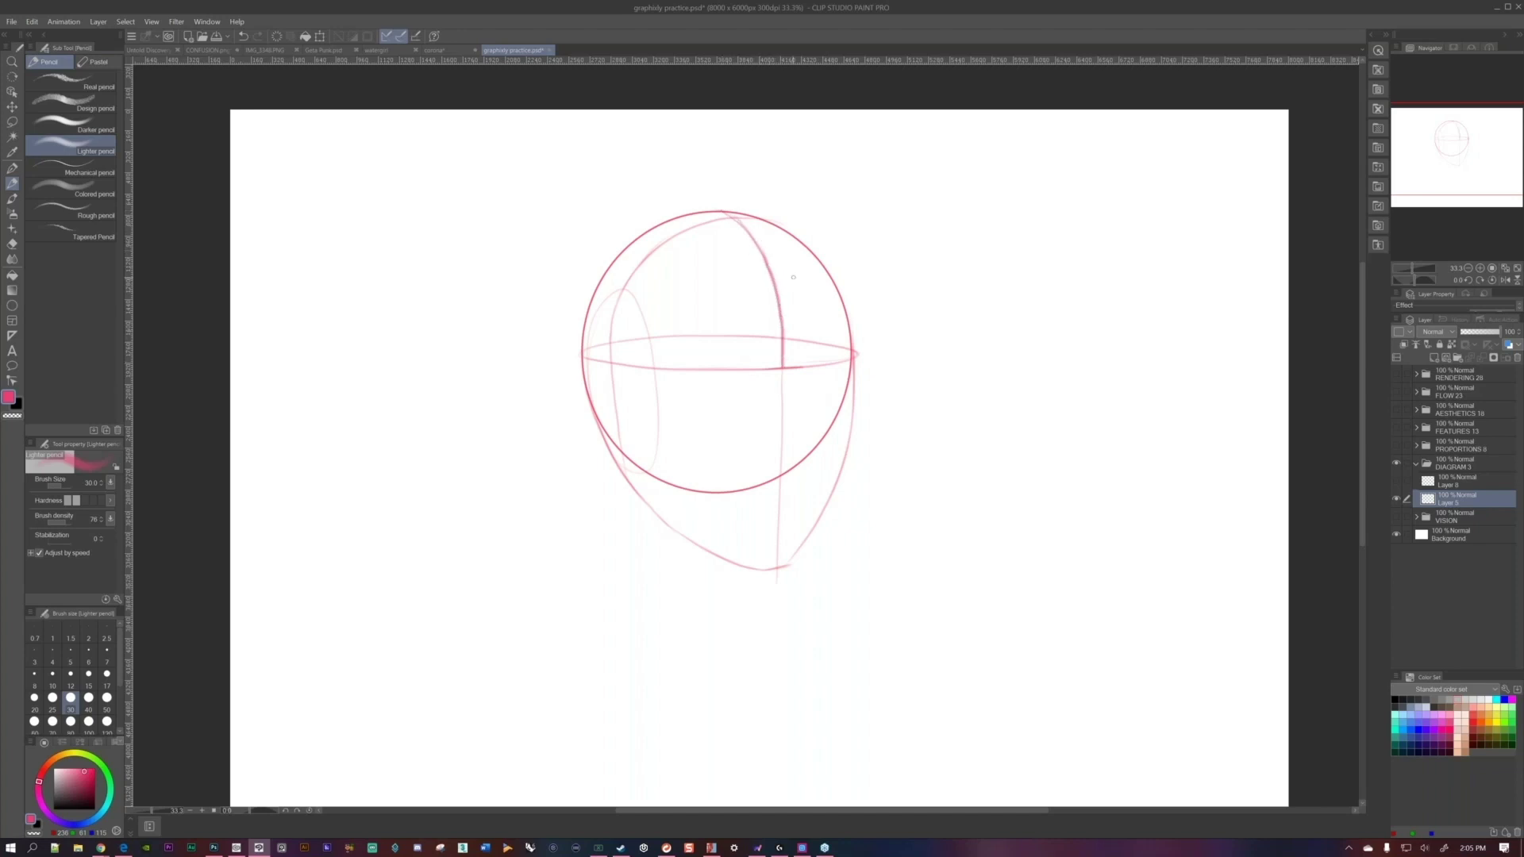
pyautogui.moveTo(985, 283)
pyautogui.mouseDown()
pyautogui.moveTo(1040, 432)
pyautogui.moveTo(1038, 268)
pyautogui.mouseUp()
pyautogui.moveTo(1021, 166)
pyautogui.mouseDown()
pyautogui.moveTo(1044, 397)
pyautogui.moveTo(915, 173)
pyautogui.moveTo(942, 457)
pyautogui.moveTo(954, 494)
pyautogui.moveTo(1056, 481)
pyautogui.mouseUp()
pyautogui.moveTo(974, 280)
pyautogui.mouseDown()
pyautogui.moveTo(1024, 284)
pyautogui.moveTo(1041, 309)
pyautogui.moveTo(1041, 431)
pyautogui.mouseUp()
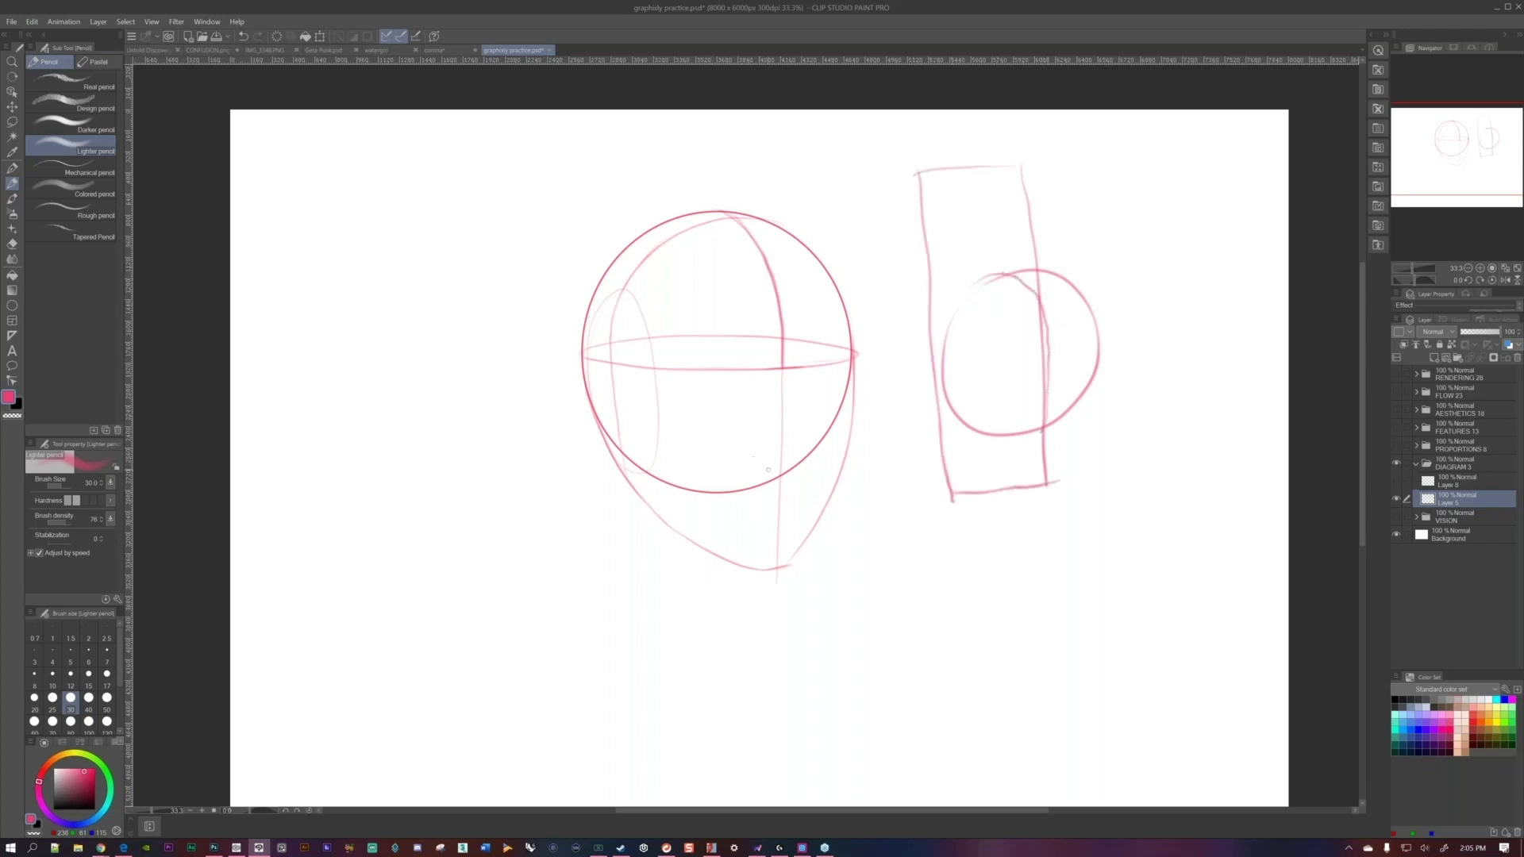
pyautogui.hotkey('ctrl', 'z')
pyautogui.hotkey('ctrl', 'z')
pyautogui.hotkey('ctrl', 'z')
pyautogui.hotkey('ctrl', 'z')
pyautogui.hotkey('ctrl', 'z')
pyautogui.hotkey('ctrl', 'z')
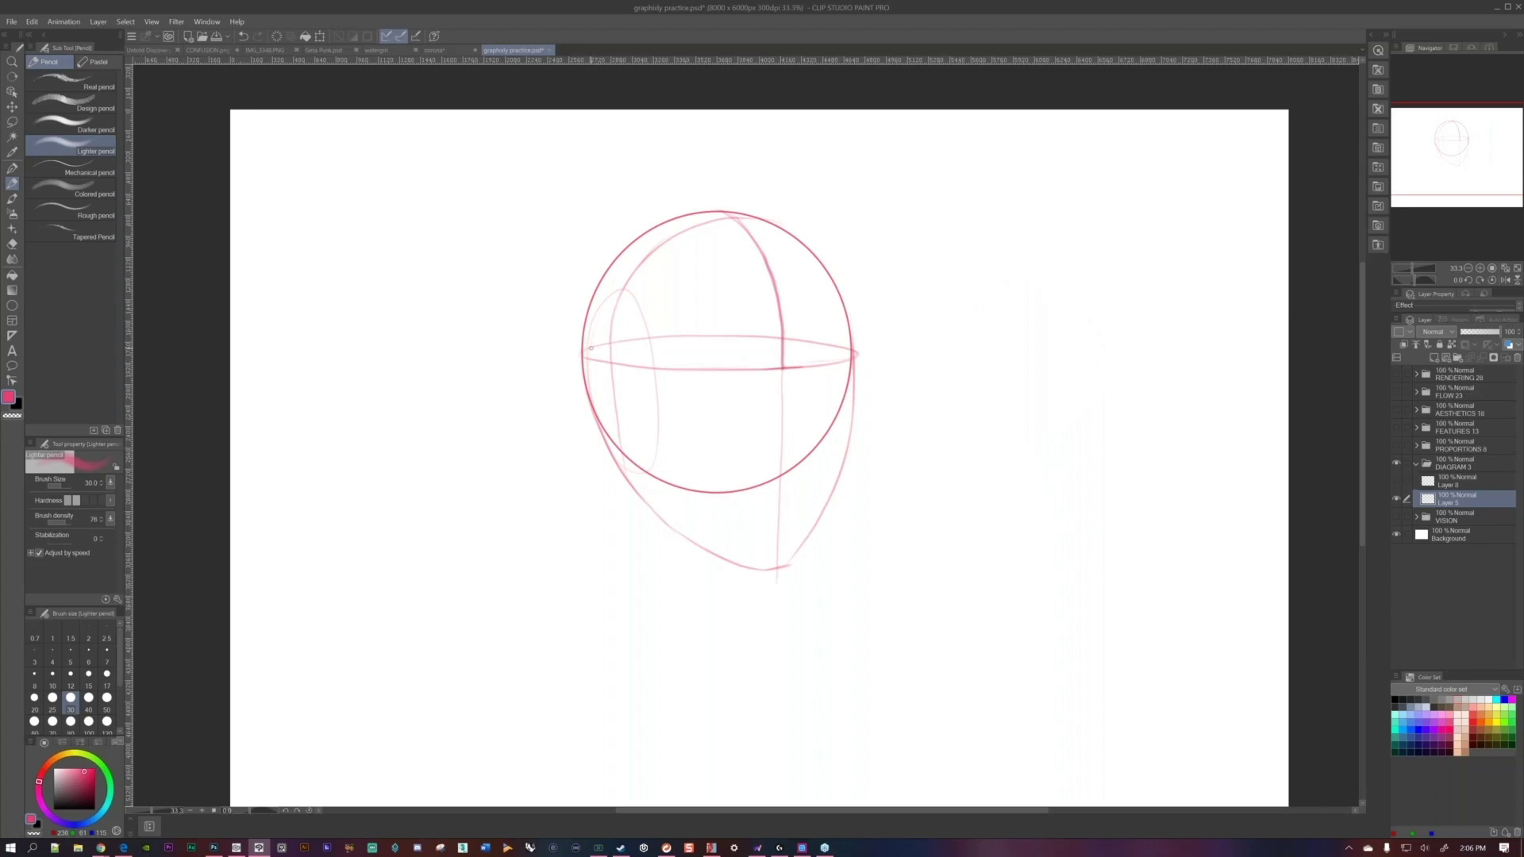
# Retrace the front edge of the horizontal brow ellipse and draw two crossing diagonals inside it.
pyautogui.moveTo(673, 370); pyautogui.dragTo(804, 366)
pyautogui.moveTo(699, 334); pyautogui.dragTo(690, 335)
pyautogui.hotkey('ctrl', 'z')
pyautogui.moveTo(647, 337); pyautogui.dragTo(778, 362)
pyautogui.moveTo(650, 359)
pyautogui.mouseDown()
pyautogui.moveTo(789, 337)
pyautogui.moveTo(620, 364)
pyautogui.mouseUp()
pyautogui.hotkey('ctrl', 'z')
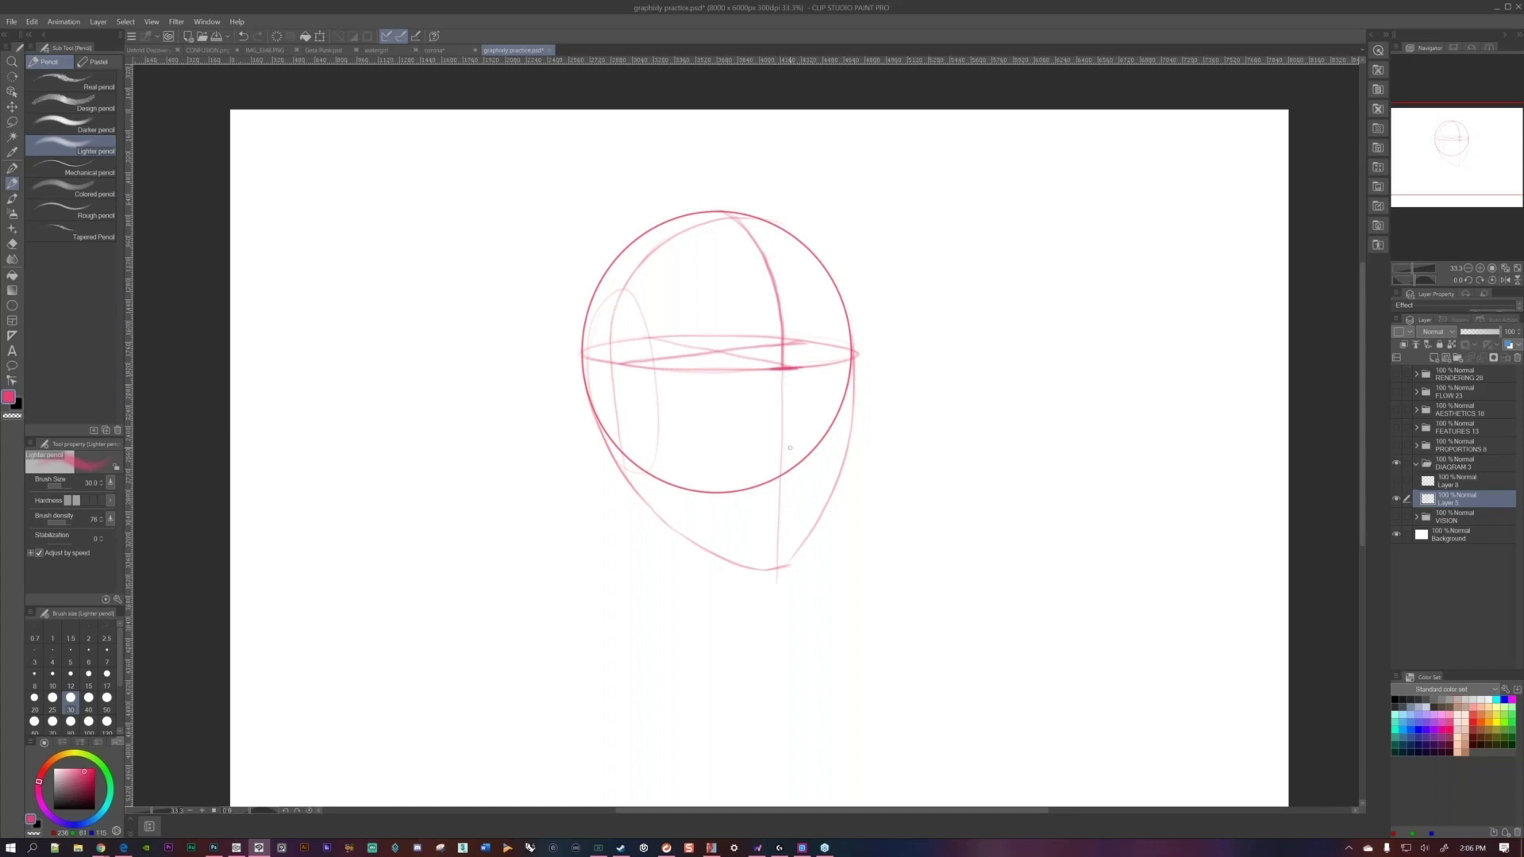
# Darken the face's vertical centre line from the brow line down to the chin.
pyautogui.moveTo(781, 327)
pyautogui.mouseDown()
pyautogui.moveTo(802, 513)
pyautogui.moveTo(786, 584)
pyautogui.mouseUp()
pyautogui.hotkey('ctrl', 'z')
pyautogui.moveTo(782, 390); pyautogui.dragTo(775, 579)
# Sketch a large tilted rectangular plane hanging from the brow line, with crossing diagonals and a smaller face plane inside it.
pyautogui.moveTo(774, 370)
pyautogui.mouseDown()
pyautogui.moveTo(540, 397)
pyautogui.moveTo(974, 350)
pyautogui.mouseUp()
pyautogui.moveTo(541, 400)
pyautogui.mouseDown()
pyautogui.moveTo(554, 667)
pyautogui.moveTo(628, 690)
pyautogui.moveTo(942, 625)
pyautogui.mouseUp()
pyautogui.moveTo(971, 351)
pyautogui.mouseDown()
pyautogui.moveTo(949, 626)
pyautogui.moveTo(937, 627)
pyautogui.mouseUp()
pyautogui.moveTo(556, 708); pyautogui.dragTo(951, 636)
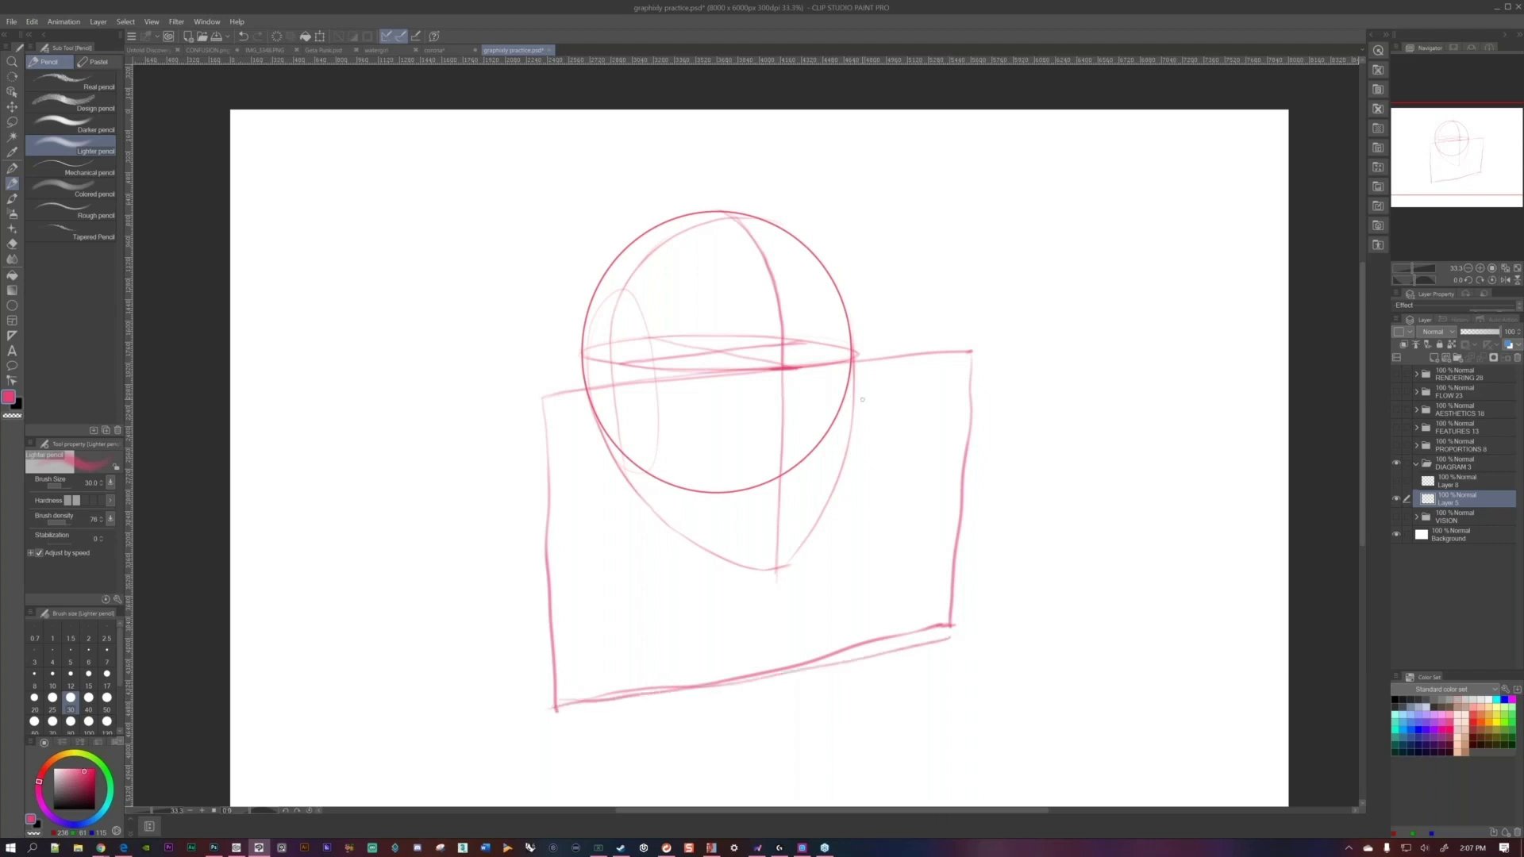
pyautogui.moveTo(549, 404); pyautogui.dragTo(969, 627)
pyautogui.moveTo(973, 357); pyautogui.dragTo(580, 696)
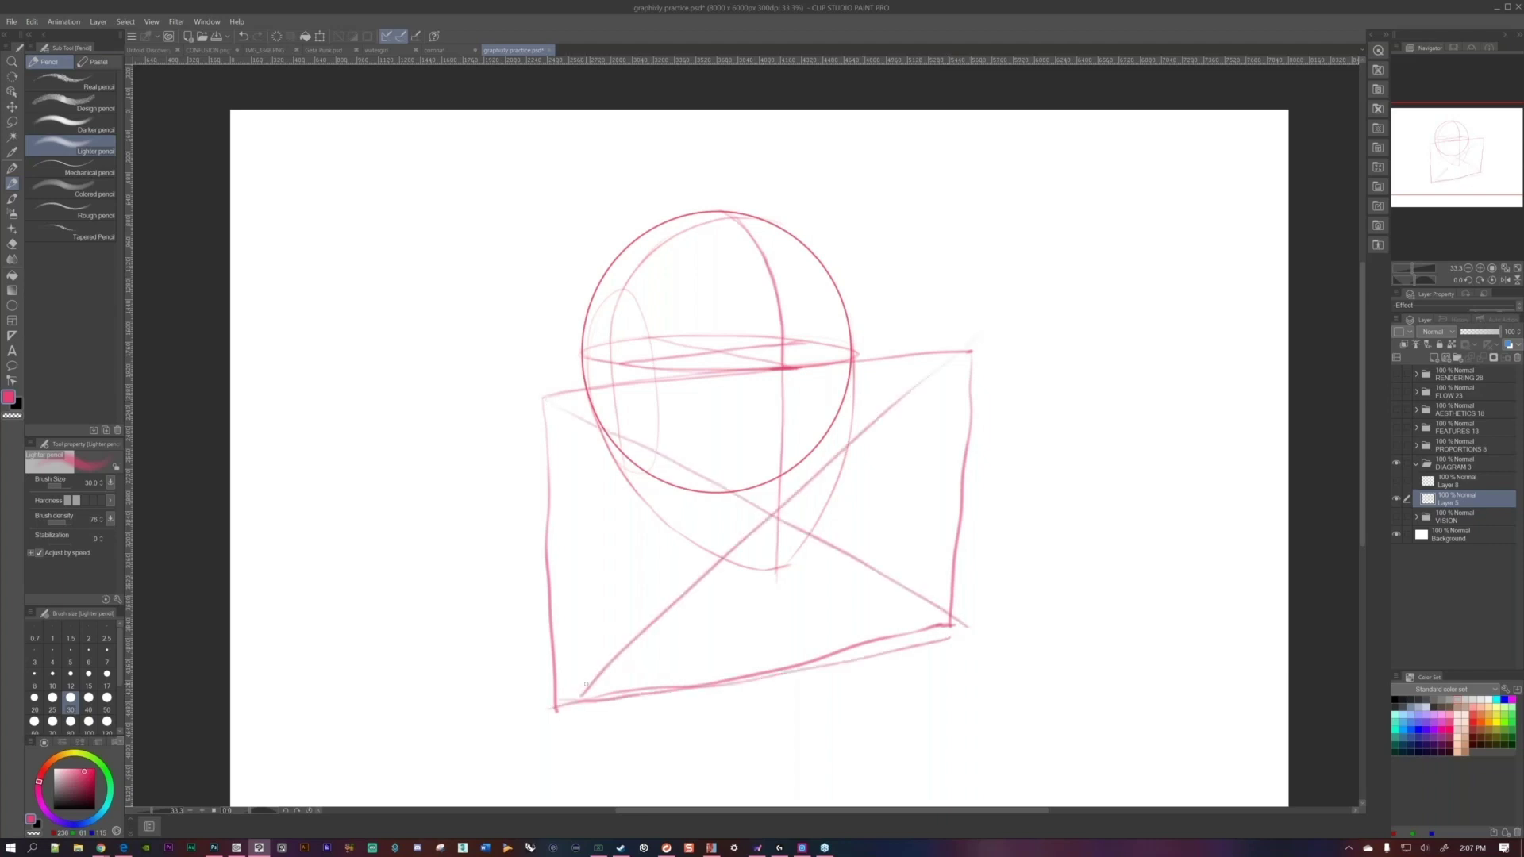
pyautogui.moveTo(691, 446); pyautogui.dragTo(700, 597)
pyautogui.moveTo(853, 370); pyautogui.dragTo(848, 567)
pyautogui.moveTo(702, 587); pyautogui.dragTo(852, 558)
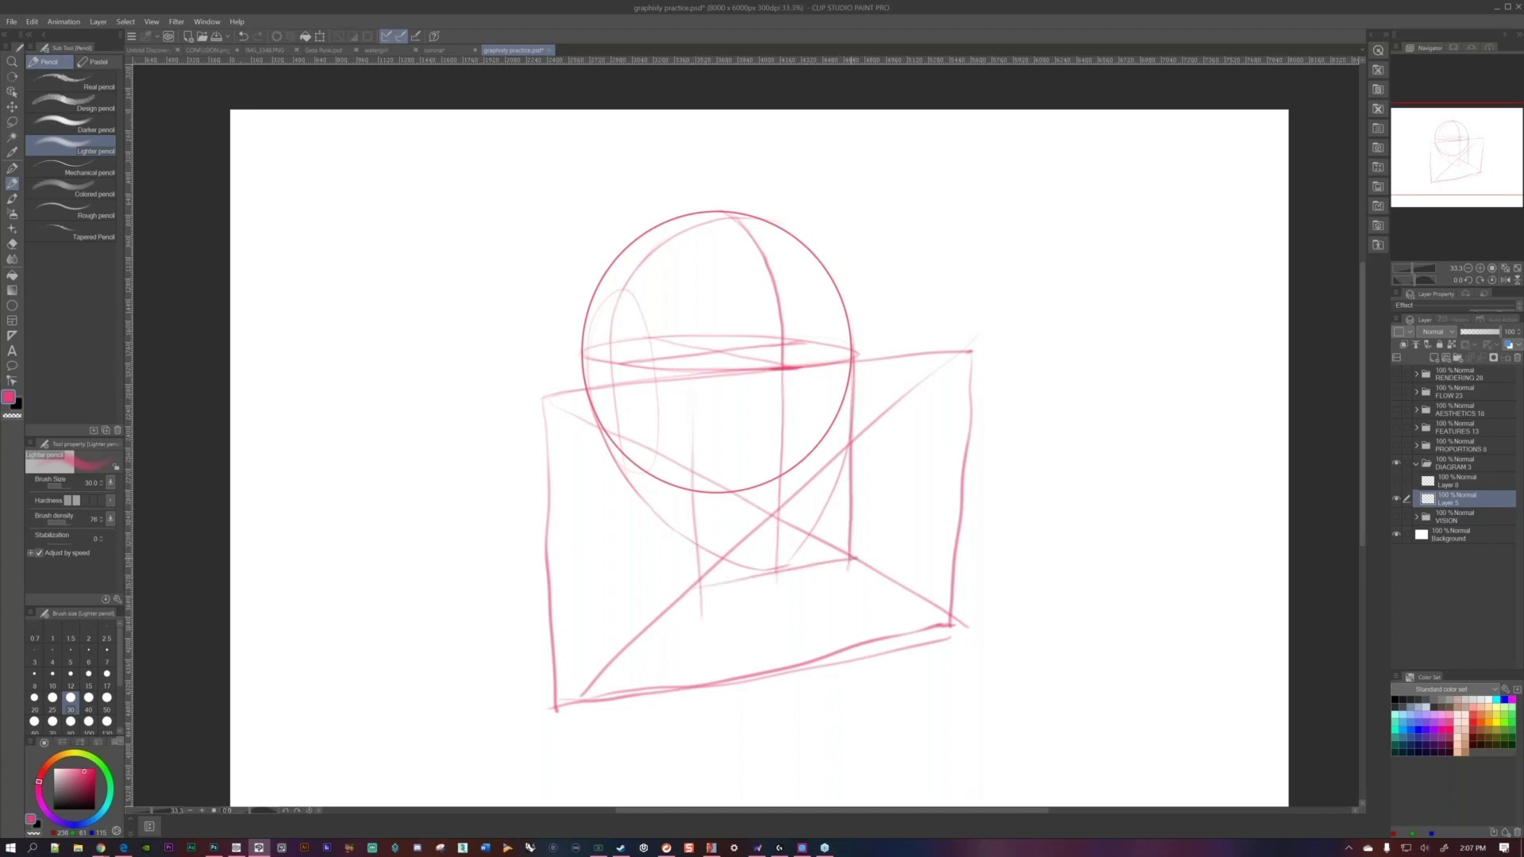
# Undo the plane, diagonal and inner rectangle strokes back to the head construction lines.
pyautogui.hotkey('ctrl', 'z')
pyautogui.hotkey('ctrl', 'z')
pyautogui.hotkey('ctrl', 'z')
pyautogui.hotkey('ctrl', 'z')
pyautogui.hotkey('ctrl', 'z')
pyautogui.hotkey('ctrl', 'z')
pyautogui.hotkey('ctrl', 'z')
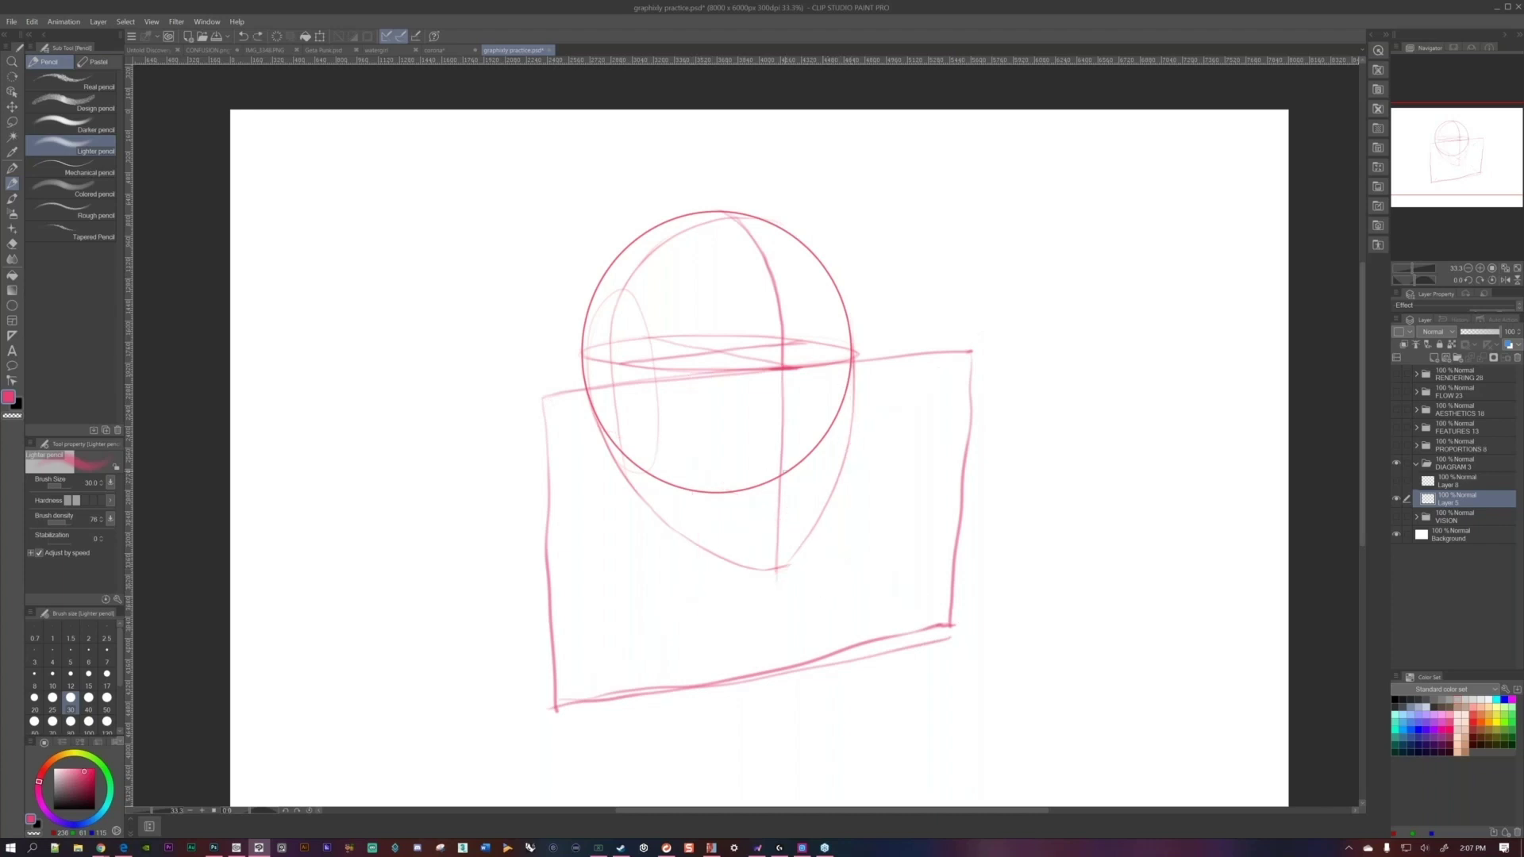
pyautogui.hotkey('ctrl', 'z')
pyautogui.hotkey('ctrl', 'z')
pyautogui.hotkey('ctrl', 'z')
pyautogui.hotkey('ctrl', 'z')
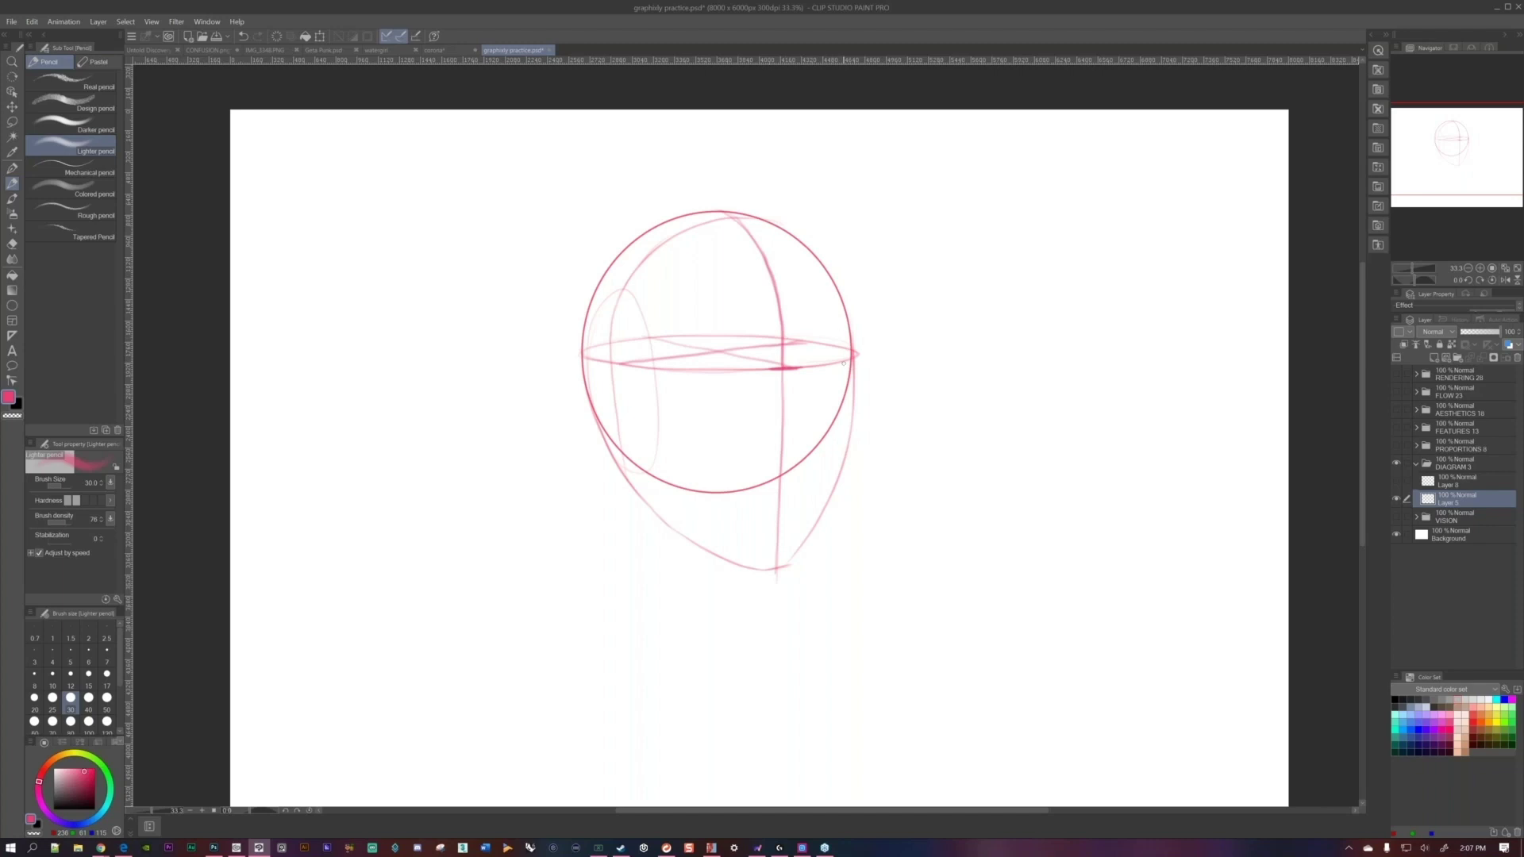
# Restate the front edge of the oval on the side of the head, and show and select the neck and shoulders layer.
pyautogui.moveTo(657, 390); pyautogui.dragTo(667, 446)
pyautogui.moveTo(651, 348); pyautogui.dragTo(659, 451)
pyautogui.hscroll(2, 877, 480)
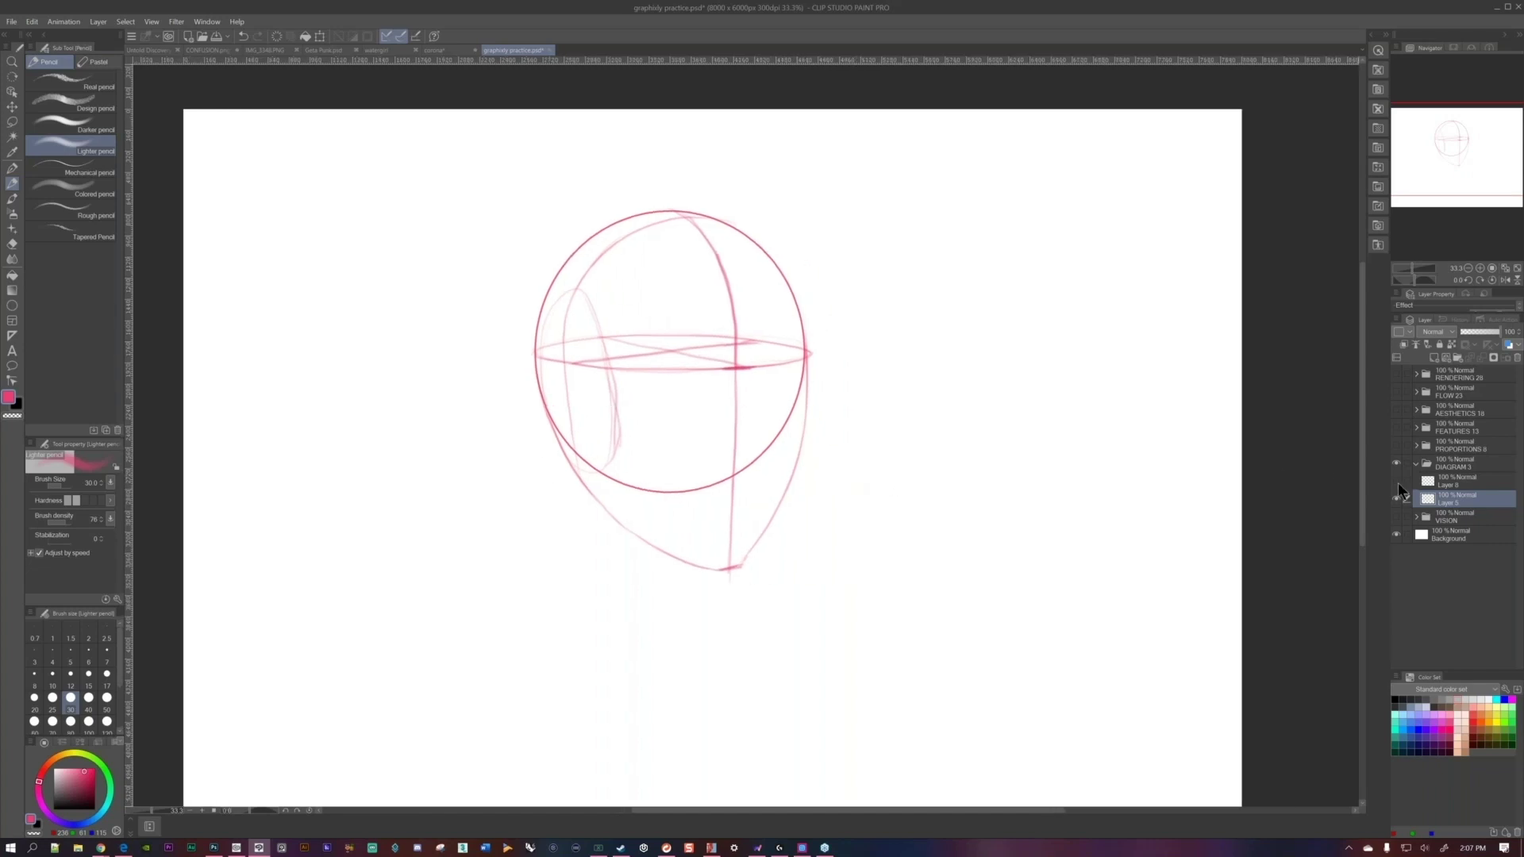
pyautogui.moveTo(1441, 499); pyautogui.dragTo(1444, 478)
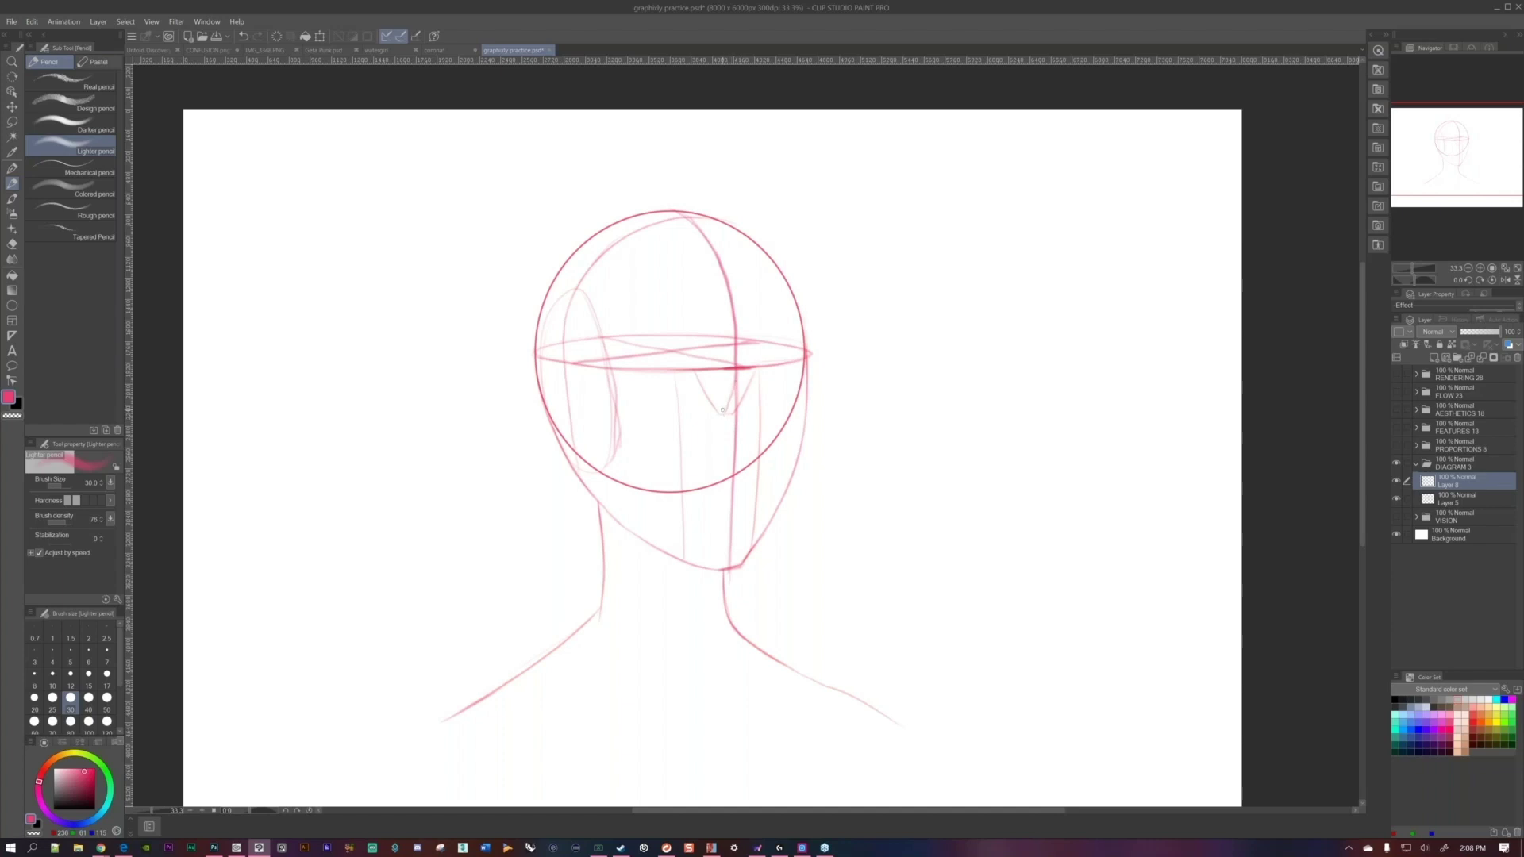
# Switch to Muscle Premium, examine the skull's forehead, brow, eye sockets and nose up close, and return to the drawing.
pyautogui.click(711, 848)
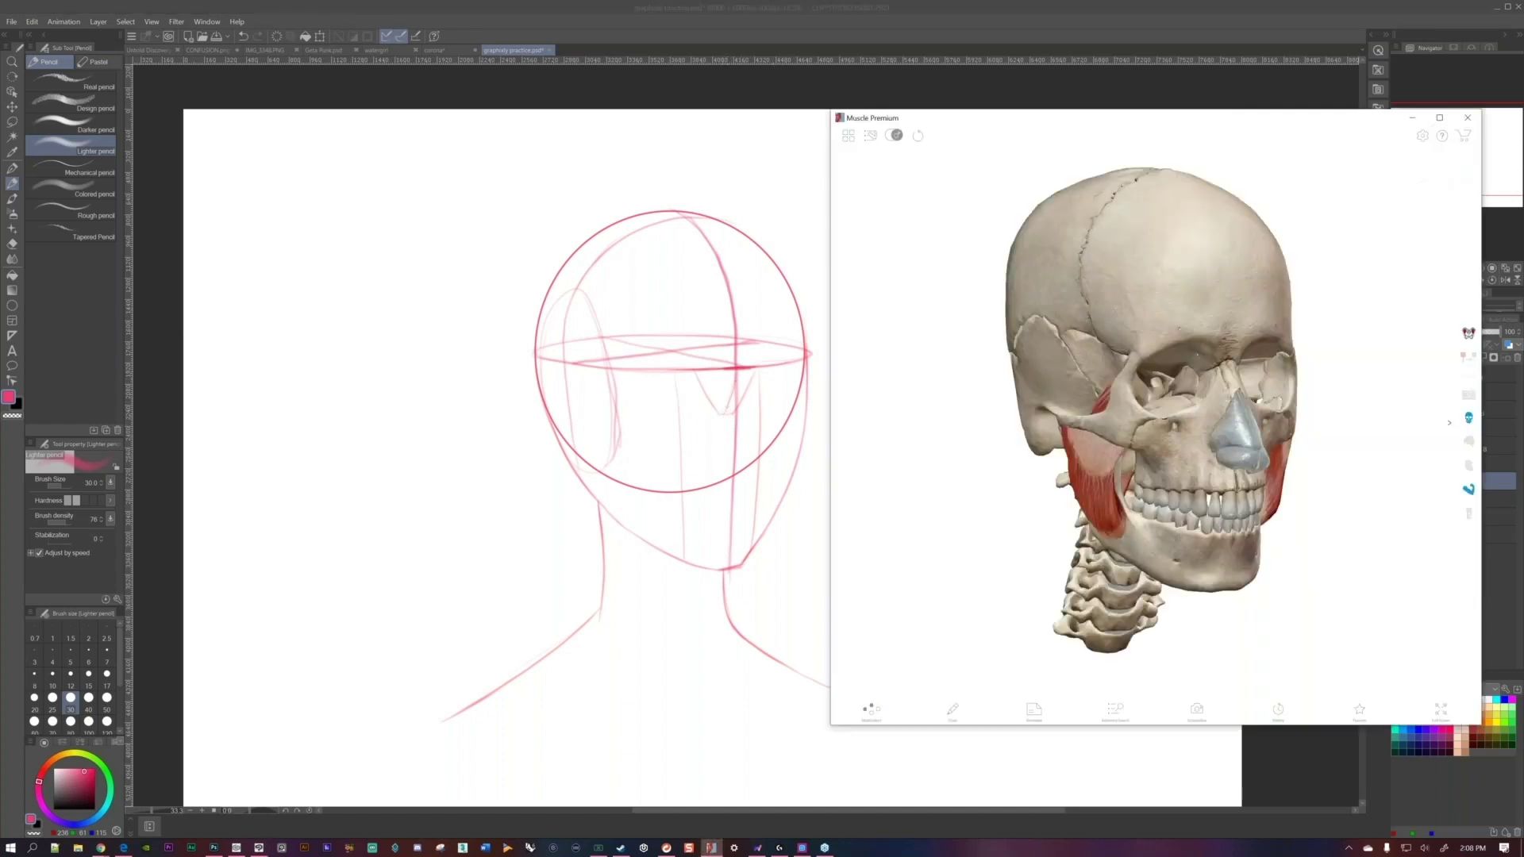
pyautogui.click(1219, 351)
pyautogui.scroll(5, 1221, 349)
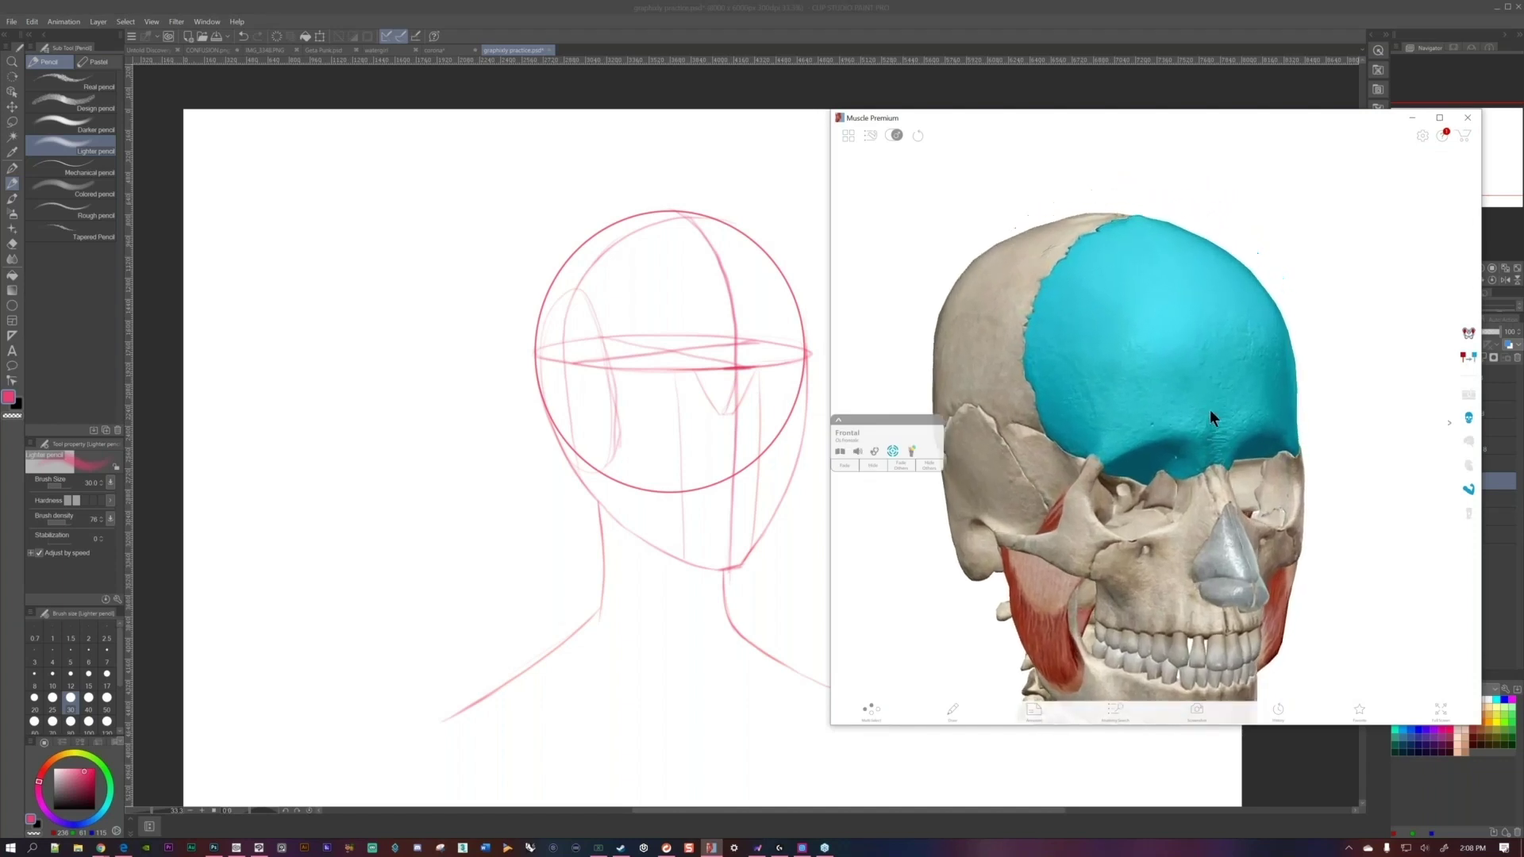
pyautogui.click(1329, 400)
pyautogui.moveTo(1279, 478); pyautogui.dragTo(1263, 338)
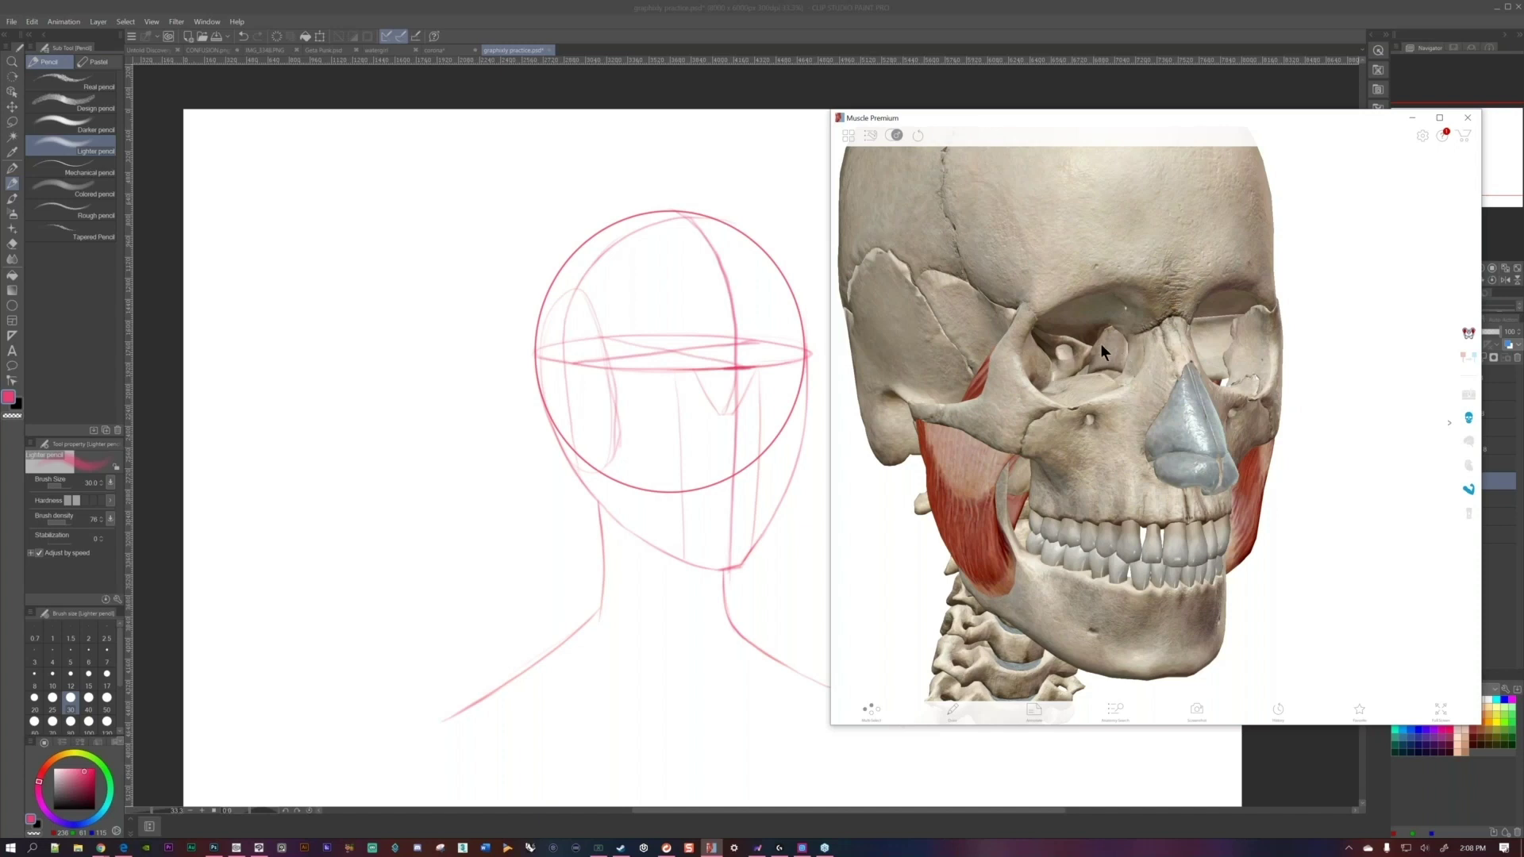
pyautogui.click(720, 416)
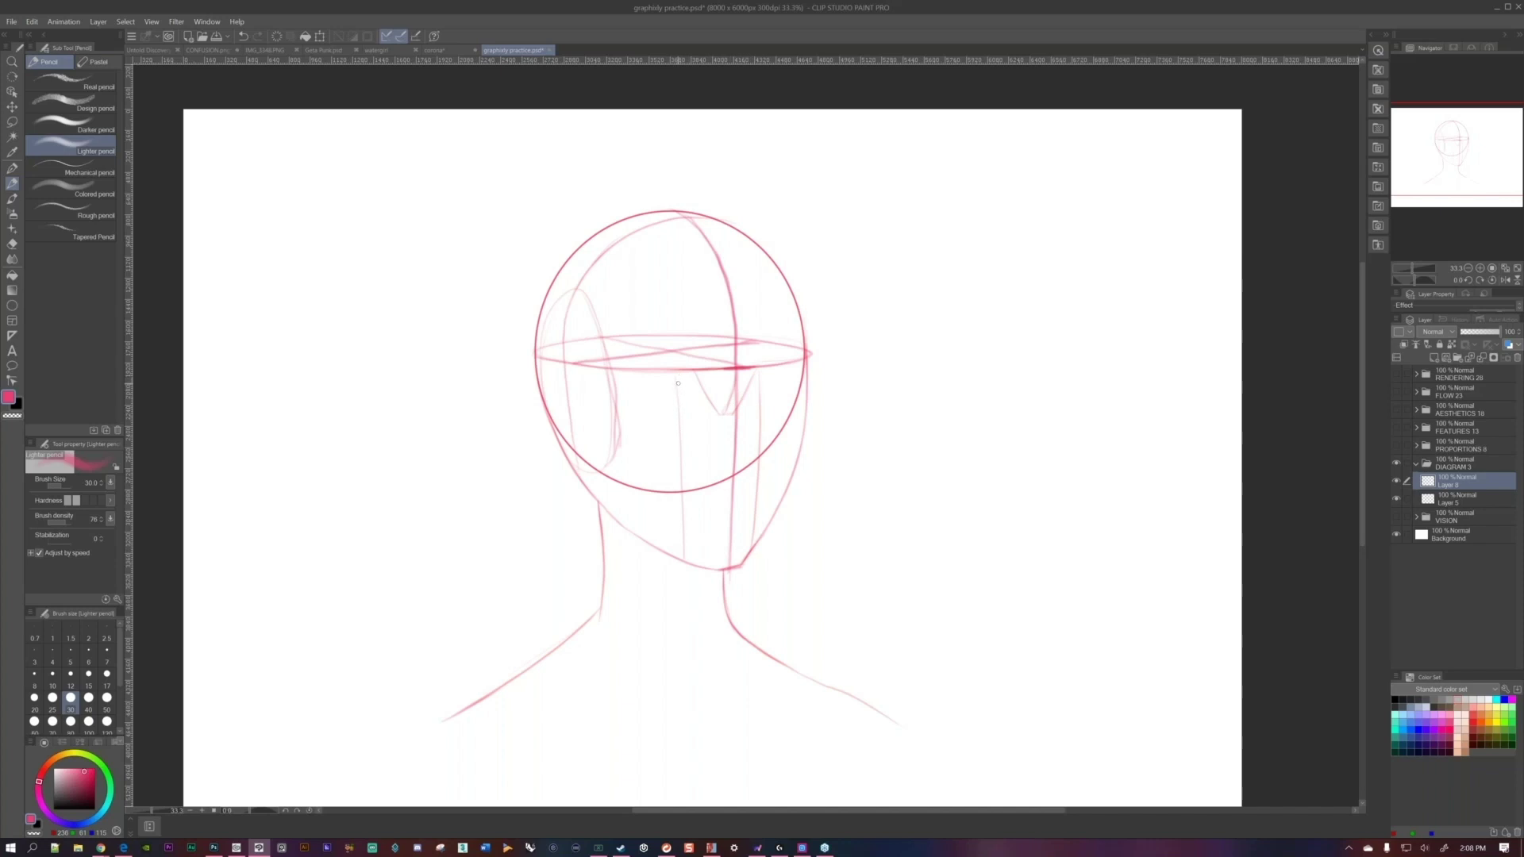
# Hide the DIAGRAM folder, show and expand the PROPORTIONS folder, and select its lower layer.
pyautogui.click(1397, 463)
pyautogui.click(1396, 445)
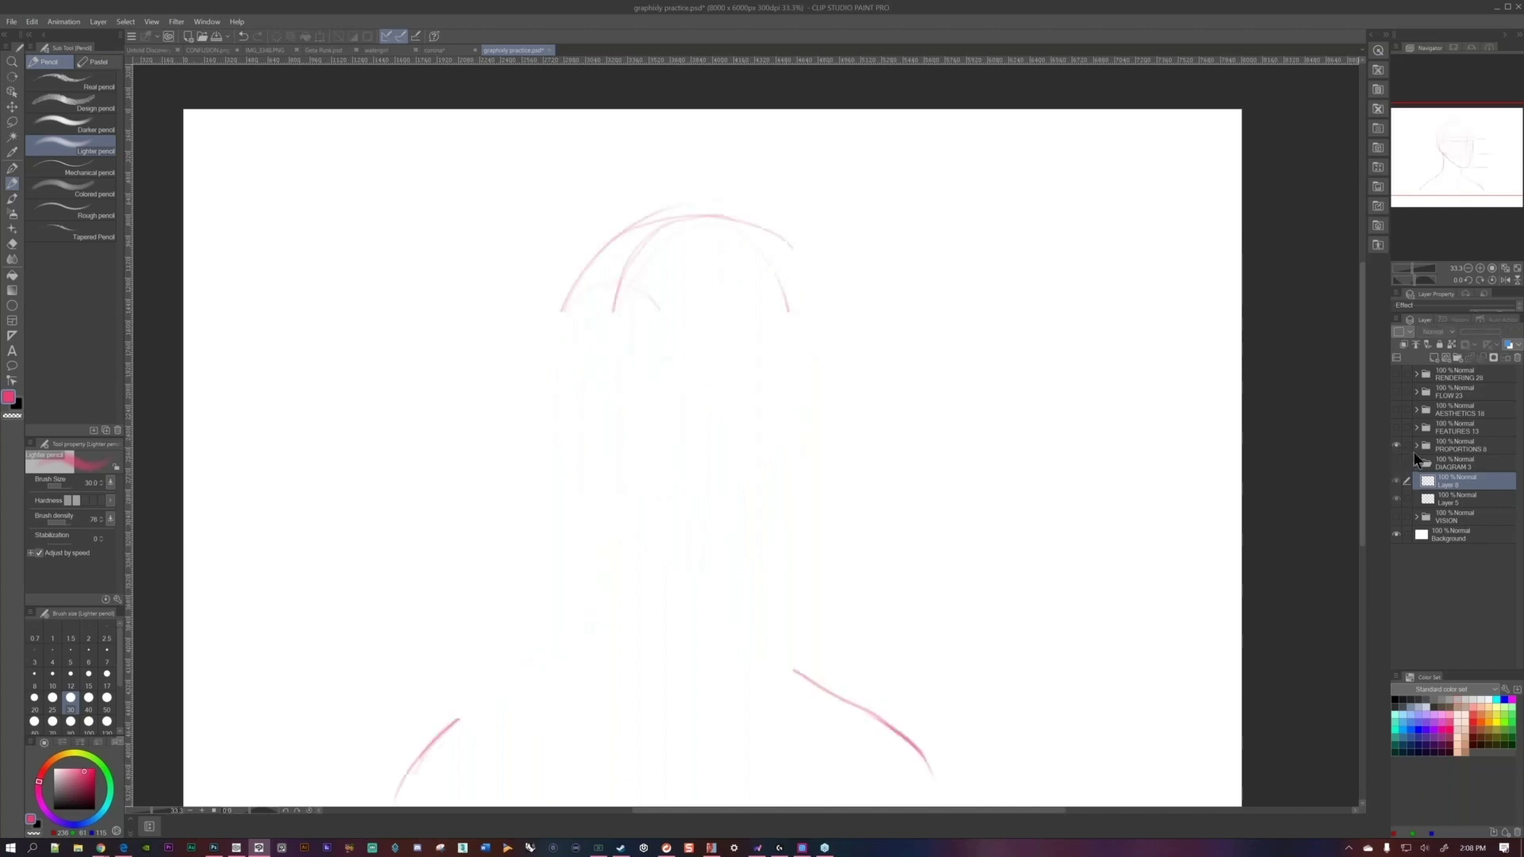
pyautogui.click(1416, 445)
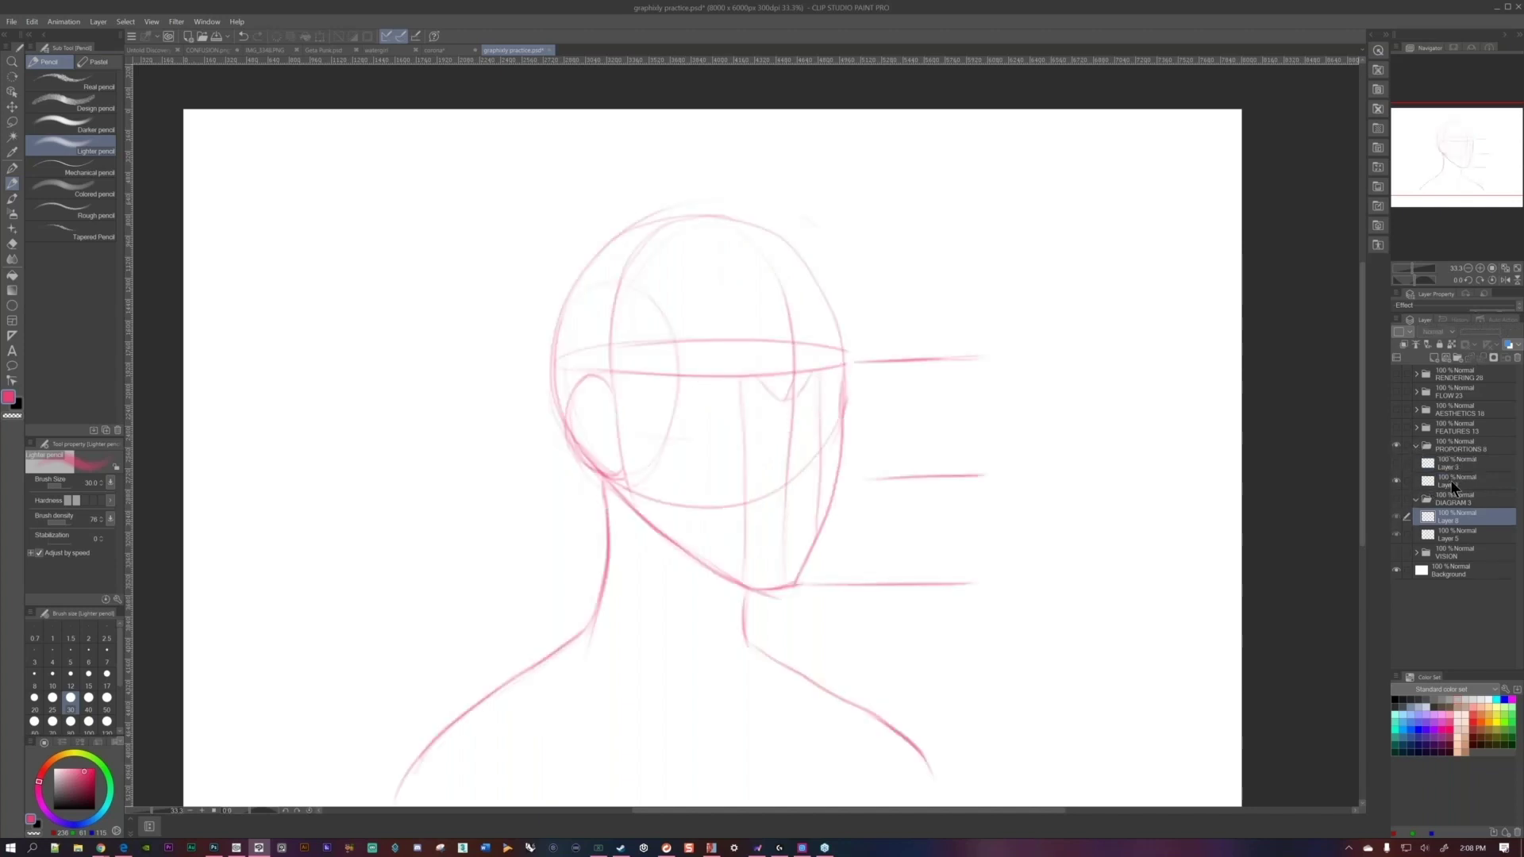
pyautogui.click(1445, 482)
pyautogui.scroll(-1, 895, 429)
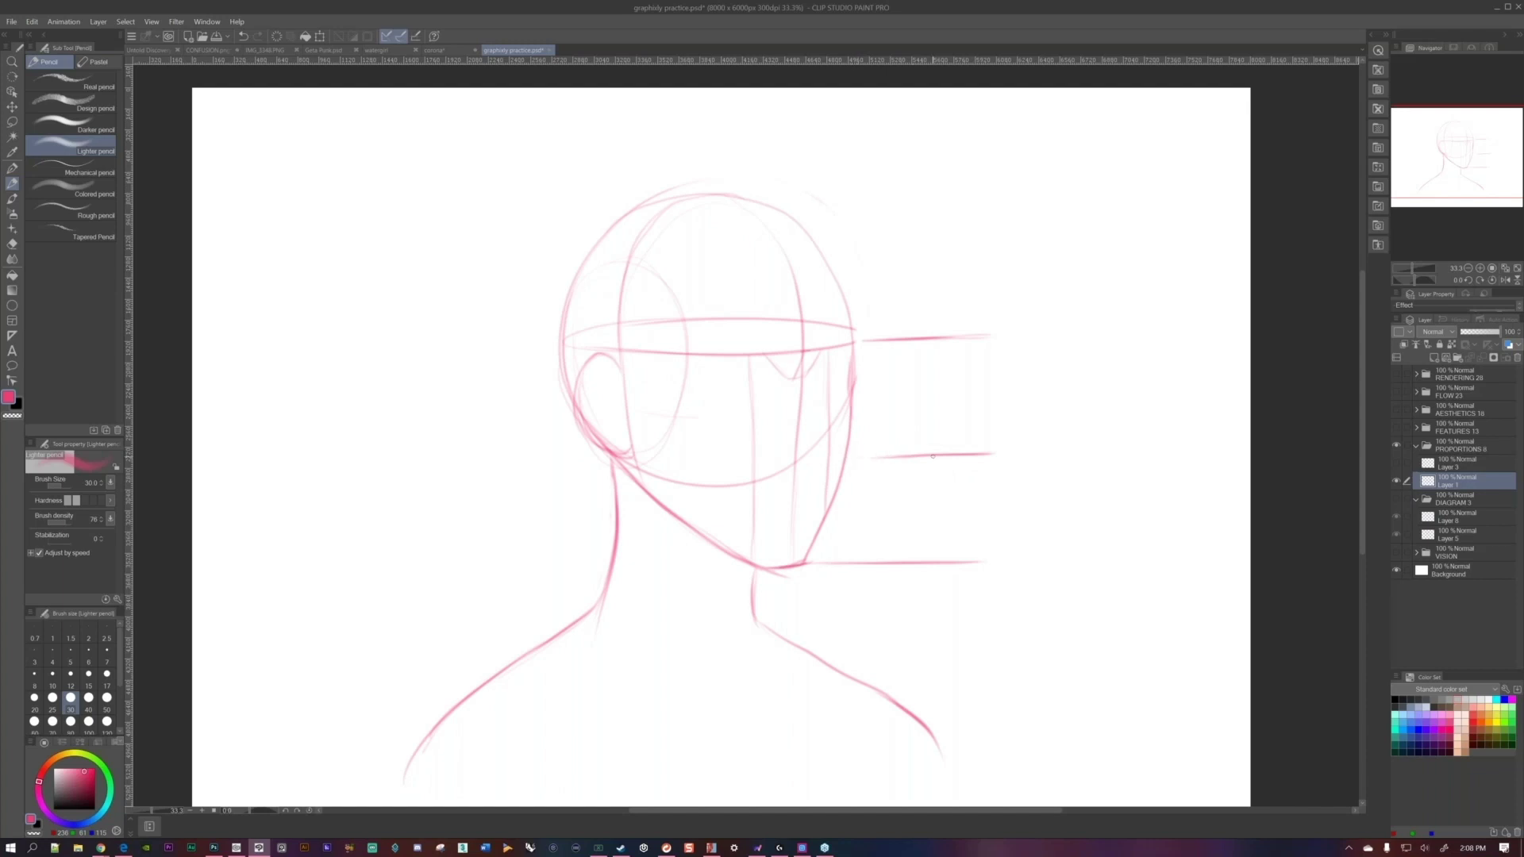
# Try strokes beside the jaw and along the face's centre line between brow and chin, and undo each one.
pyautogui.moveTo(847, 499); pyautogui.dragTo(881, 541)
pyautogui.hotkey('ctrl', 'z')
pyautogui.moveTo(803, 352); pyautogui.dragTo(790, 383)
pyautogui.hotkey('ctrl', 'z')
pyautogui.moveTo(783, 252)
pyautogui.mouseDown()
pyautogui.moveTo(810, 317)
pyautogui.moveTo(830, 488)
pyautogui.moveTo(798, 566)
pyautogui.mouseUp()
pyautogui.hotkey('ctrl', 'z')
pyautogui.moveTo(802, 350); pyautogui.dragTo(791, 562)
pyautogui.hotkey('ctrl', 'z')
# Darken the brow guide line beside the face and label the upper and lower halves "1/2".
pyautogui.moveTo(857, 341); pyautogui.dragTo(993, 338)
pyautogui.moveTo(999, 495)
pyautogui.mouseDown()
pyautogui.moveTo(985, 528)
pyautogui.moveTo(1016, 525)
pyautogui.mouseUp()
pyautogui.moveTo(987, 367)
pyautogui.mouseDown()
pyautogui.moveTo(987, 403)
pyautogui.moveTo(1021, 395)
pyautogui.mouseUp()
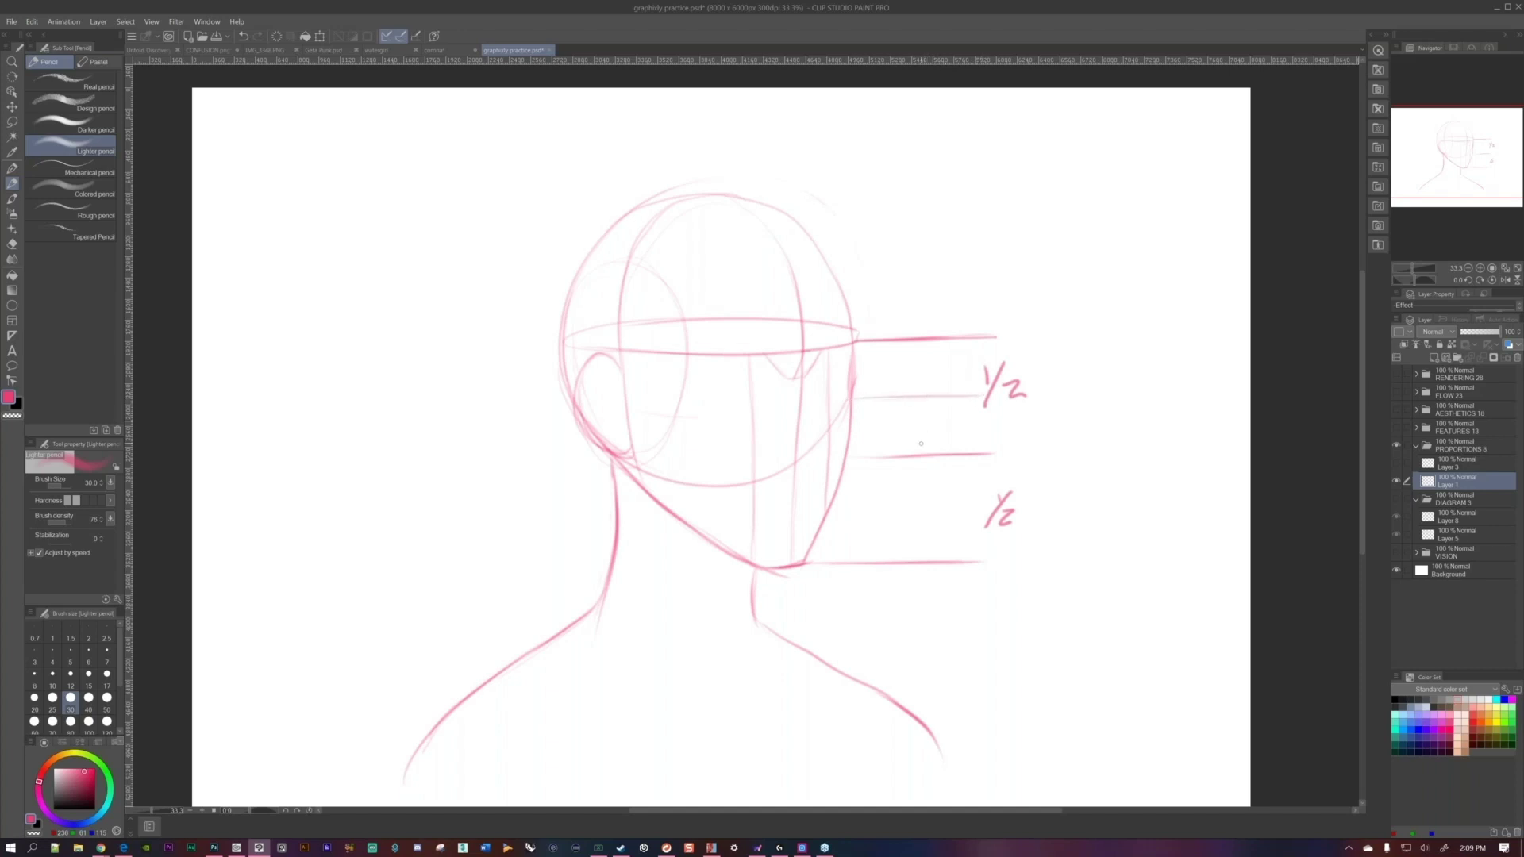
# Label both quarters of the upper half "1/4", add guide lines dividing the lower half into thirds, and mark a dash in the top quarter.
pyautogui.moveTo(938, 360)
pyautogui.mouseDown()
pyautogui.moveTo(943, 443)
pyautogui.moveTo(962, 446)
pyautogui.mouseUp()
pyautogui.moveTo(919, 486)
pyautogui.mouseDown()
pyautogui.moveTo(943, 485)
pyautogui.moveTo(934, 527)
pyautogui.mouseUp()
pyautogui.moveTo(834, 529)
pyautogui.mouseDown()
pyautogui.moveTo(914, 526)
pyautogui.moveTo(825, 529)
pyautogui.moveTo(938, 486)
pyautogui.moveTo(837, 490)
pyautogui.moveTo(909, 488)
pyautogui.mouseUp()
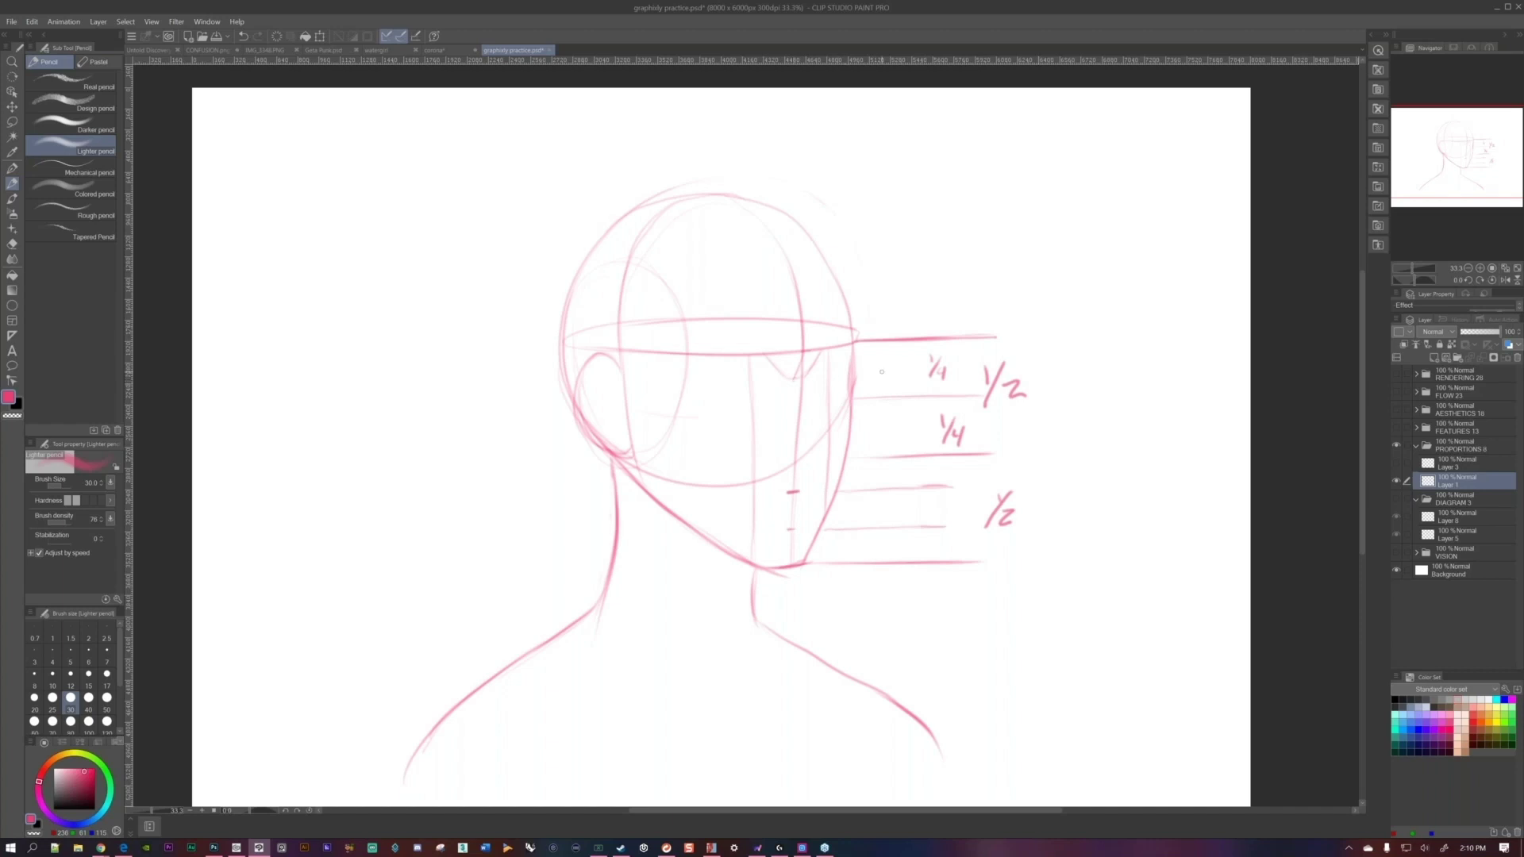
pyautogui.moveTo(879, 369)
pyautogui.mouseDown()
pyautogui.moveTo(900, 369)
pyautogui.moveTo(876, 369)
pyautogui.mouseUp()
# Restate the head outline at the back of the skull and the jaw corner below the ear.
pyautogui.moveTo(904, 407); pyautogui.dragTo(910, 388)
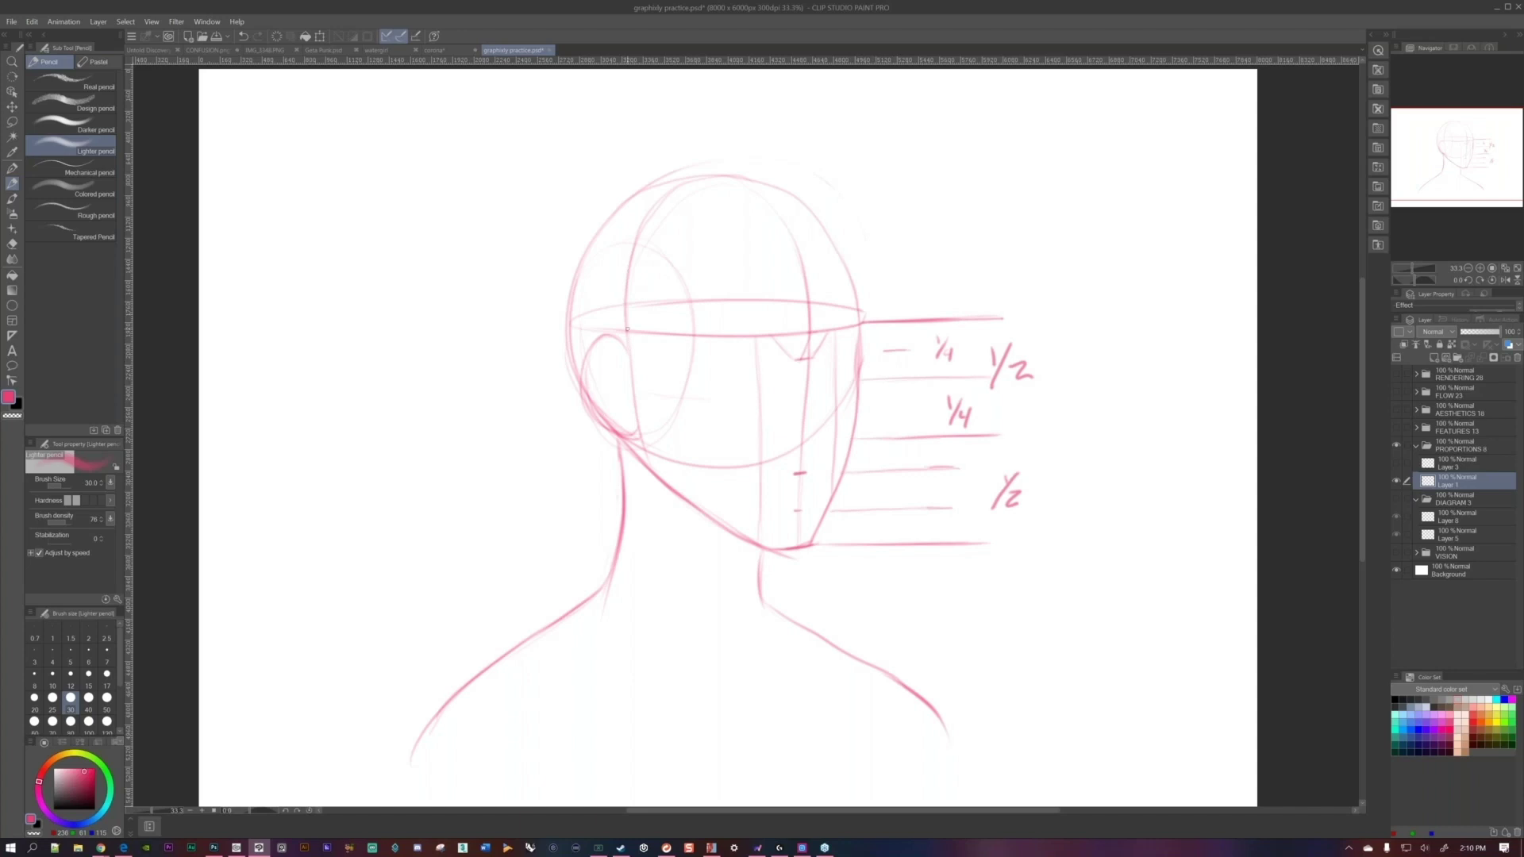
pyautogui.moveTo(581, 279); pyautogui.dragTo(577, 307)
pyautogui.moveTo(641, 443); pyautogui.dragTo(655, 473)
# Show and select the upper PROPORTIONS layer with the facial planes, and sketch the eyeballs inside both eye sockets.
pyautogui.click(1395, 463)
pyautogui.click(1453, 464)
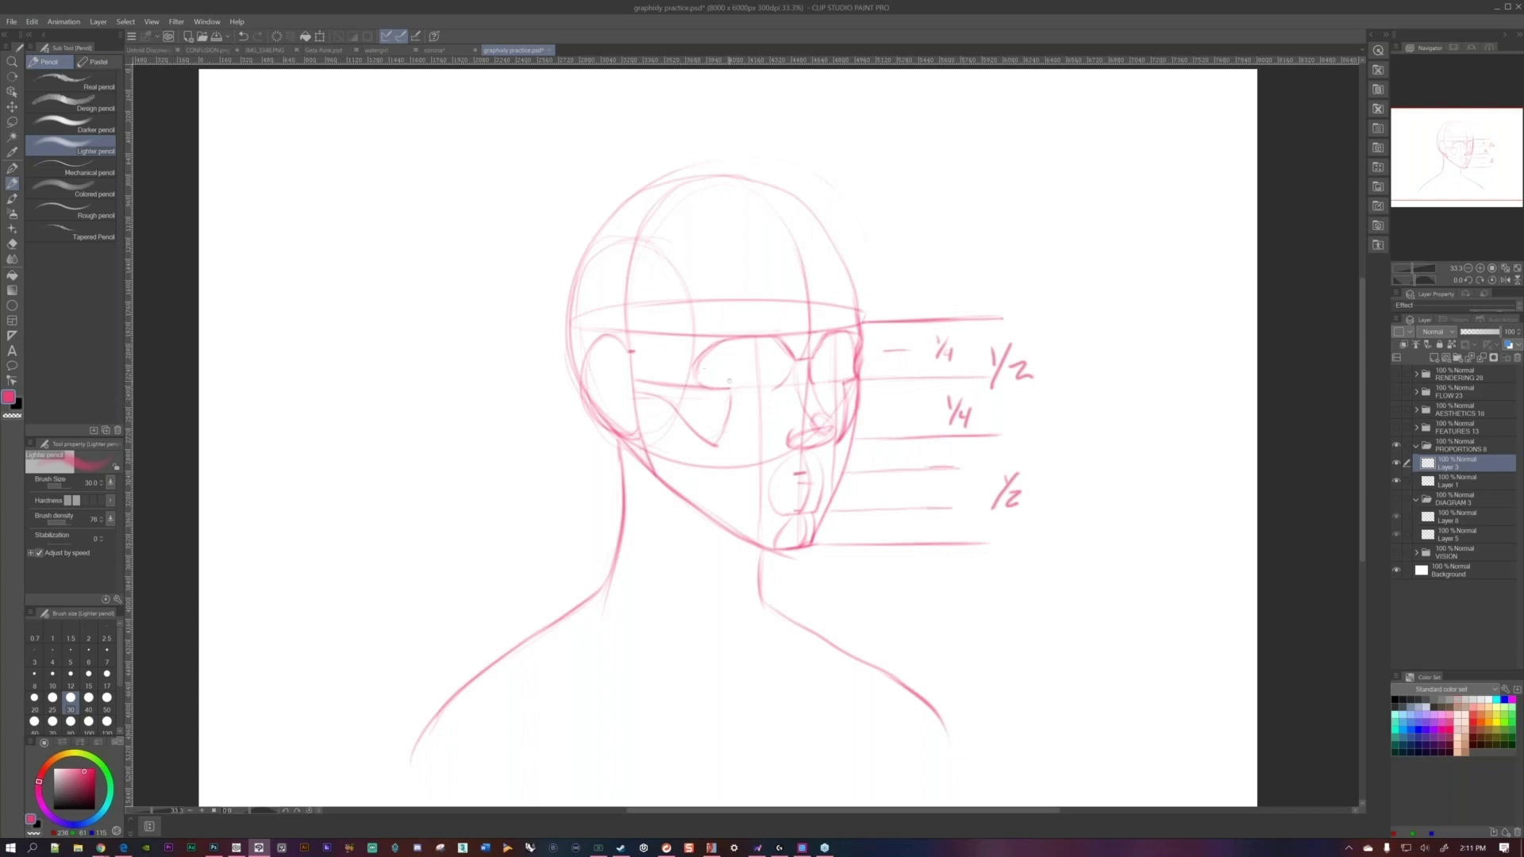
pyautogui.moveTo(762, 374); pyautogui.dragTo(724, 388)
pyautogui.moveTo(847, 361); pyautogui.dragTo(839, 377)
# Switch to Muscle Premium, highlight the zygomatic bone on the skull model, and return to the drawing.
pyautogui.click(711, 848)
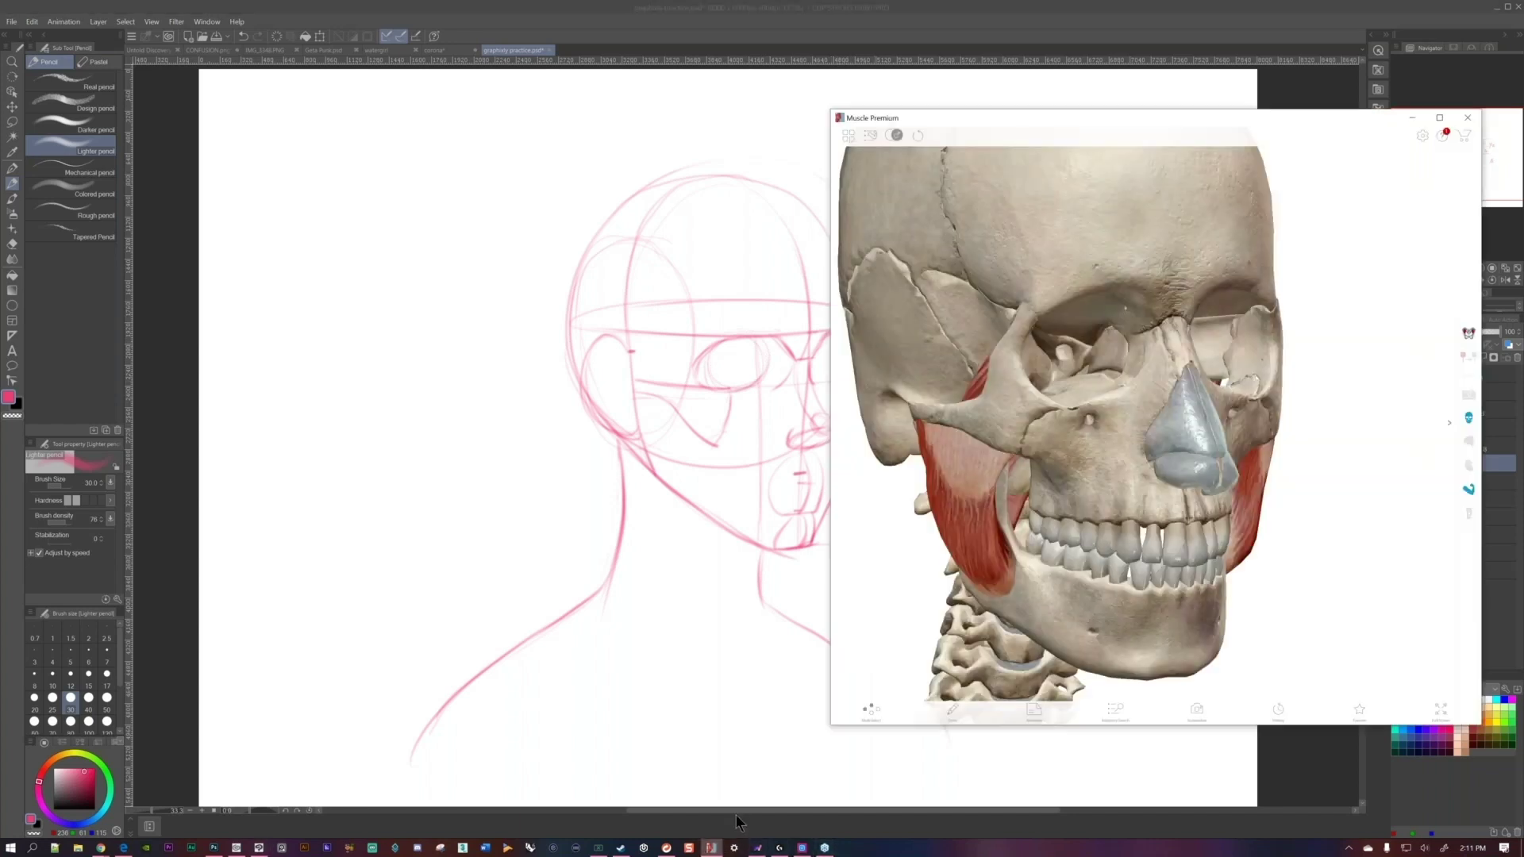
pyautogui.moveTo(1046, 526); pyautogui.dragTo(1175, 457)
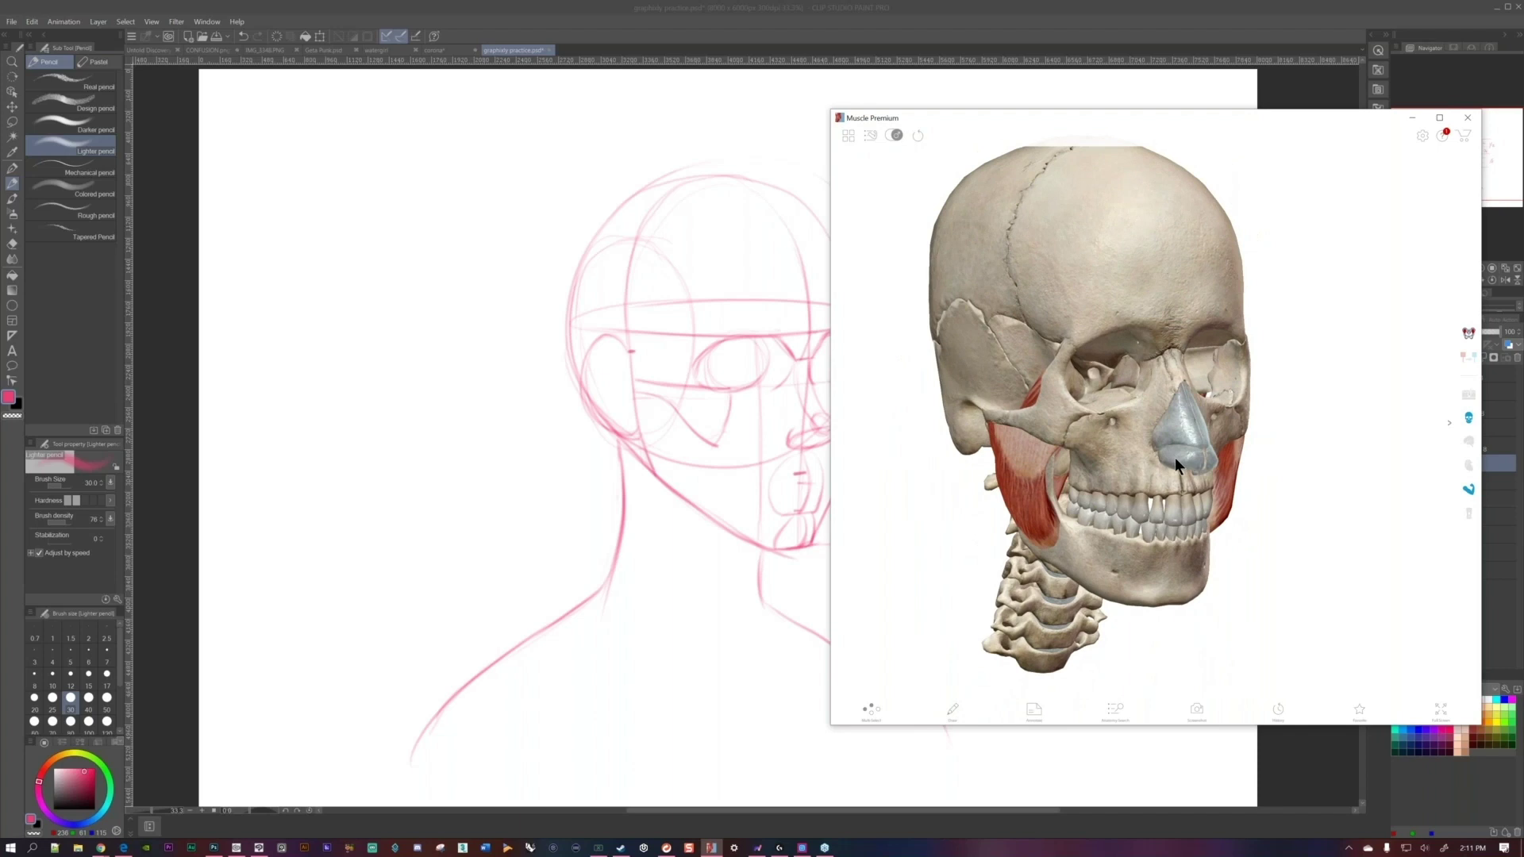
pyautogui.click(1053, 412)
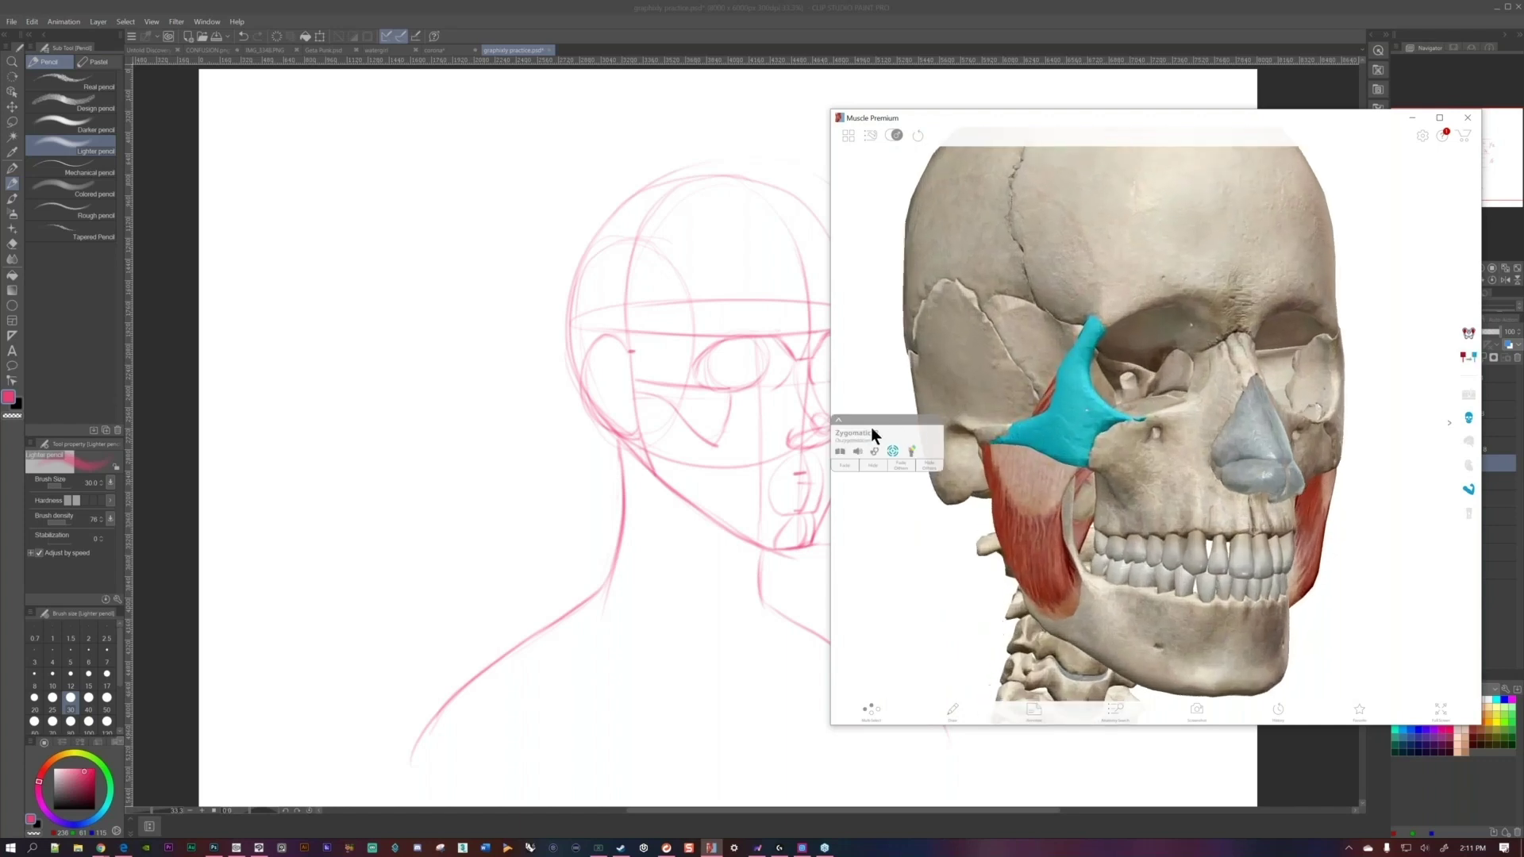
pyautogui.click(654, 413)
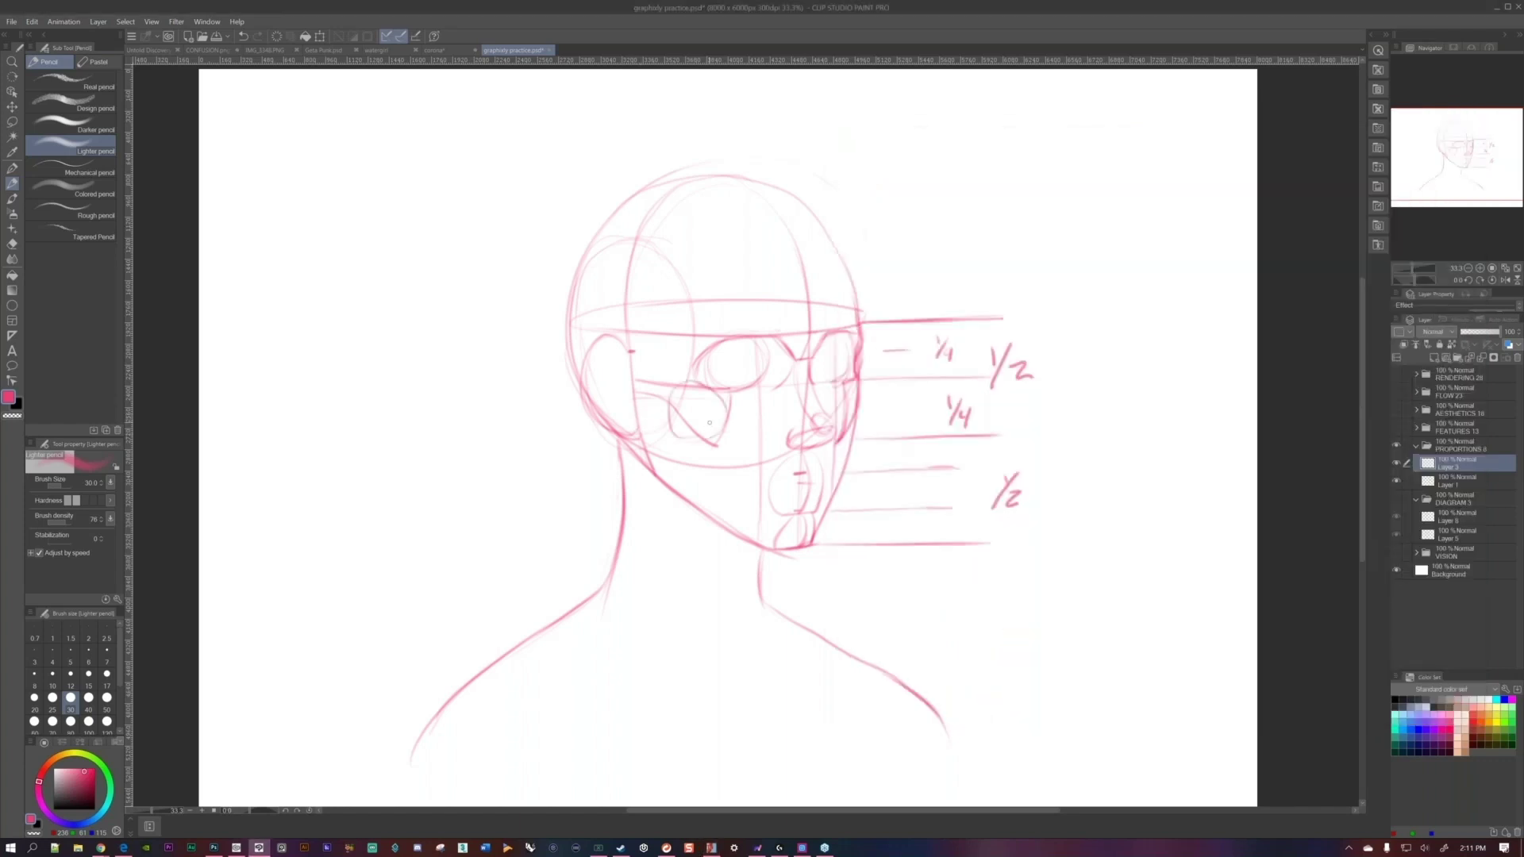
# In Muscle Premium, examine the highlighted cheekbone up close and the whole skull around it, and go back to the drawing.
pyautogui.click(713, 848)
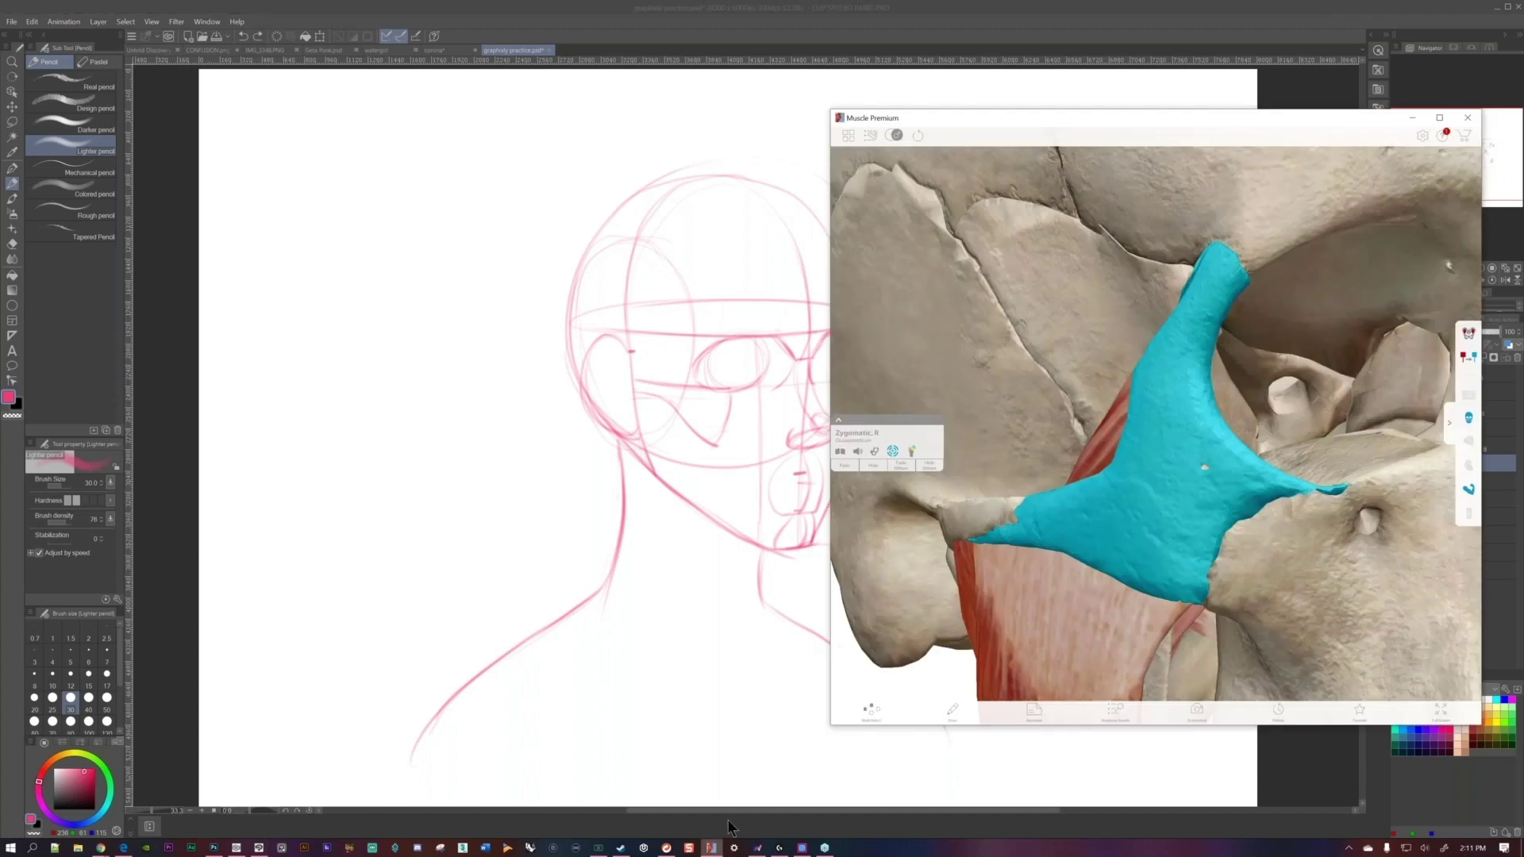
pyautogui.scroll(6, 1149, 578)
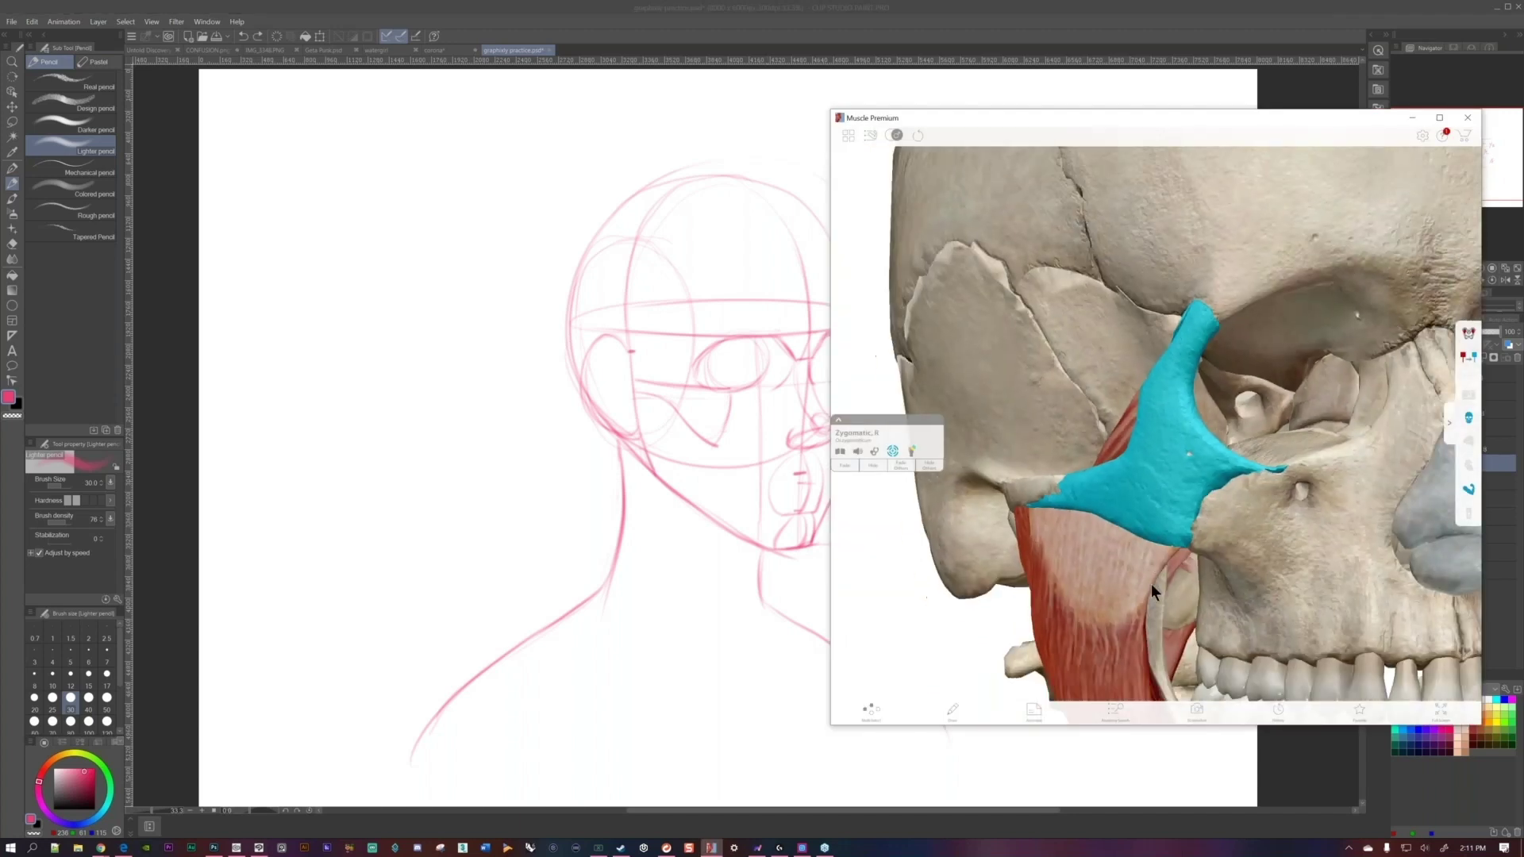
pyautogui.scroll(3, 1250, 477)
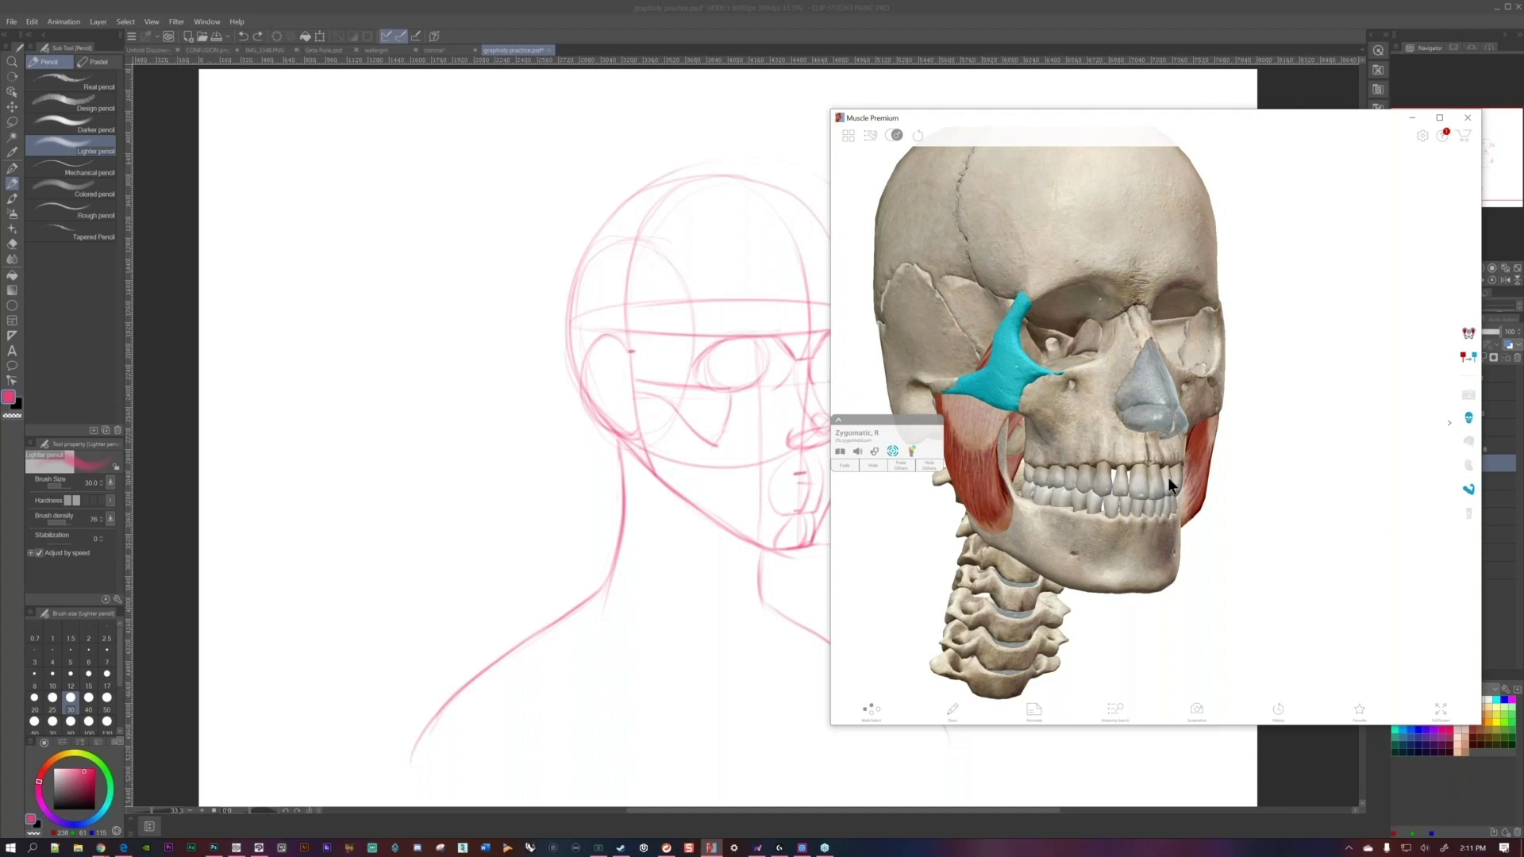
pyautogui.click(764, 534)
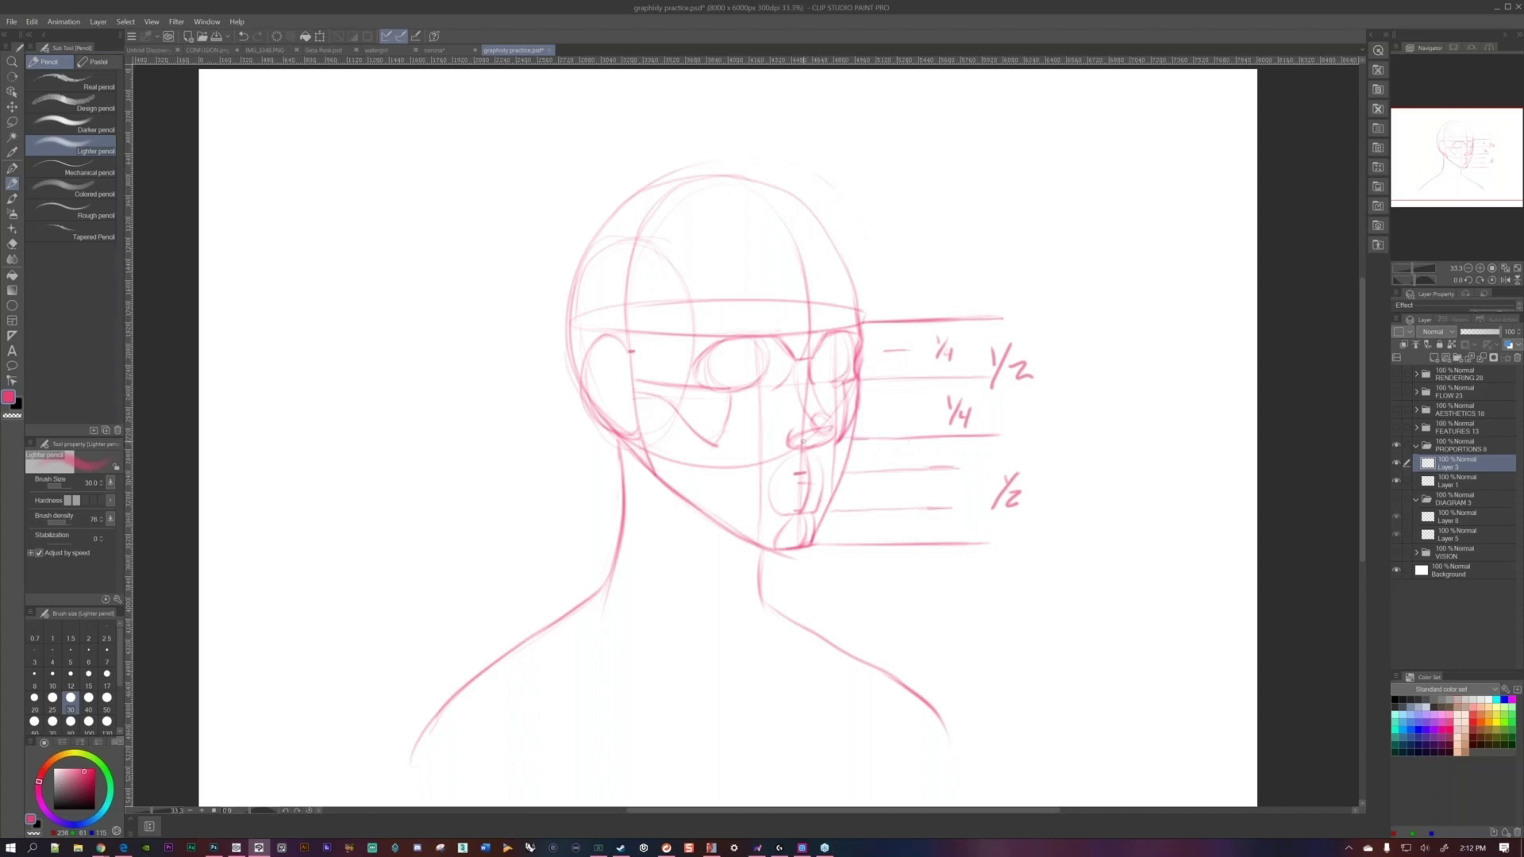
# Restate the nose base and the lower outer outline of the near eye socket.
pyautogui.moveTo(835, 425); pyautogui.dragTo(813, 444)
pyautogui.moveTo(882, 477); pyautogui.dragTo(913, 448)
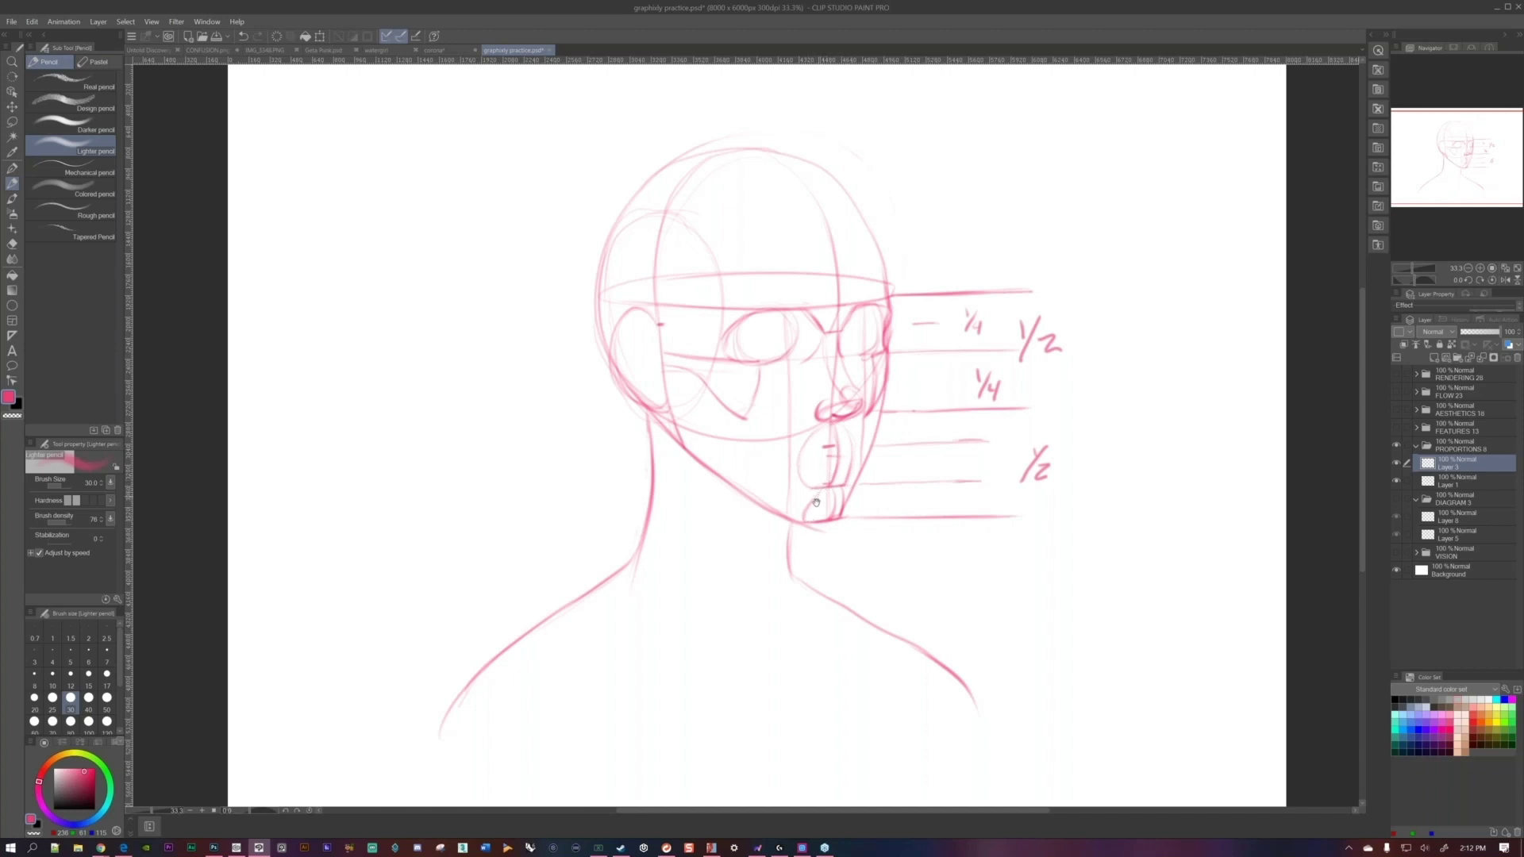
pyautogui.moveTo(817, 502); pyautogui.dragTo(812, 531)
pyautogui.moveTo(727, 371); pyautogui.dragTo(746, 397)
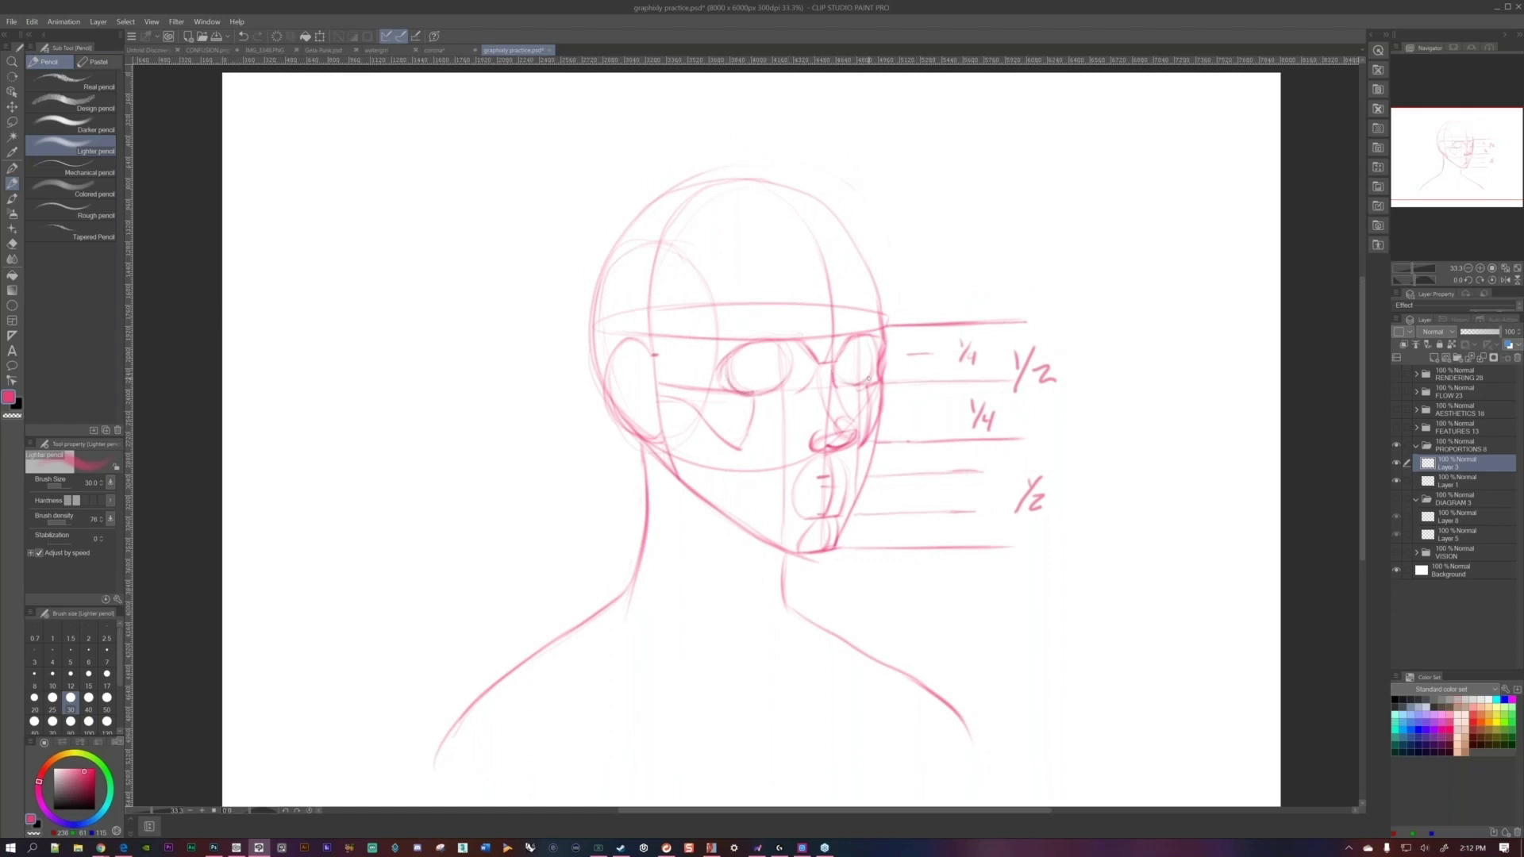
pyautogui.moveTo(874, 351); pyautogui.dragTo(857, 388)
pyautogui.moveTo(820, 352); pyautogui.dragTo(851, 336)
pyautogui.hotkey('ctrl', 'z')
pyautogui.hotkey('ctrl', 'z')
pyautogui.hotkey('ctrl', 'z')
pyautogui.hotkey('ctrl', 'z')
pyautogui.hotkey('ctrl', 'z')
pyautogui.hotkey('ctrl', 'z')
pyautogui.hotkey('ctrl', 'z')
pyautogui.moveTo(802, 346)
pyautogui.mouseDown()
pyautogui.moveTo(827, 377)
pyautogui.moveTo(856, 331)
pyautogui.moveTo(837, 373)
pyautogui.mouseUp()
pyautogui.hotkey('ctrl', 'z')
pyautogui.hotkey('ctrl', 'z')
pyautogui.hotkey('ctrl', 'z')
# Darken the outlines of both eye sockets and compare them with the skull model in Muscle Premium, returning to the drawing.
pyautogui.moveTo(729, 389)
pyautogui.mouseDown()
pyautogui.moveTo(717, 373)
pyautogui.moveTo(759, 341)
pyautogui.mouseUp()
pyautogui.moveTo(883, 354)
pyautogui.mouseDown()
pyautogui.moveTo(880, 332)
pyautogui.moveTo(856, 334)
pyautogui.mouseUp()
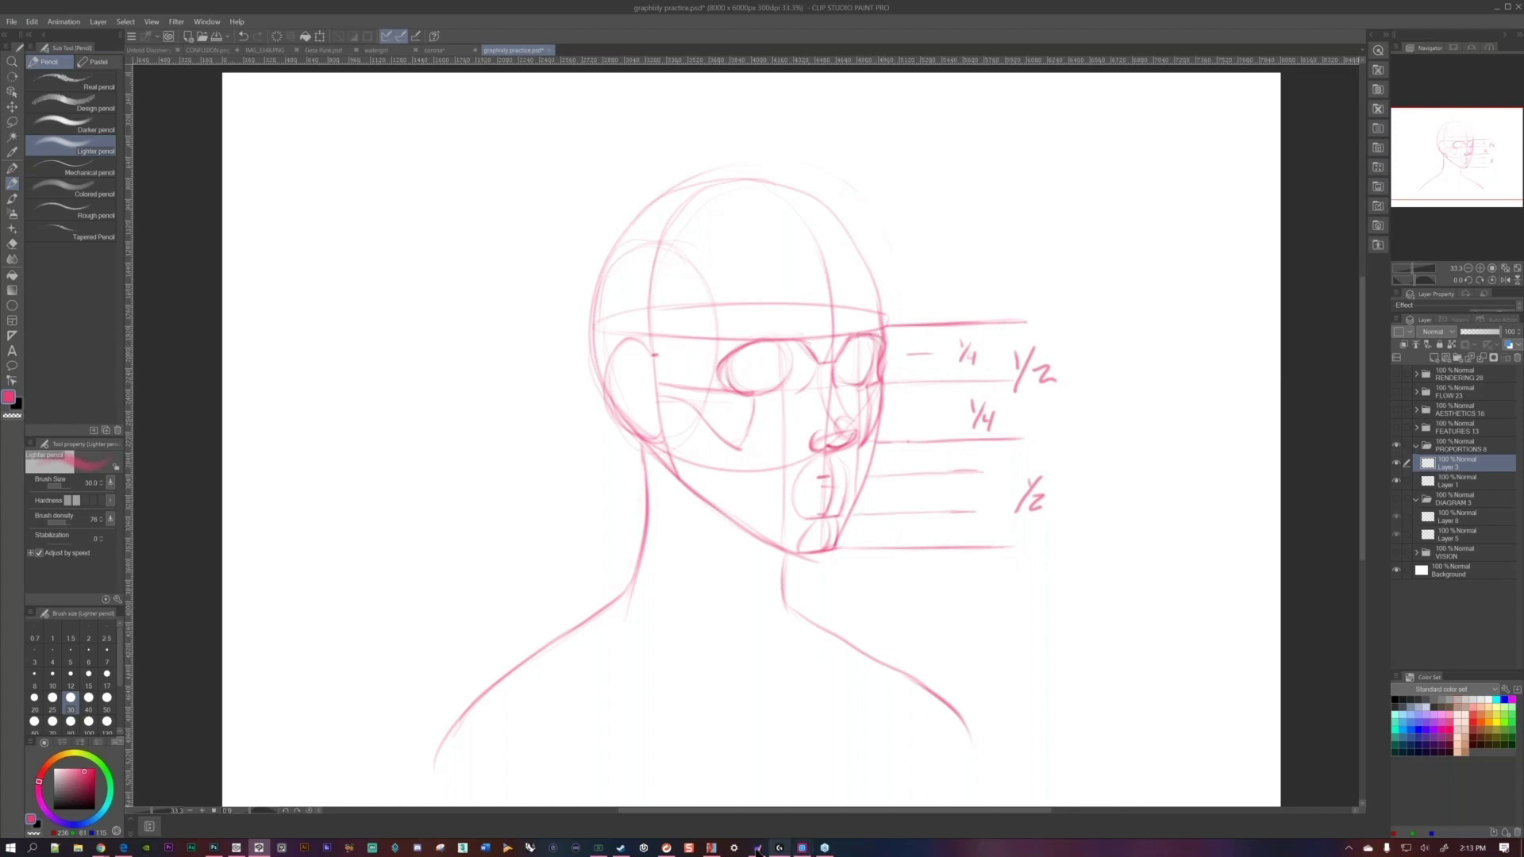
pyautogui.click(711, 848)
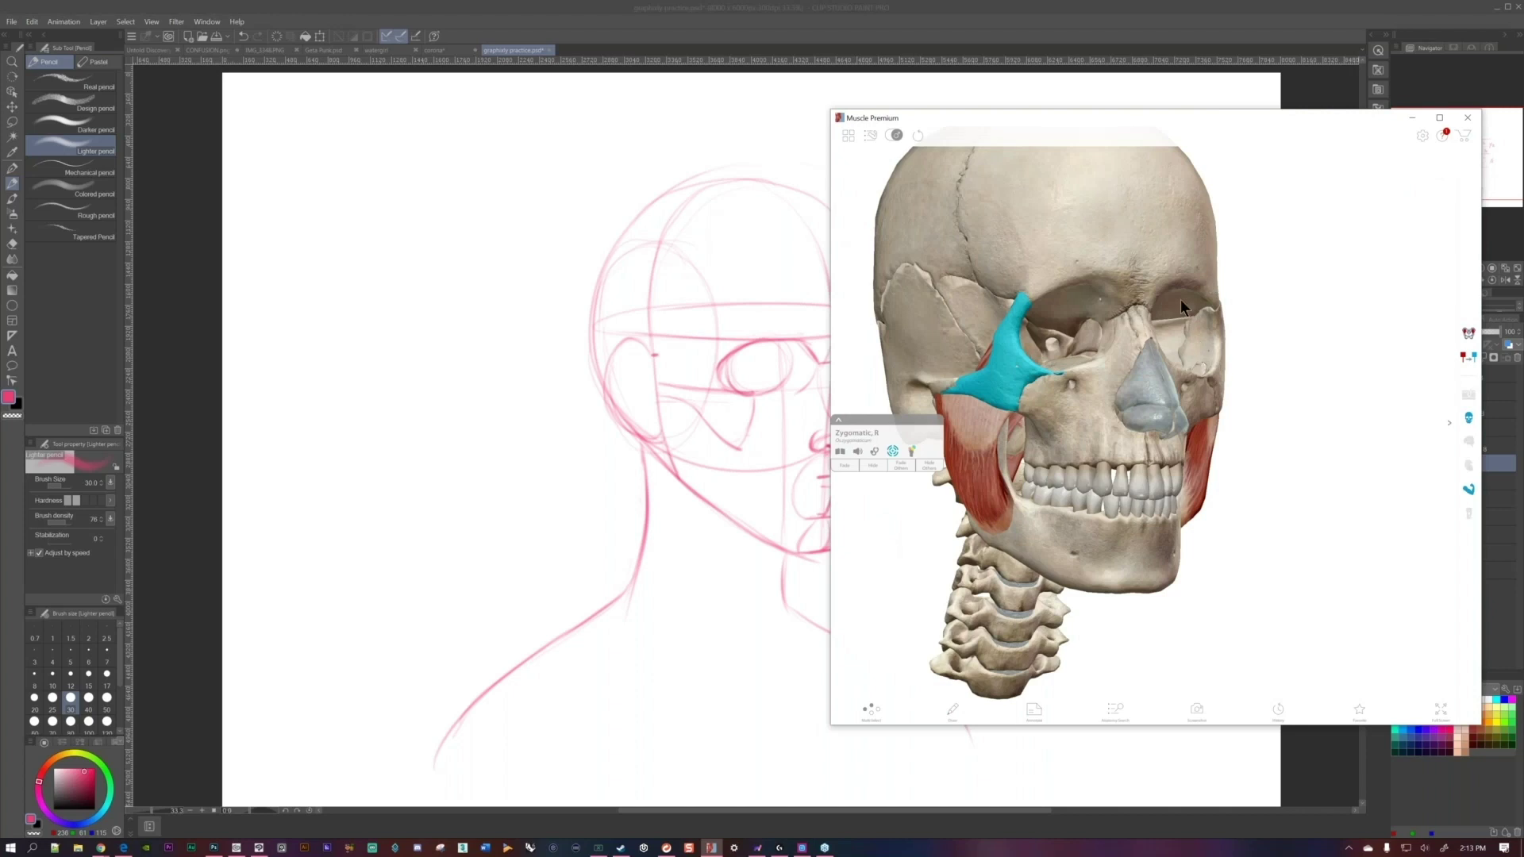
pyautogui.click(769, 371)
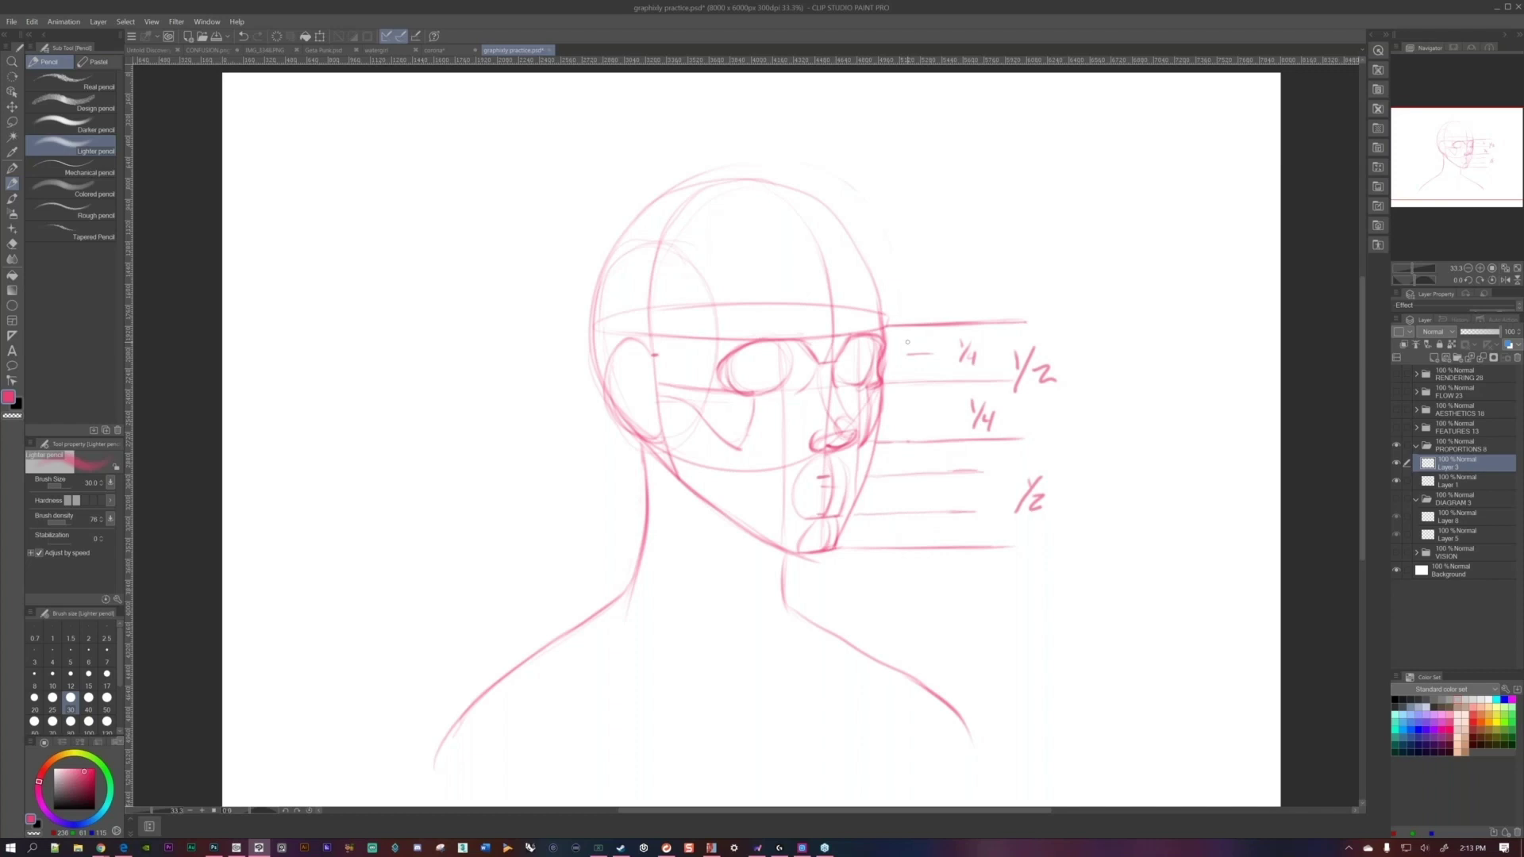
# Sketch the sides of the nose bridge, the ball of the tip and the wing around the nose base.
pyautogui.scroll(2, 908, 342)
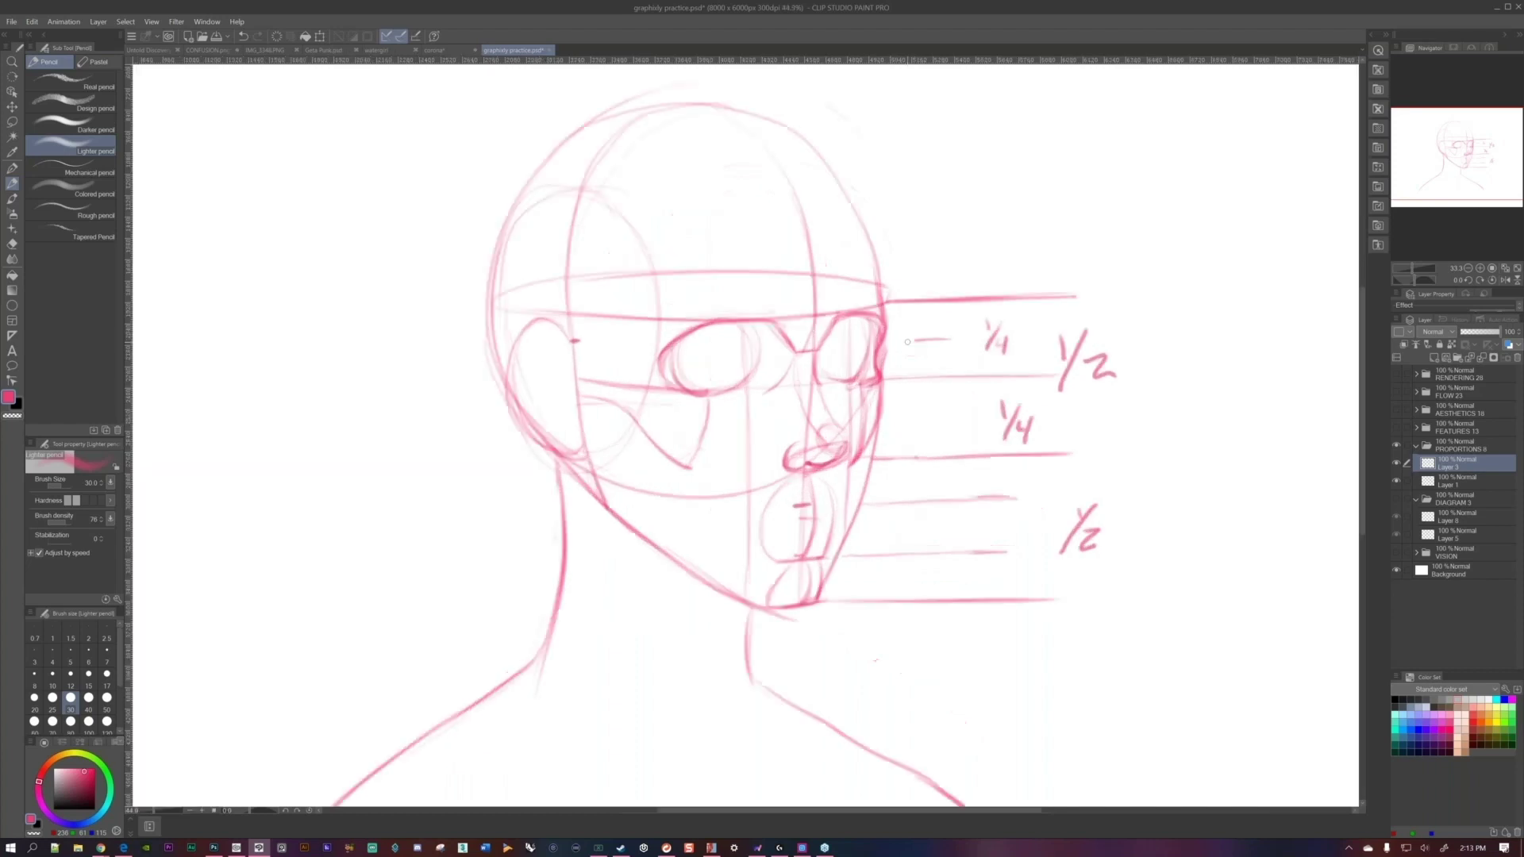
pyautogui.moveTo(919, 405); pyautogui.dragTo(963, 360)
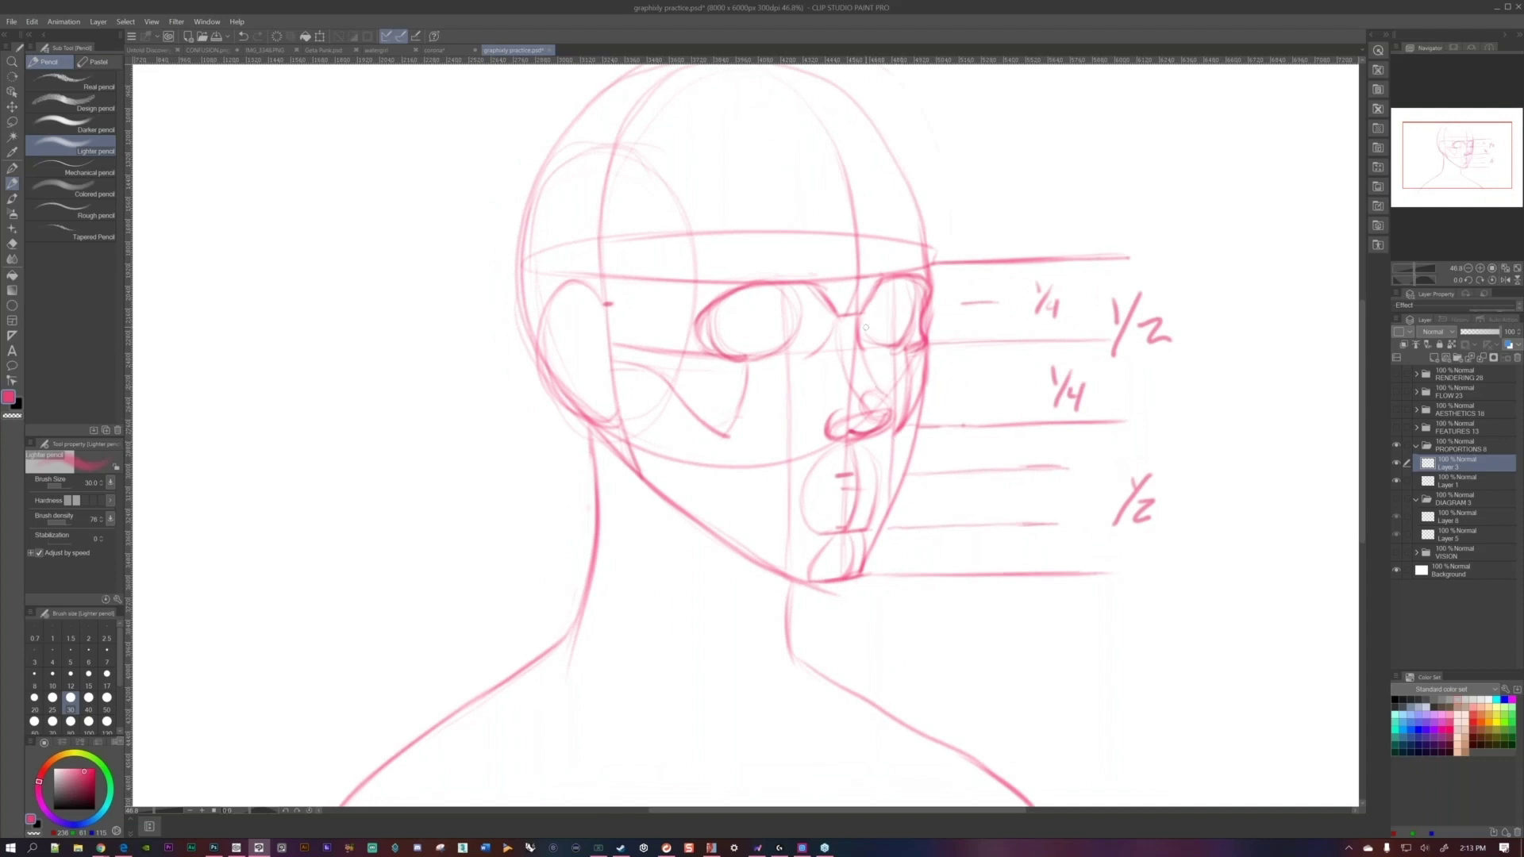
pyautogui.moveTo(841, 316)
pyautogui.mouseDown()
pyautogui.moveTo(861, 314)
pyautogui.moveTo(839, 326)
pyautogui.moveTo(874, 412)
pyautogui.mouseUp()
pyautogui.moveTo(856, 337); pyautogui.dragTo(894, 411)
pyautogui.moveTo(870, 392)
pyautogui.mouseDown()
pyautogui.moveTo(902, 358)
pyautogui.moveTo(873, 399)
pyautogui.mouseUp()
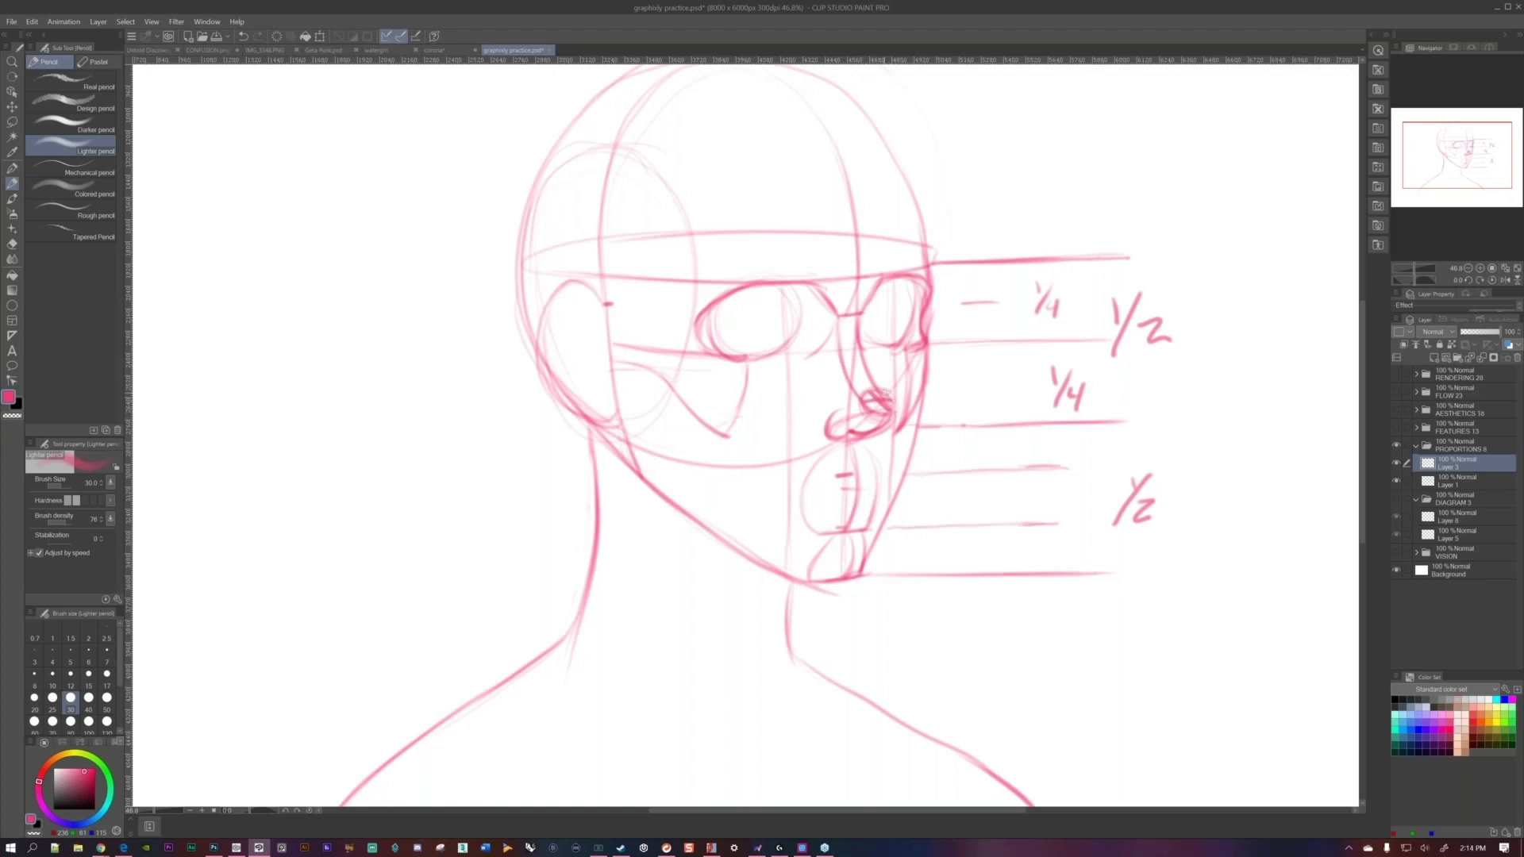
pyautogui.moveTo(891, 421)
pyautogui.mouseDown()
pyautogui.moveTo(866, 434)
pyautogui.moveTo(881, 436)
pyautogui.moveTo(843, 429)
pyautogui.mouseUp()
# Sketch almond-shaped eye openings inside both eye sockets.
pyautogui.moveTo(729, 338)
pyautogui.mouseDown()
pyautogui.moveTo(803, 330)
pyautogui.moveTo(774, 320)
pyautogui.moveTo(732, 334)
pyautogui.moveTo(807, 335)
pyautogui.mouseUp()
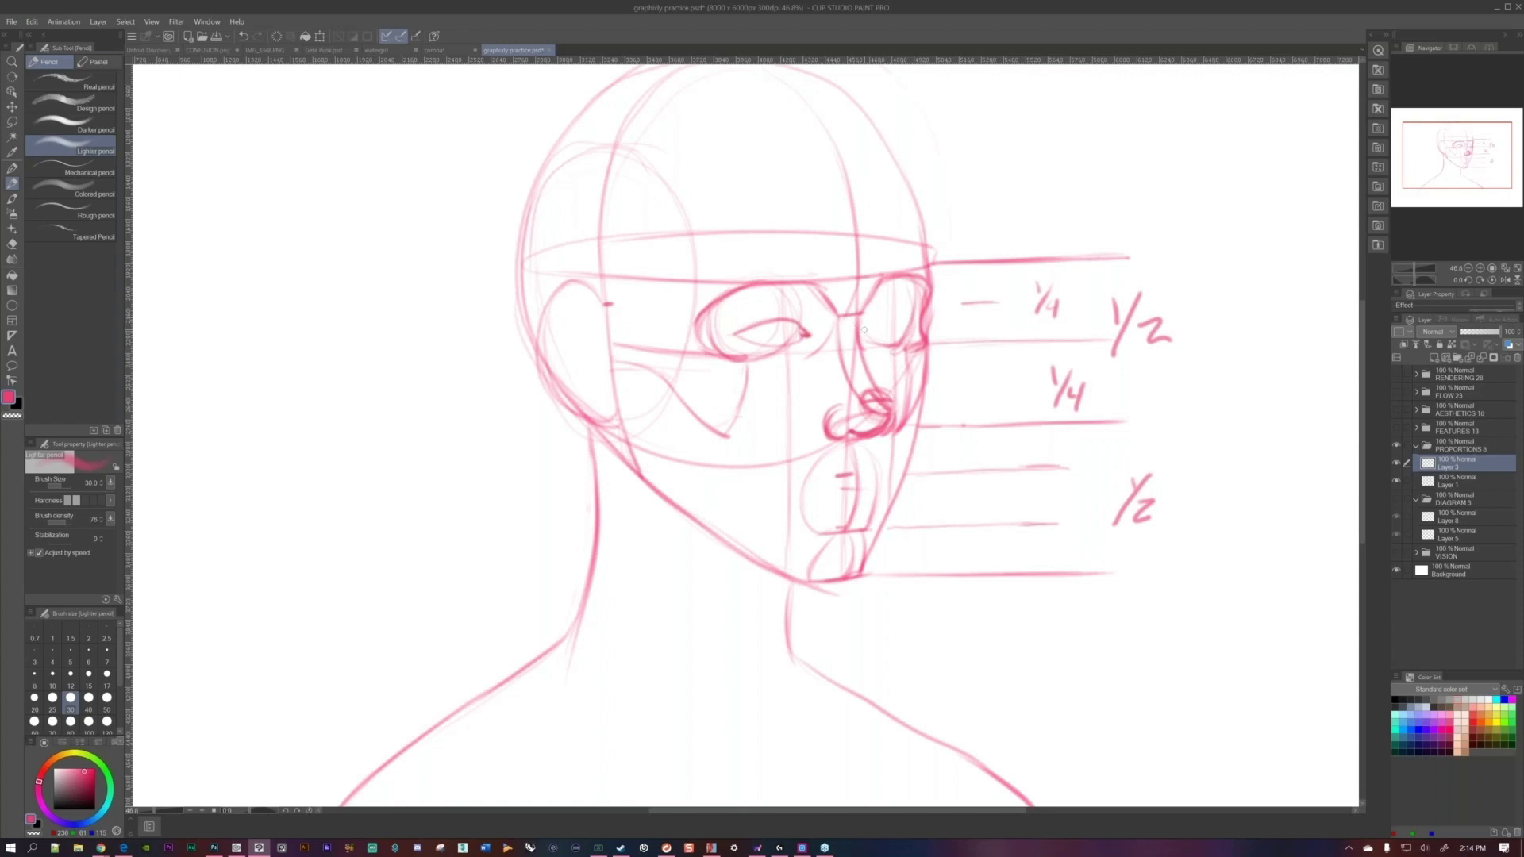
pyautogui.moveTo(916, 318)
pyautogui.mouseDown()
pyautogui.moveTo(867, 327)
pyautogui.moveTo(896, 315)
pyautogui.mouseUp()
pyautogui.moveTo(913, 328); pyautogui.dragTo(862, 336)
pyautogui.moveTo(862, 336); pyautogui.dragTo(887, 337)
# Darken the brow edge along the top of both eye sockets.
pyautogui.moveTo(804, 295)
pyautogui.mouseDown()
pyautogui.moveTo(741, 294)
pyautogui.moveTo(815, 256)
pyautogui.mouseUp()
pyautogui.hotkey('ctrl', 'z')
pyautogui.moveTo(697, 314)
pyautogui.mouseDown()
pyautogui.moveTo(752, 281)
pyautogui.moveTo(724, 296)
pyautogui.mouseUp()
pyautogui.moveTo(902, 278); pyautogui.dragTo(928, 287)
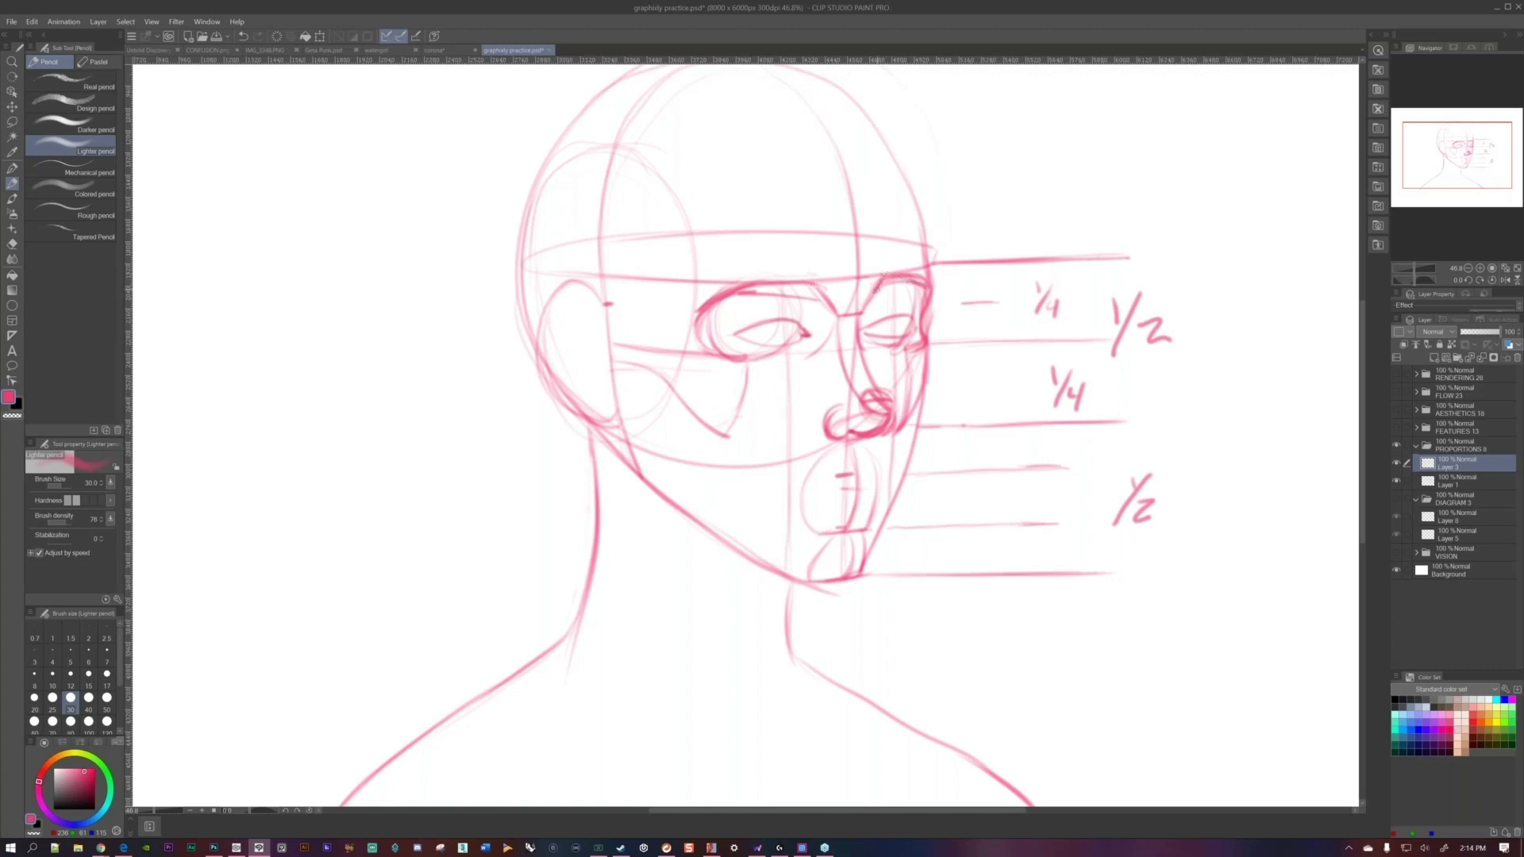
# Mark the plane between the brows and place a mouth-corner point on the vertical guide below the near eye.
pyautogui.moveTo(841, 290); pyautogui.dragTo(866, 313)
pyautogui.moveTo(789, 355); pyautogui.dragTo(793, 426)
pyautogui.click(787, 494)
# Sketch the upper and lower lips over the mouth form, redrawing them so they reach the mouth-corner point.
pyautogui.moveTo(859, 481)
pyautogui.mouseDown()
pyautogui.moveTo(872, 478)
pyautogui.moveTo(842, 489)
pyautogui.moveTo(885, 484)
pyautogui.moveTo(846, 504)
pyautogui.moveTo(885, 486)
pyautogui.mouseUp()
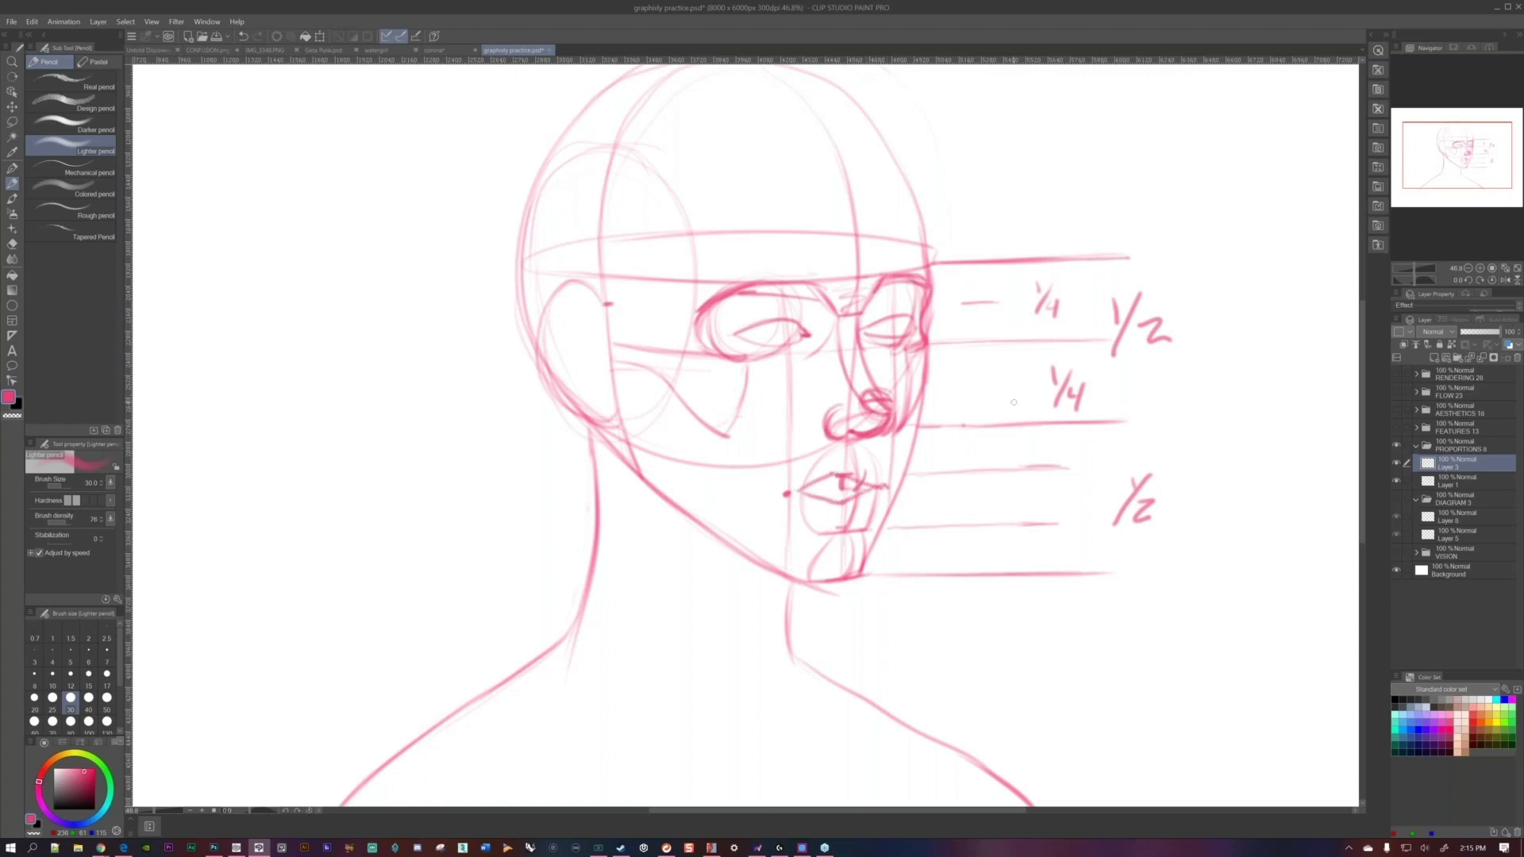
pyautogui.hotkey('ctrl', 'z')
pyautogui.hotkey('ctrl', 'z')
pyautogui.hotkey('ctrl', 'z')
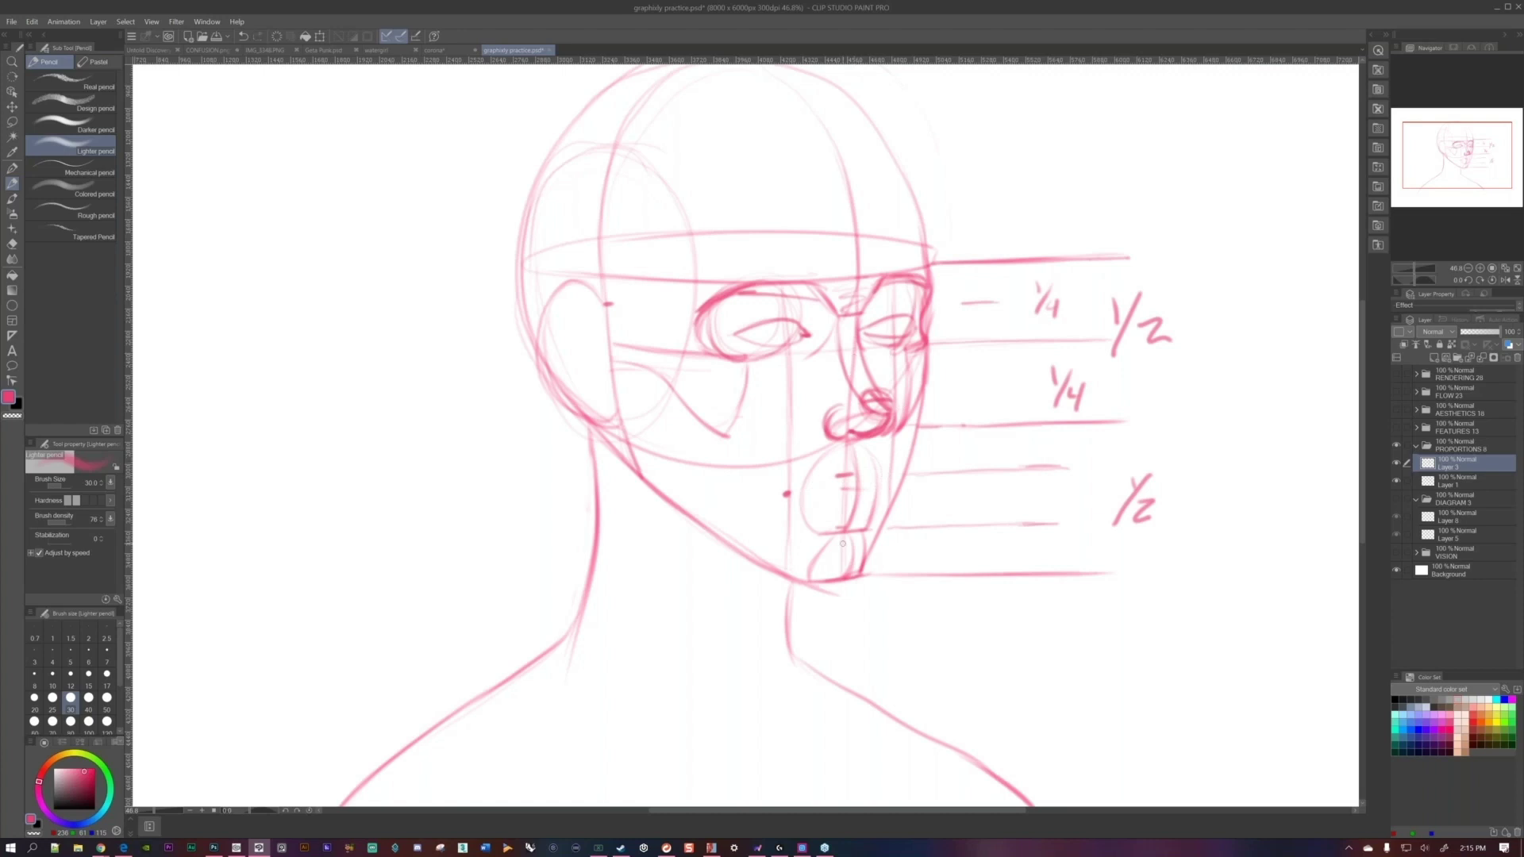
pyautogui.moveTo(865, 468); pyautogui.dragTo(840, 491)
pyautogui.moveTo(839, 467)
pyautogui.mouseDown()
pyautogui.moveTo(795, 489)
pyautogui.moveTo(852, 465)
pyautogui.moveTo(791, 492)
pyautogui.moveTo(845, 518)
pyautogui.moveTo(879, 486)
pyautogui.moveTo(859, 517)
pyautogui.mouseUp()
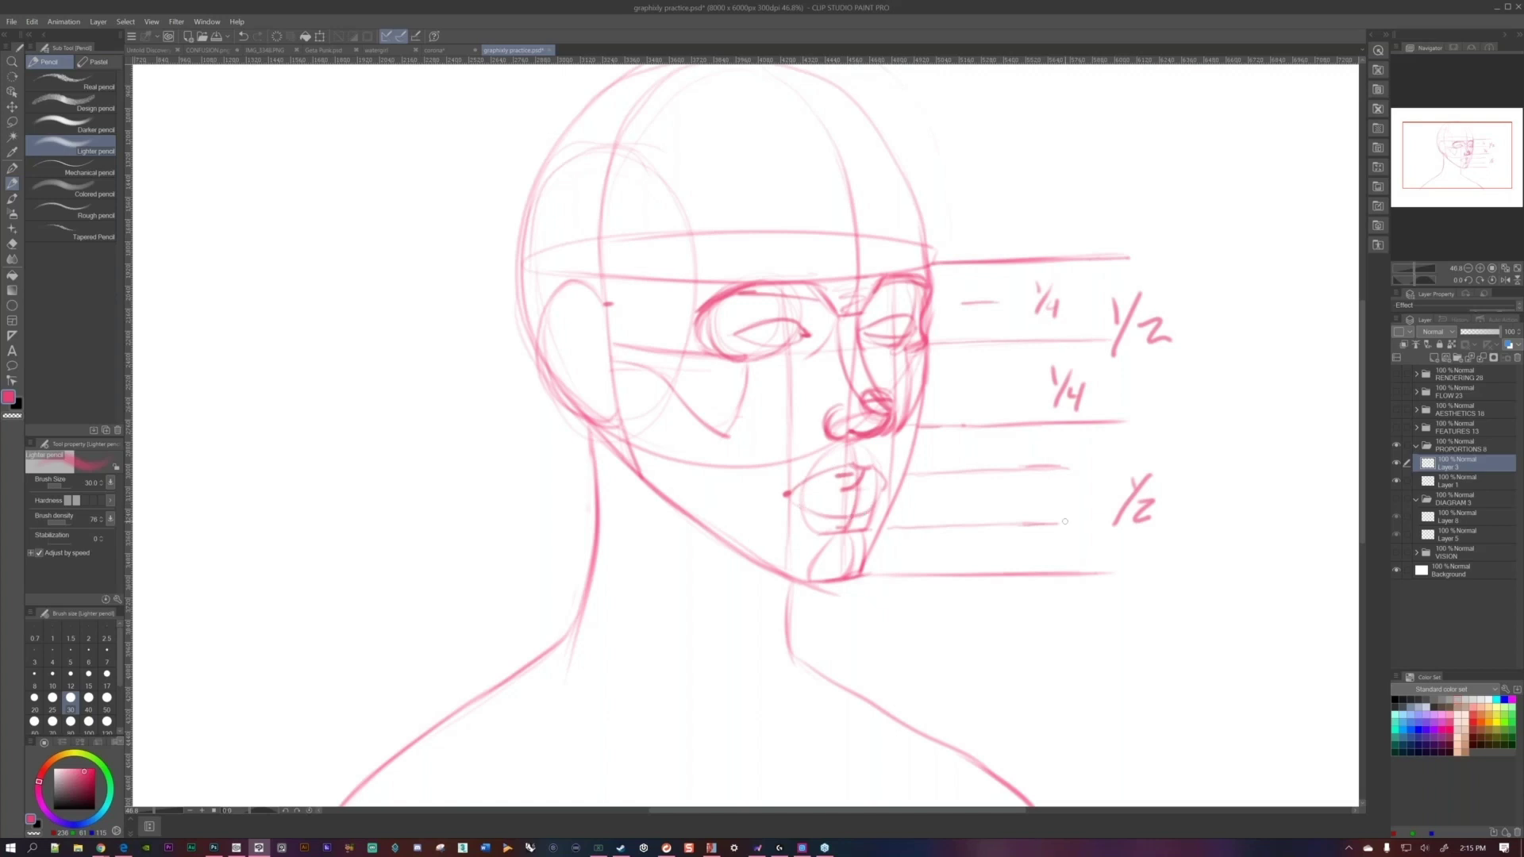
# Hide and collapse the PROPORTIONS folder, and show and expand the FEATURES folder.
pyautogui.click(1399, 447)
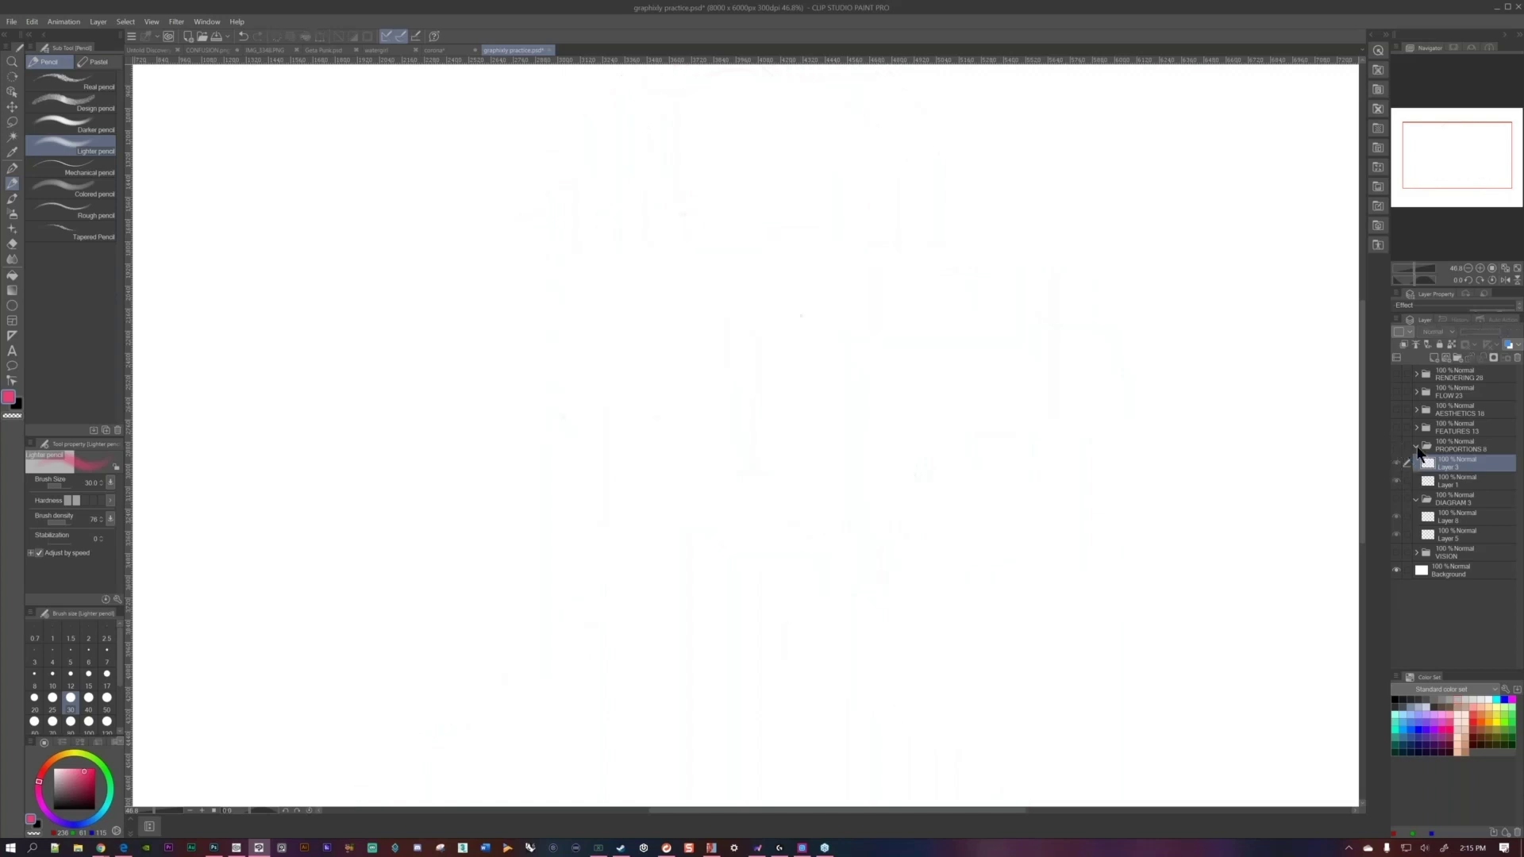
pyautogui.click(1417, 447)
pyautogui.click(1397, 427)
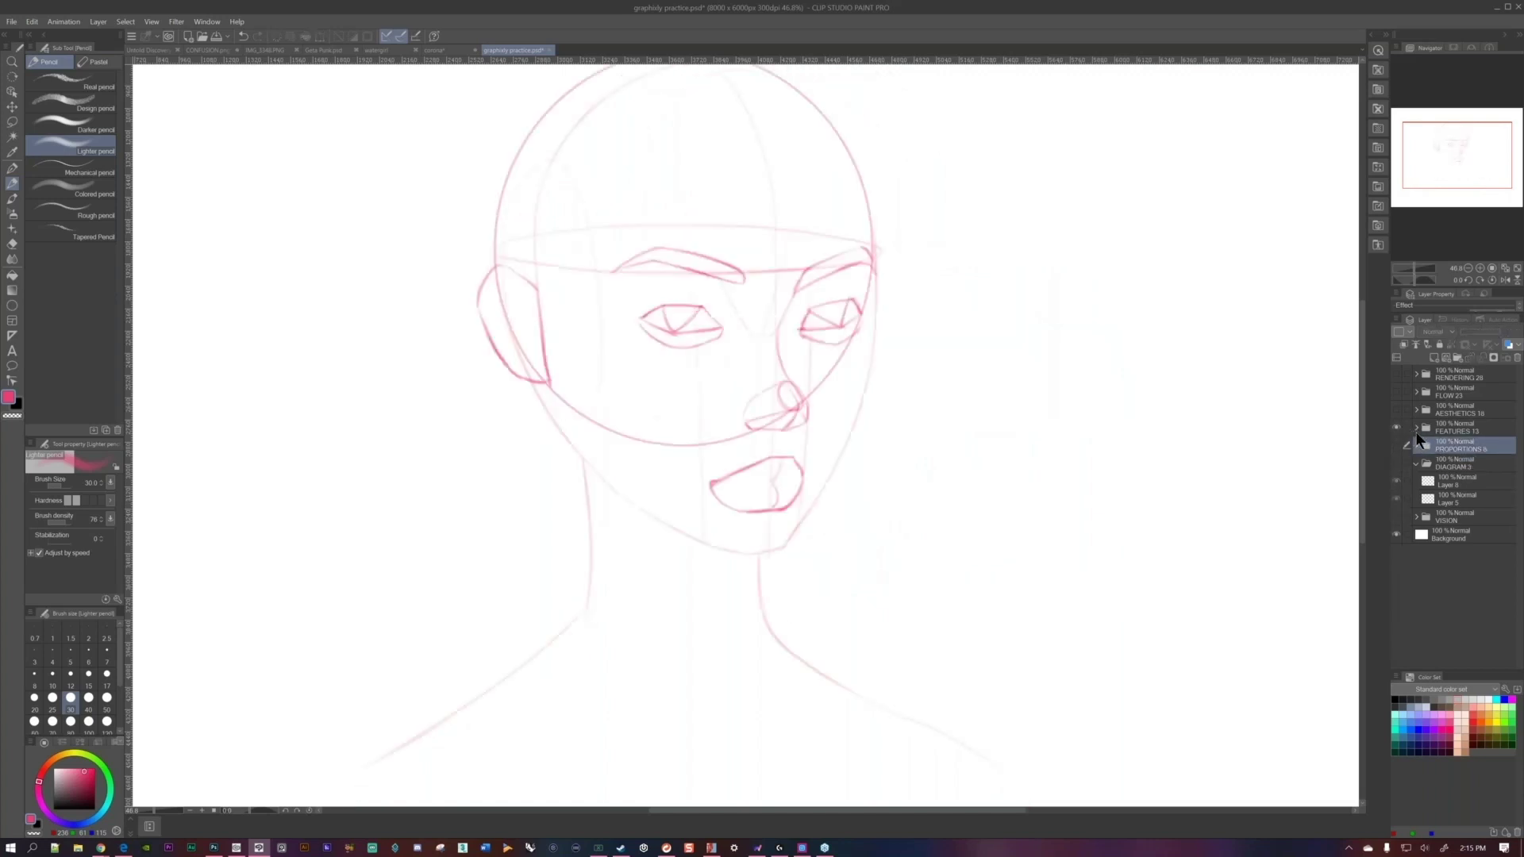
pyautogui.click(1443, 427)
pyautogui.click(1417, 427)
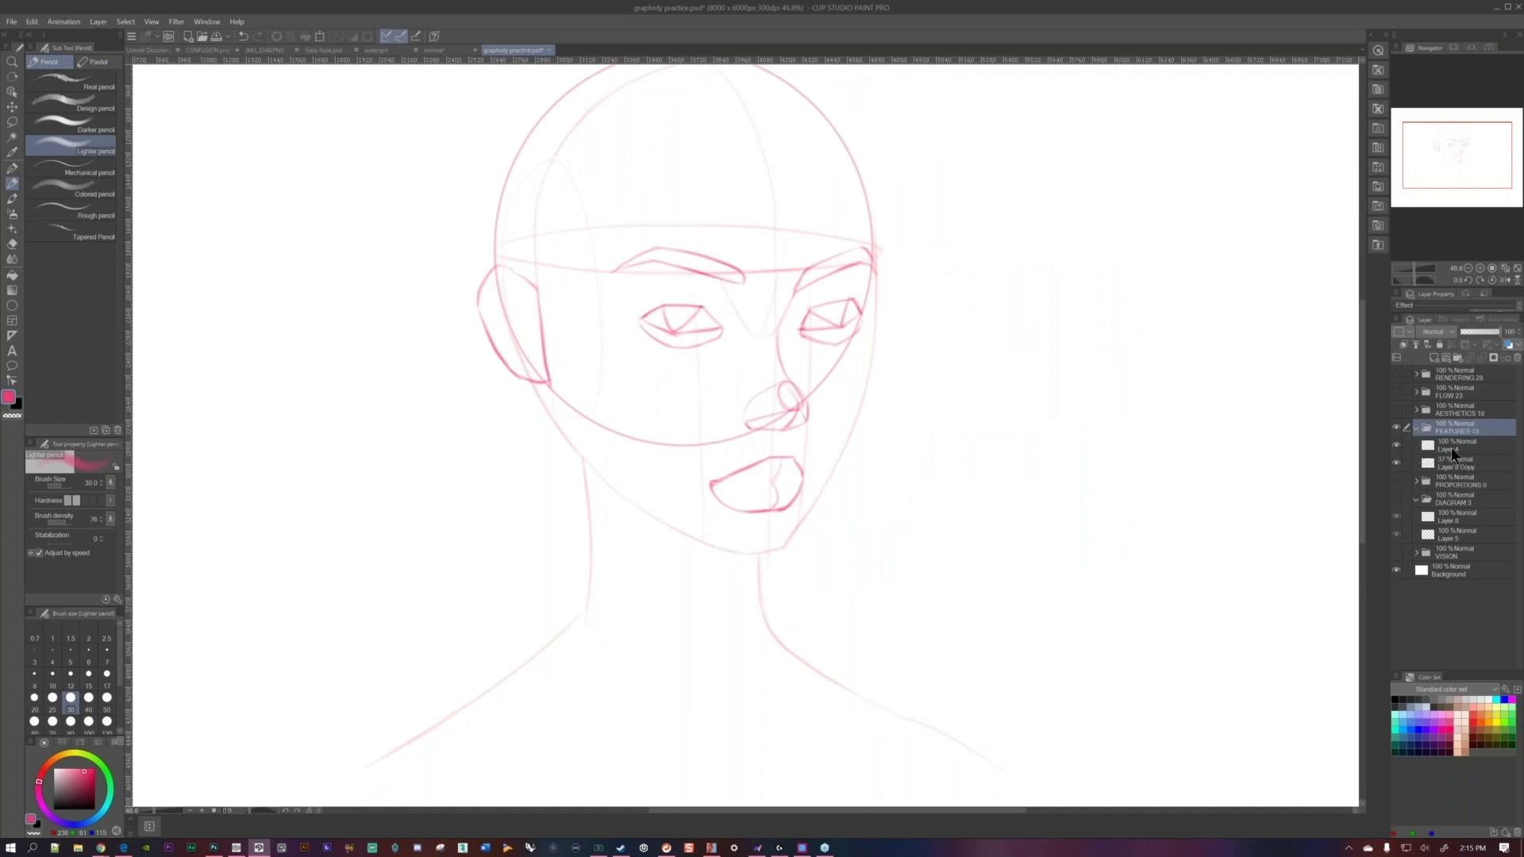
# Toggle the upper FEATURES layer off and on to check its content, and select it for drawing.
pyautogui.click(1399, 445)
pyautogui.click(1397, 445)
pyautogui.scroll(2, 826, 436)
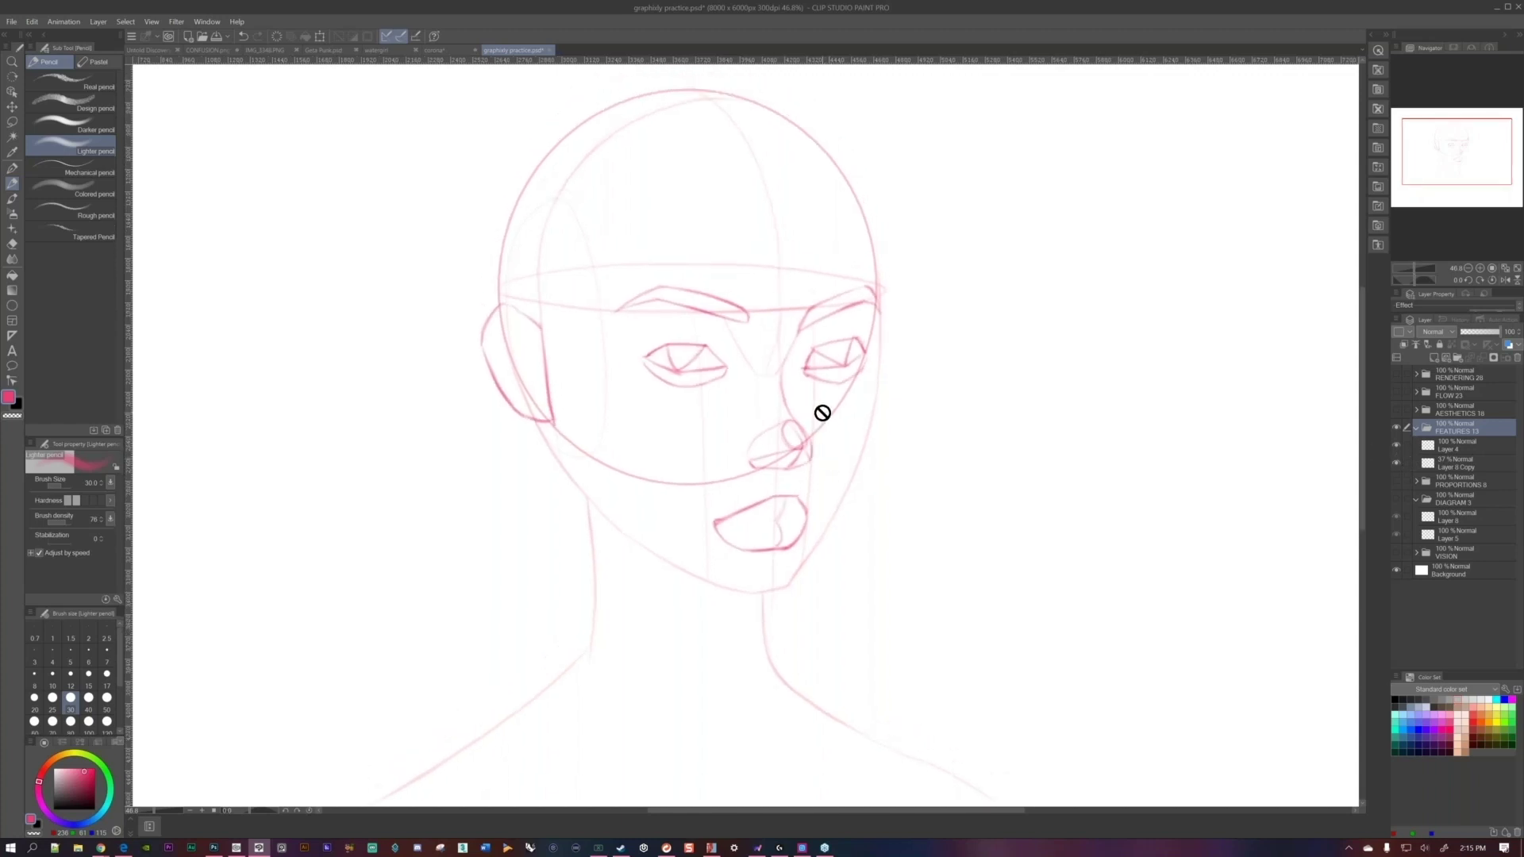
pyautogui.hscroll(-2, 822, 413)
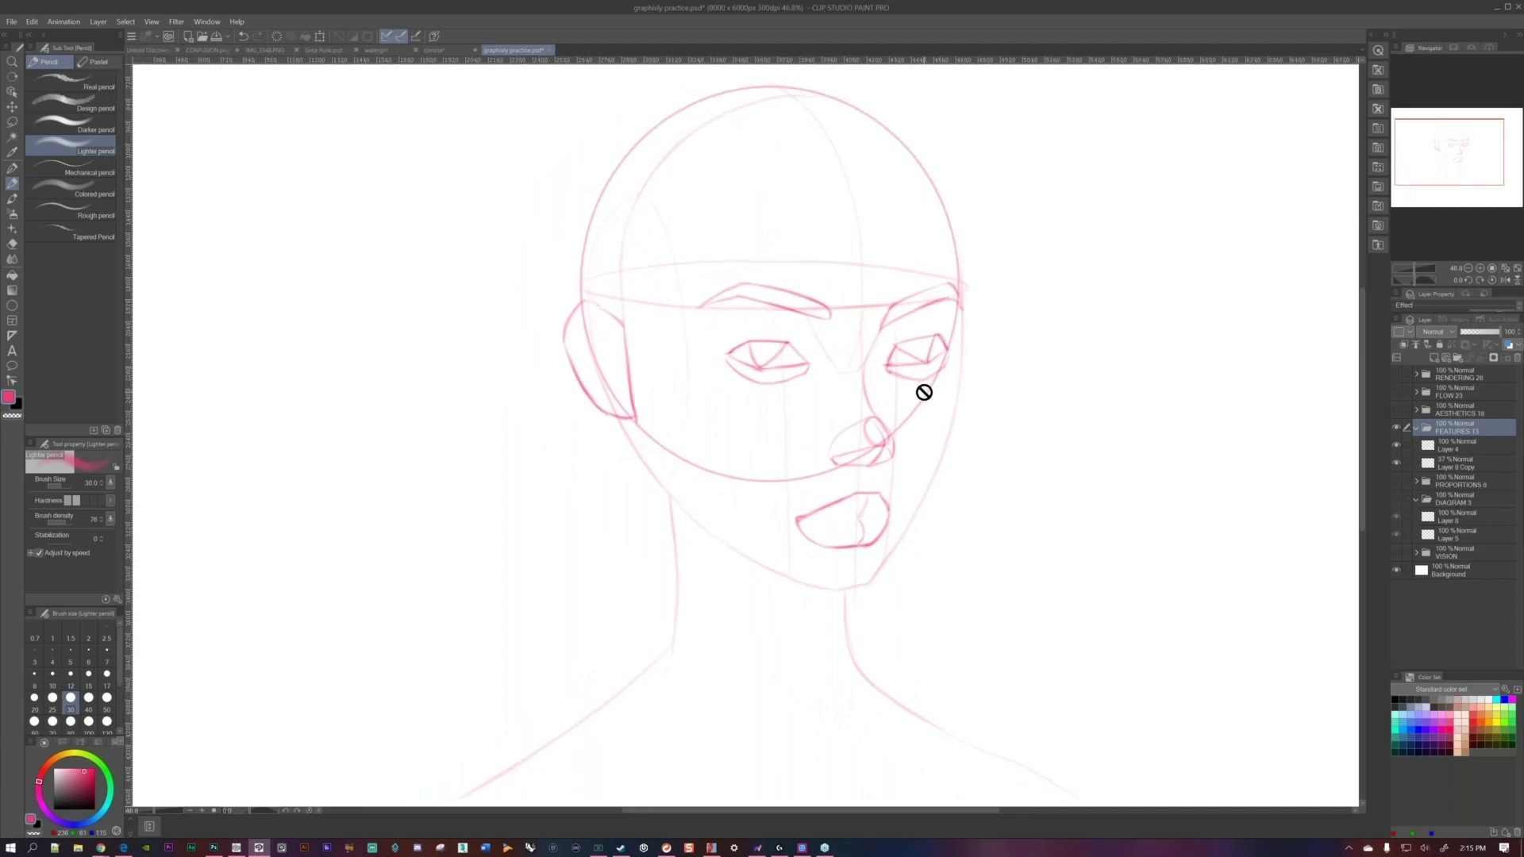
pyautogui.click(1460, 446)
# Restate the ear's upper contour and its lower tip where it meets the jaw.
pyautogui.moveTo(857, 445); pyautogui.dragTo(872, 435)
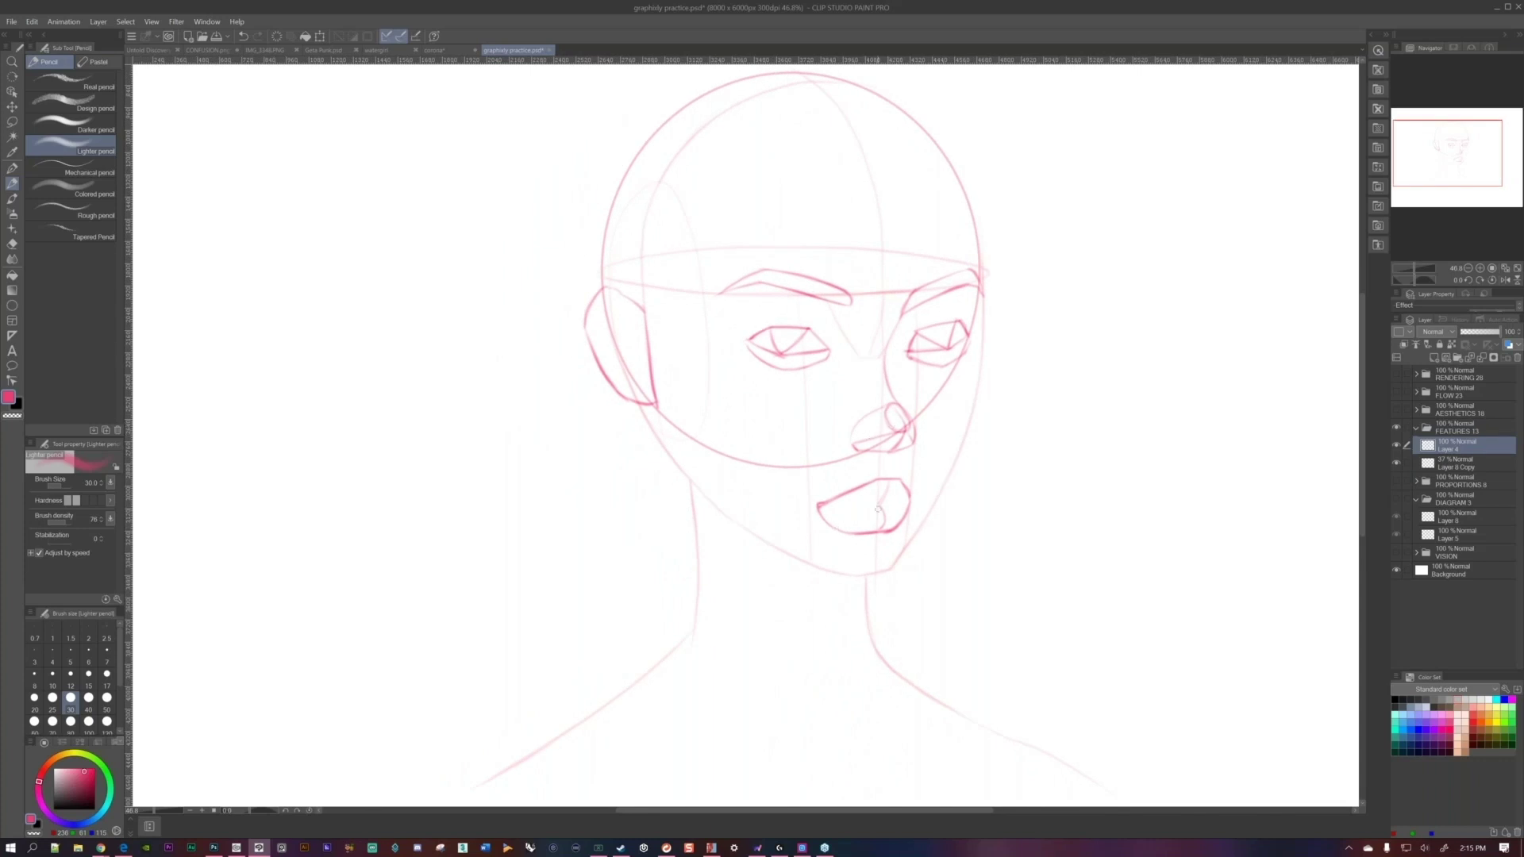
pyautogui.moveTo(657, 403); pyautogui.dragTo(658, 408)
pyautogui.moveTo(616, 287); pyautogui.dragTo(640, 307)
pyautogui.scroll(-1, 913, 343)
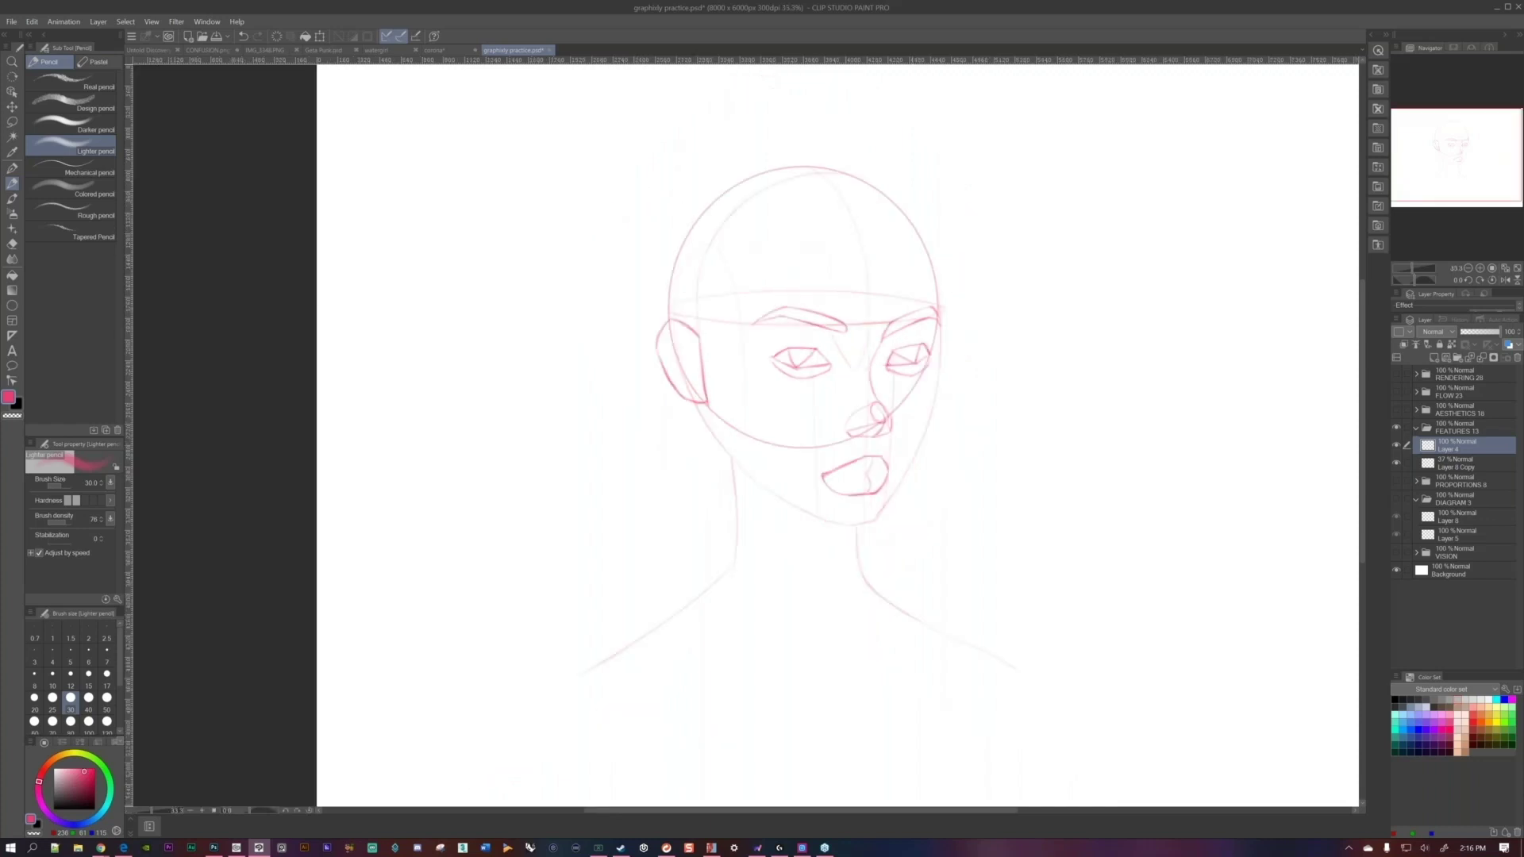
# Sketch the irises and inner lid lines in both eyes, reducing the pencil size to 12.
pyautogui.scroll(1, 913, 357)
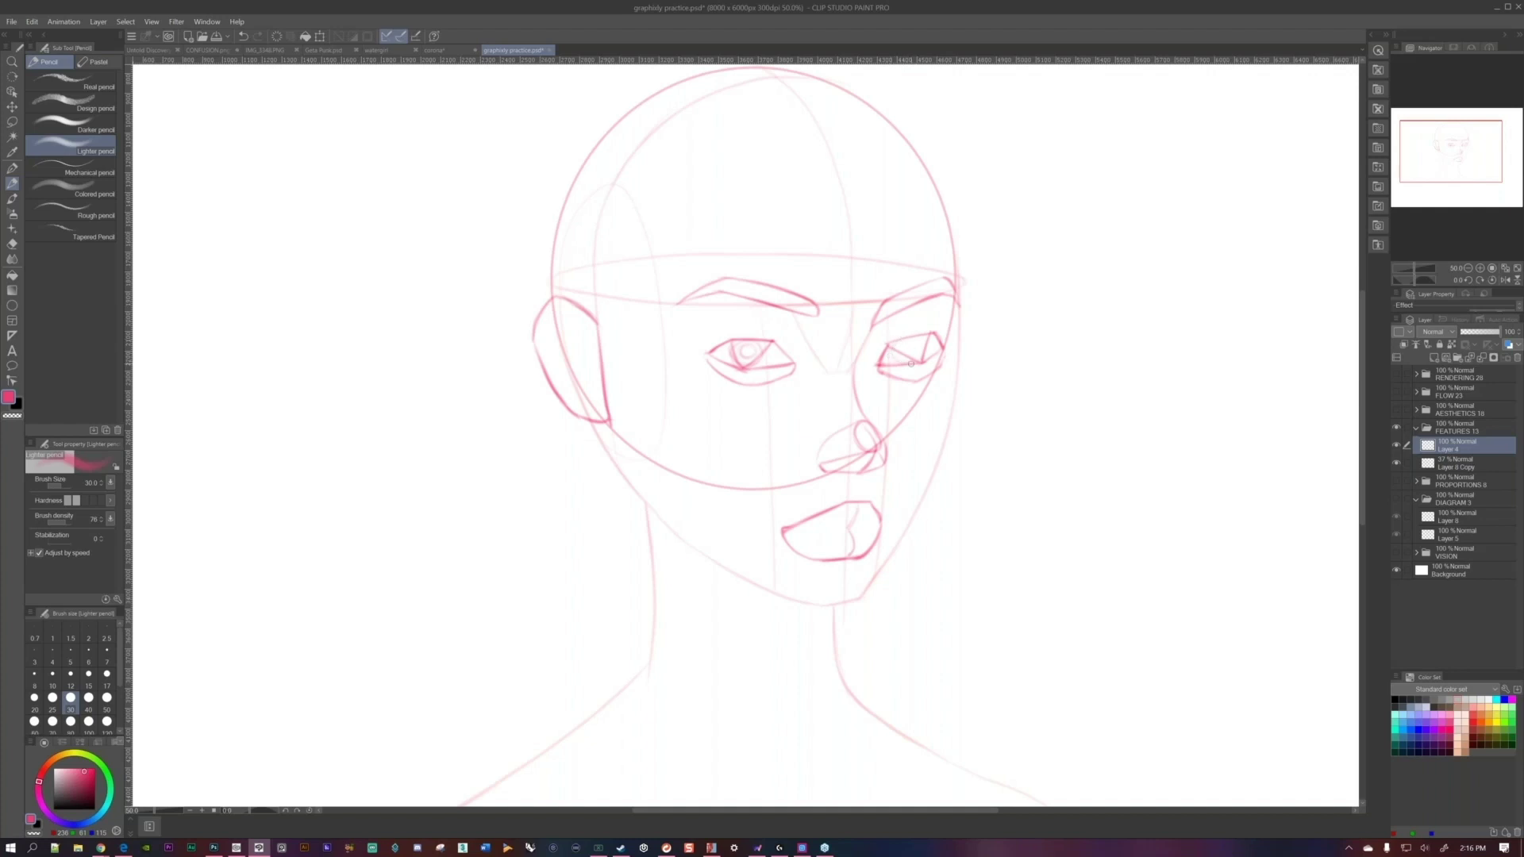
pyautogui.moveTo(913, 344); pyautogui.dragTo(935, 334)
pyautogui.click(71, 674)
pyautogui.moveTo(905, 350); pyautogui.dragTo(932, 348)
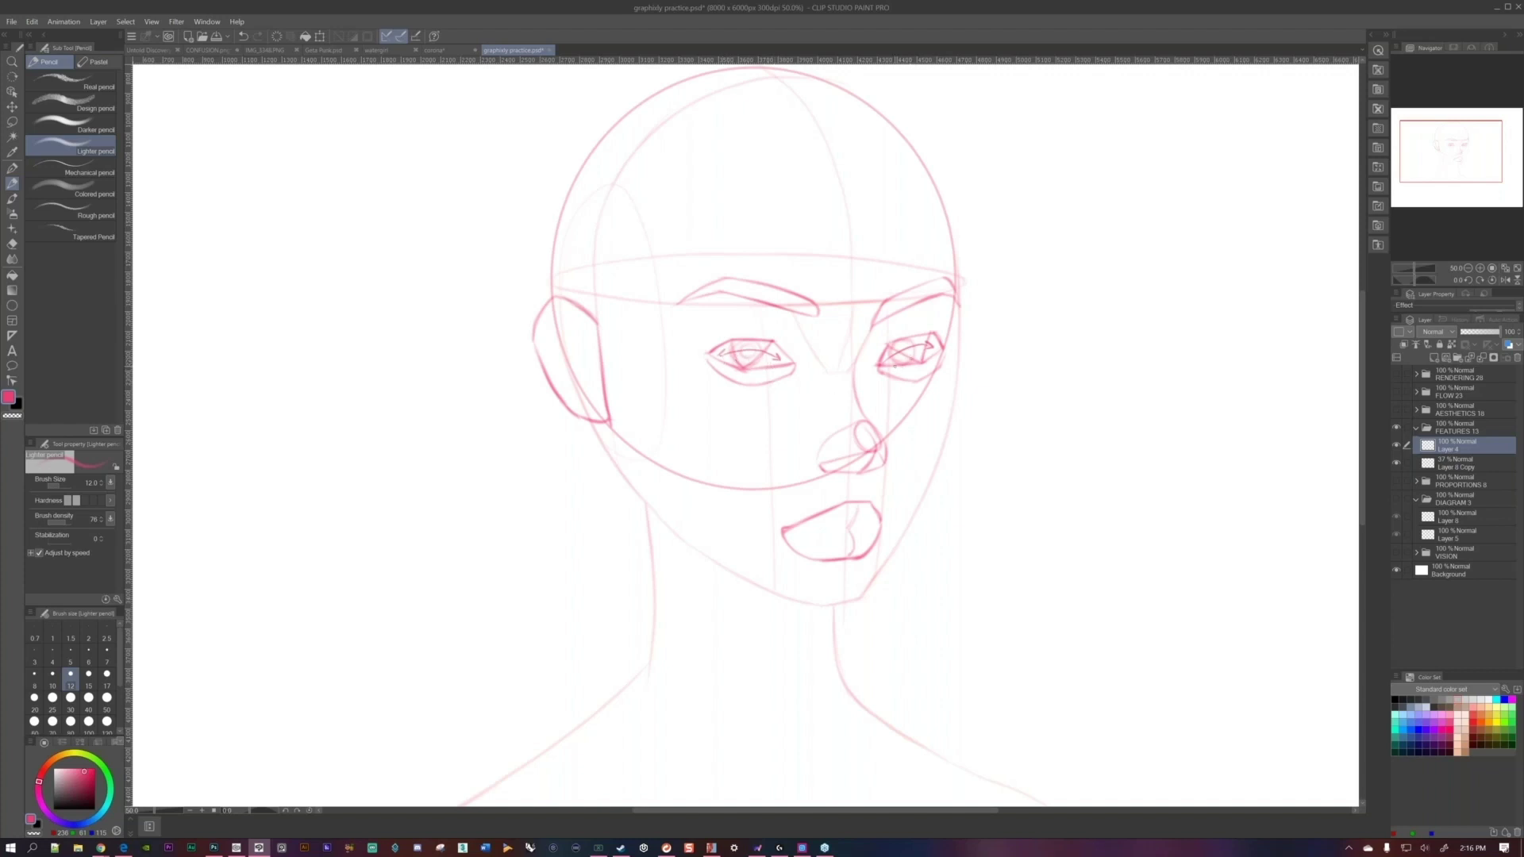
pyautogui.moveTo(736, 347)
pyautogui.mouseDown()
pyautogui.moveTo(760, 368)
pyautogui.moveTo(931, 335)
pyautogui.mouseUp()
pyautogui.hotkey('ctrl', 'z')
# Sketch a small faceted nose-base wedge with a ball above it in the empty space beside the face.
pyautogui.moveTo(862, 447); pyautogui.dragTo(881, 428)
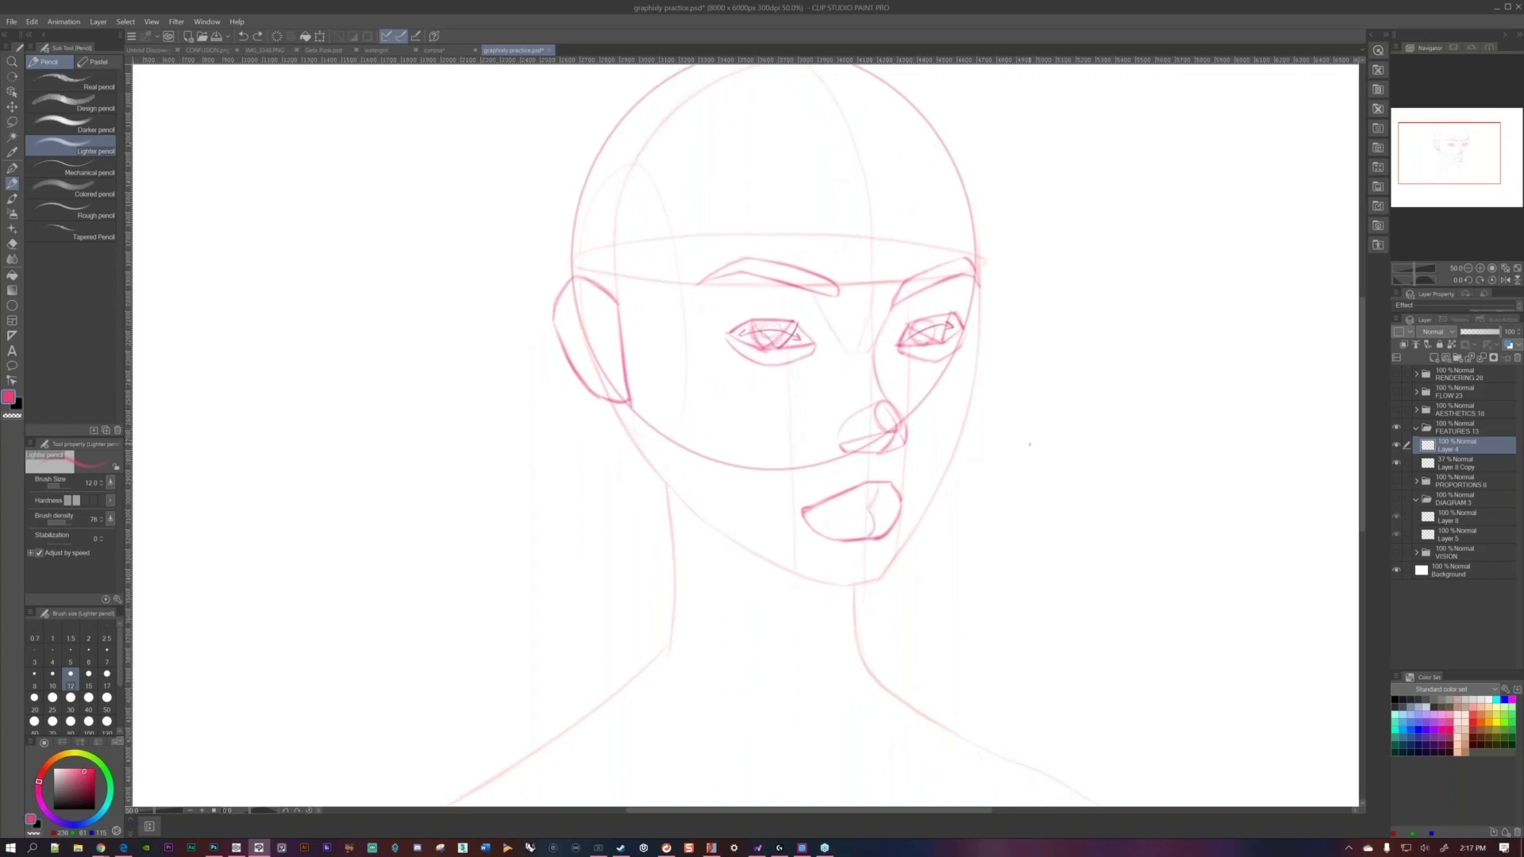
pyautogui.moveTo(1024, 446)
pyautogui.mouseDown()
pyautogui.moveTo(1075, 424)
pyautogui.moveTo(1090, 441)
pyautogui.moveTo(1052, 454)
pyautogui.moveTo(1068, 456)
pyautogui.mouseUp()
pyautogui.moveTo(1075, 416); pyautogui.dragTo(1050, 418)
# Sketch the rounded nose wing from the ball of the tip to the near edge of the nose base, redrawing it once.
pyautogui.moveTo(870, 410)
pyautogui.mouseDown()
pyautogui.moveTo(877, 428)
pyautogui.moveTo(903, 427)
pyautogui.mouseUp()
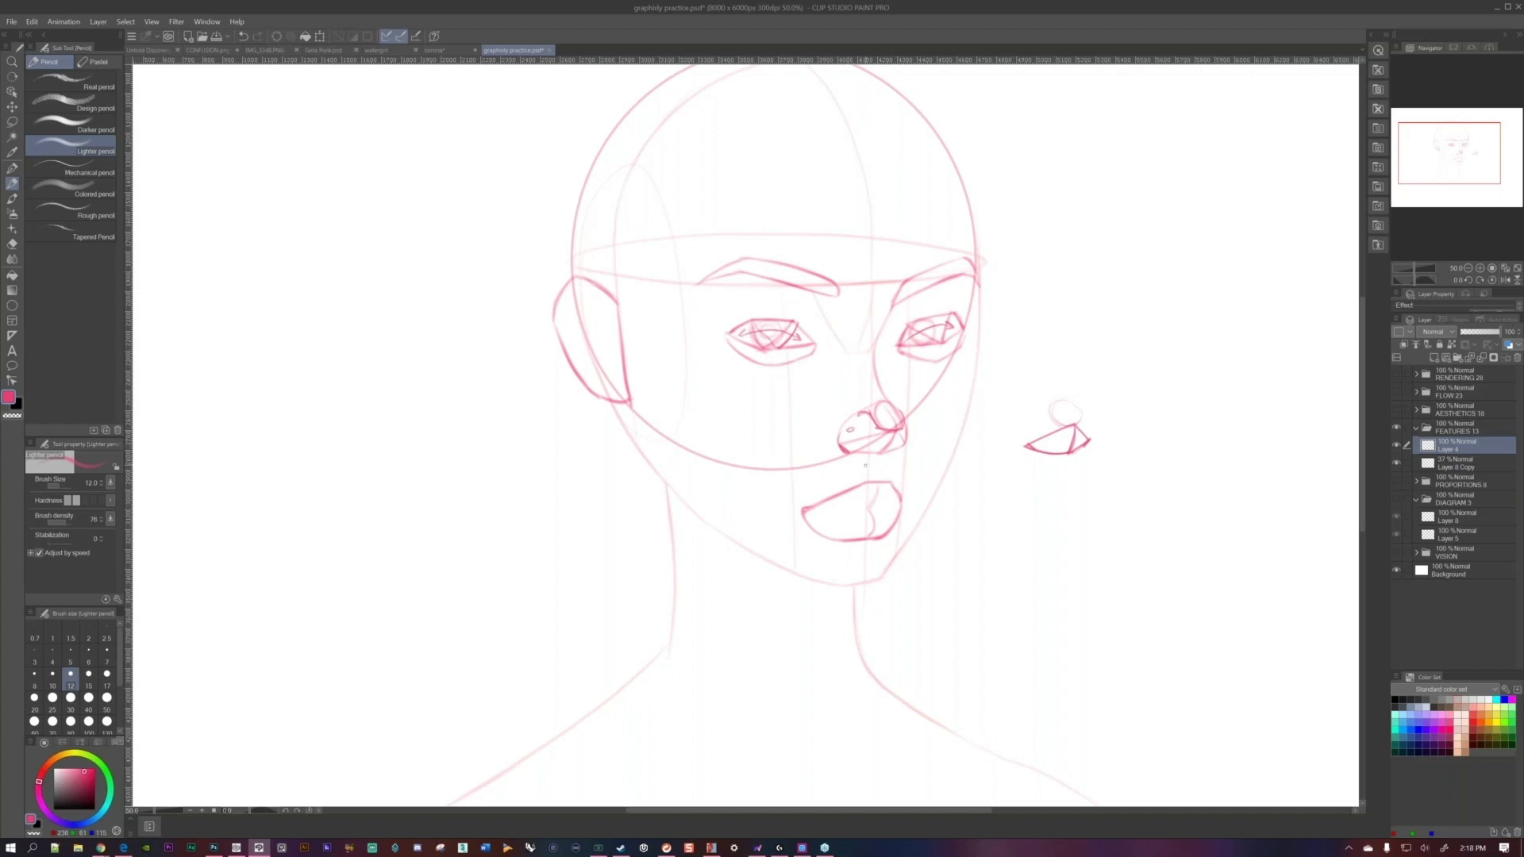
pyautogui.moveTo(844, 426); pyautogui.dragTo(866, 416)
pyautogui.hotkey('ctrl', 'z')
pyautogui.hotkey('ctrl', 'z')
pyautogui.hotkey('ctrl', 'z')
pyautogui.moveTo(871, 407); pyautogui.dragTo(846, 424)
pyautogui.scroll(-3, 859, 324)
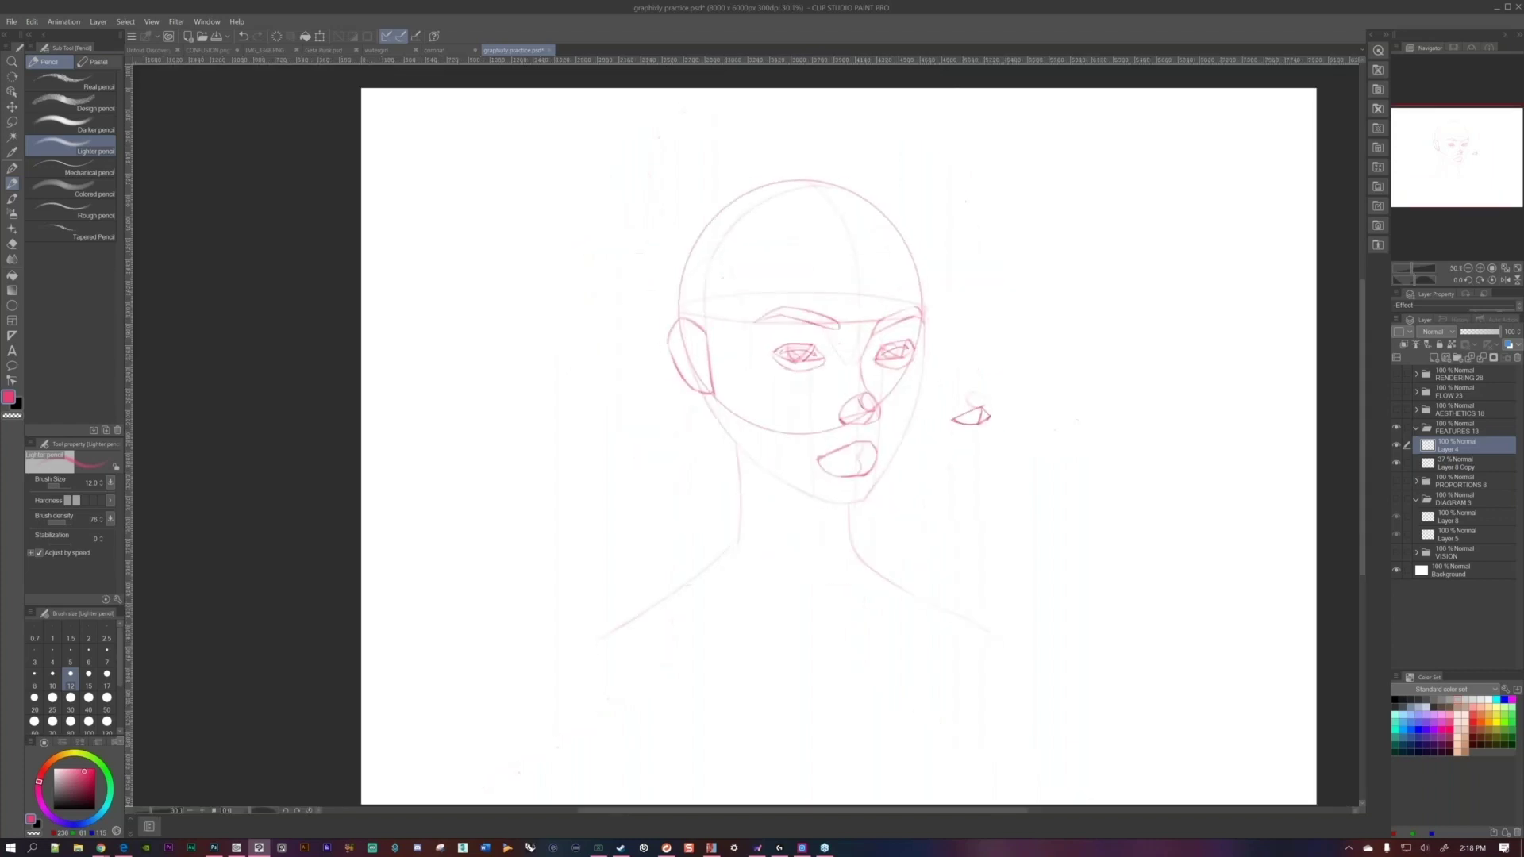
pyautogui.scroll(3, 859, 375)
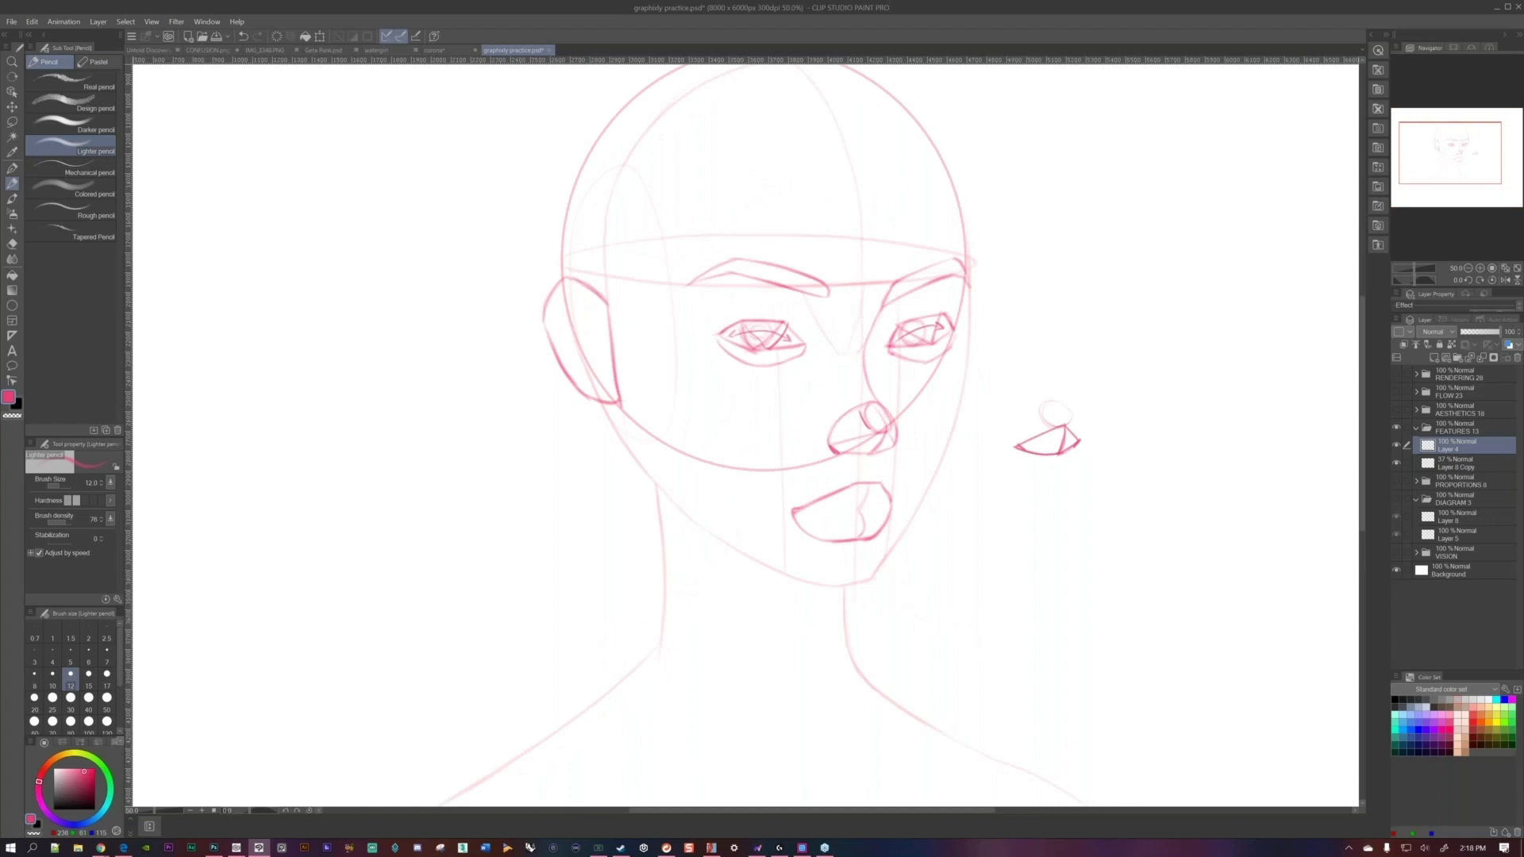
pyautogui.scroll(1, 907, 359)
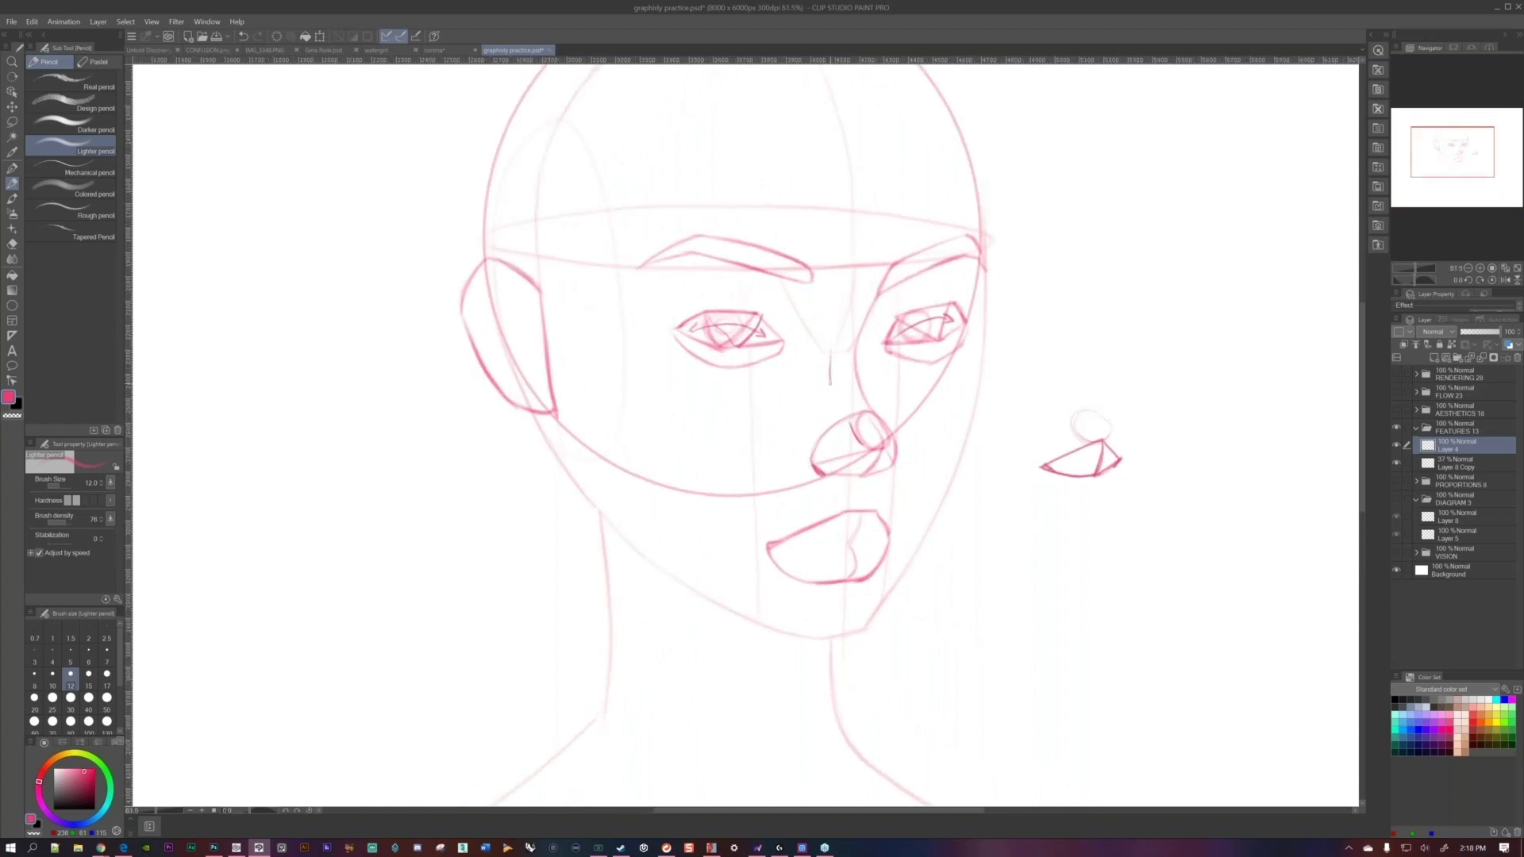
pyautogui.moveTo(829, 385); pyautogui.dragTo(853, 431)
pyautogui.moveTo(828, 340)
pyautogui.mouseDown()
pyautogui.moveTo(828, 385)
pyautogui.moveTo(864, 447)
pyautogui.mouseUp()
pyautogui.scroll(-1, 873, 364)
pyautogui.hotkey('ctrl', 'z')
pyautogui.hotkey('ctrl', 'z')
pyautogui.hotkey('ctrl', 'z')
pyautogui.hotkey('ctrl', 'z')
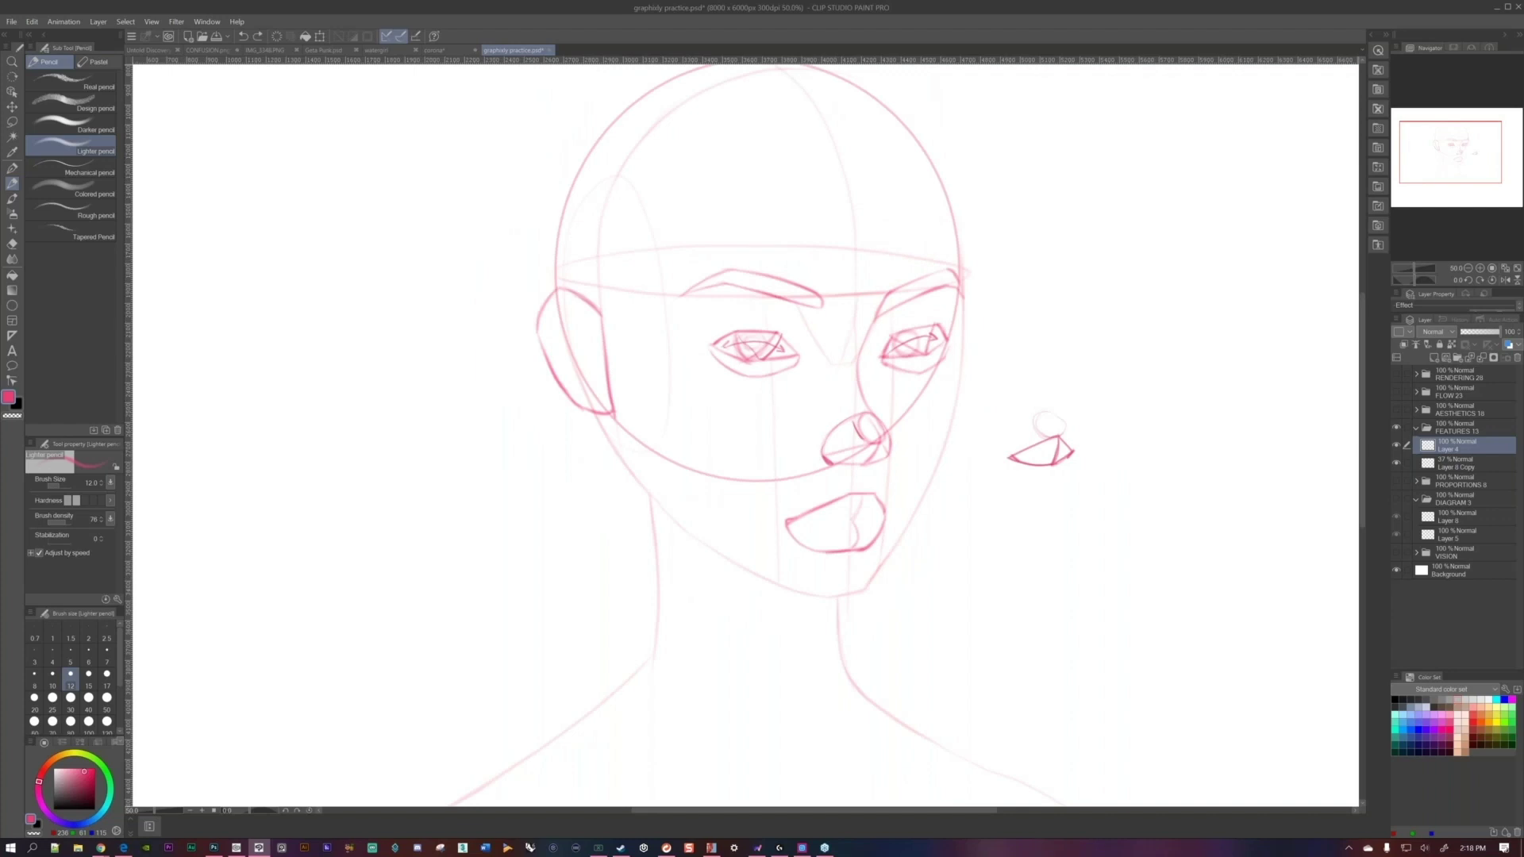
# Sketch a flat slanted four-sided strip beside the chin, with a curved arrow rising across its middle.
pyautogui.moveTo(1048, 423); pyautogui.dragTo(1087, 365)
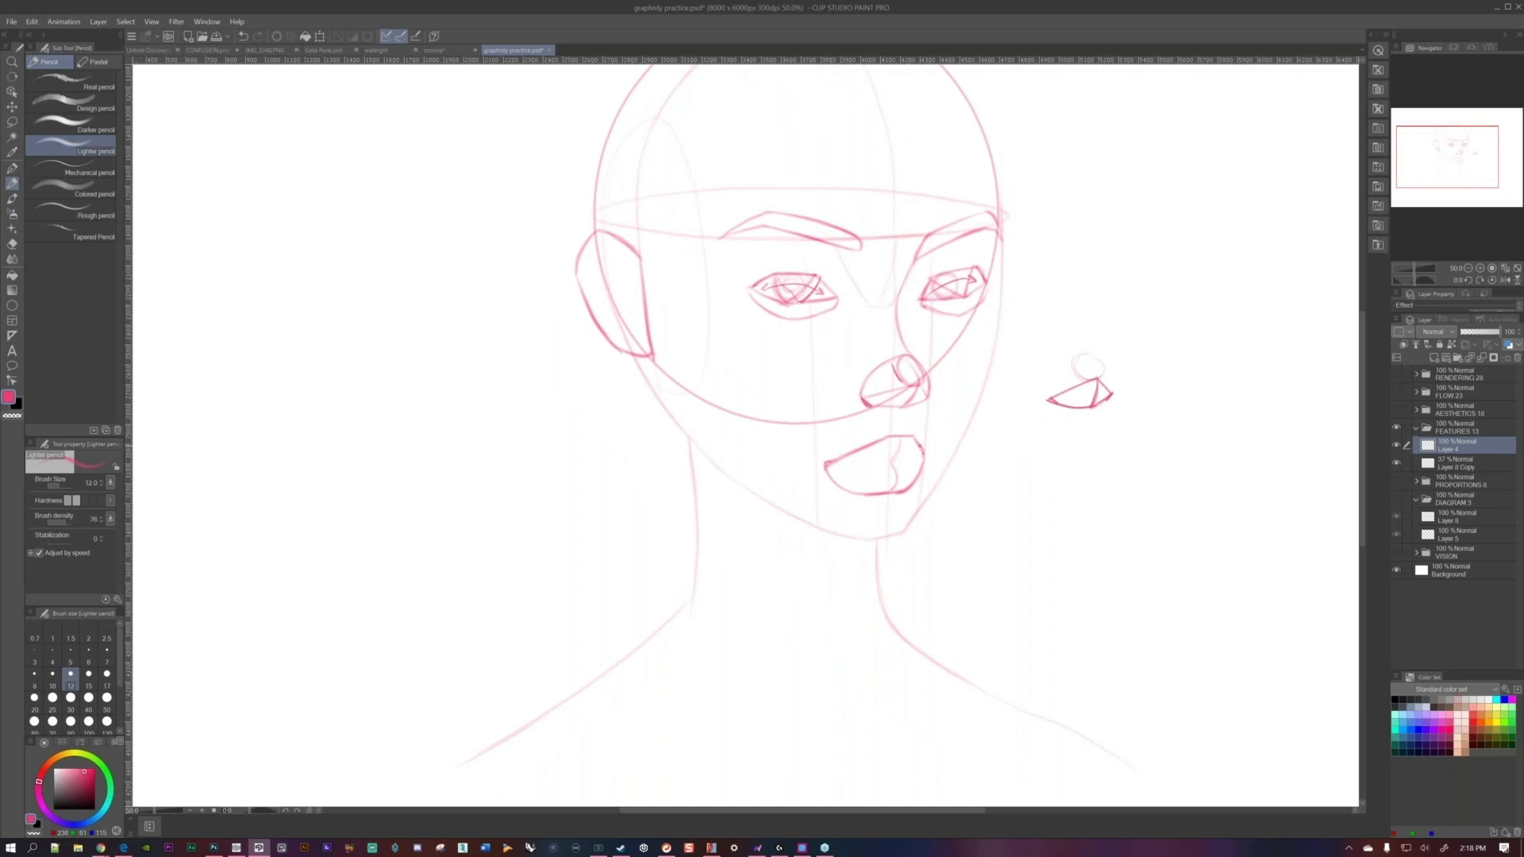
pyautogui.moveTo(994, 521); pyautogui.dragTo(1126, 494)
pyautogui.moveTo(1022, 526); pyautogui.dragTo(1163, 506)
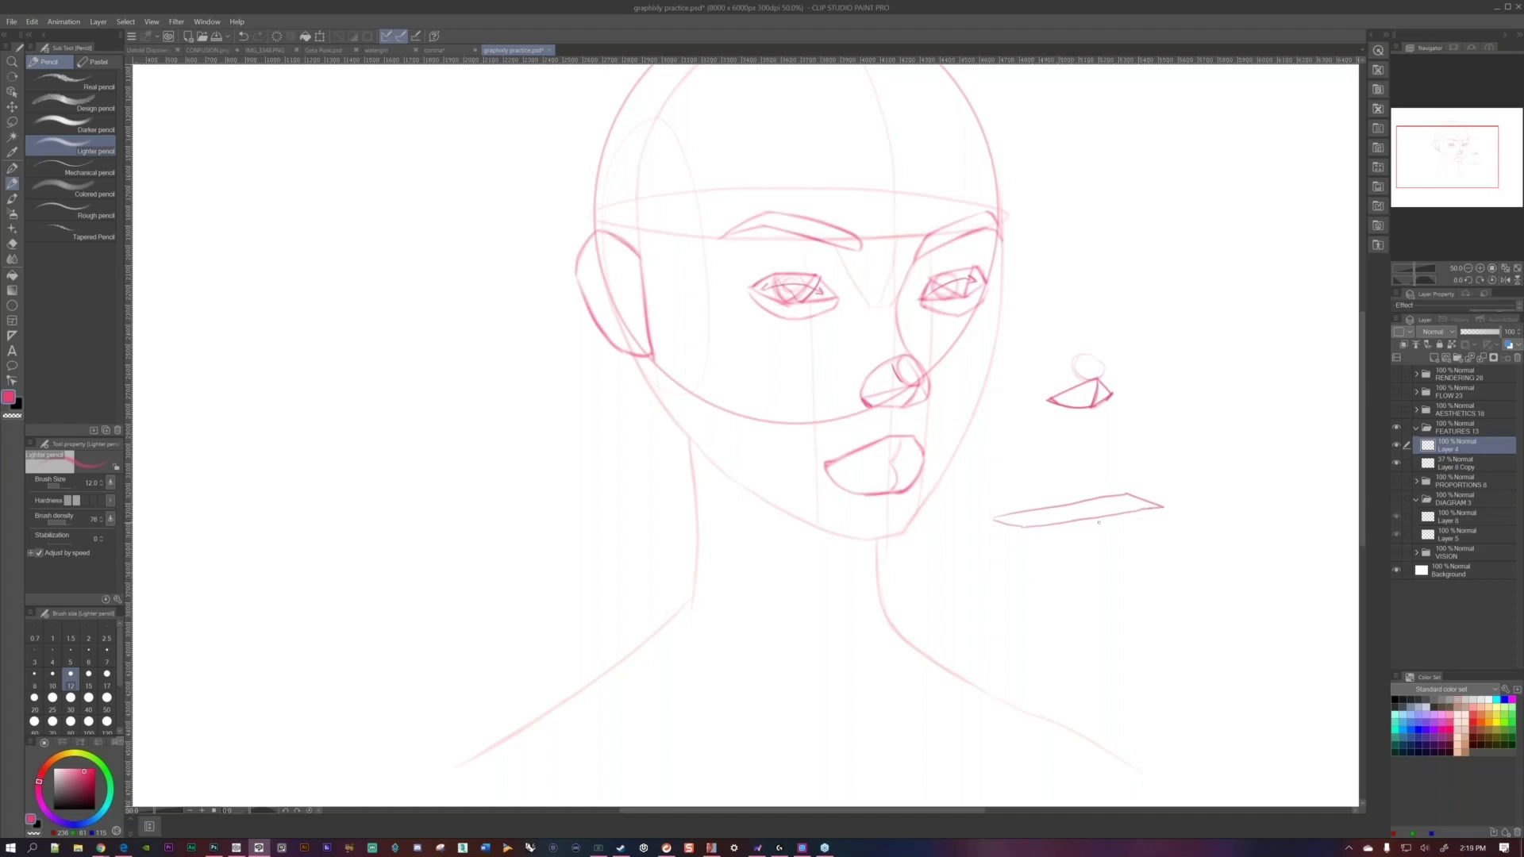
pyautogui.moveTo(1087, 517)
pyautogui.mouseDown()
pyautogui.moveTo(1073, 486)
pyautogui.moveTo(1089, 488)
pyautogui.mouseUp()
# Below the flat strip, sketch a strip bent over a central hump, with a curved arrow pointing down from it.
pyautogui.moveTo(1017, 582)
pyautogui.mouseDown()
pyautogui.moveTo(1054, 602)
pyautogui.moveTo(1075, 566)
pyautogui.moveTo(1110, 548)
pyautogui.moveTo(1183, 573)
pyautogui.mouseUp()
pyautogui.moveTo(1017, 581); pyautogui.dragTo(1048, 575)
pyautogui.moveTo(1152, 562); pyautogui.dragTo(1175, 562)
pyautogui.moveTo(1100, 553); pyautogui.dragTo(1077, 556)
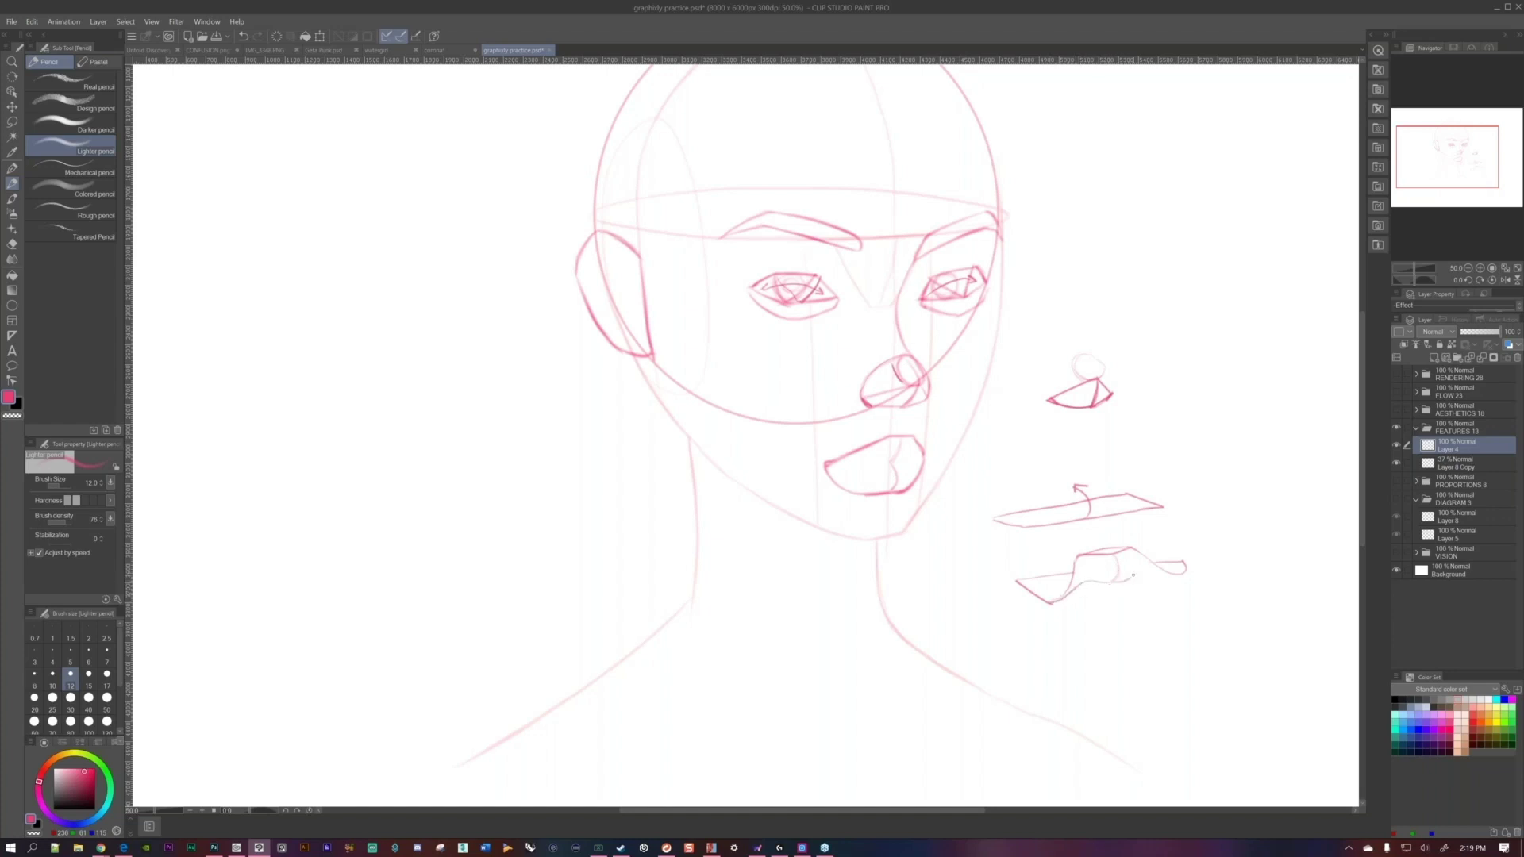
pyautogui.moveTo(1145, 571); pyautogui.dragTo(1182, 576)
pyautogui.moveTo(1120, 589); pyautogui.dragTo(1121, 616)
# Hide and collapse the FEATURES folder, and show the AESTHETICS folder.
pyautogui.moveTo(856, 466); pyautogui.dragTo(899, 541)
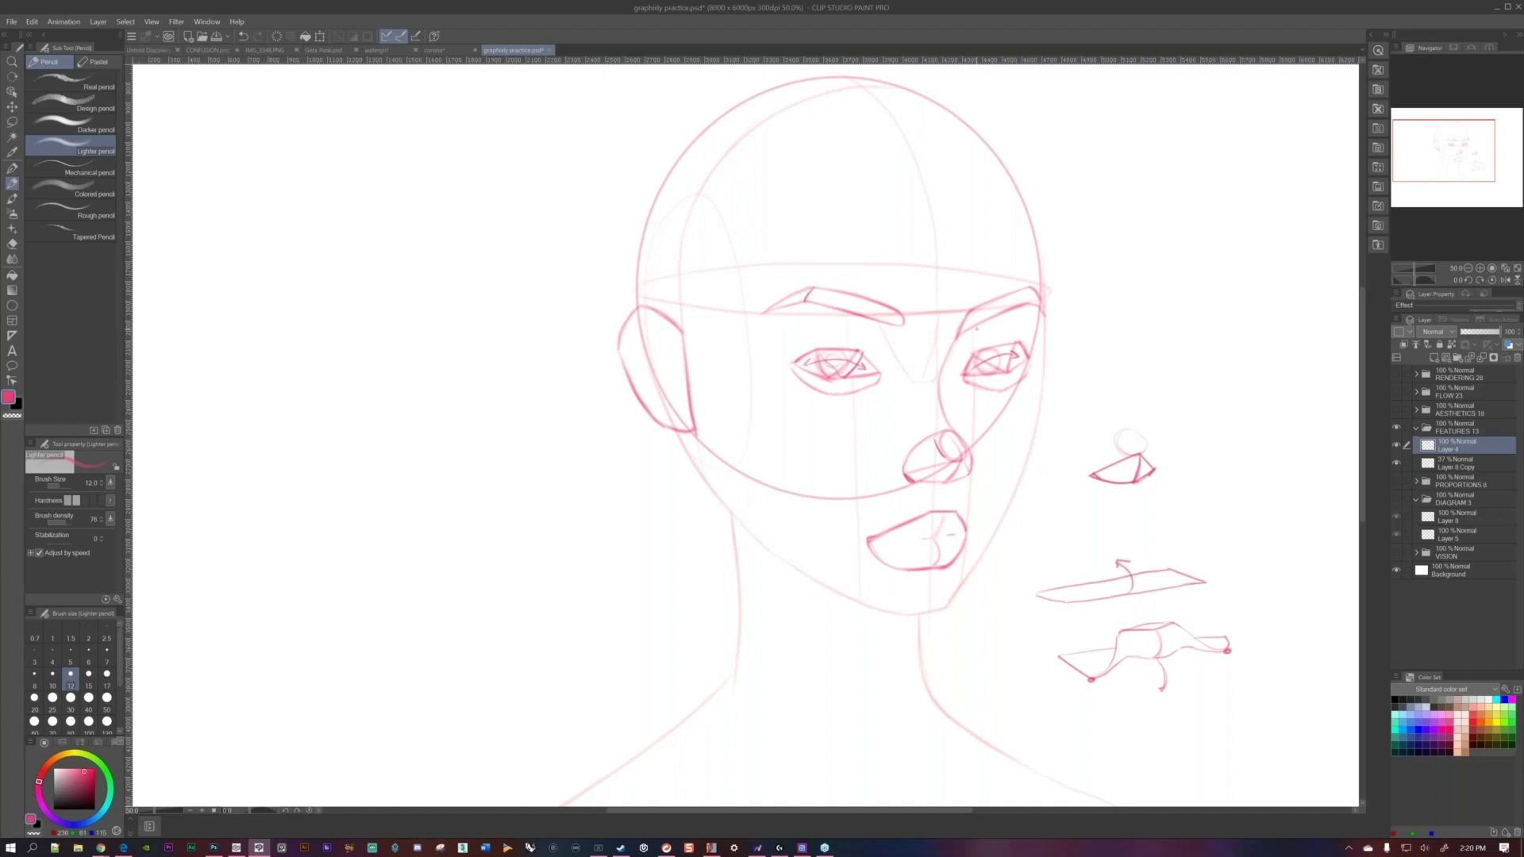
pyautogui.click(1398, 428)
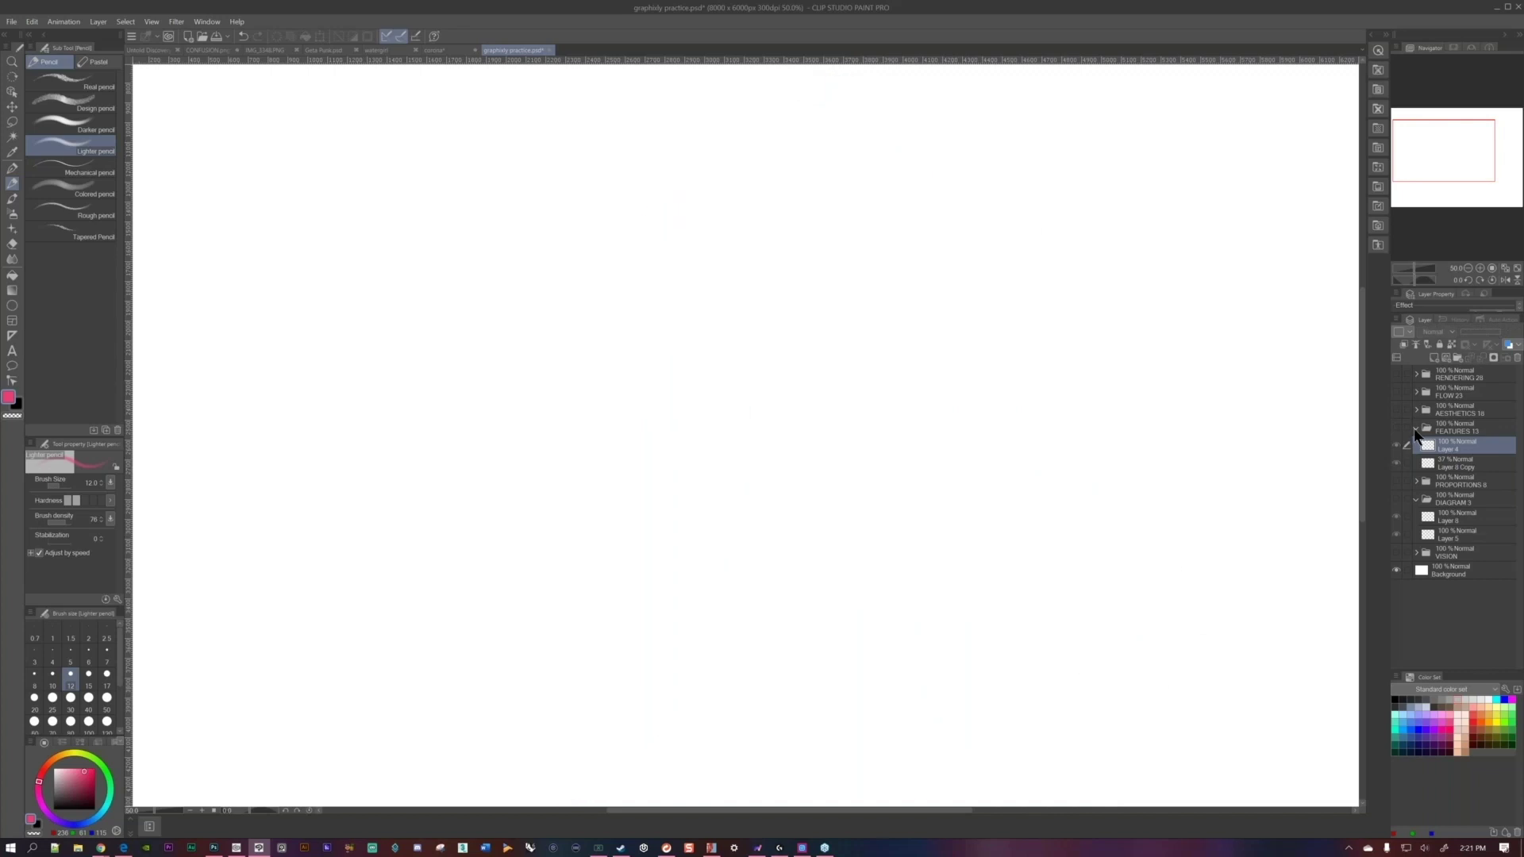
pyautogui.click(1417, 429)
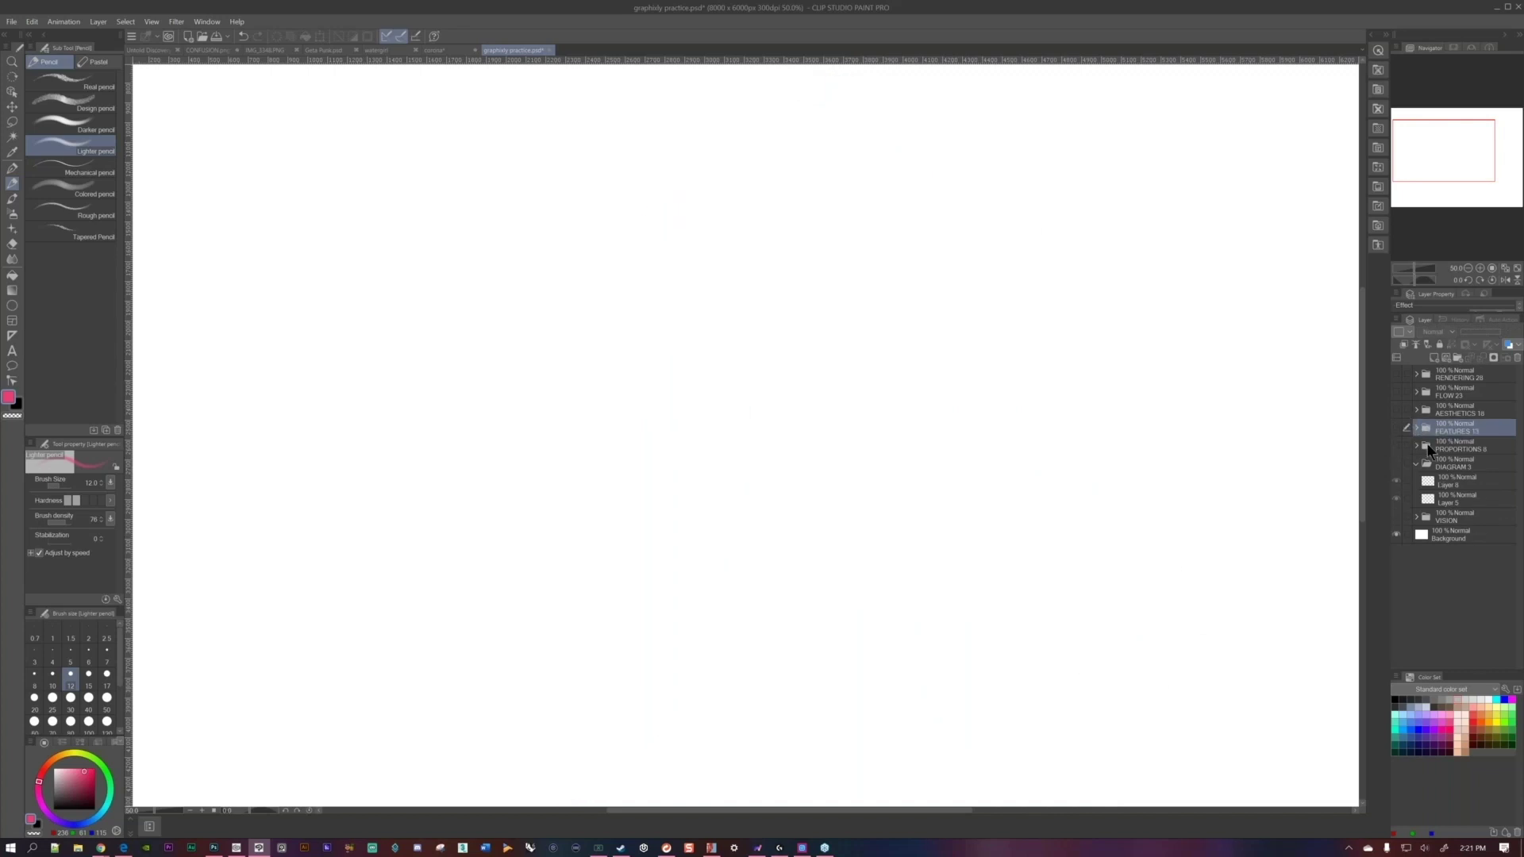
pyautogui.click(1397, 409)
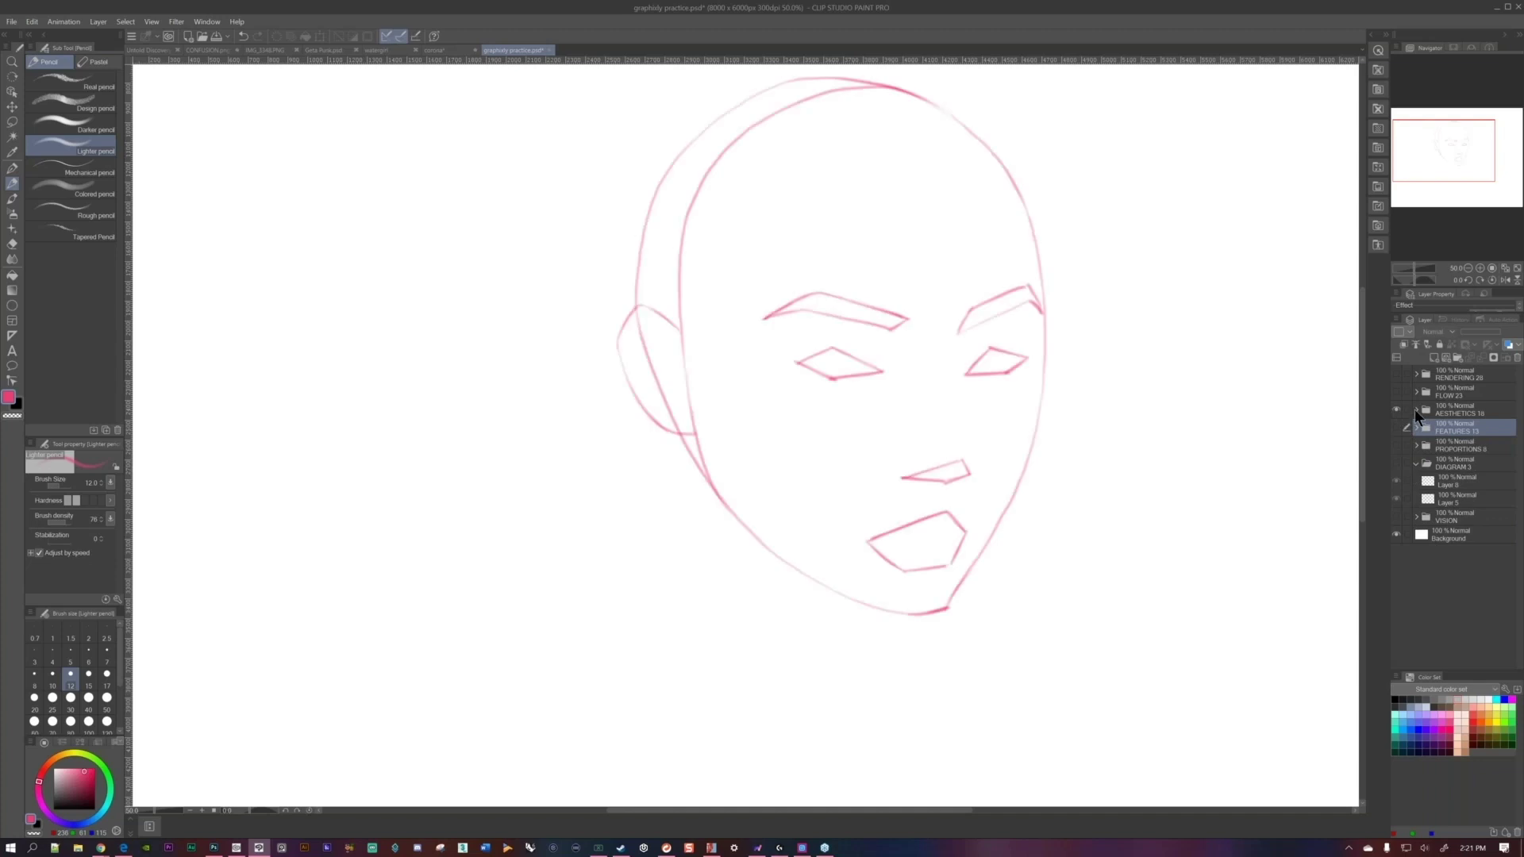
# Expand the AESTHETICS folder and select its sketch layer, briefly showing the FEATURES folder for comparison.
pyautogui.click(1416, 411)
pyautogui.click(1450, 430)
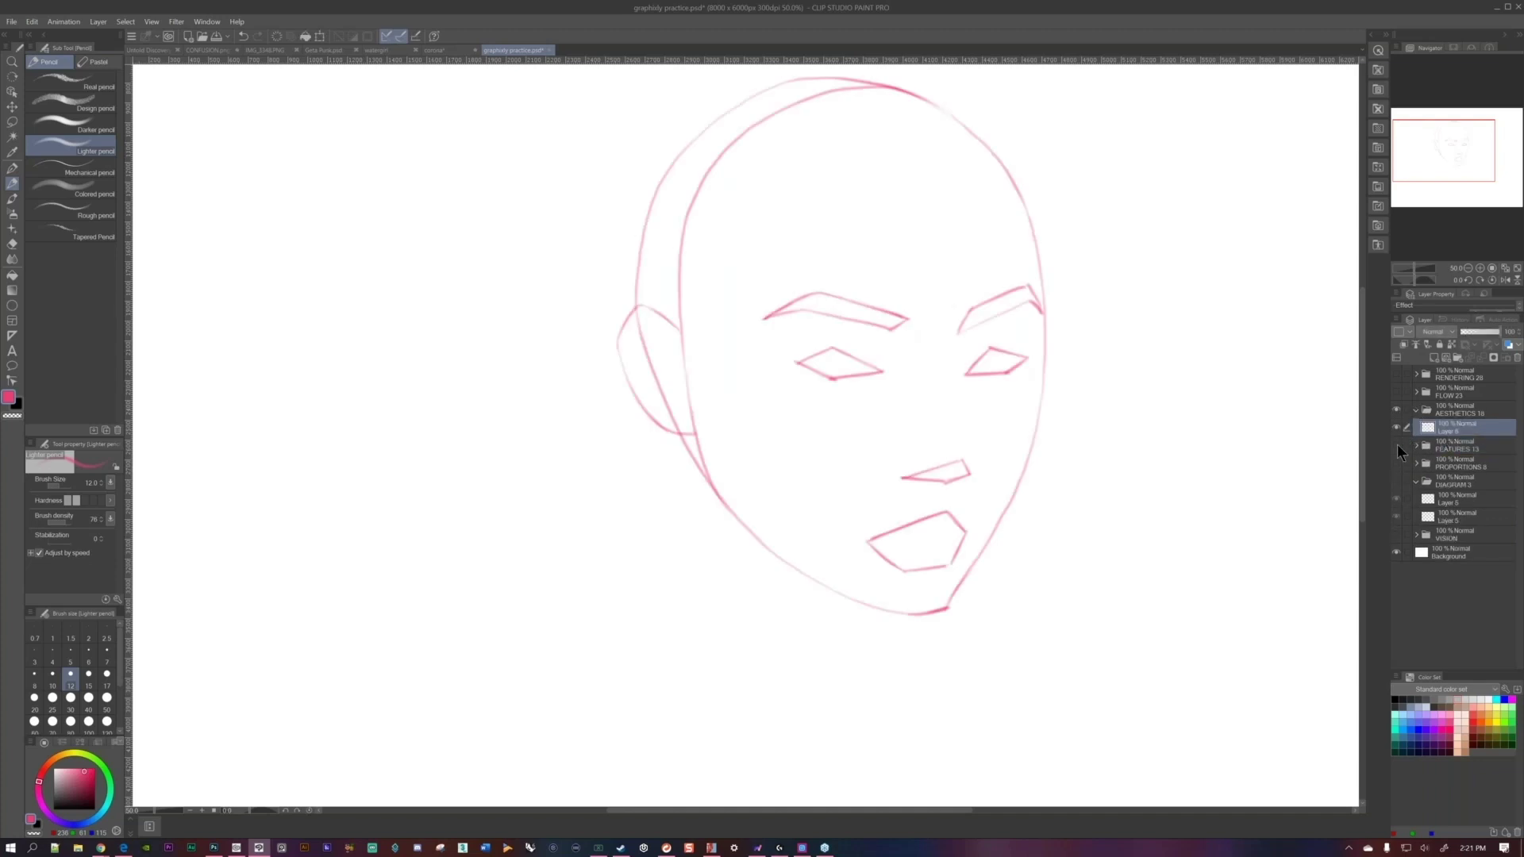
pyautogui.click(1397, 446)
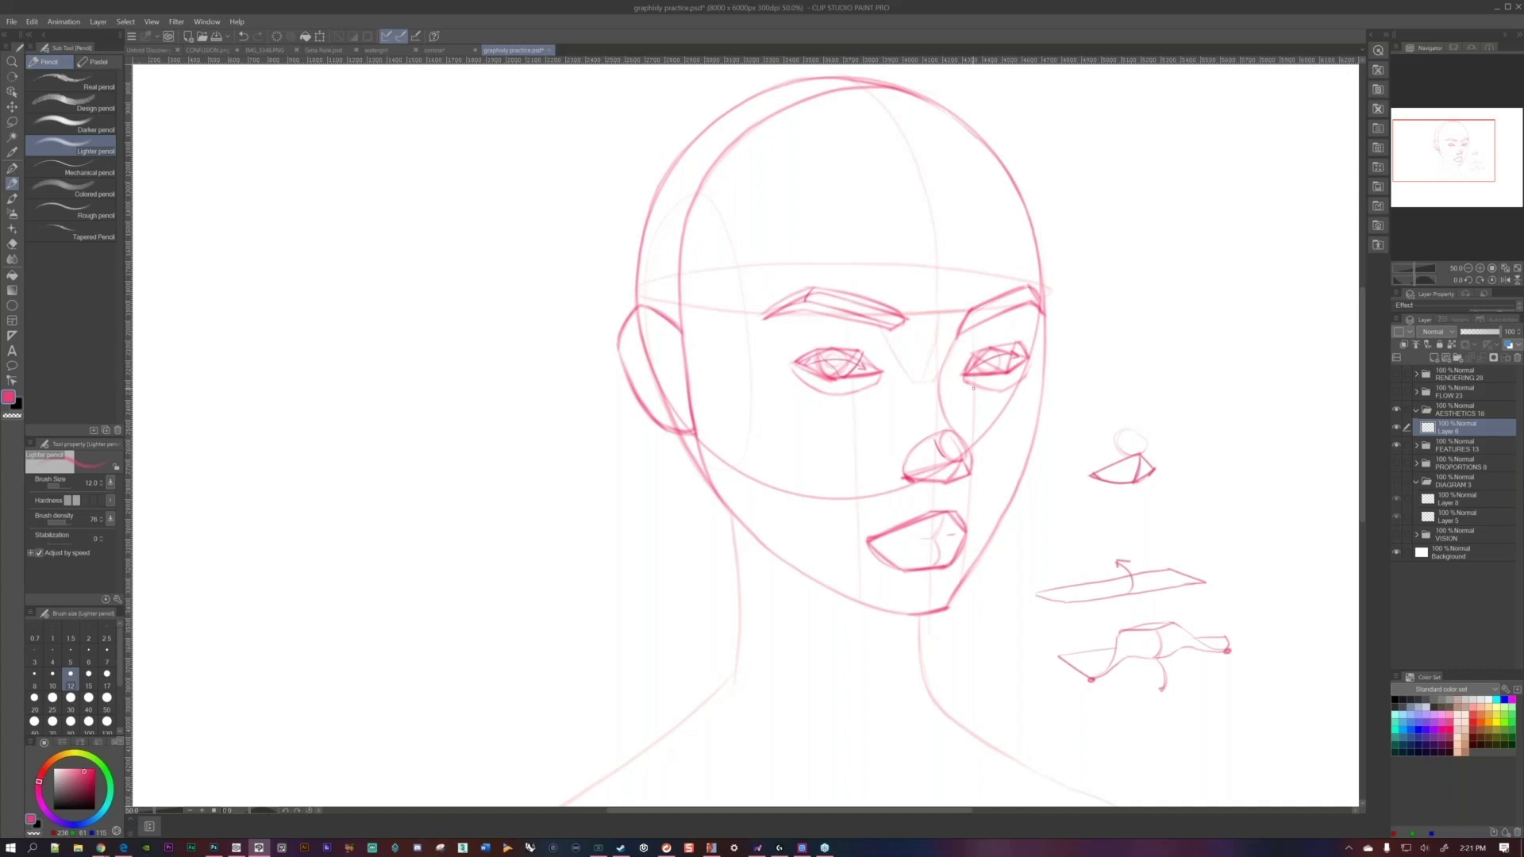
pyautogui.click(1397, 445)
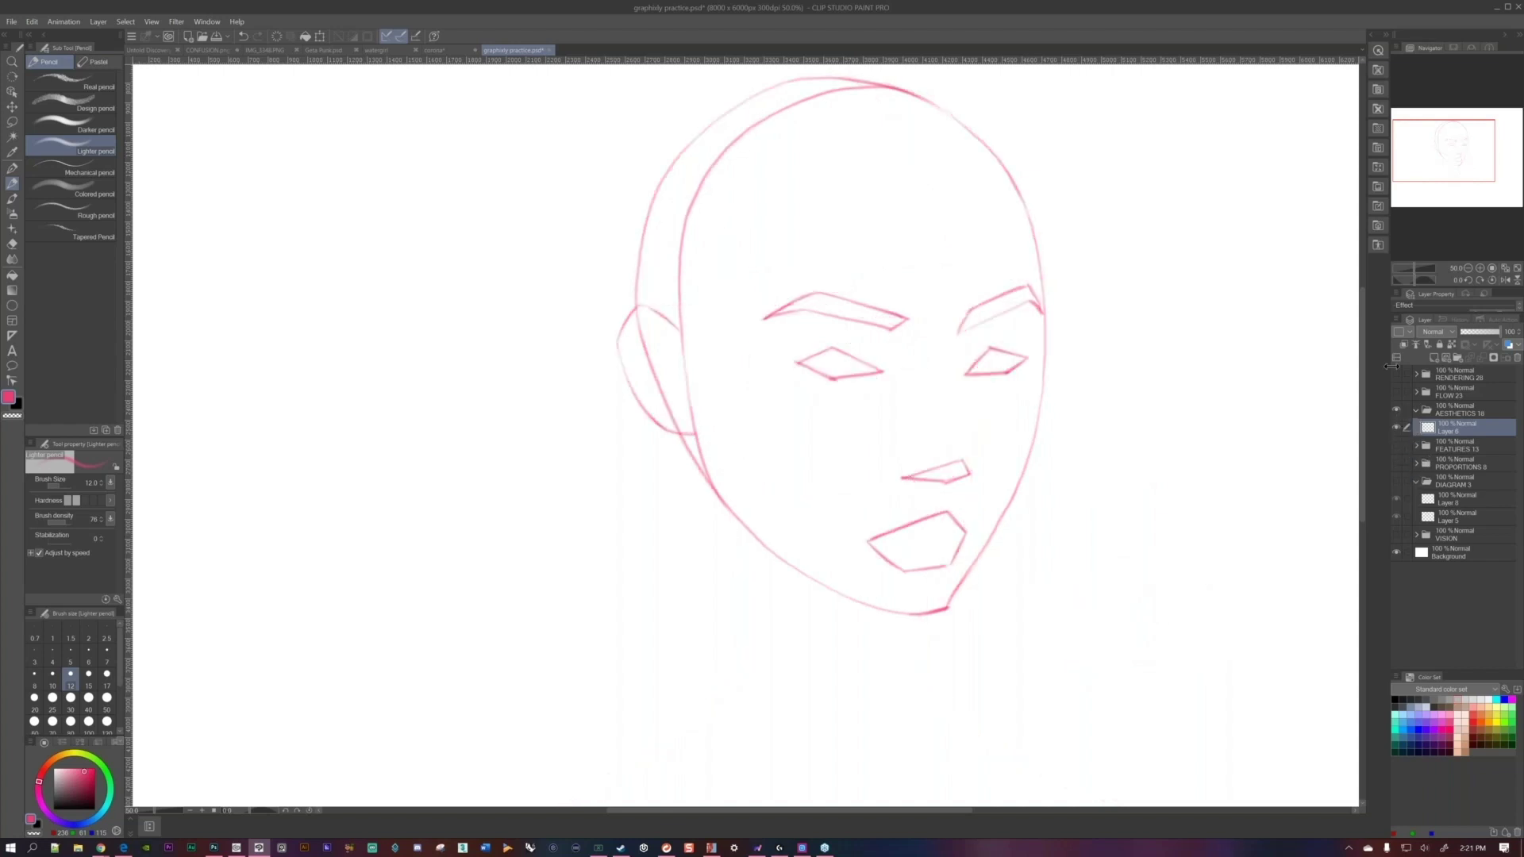
# Divide the mouth shape with a line between its side corners, and draw a short diagonal across the nose base's far end.
pyautogui.moveTo(794, 397); pyautogui.dragTo(707, 427)
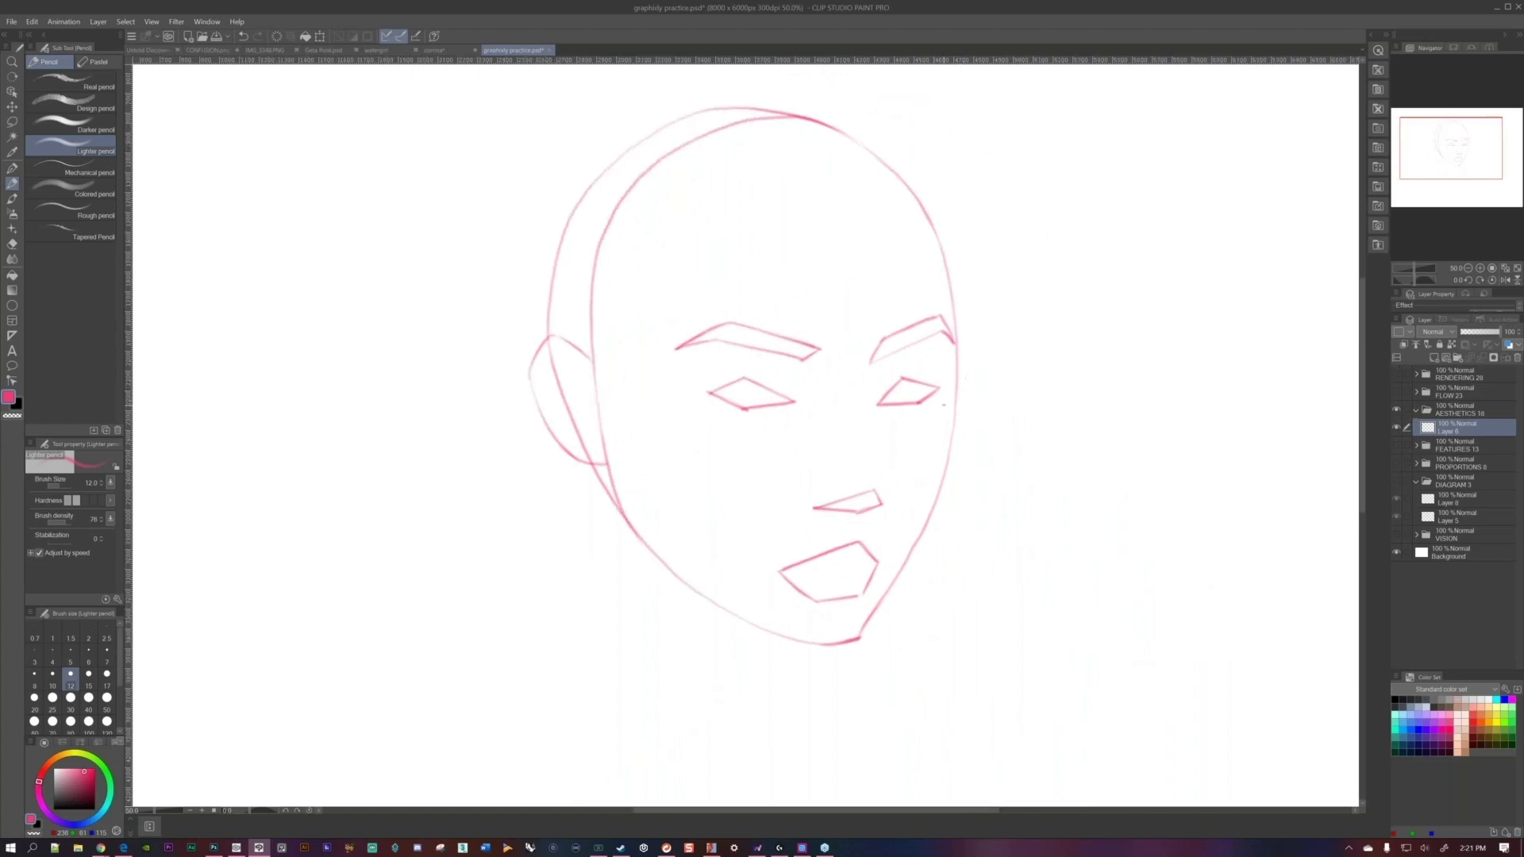
pyautogui.moveTo(938, 433); pyautogui.dragTo(969, 395)
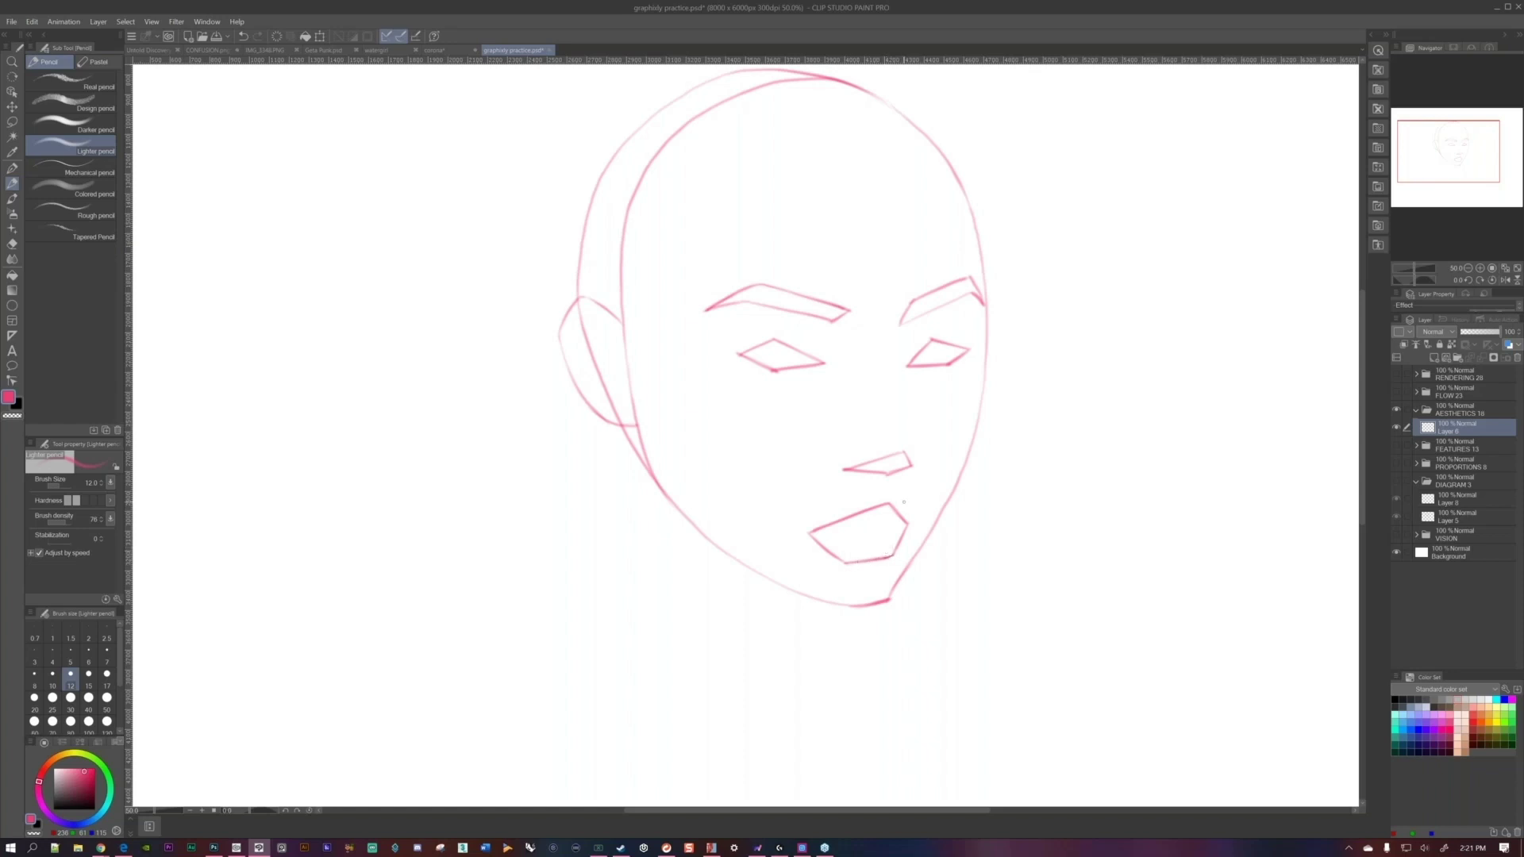
pyautogui.moveTo(809, 534); pyautogui.dragTo(910, 524)
pyautogui.moveTo(905, 453); pyautogui.dragTo(887, 474)
# Draw a short line from the upper corner to the lower corner inside each eye shape.
pyautogui.moveTo(834, 394); pyautogui.dragTo(886, 401)
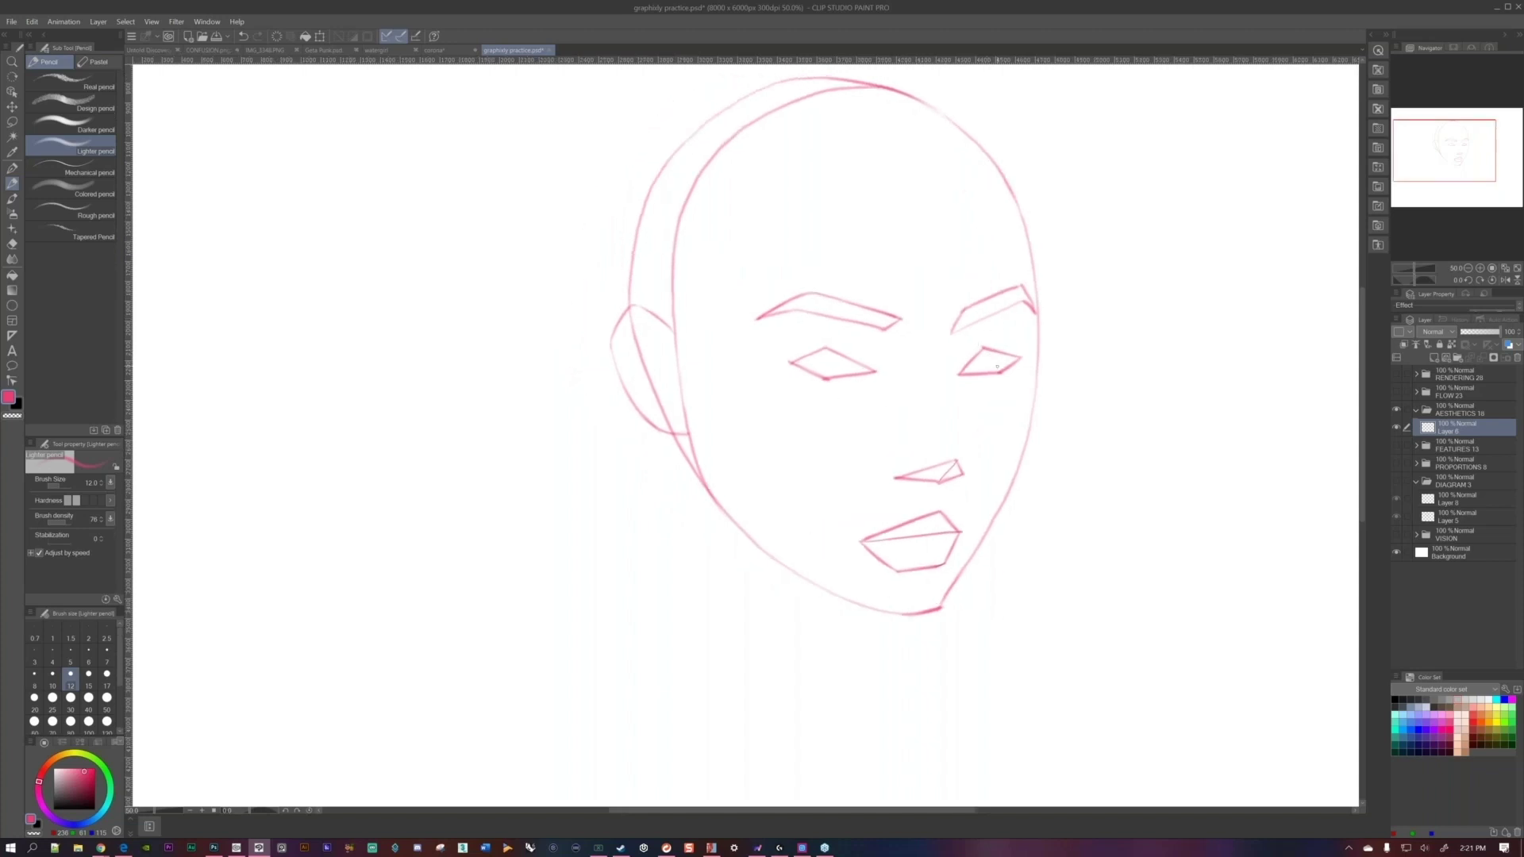
pyautogui.moveTo(986, 351); pyautogui.dragTo(998, 371)
pyautogui.moveTo(825, 350); pyautogui.dragTo(826, 380)
pyautogui.moveTo(926, 354); pyautogui.dragTo(895, 368)
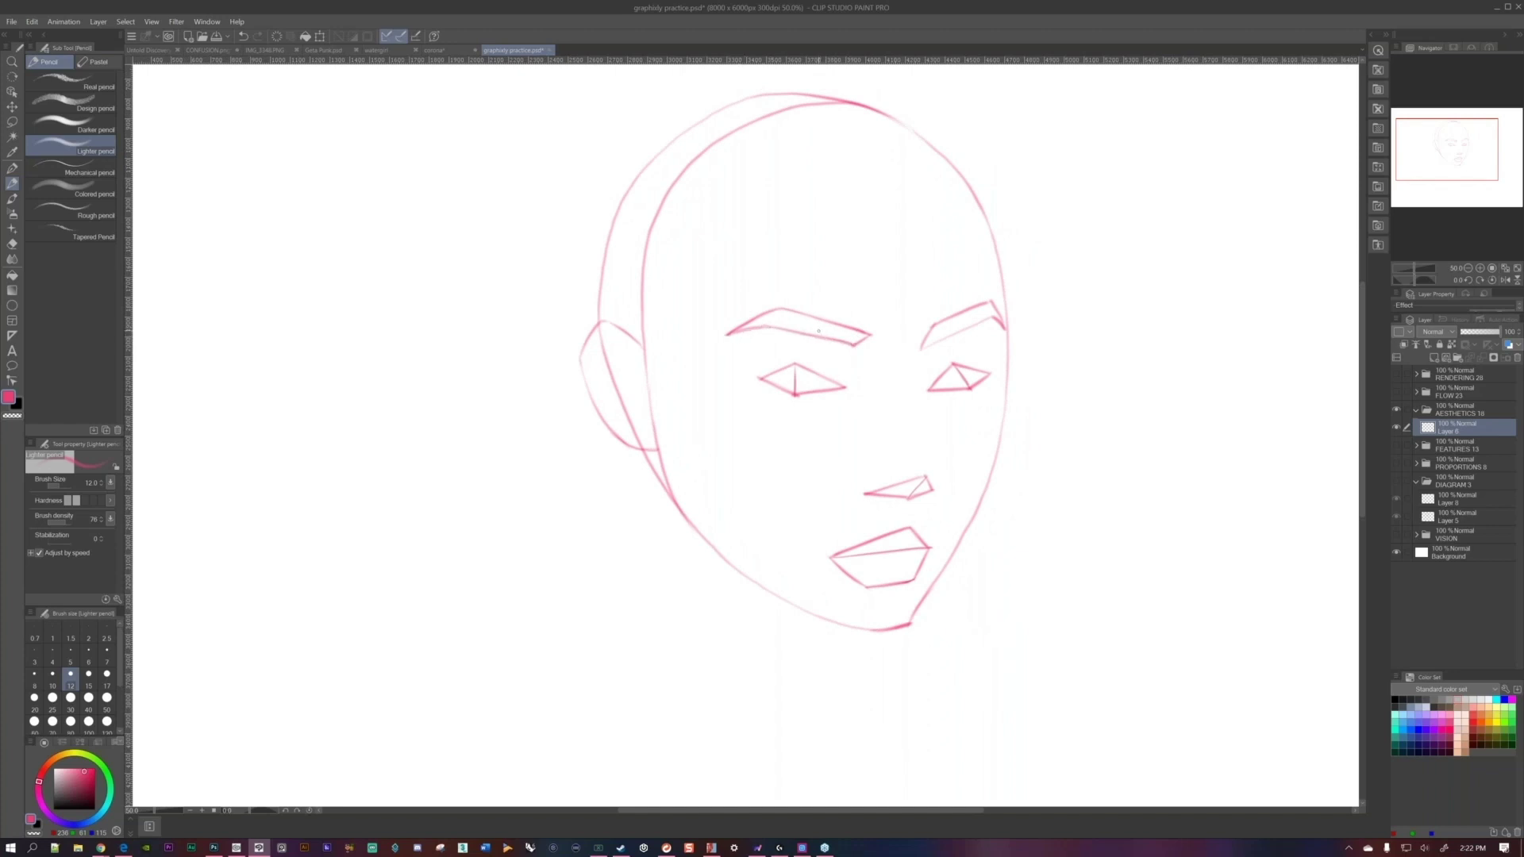
pyautogui.moveTo(643, 348); pyautogui.dragTo(652, 412)
pyautogui.moveTo(643, 340); pyautogui.dragTo(657, 552)
pyautogui.moveTo(660, 443); pyautogui.dragTo(683, 515)
pyautogui.hotkey('ctrl', 'z')
pyautogui.hotkey('ctrl', 'z')
# Lasso the nose and mouth together, enlarge them slightly toward the near cheek, and deselect.
pyautogui.hotkey('ctrl', '-')
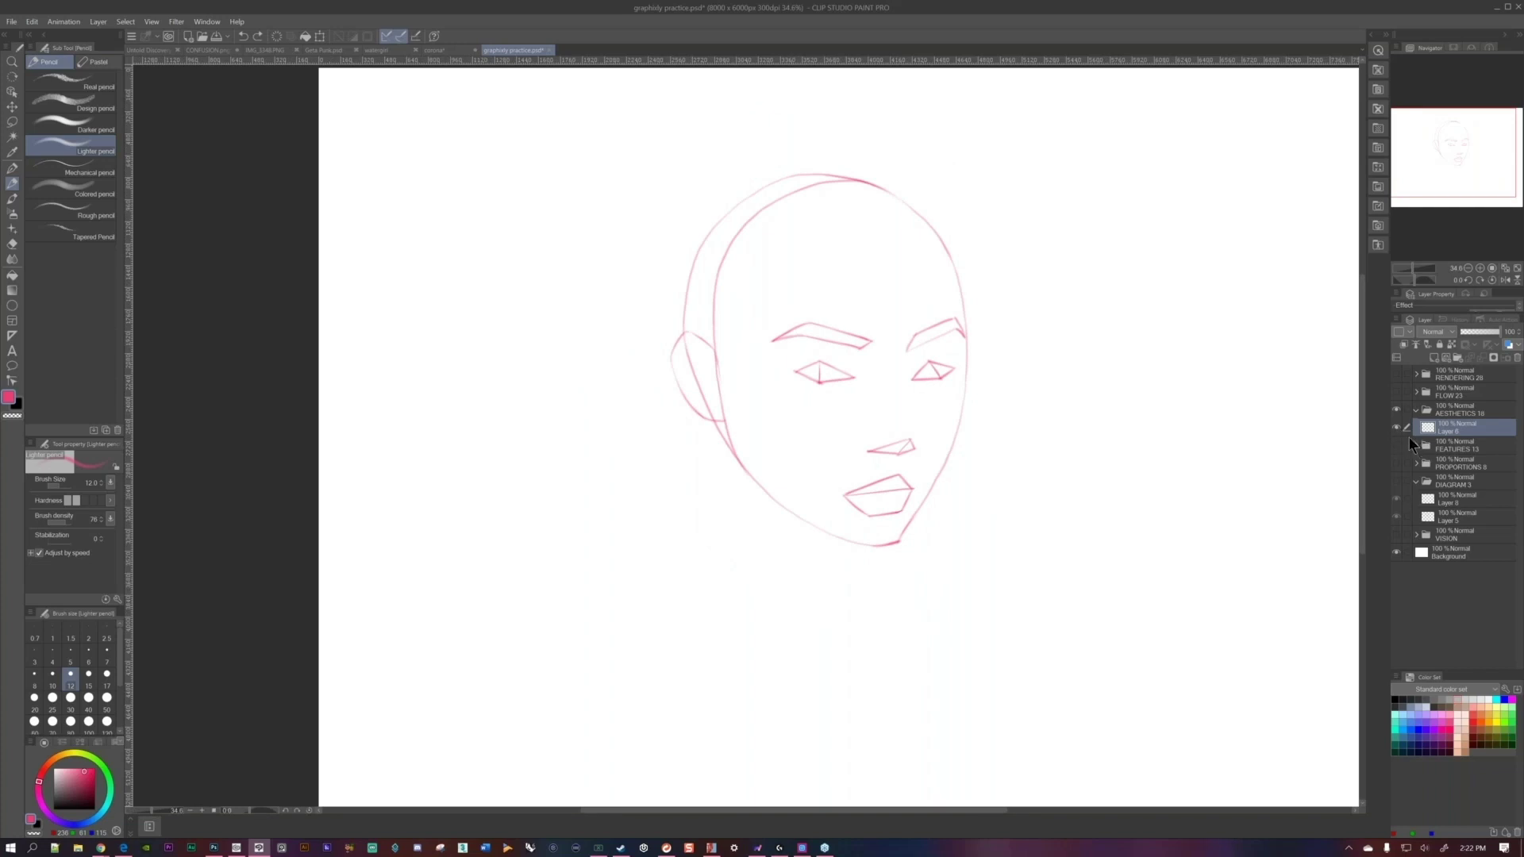
pyautogui.scroll(3, 743, 436)
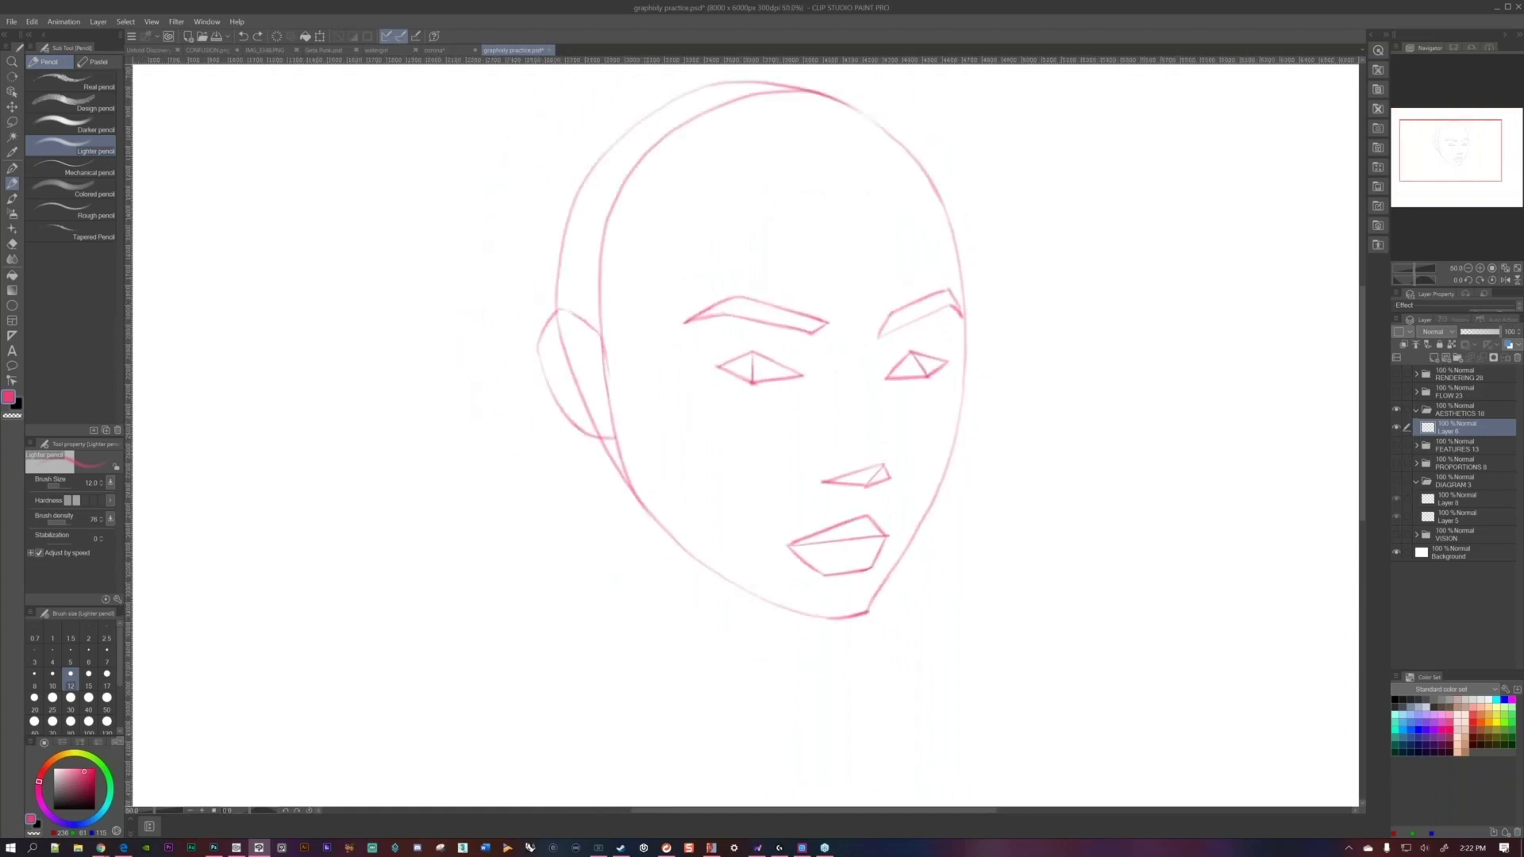
pyautogui.scroll(-1, 859, 418)
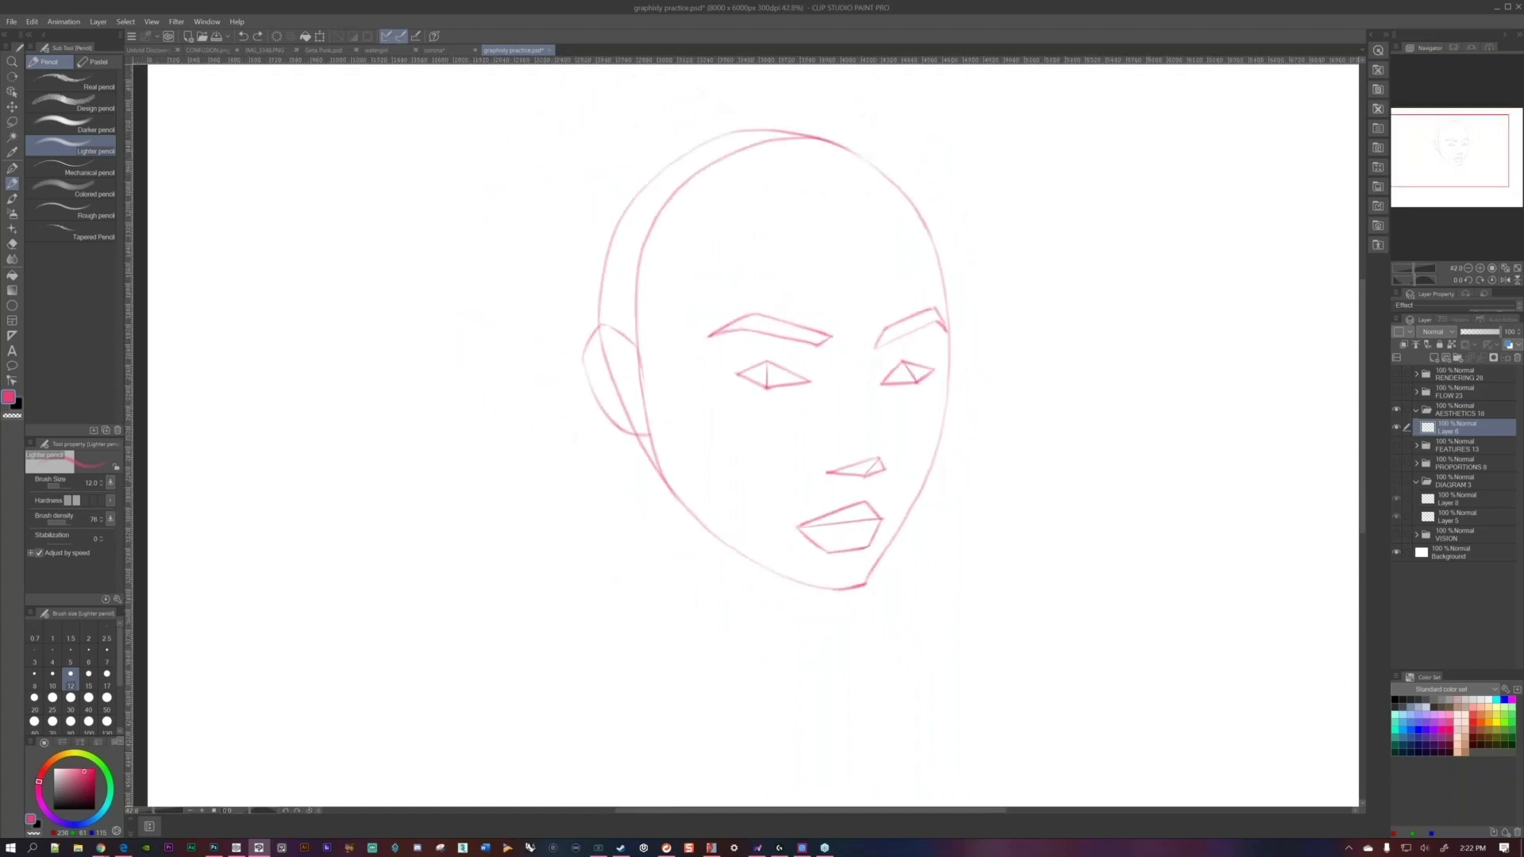
pyautogui.hscroll(-1, 755, 436)
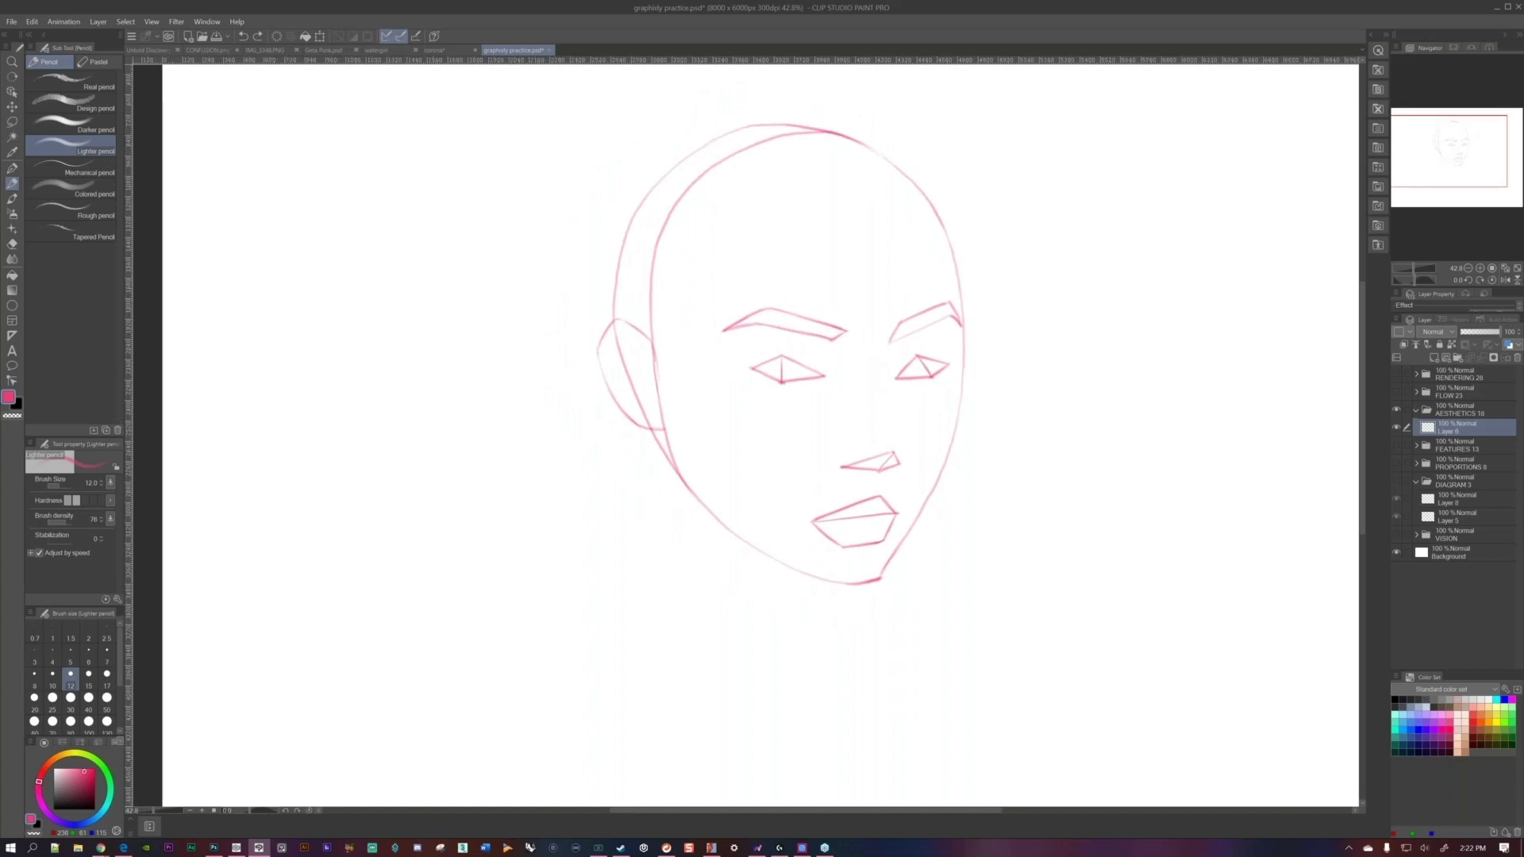
pyautogui.hscroll(-1, 903, 408)
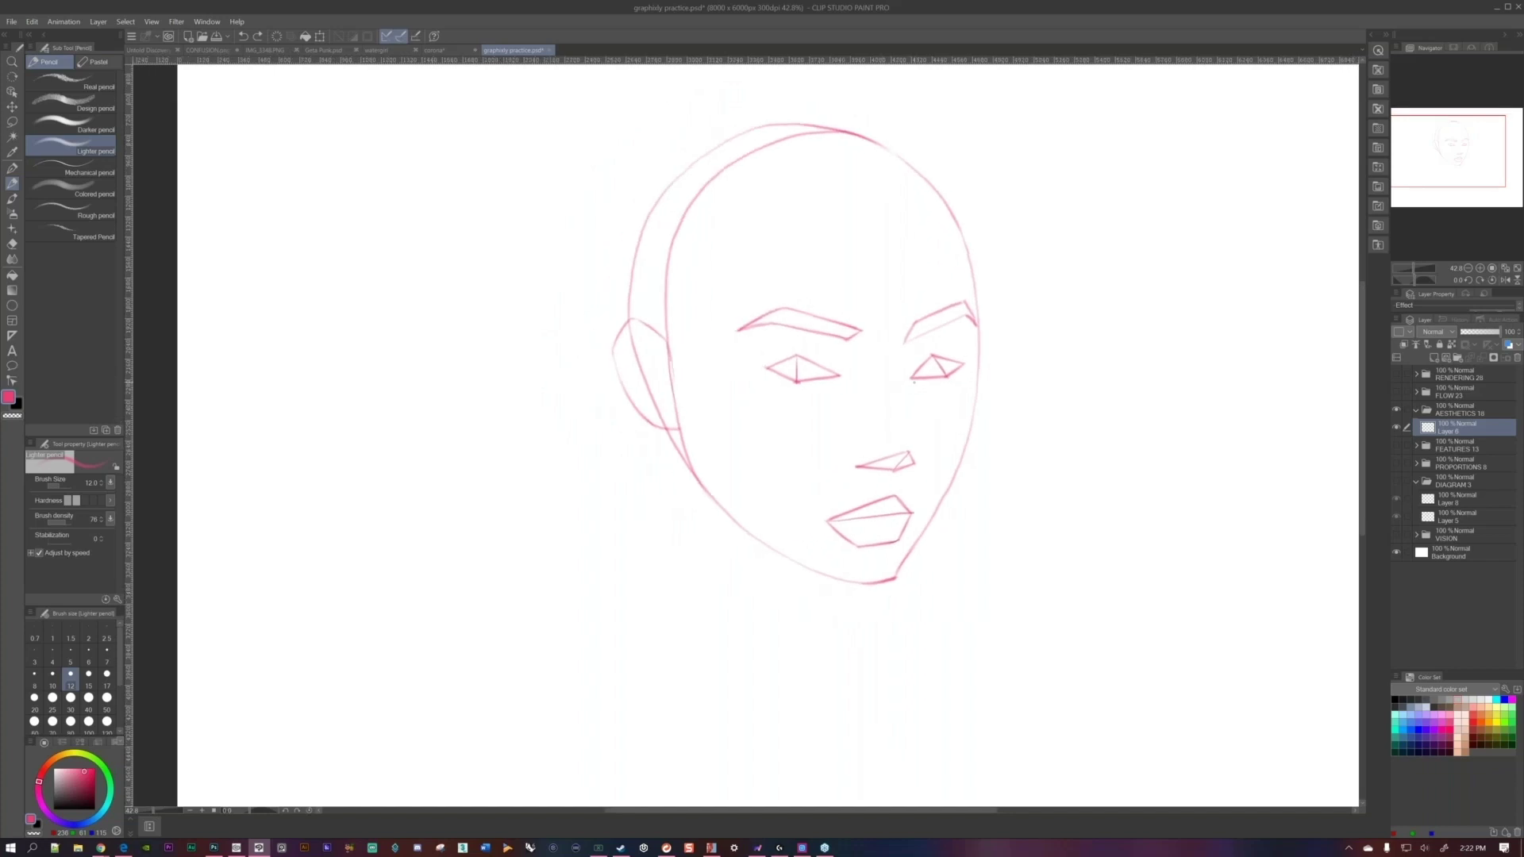
pyautogui.press('m')
pyautogui.moveTo(913, 437)
pyautogui.mouseDown()
pyautogui.moveTo(838, 464)
pyautogui.moveTo(841, 548)
pyautogui.moveTo(873, 560)
pyautogui.moveTo(917, 526)
pyautogui.moveTo(919, 439)
pyautogui.mouseUp()
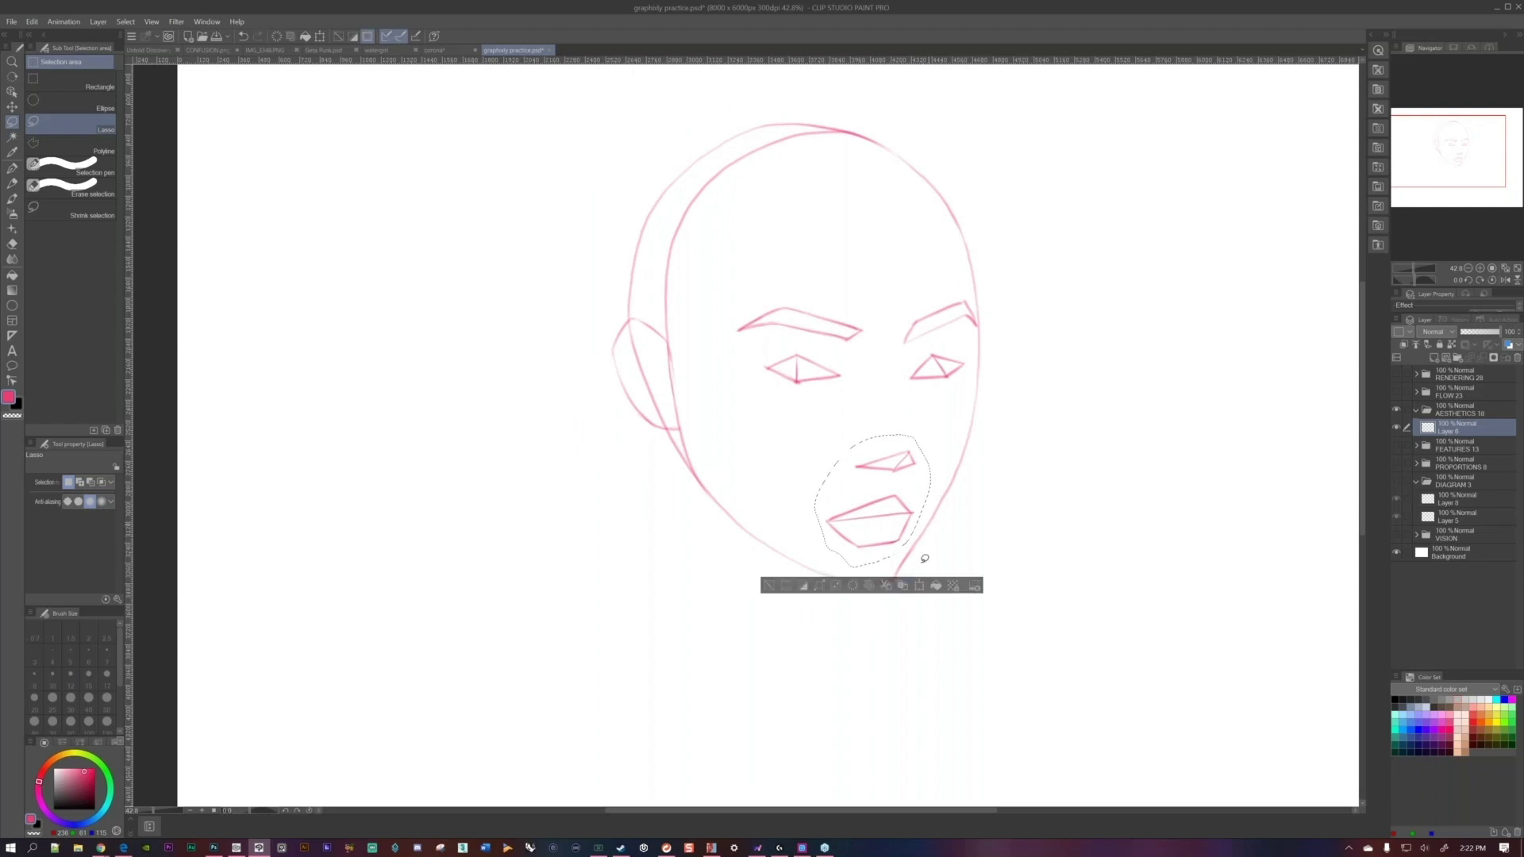
pyautogui.click(920, 586)
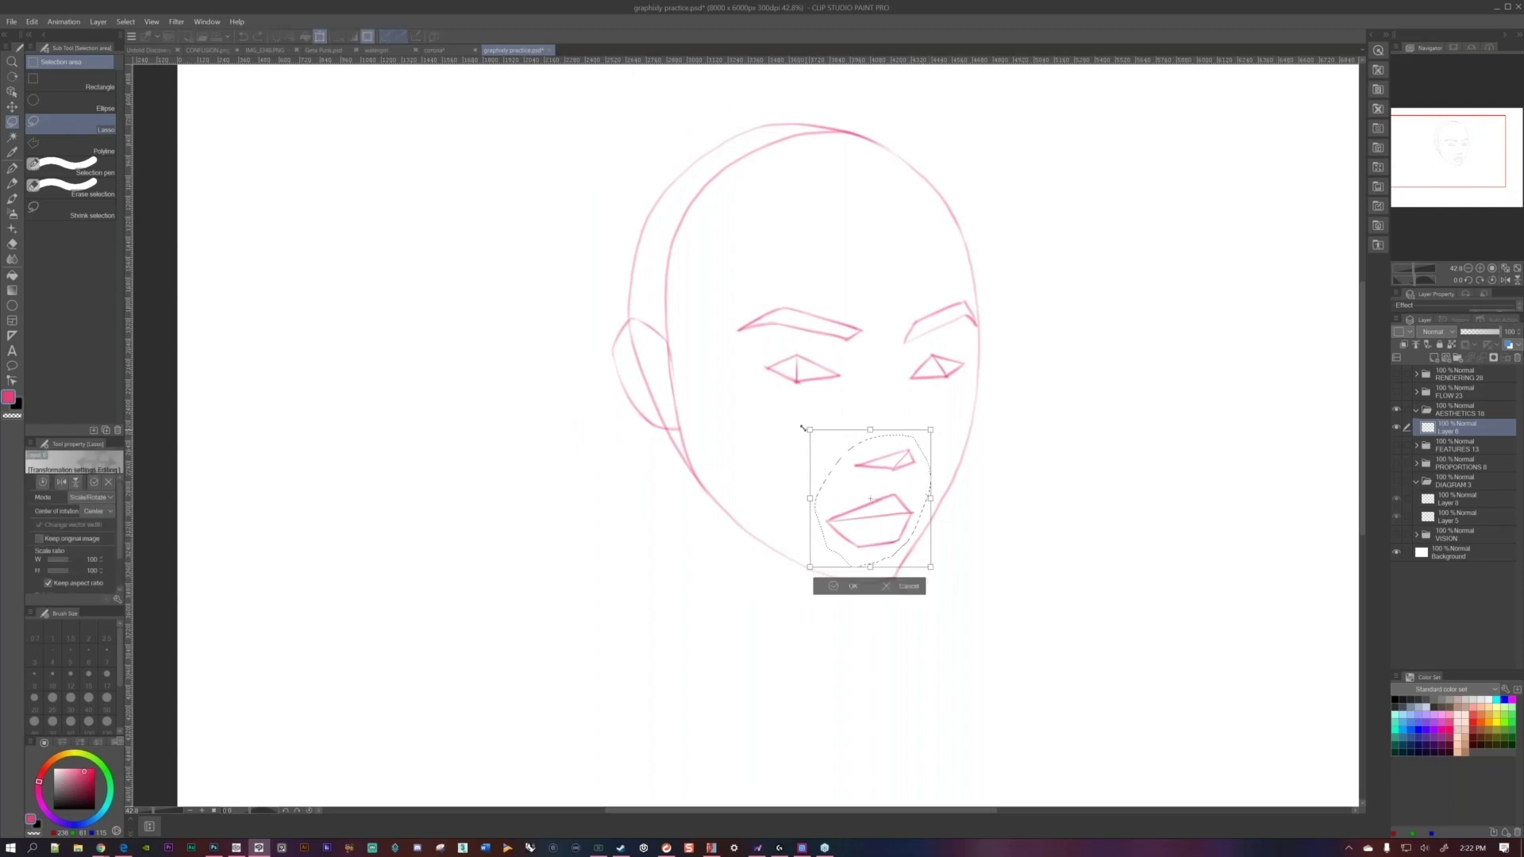
pyautogui.moveTo(805, 430); pyautogui.dragTo(798, 421)
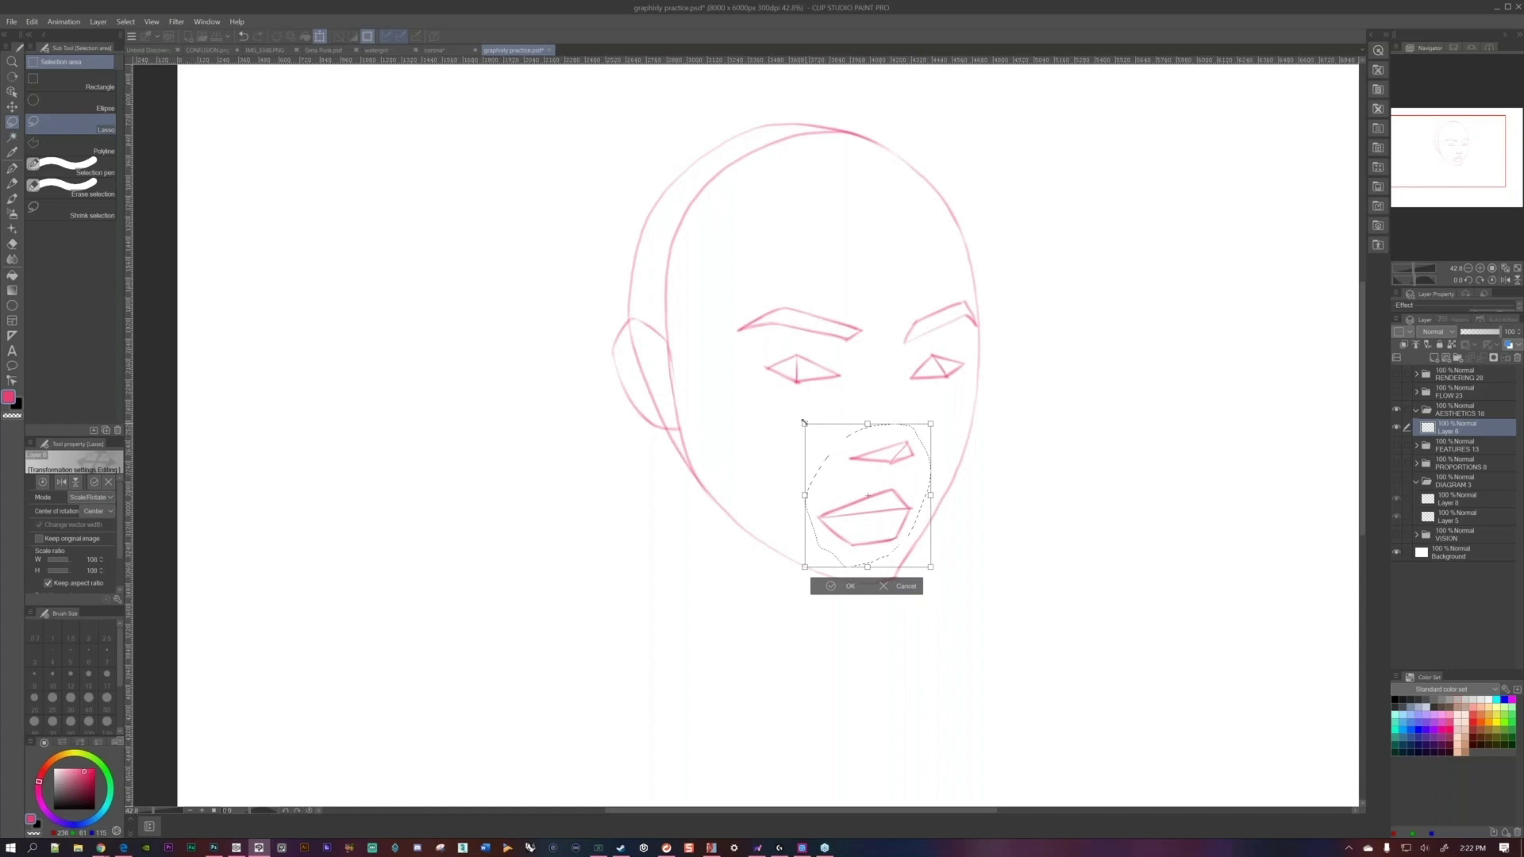
pyautogui.click(845, 587)
pyautogui.click(764, 586)
# Scale the nose and mouth down slightly toward the chin's far side.
pyautogui.scroll(-1, 818, 572)
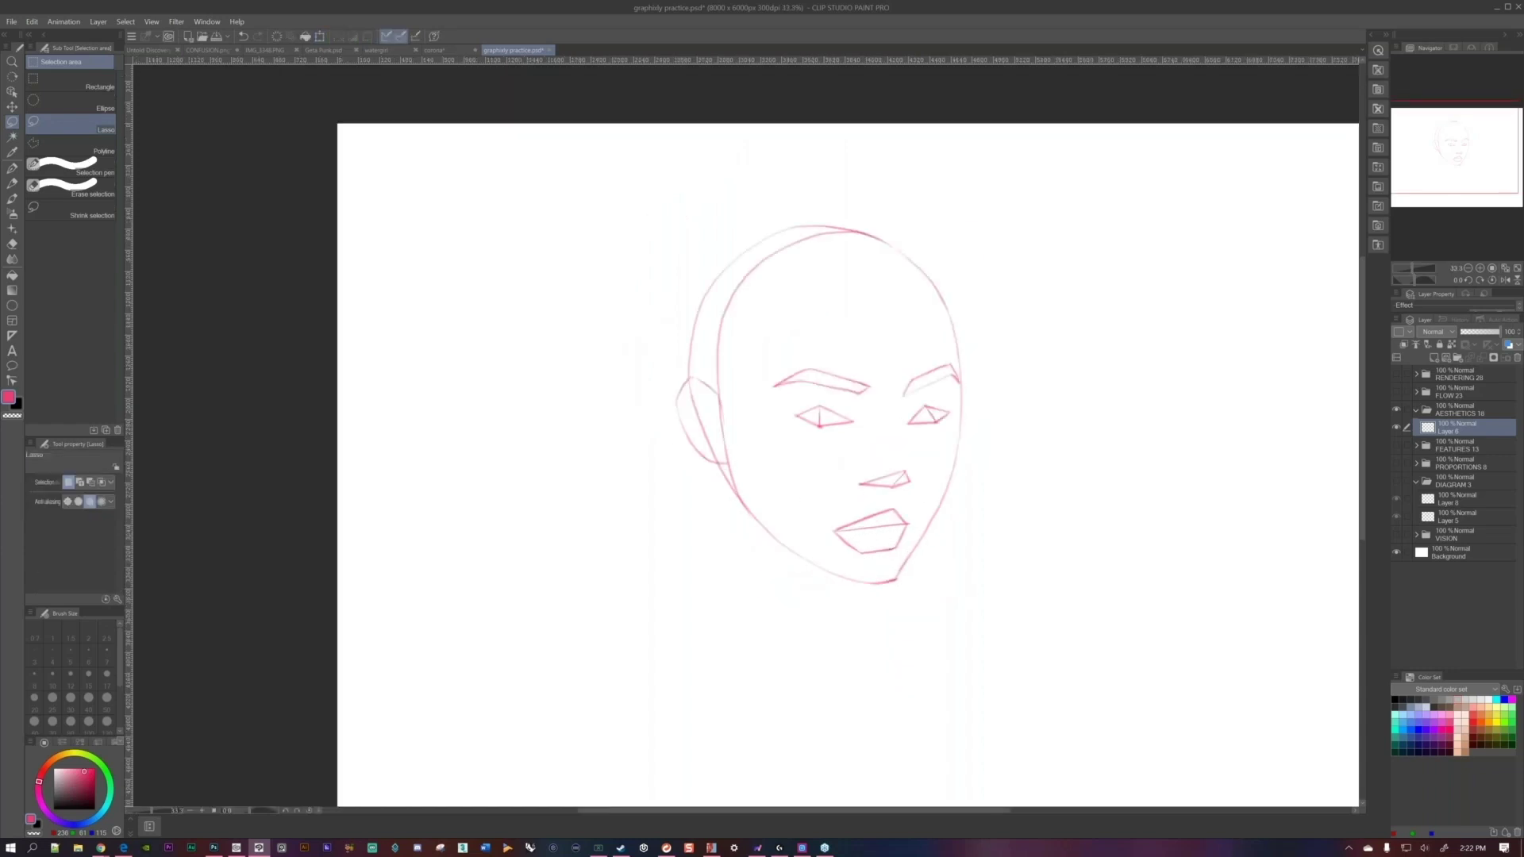
pyautogui.scroll(2, 912, 589)
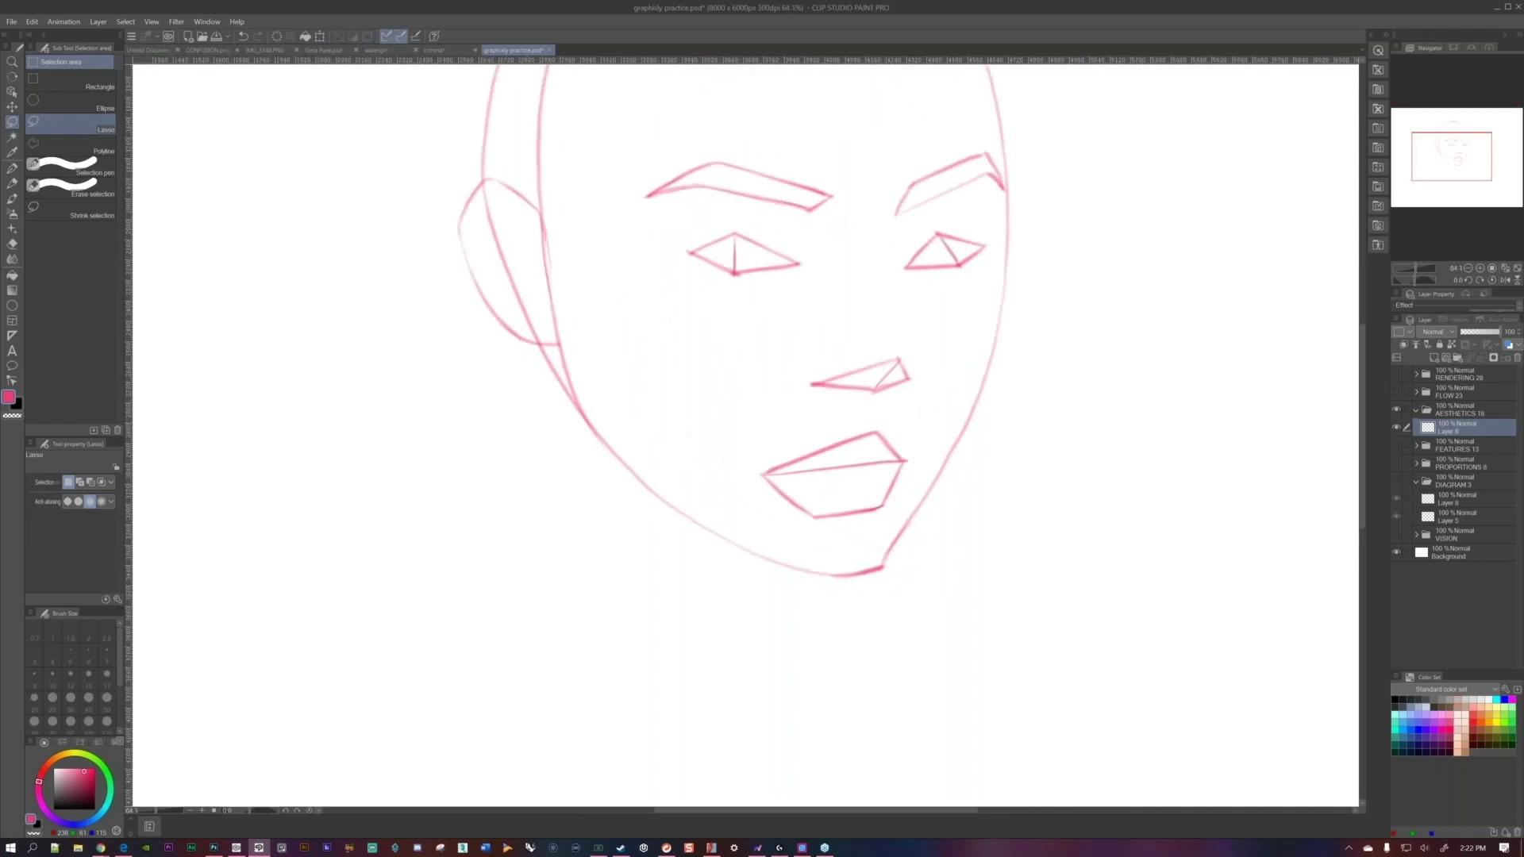
pyautogui.scroll(1, 742, 429)
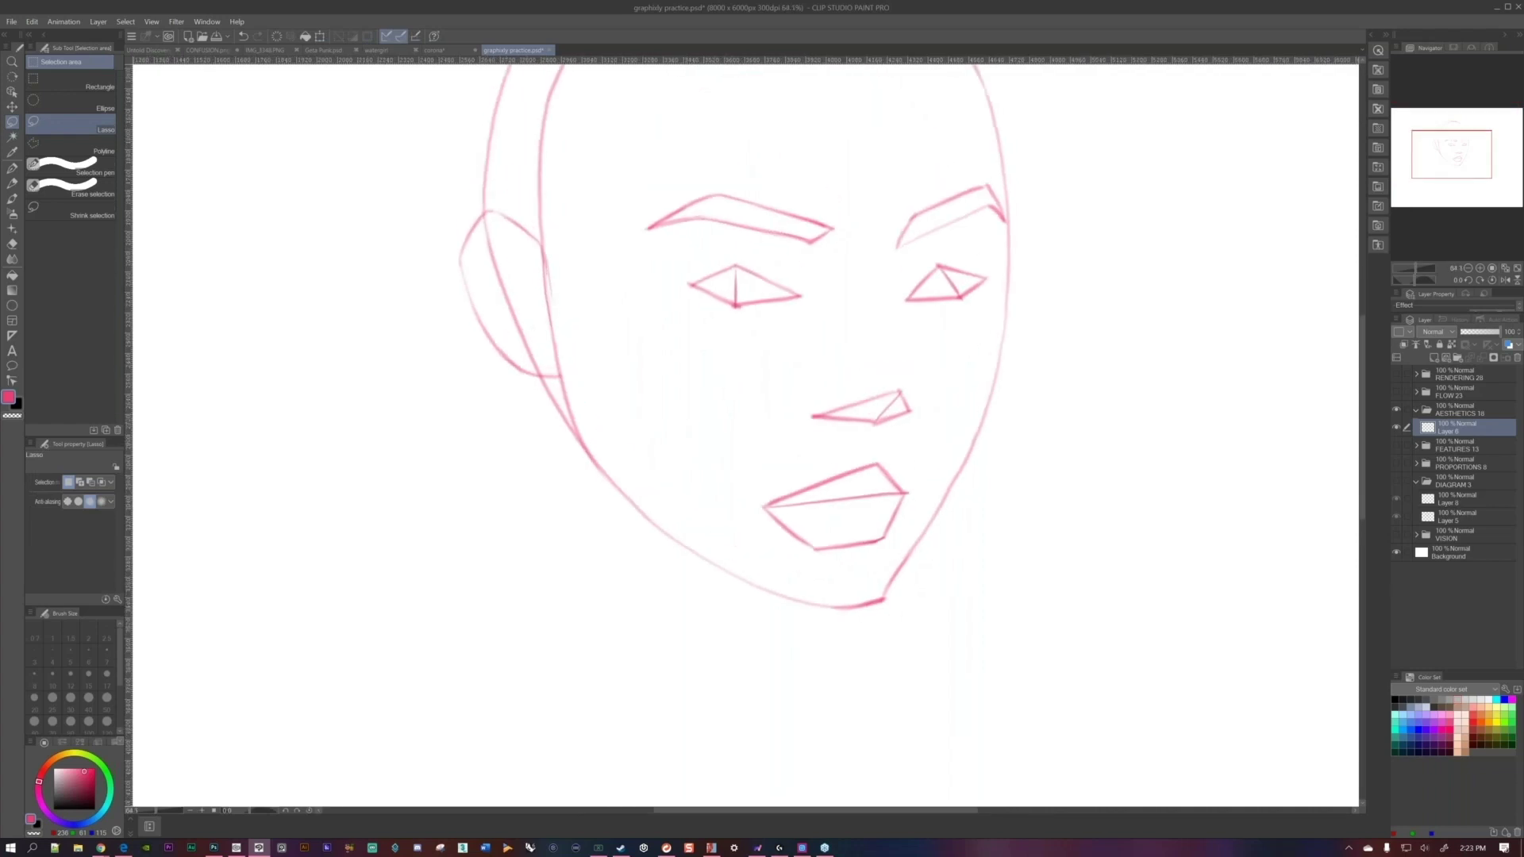
pyautogui.scroll(-1, 880, 568)
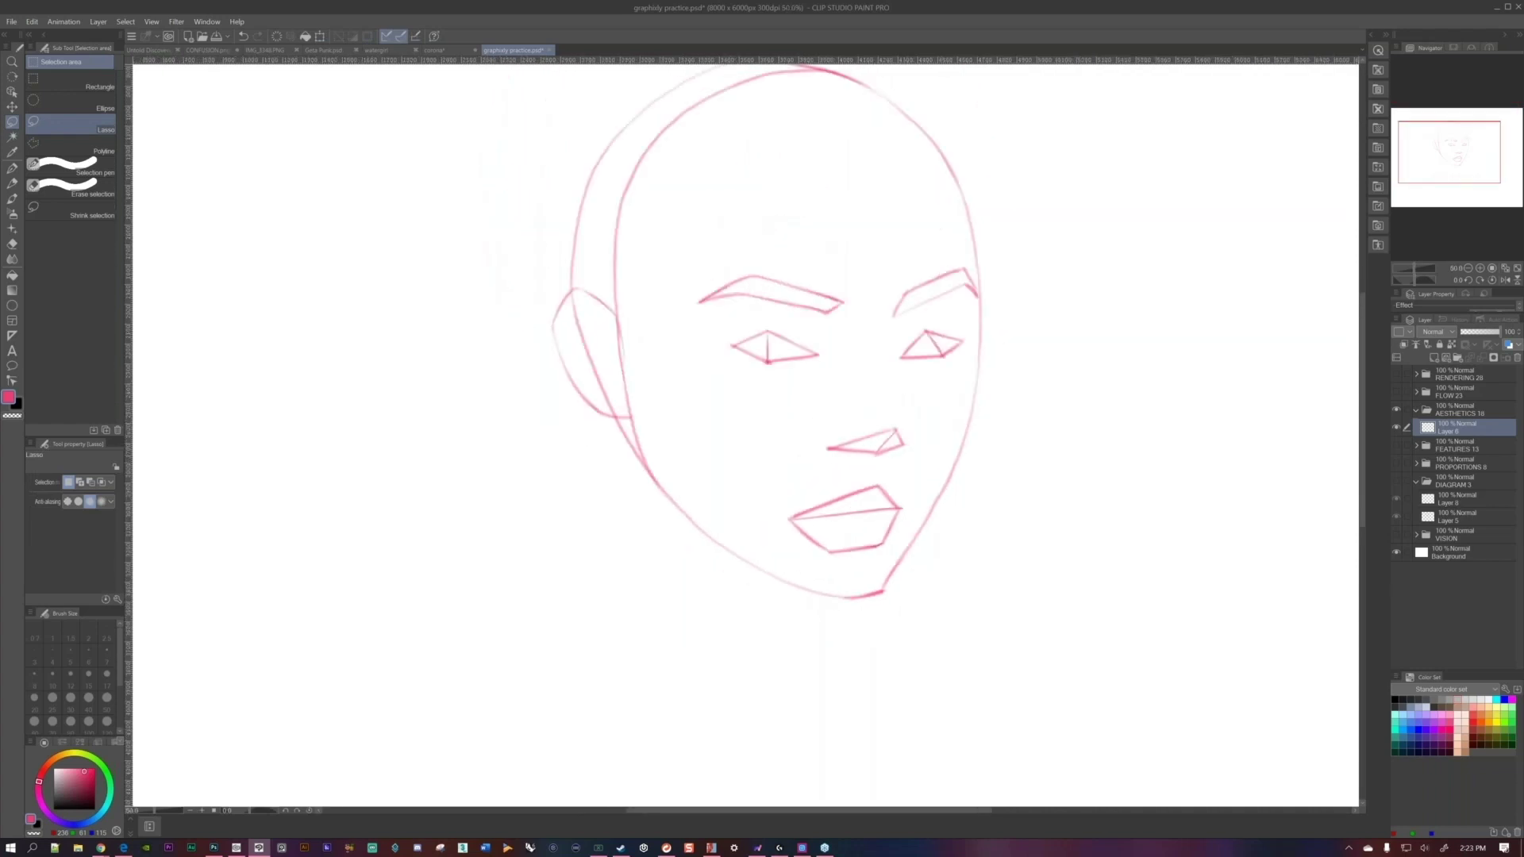
pyautogui.hotkey('ctrl', 't')
pyautogui.moveTo(788, 429); pyautogui.dragTo(802, 443)
pyautogui.press('Return')
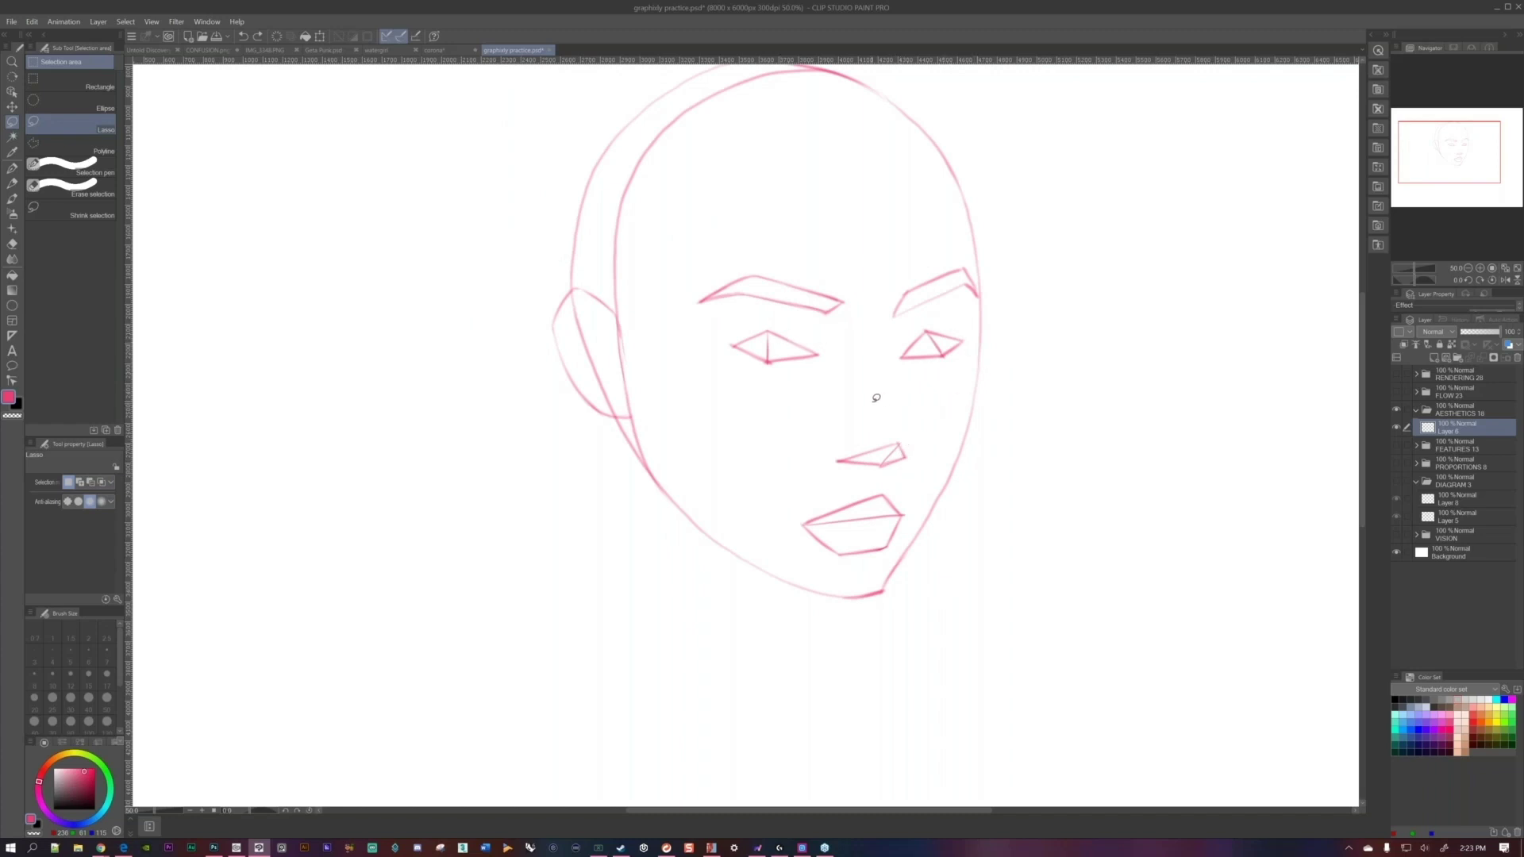
# Erase both eyes and eyebrows with the Soft eraser at size 200, leaving only faint traces.
pyautogui.moveTo(867, 495); pyautogui.dragTo(874, 527)
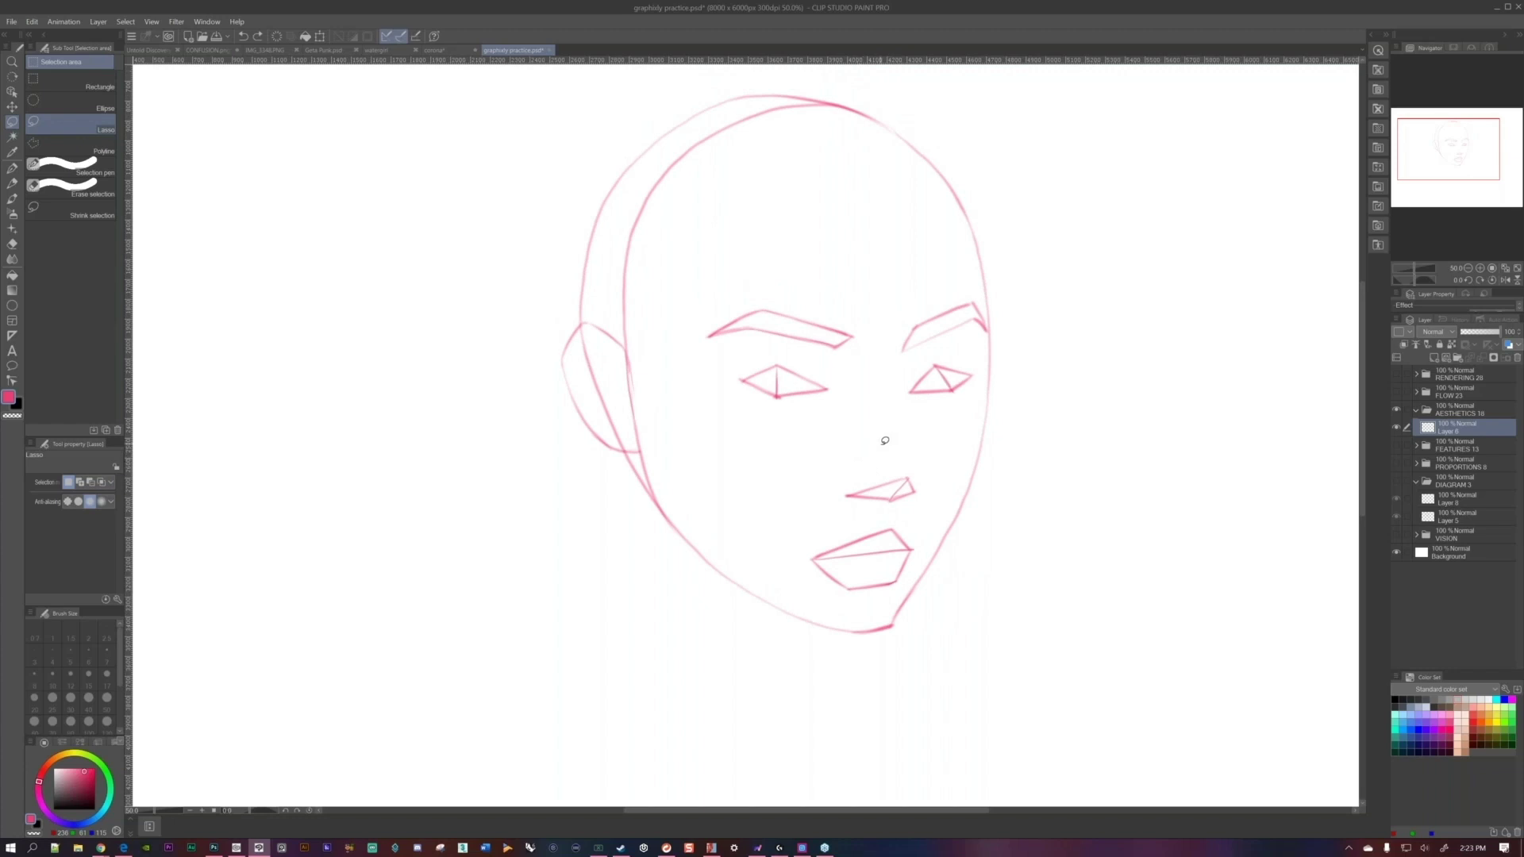
pyautogui.press('p')
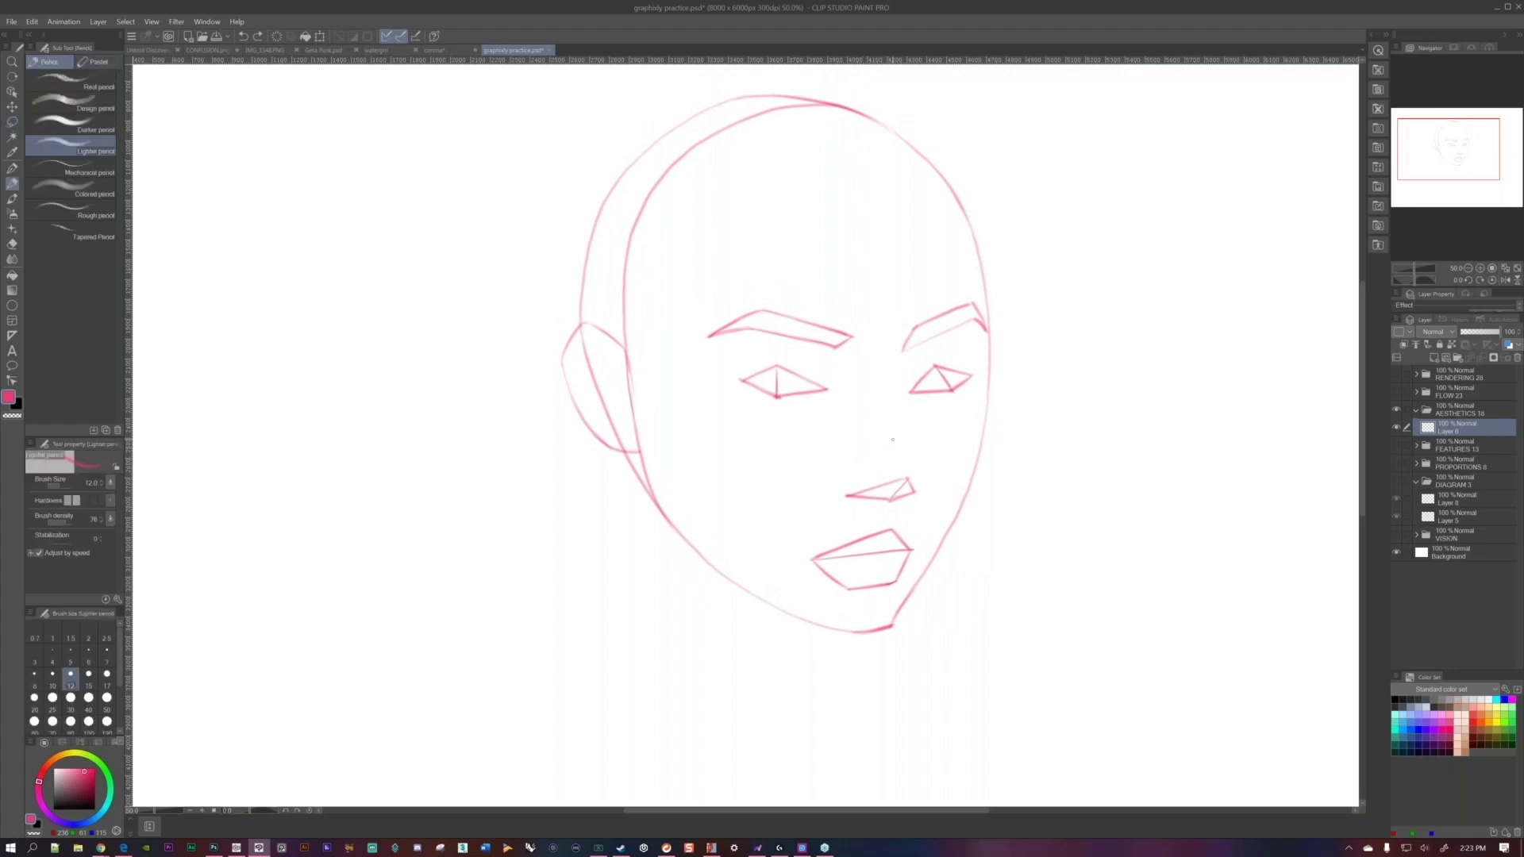
pyautogui.press('e')
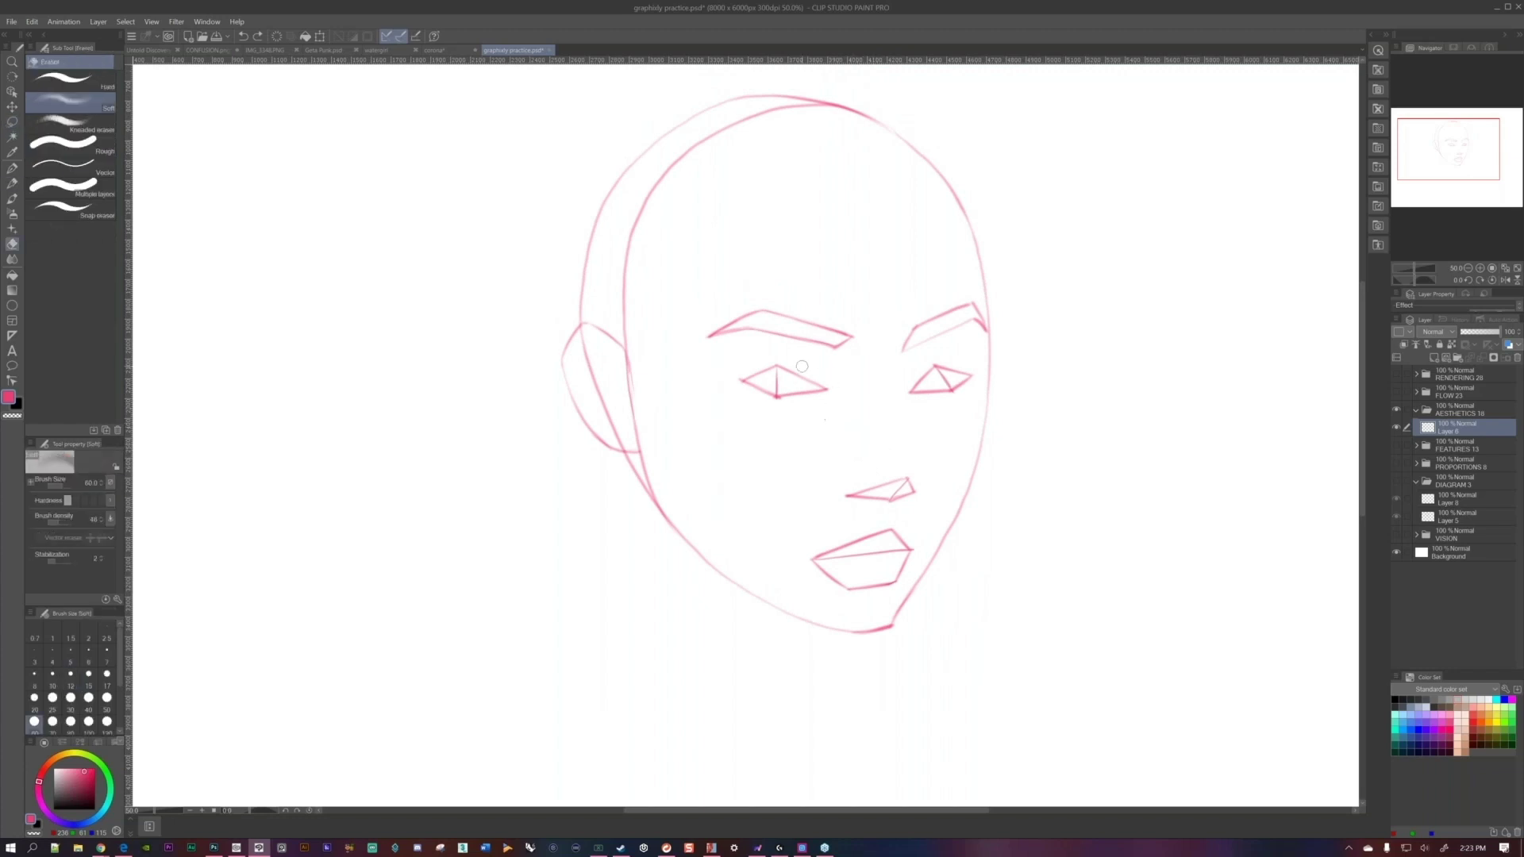
pyautogui.moveTo(803, 392)
pyautogui.mouseDown()
pyautogui.moveTo(760, 394)
pyautogui.moveTo(810, 395)
pyautogui.mouseUp()
pyautogui.moveTo(908, 392)
pyautogui.mouseDown()
pyautogui.moveTo(956, 370)
pyautogui.moveTo(917, 391)
pyautogui.moveTo(866, 359)
pyautogui.moveTo(718, 332)
pyautogui.moveTo(852, 348)
pyautogui.moveTo(697, 347)
pyautogui.moveTo(895, 338)
pyautogui.moveTo(952, 308)
pyautogui.moveTo(918, 349)
pyautogui.mouseUp()
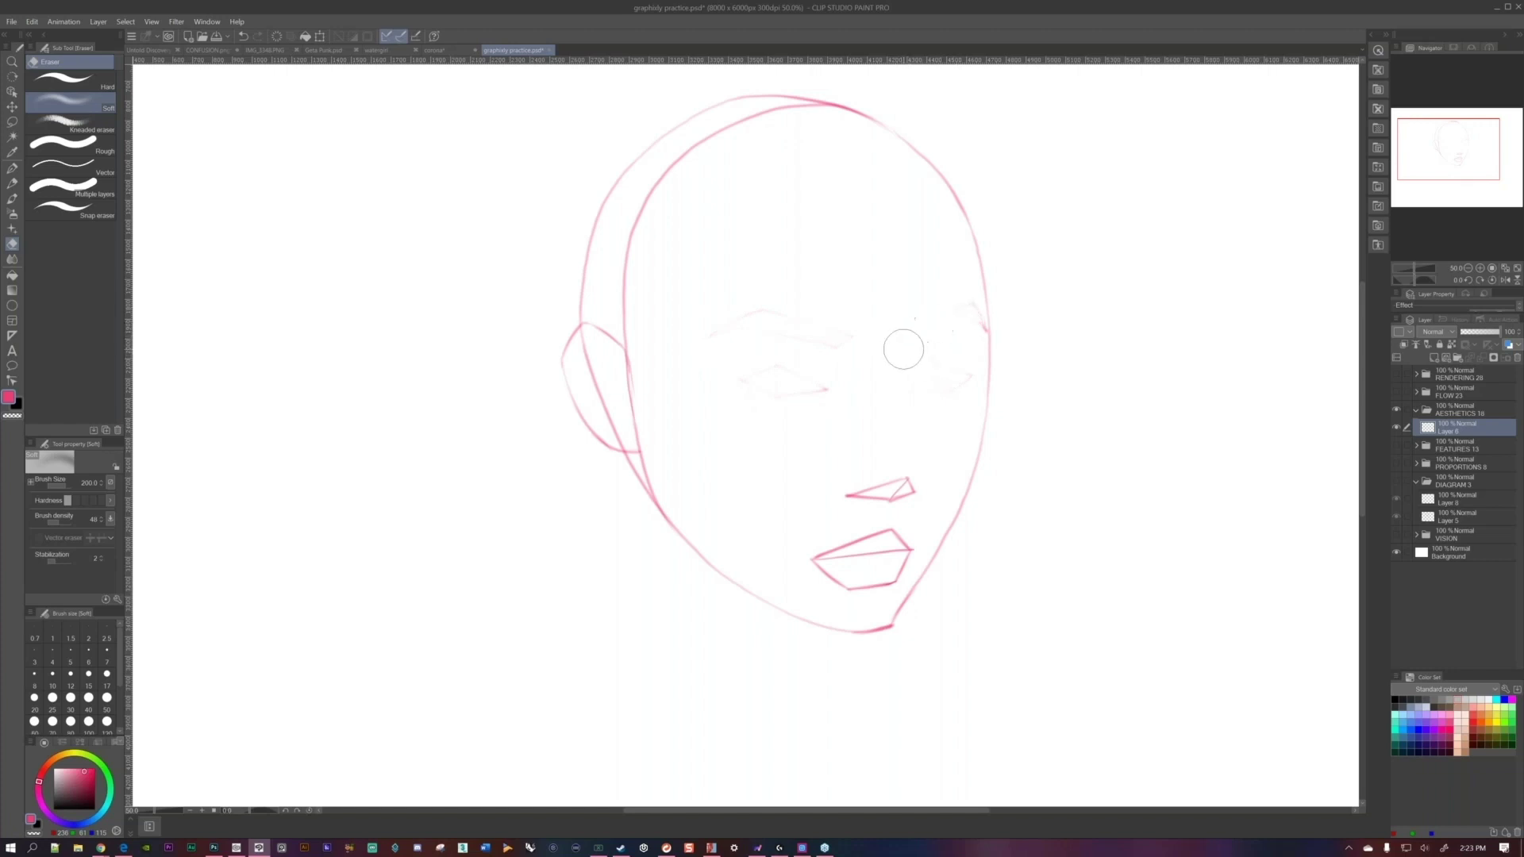
# Draw a large rounded near eye over the erased one with the Lighter pencil at size 20.
pyautogui.press('p')
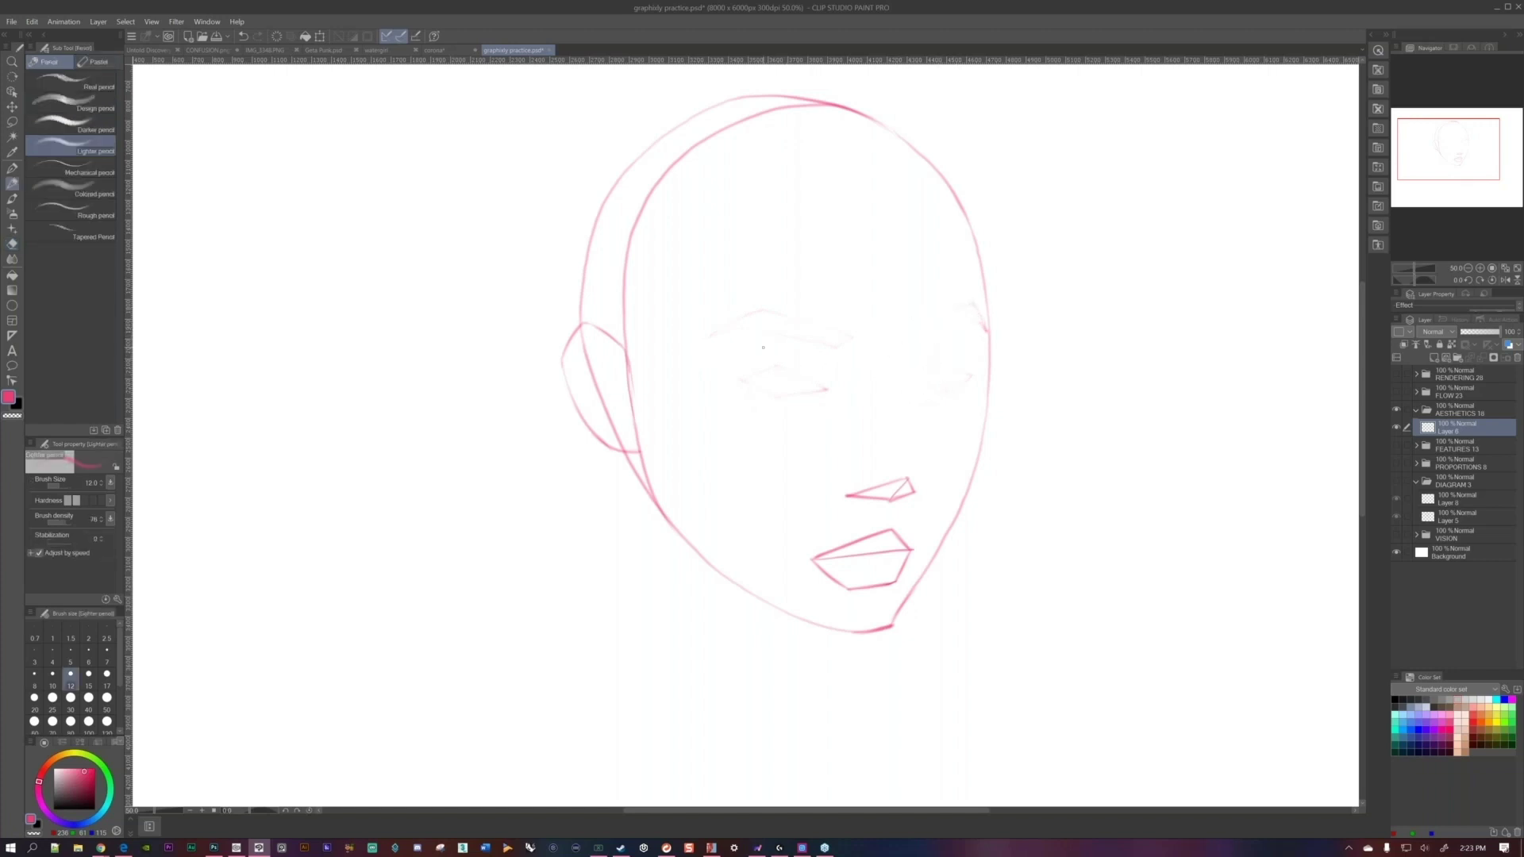
pyautogui.press(']')
pyautogui.press(']')
pyautogui.press(']')
pyautogui.moveTo(718, 352); pyautogui.dragTo(711, 387)
pyautogui.moveTo(728, 329)
pyautogui.mouseDown()
pyautogui.moveTo(790, 320)
pyautogui.moveTo(828, 394)
pyautogui.mouseUp()
pyautogui.moveTo(713, 387)
pyautogui.mouseDown()
pyautogui.moveTo(793, 406)
pyautogui.moveTo(827, 392)
pyautogui.moveTo(797, 406)
pyautogui.mouseUp()
pyautogui.moveTo(714, 346)
pyautogui.mouseDown()
pyautogui.moveTo(720, 395)
pyautogui.moveTo(721, 336)
pyautogui.moveTo(797, 338)
pyautogui.moveTo(712, 335)
pyautogui.moveTo(802, 336)
pyautogui.mouseUp()
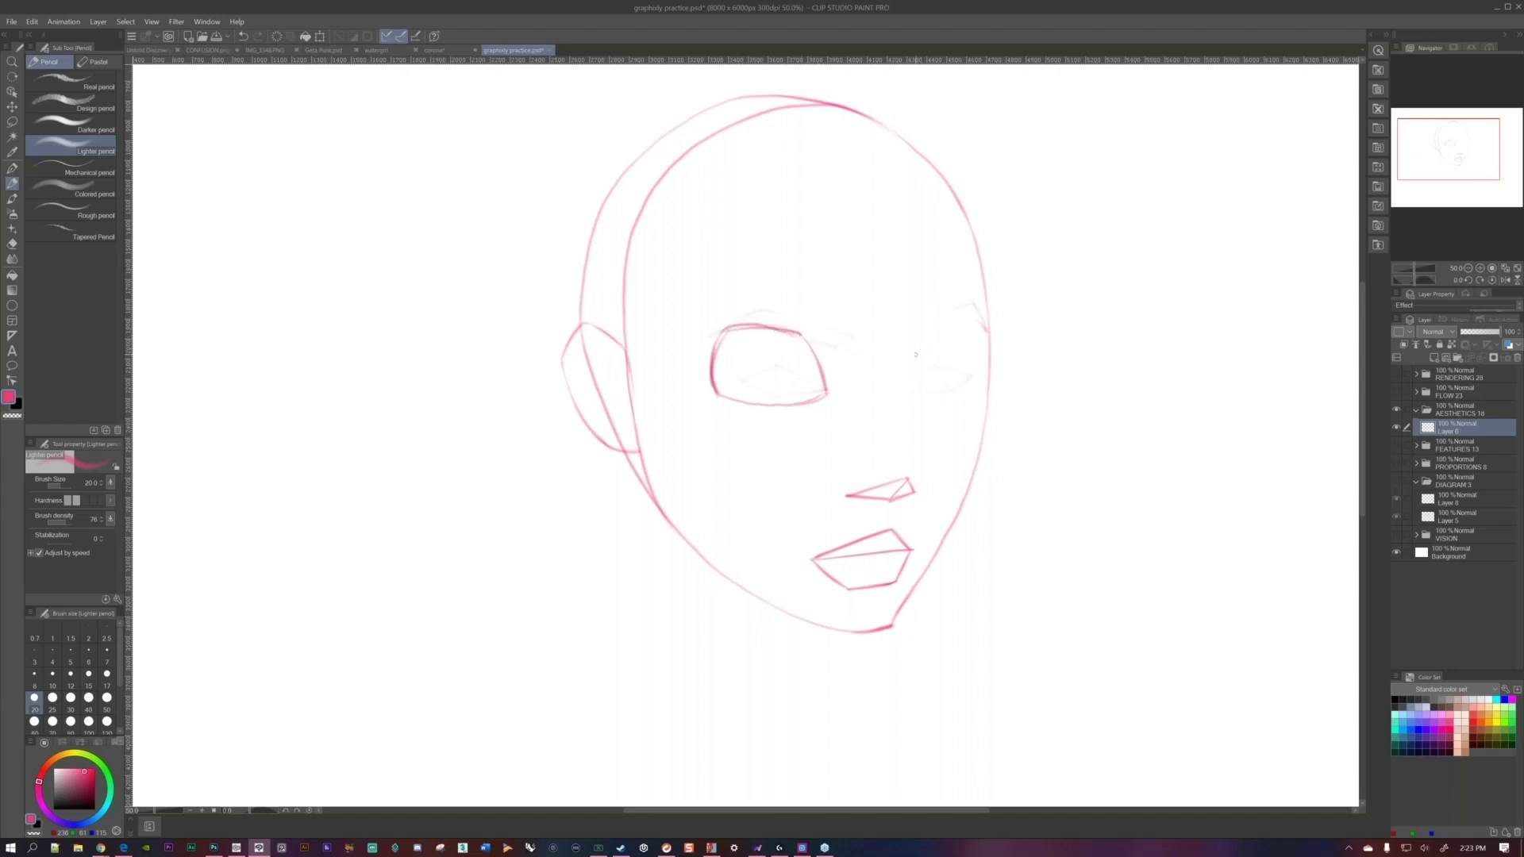
# Draw a matching large rounded far eye reaching the face's far edge, redoing strokes that do not fit.
pyautogui.moveTo(921, 337); pyautogui.dragTo(909, 394)
pyautogui.moveTo(923, 332)
pyautogui.mouseDown()
pyautogui.moveTo(977, 315)
pyautogui.moveTo(991, 335)
pyautogui.moveTo(986, 361)
pyautogui.moveTo(954, 380)
pyautogui.mouseUp()
pyautogui.hotkey('ctrl', 'z')
pyautogui.hotkey('ctrl', 'z')
pyautogui.moveTo(983, 316)
pyautogui.mouseDown()
pyautogui.moveTo(974, 372)
pyautogui.moveTo(913, 397)
pyautogui.moveTo(957, 389)
pyautogui.mouseUp()
pyautogui.hotkey('ctrl', 'z')
# Draw thin eyebrows high above both large eyes, replacing the first far brow attempt.
pyautogui.moveTo(984, 286); pyautogui.dragTo(917, 295)
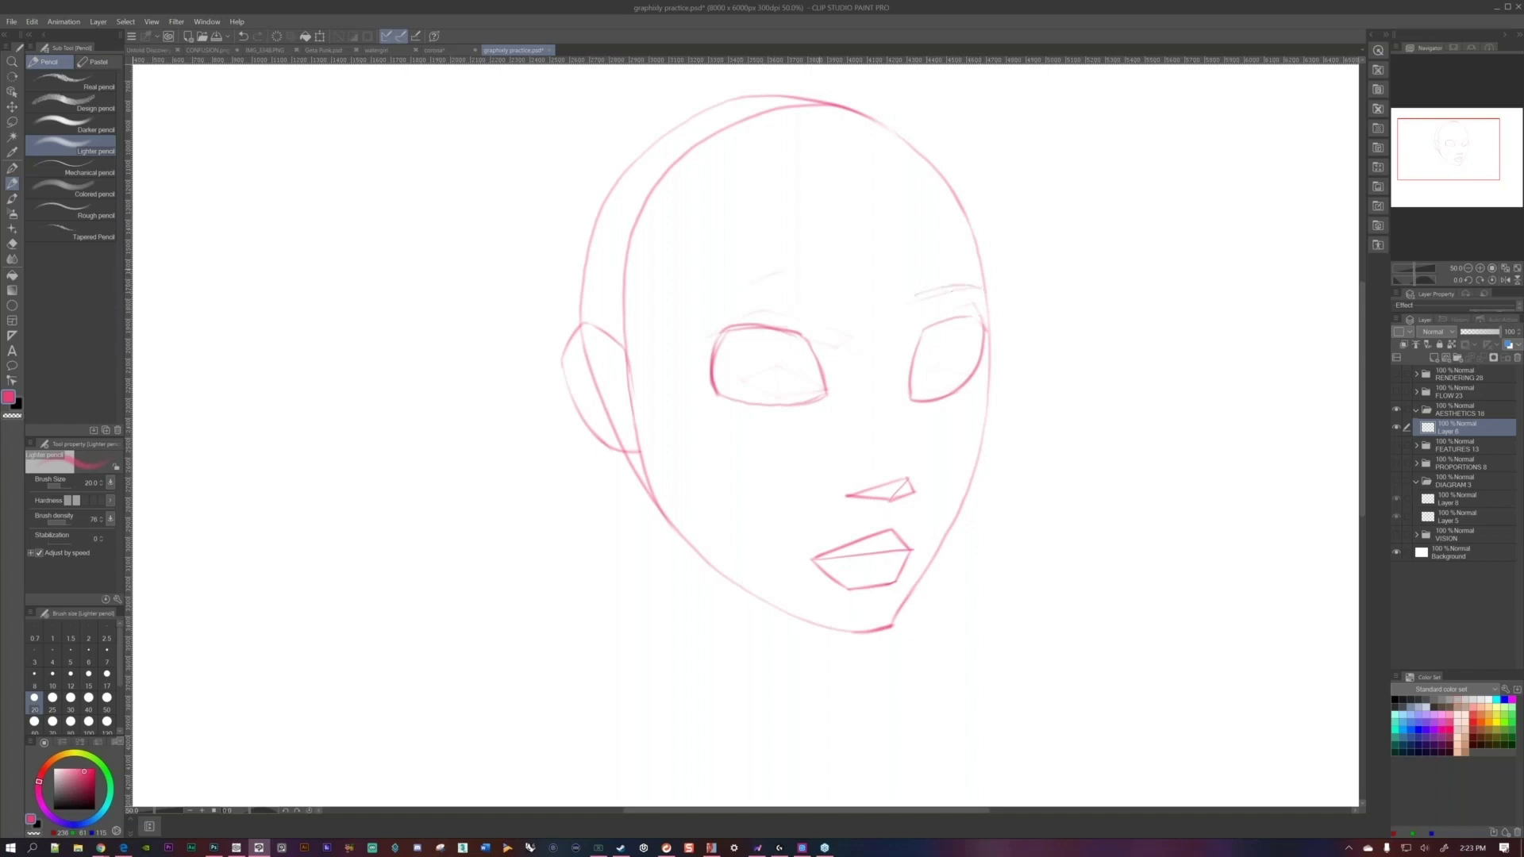
pyautogui.hotkey('ctrl', 'z')
pyautogui.moveTo(712, 265); pyautogui.dragTo(835, 283)
pyautogui.press('e')
pyautogui.moveTo(929, 290); pyautogui.dragTo(978, 269)
pyautogui.press('p')
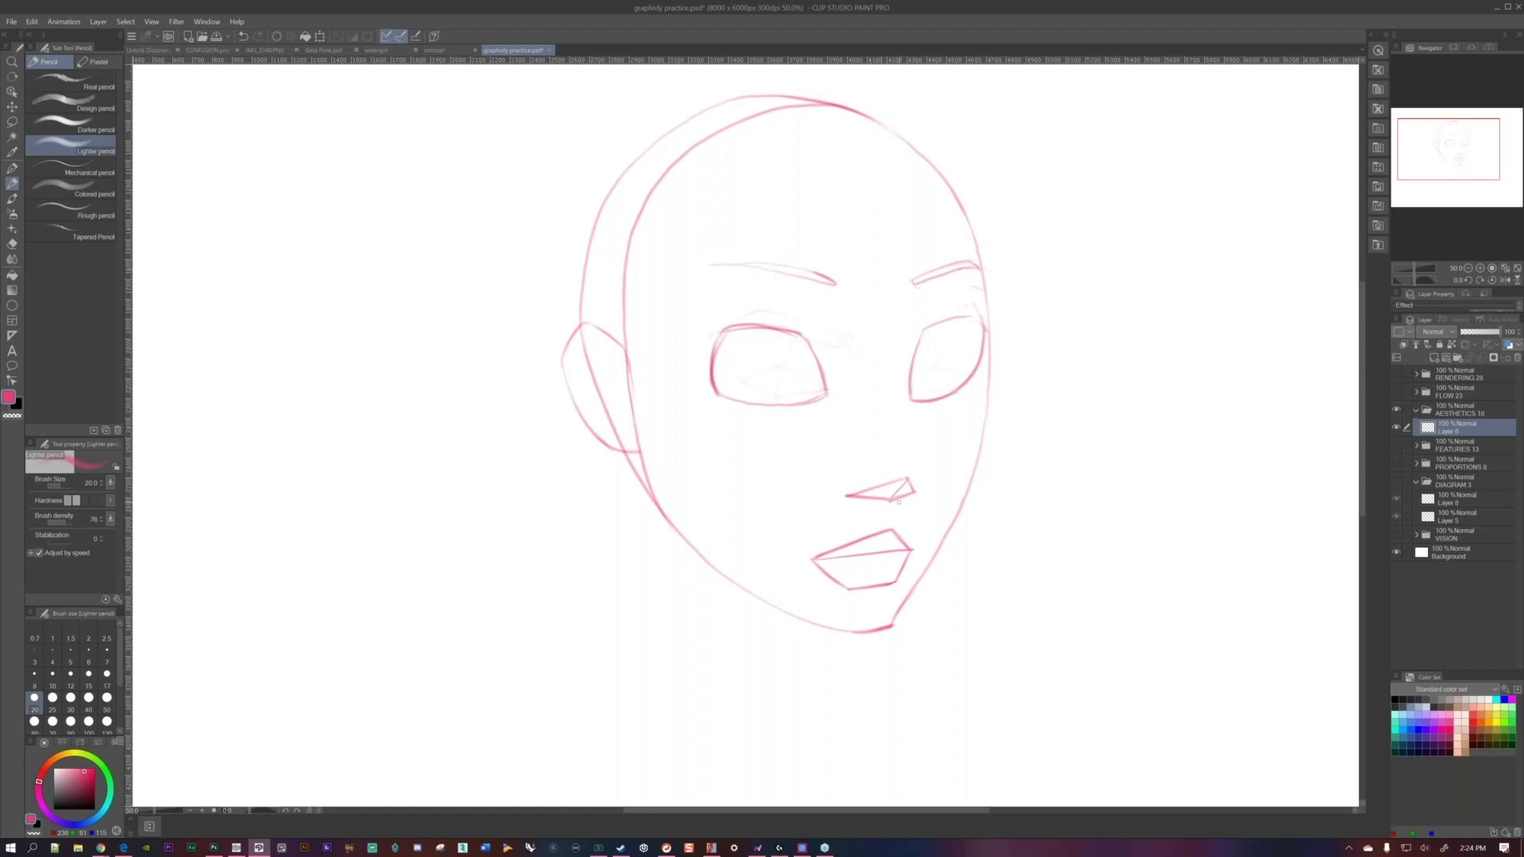
# Lasso the nose base, shrink it slightly, and deselect.
pyautogui.press('m')
pyautogui.moveTo(913, 453)
pyautogui.mouseDown()
pyautogui.moveTo(827, 483)
pyautogui.moveTo(897, 512)
pyautogui.moveTo(935, 457)
pyautogui.moveTo(914, 499)
pyautogui.mouseUp()
pyautogui.click(939, 534)
pyautogui.click(862, 540)
pyautogui.click(782, 541)
# Lasso the mouth, scale it down slightly, and deselect.
pyautogui.moveTo(873, 514)
pyautogui.mouseDown()
pyautogui.moveTo(819, 550)
pyautogui.moveTo(840, 601)
pyautogui.moveTo(886, 596)
pyautogui.moveTo(912, 519)
pyautogui.moveTo(897, 509)
pyautogui.moveTo(922, 519)
pyautogui.moveTo(902, 556)
pyautogui.mouseUp()
pyautogui.click(919, 624)
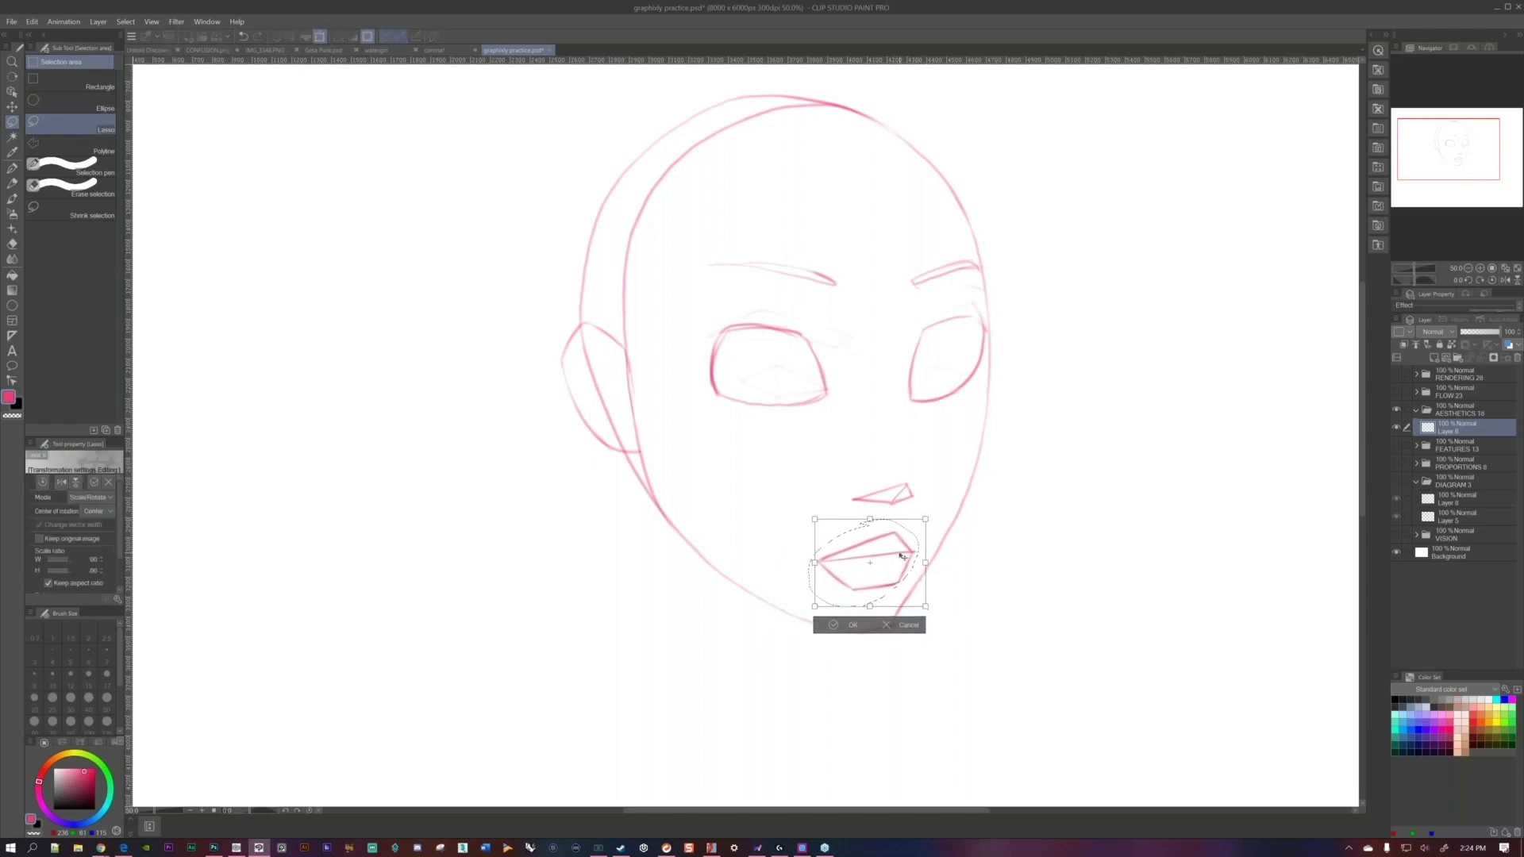
pyautogui.click(843, 625)
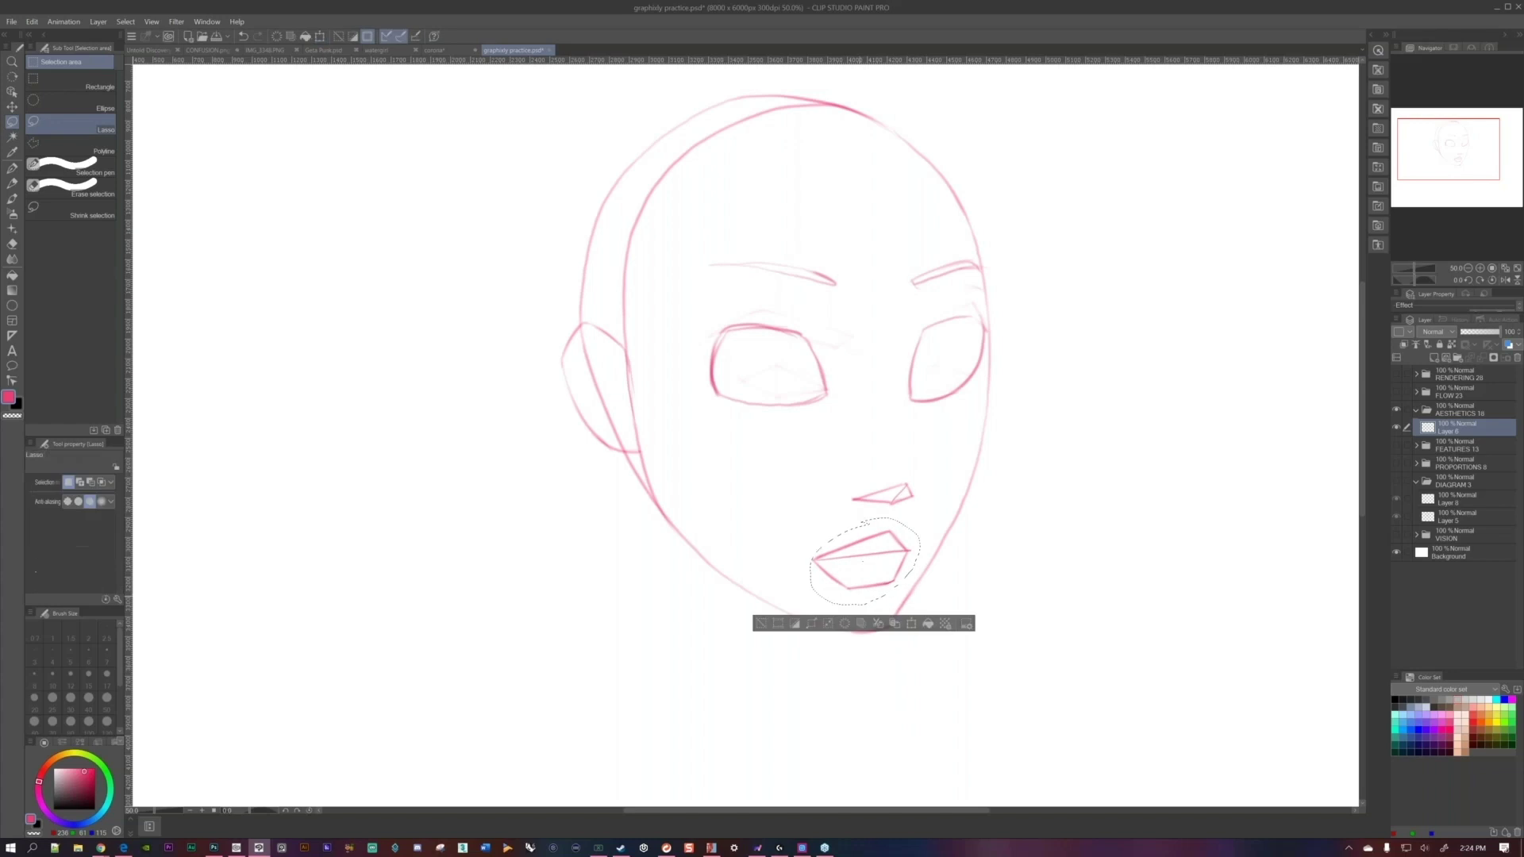
pyautogui.click(763, 626)
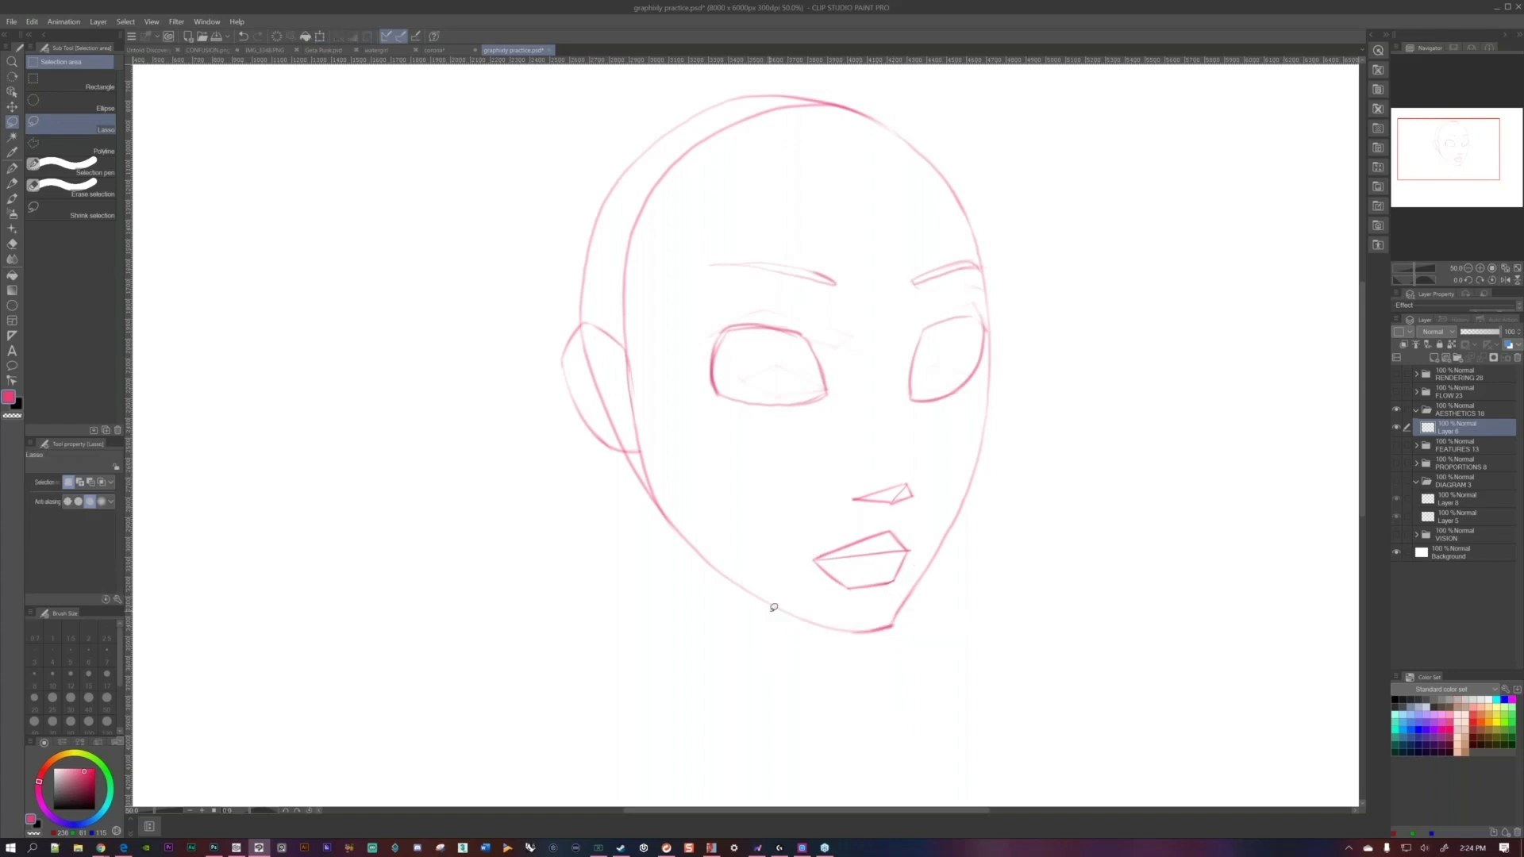
# Switch to Muscle Premium to view the skull reference beside the stylized face.
pyautogui.scroll(-2, 774, 607)
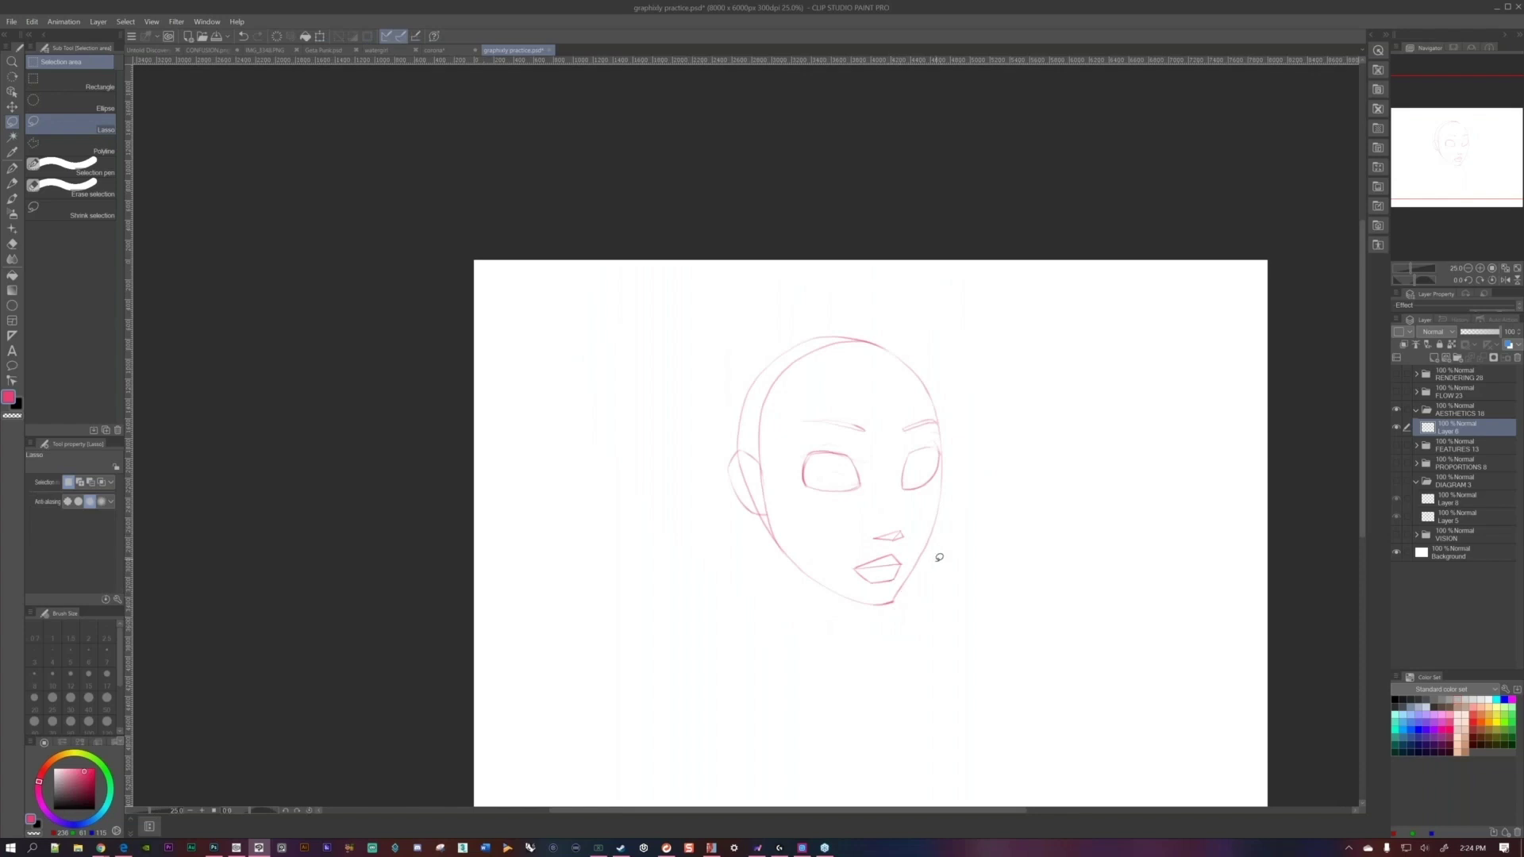
pyautogui.scroll(2, 949, 538)
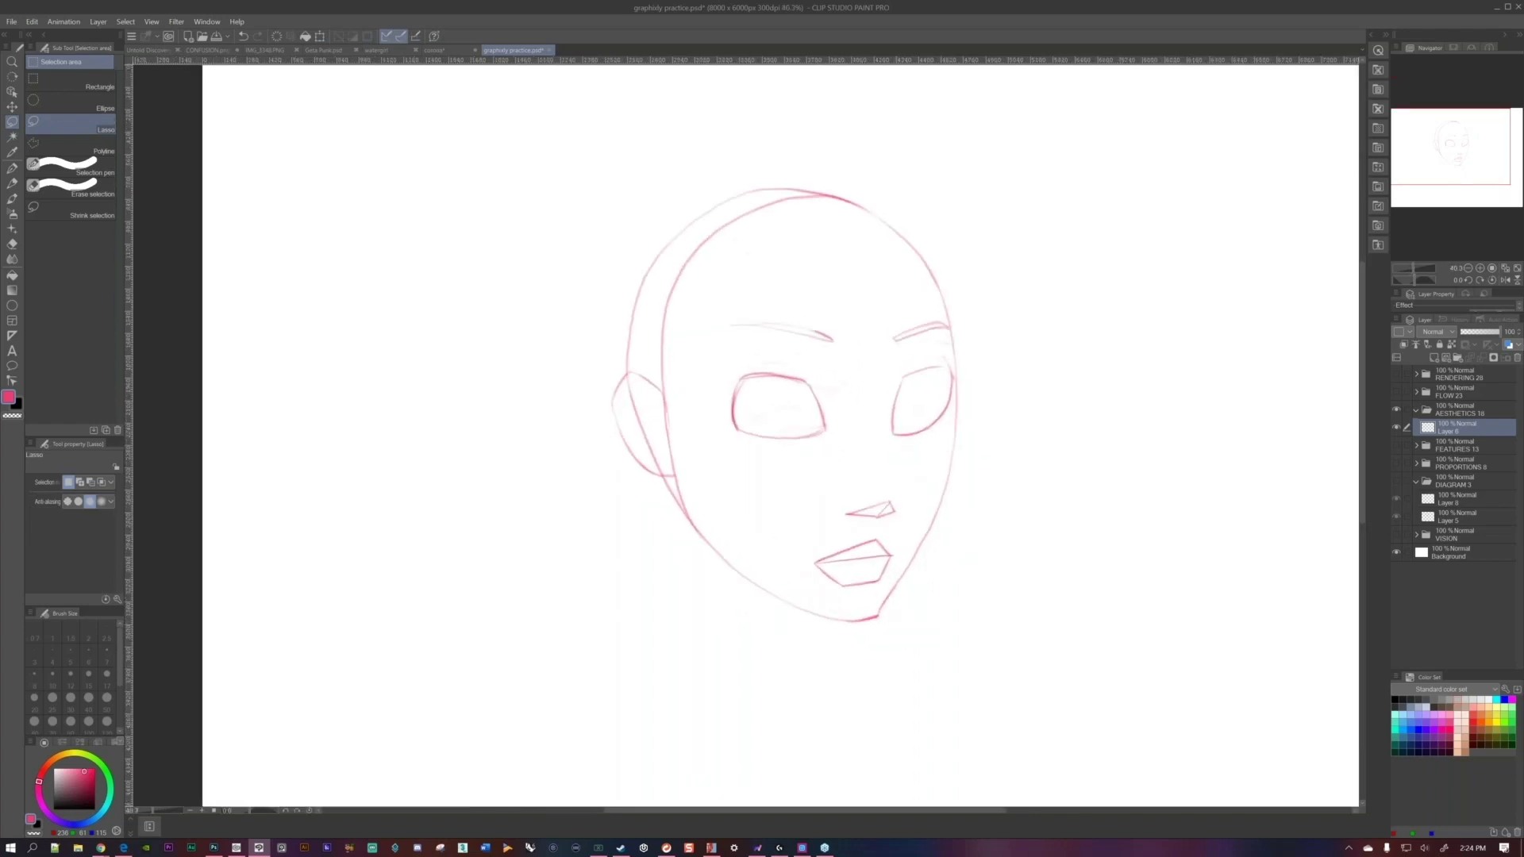
pyautogui.scroll(-1, 877, 488)
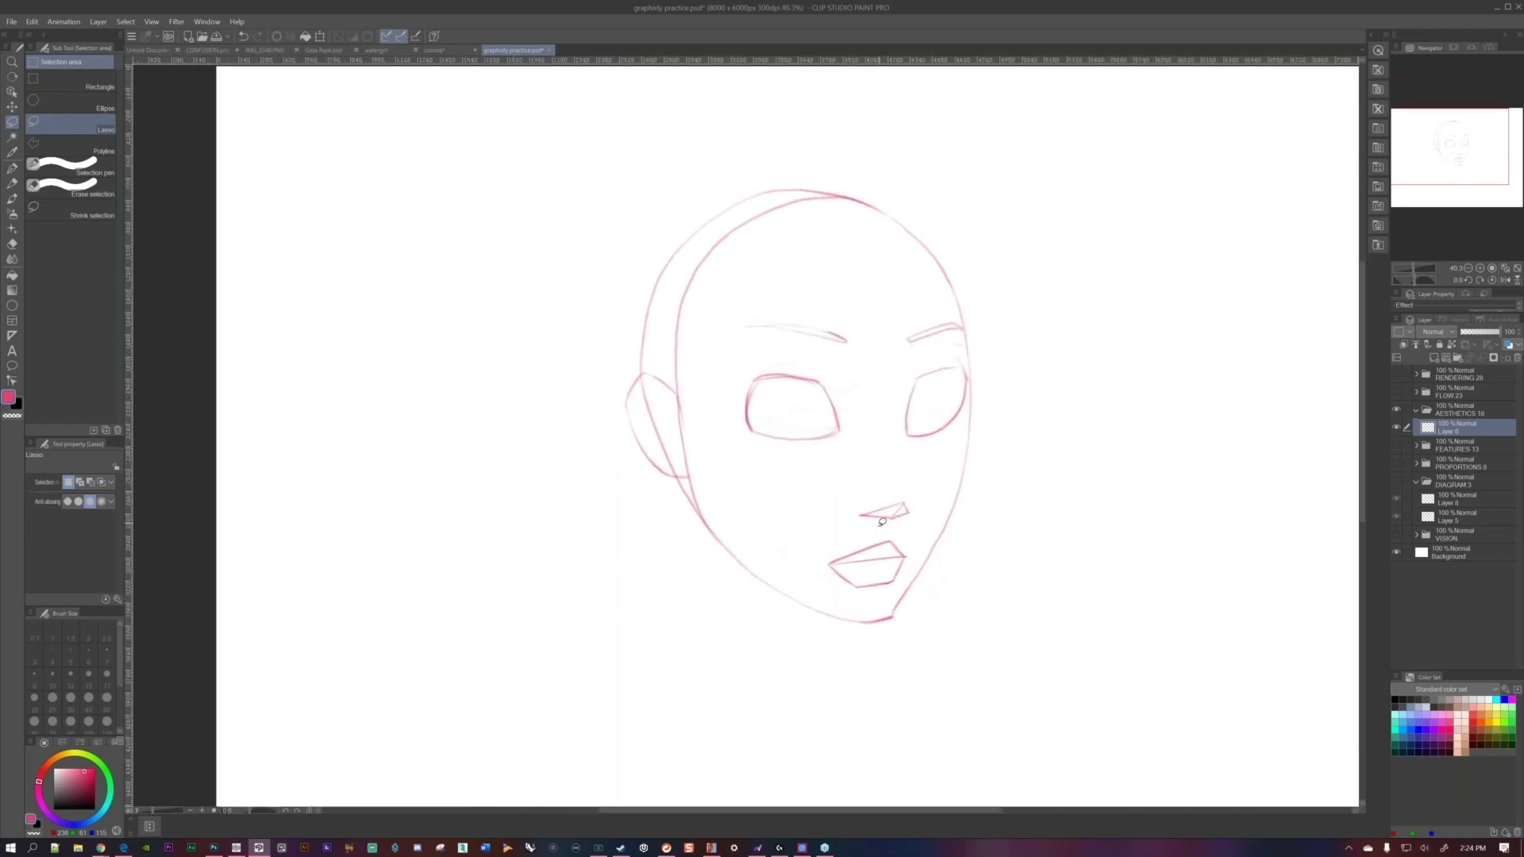
pyautogui.click(712, 848)
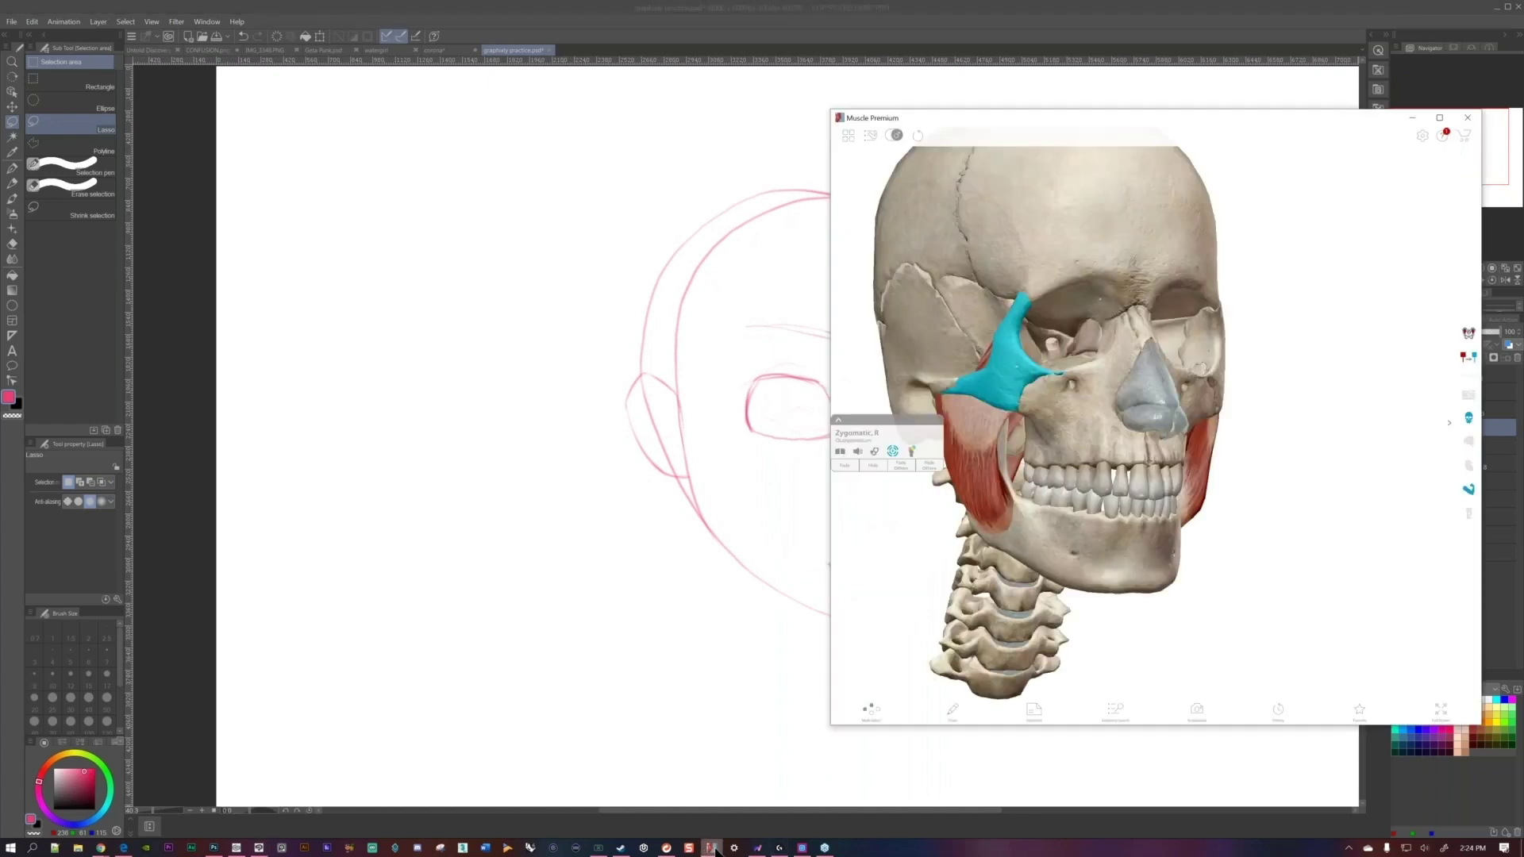
# Return to Clip Studio Paint, hide the AESTHETICS folder, and show and expand the FLOW folder with its two reference portraits.
pyautogui.click(713, 848)
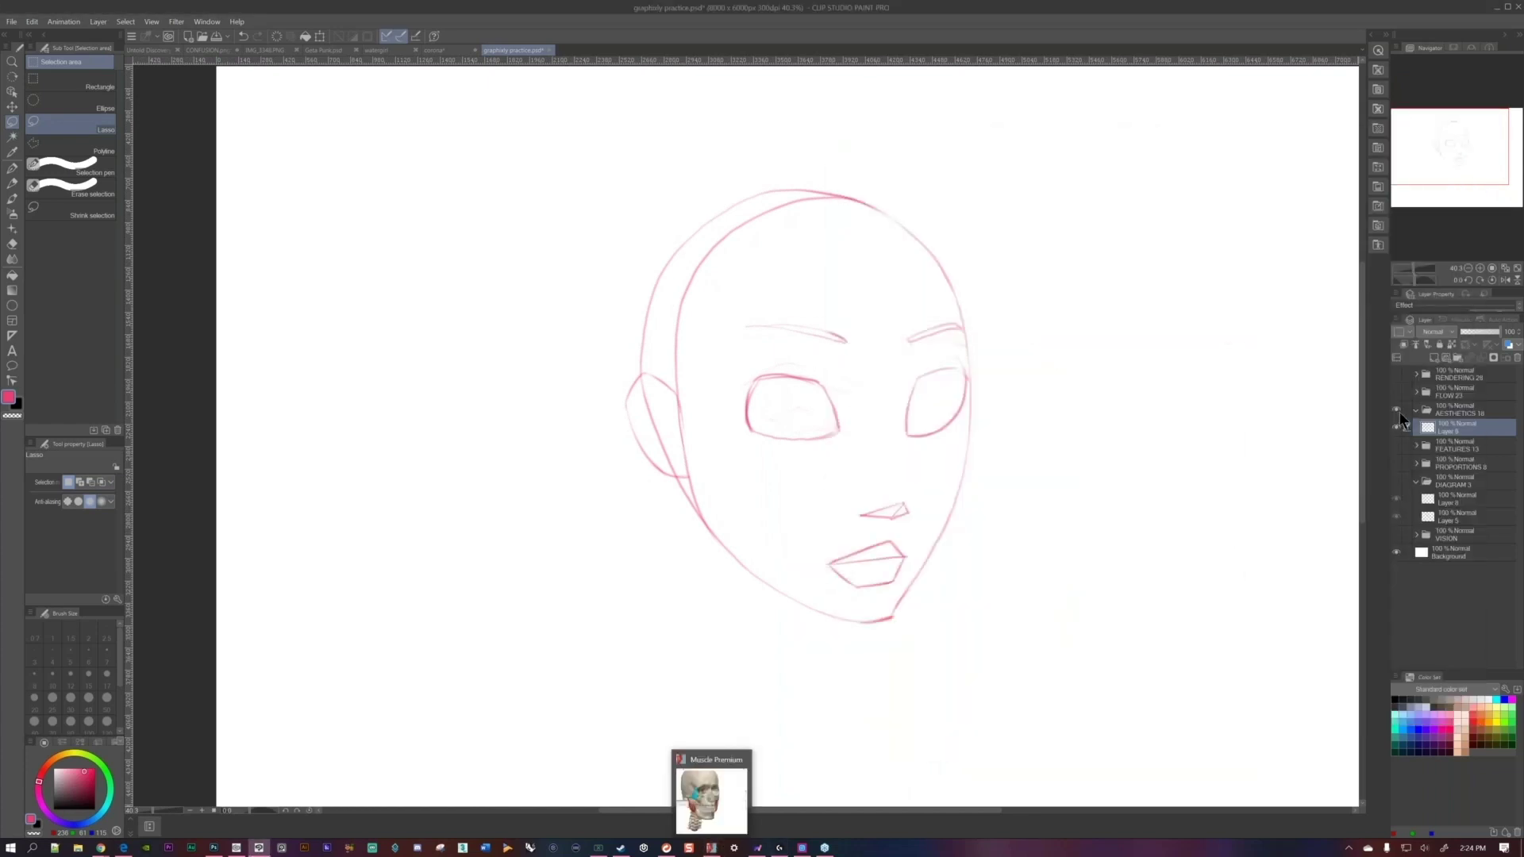
pyautogui.click(1399, 413)
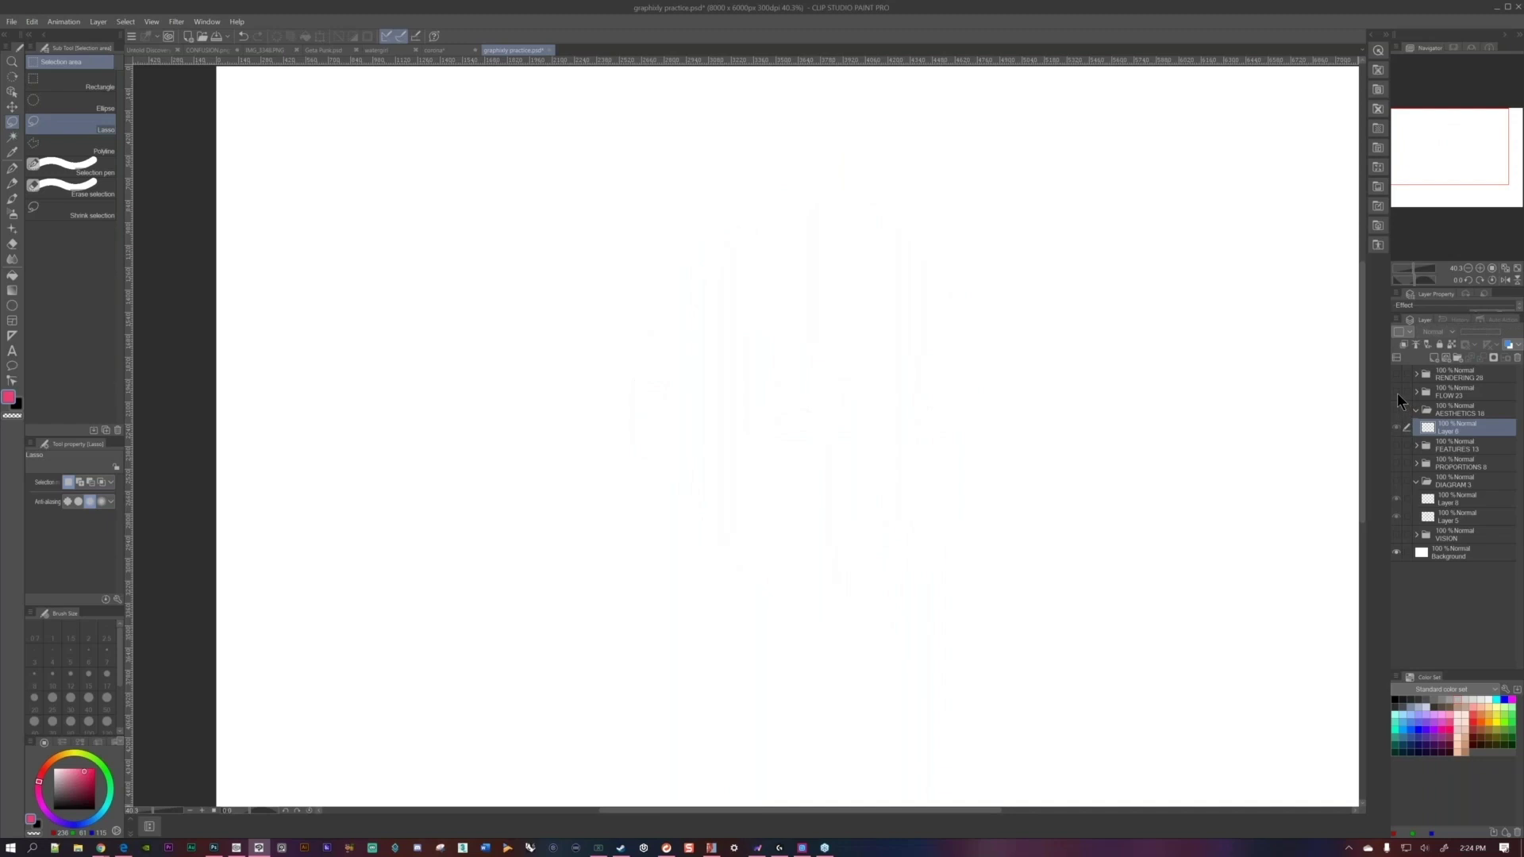
pyautogui.click(1397, 391)
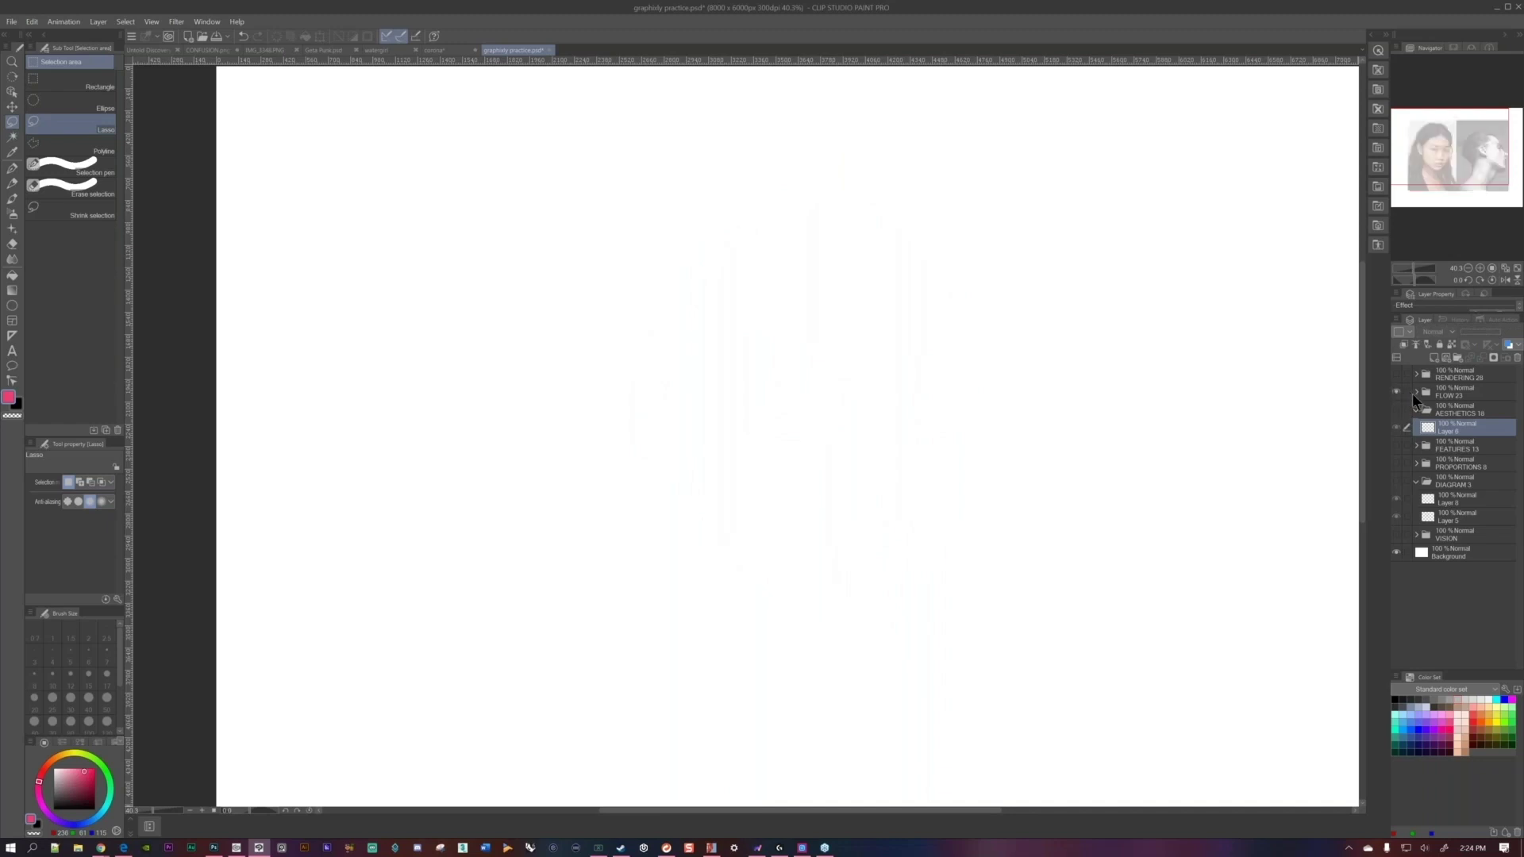
pyautogui.click(1417, 392)
pyautogui.scroll(-2, 743, 433)
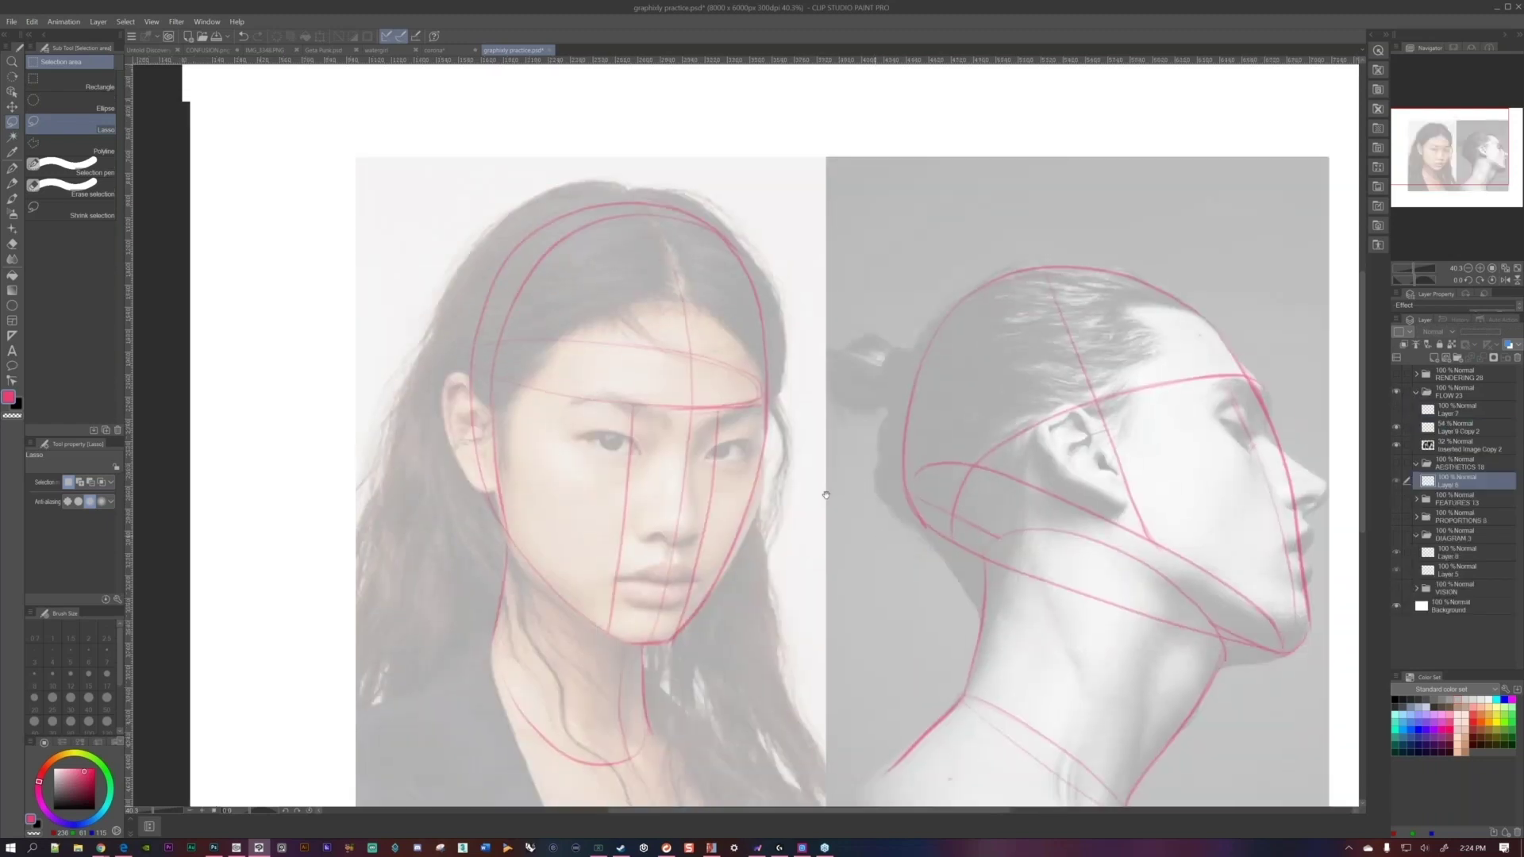
# Show and select Layer 7 in the FLOW folder, overlaying the blue contour lines on both faces.
pyautogui.click(1397, 408)
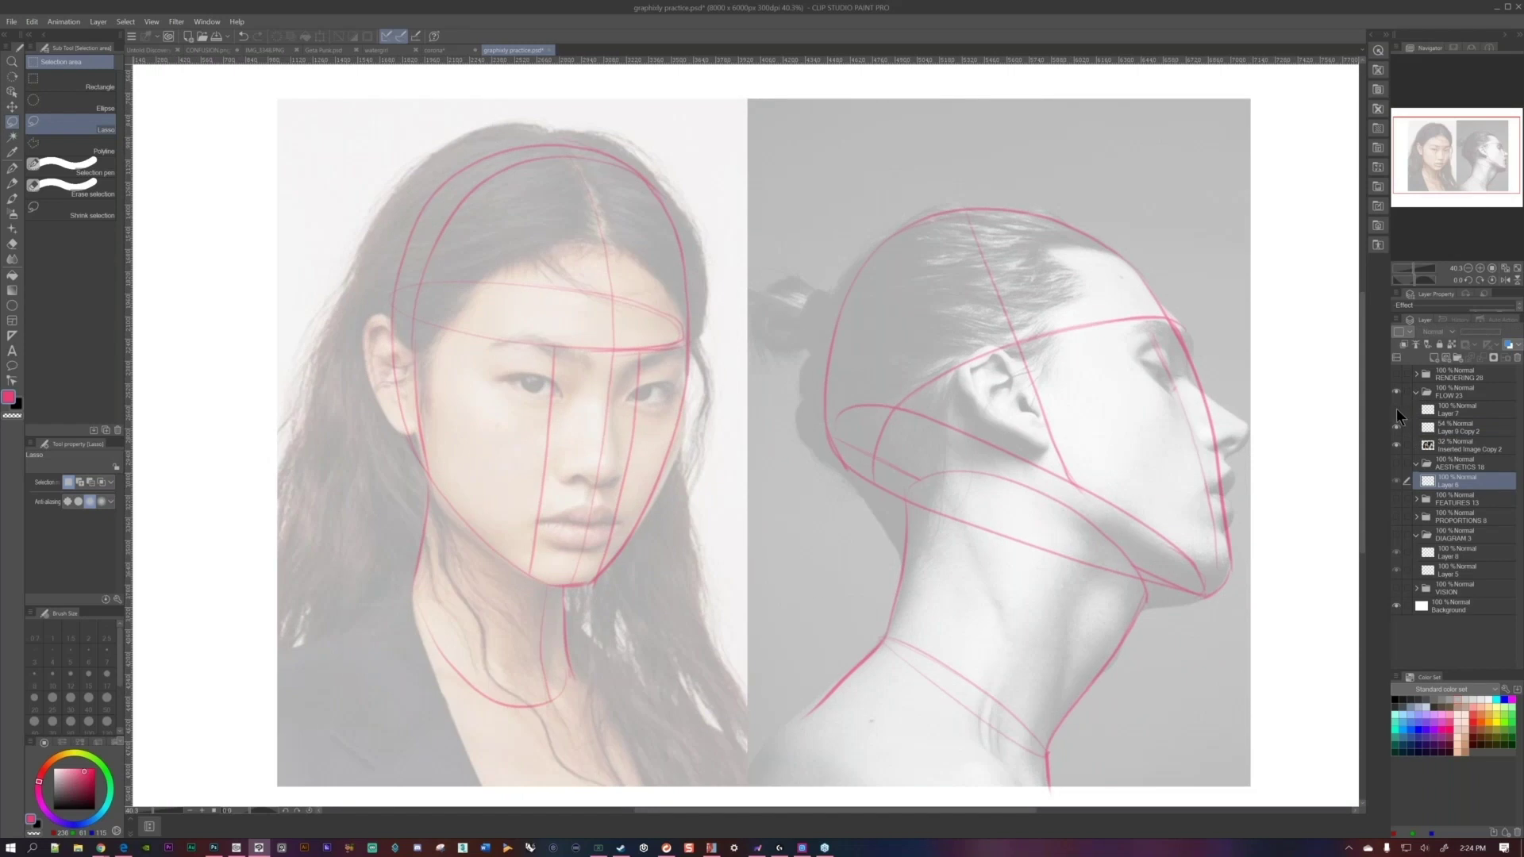
pyautogui.click(1427, 404)
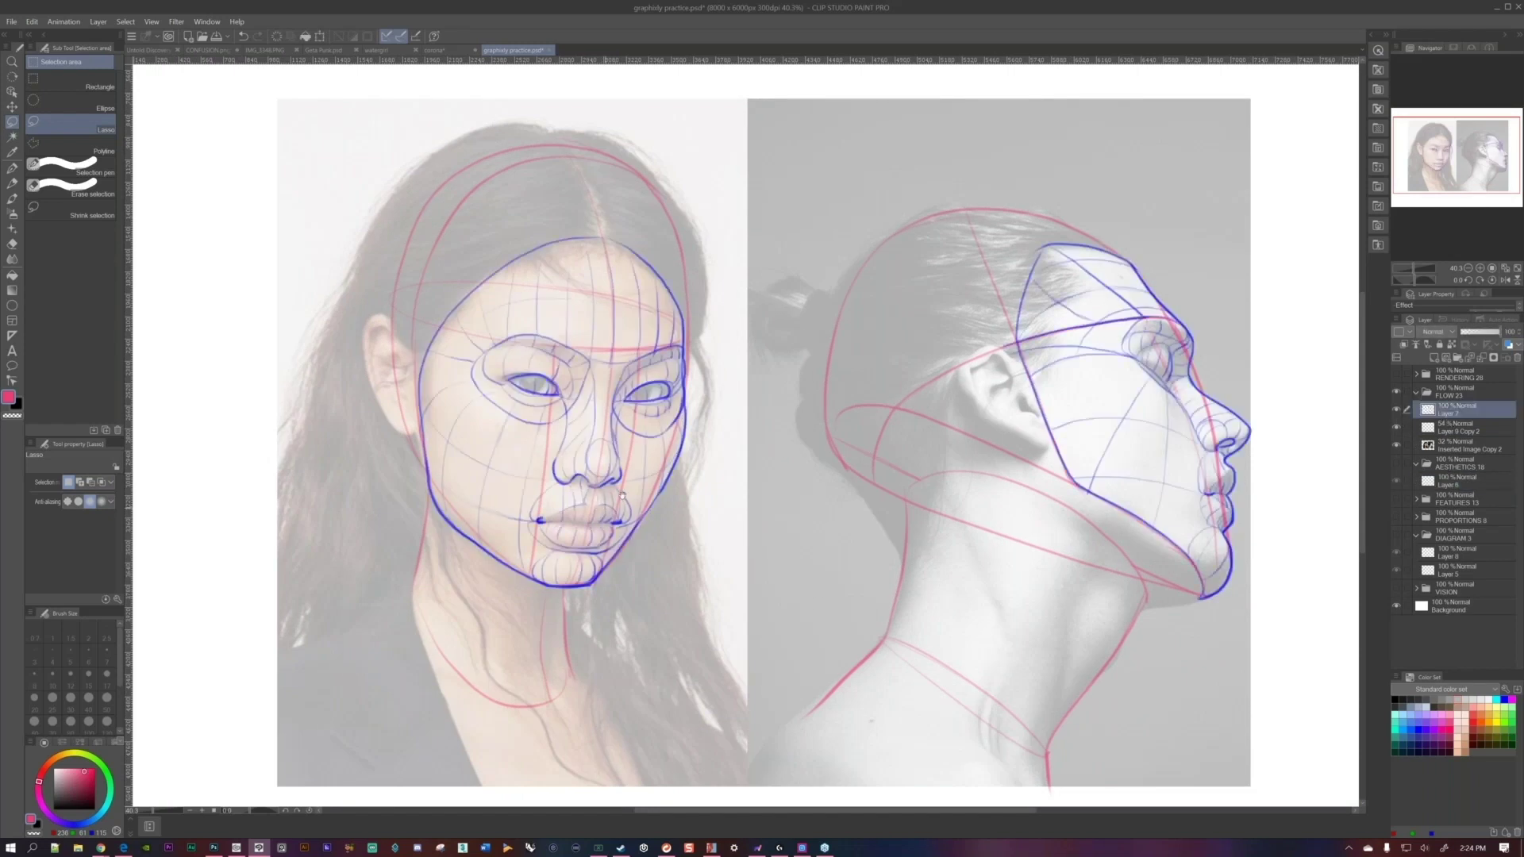
pyautogui.scroll(-2, 667, 385)
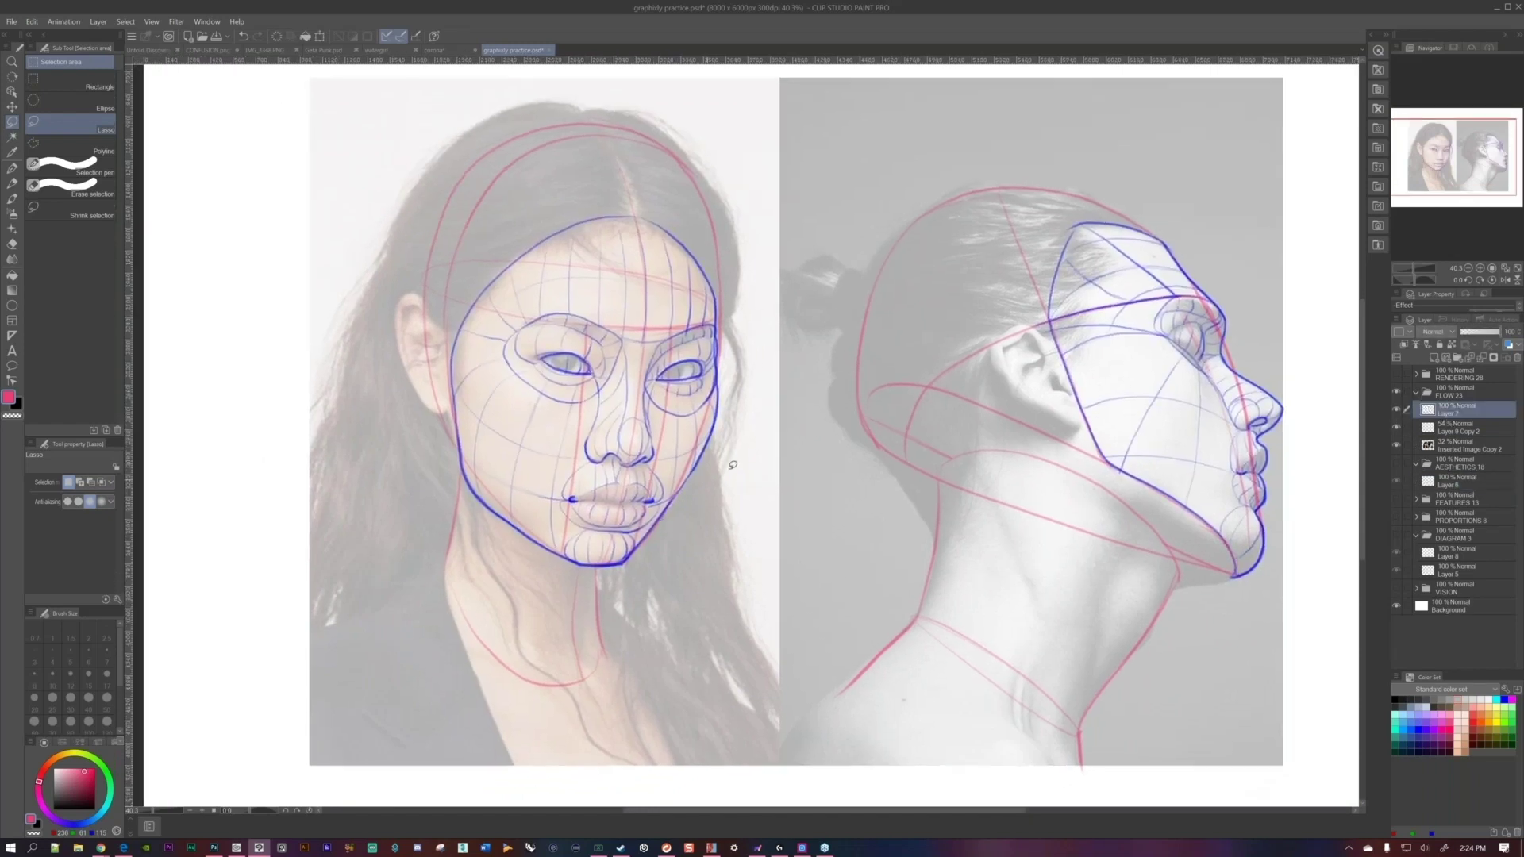
# Switch to the Lighter pencil and examine the blue flow lines across the front-facing and profile heads.
pyautogui.press('p')
pyautogui.moveTo(755, 445); pyautogui.dragTo(786, 449)
pyautogui.scroll(1, 782, 449)
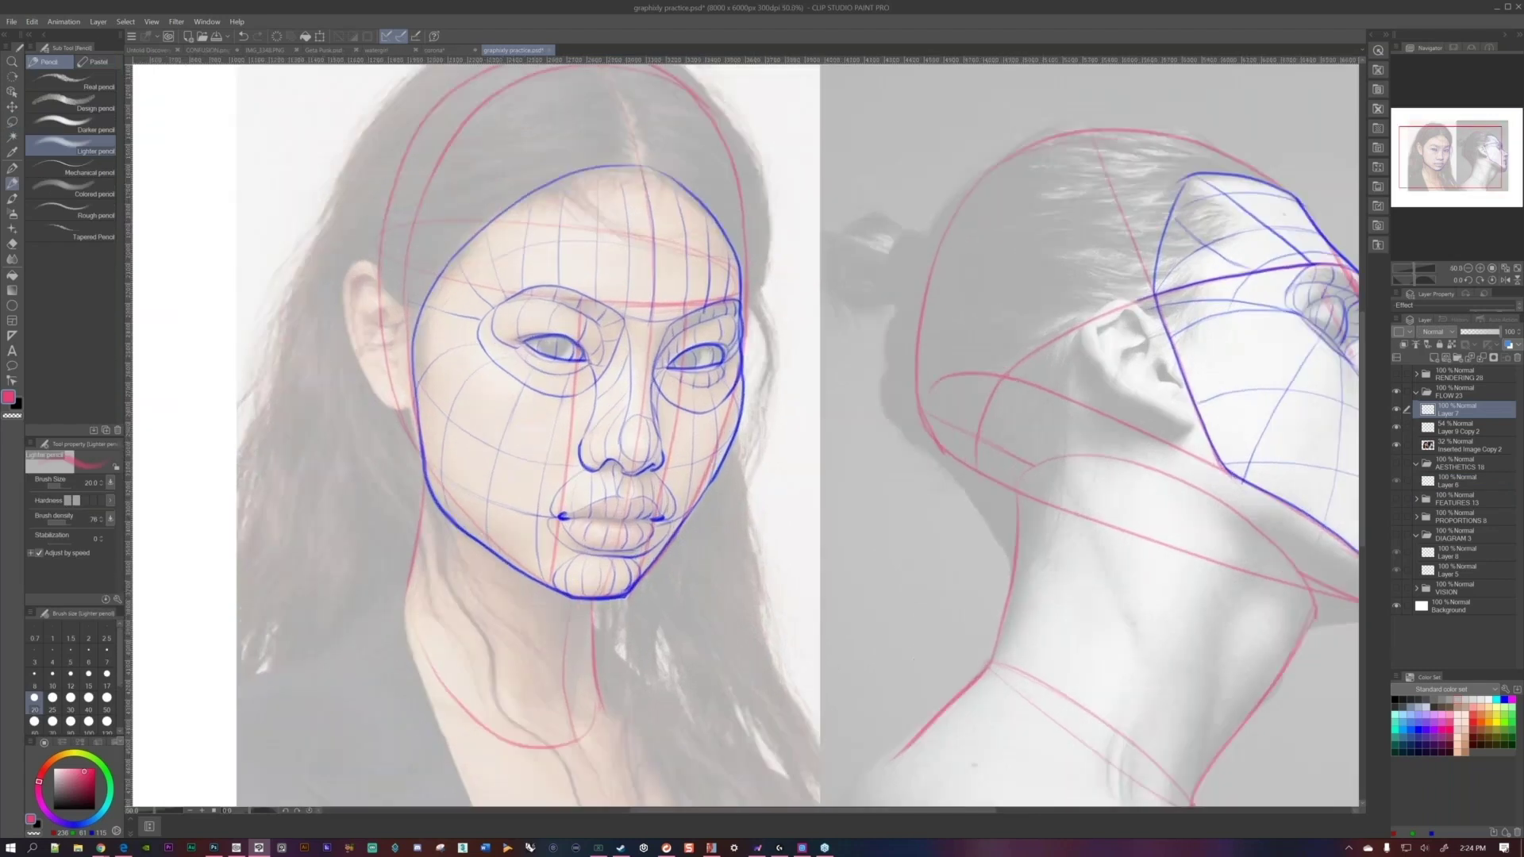
pyautogui.moveTo(749, 428); pyautogui.dragTo(843, 404)
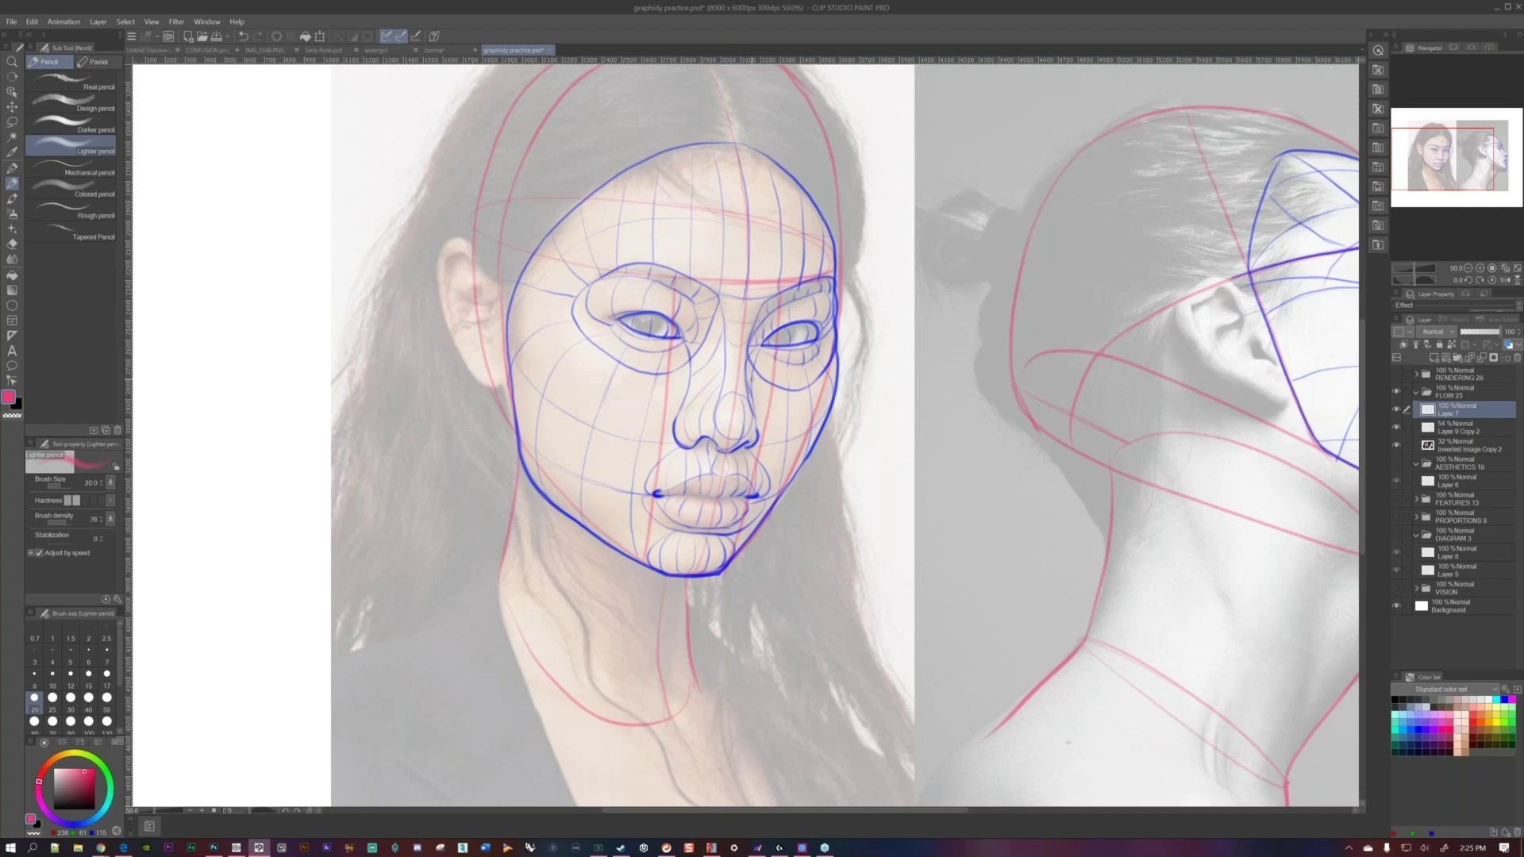
pyautogui.moveTo(760, 433); pyautogui.dragTo(853, 375)
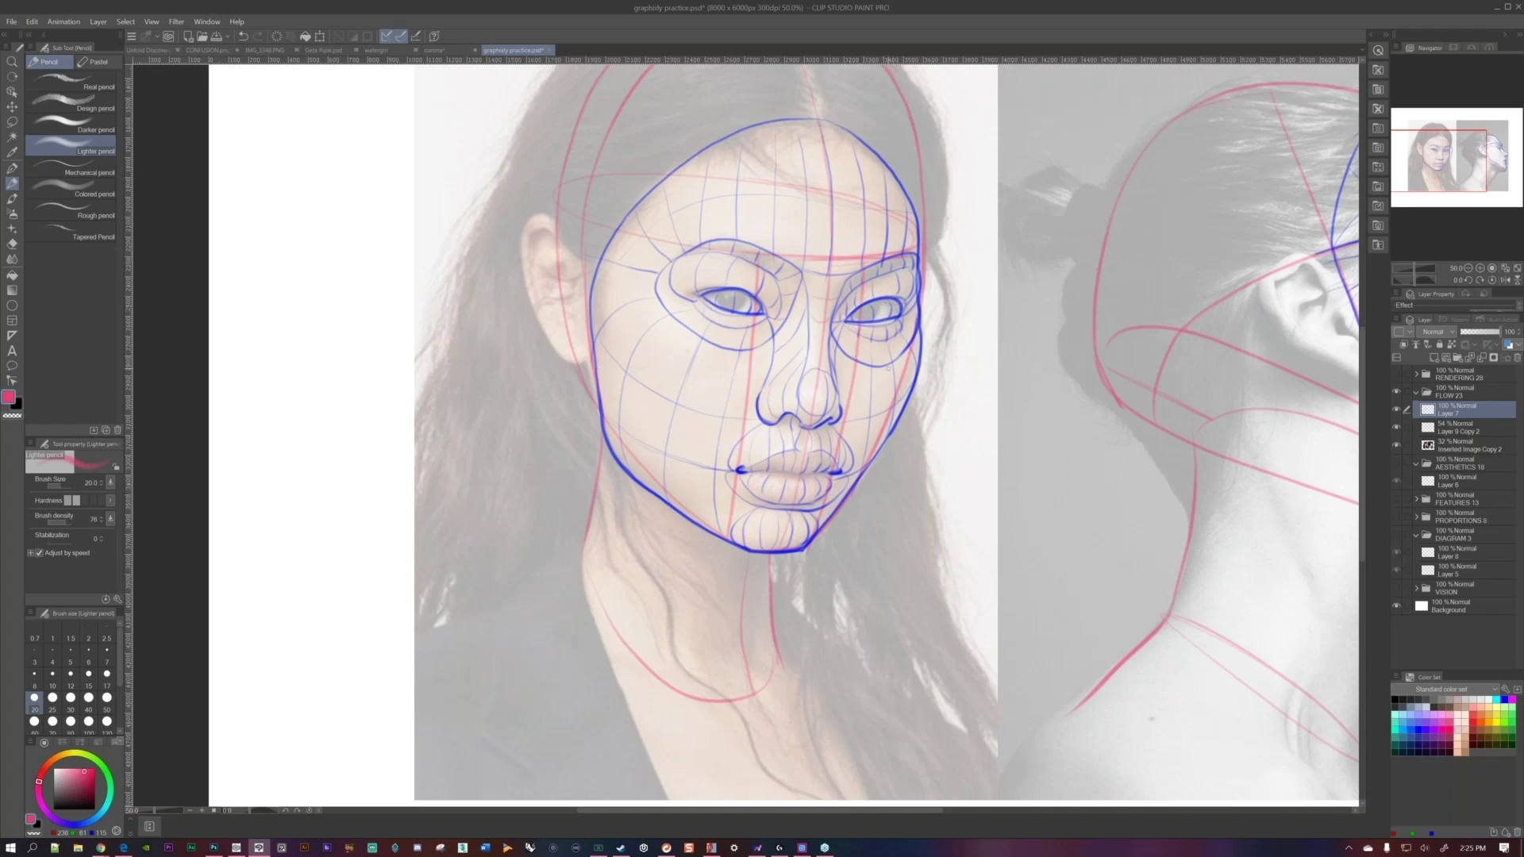
pyautogui.moveTo(1160, 352); pyautogui.dragTo(969, 372)
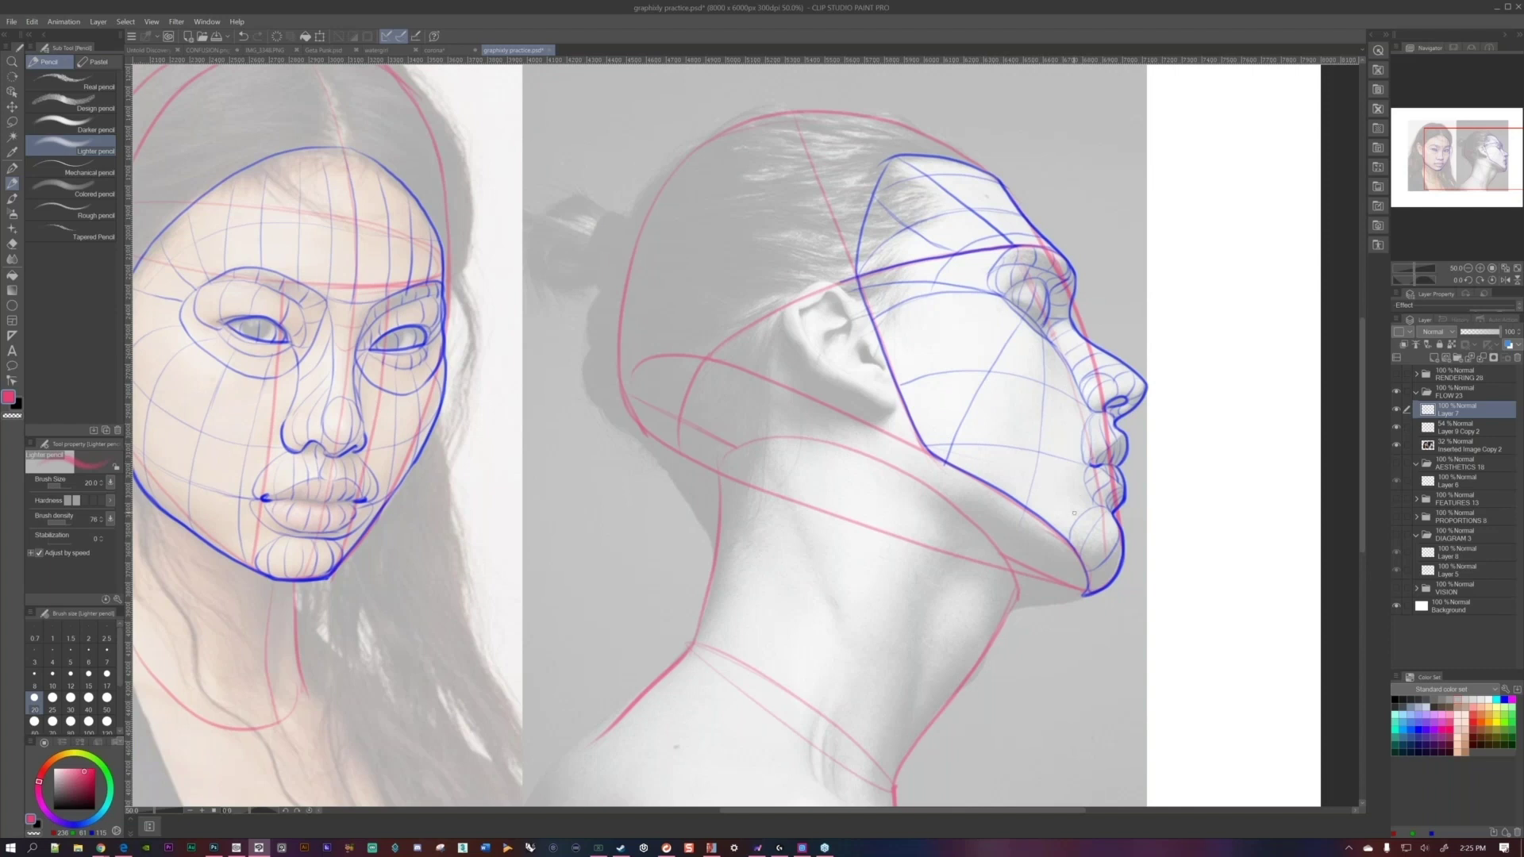
pyautogui.moveTo(1097, 441); pyautogui.dragTo(1111, 371)
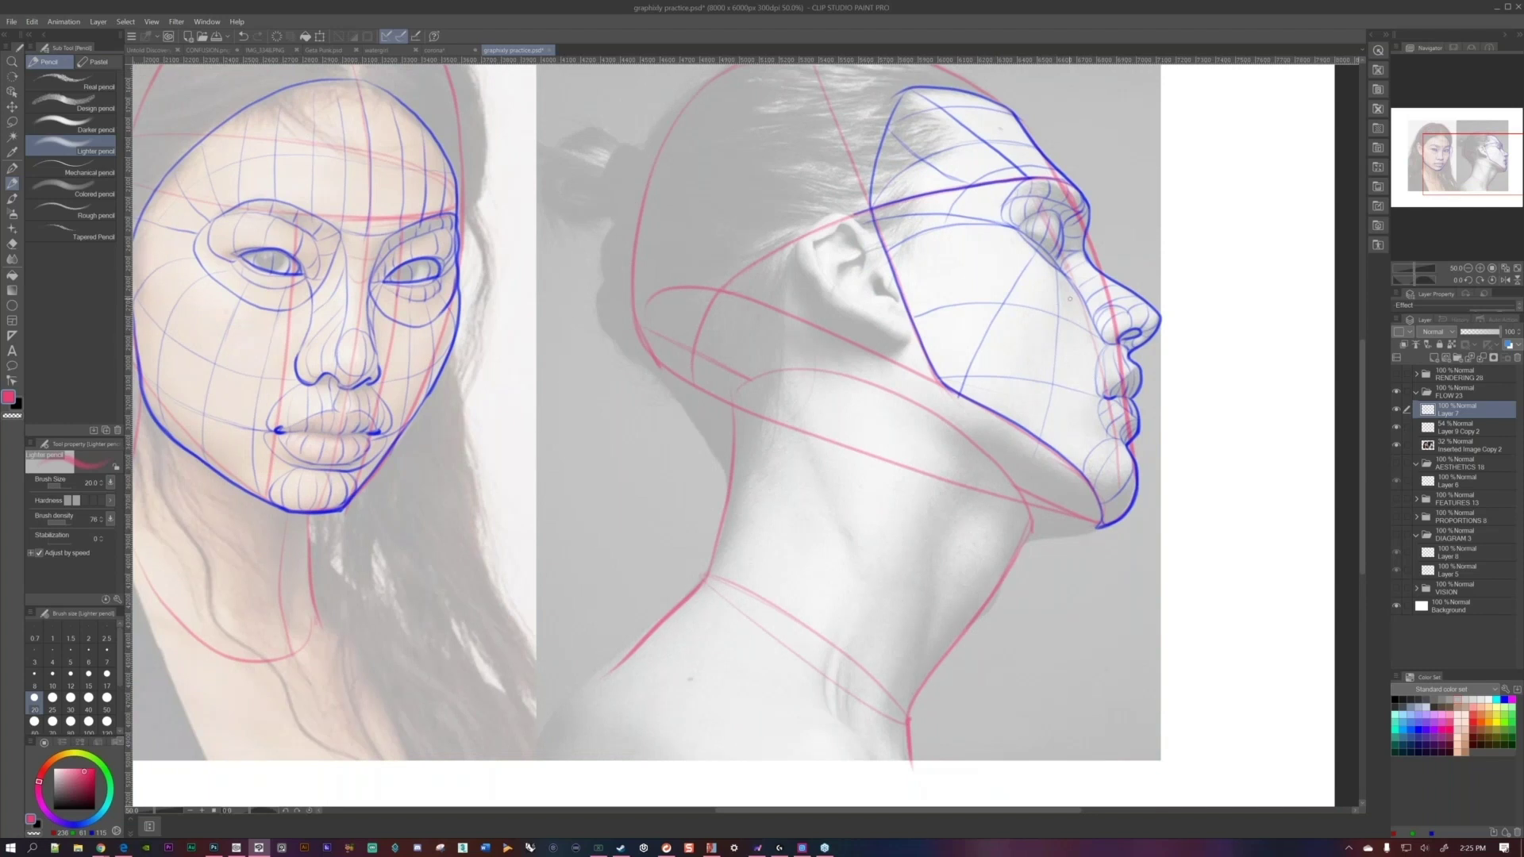
pyautogui.moveTo(977, 397); pyautogui.dragTo(1048, 433)
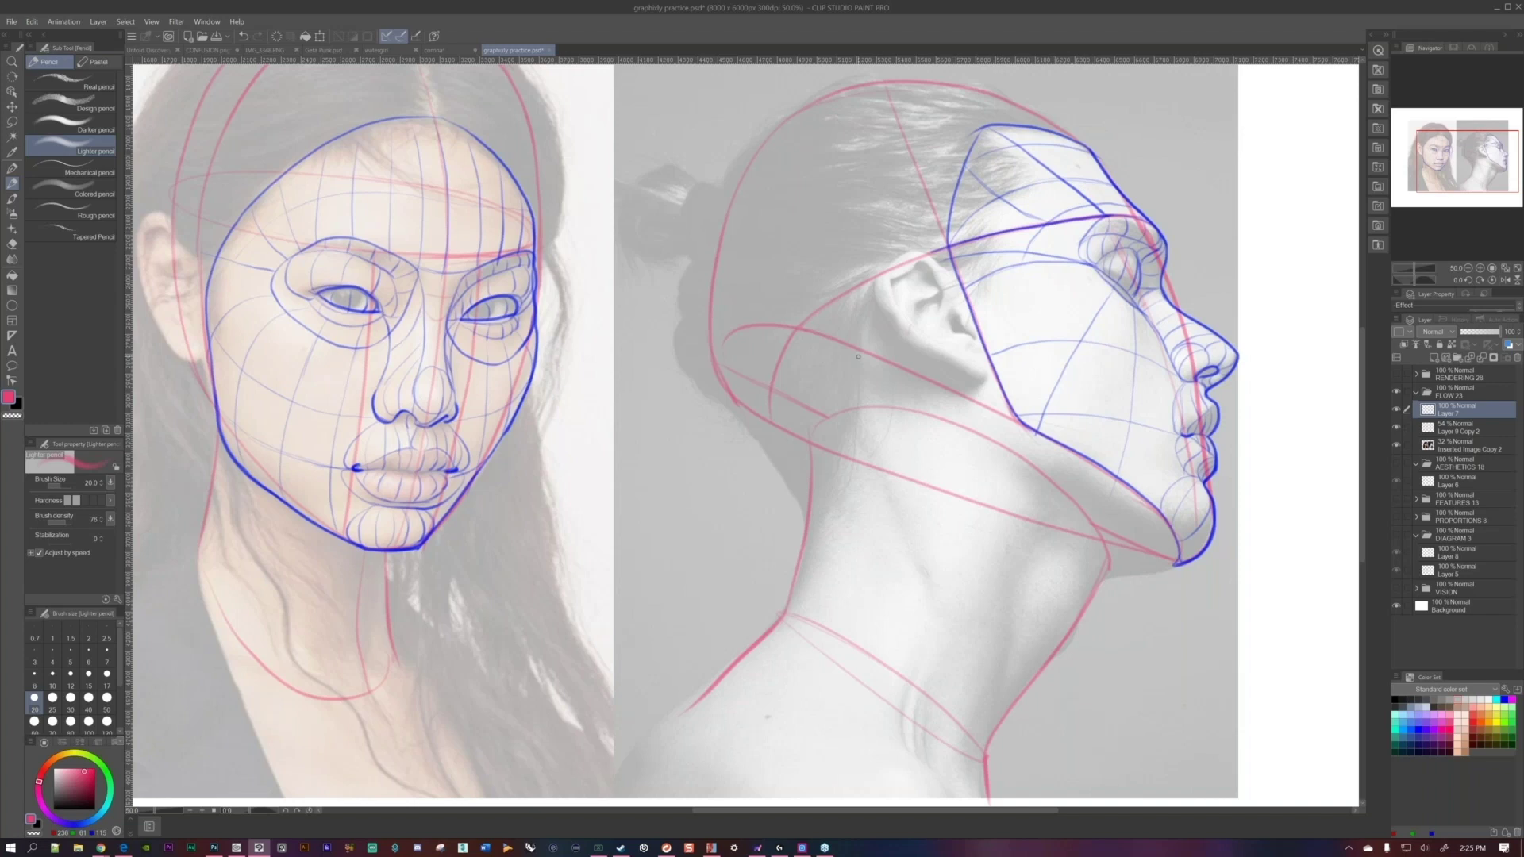
pyautogui.moveTo(628, 415); pyautogui.dragTo(846, 346)
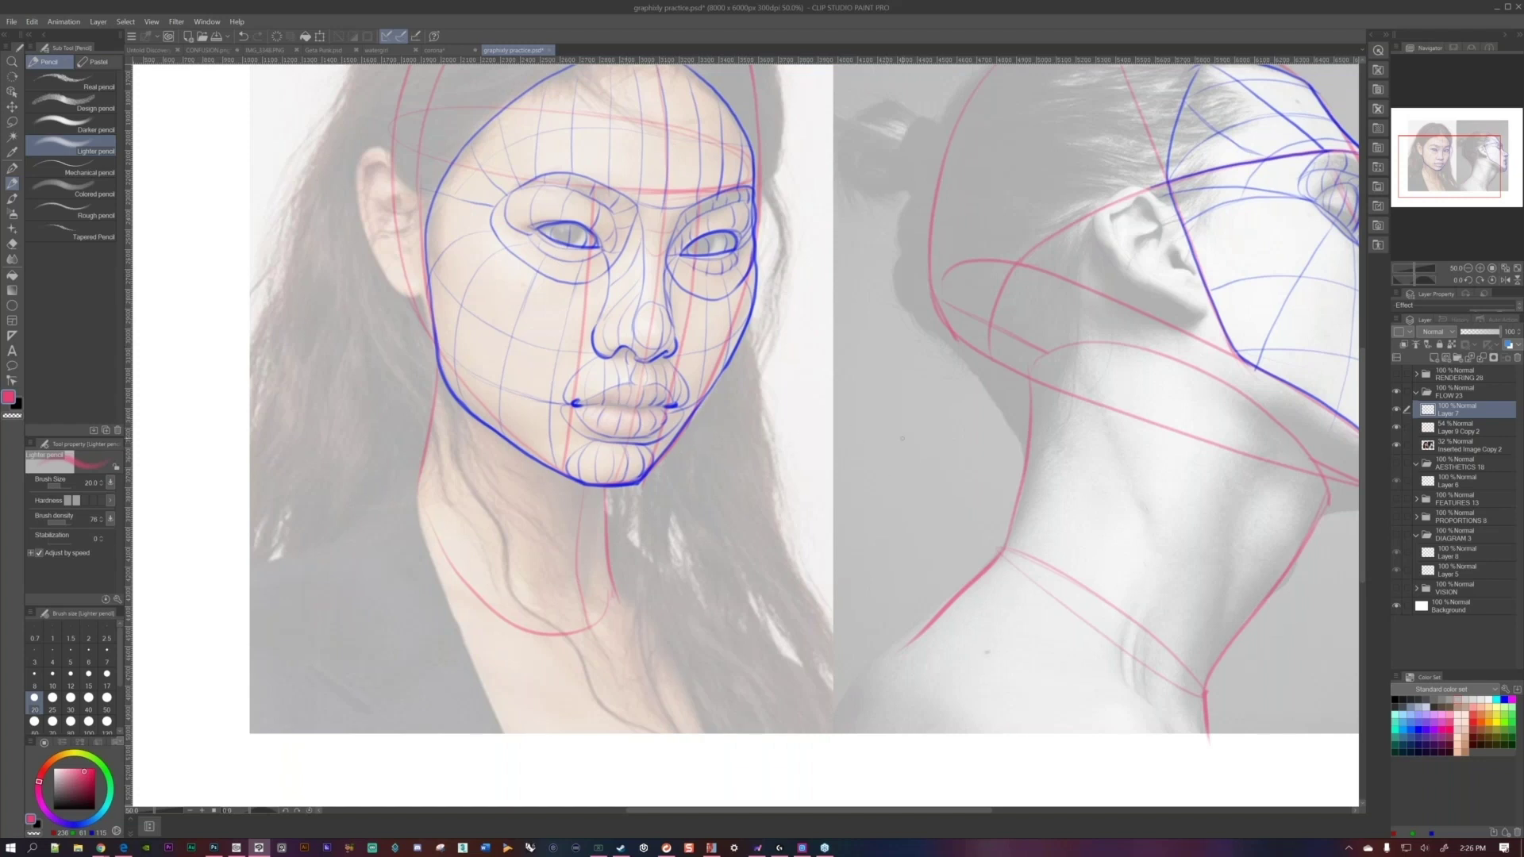
pyautogui.moveTo(854, 404); pyautogui.dragTo(847, 477)
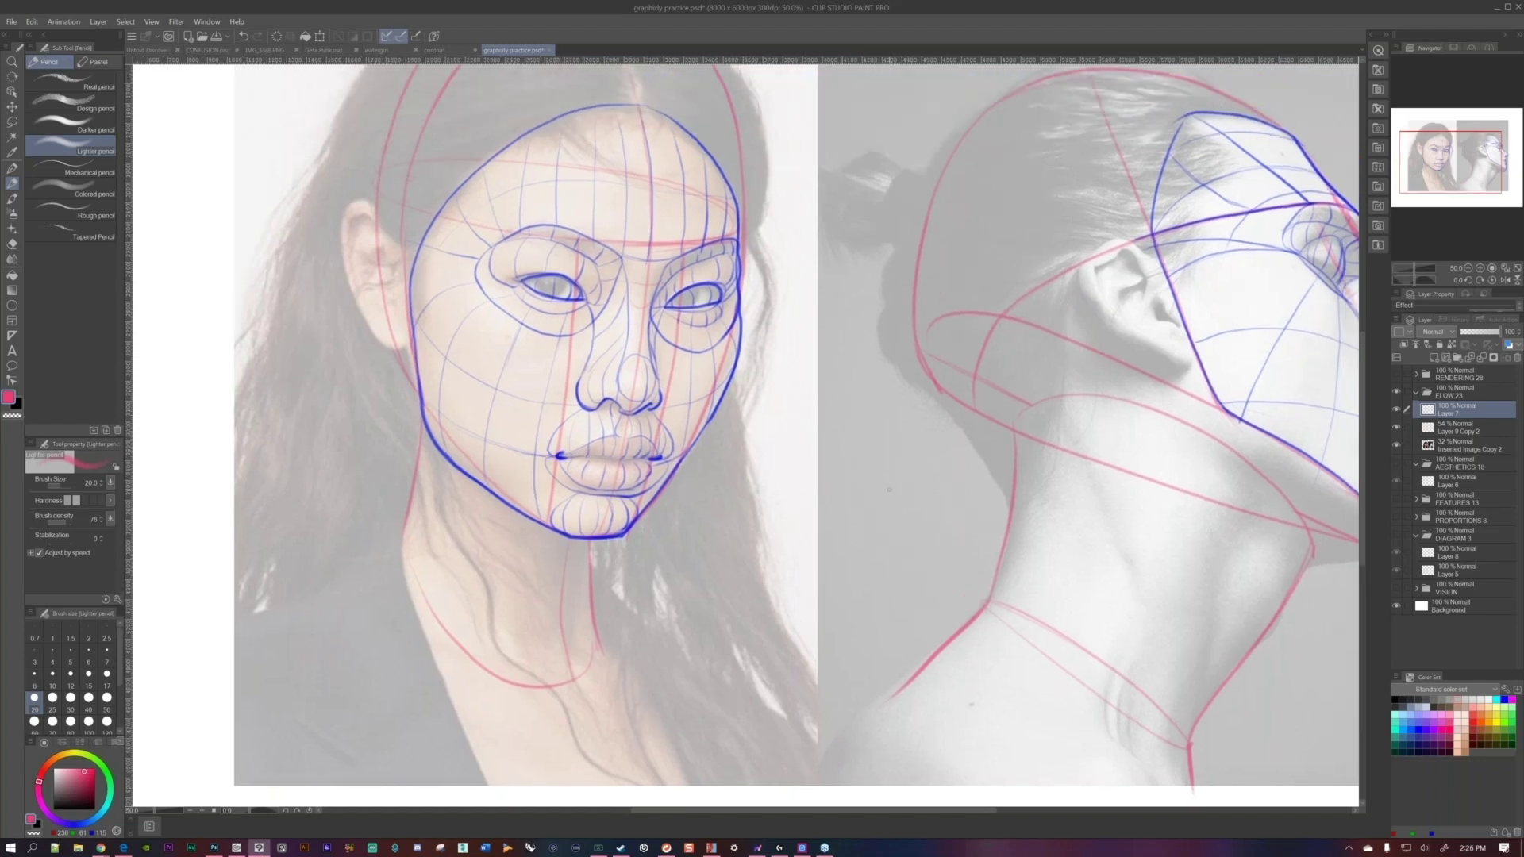
pyautogui.moveTo(972, 552); pyautogui.dragTo(835, 577)
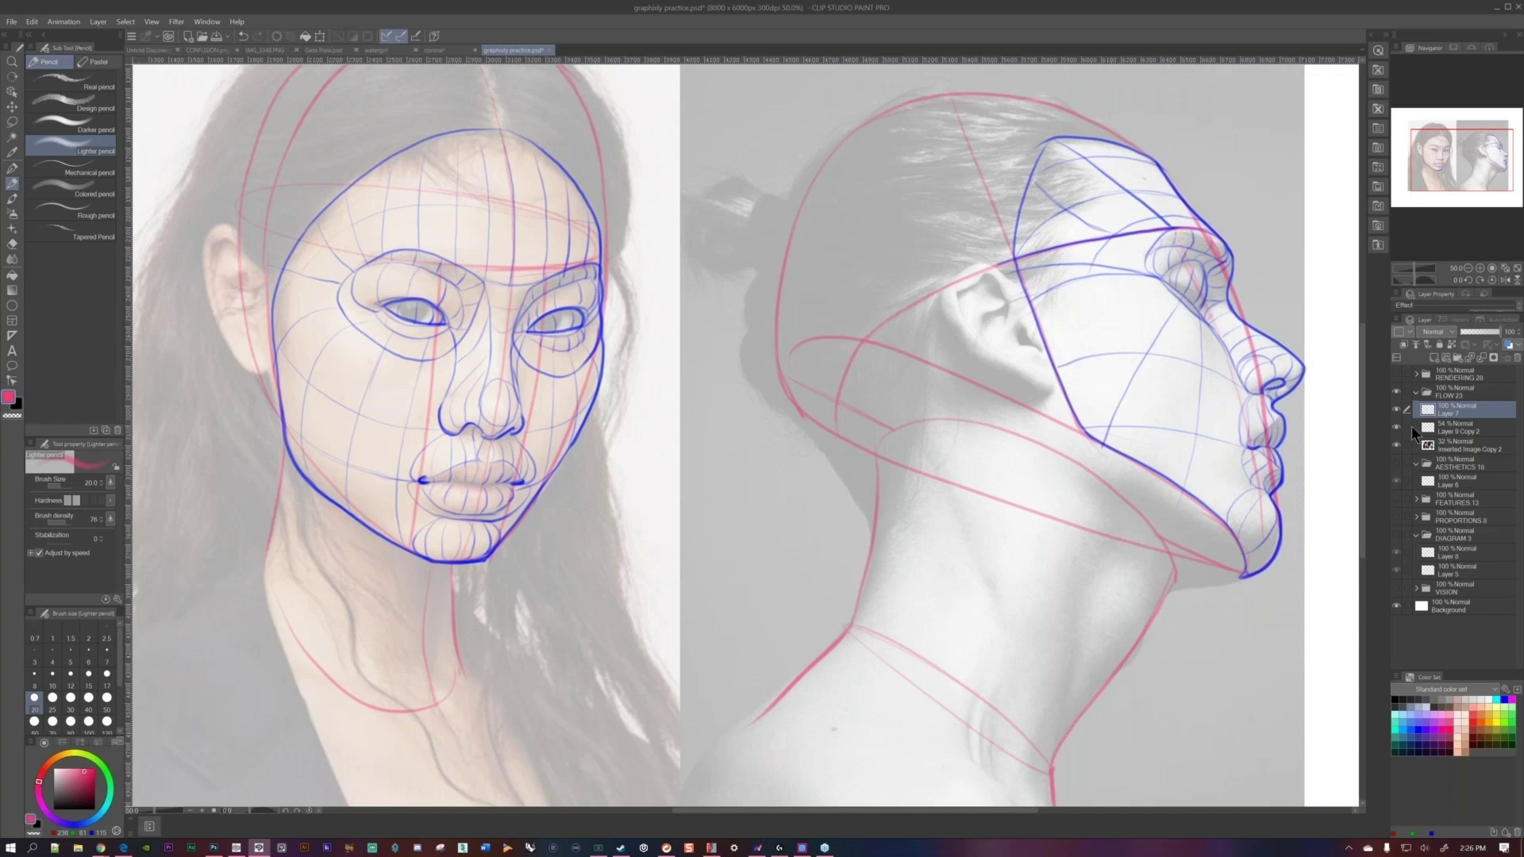
# Switch to Chrome and view the Pinterest pins of the line-contoured face, the colored wireframe head and the male head topology.
pyautogui.click(102, 850)
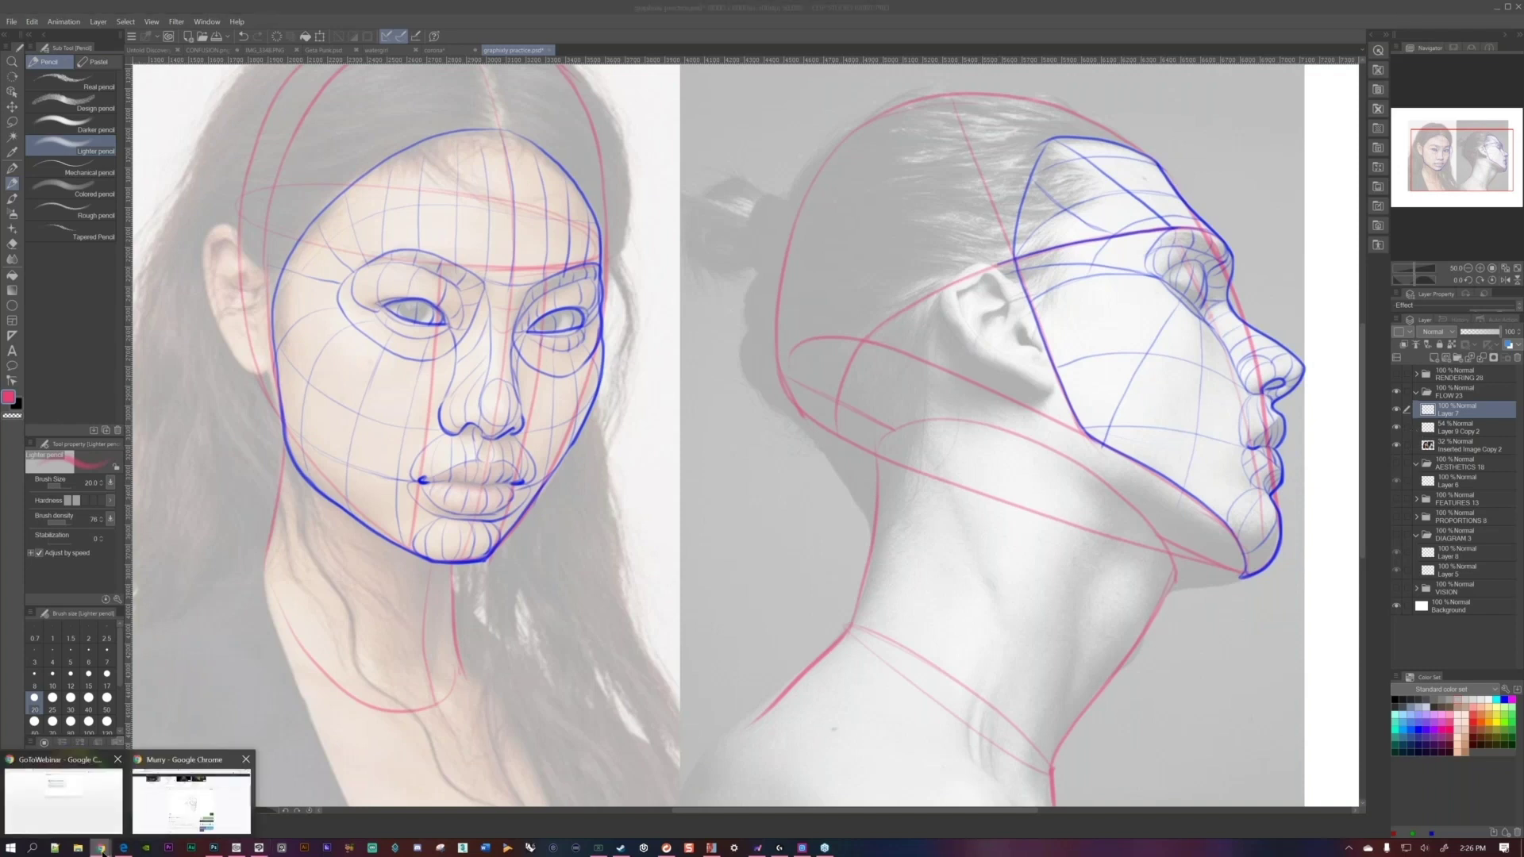
pyautogui.click(190, 813)
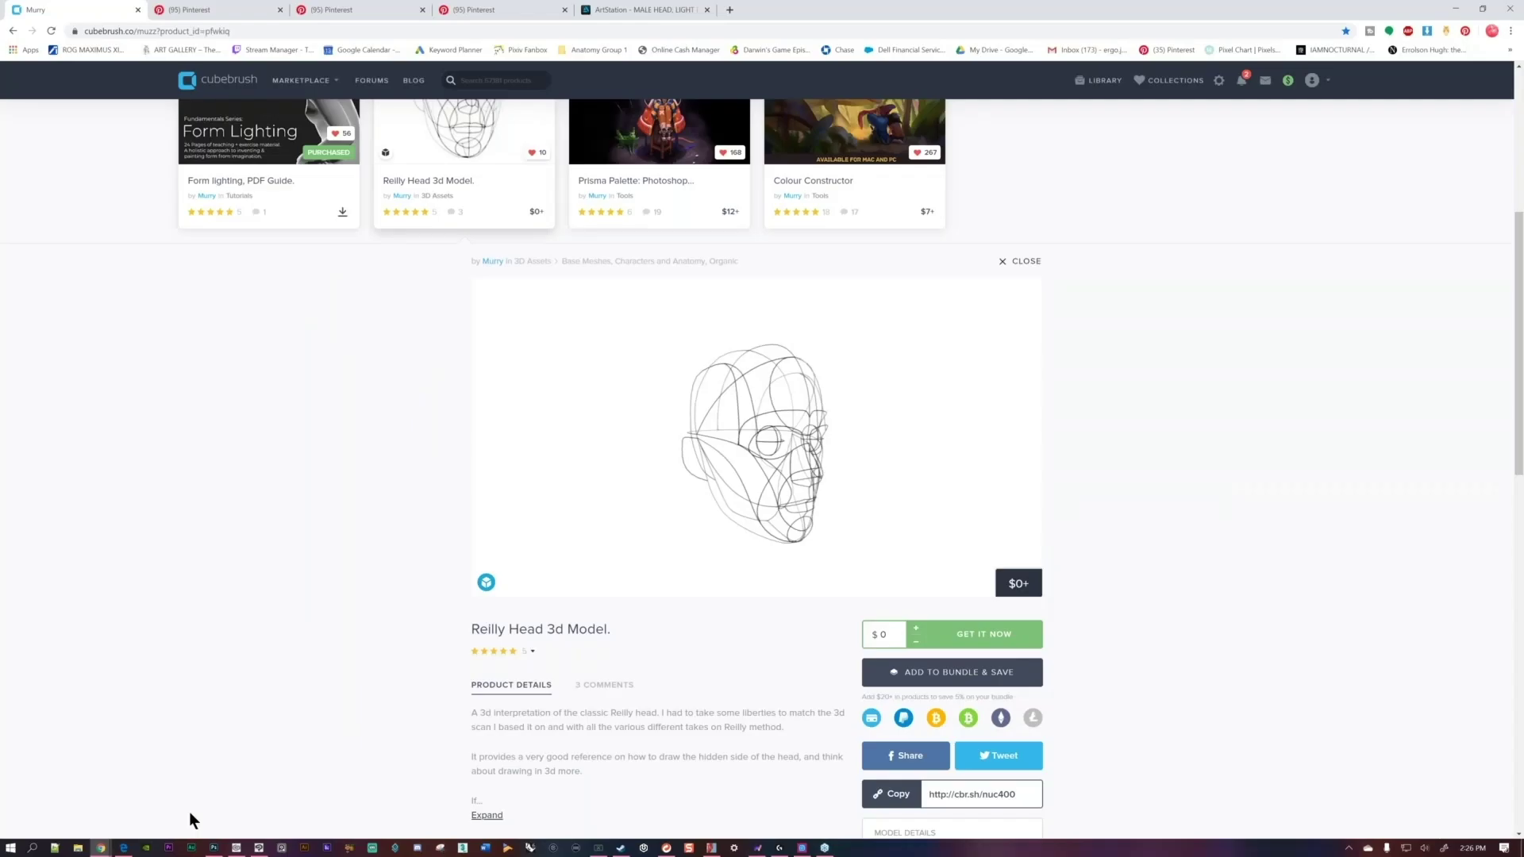
pyautogui.hotkey('ctrl', '4')
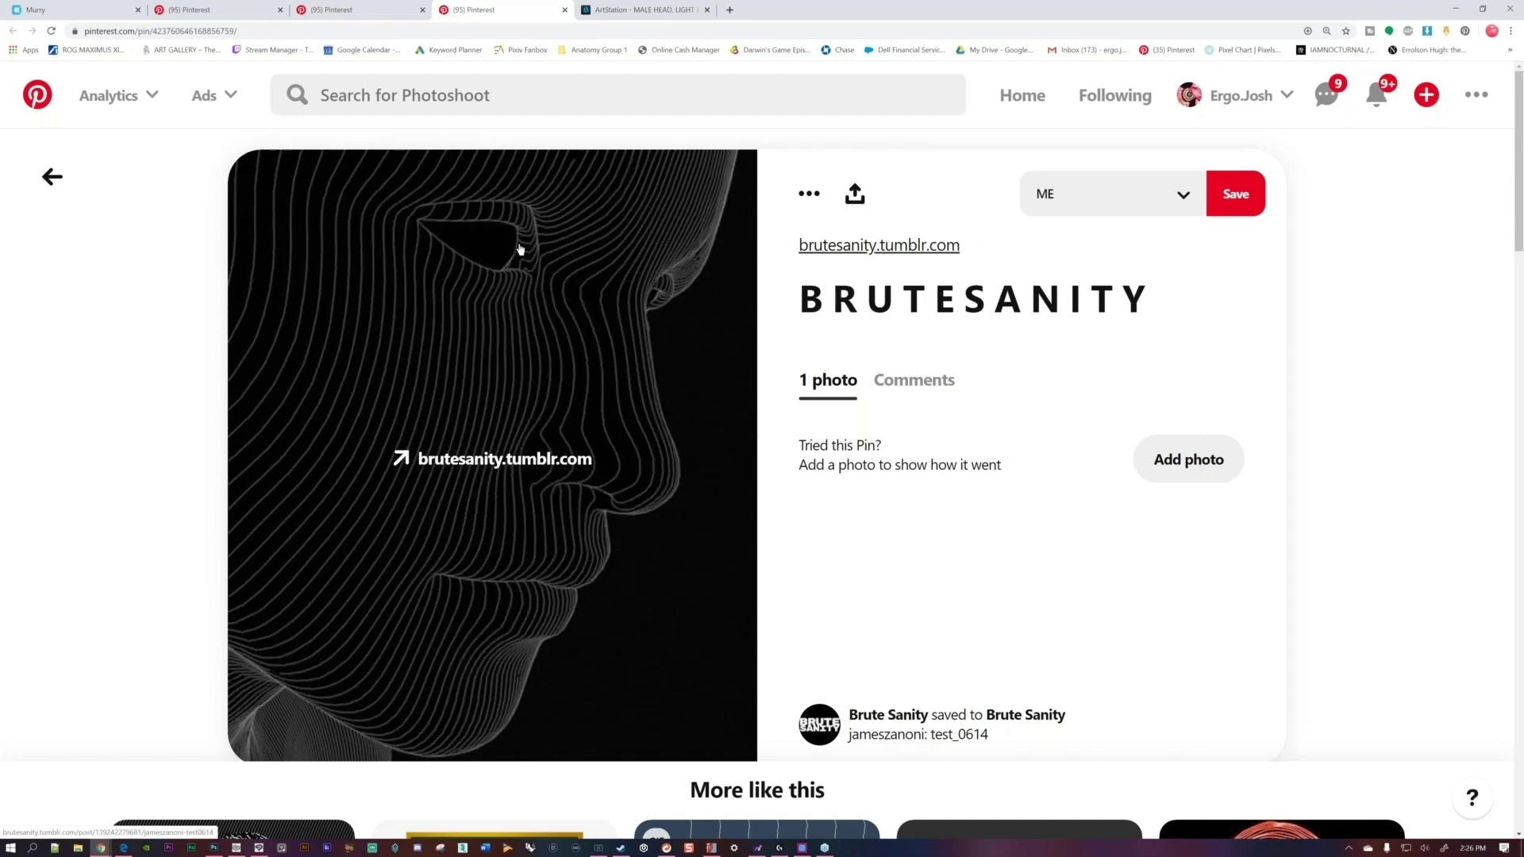
pyautogui.click(374, 10)
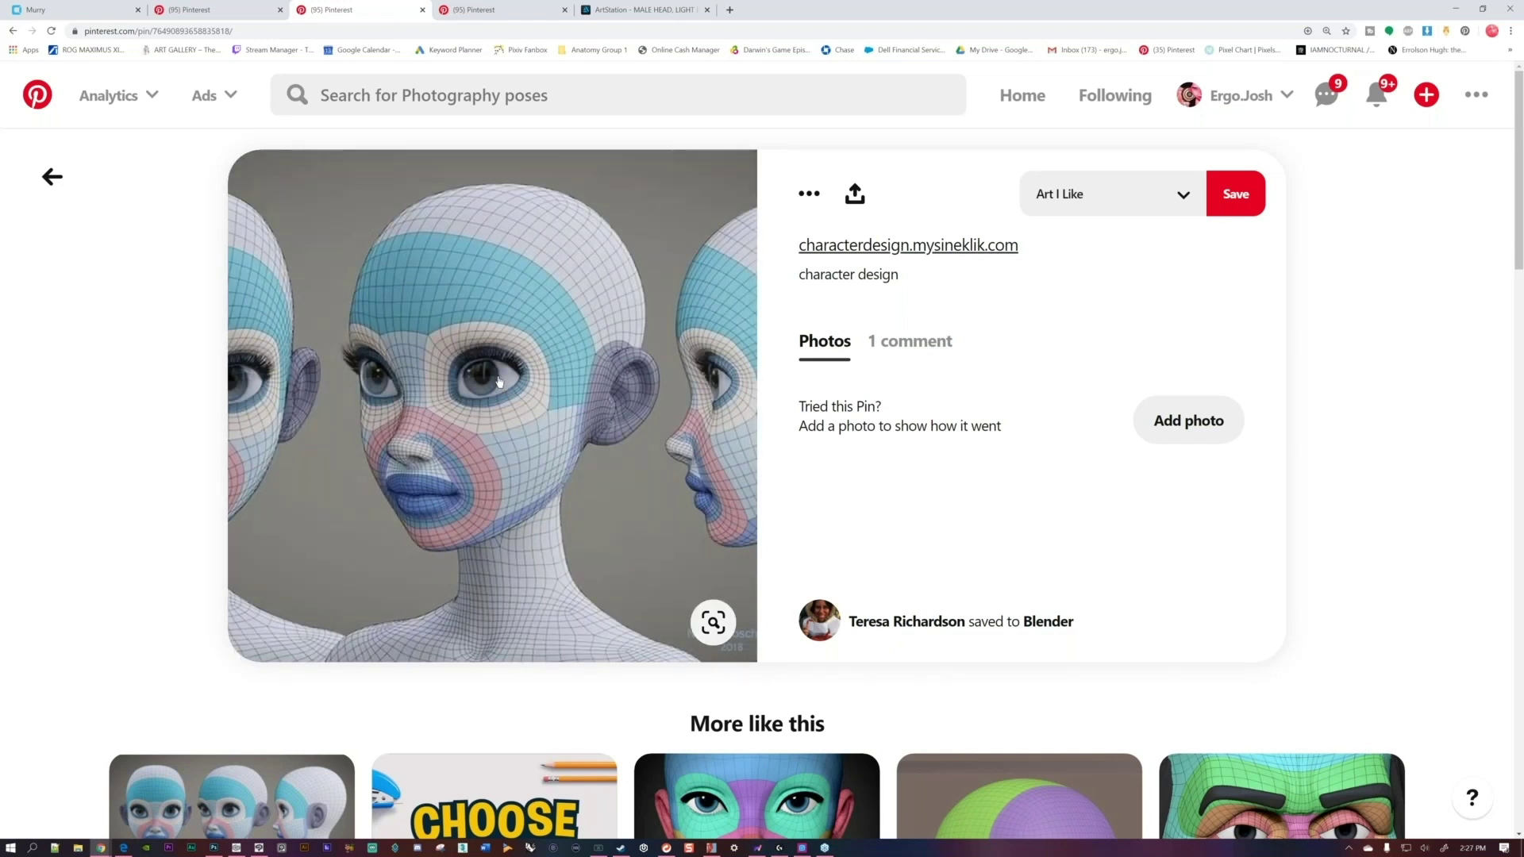
pyautogui.hotkey('ctrl', 'shift', 'Tab')
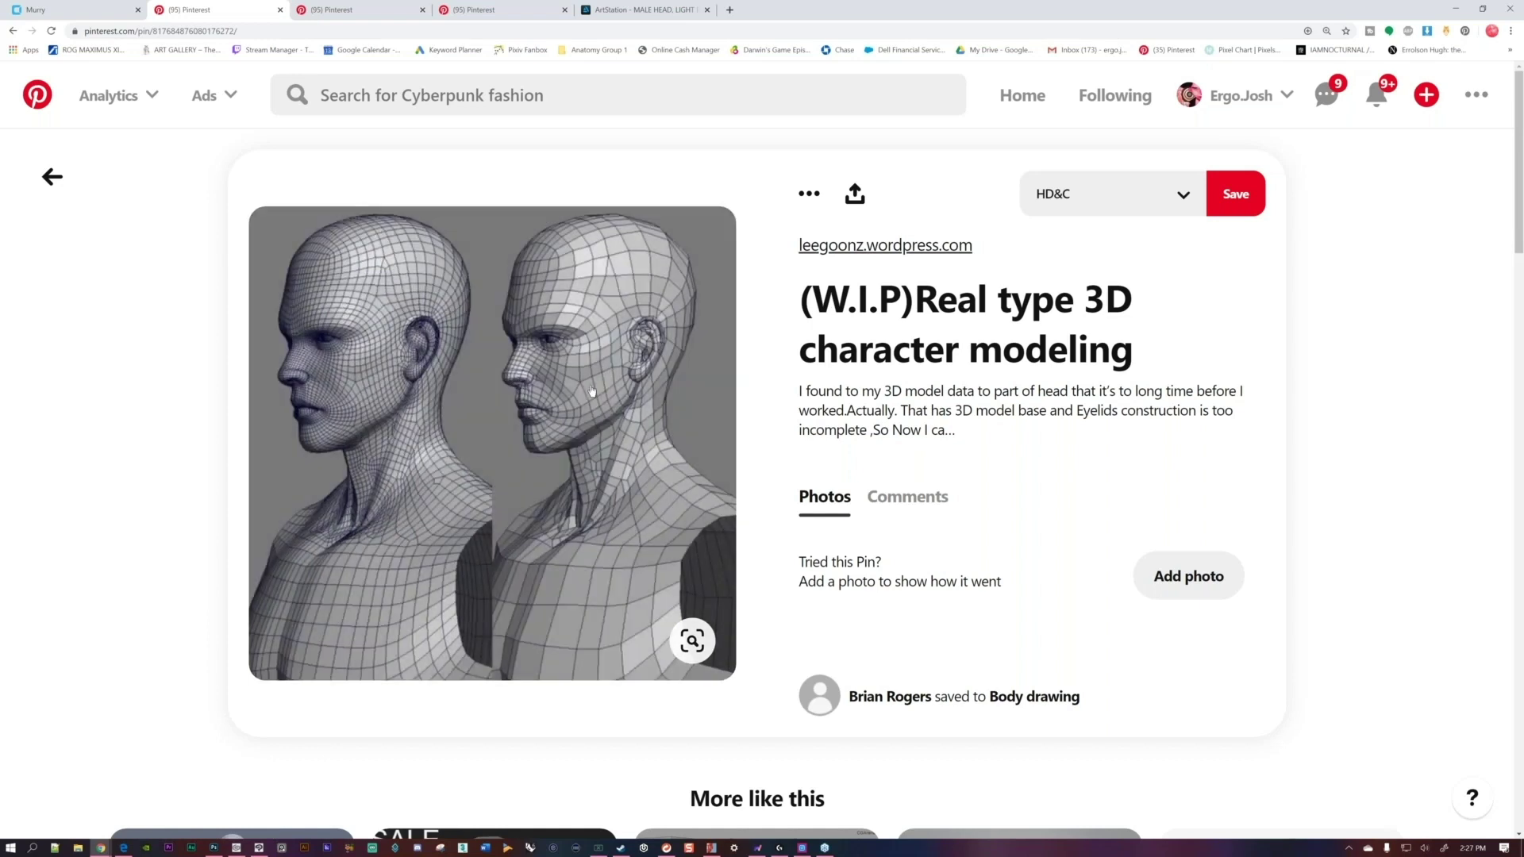
# View the ArtStation page for MALE HEAD, LIGHT REFERENCE TOOL and look through its planar head lighting examples.
pyautogui.hotkey('ctrl', '5')
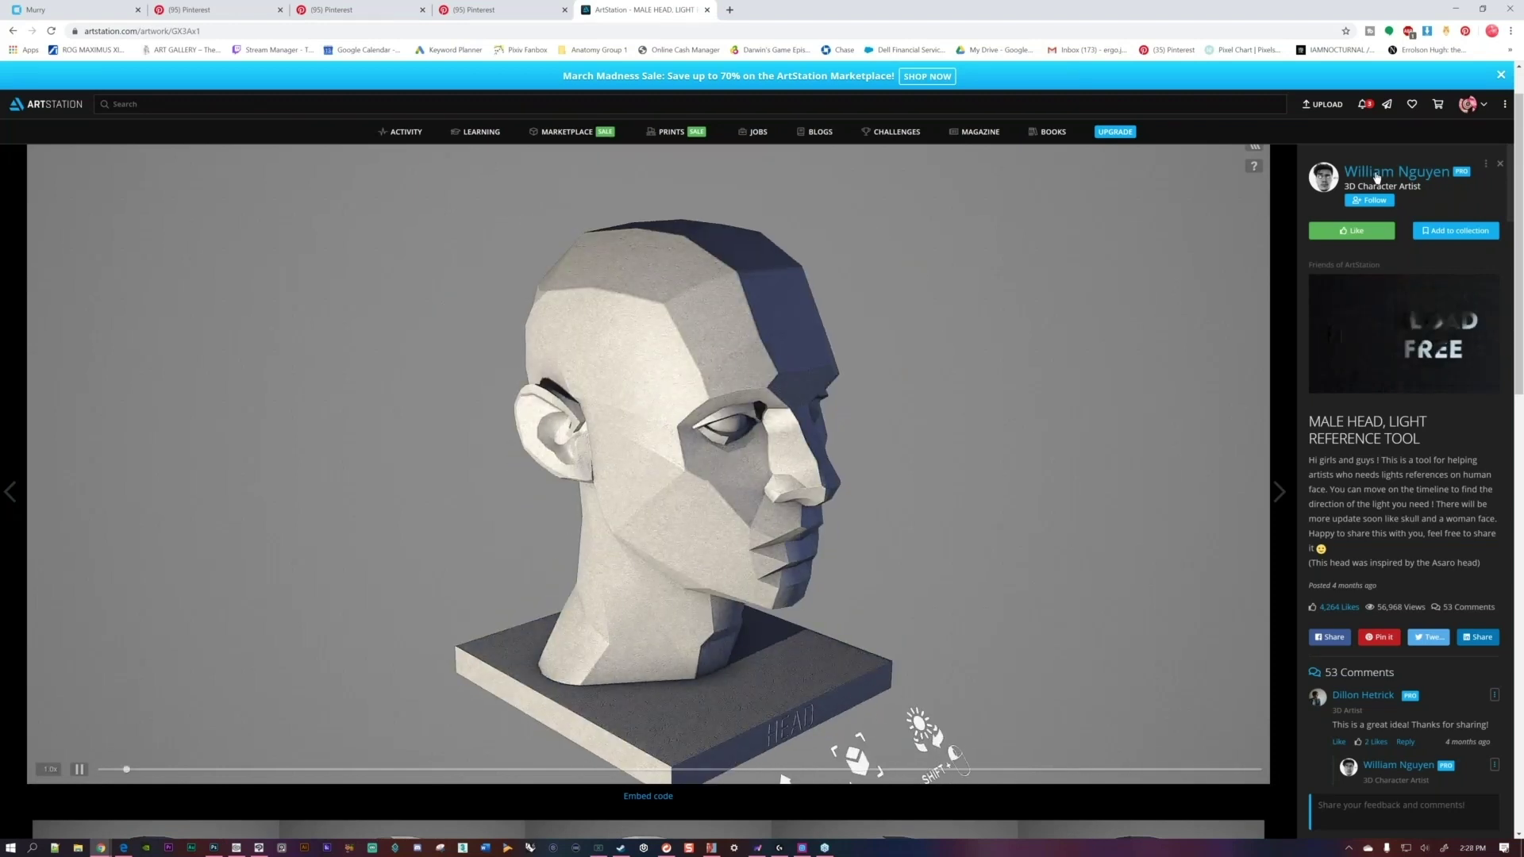
pyautogui.scroll(-6, 1378, 178)
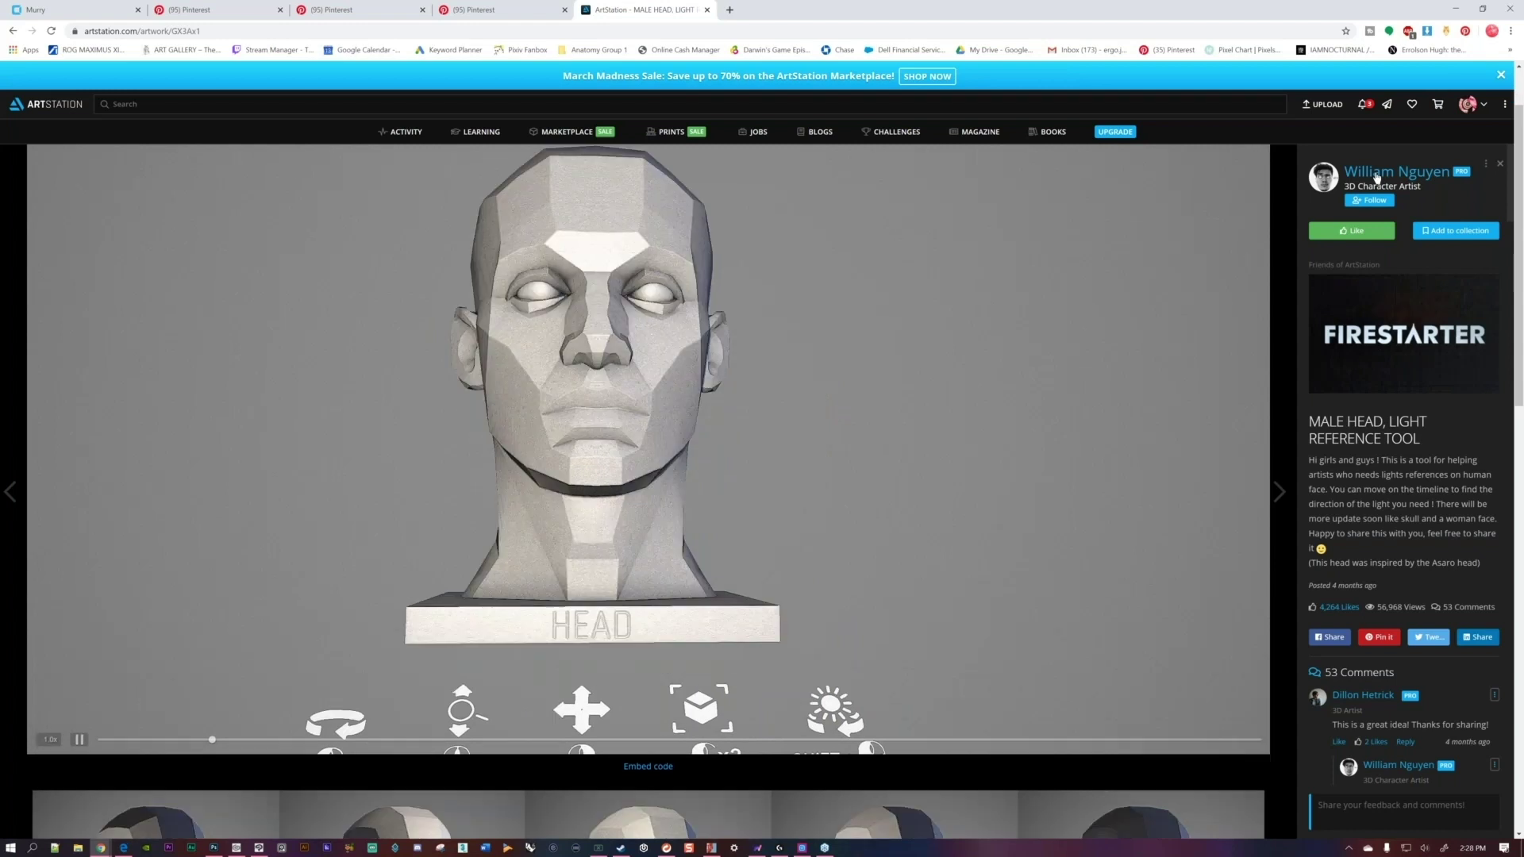
pyautogui.scroll(-6, 1377, 178)
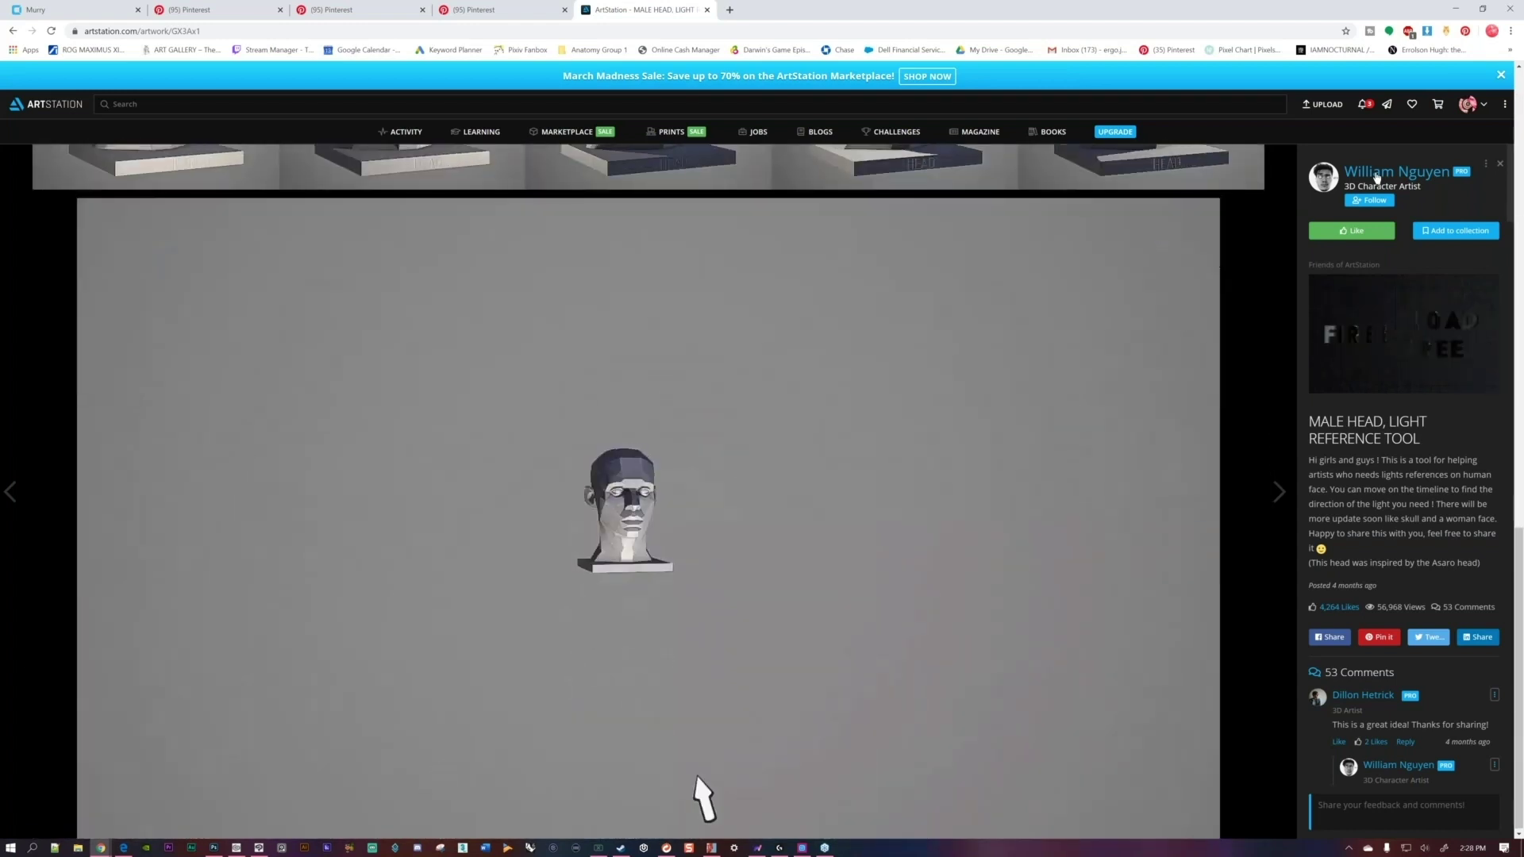
pyautogui.scroll(4, 1377, 178)
pyautogui.scroll(4, 1377, 178)
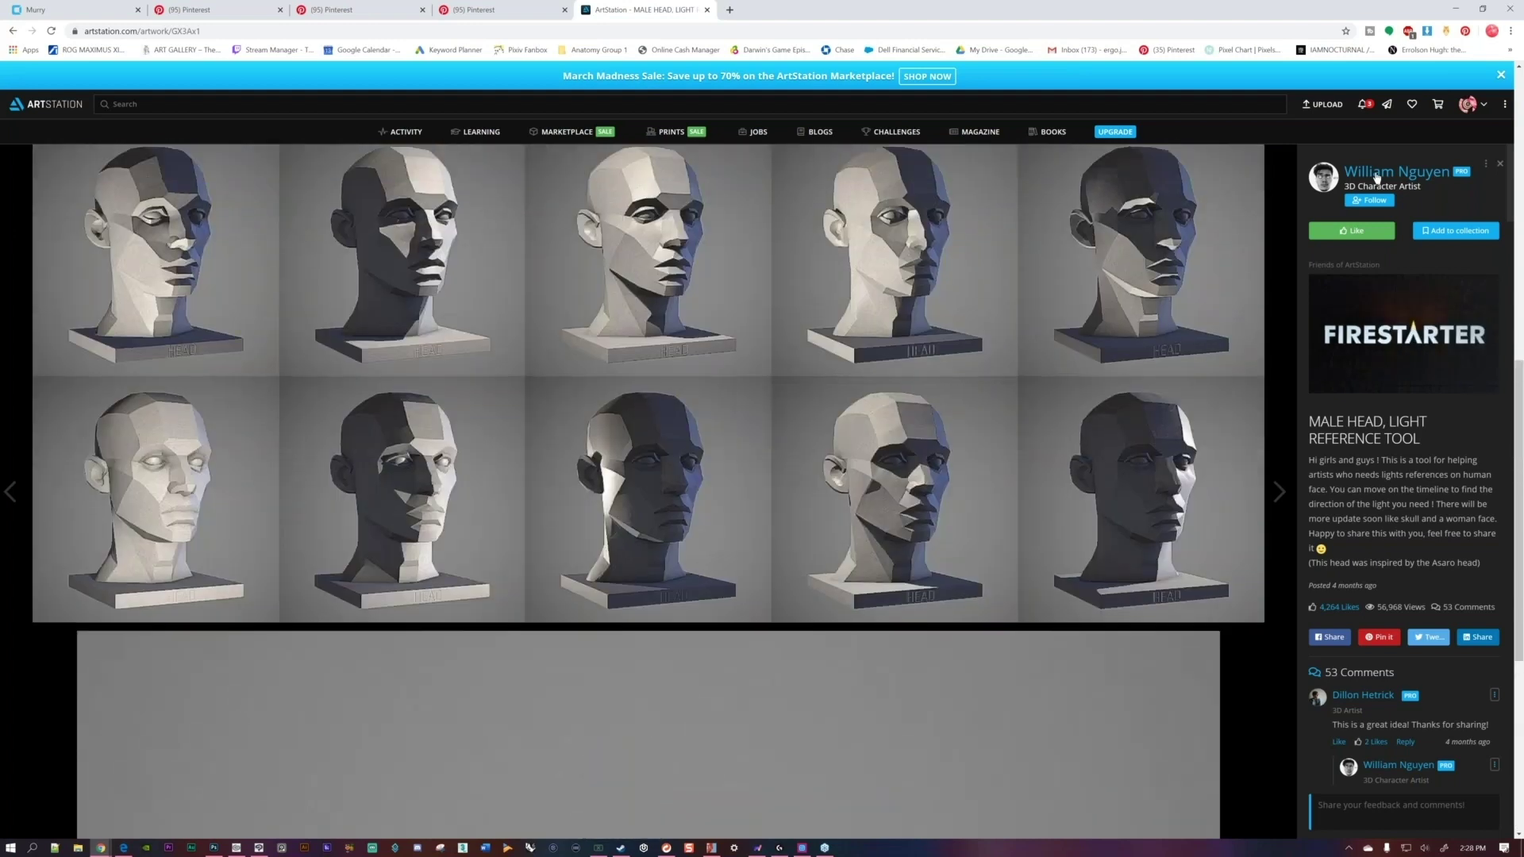
pyautogui.scroll(5, 1377, 178)
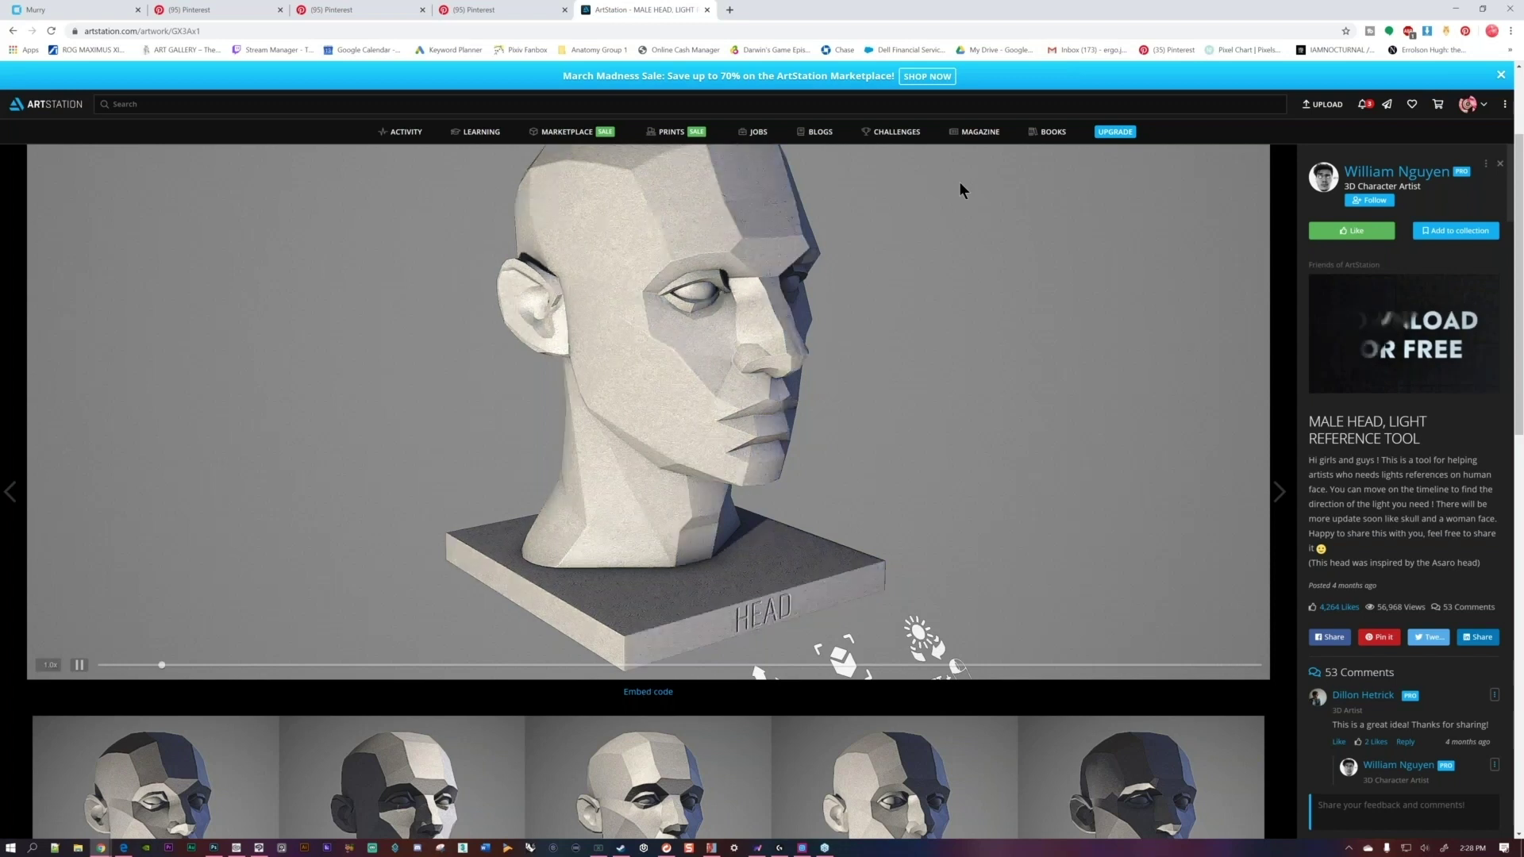
# Go back to the Reilly Head 3d Model on Cubebrush and rotate its preview to inspect the head from other angles.
pyautogui.hotkey('ctrl', '1')
pyautogui.scroll(2, 960, 184)
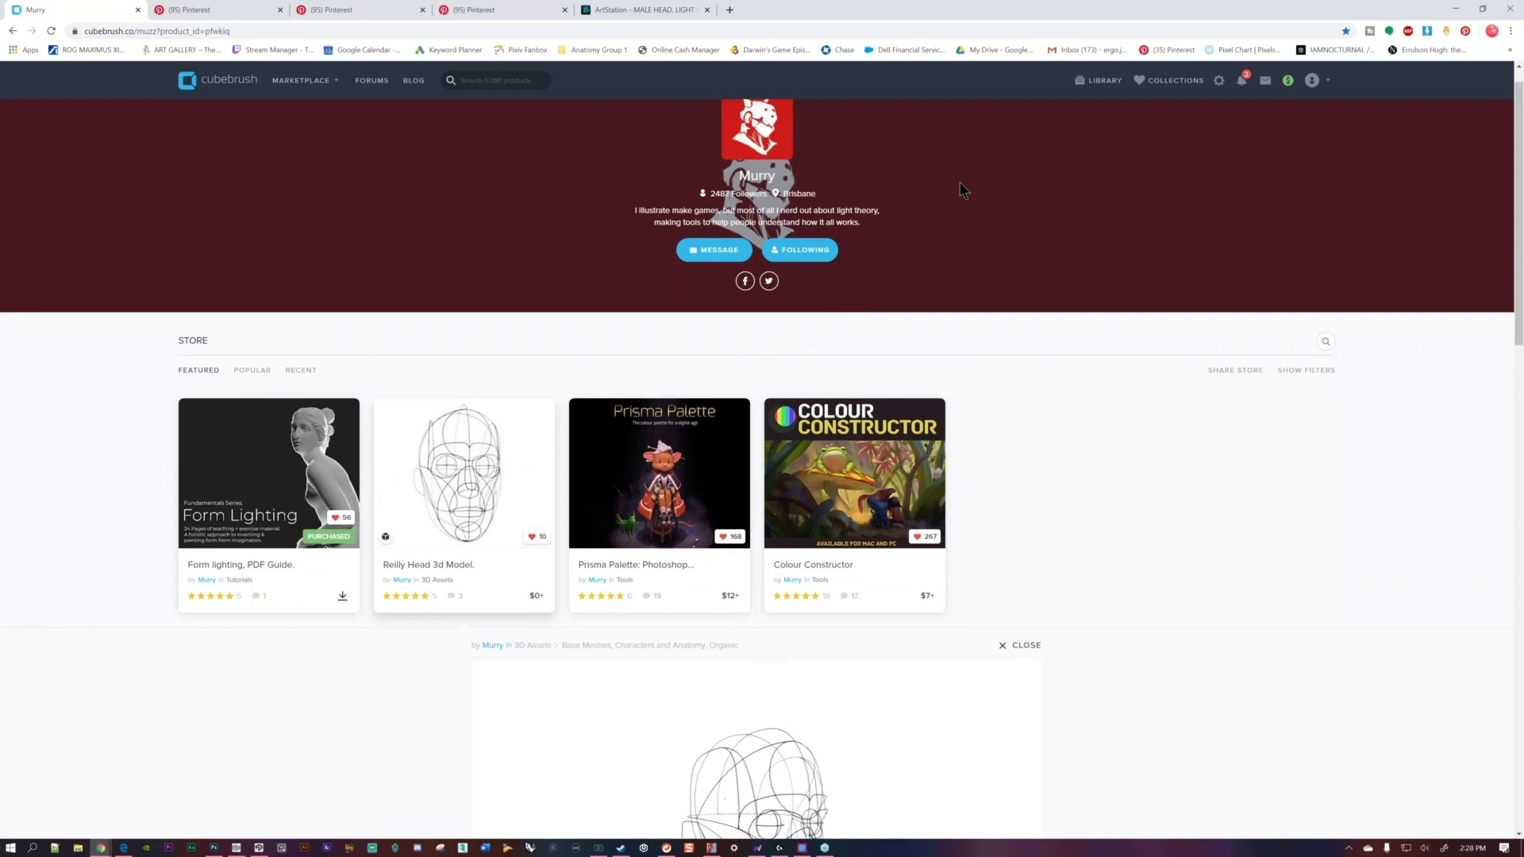
pyautogui.scroll(-5, 960, 189)
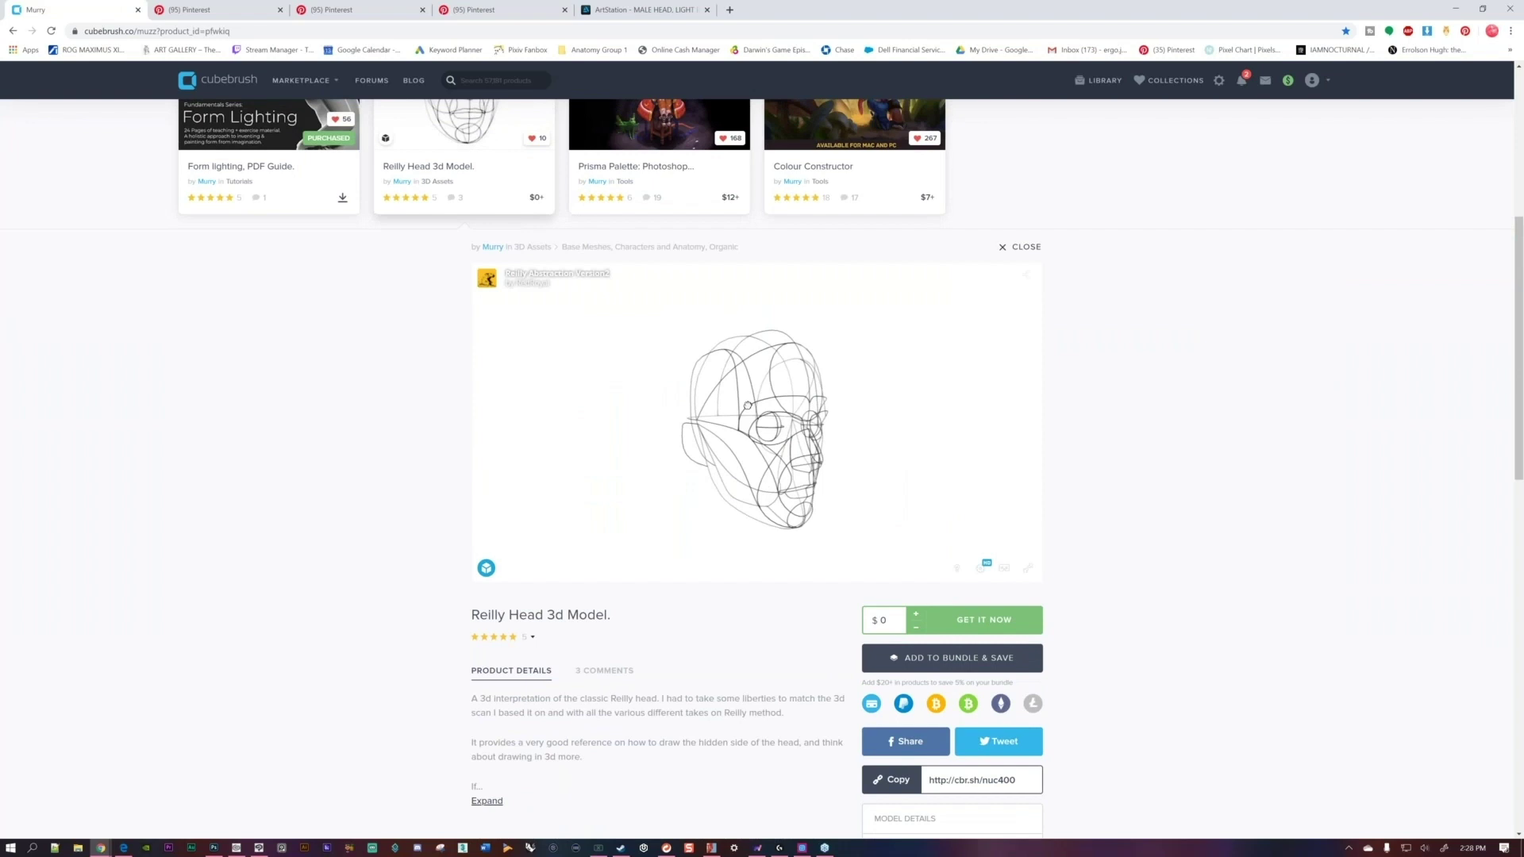
pyautogui.moveTo(764, 419); pyautogui.dragTo(697, 394)
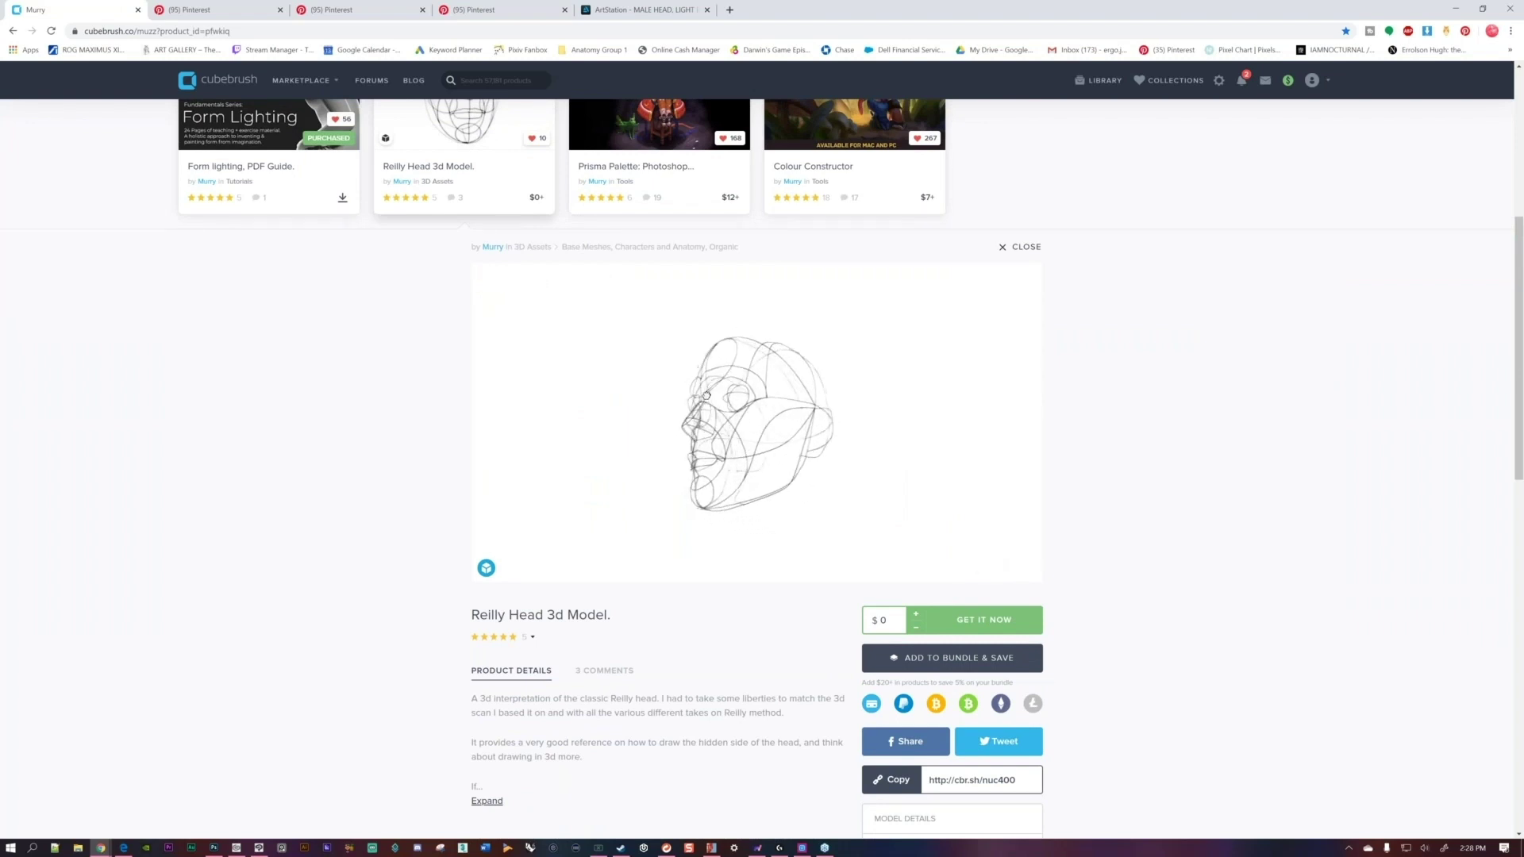
pyautogui.moveTo(743, 420); pyautogui.dragTo(727, 422)
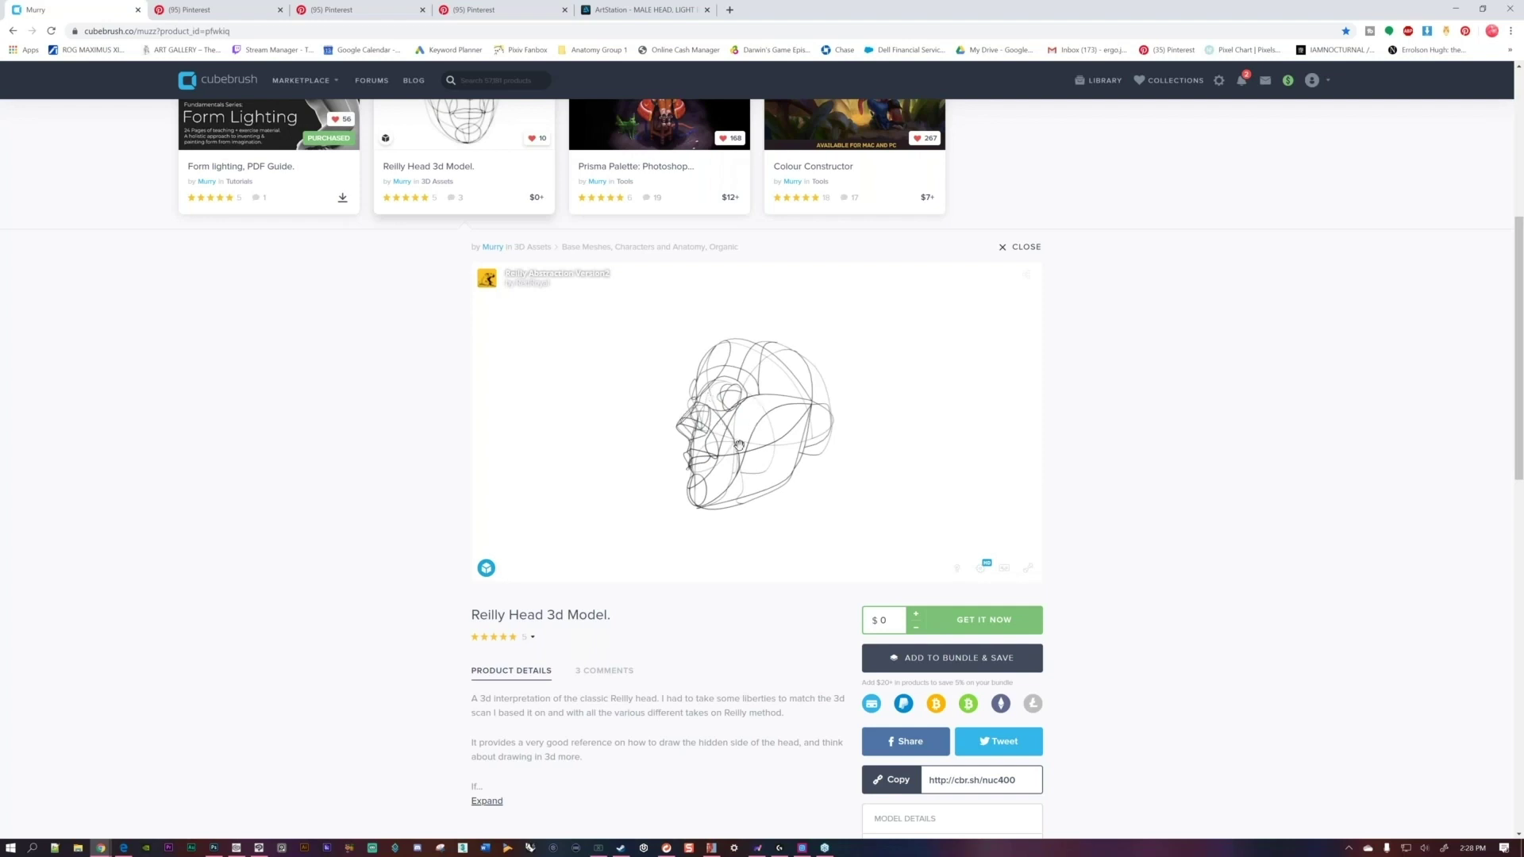
pyautogui.moveTo(674, 429); pyautogui.dragTo(795, 435)
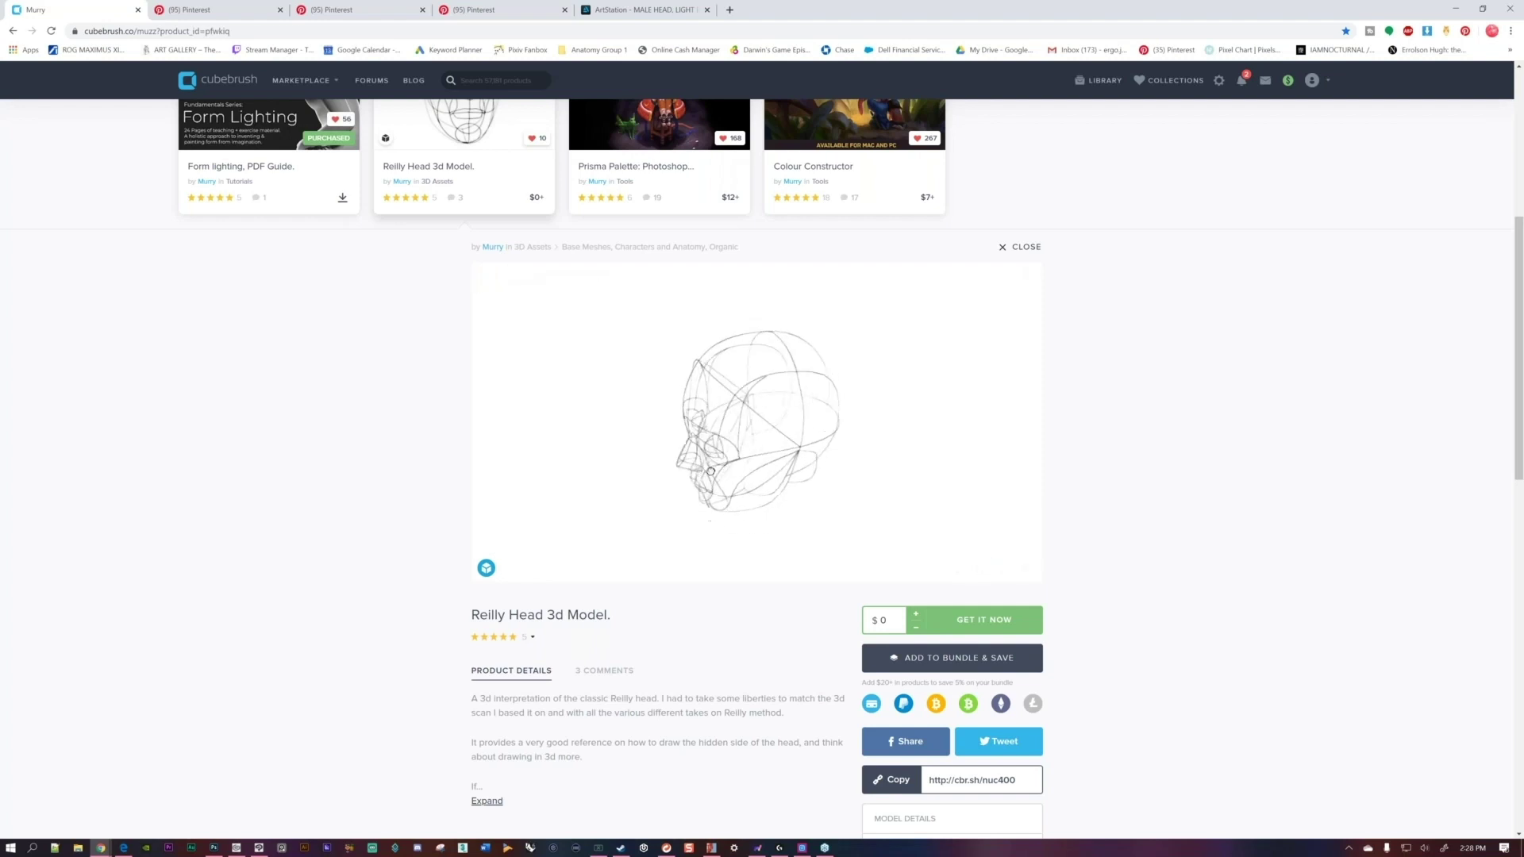
# Open the Form lighting, PDF Guide product on Cubebrush to view it, and return to Clip Studio Paint.
pyautogui.scroll(3, 294, 326)
pyautogui.click(294, 326)
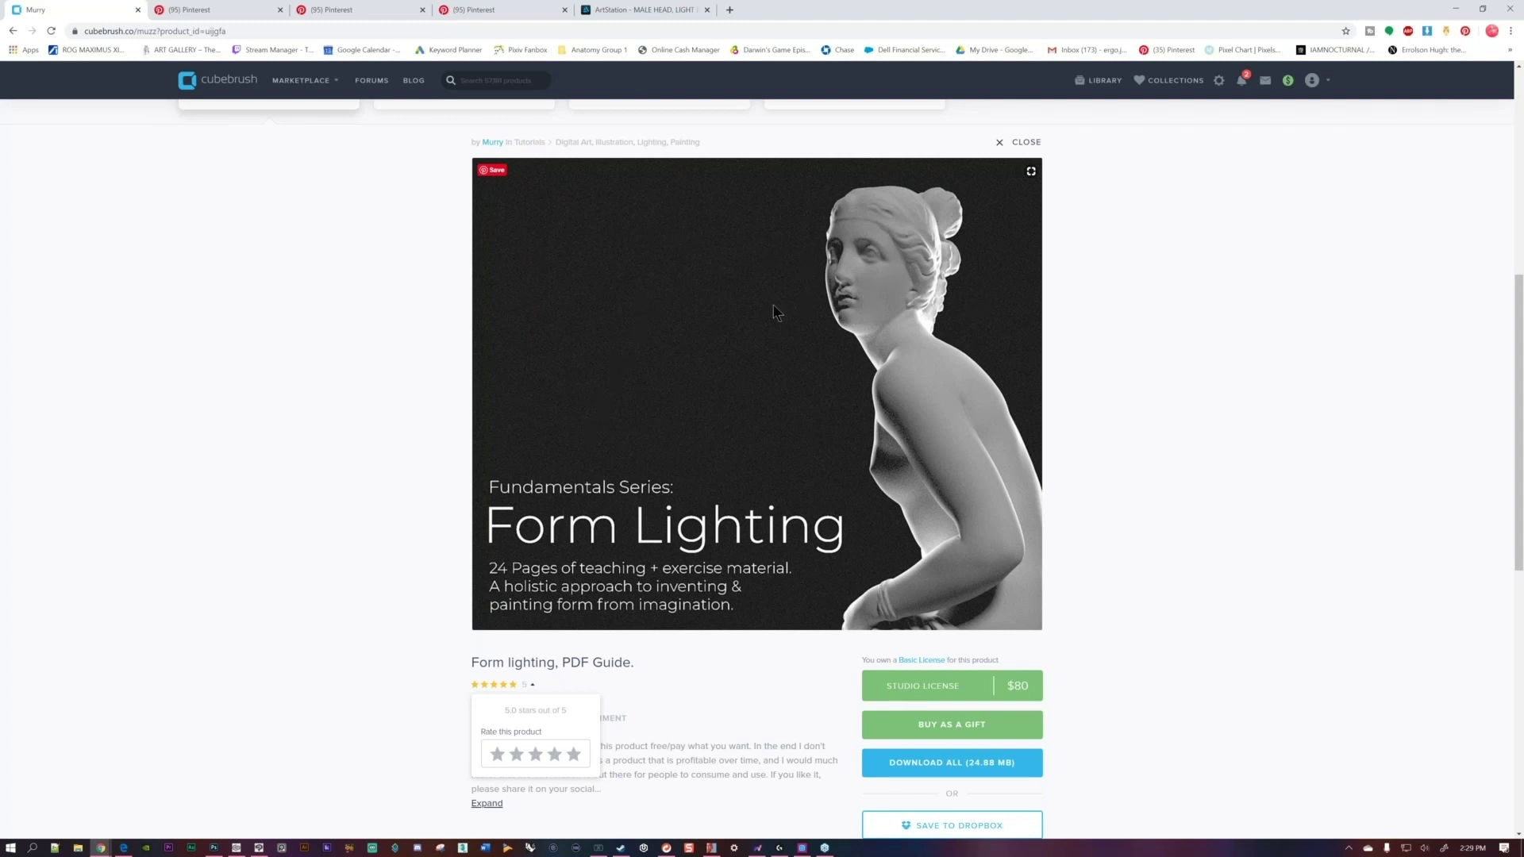
pyautogui.scroll(2, 774, 313)
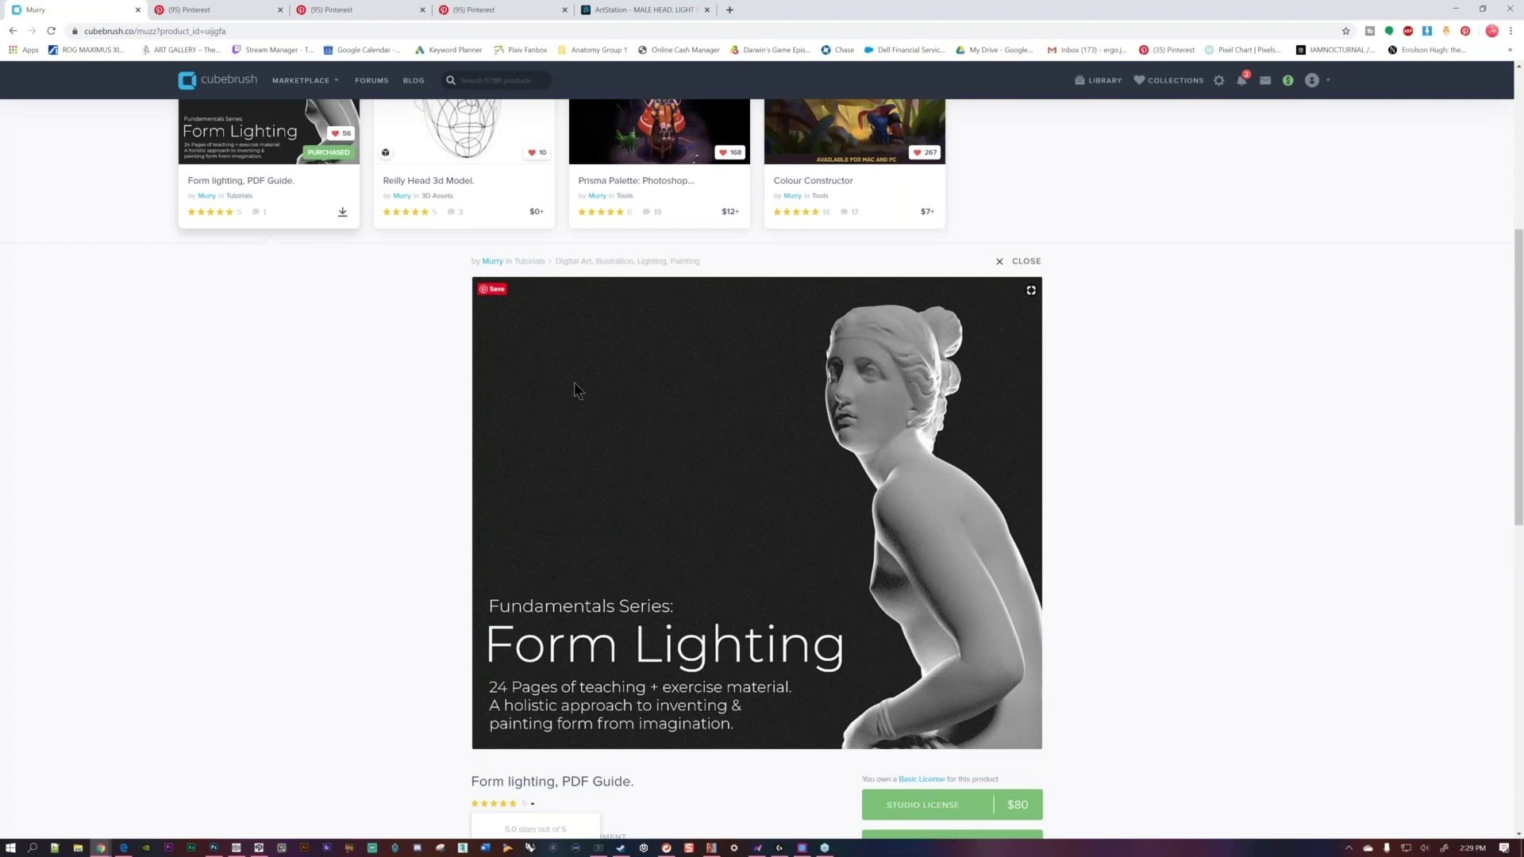
pyautogui.scroll(1, 288, 408)
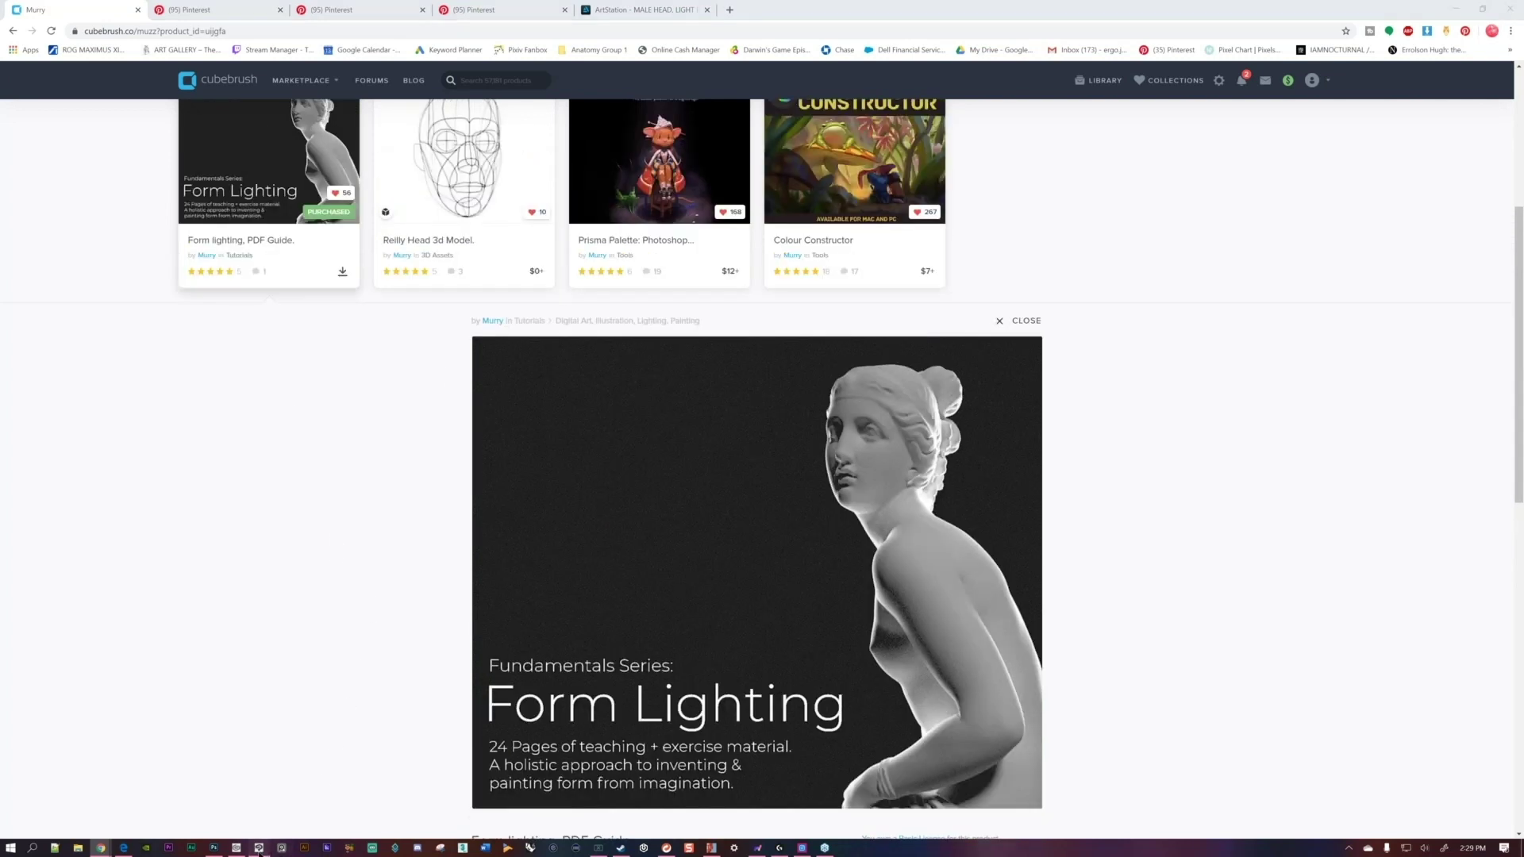
pyautogui.click(259, 848)
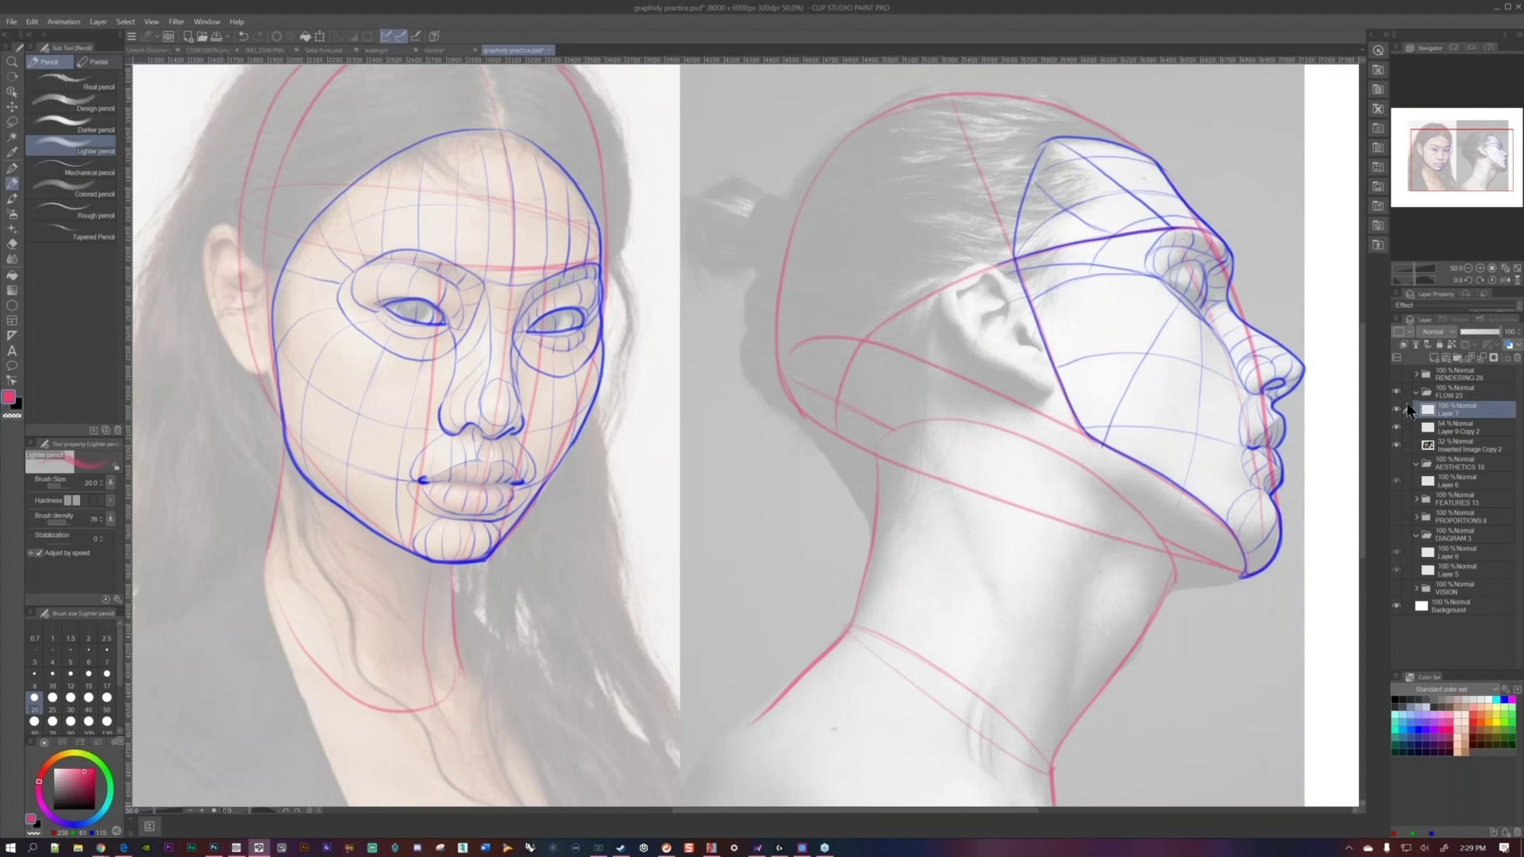
# Collapse and hide the FLOW layer folder, and show the RENDERING folder with the portrait photo and line drawing.
pyautogui.click(1416, 394)
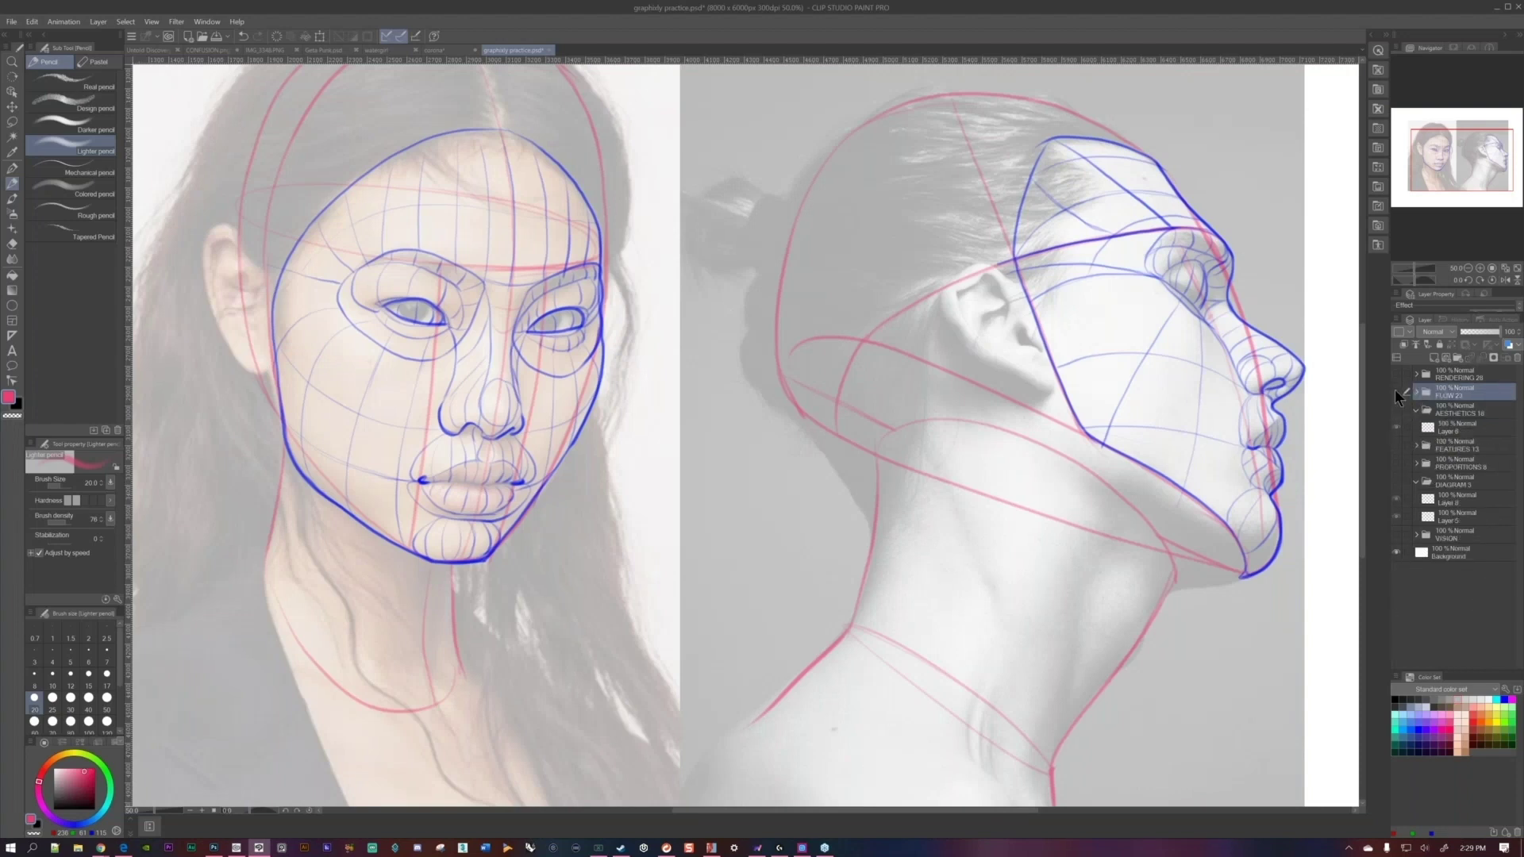
pyautogui.click(1394, 389)
pyautogui.click(1394, 374)
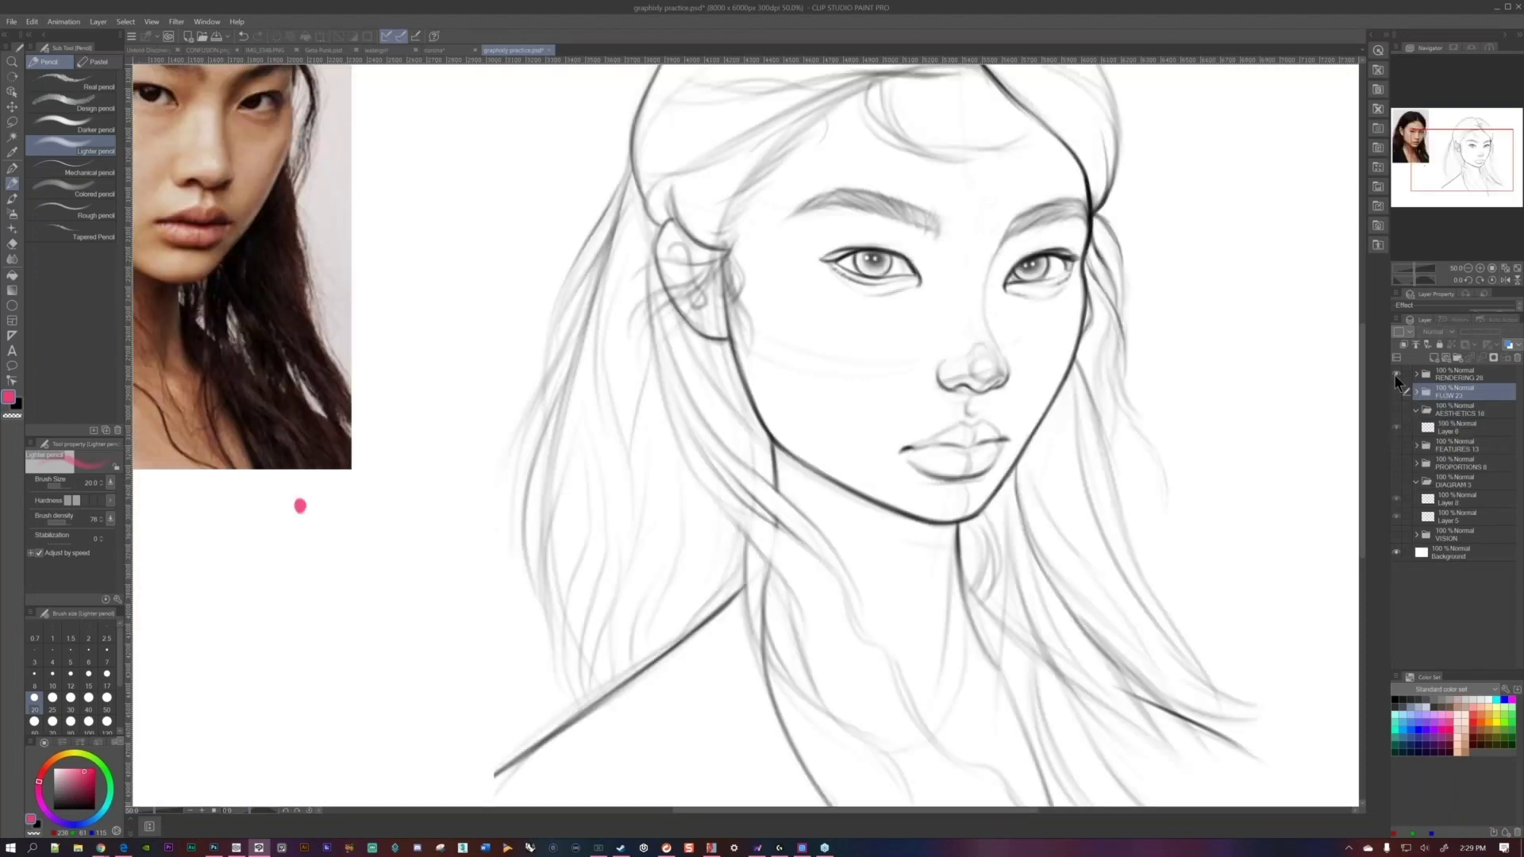
pyautogui.scroll(-5, 746, 435)
pyautogui.scroll(3, 747, 435)
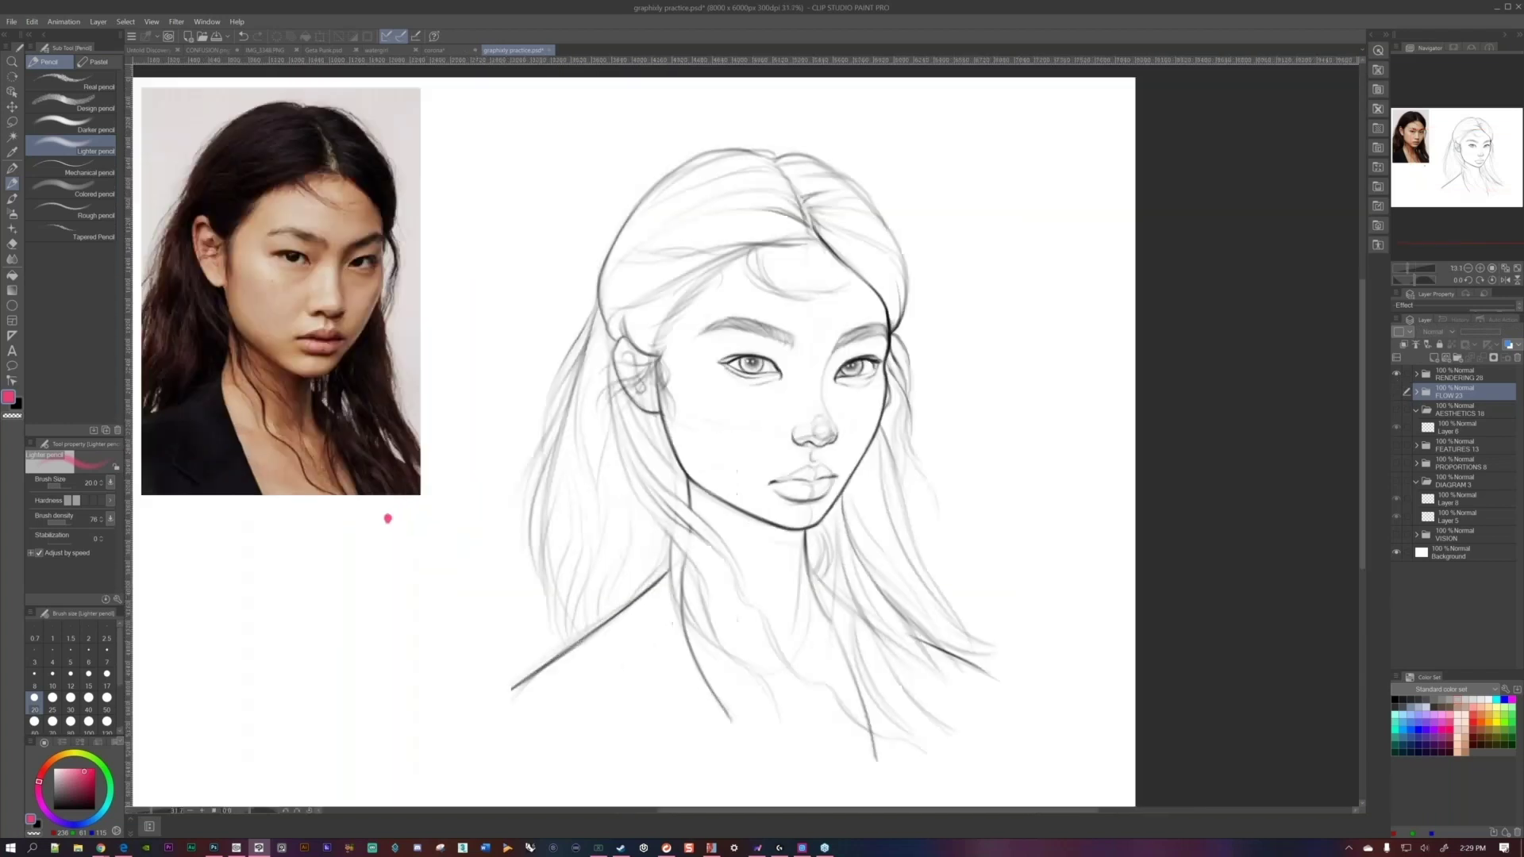
pyautogui.moveTo(376, 515); pyautogui.dragTo(476, 493)
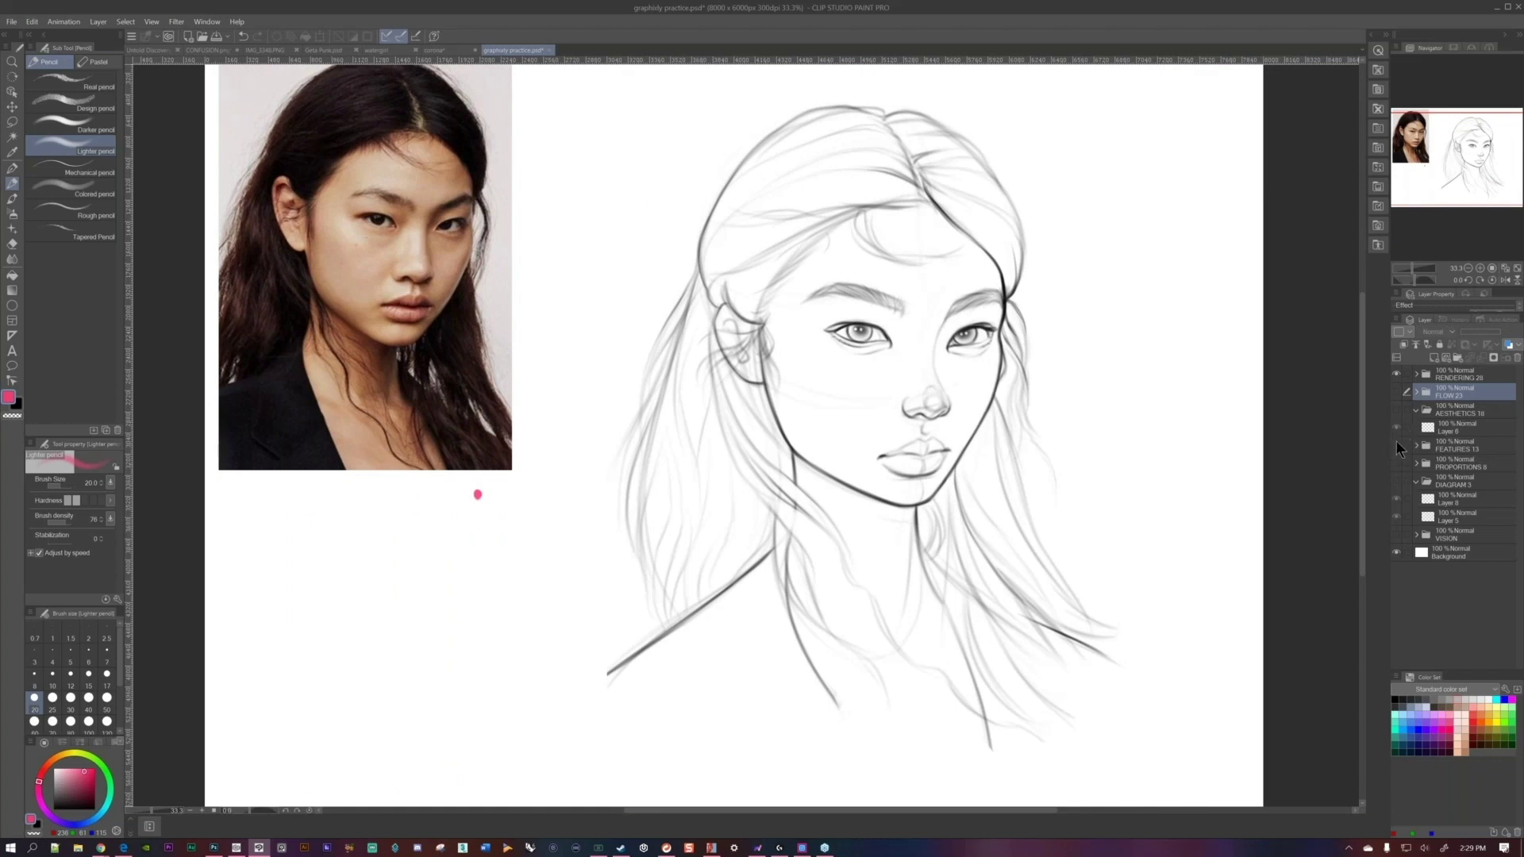
# Expand the RENDERING folder, select its inserted image layer, and compare the portrait photo with the line drawing.
pyautogui.click(1417, 375)
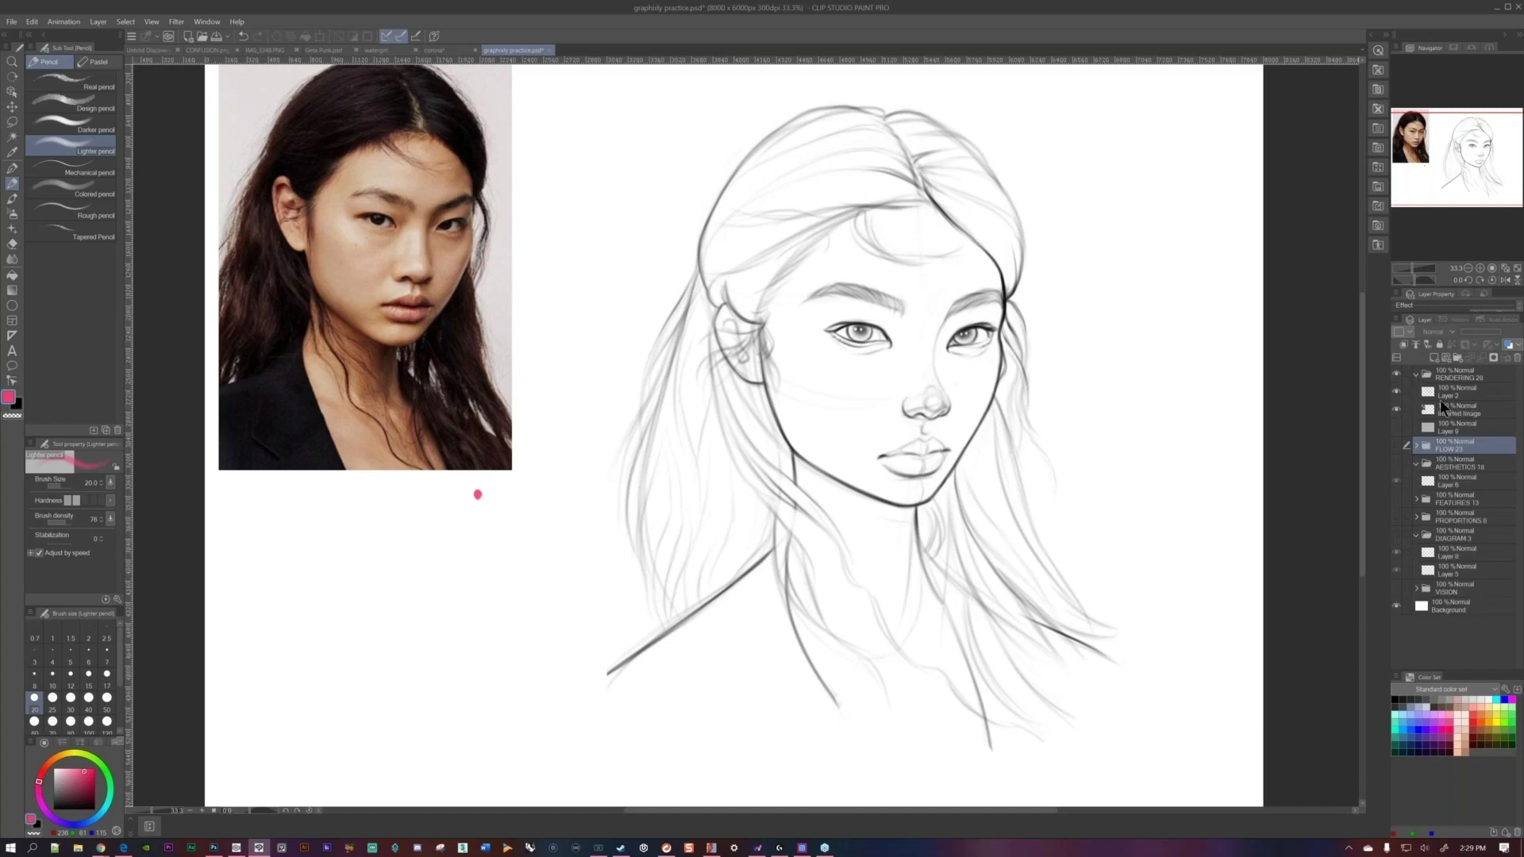
pyautogui.click(1452, 411)
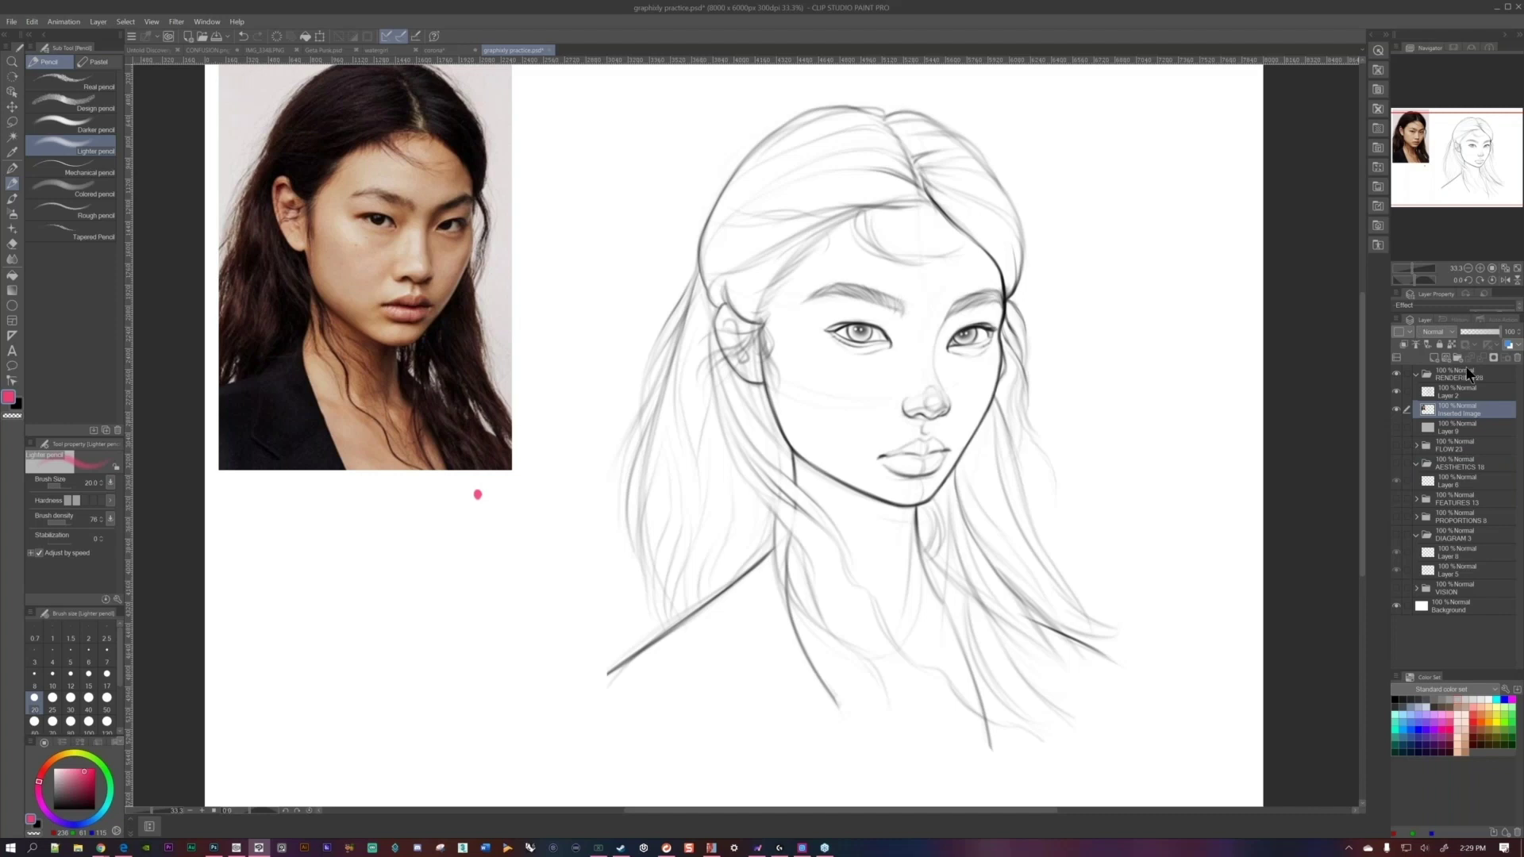
pyautogui.scroll(3, 1035, 255)
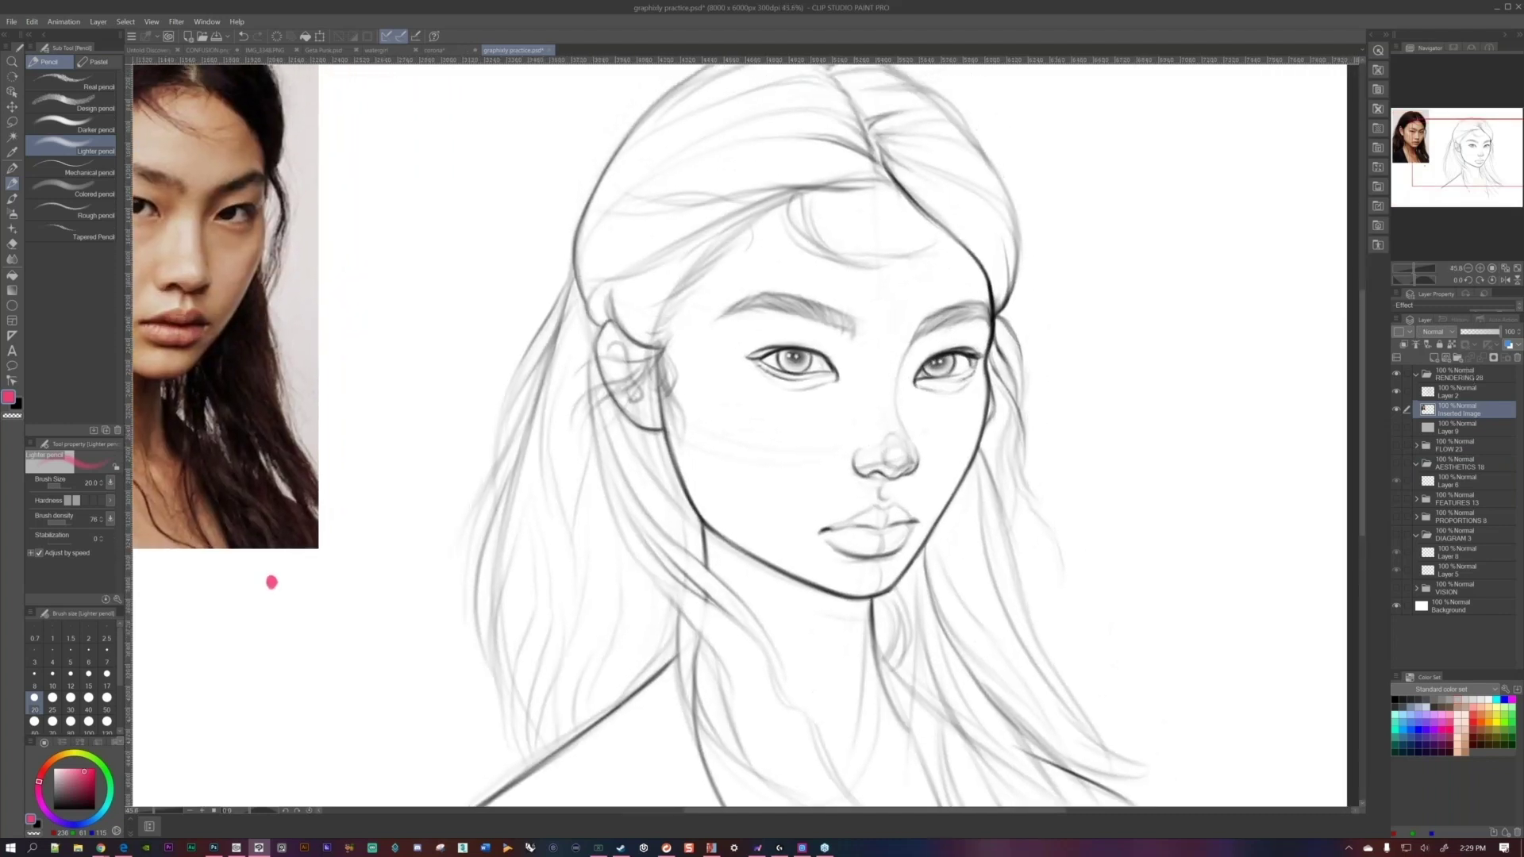
pyautogui.scroll(-3, 942, 388)
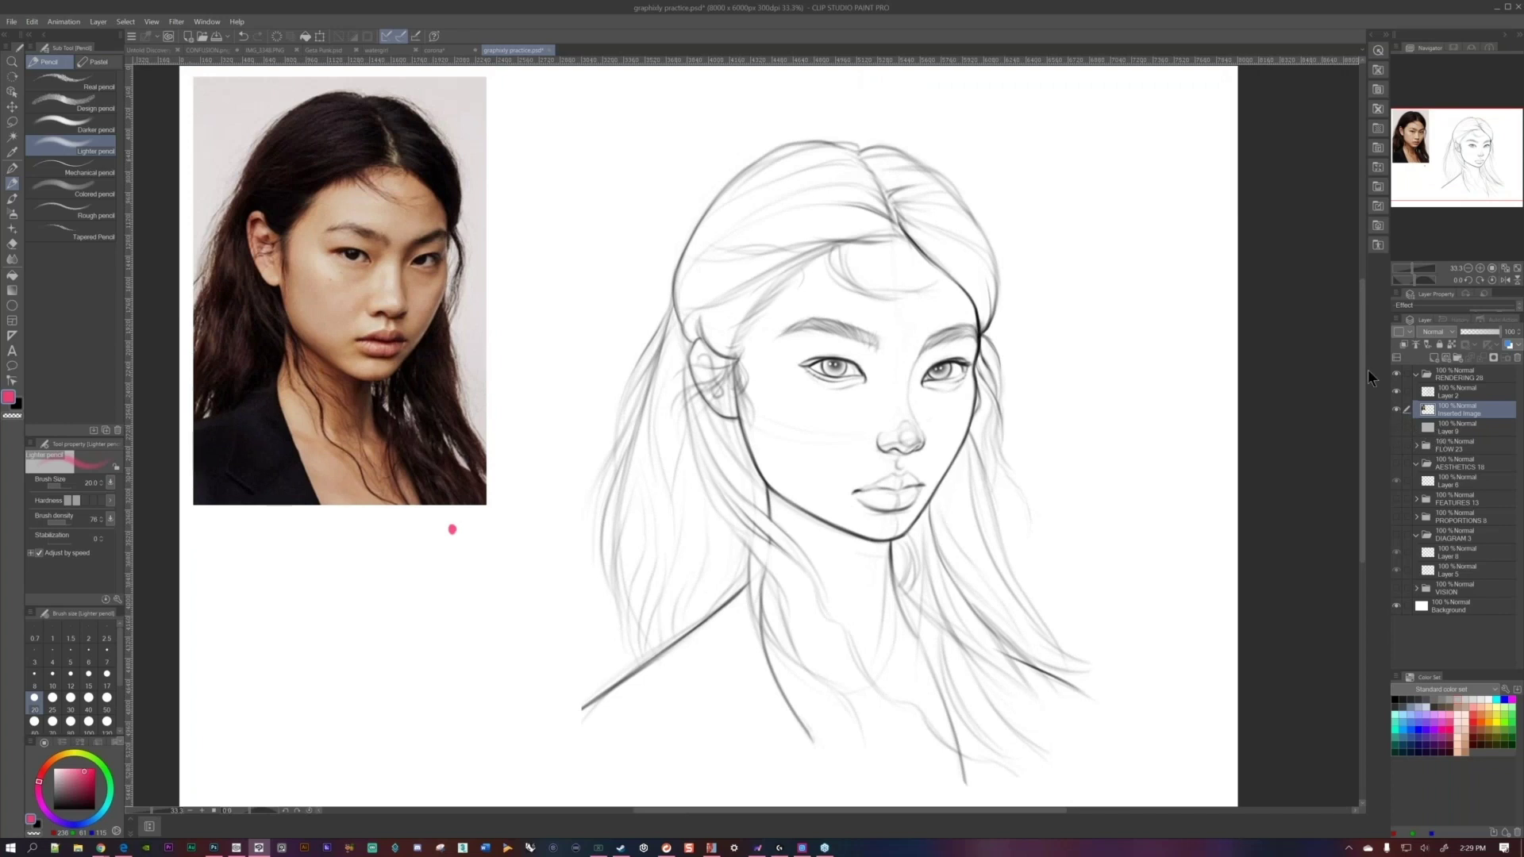
pyautogui.hotkey('ctrl', '-')
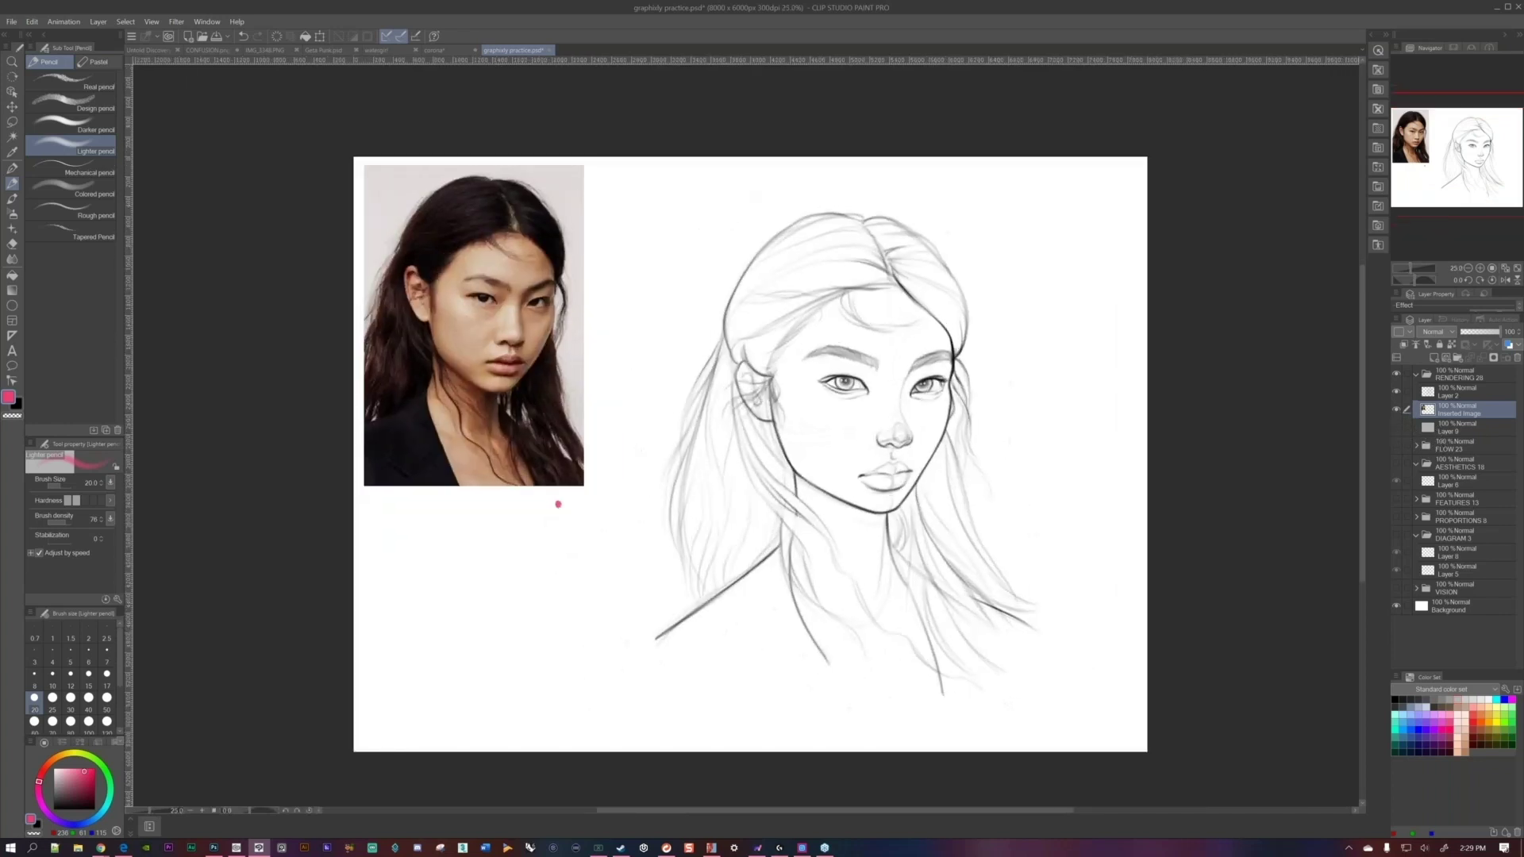
pyautogui.scroll(3, 558, 504)
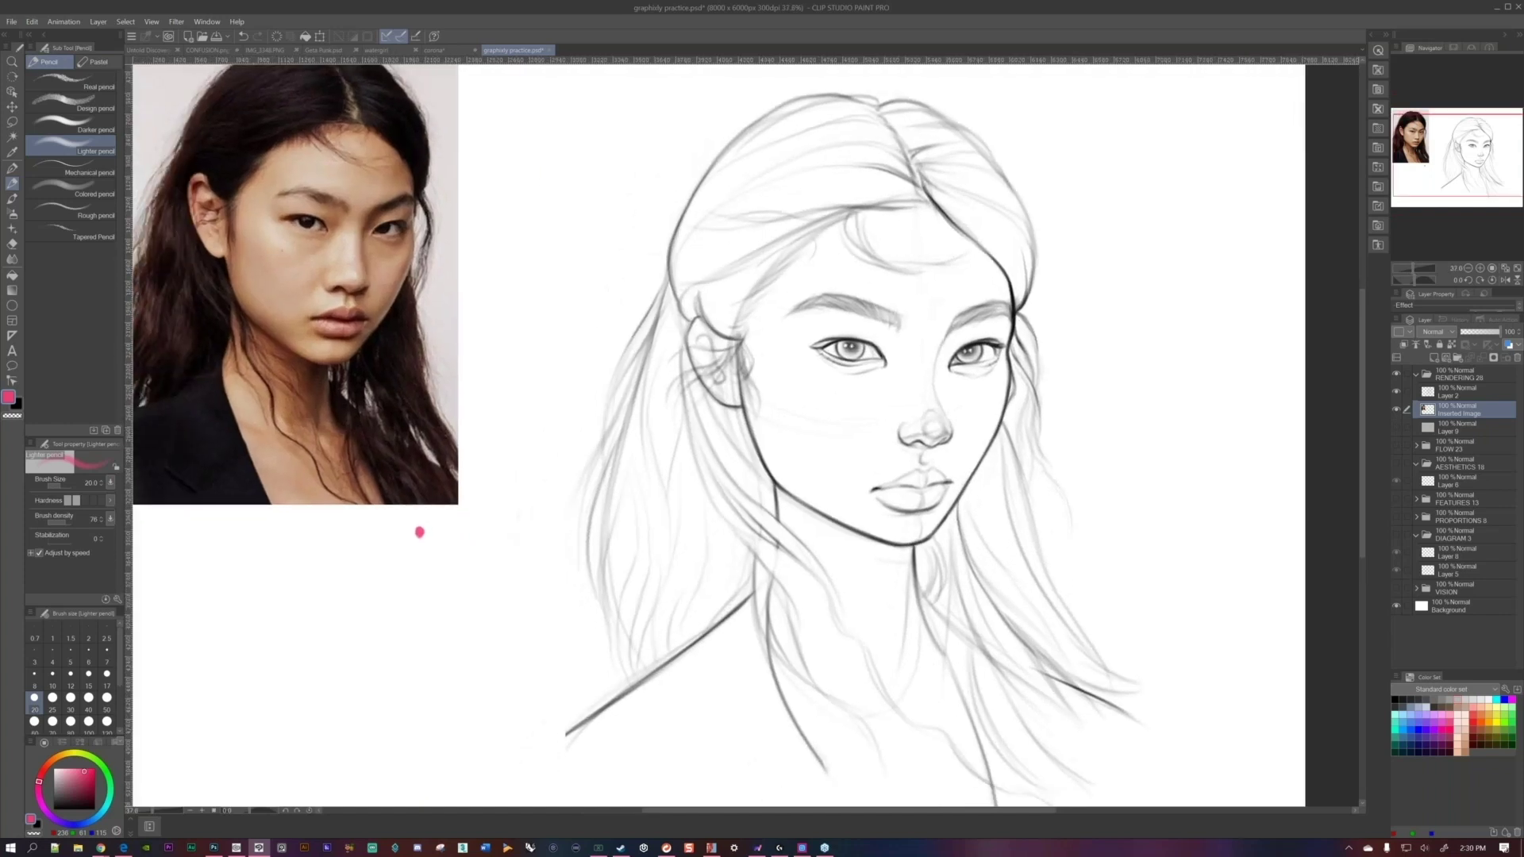
# Reset to the default drawing colors, then show and select the grey background layer in the RENDERING folder.
pyautogui.press('d')
pyautogui.click(1396, 427)
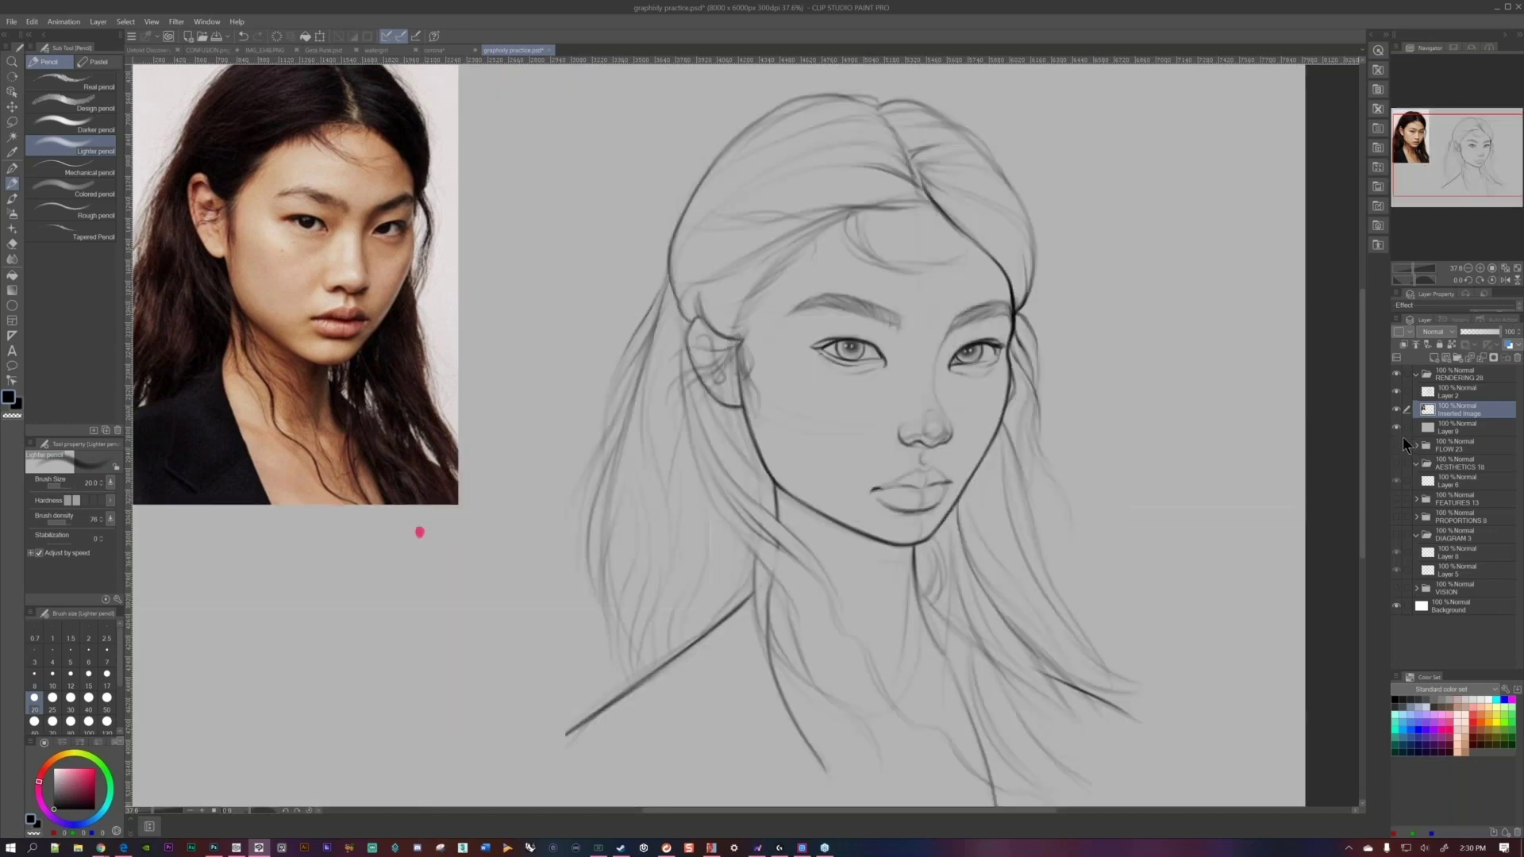
pyautogui.click(1467, 428)
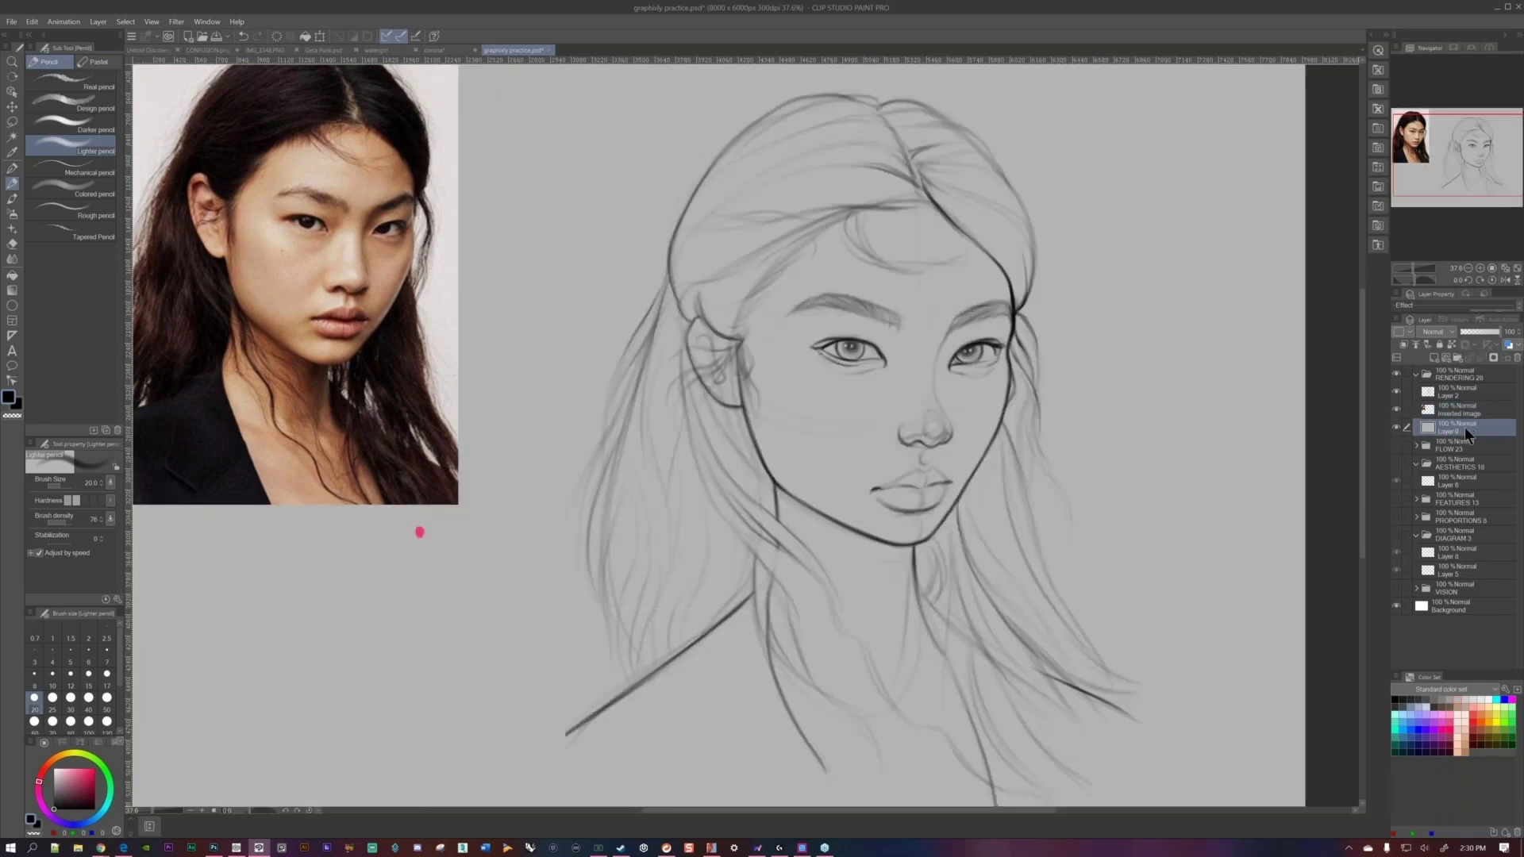
pyautogui.scroll(-2, 1271, 477)
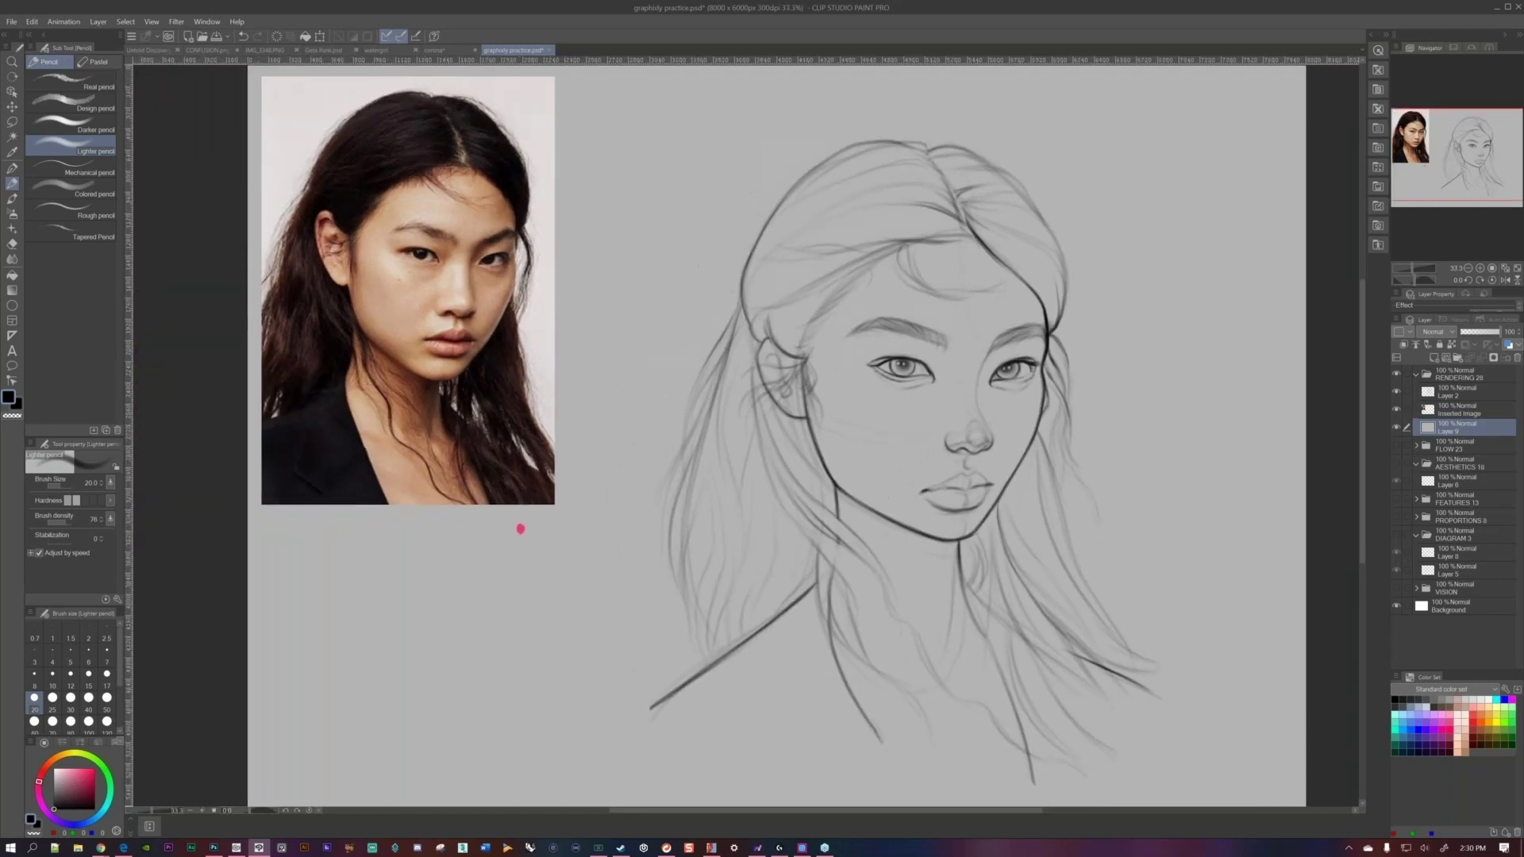
pyautogui.moveTo(988, 369); pyautogui.dragTo(982, 370)
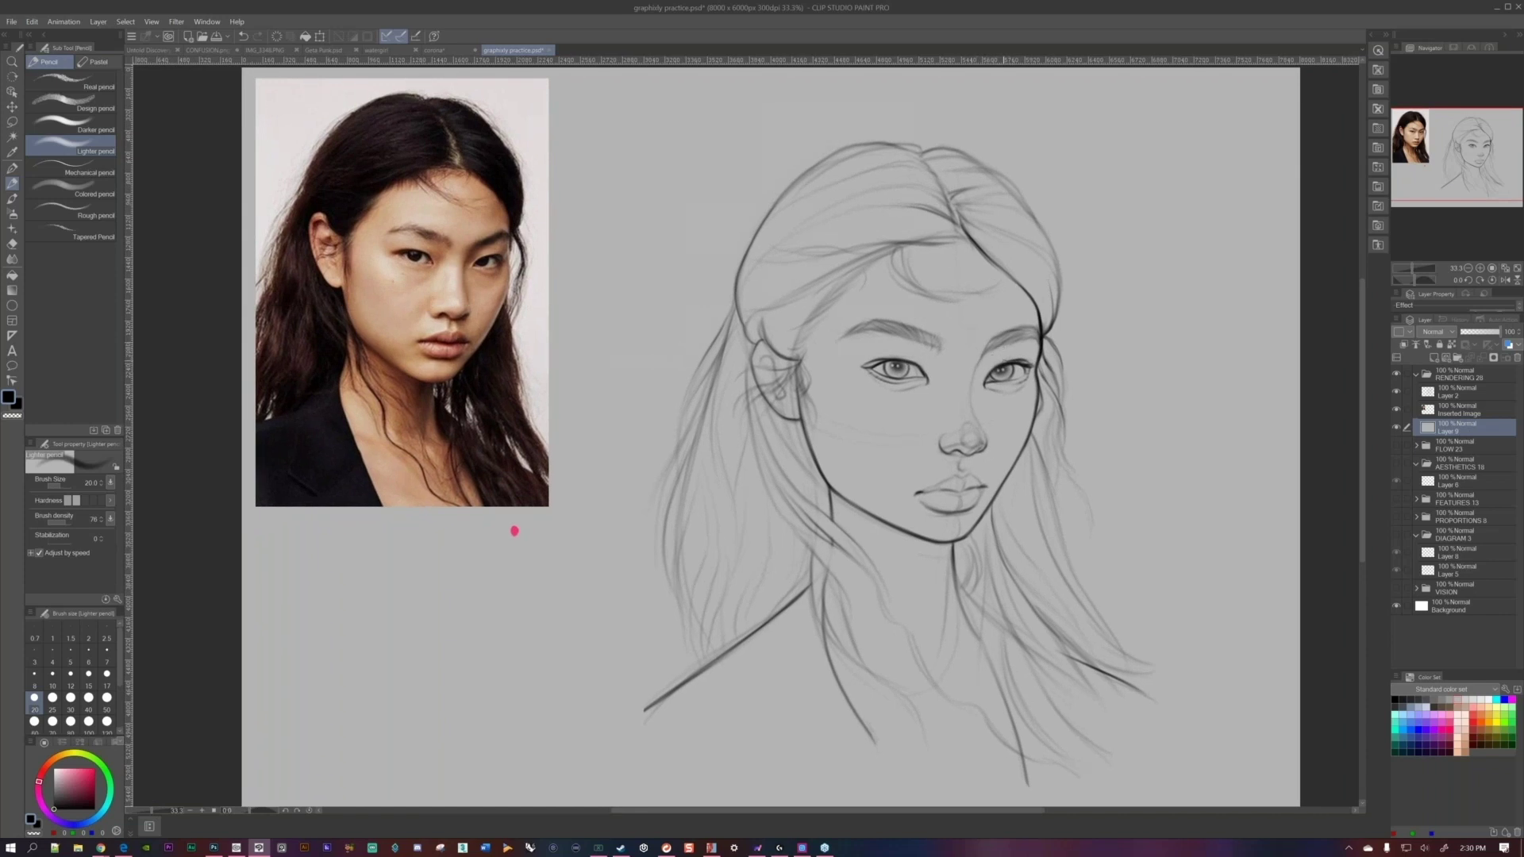
pyautogui.moveTo(975, 388)
pyautogui.mouseDown()
pyautogui.moveTo(984, 379)
pyautogui.moveTo(976, 393)
pyautogui.mouseUp()
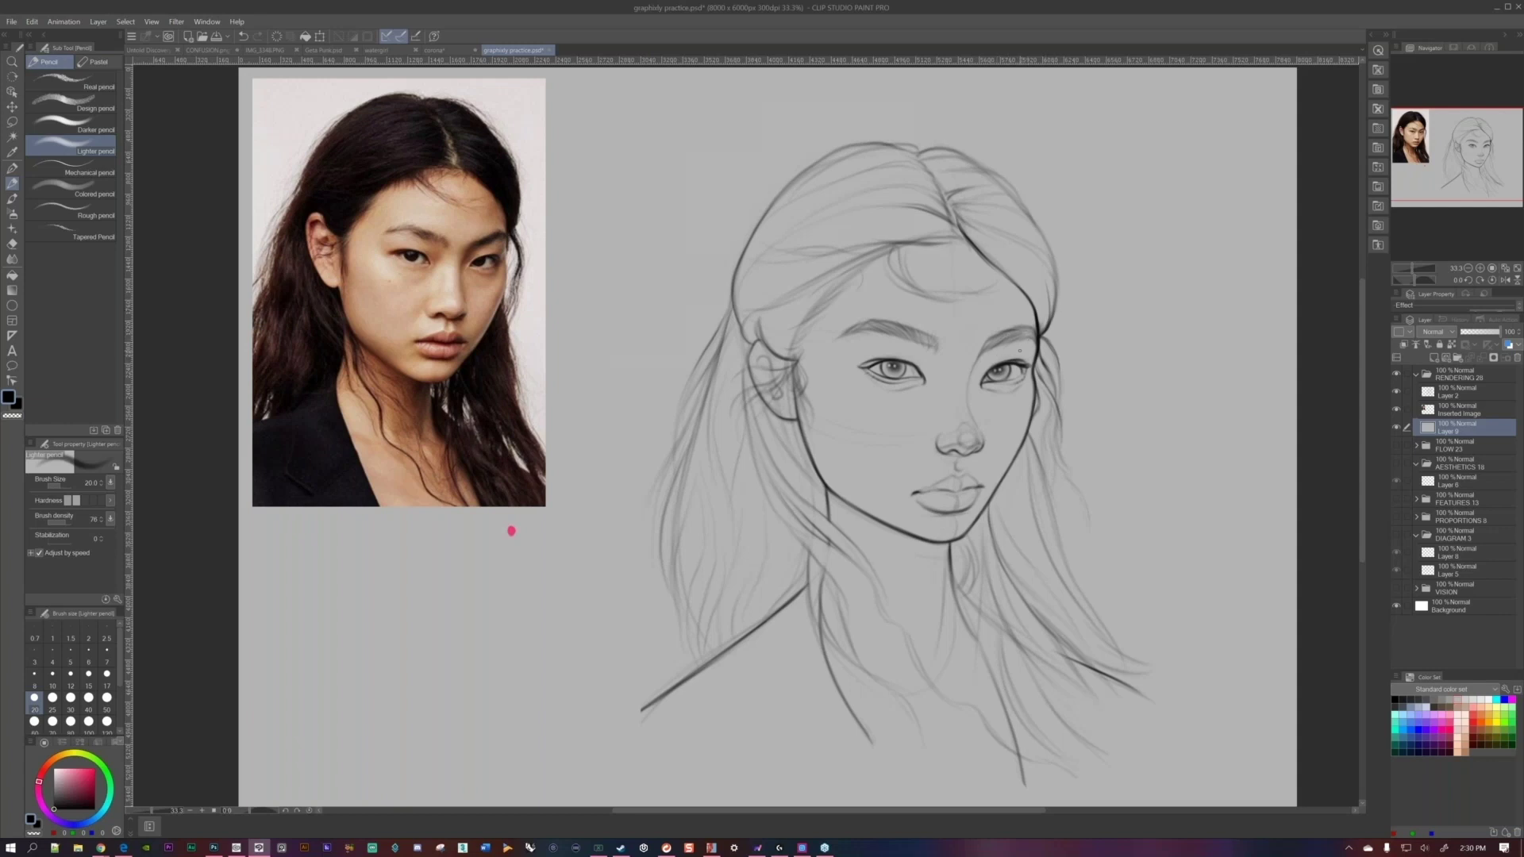
# Add a new layer above the inserted image layer and name it SHADOW.
pyautogui.click(1487, 408)
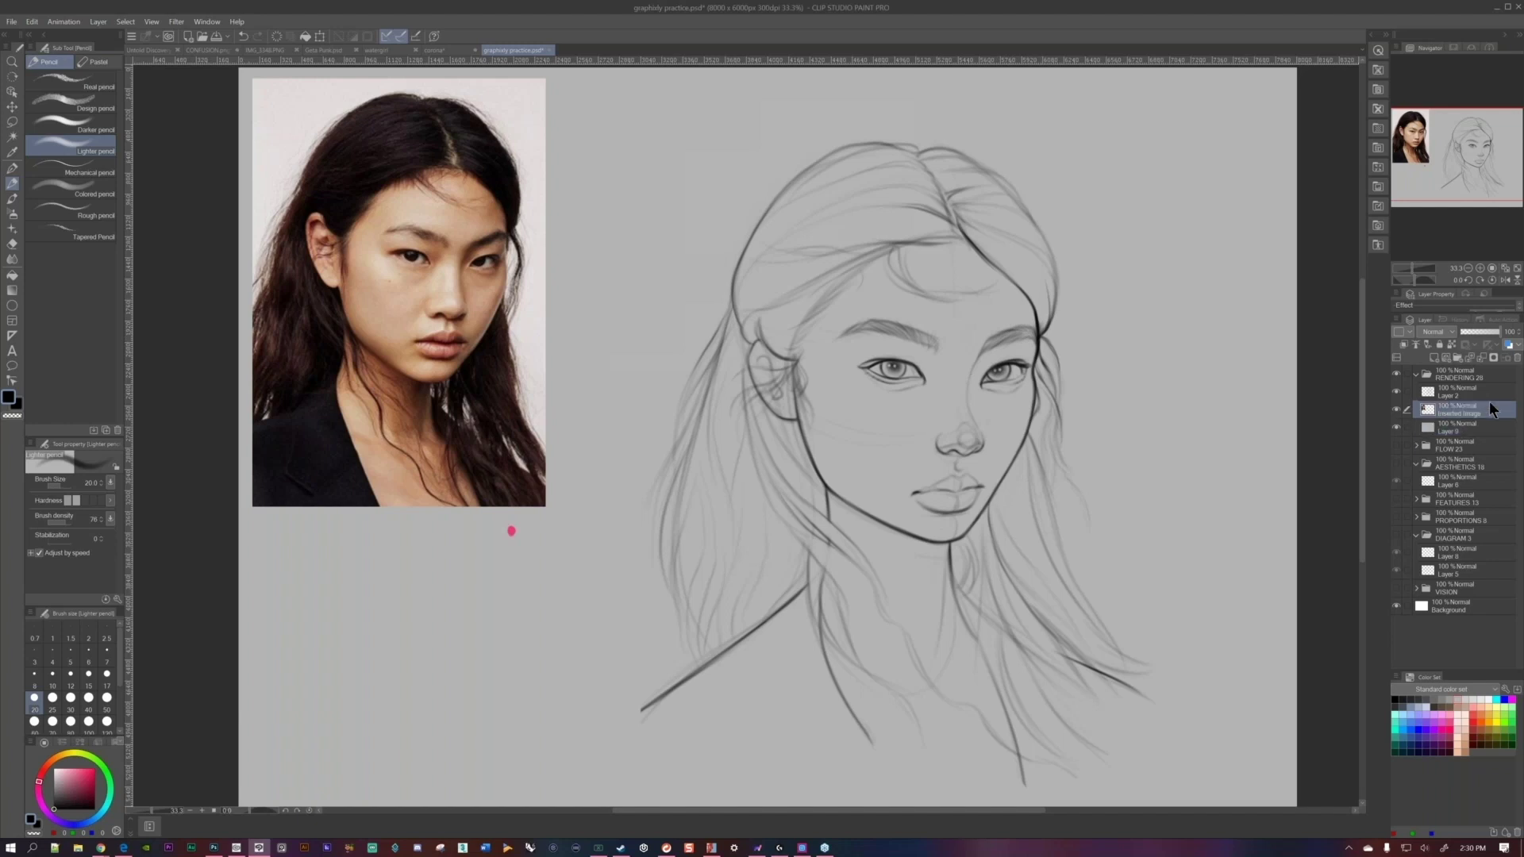
pyautogui.click(1436, 360)
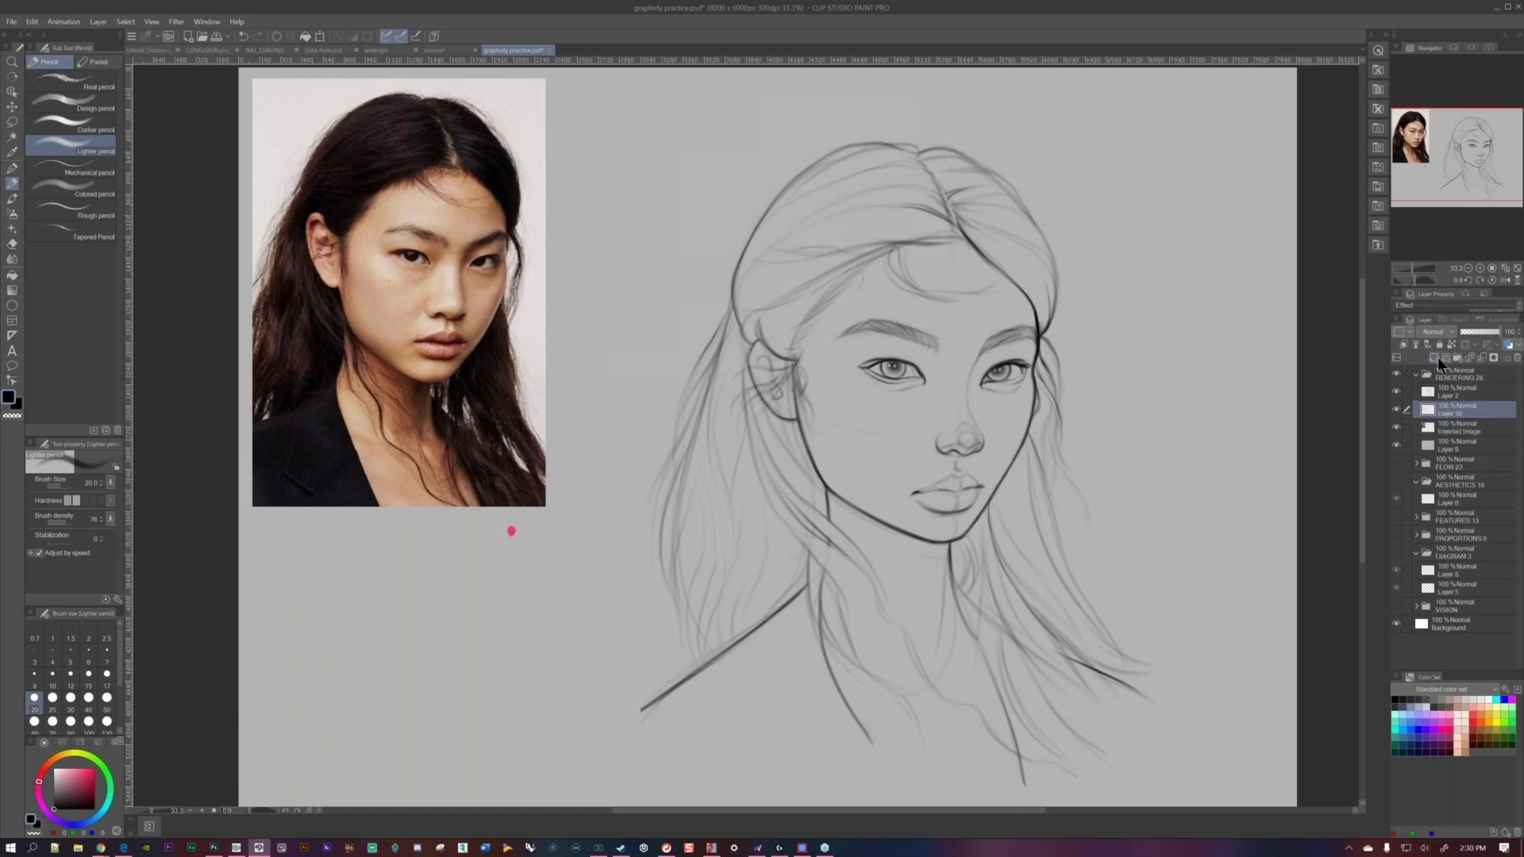
pyautogui.doubleClick(1447, 414)
pyautogui.write('SHADOW')
pyautogui.press('Return')
# Add another layer above SHADOW and name it LIGHT.
pyautogui.click(1434, 359)
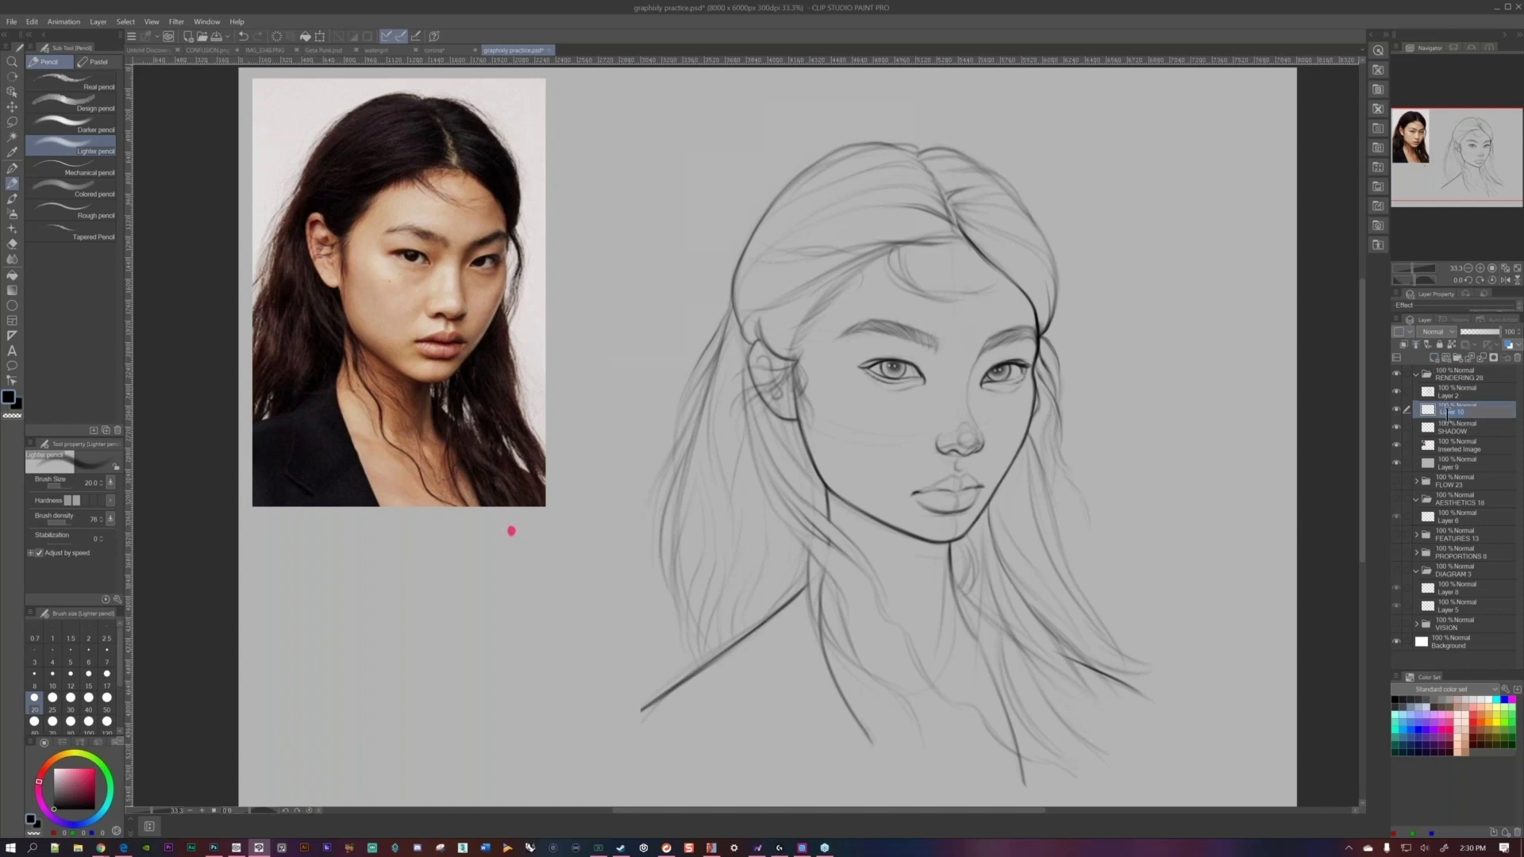
pyautogui.write('LIGHT')
pyautogui.moveTo(794, 437); pyautogui.dragTo(752, 417)
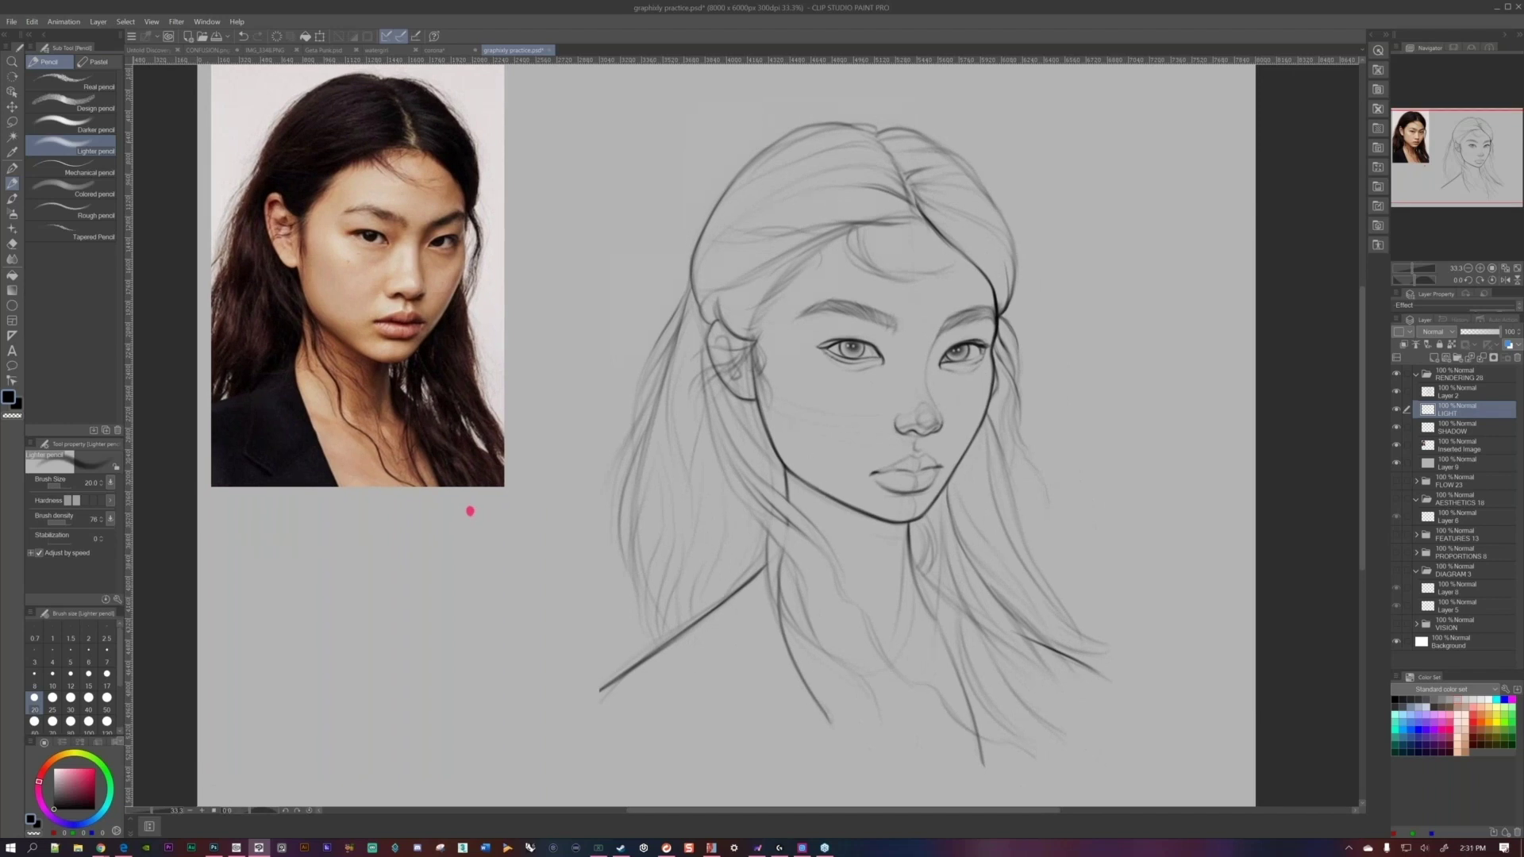
pyautogui.moveTo(470, 511); pyautogui.dragTo(475, 500)
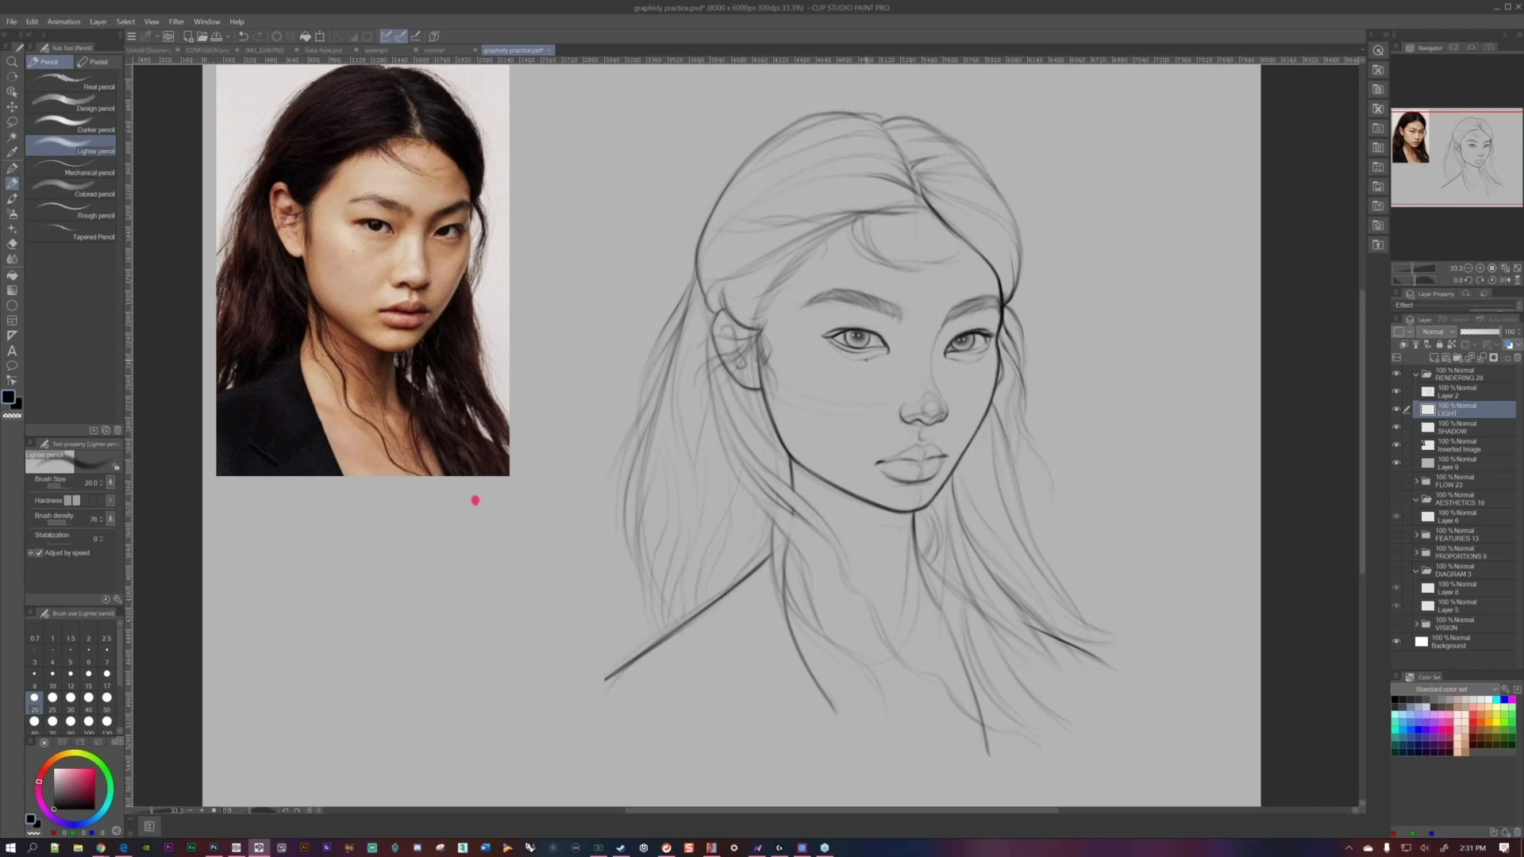
pyautogui.scroll(-4, 476, 500)
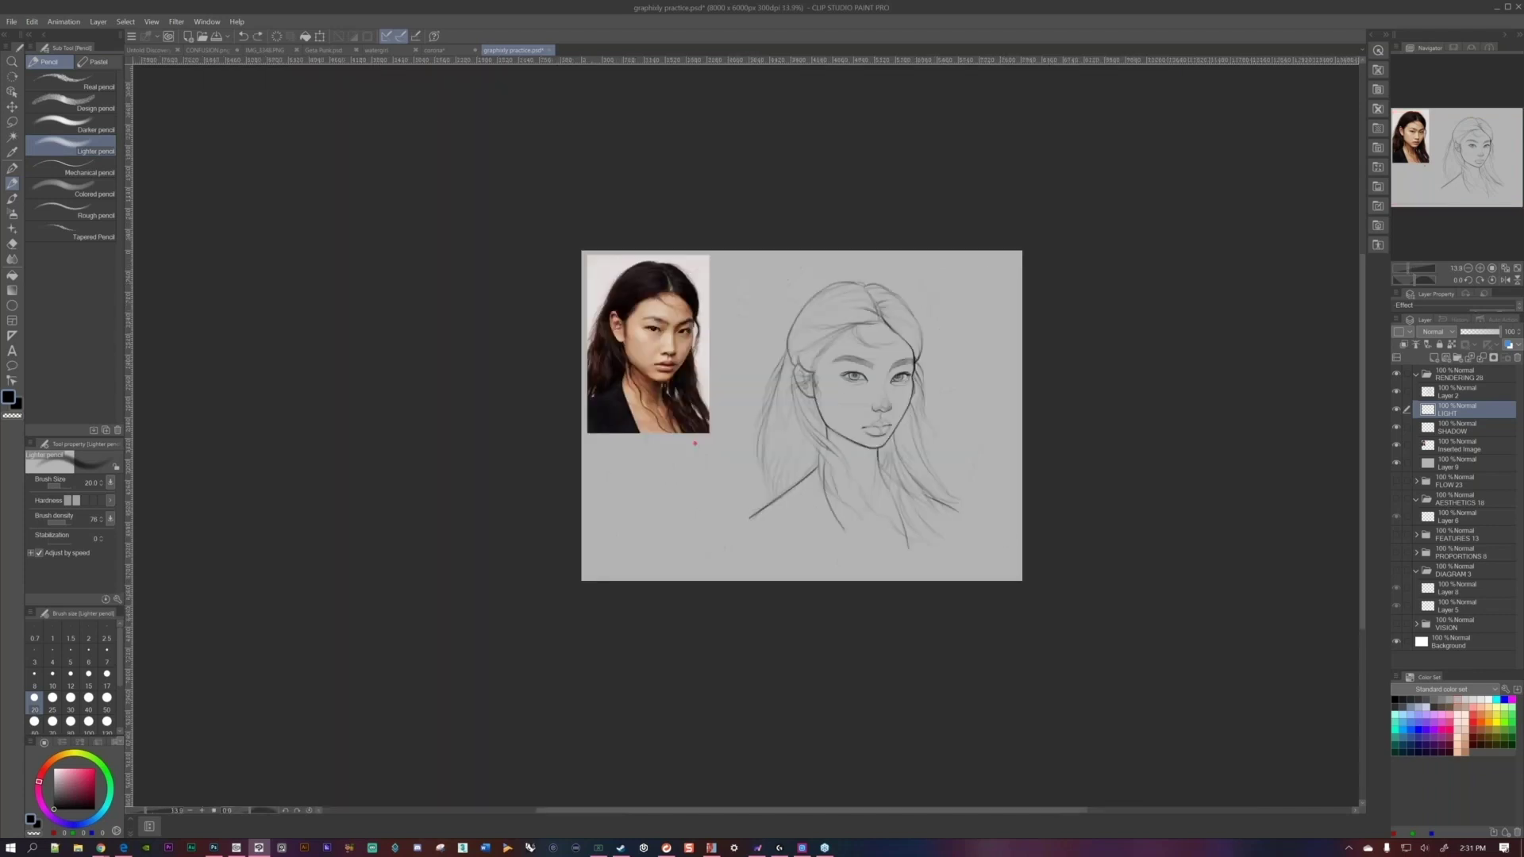
pyautogui.scroll(4, 695, 443)
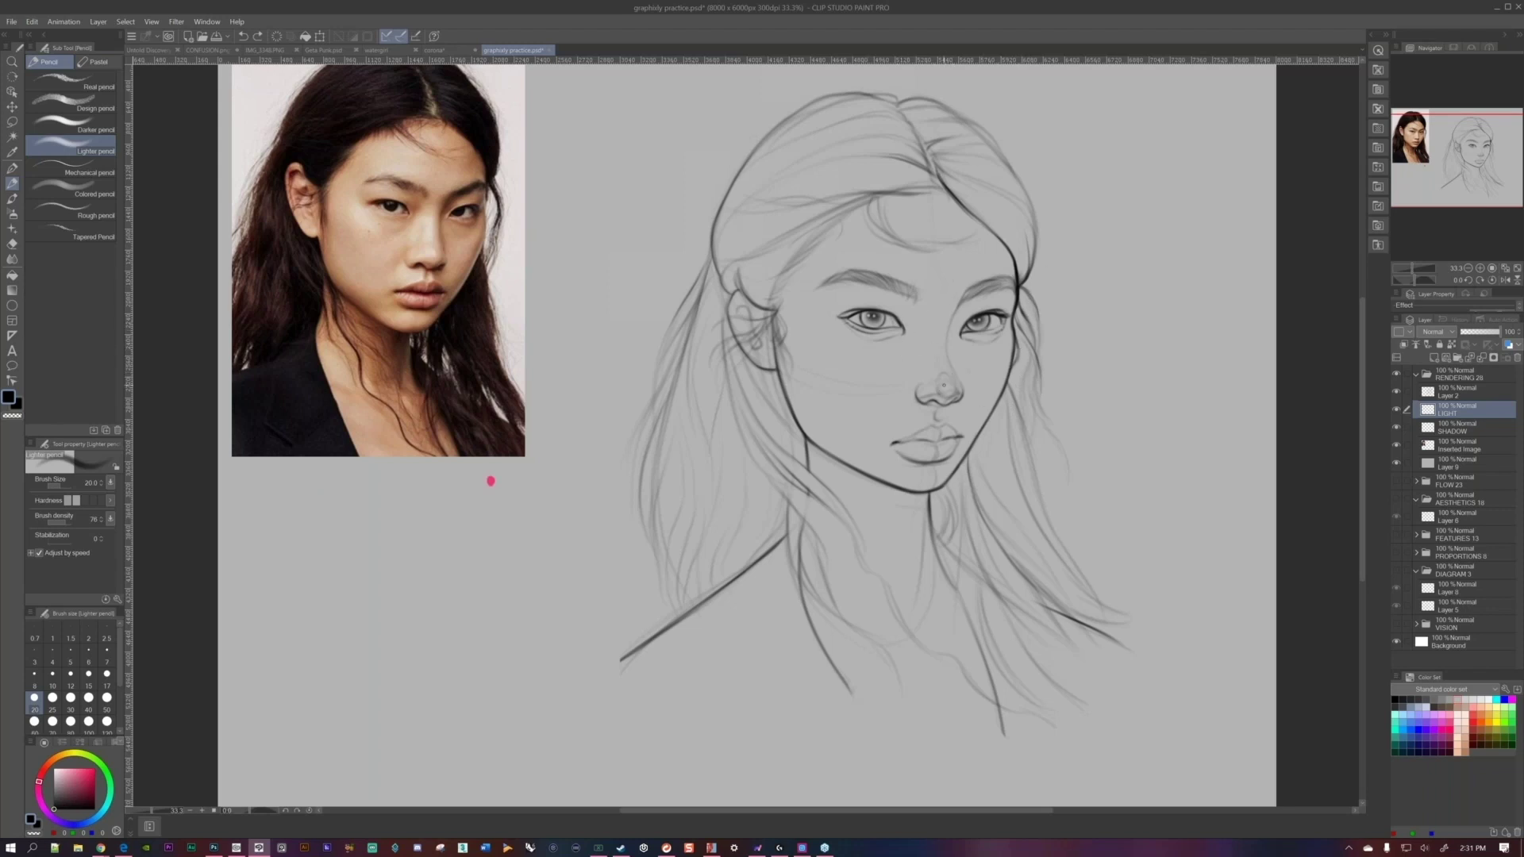
# Make the SHADOW layer active and set up the Soft airbrush with a dark grey color and a brush size of 200.
pyautogui.click(1459, 429)
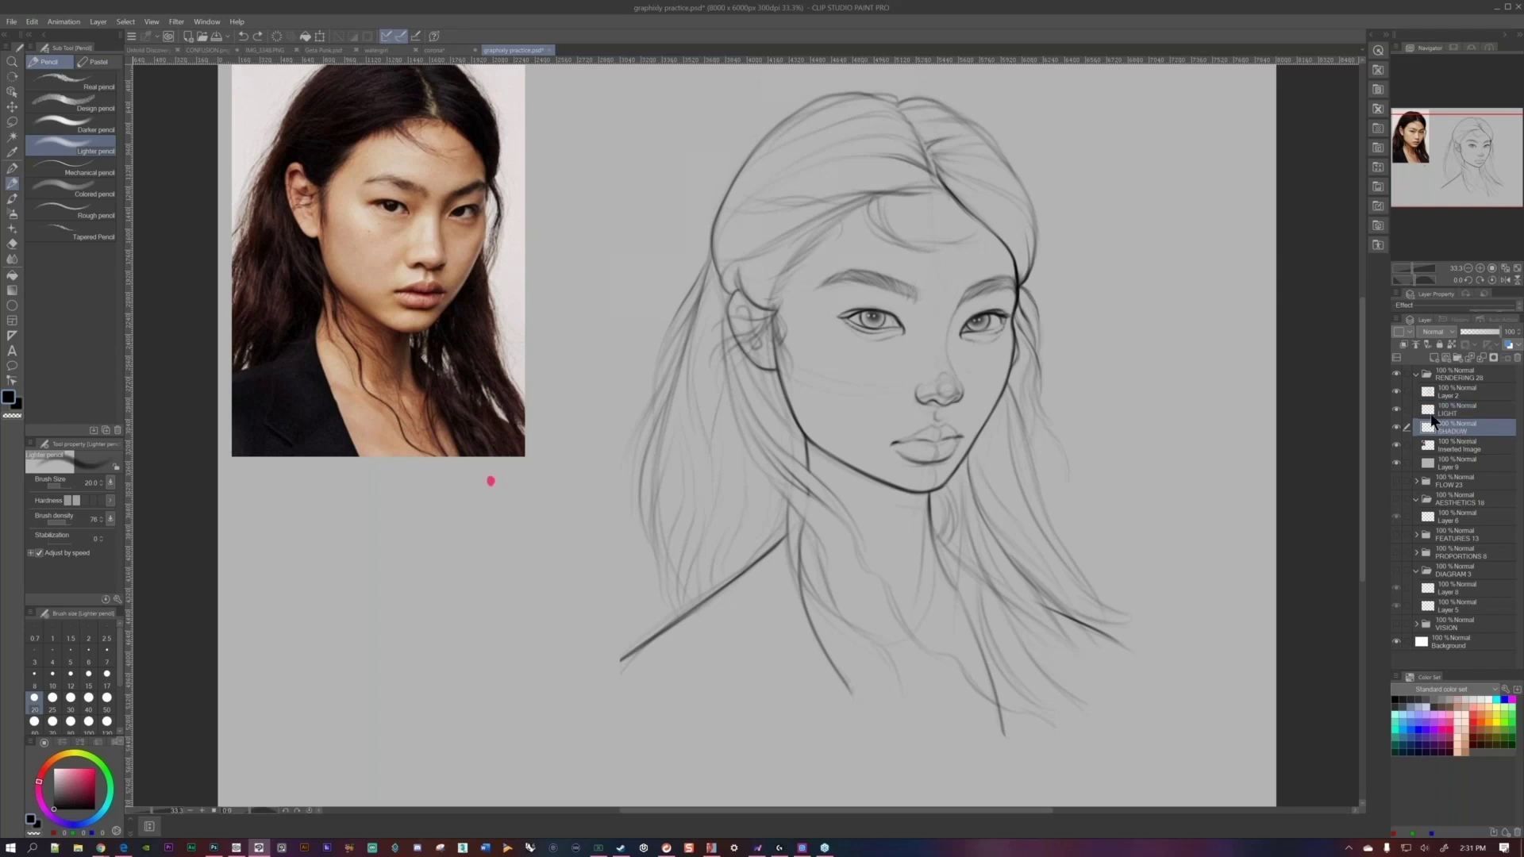
pyautogui.click(19, 212)
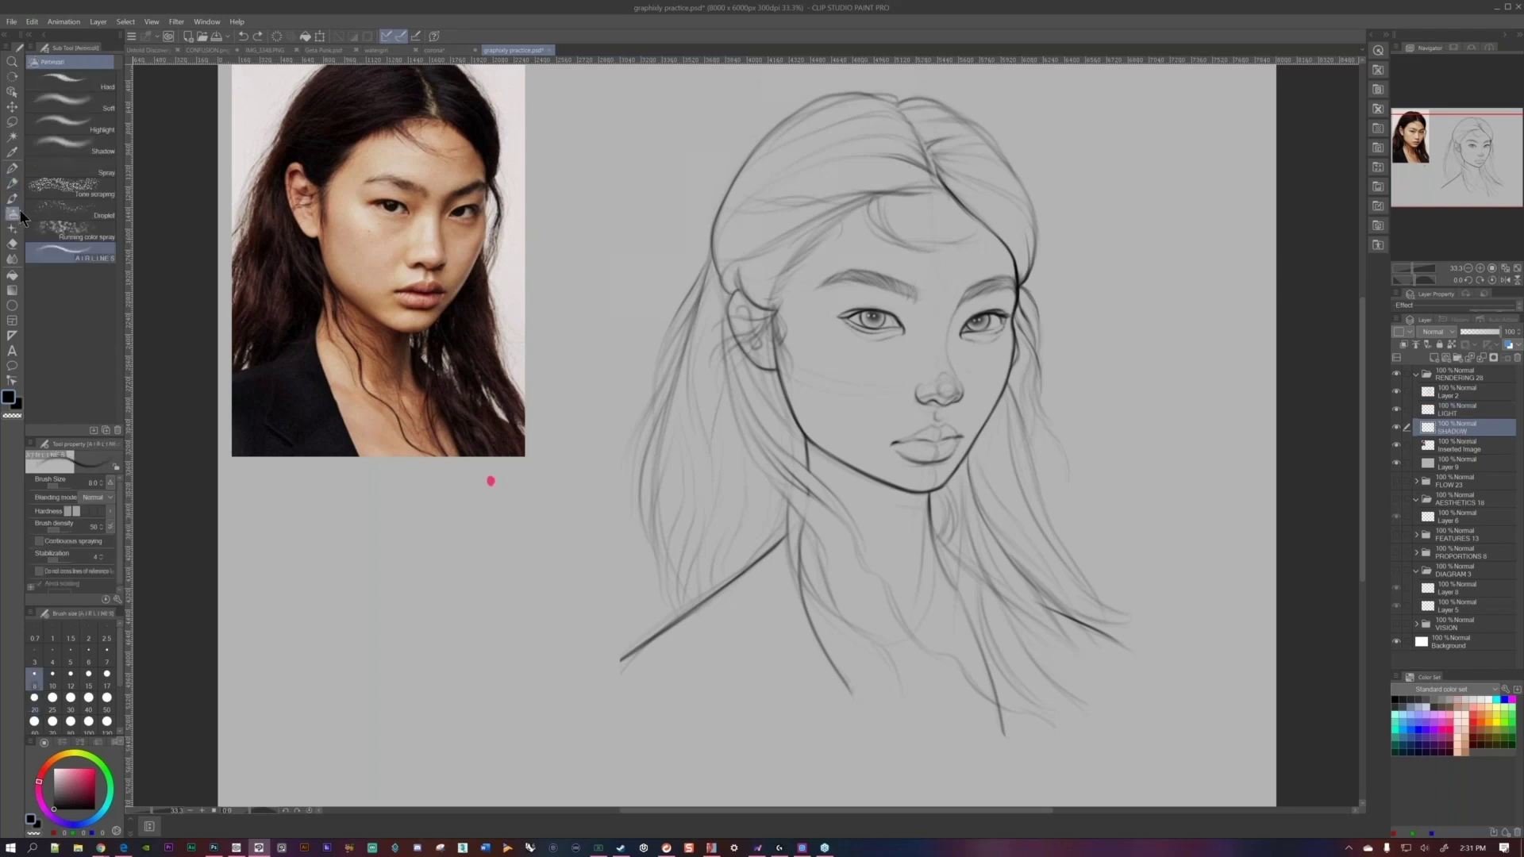
pyautogui.click(93, 104)
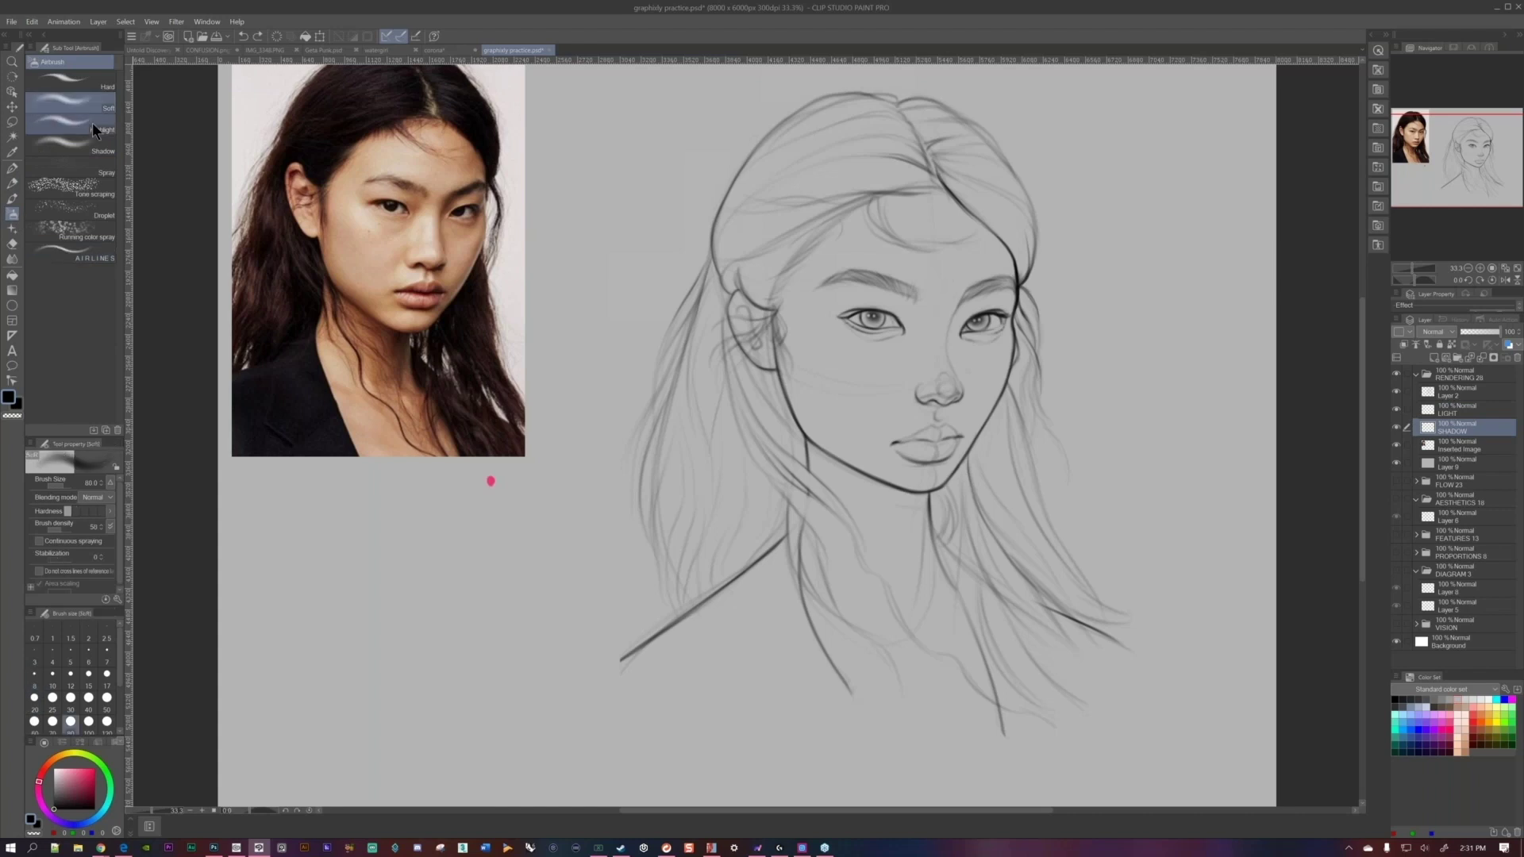
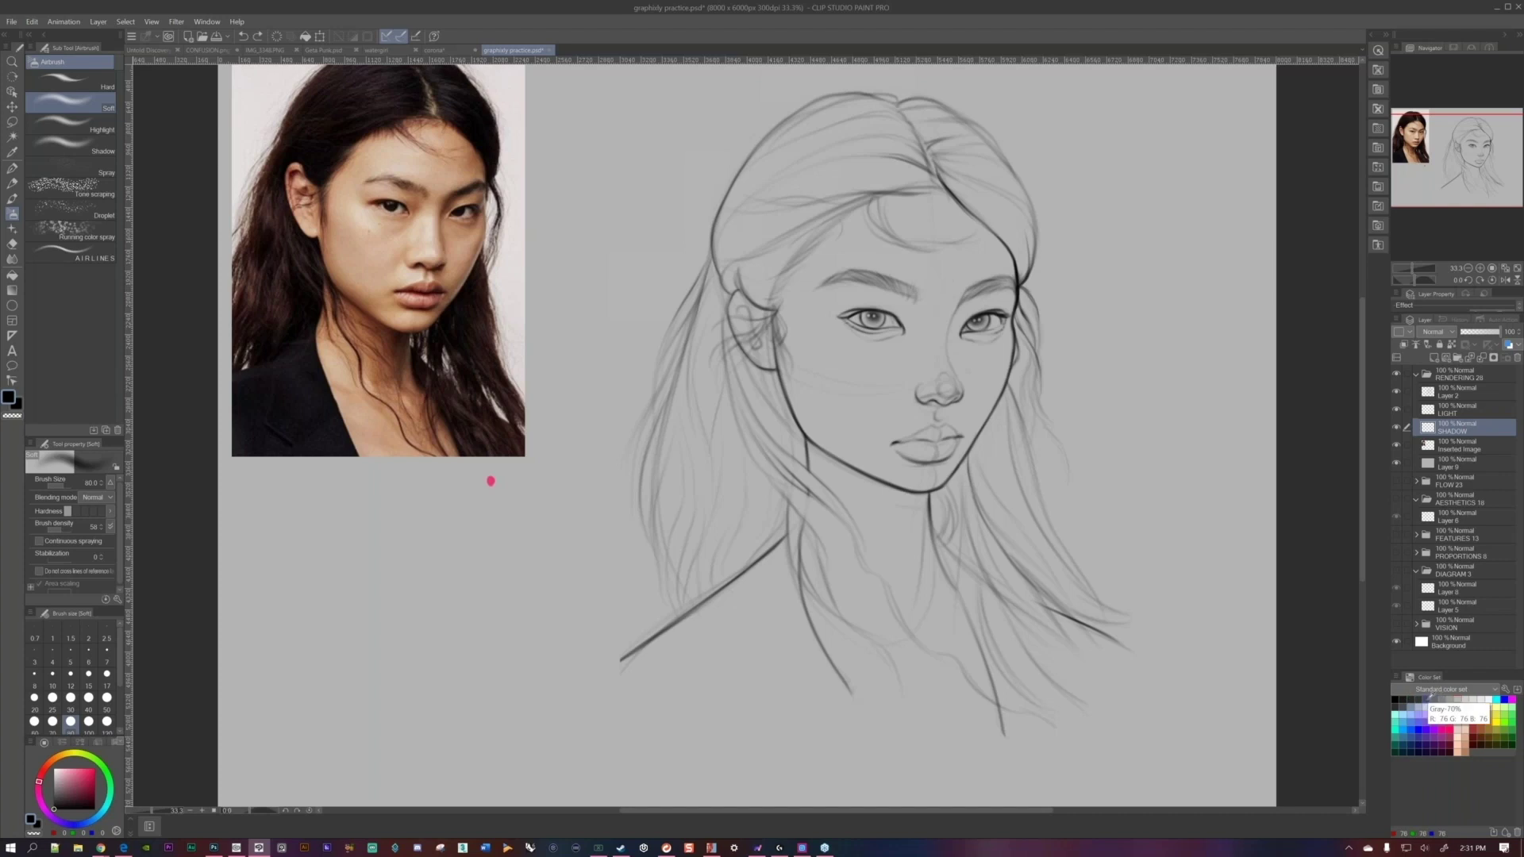
pyautogui.click(1428, 699)
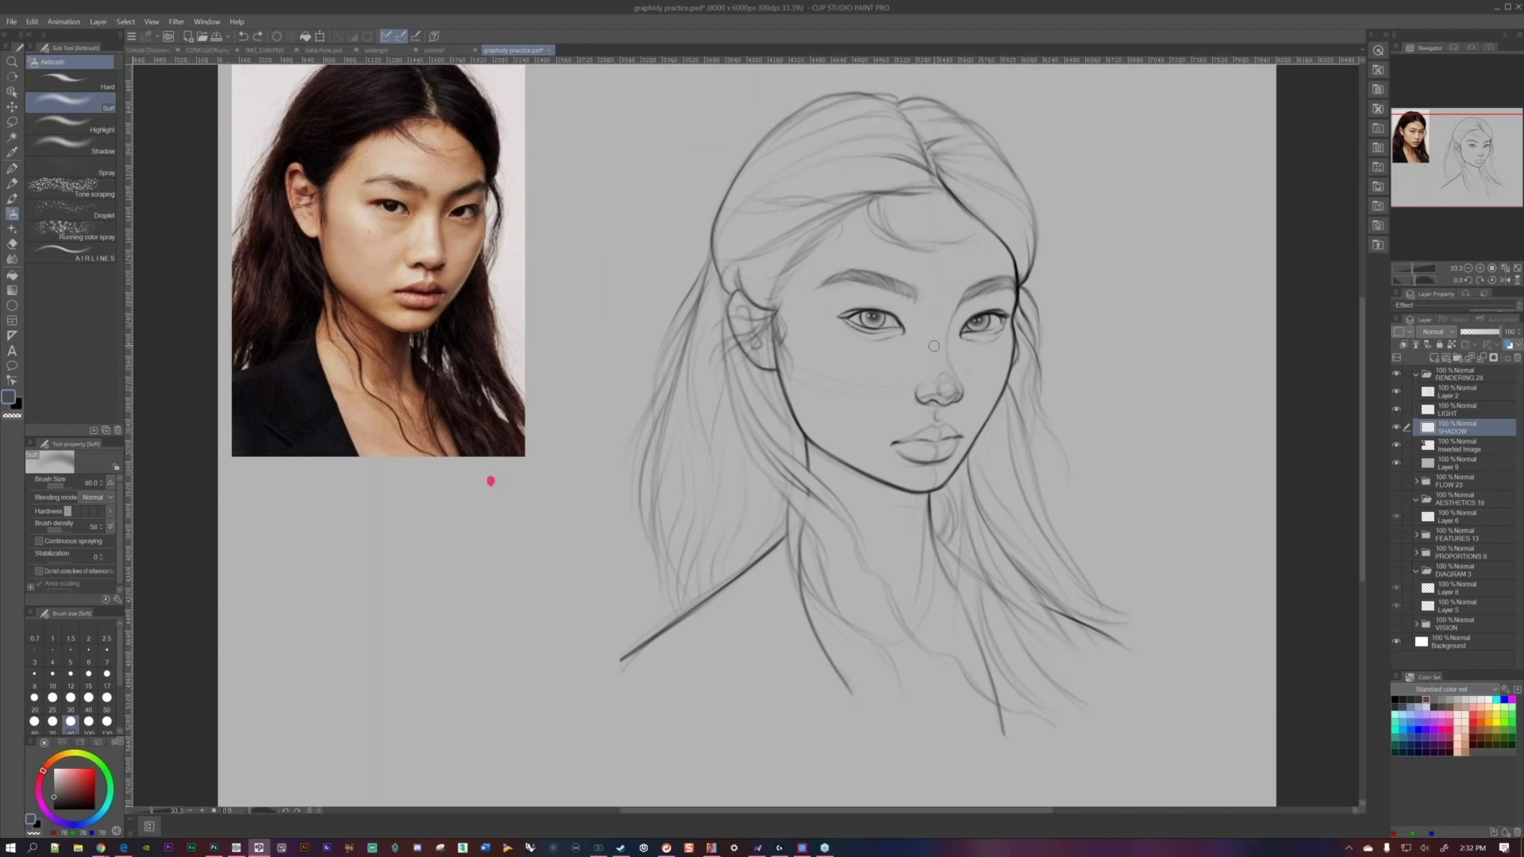
pyautogui.press(']')
pyautogui.press(']')
pyautogui.press(']')
pyautogui.press(']')
pyautogui.press(']')
pyautogui.scroll(-2, 929, 290)
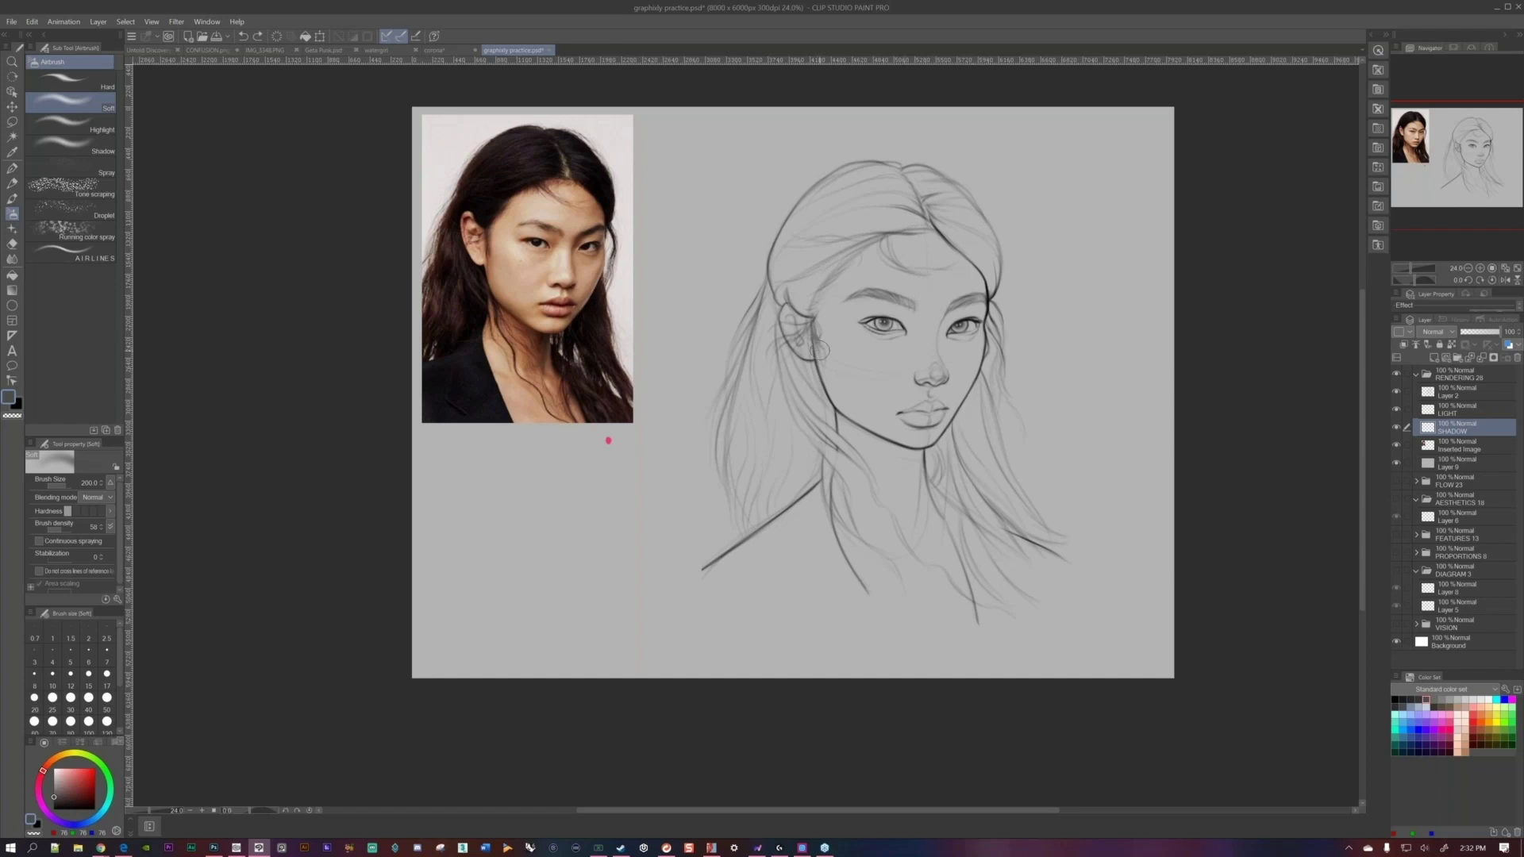
# Shade the hair masses on both sides of the face and across the crown with the Soft airbrush at size 600.
pyautogui.moveTo(815, 389); pyautogui.dragTo(872, 389)
pyautogui.moveTo(762, 317); pyautogui.dragTo(794, 460)
pyautogui.press('[')
pyautogui.press('[')
pyautogui.moveTo(759, 532)
pyautogui.mouseDown()
pyautogui.moveTo(754, 461)
pyautogui.moveTo(794, 476)
pyautogui.moveTo(790, 412)
pyautogui.mouseUp()
pyautogui.press('[')
pyautogui.moveTo(787, 351)
pyautogui.mouseDown()
pyautogui.moveTo(811, 293)
pyautogui.moveTo(794, 303)
pyautogui.moveTo(865, 213)
pyautogui.moveTo(912, 208)
pyautogui.mouseUp()
pyautogui.moveTo(904, 208)
pyautogui.mouseDown()
pyautogui.moveTo(781, 312)
pyautogui.moveTo(841, 202)
pyautogui.moveTo(901, 238)
pyautogui.moveTo(932, 185)
pyautogui.moveTo(977, 253)
pyautogui.moveTo(919, 184)
pyautogui.moveTo(996, 284)
pyautogui.mouseUp()
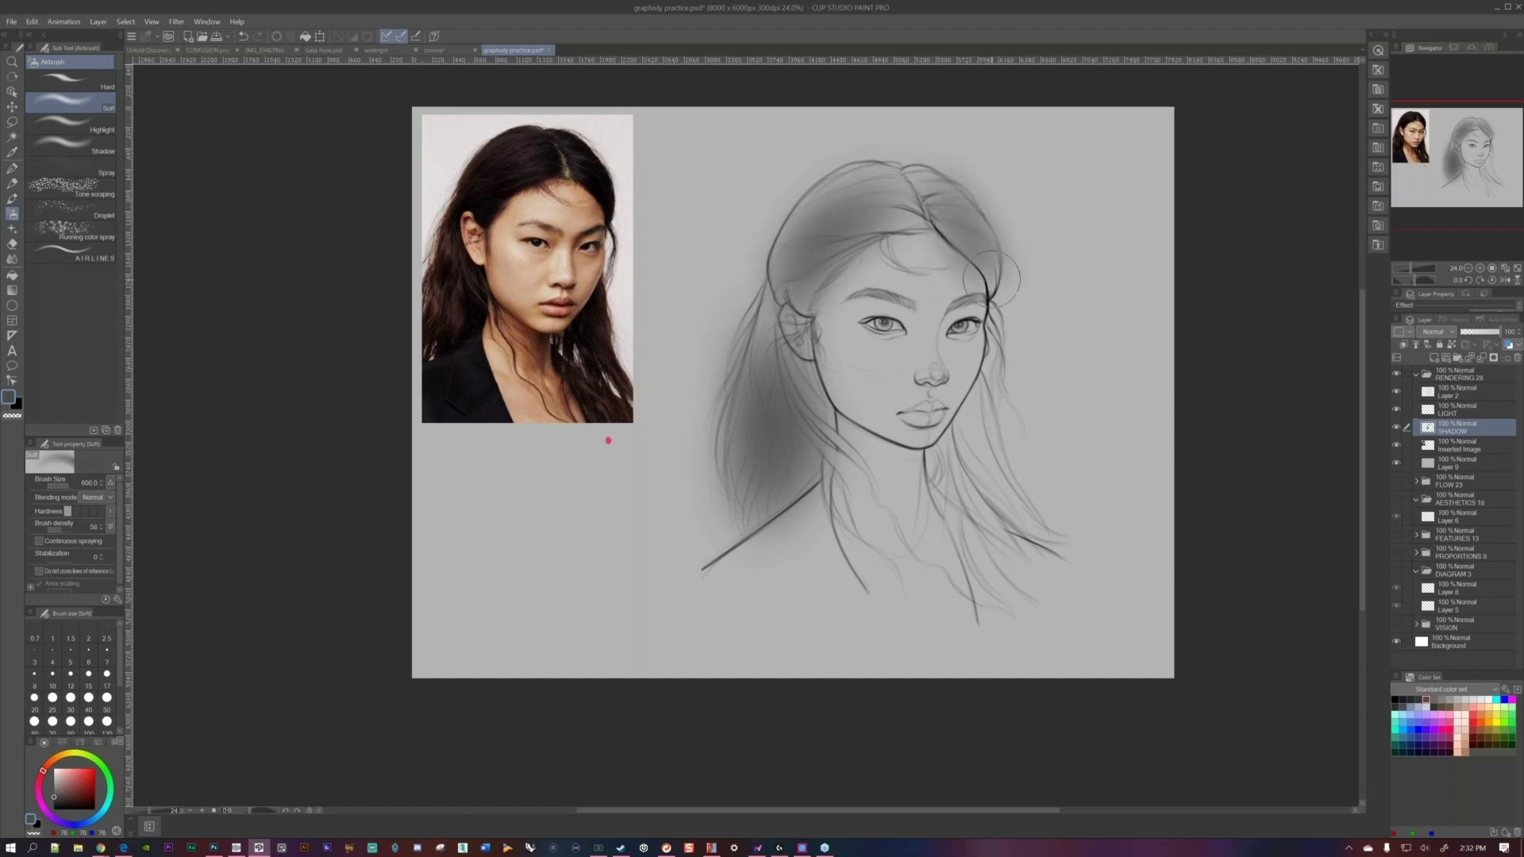
pyautogui.moveTo(1009, 388)
pyautogui.mouseDown()
pyautogui.moveTo(969, 467)
pyautogui.moveTo(1012, 566)
pyautogui.moveTo(950, 458)
pyautogui.moveTo(961, 548)
pyautogui.moveTo(957, 472)
pyautogui.moveTo(957, 514)
pyautogui.moveTo(938, 465)
pyautogui.moveTo(1043, 544)
pyautogui.moveTo(992, 477)
pyautogui.moveTo(1045, 544)
pyautogui.moveTo(973, 393)
pyautogui.mouseUp()
# Reduce the Soft airbrush to size 200 and shade the hair strand falling in front of the neck.
pyautogui.press('[')
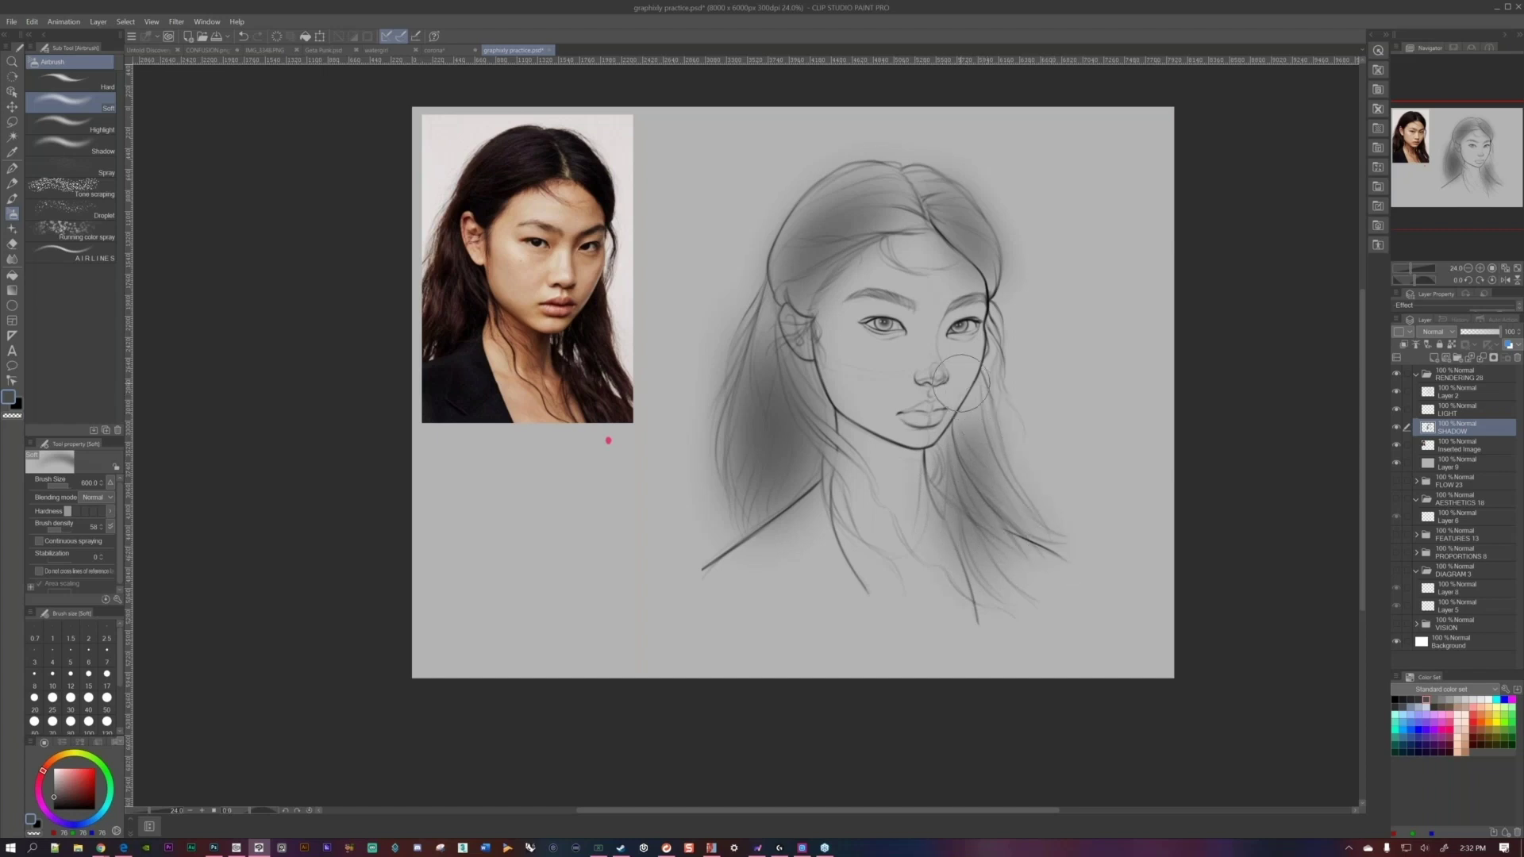
pyautogui.press('[')
pyautogui.press('[')
pyautogui.press('[')
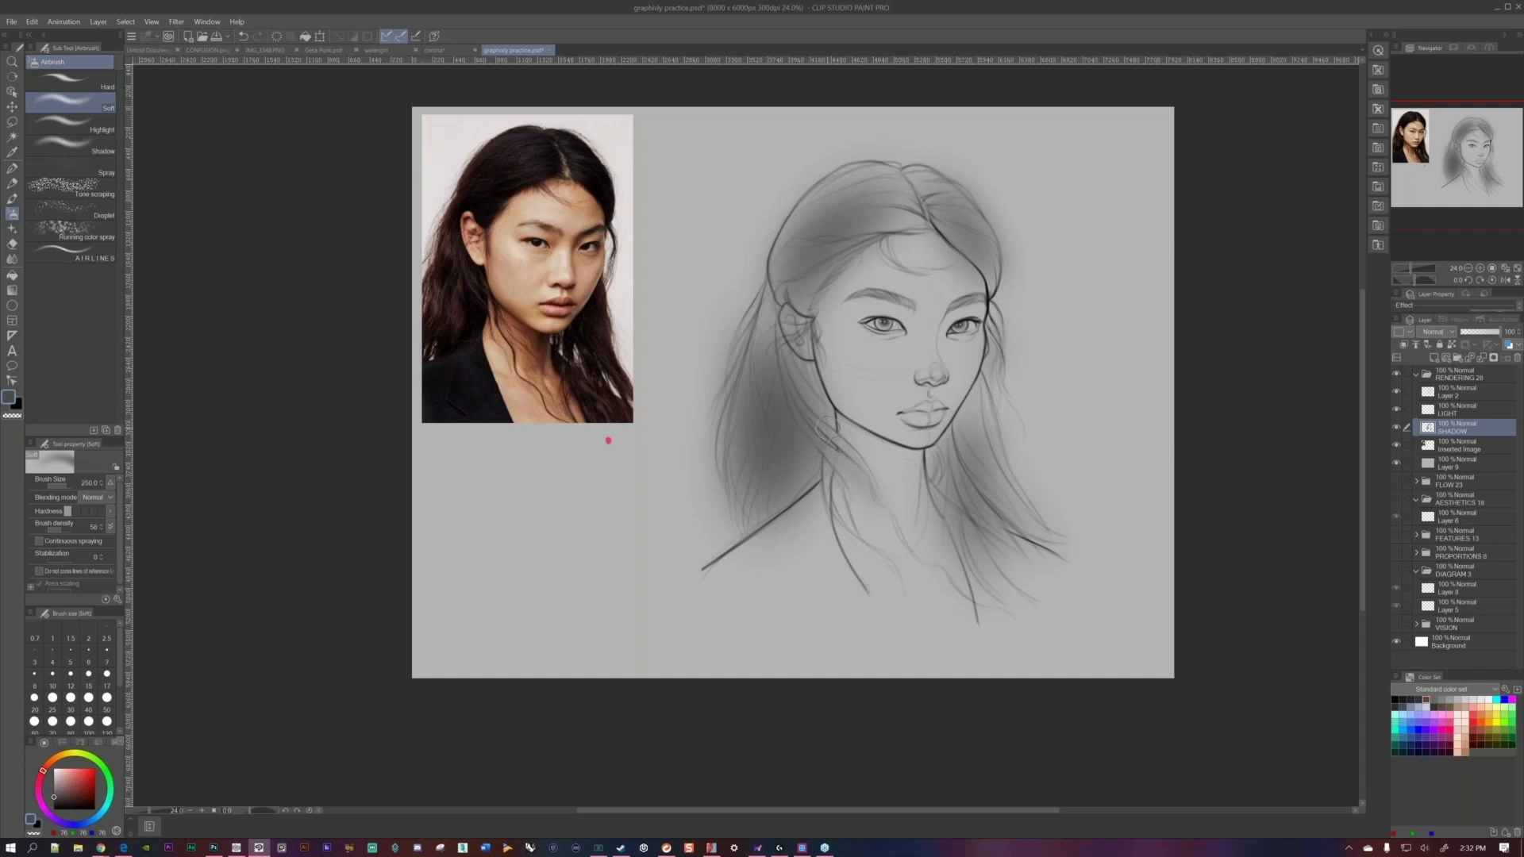
pyautogui.moveTo(864, 481); pyautogui.dragTo(837, 443)
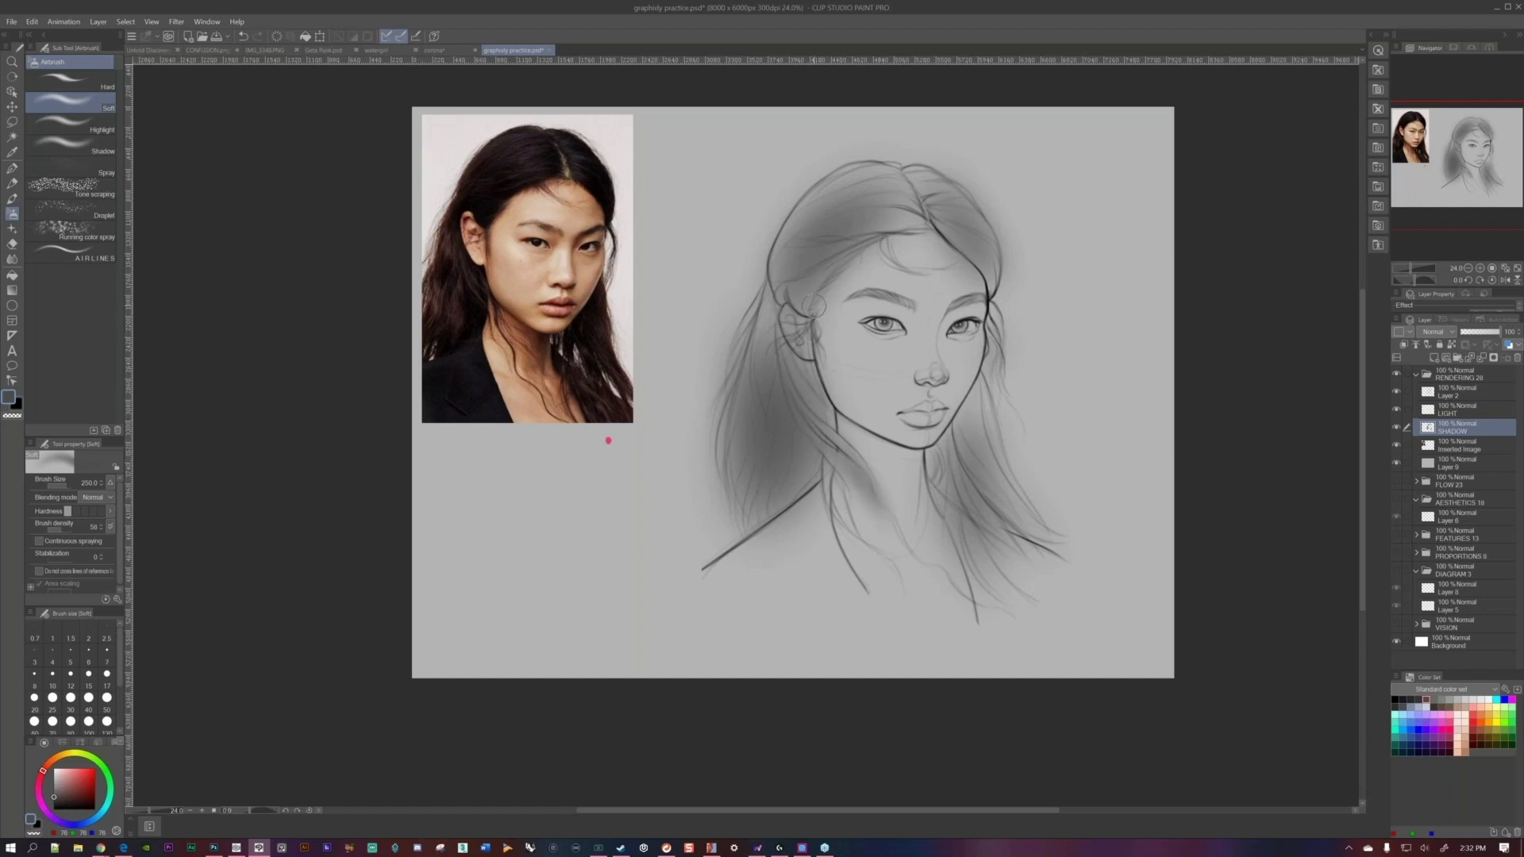
# Shade the ear and the hair behind it with the Soft airbrush at size 200, using the Soft eraser for cleanup.
pyautogui.press('e')
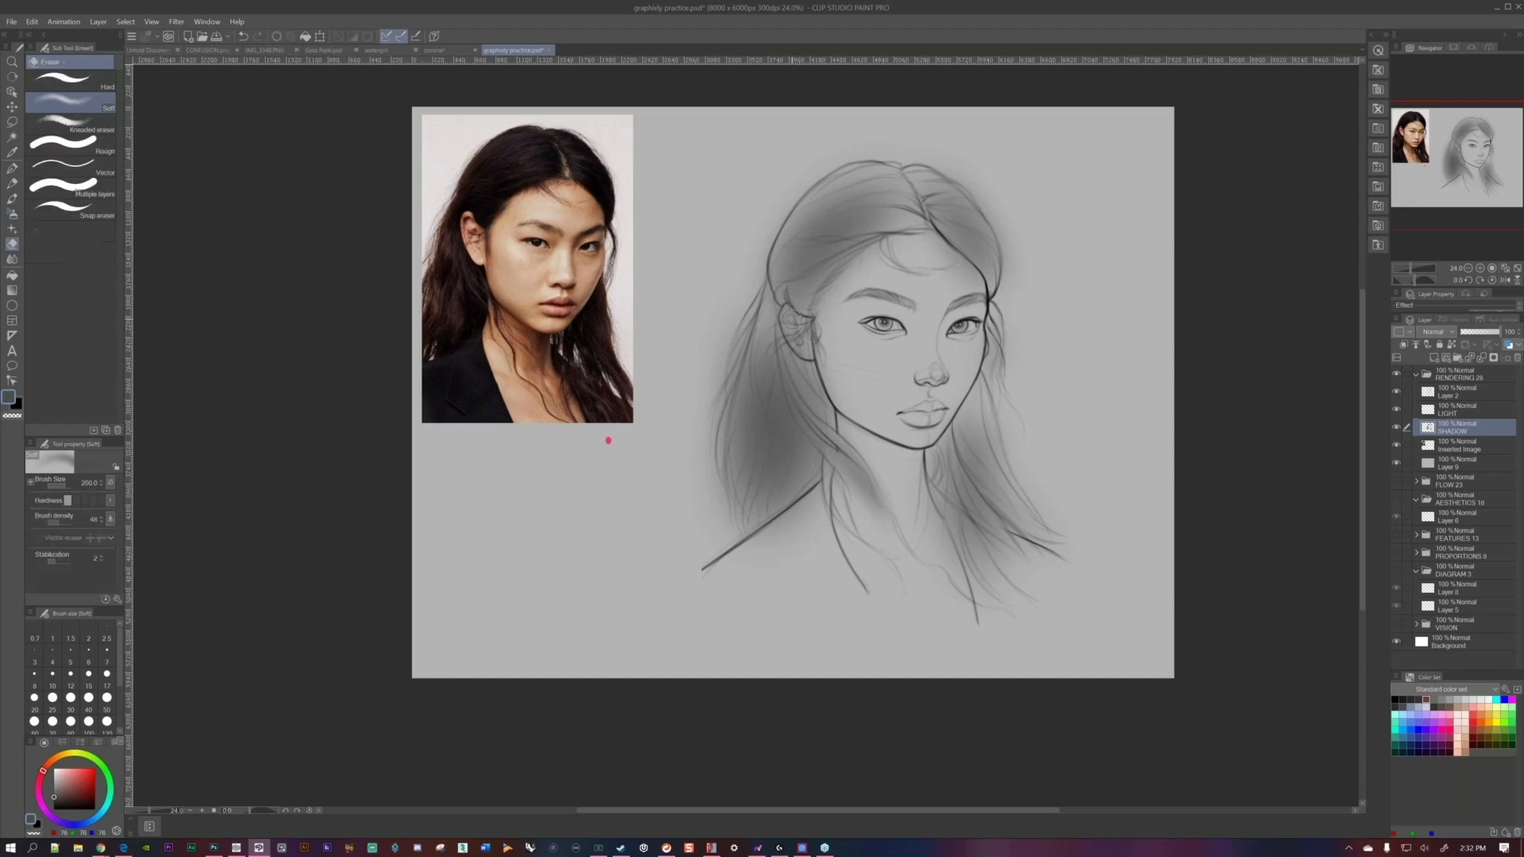
pyautogui.press('b')
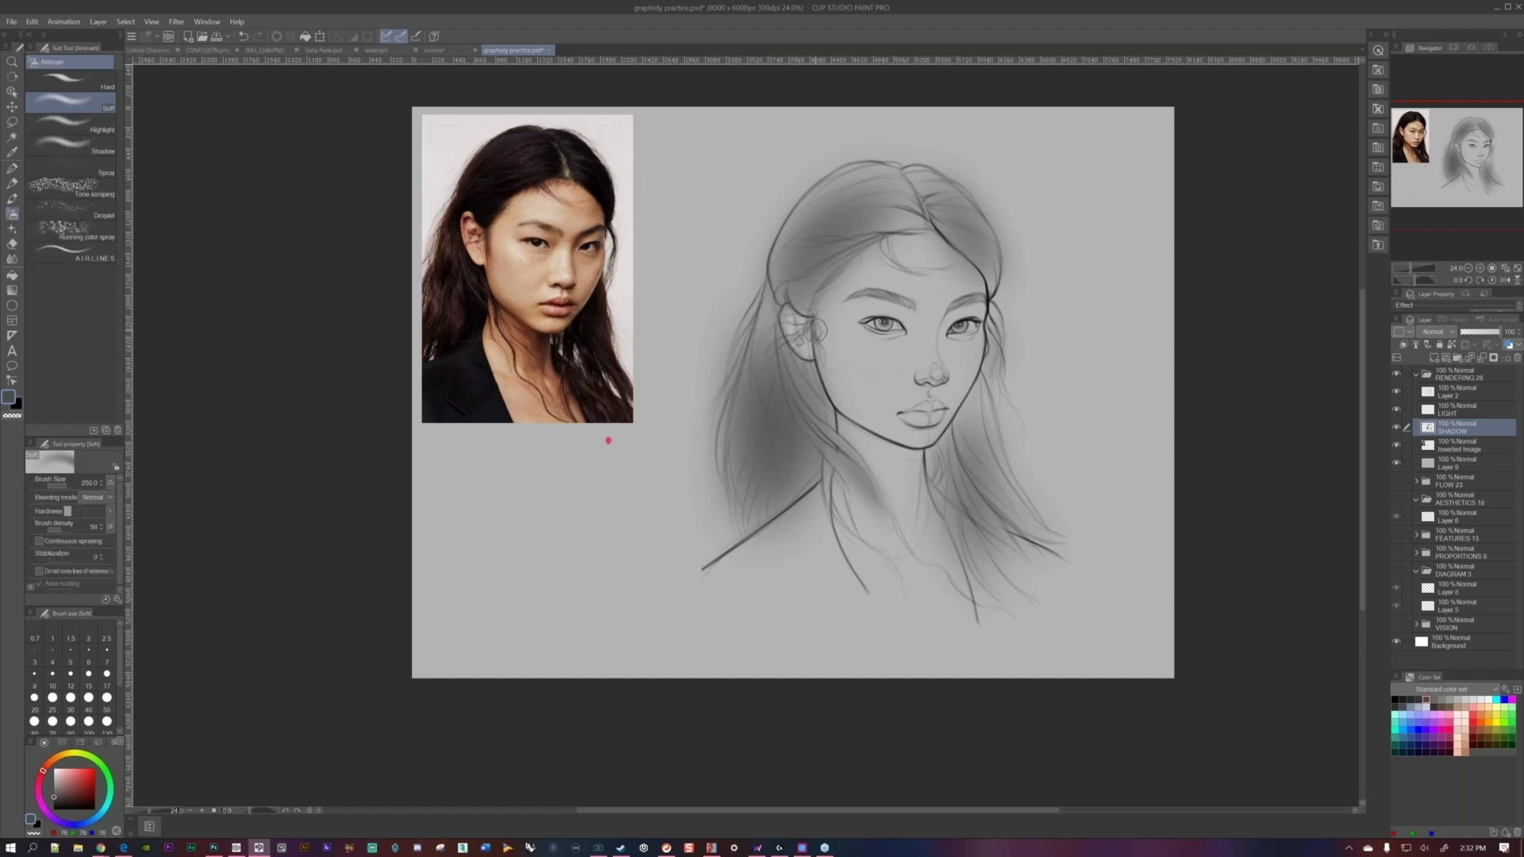
pyautogui.moveTo(816, 330); pyautogui.dragTo(746, 357)
pyautogui.press('e')
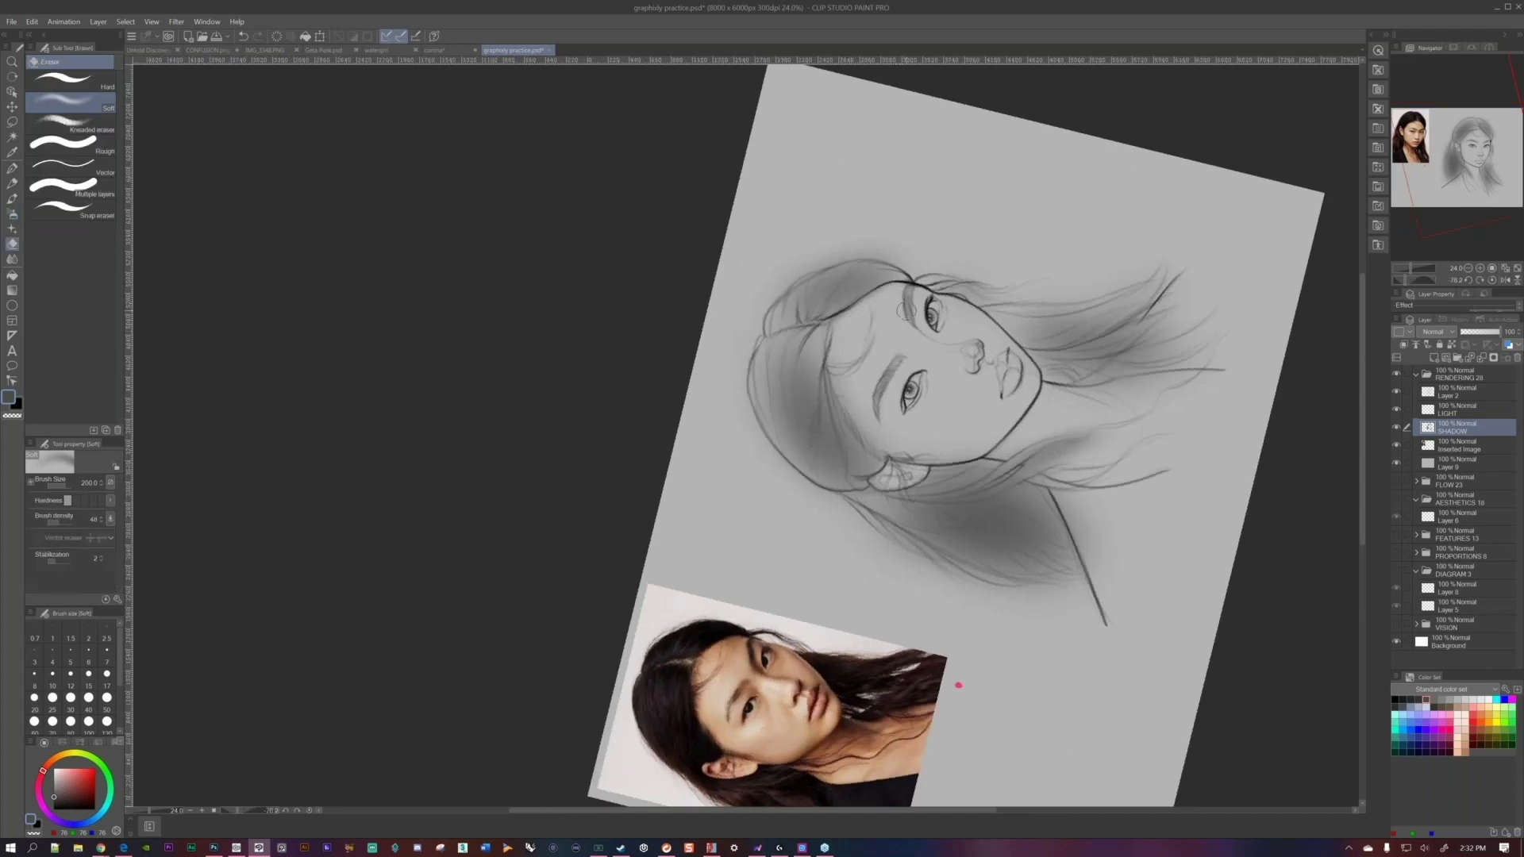
pyautogui.press('b')
pyautogui.moveTo(897, 405); pyautogui.dragTo(928, 373)
pyautogui.hotkey('ctrl', '@')
pyautogui.press('e')
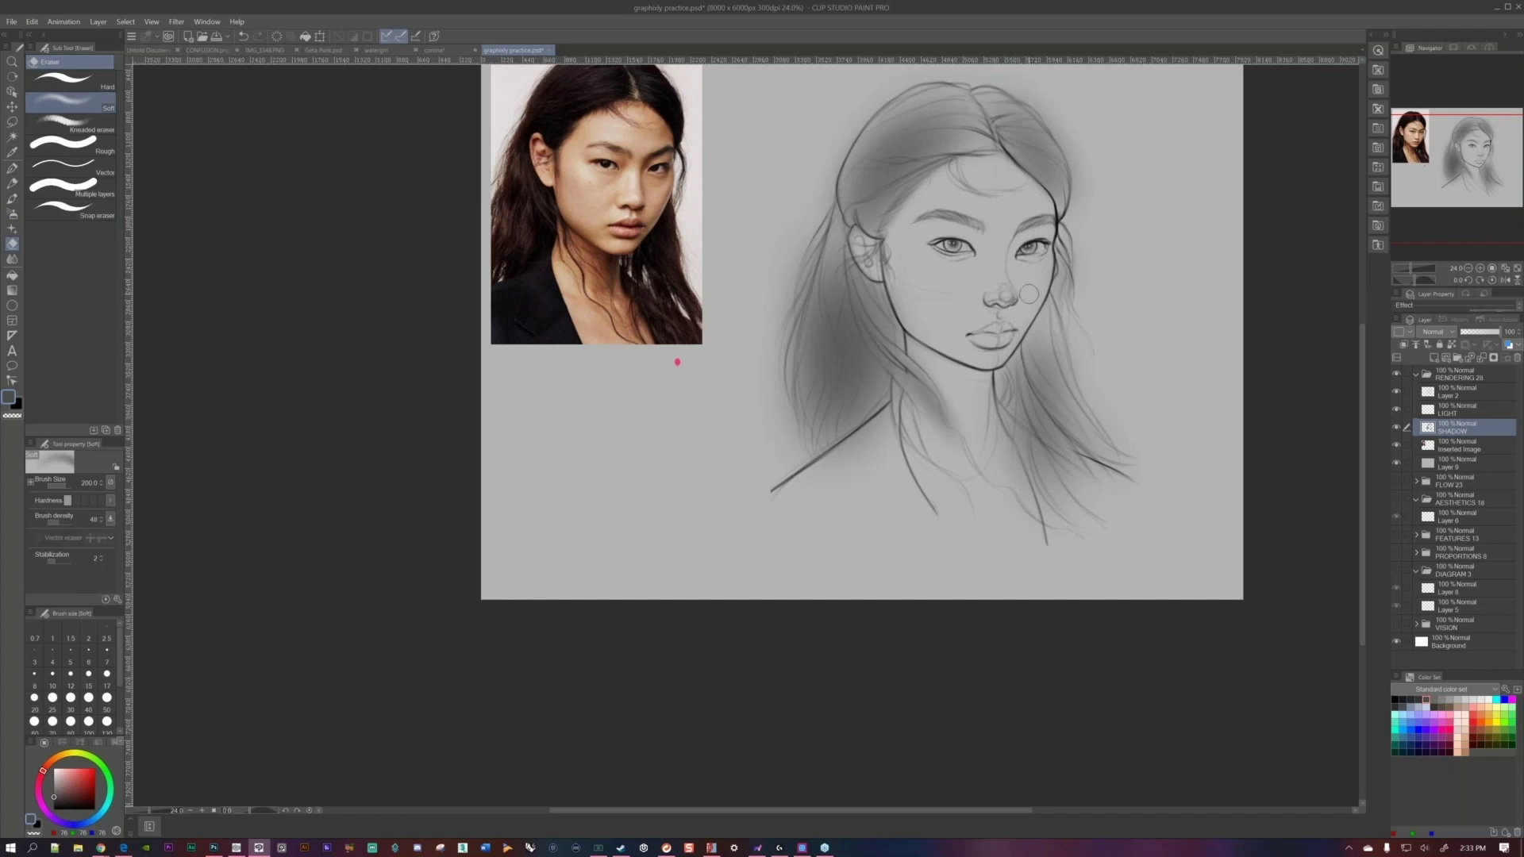
# Darken both eyebrows with the Soft airbrush at size 100.
pyautogui.press('b')
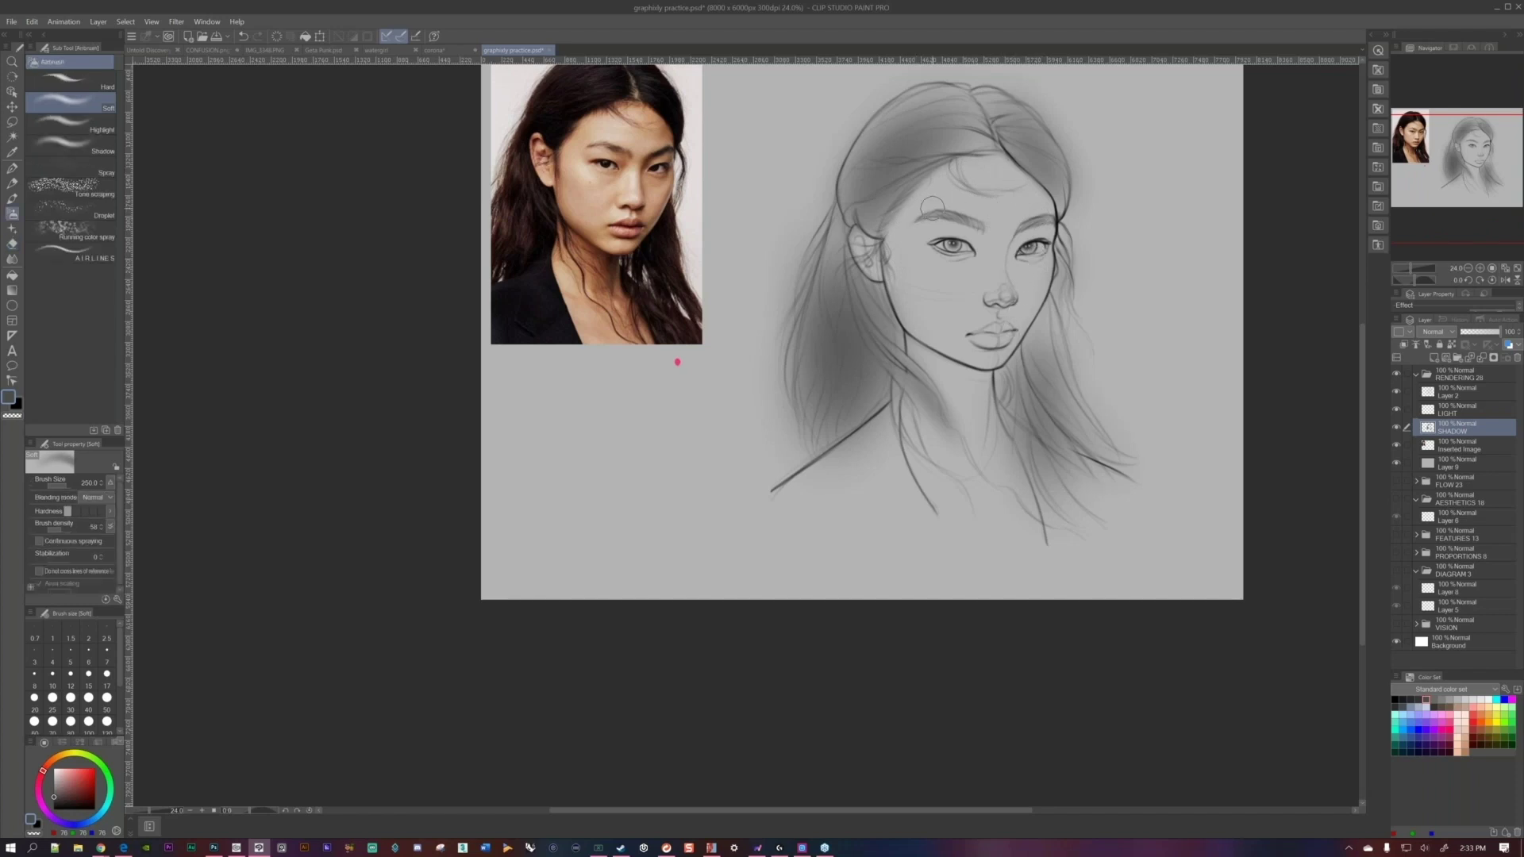
pyautogui.scroll(3, 933, 206)
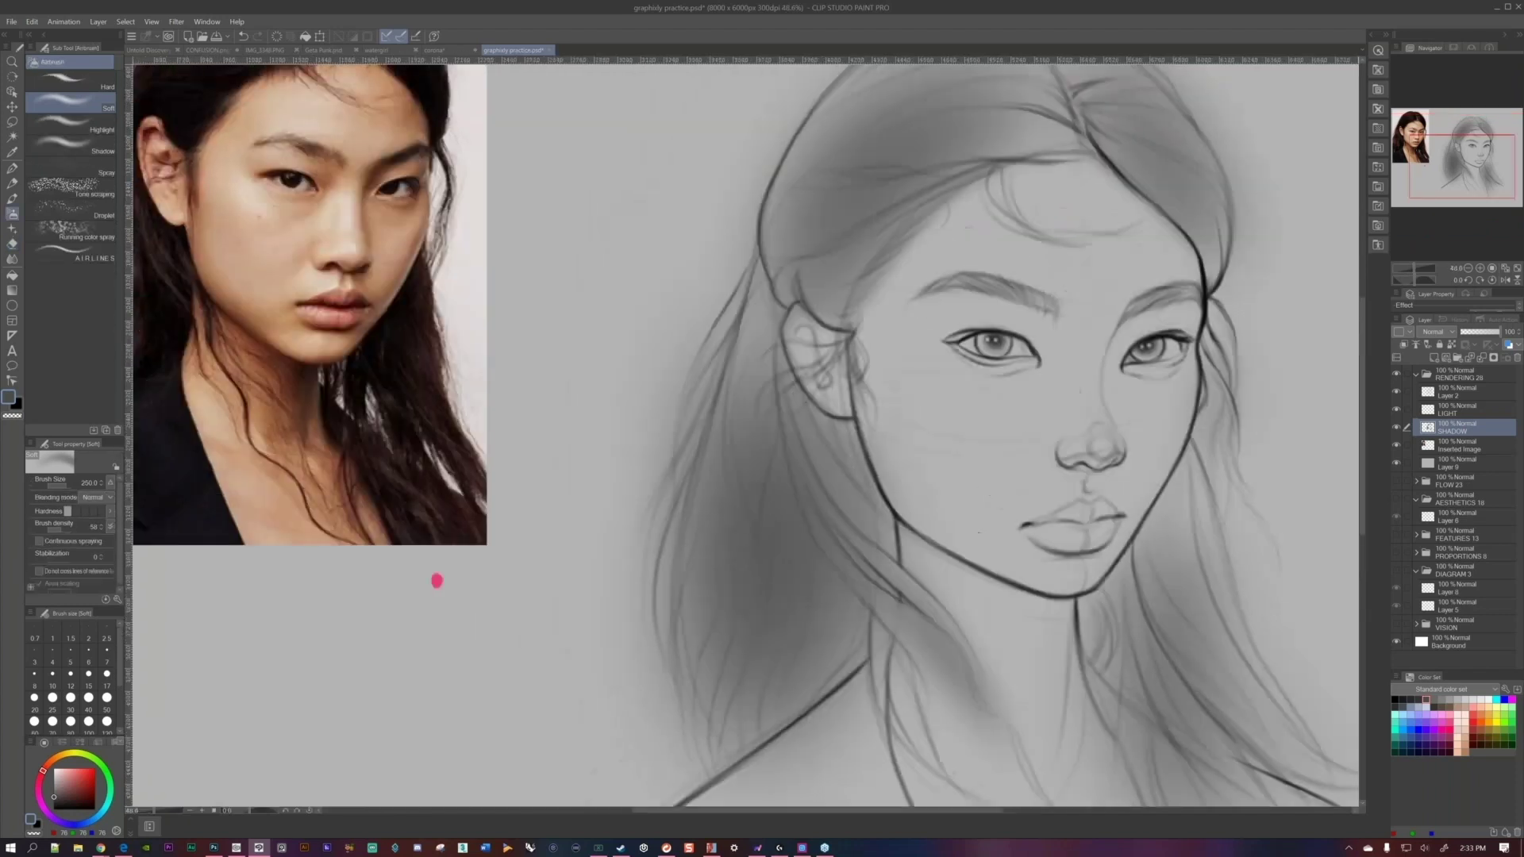
pyautogui.scroll(-2, 1055, 364)
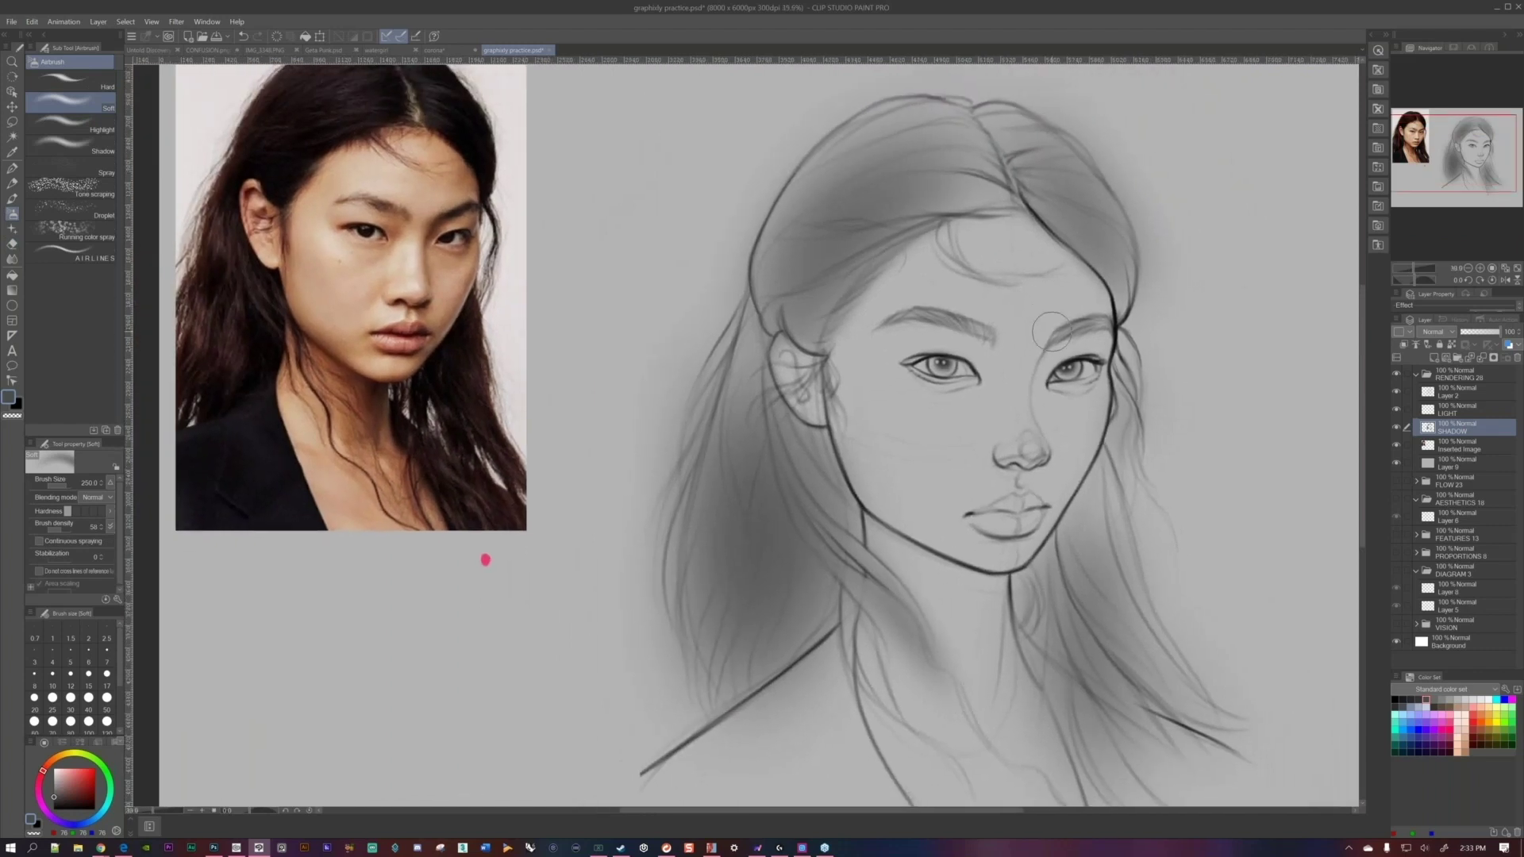
pyautogui.press('[')
pyautogui.press('[')
pyautogui.press('[')
pyautogui.press('[')
pyautogui.press('[')
pyautogui.moveTo(1085, 324); pyautogui.dragTo(1106, 326)
pyautogui.moveTo(937, 322); pyautogui.dragTo(990, 333)
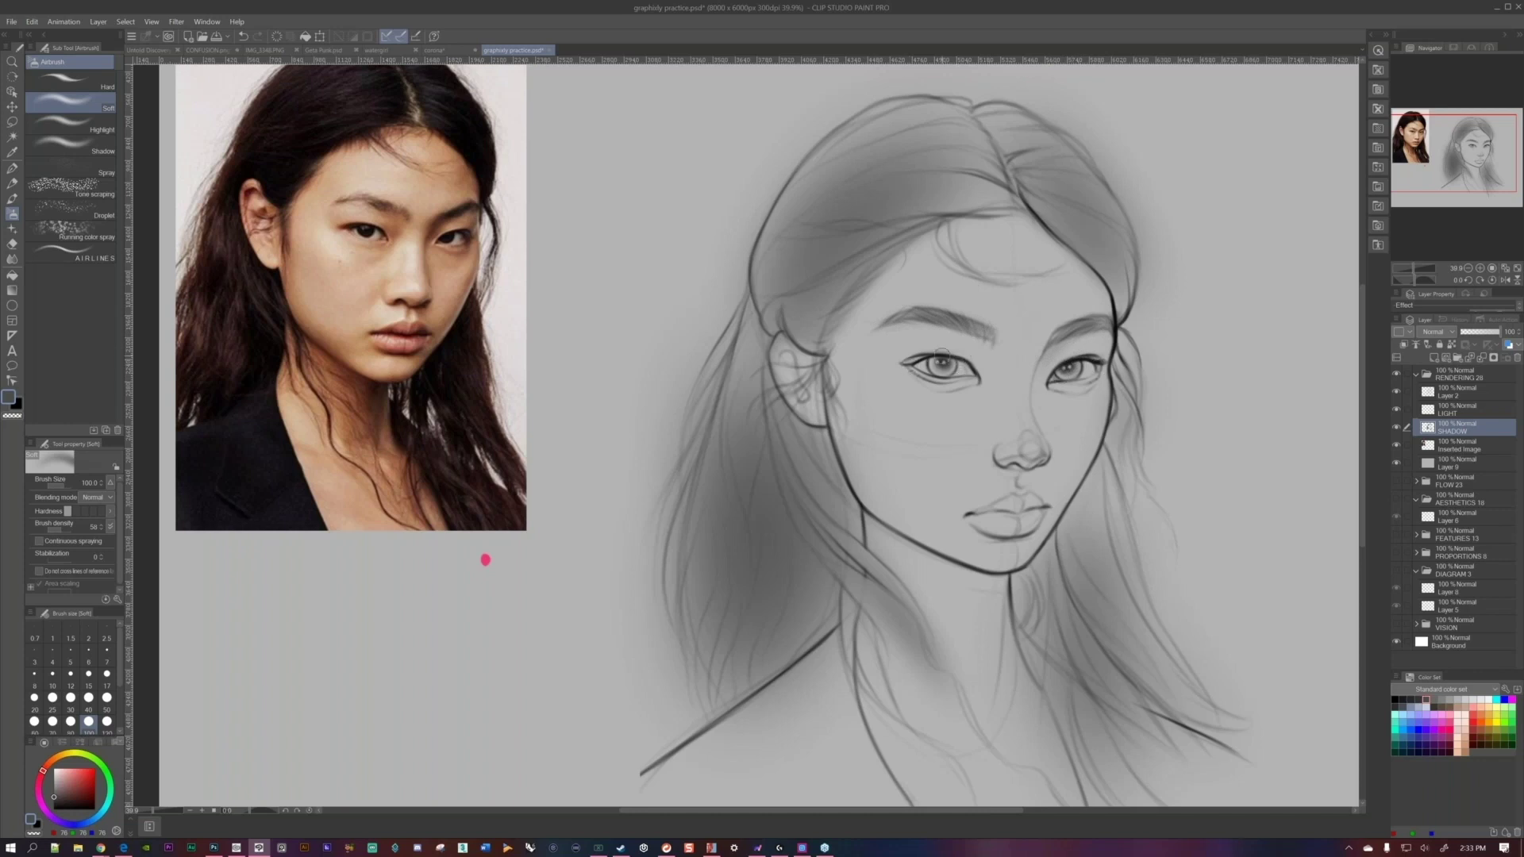
# Shade the upper lids of both eyes with the Soft airbrush at size 80.
pyautogui.press('[')
pyautogui.press('[')
pyautogui.press(']')
pyautogui.moveTo(1099, 355); pyautogui.dragTo(934, 367)
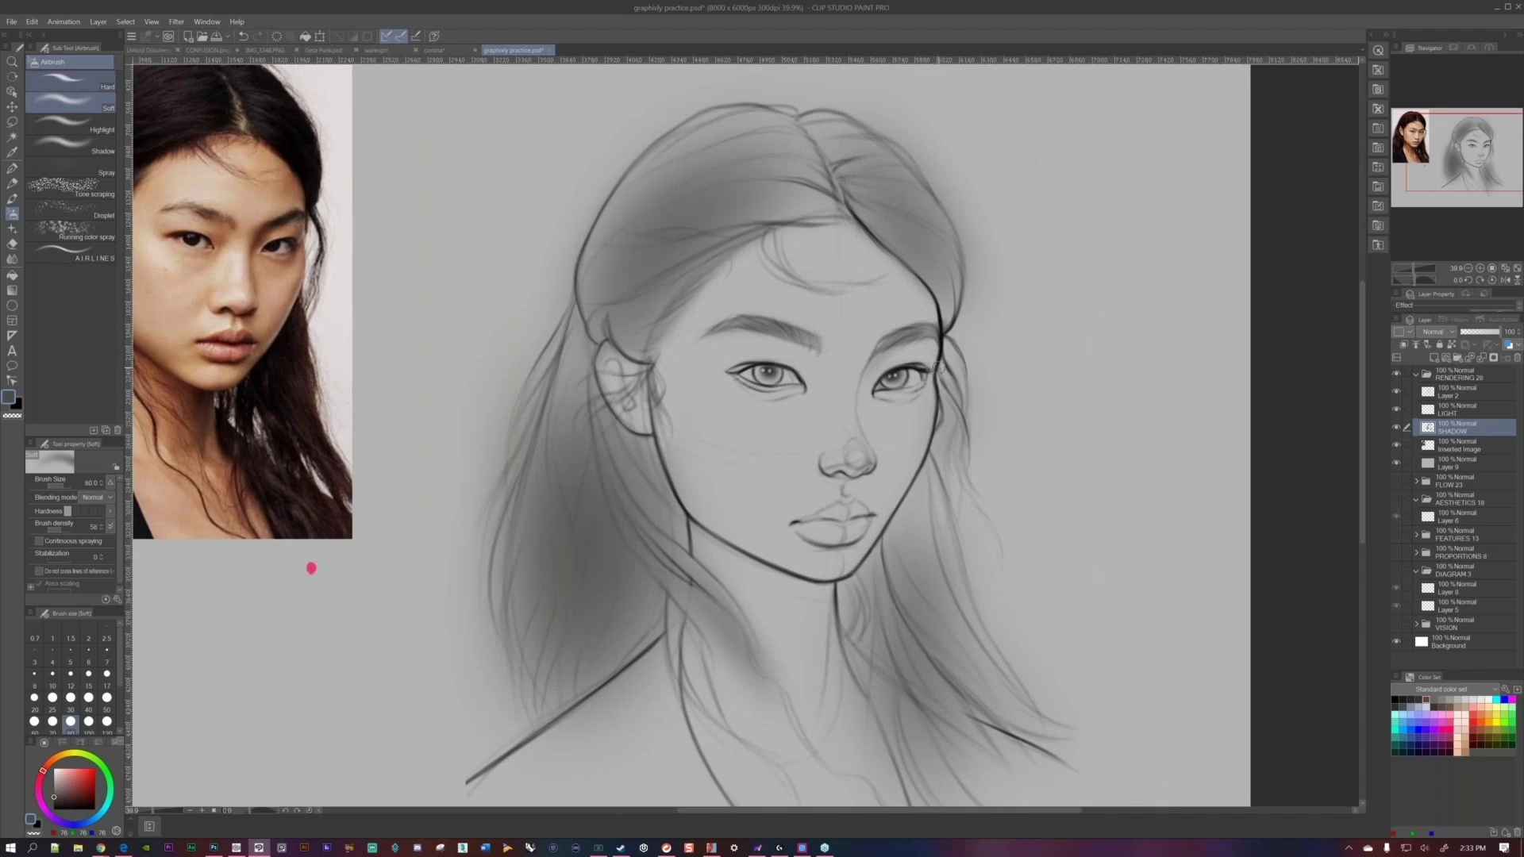
# Sketch a demonstration sphere beside the face with the Hard airbrush, adding a cast shadow, a shadow contour and a small highlight.
pyautogui.click(71, 80)
pyautogui.moveTo(1052, 336)
pyautogui.mouseDown()
pyautogui.moveTo(1033, 387)
pyautogui.moveTo(1164, 412)
pyautogui.moveTo(1046, 311)
pyautogui.moveTo(1167, 414)
pyautogui.moveTo(1048, 425)
pyautogui.moveTo(1114, 421)
pyautogui.mouseUp()
pyautogui.hotkey('ctrl', 'z')
pyautogui.moveTo(1053, 299)
pyautogui.mouseDown()
pyautogui.moveTo(1020, 448)
pyautogui.moveTo(1168, 420)
pyautogui.moveTo(1134, 293)
pyautogui.moveTo(1076, 473)
pyautogui.mouseUp()
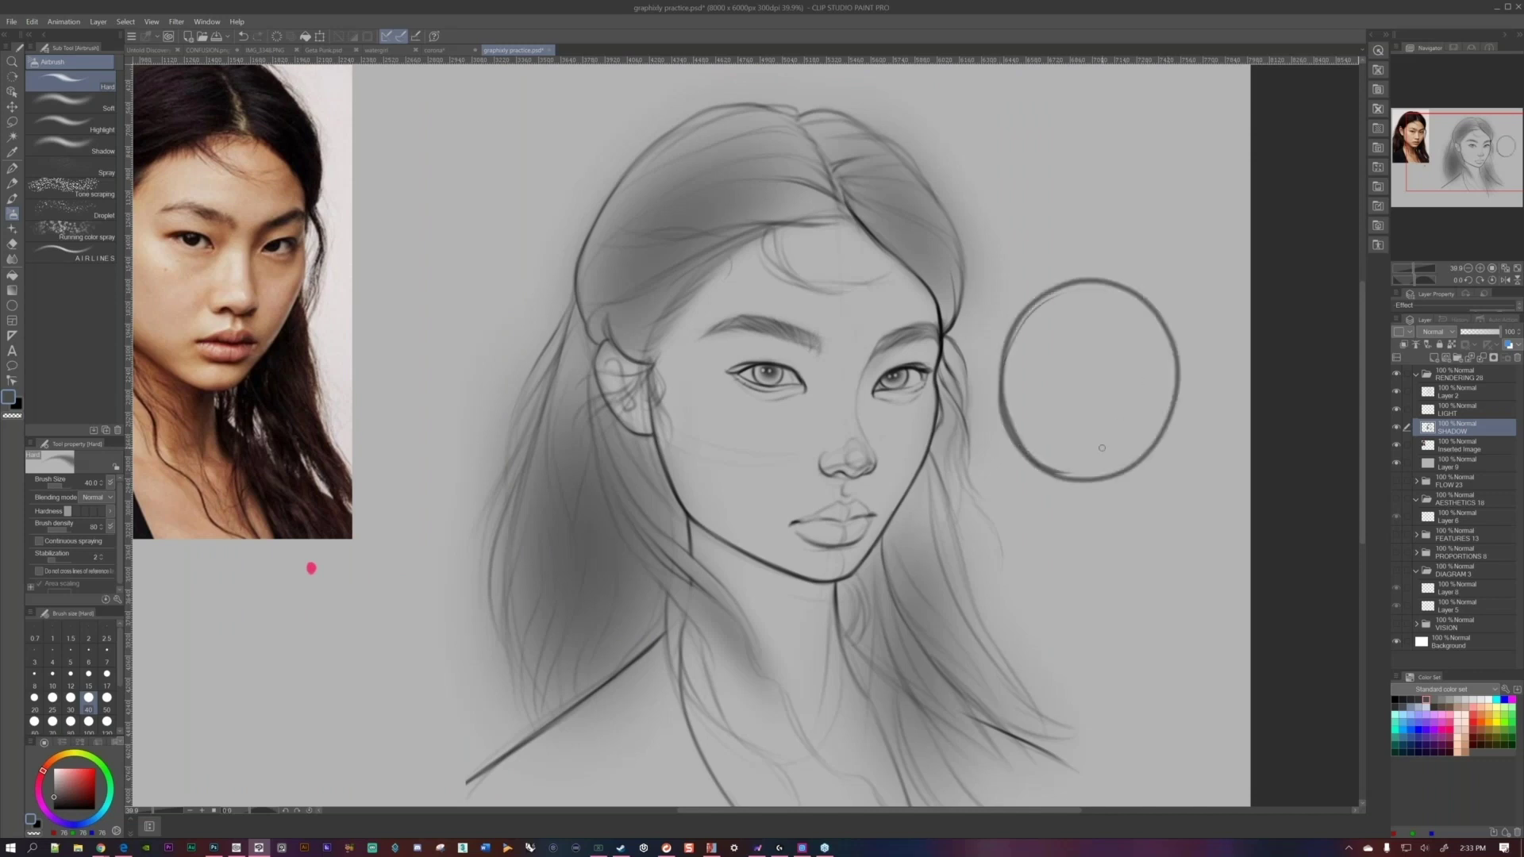
pyautogui.moveTo(988, 456)
pyautogui.mouseDown()
pyautogui.moveTo(878, 484)
pyautogui.moveTo(1084, 481)
pyautogui.mouseUp()
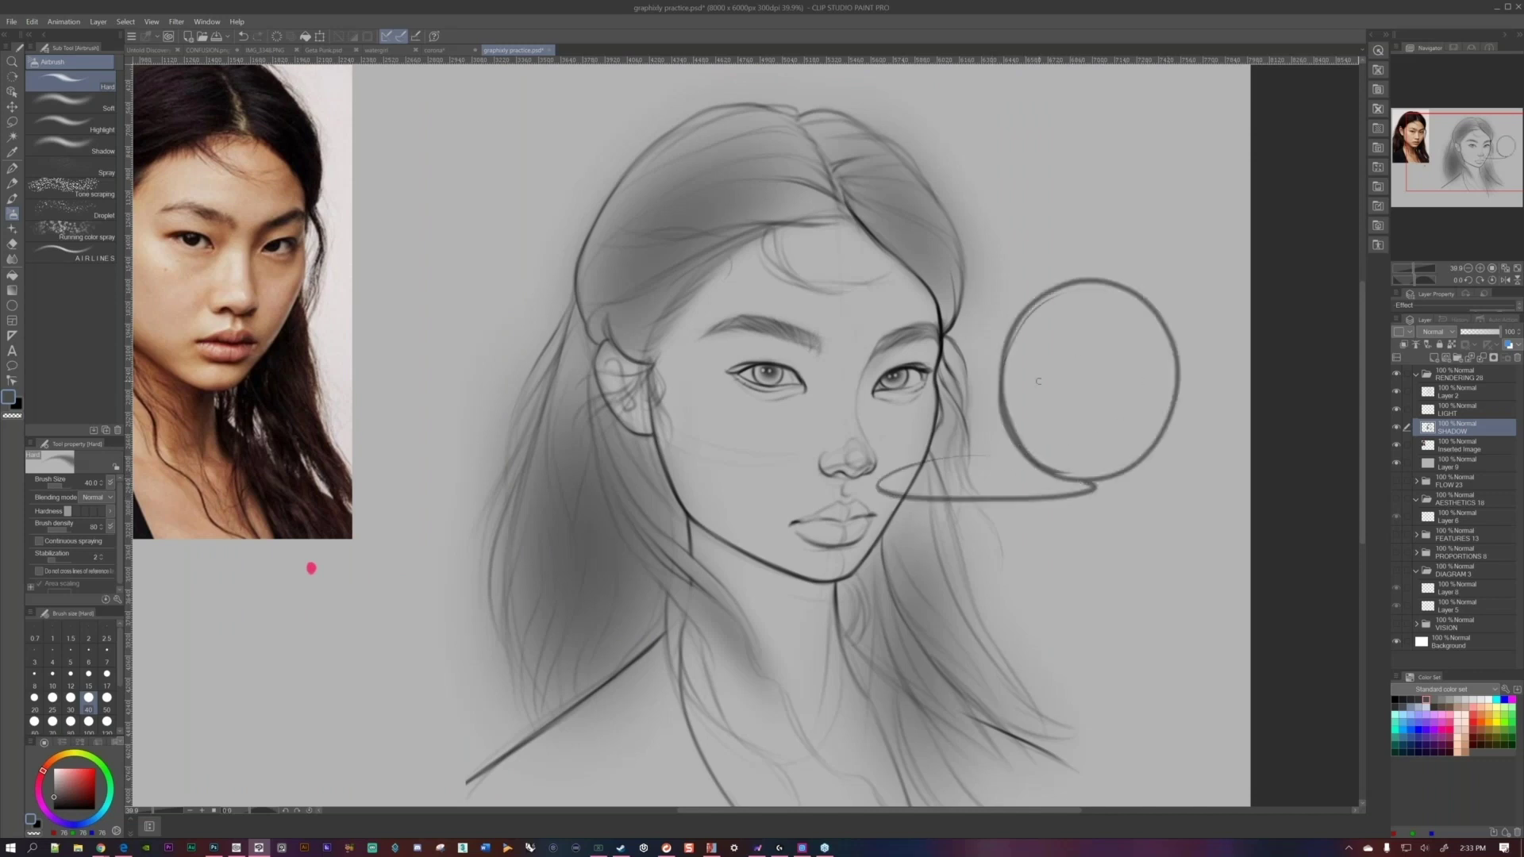
pyautogui.moveTo(1003, 386); pyautogui.dragTo(1133, 441)
pyautogui.moveTo(1040, 448); pyautogui.dragTo(1152, 458)
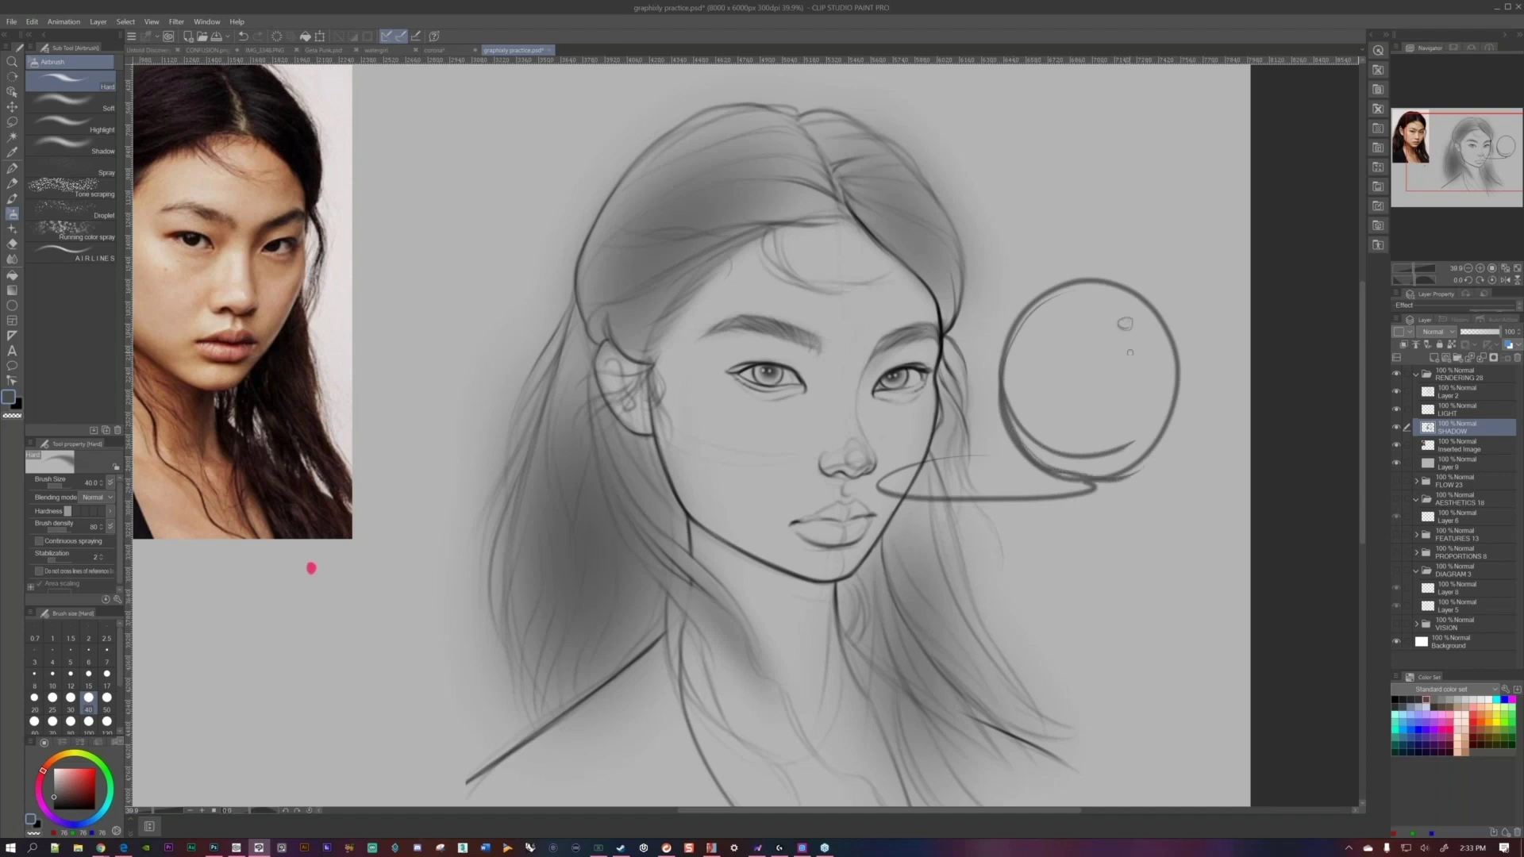
pyautogui.moveTo(1058, 300); pyautogui.dragTo(1168, 333)
# Undo all the demonstration sphere strokes and return to the Soft airbrush.
pyautogui.hotkey('ctrl', 'z')
pyautogui.hotkey('ctrl', 'z')
pyautogui.hotkey('ctrl', 'z')
pyautogui.hotkey('ctrl', 'z')
pyautogui.hotkey('ctrl', 'z')
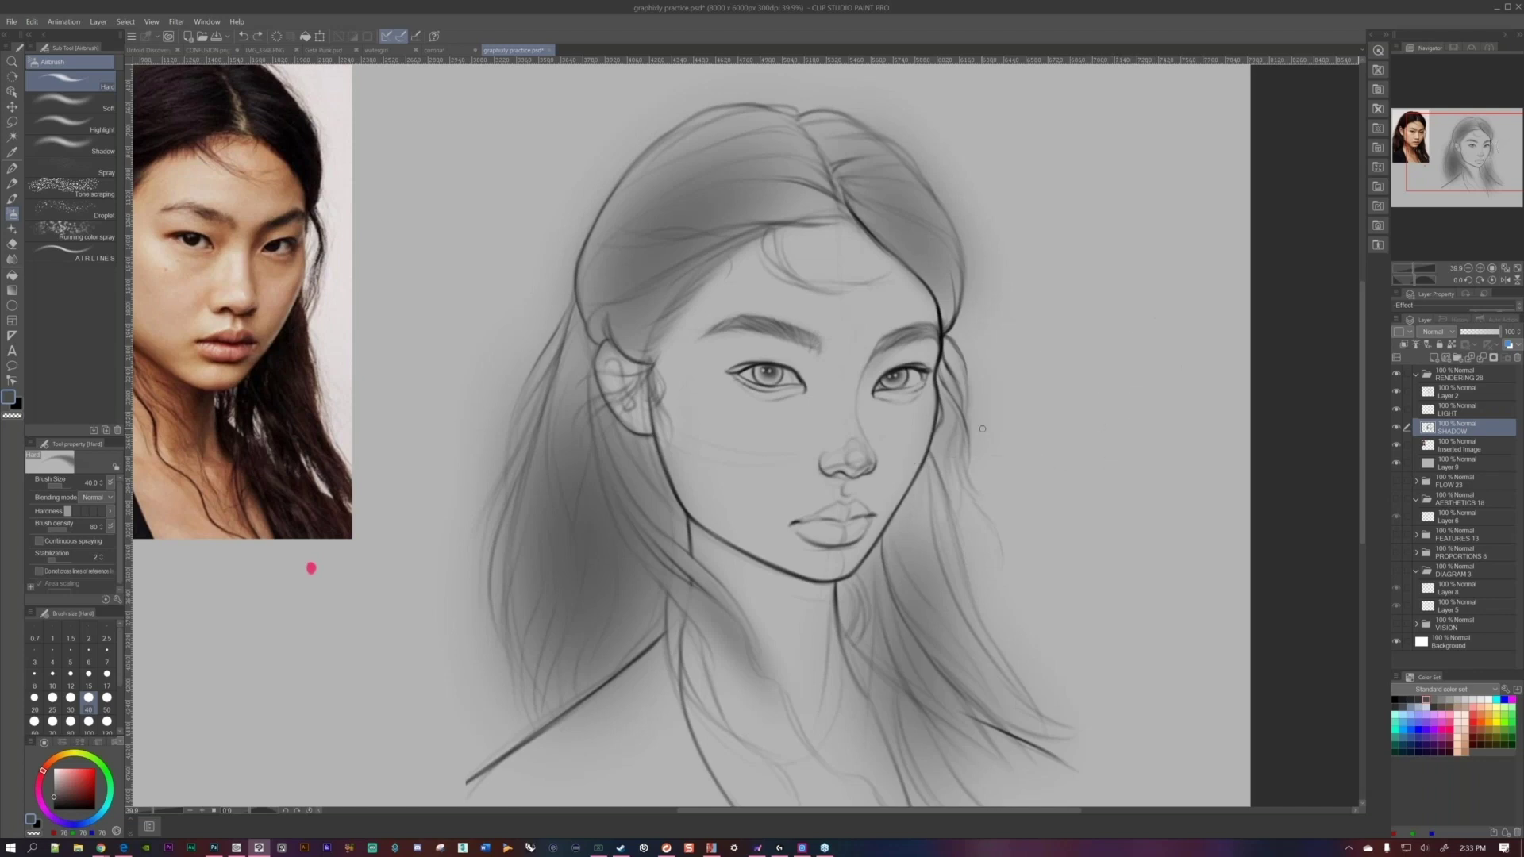
pyautogui.press('.')
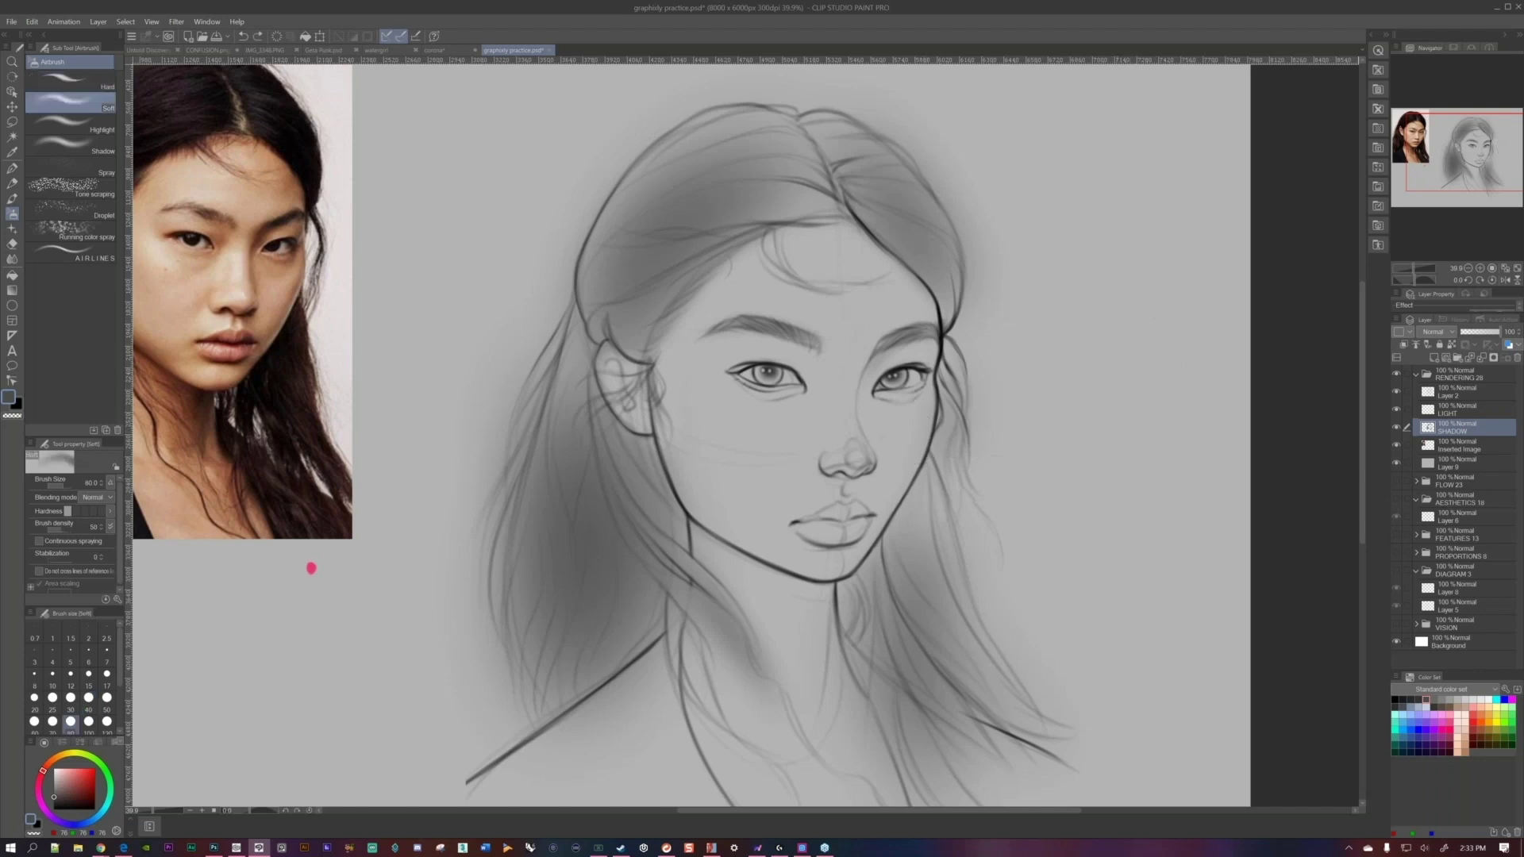
# Switch to Chrome to view the Form Lighting PDF guide on Cubebrush, and return to Clip Studio Paint.
pyautogui.moveTo(311, 569); pyautogui.dragTo(394, 577)
pyautogui.hotkey('ctrl', '+')
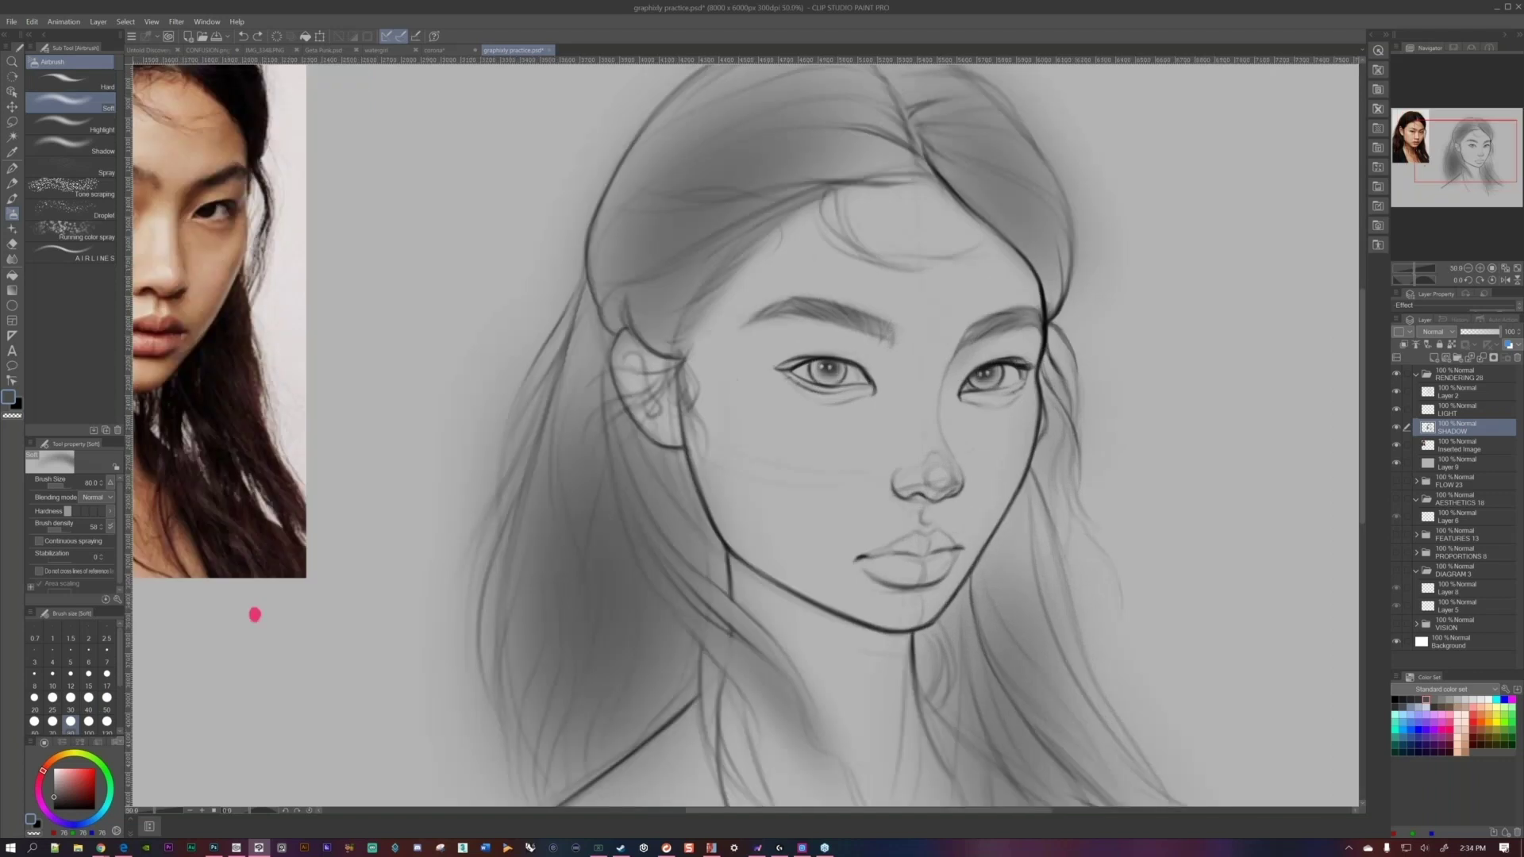
pyautogui.hotkey('ctrl', '-')
pyautogui.moveTo(101, 848)
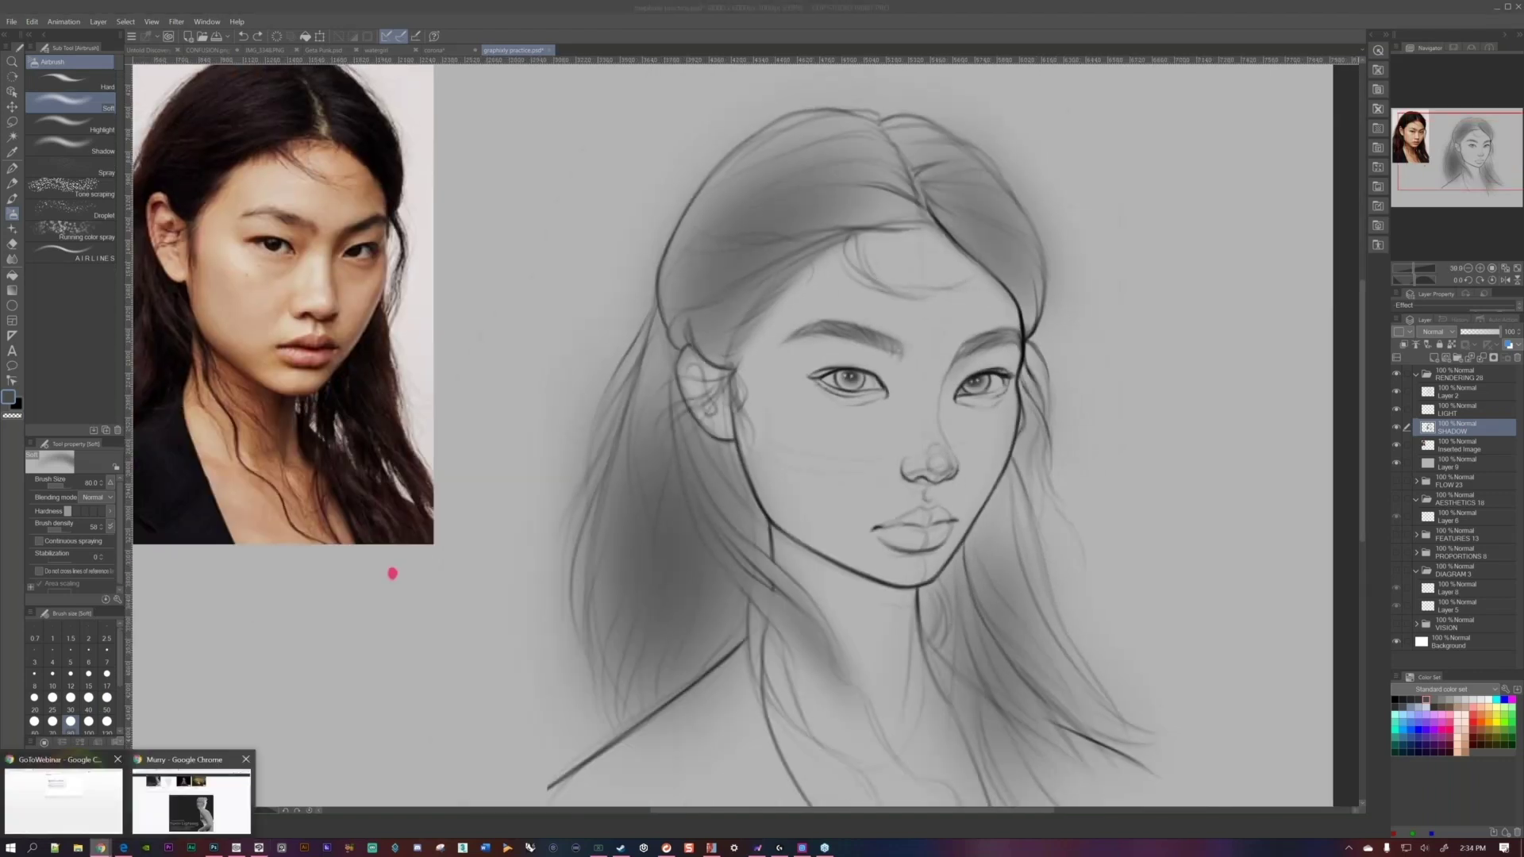
pyautogui.click(169, 828)
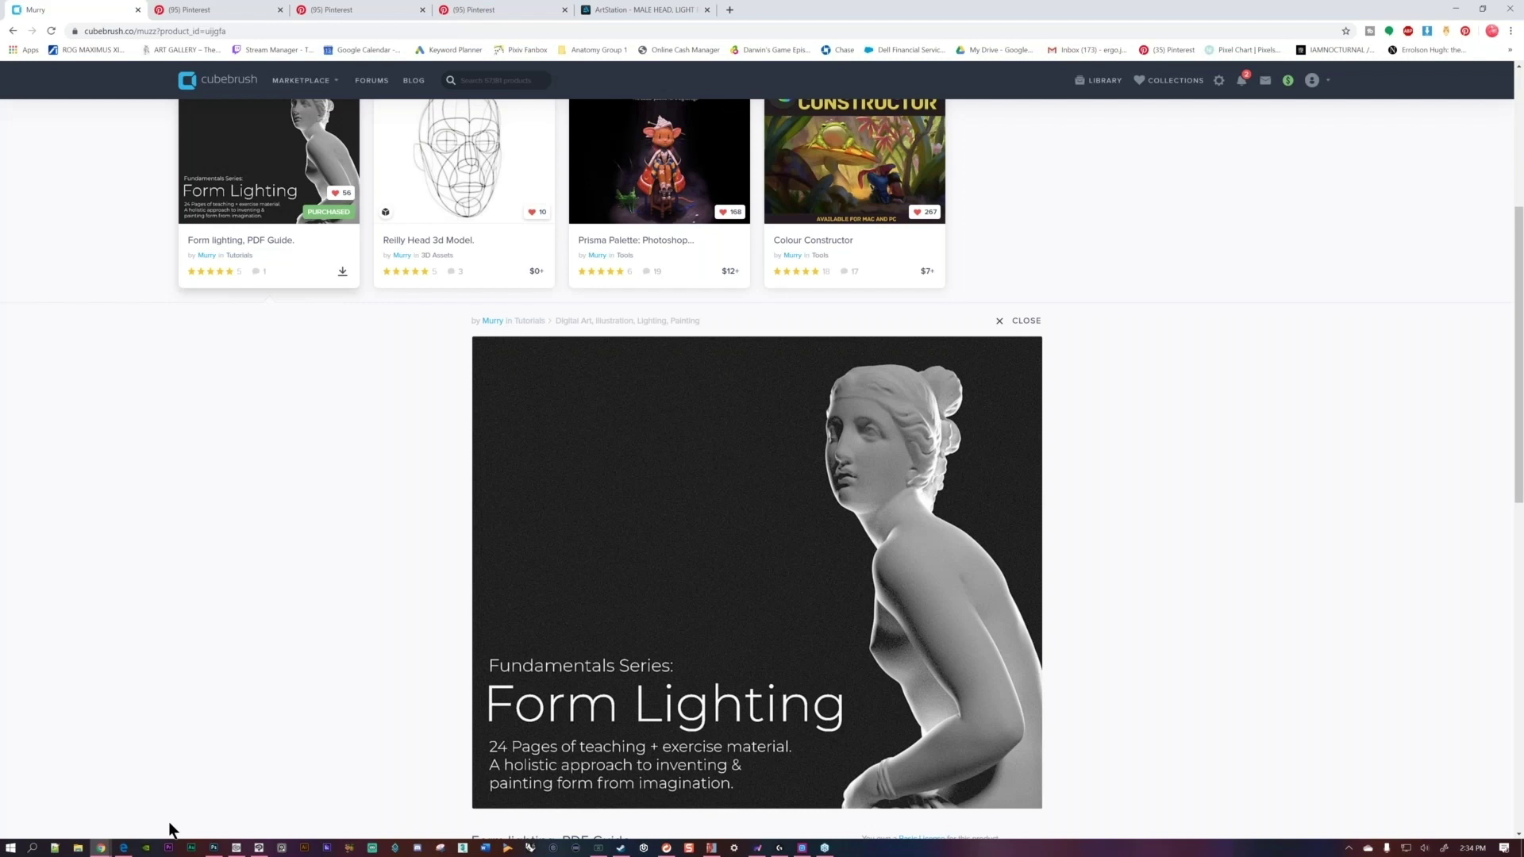
pyautogui.click(101, 848)
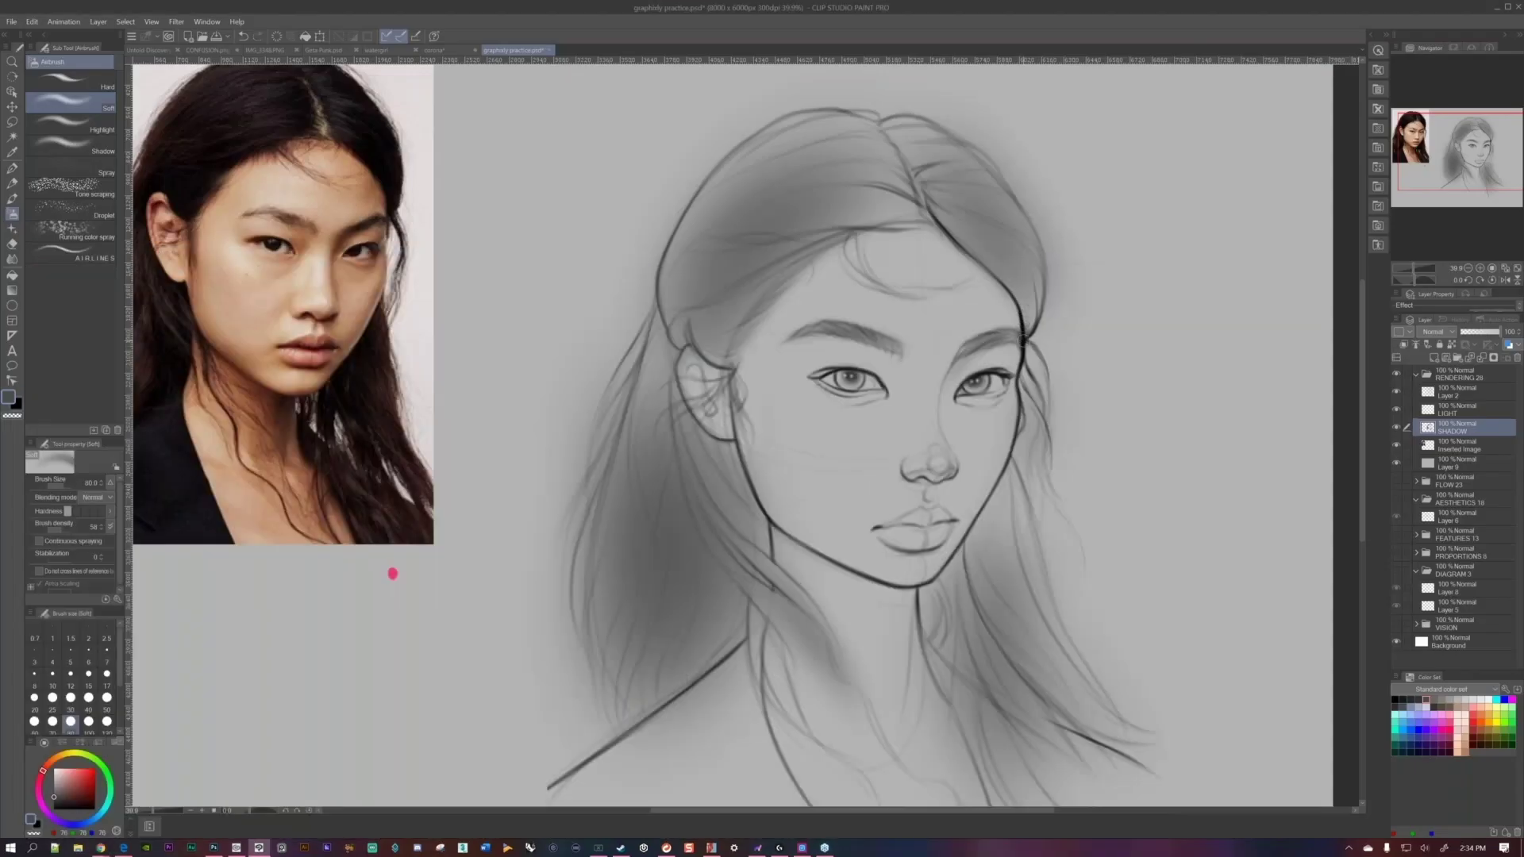
# Deepen the shading within both eyes with the Soft airbrush at size 80, and reduce the brush size to 30.
pyautogui.moveTo(1019, 370)
pyautogui.mouseDown()
pyautogui.moveTo(1064, 355)
pyautogui.moveTo(998, 369)
pyautogui.mouseUp()
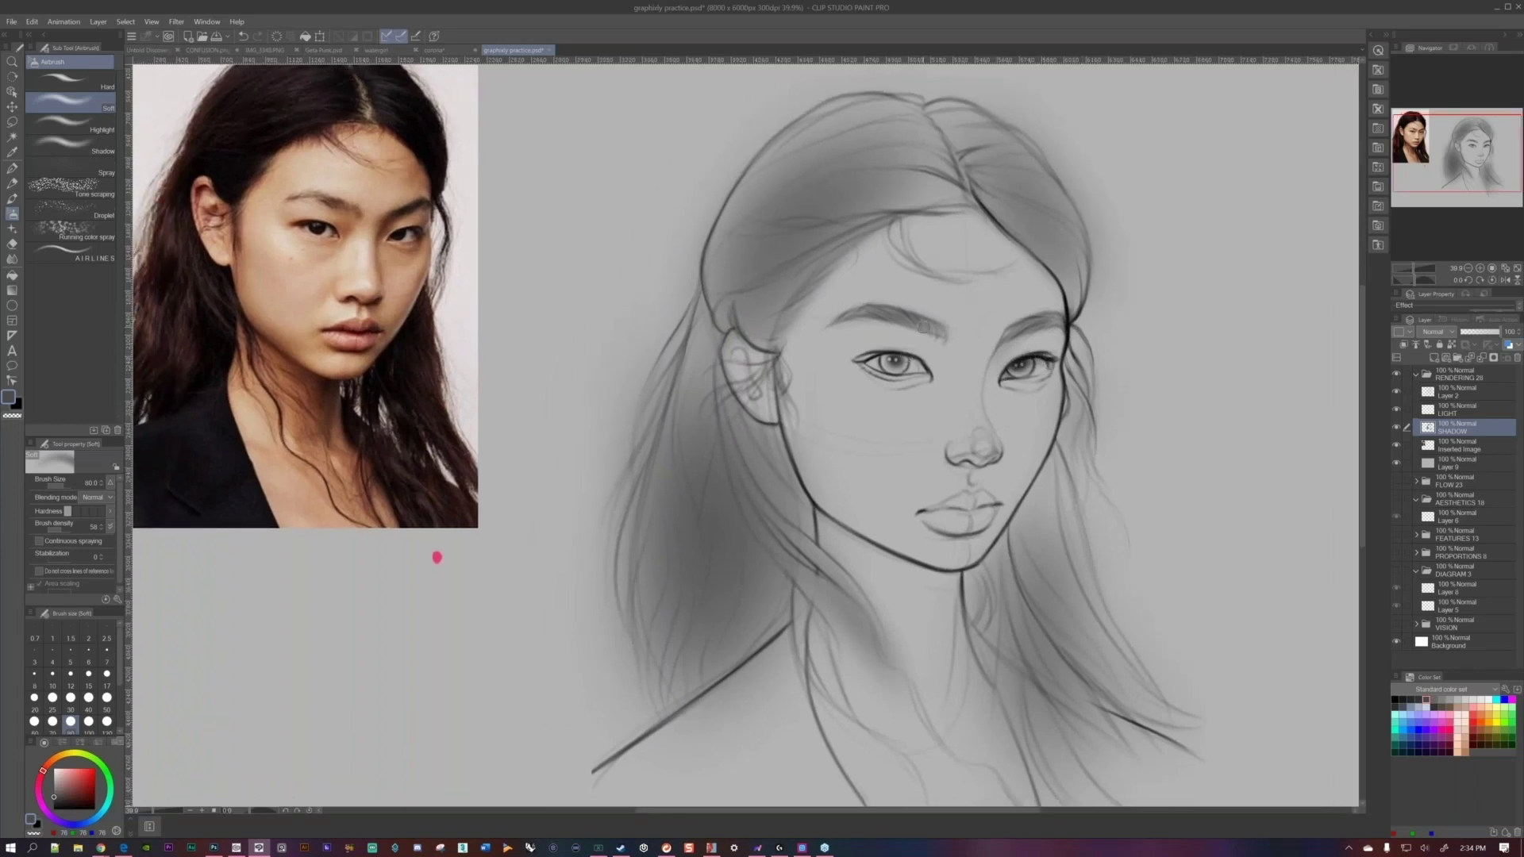
pyautogui.moveTo(907, 362)
pyautogui.mouseDown()
pyautogui.moveTo(860, 357)
pyautogui.moveTo(931, 375)
pyautogui.mouseUp()
pyautogui.press('[')
pyautogui.press('[')
pyautogui.press('[')
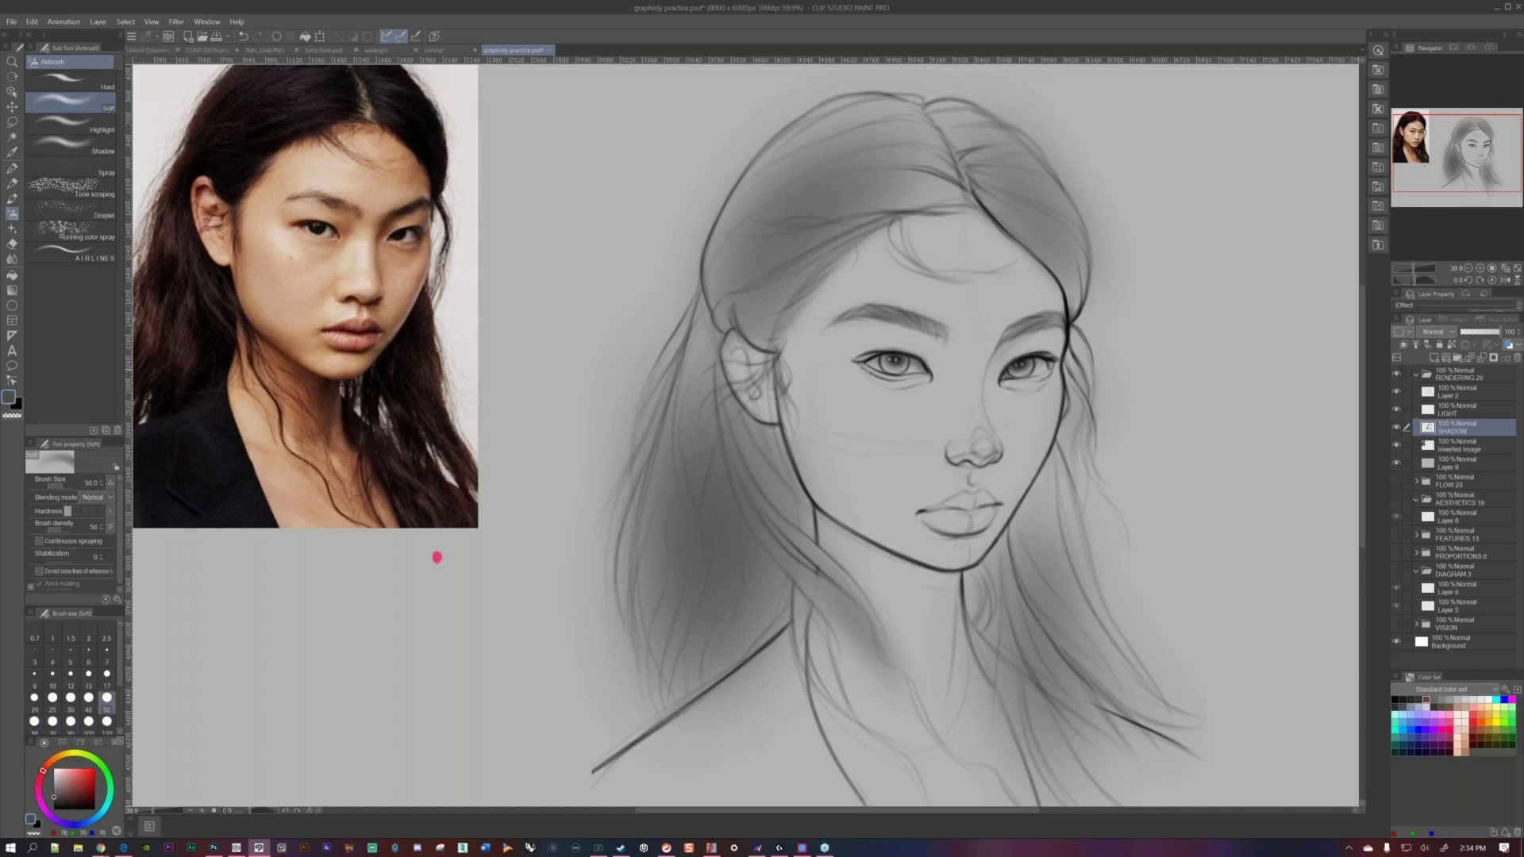
pyautogui.press('[')
pyautogui.press('[')
pyautogui.scroll(-1, 940, 352)
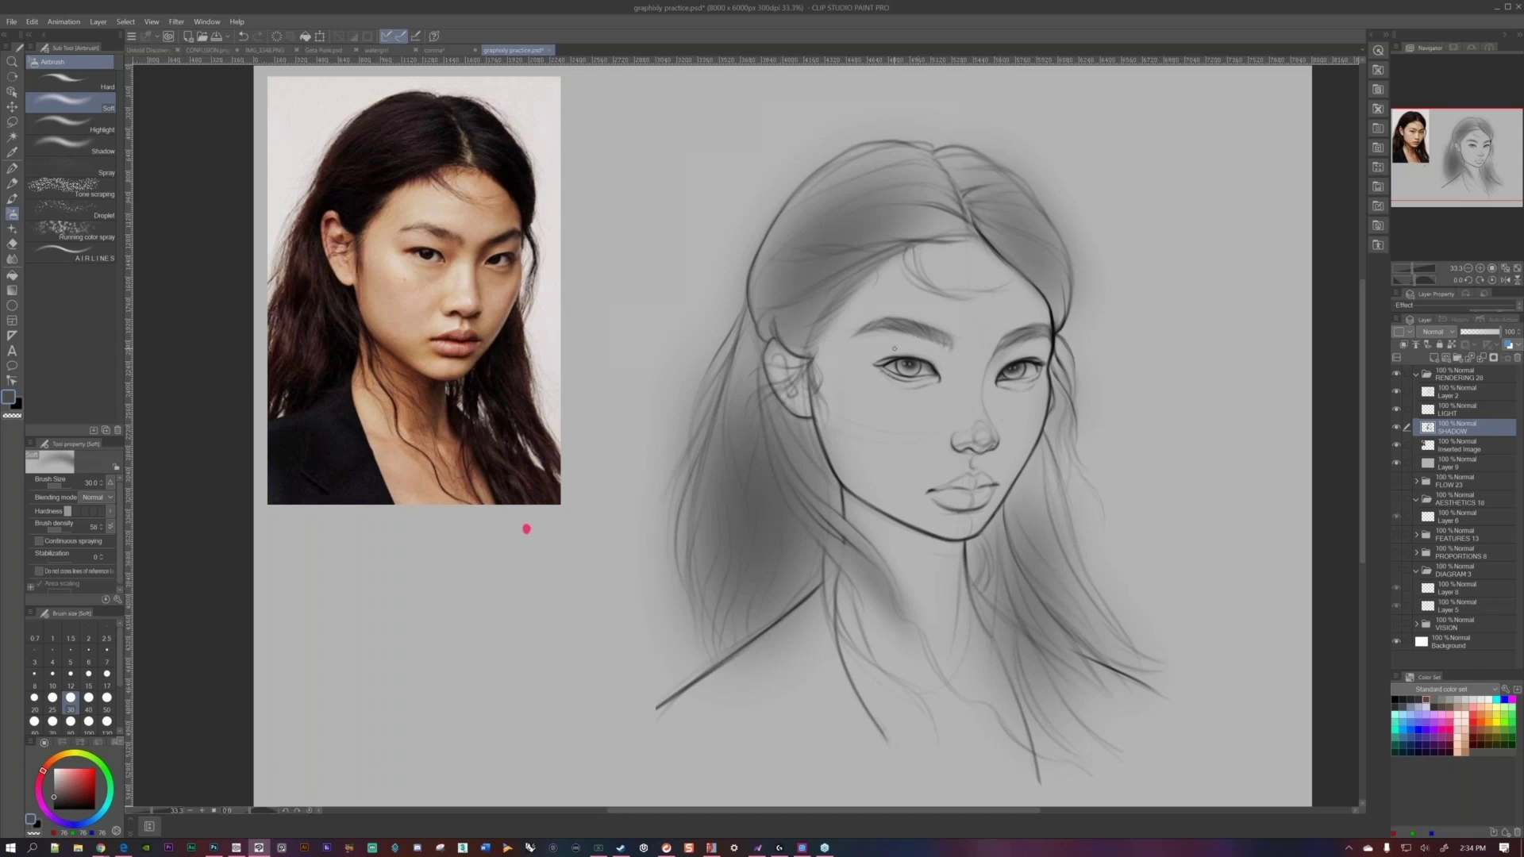
pyautogui.moveTo(721, 177); pyautogui.dragTo(873, 346)
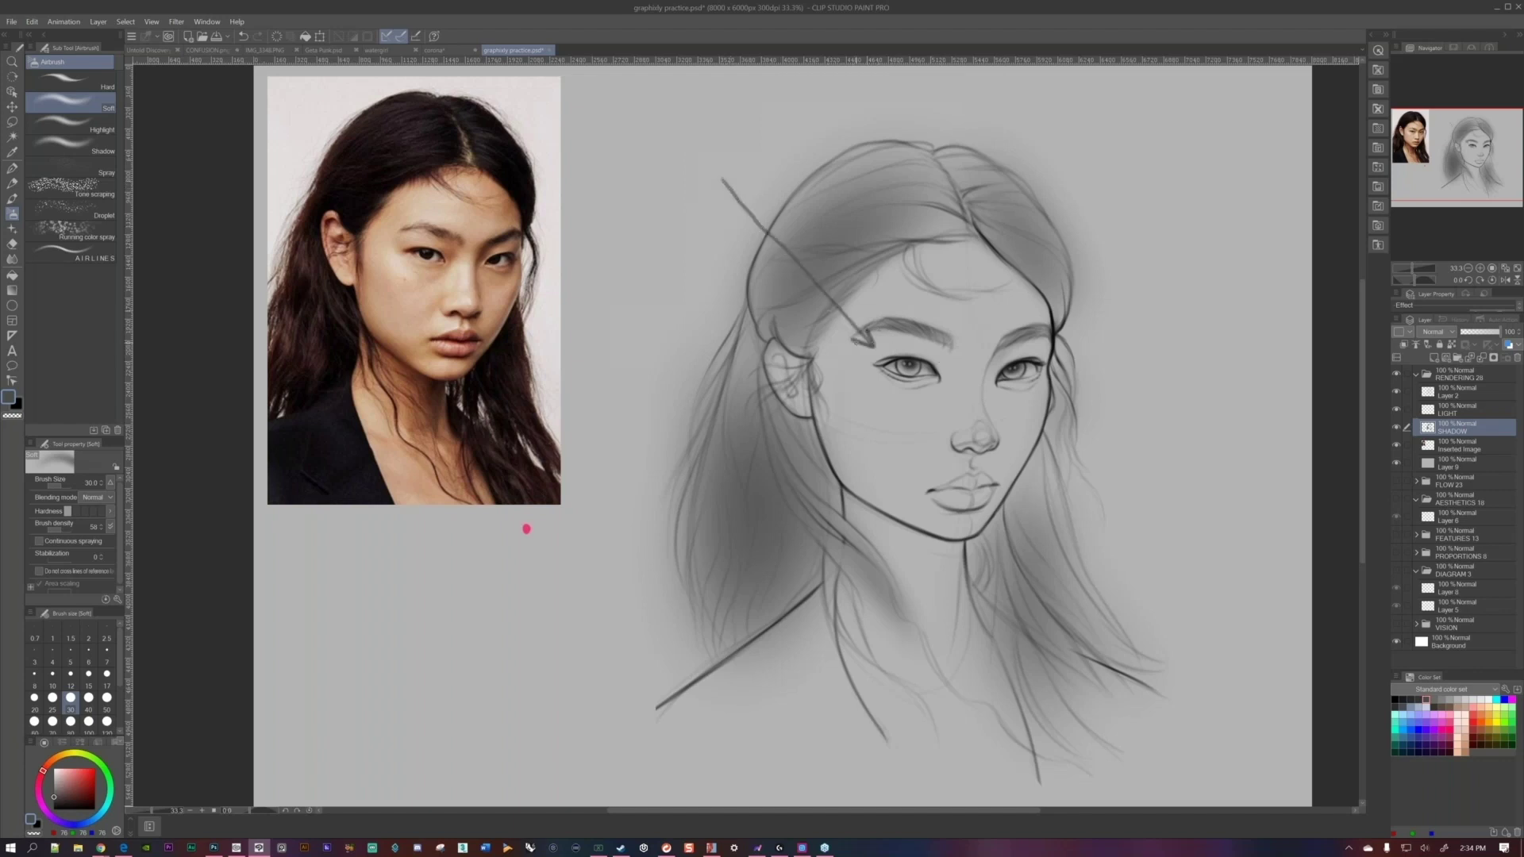
pyautogui.hotkey('ctrl', 'z')
pyautogui.hotkey('ctrl', 'z')
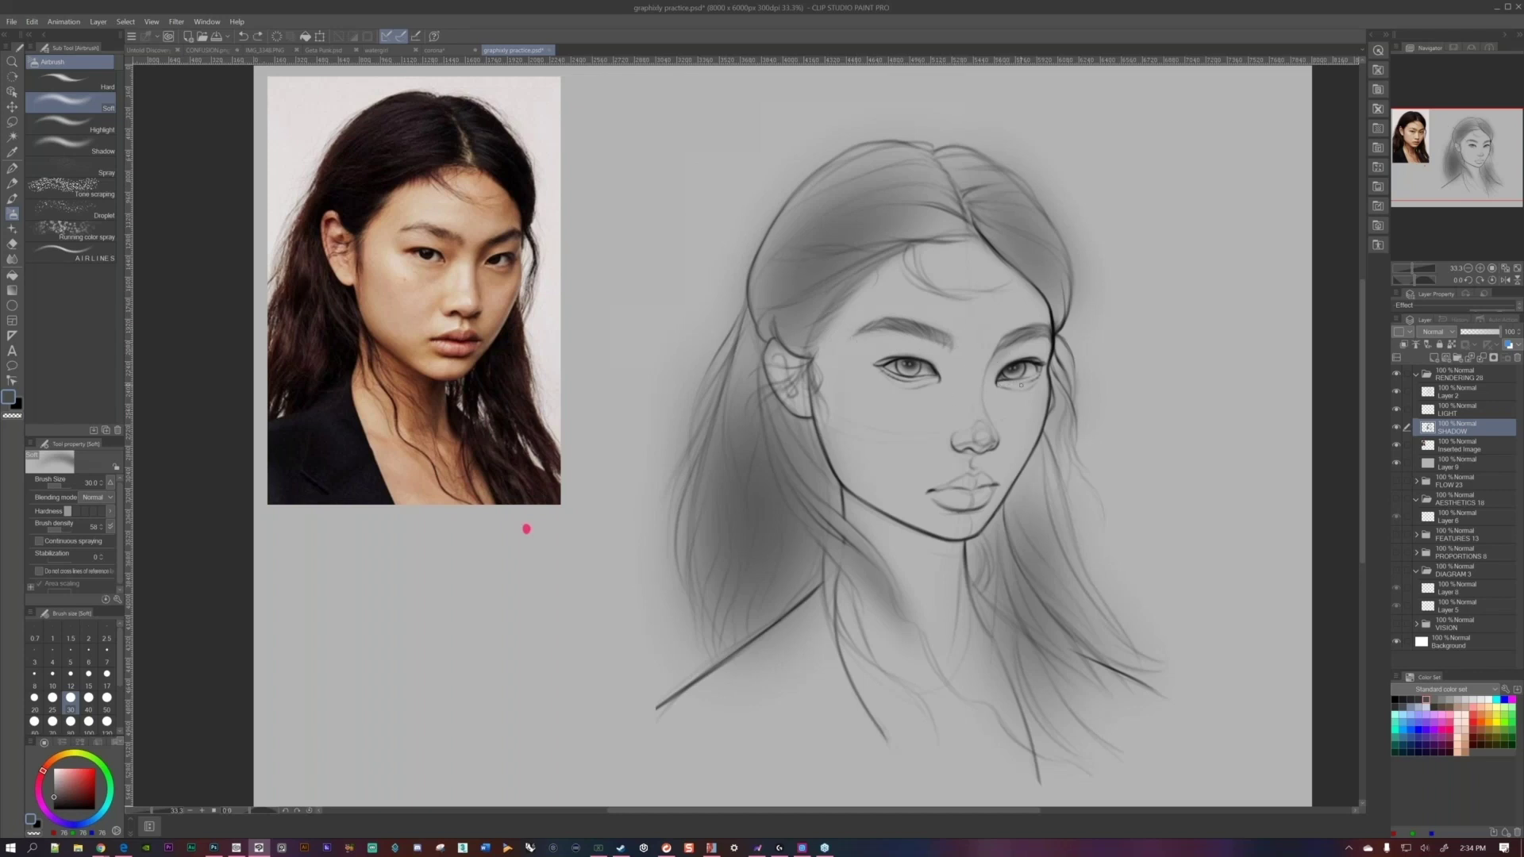
# Airbrush a soft shadow beneath the far eye of the portrait with the Soft airbrush at size 50.
pyautogui.scroll(5, 1034, 397)
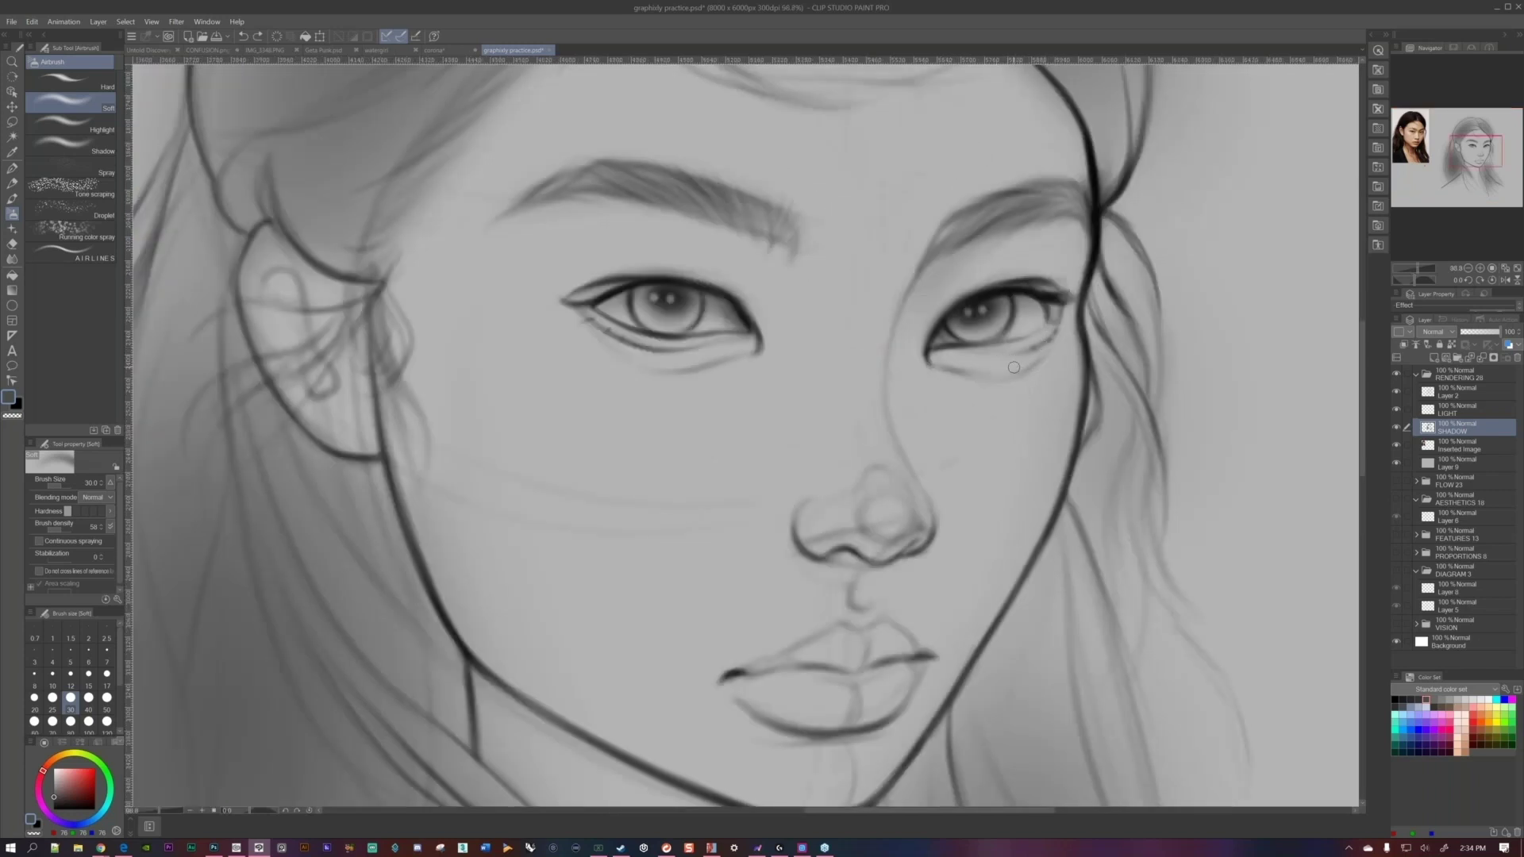
pyautogui.press(']')
pyautogui.press(']')
pyautogui.moveTo(1048, 347)
pyautogui.mouseDown()
pyautogui.moveTo(968, 369)
pyautogui.moveTo(1020, 360)
pyautogui.moveTo(951, 360)
pyautogui.moveTo(1049, 350)
pyautogui.moveTo(945, 354)
pyautogui.moveTo(1006, 361)
pyautogui.moveTo(1054, 335)
pyautogui.moveTo(973, 362)
pyautogui.moveTo(1043, 347)
pyautogui.moveTo(984, 370)
pyautogui.moveTo(954, 360)
pyautogui.moveTo(1051, 335)
pyautogui.moveTo(998, 370)
pyautogui.moveTo(1005, 329)
pyautogui.mouseUp()
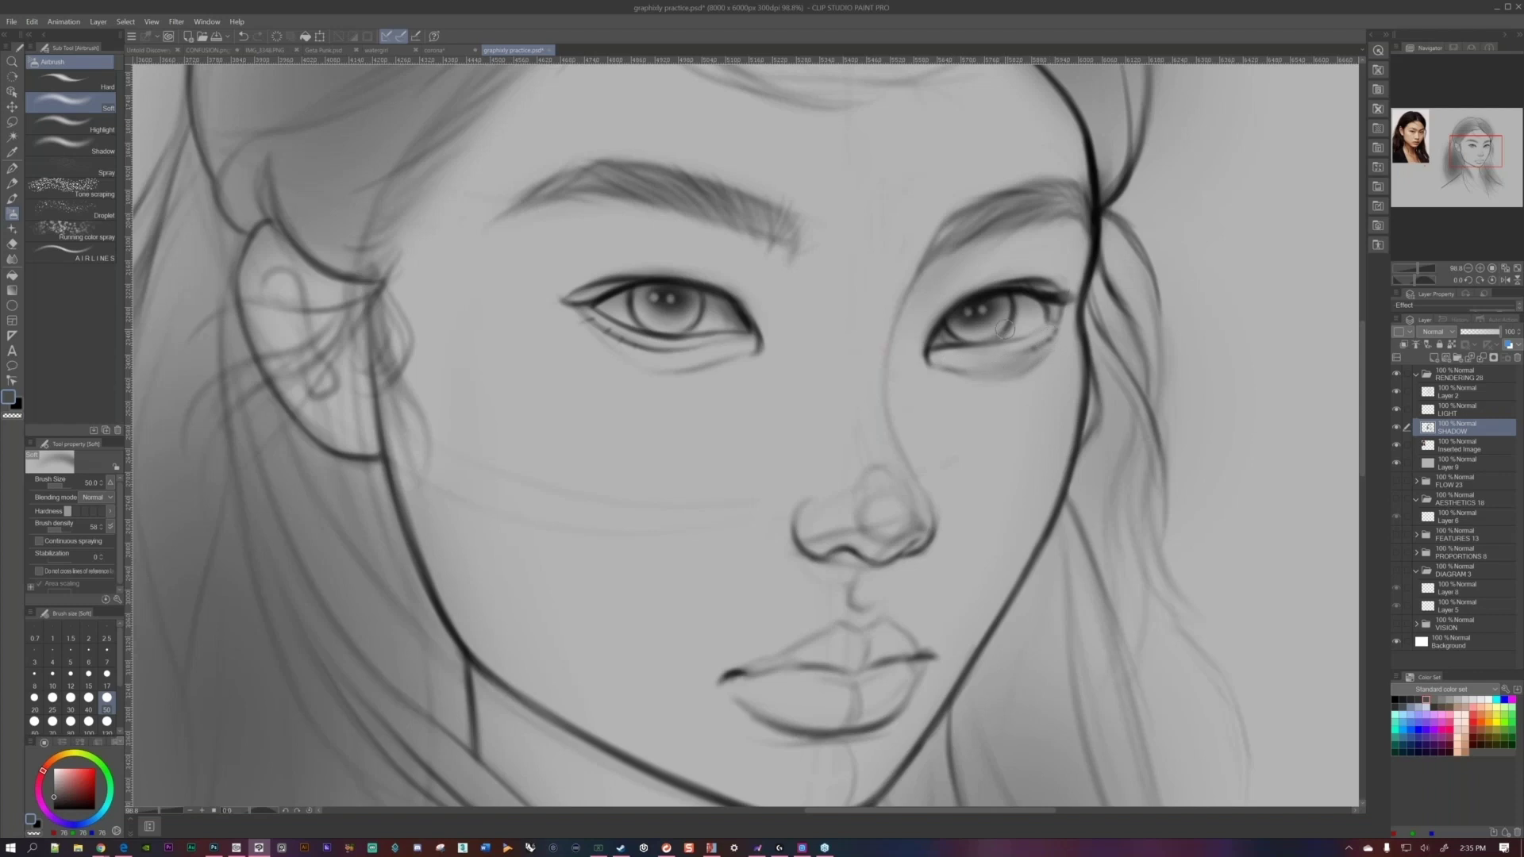
pyautogui.scroll(-5, 1005, 329)
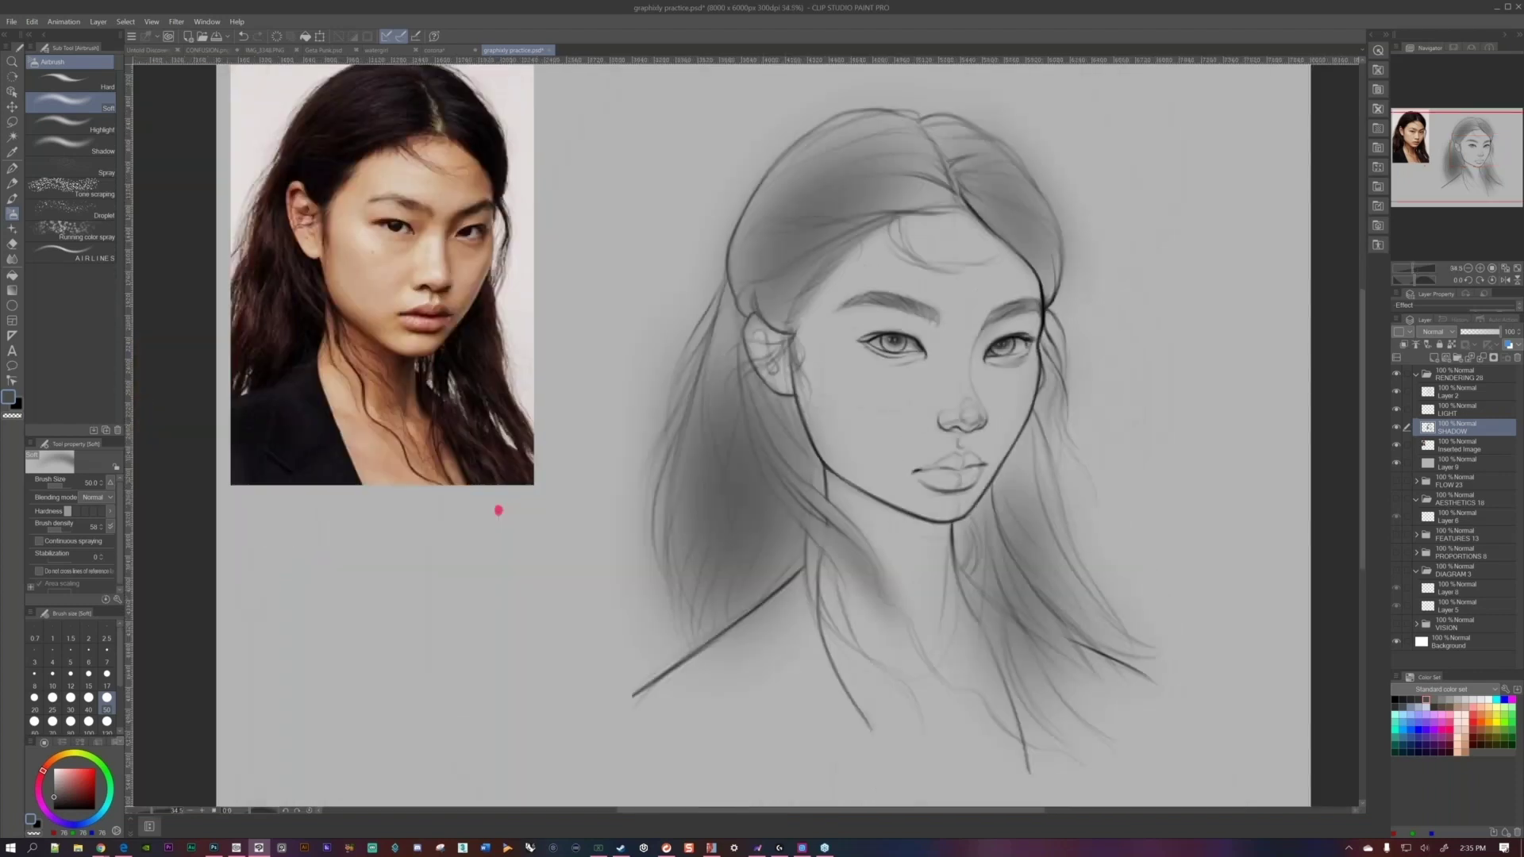
pyautogui.scroll(2, 499, 511)
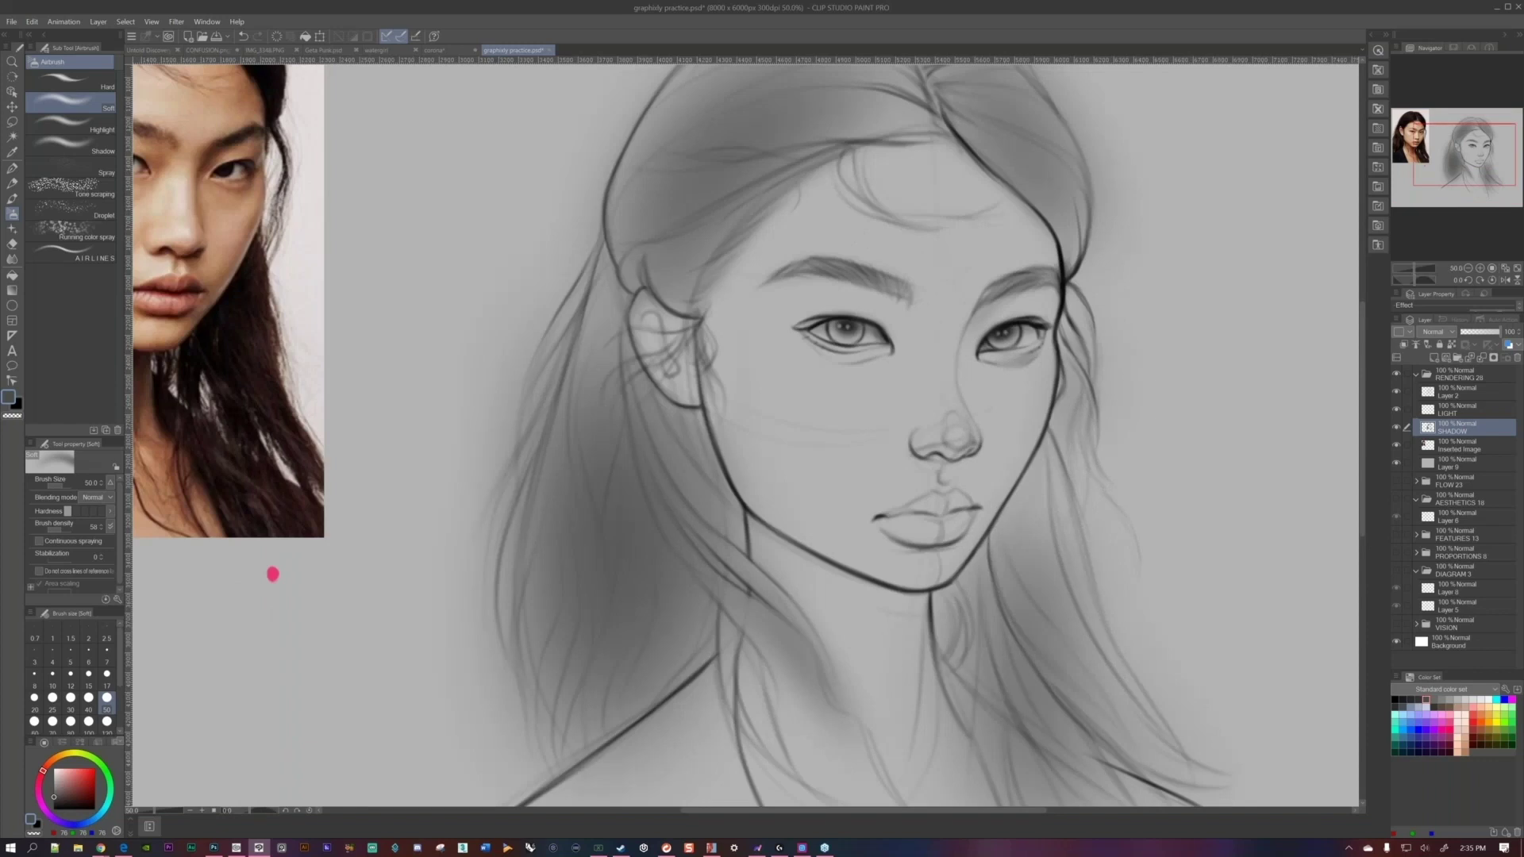
# Airbrush soft shadow under the near eye at size 70 and touch up the shadow beneath the far eye.
pyautogui.moveTo(273, 574); pyautogui.dragTo(381, 707)
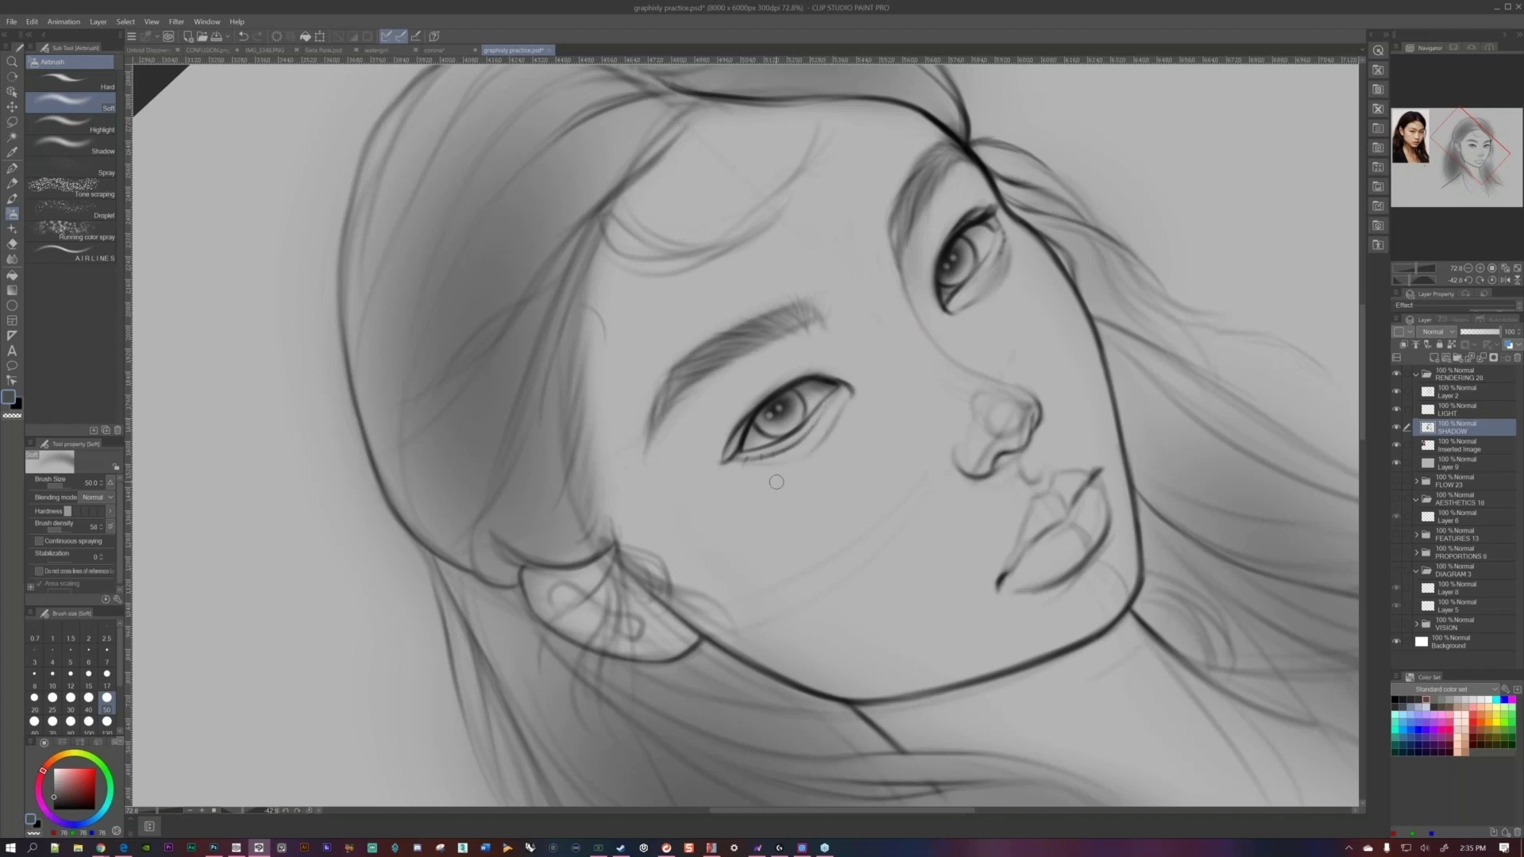
pyautogui.press(']')
pyautogui.press(']')
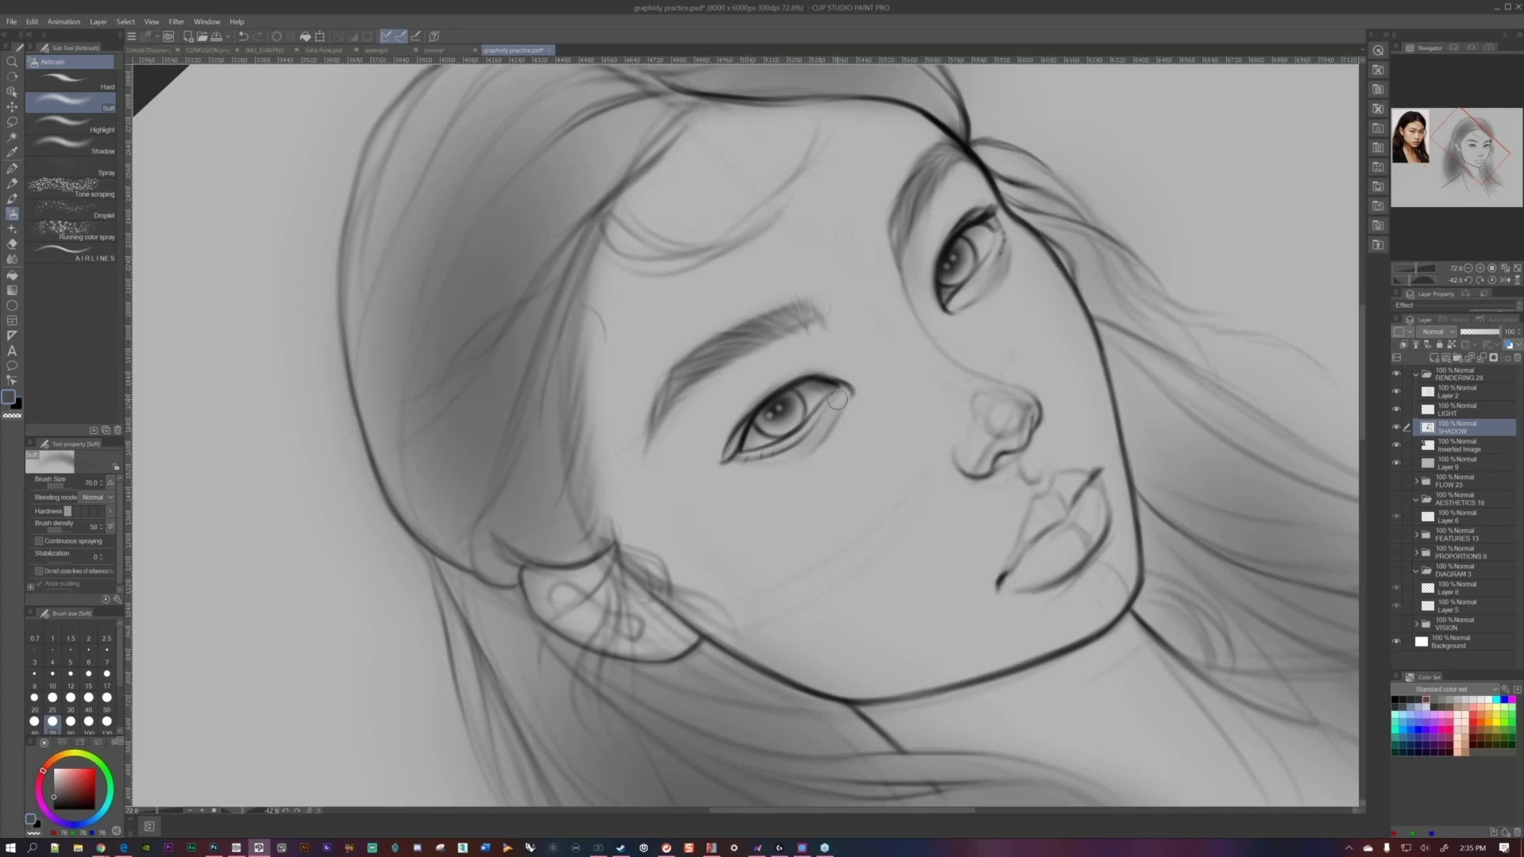
pyautogui.moveTo(842, 396); pyautogui.dragTo(821, 429)
pyautogui.hotkey('ctrl', '@')
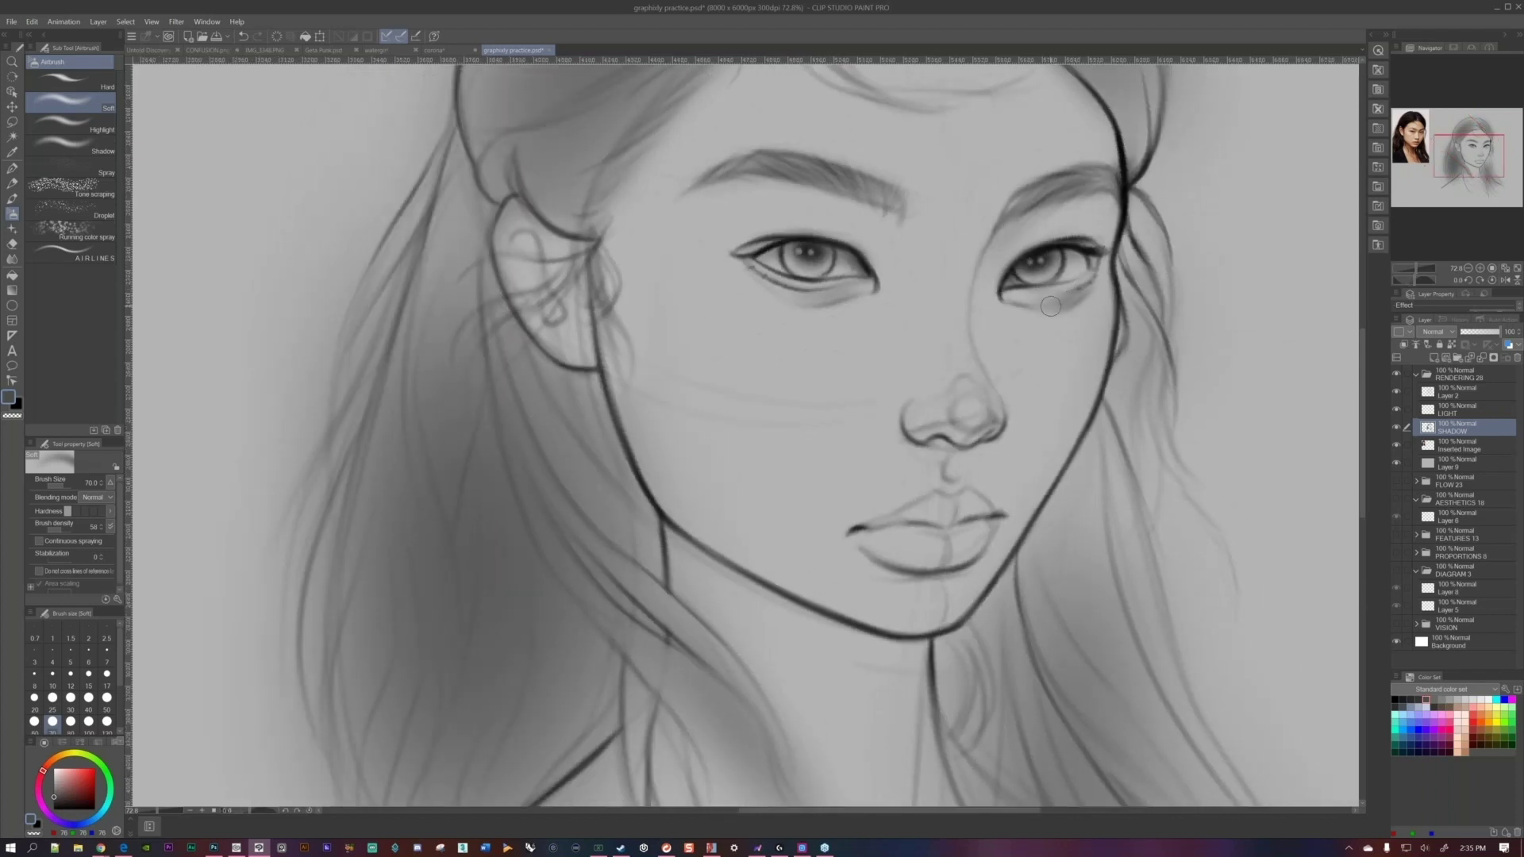
pyautogui.scroll(-2, 1073, 276)
pyautogui.moveTo(1050, 314); pyautogui.dragTo(1017, 319)
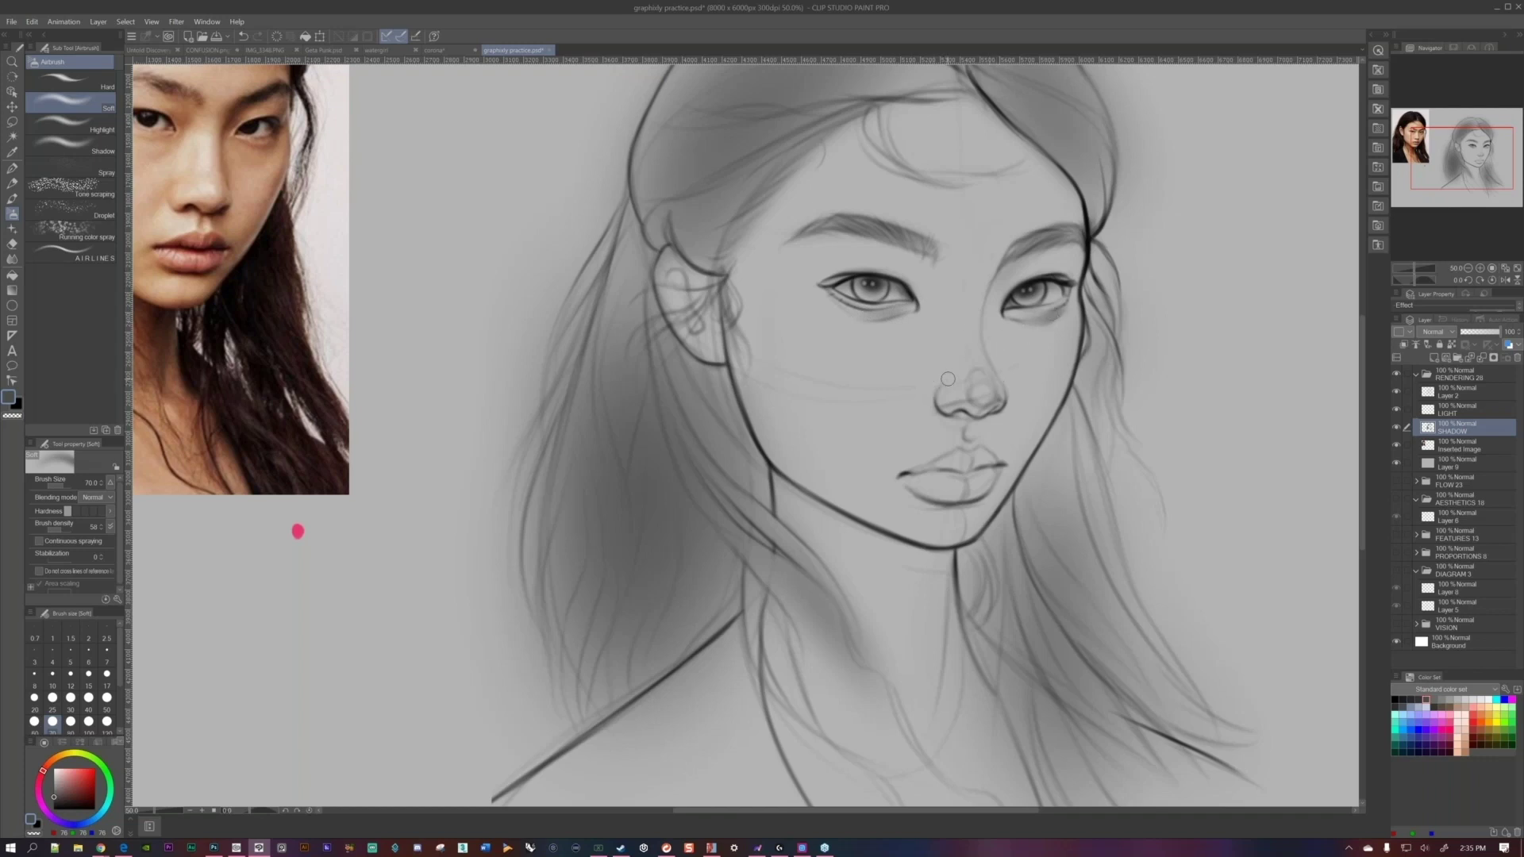
# Smooth the nose's construction lines into soft shading on Layer 2 with the Blend tool, varying the brush size.
pyautogui.press('j')
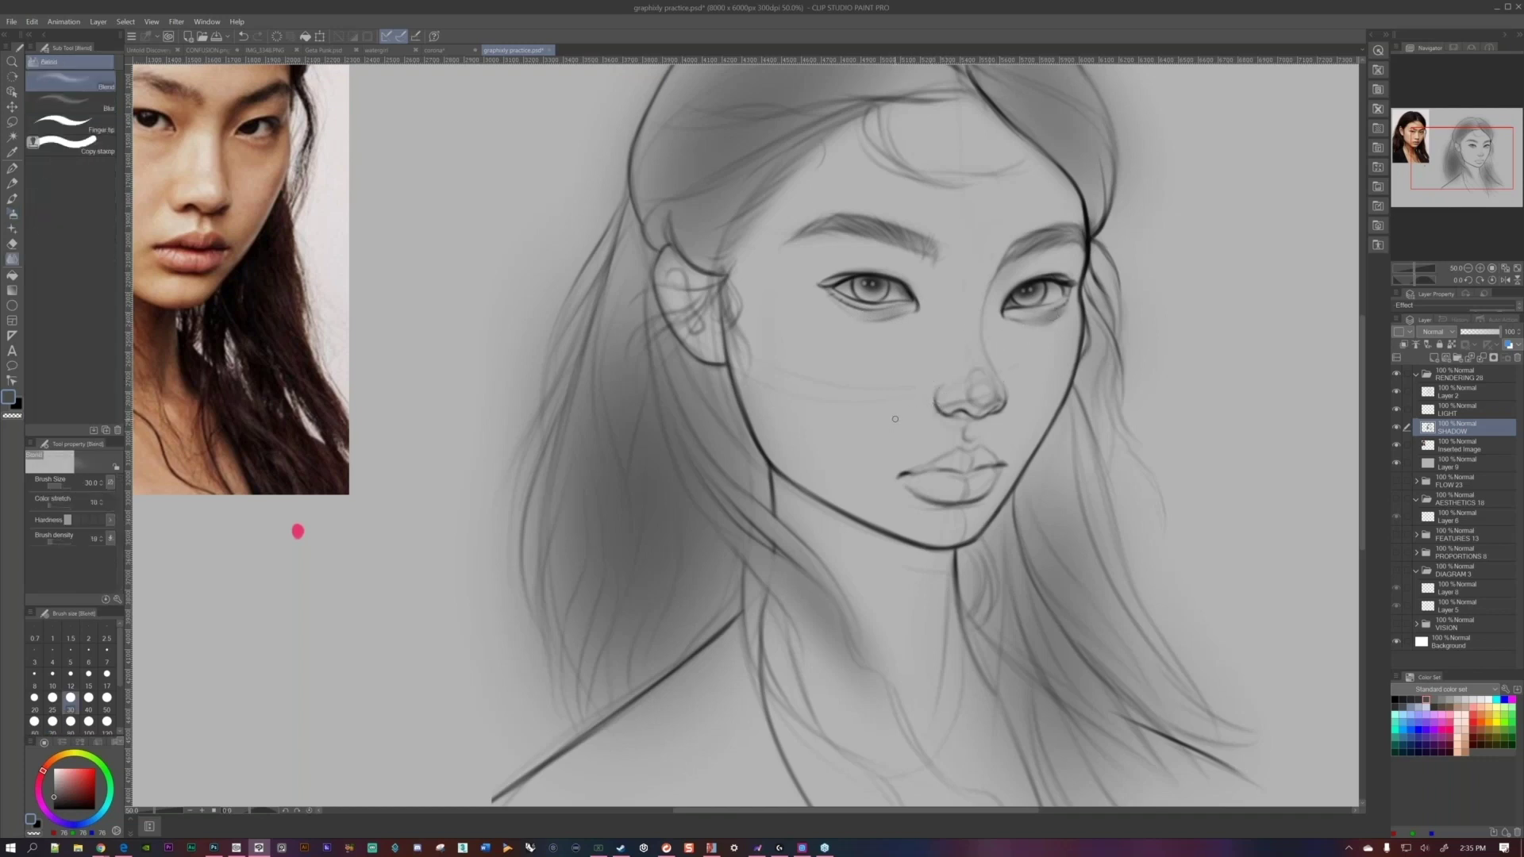
pyautogui.press(']')
pyautogui.press(']')
pyautogui.press(']')
pyautogui.press(']')
pyautogui.press(']')
pyautogui.press(']')
pyautogui.press(']')
pyautogui.click(1450, 400)
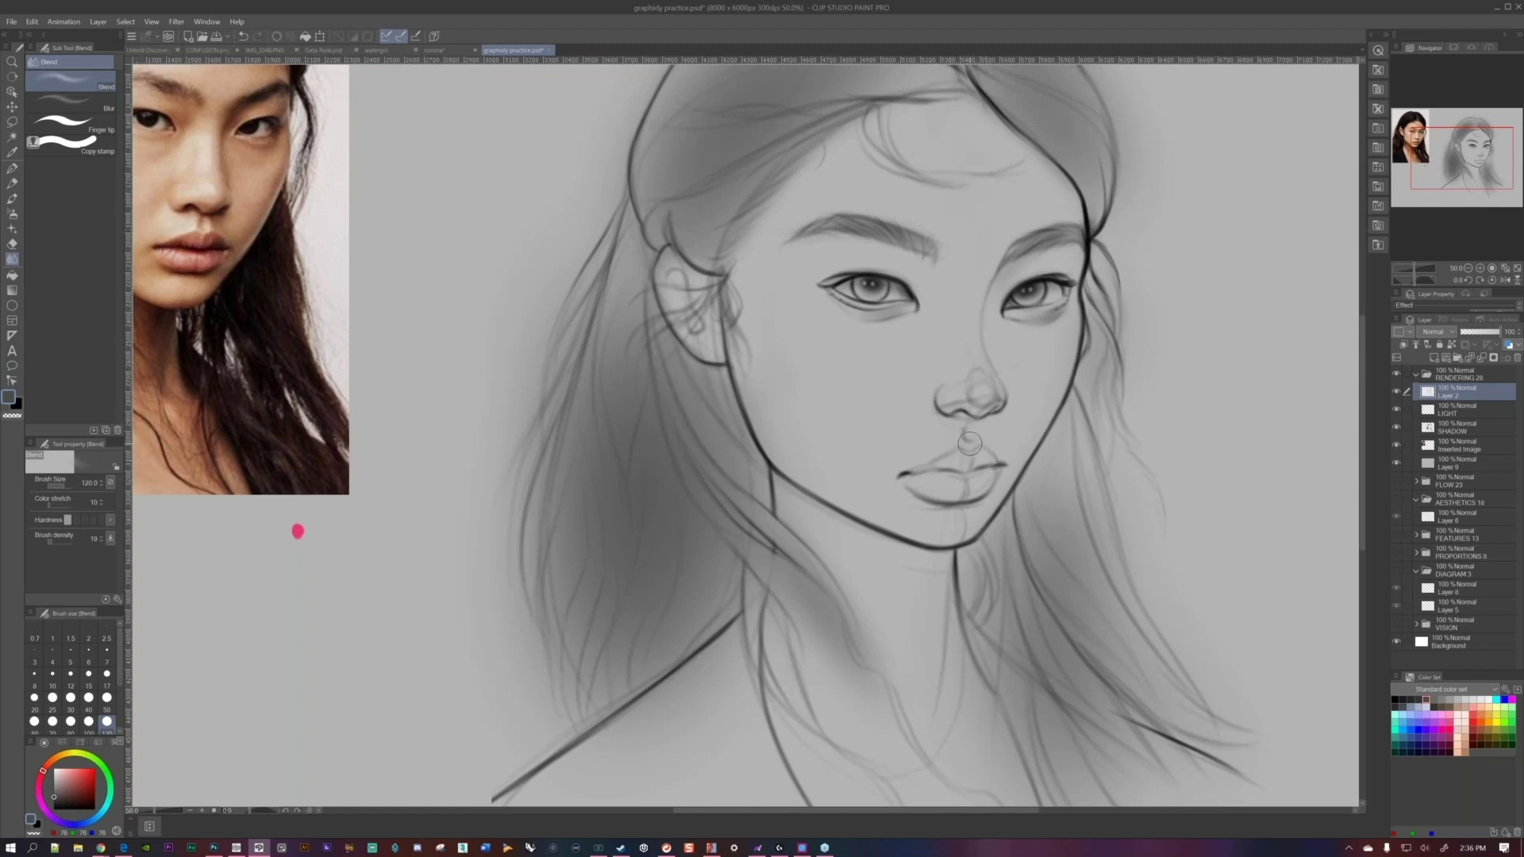
pyautogui.press('[')
pyautogui.press('[')
pyautogui.press('[')
pyautogui.press('[')
pyautogui.press(']')
pyautogui.press(']')
pyautogui.press(']')
pyautogui.press(']')
pyautogui.press(']')
pyautogui.moveTo(982, 397)
pyautogui.mouseDown()
pyautogui.moveTo(967, 336)
pyautogui.moveTo(983, 387)
pyautogui.moveTo(945, 396)
pyautogui.moveTo(963, 365)
pyautogui.moveTo(991, 390)
pyautogui.moveTo(975, 333)
pyautogui.moveTo(989, 394)
pyautogui.moveTo(972, 398)
pyautogui.moveTo(990, 401)
pyautogui.moveTo(984, 351)
pyautogui.mouseUp()
pyautogui.press('[')
pyautogui.press('[')
pyautogui.press('[')
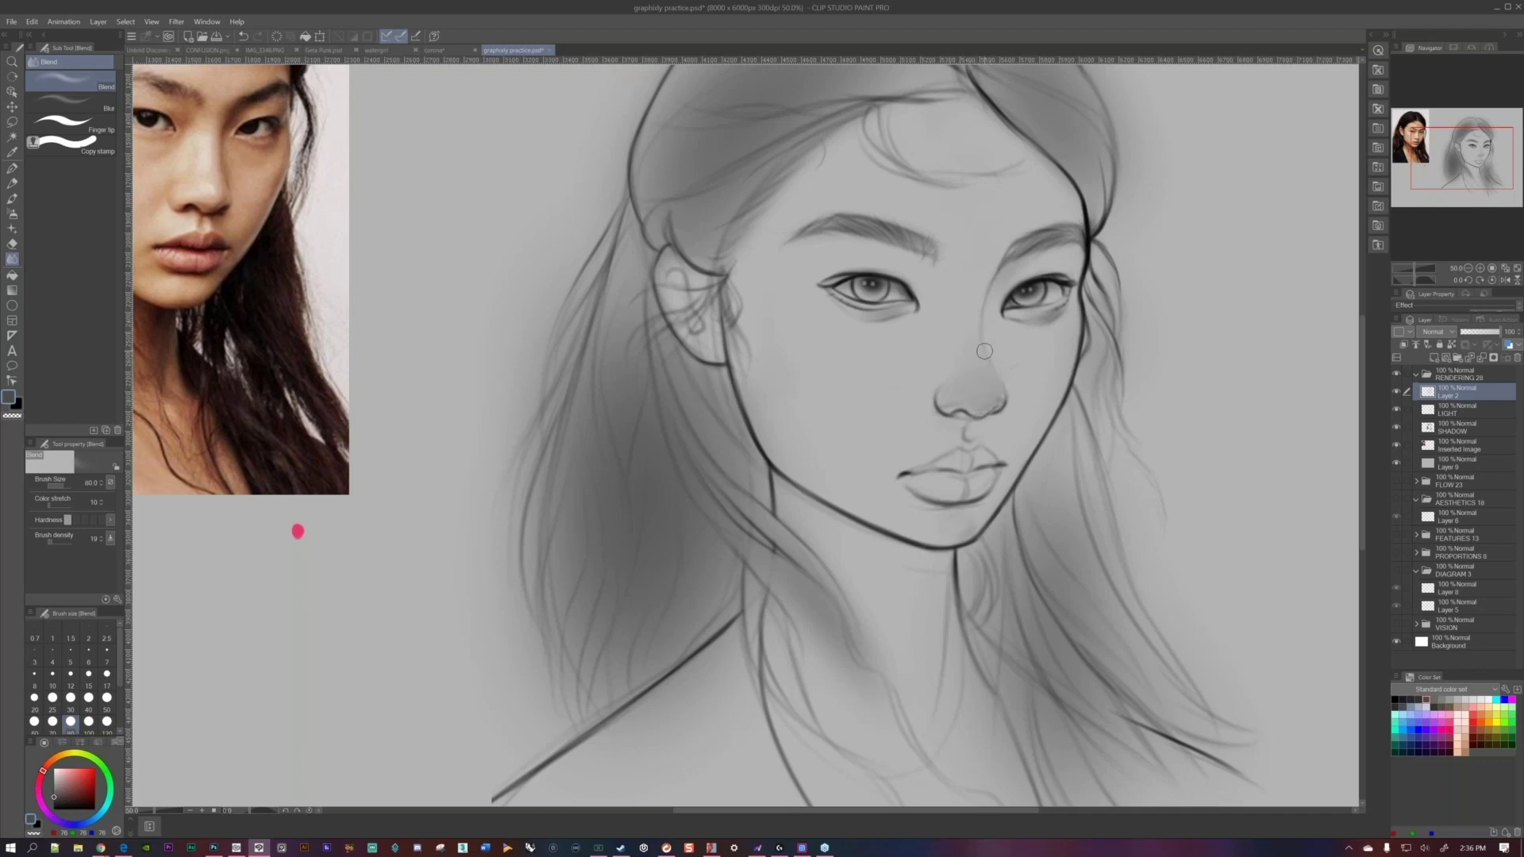
# Return to the SHADOW layer and set up the Soft eraser at size 120.
pyautogui.hotkey('ctrl', '-')
pyautogui.hotkey('ctrl', '-')
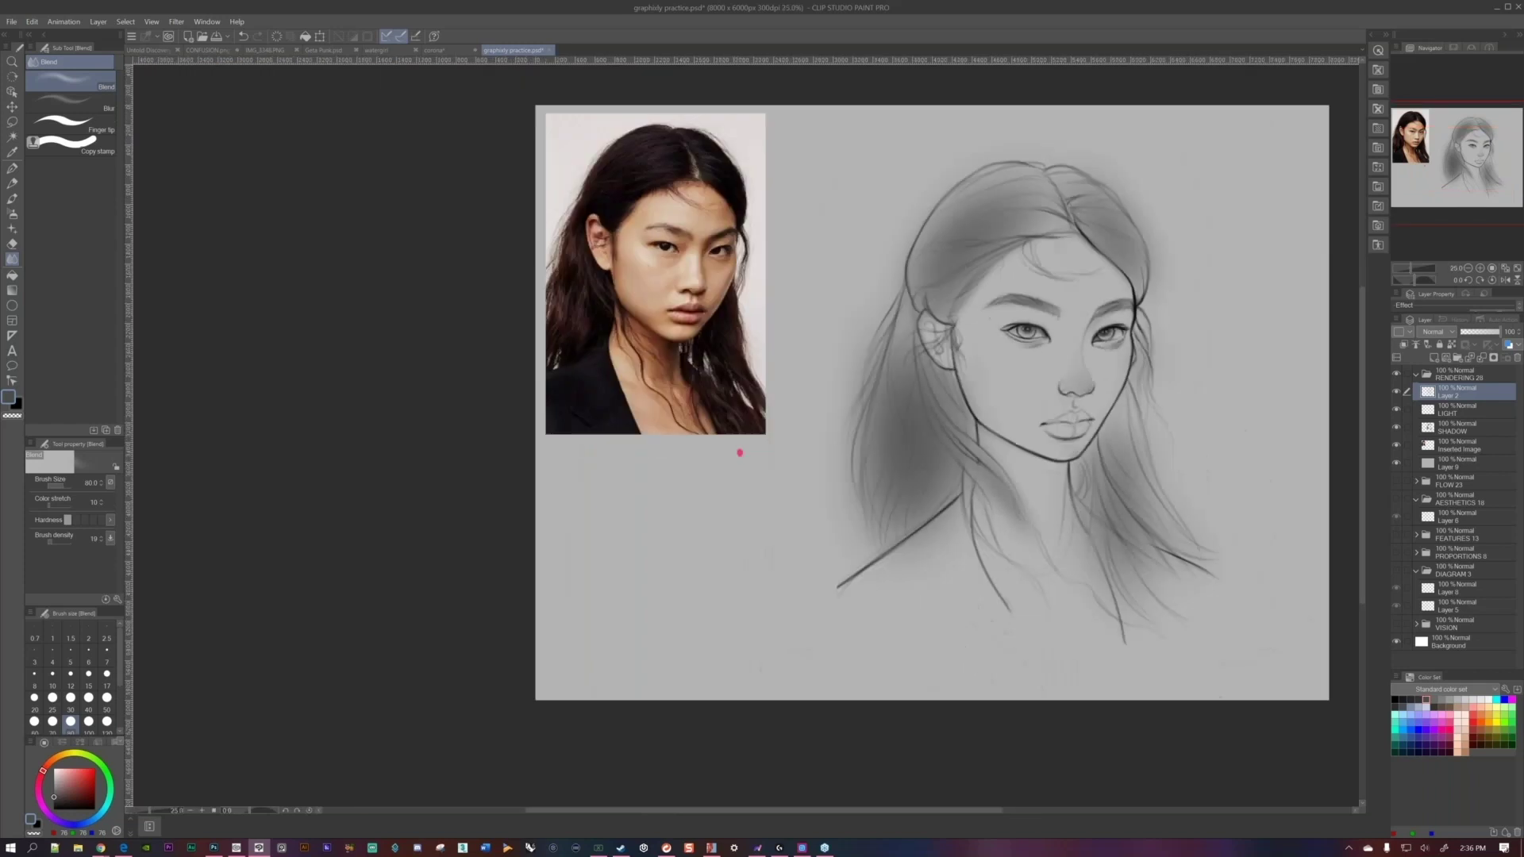
pyautogui.scroll(3, 1090, 369)
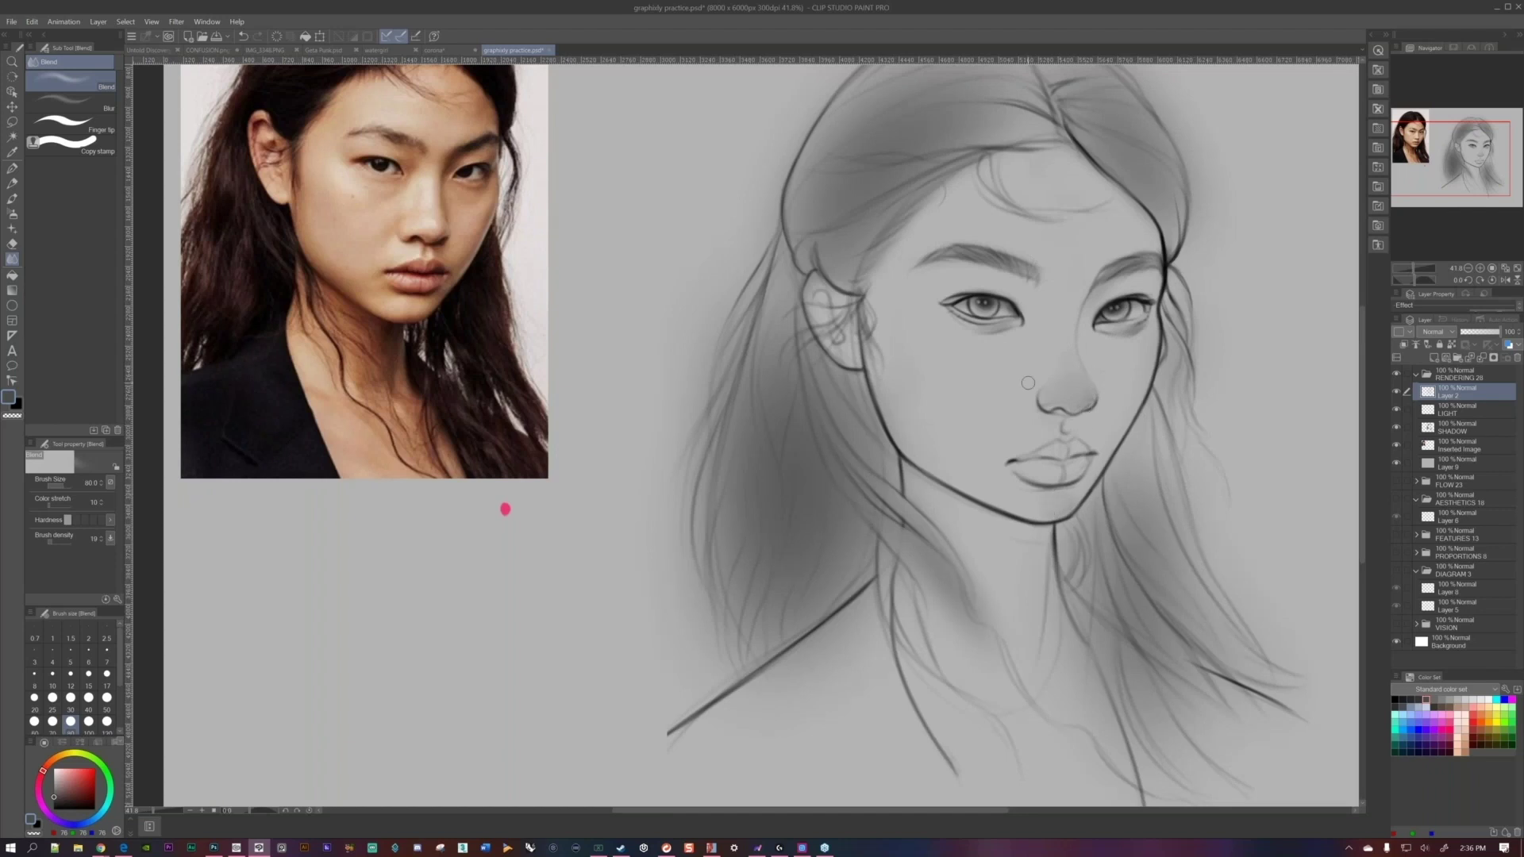
pyautogui.click(1466, 422)
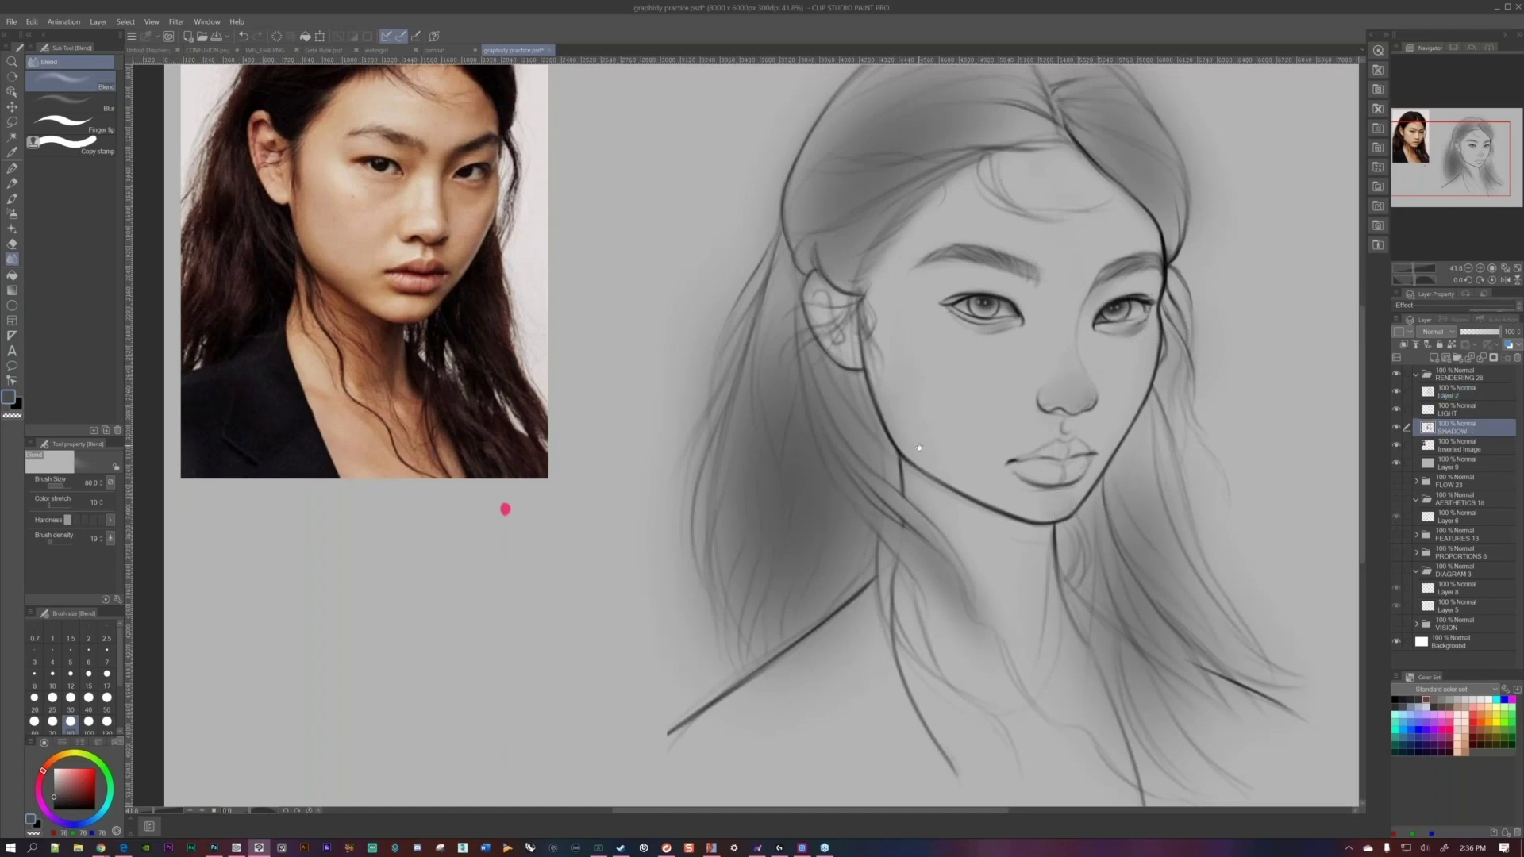
pyautogui.moveTo(936, 396); pyautogui.dragTo(925, 423)
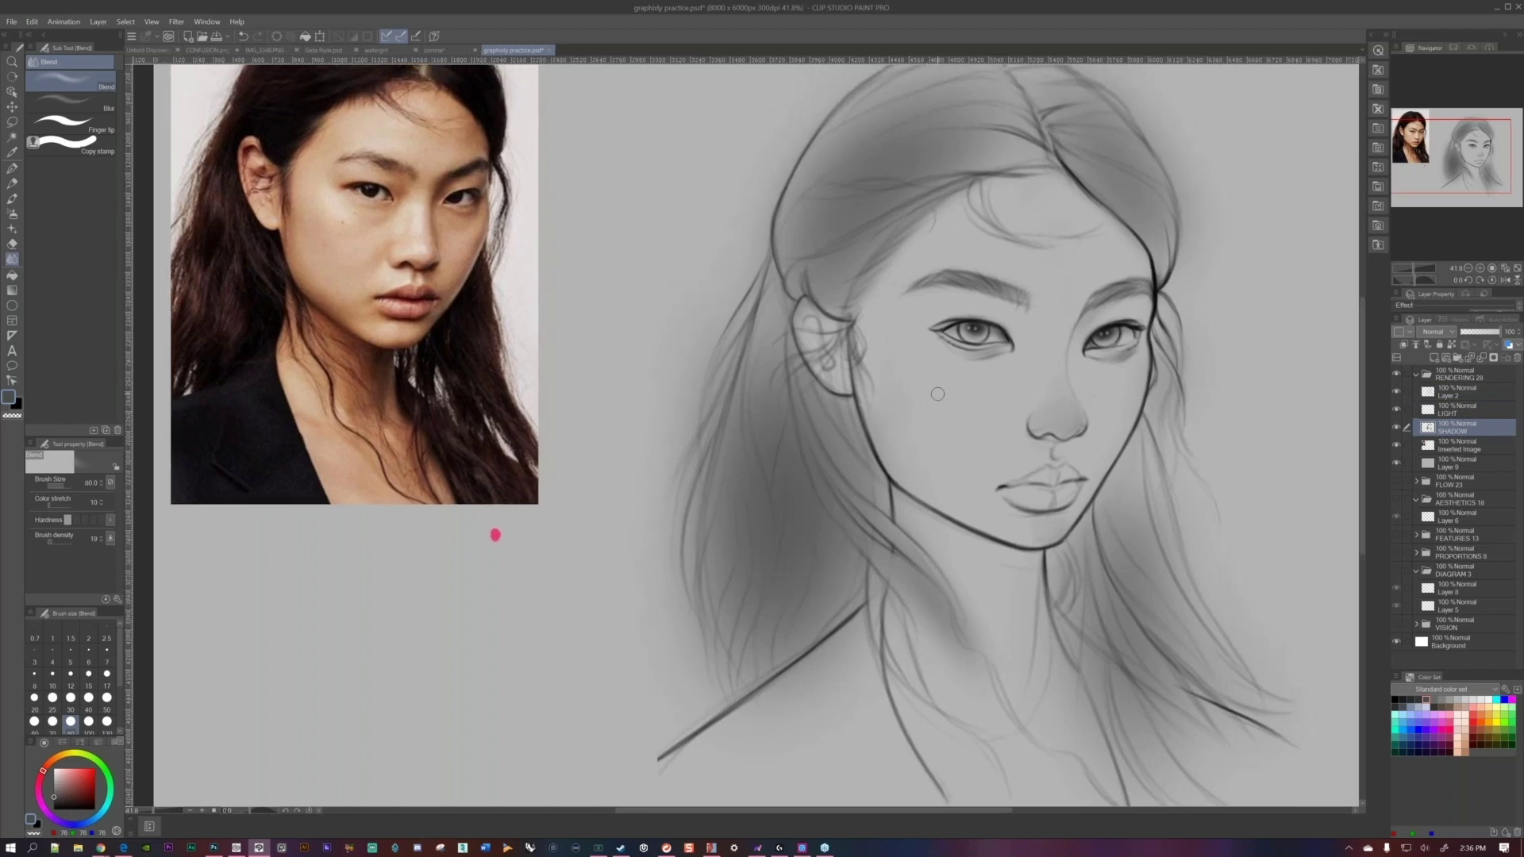
pyautogui.press('g')
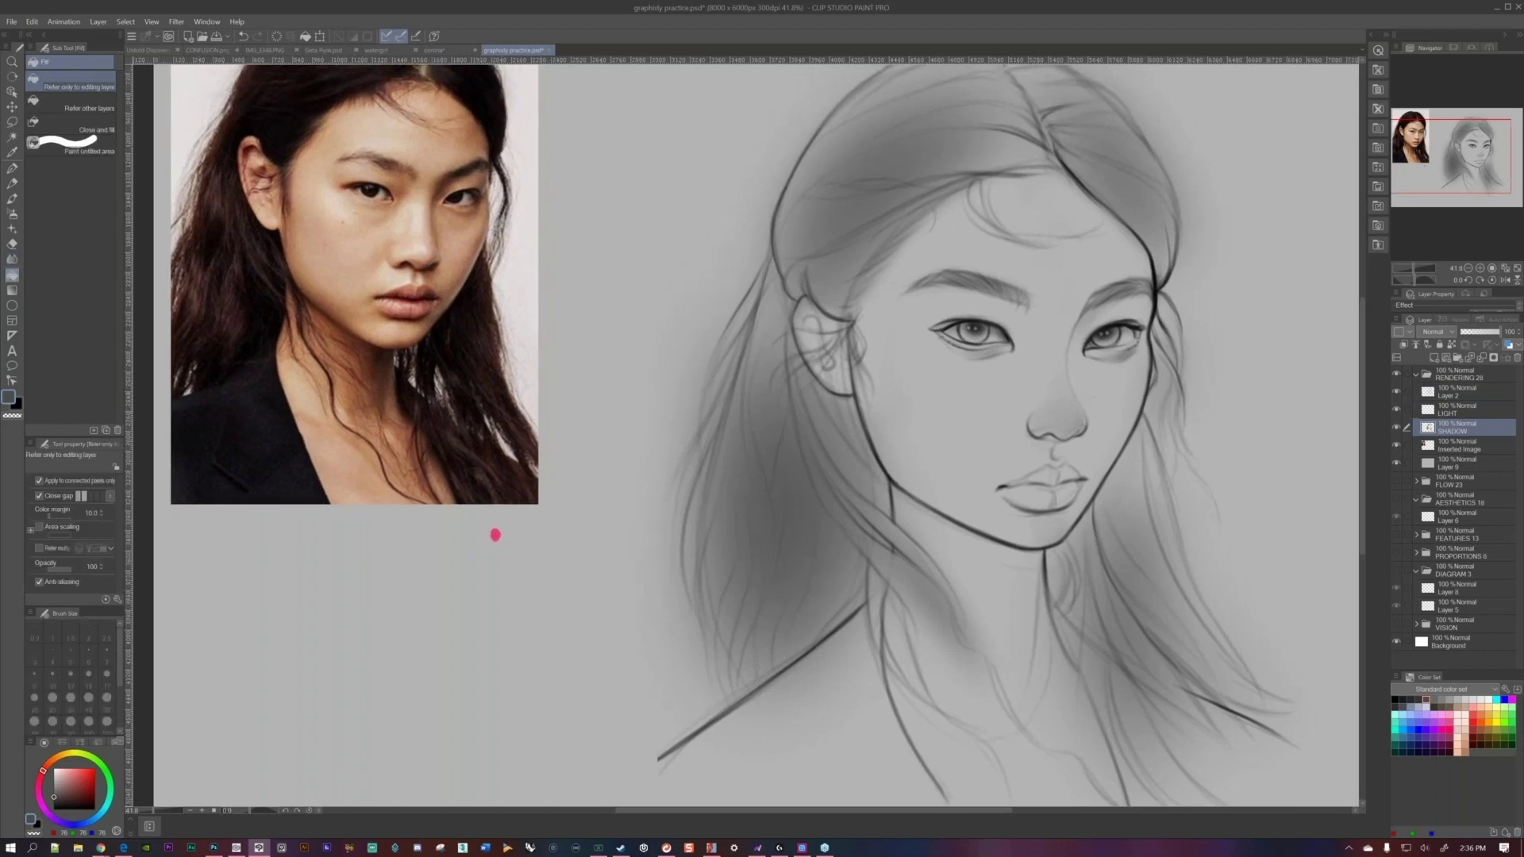
pyautogui.click(14, 245)
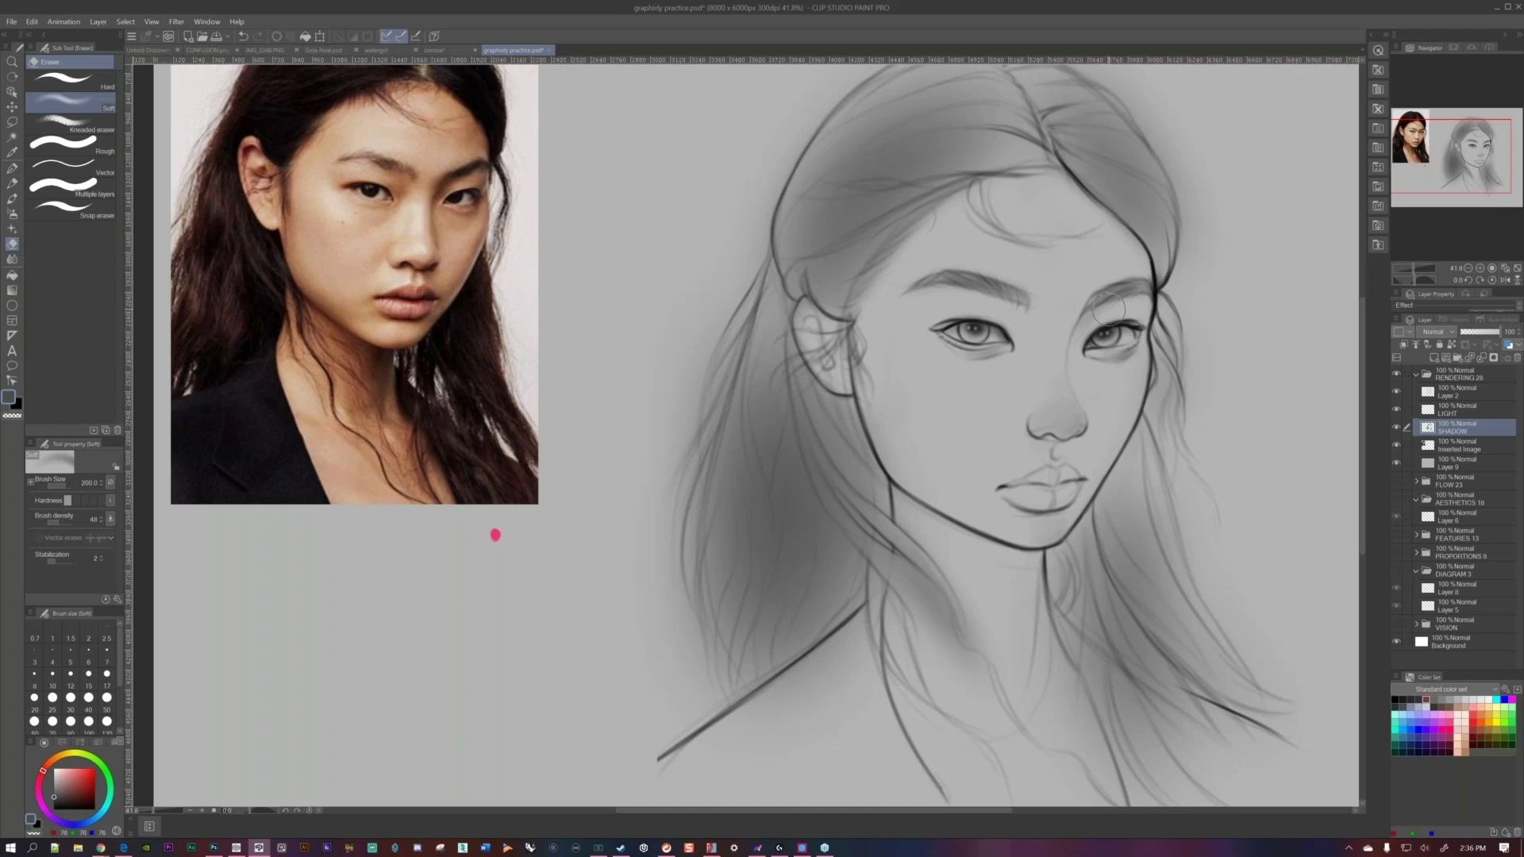
pyautogui.press('[')
pyautogui.press(']')
pyautogui.press('[')
# Collapse the AESTHETICS folder and compare the portrait with the FLOW folder's diagram while the grey background layer is hidden.
pyautogui.click(1416, 499)
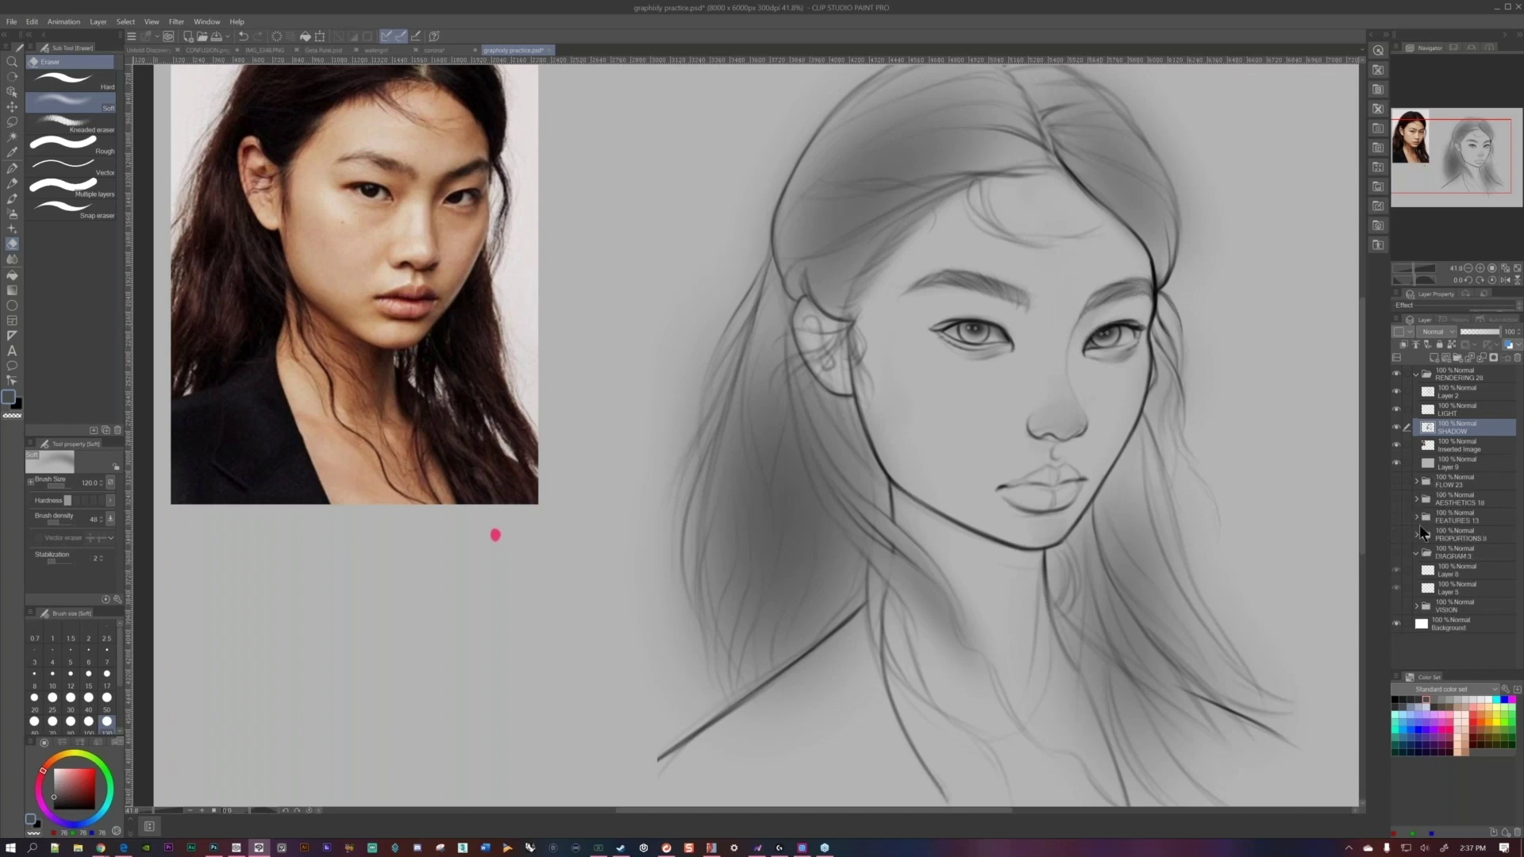
pyautogui.click(1396, 464)
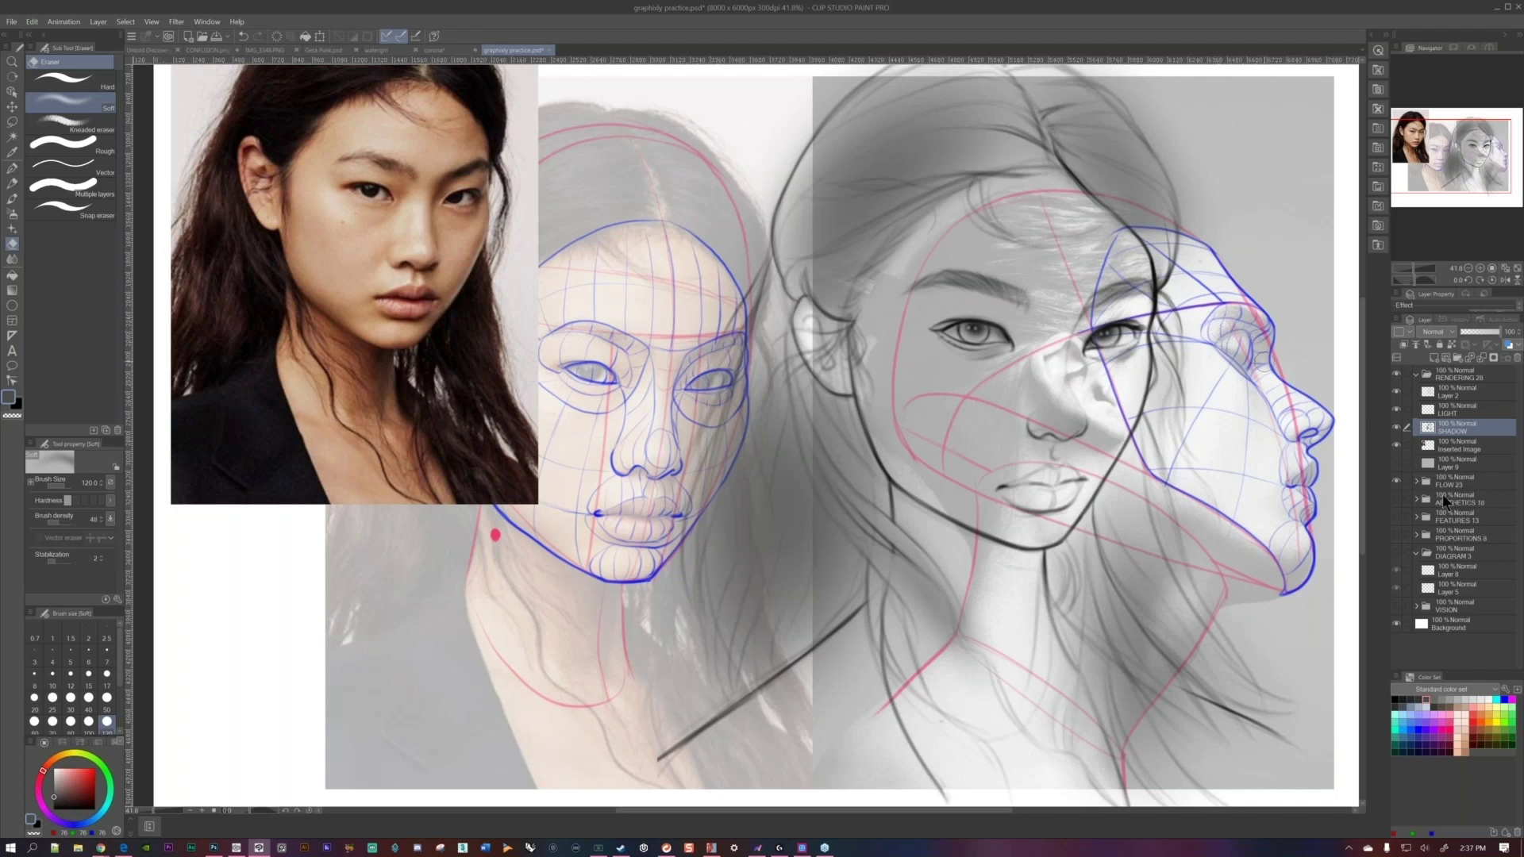
pyautogui.click(1396, 480)
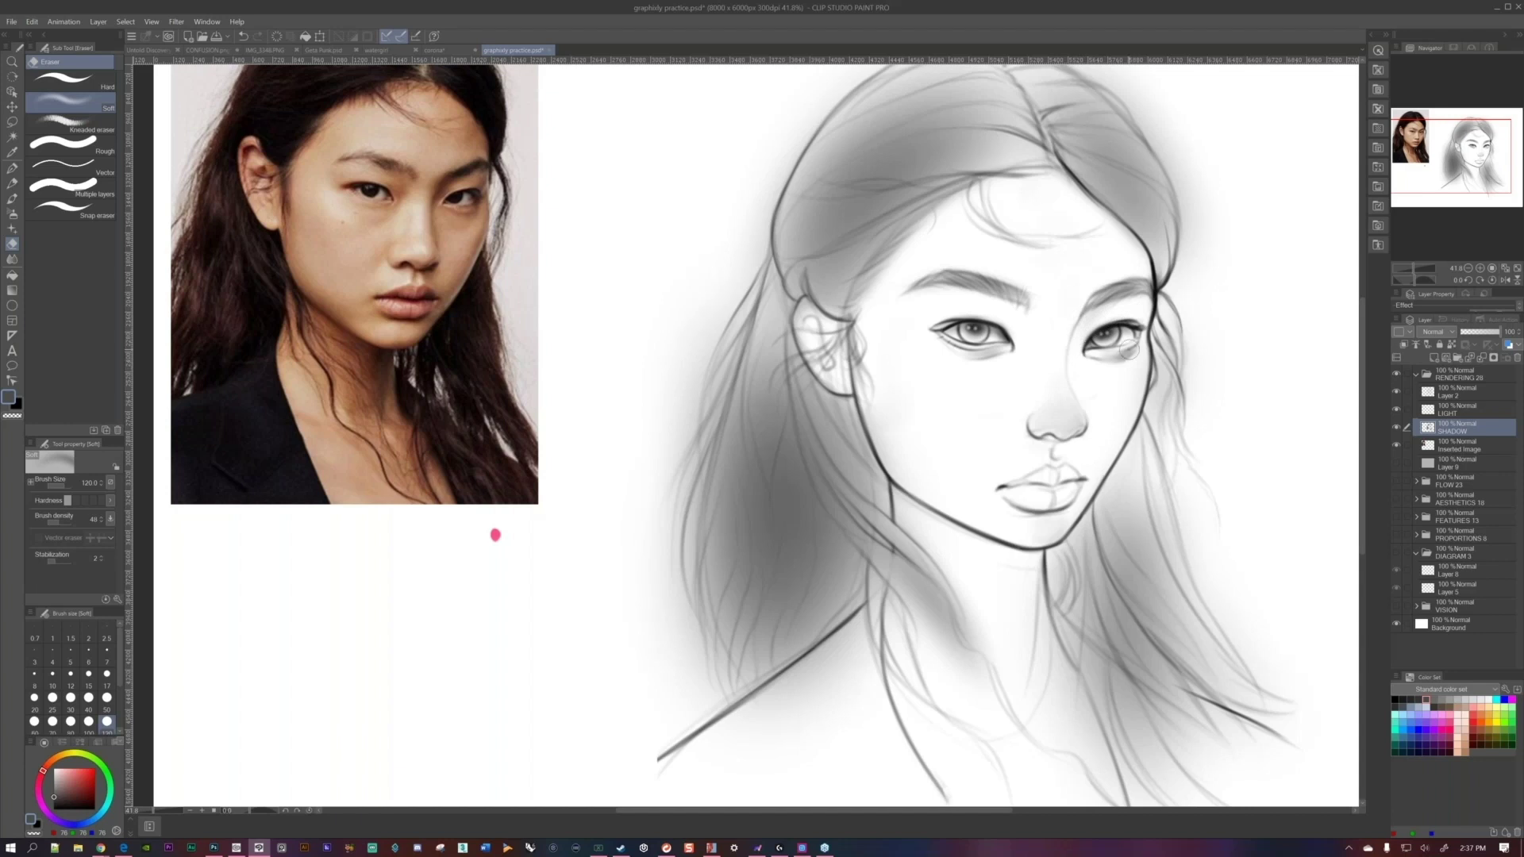
pyautogui.click(1397, 462)
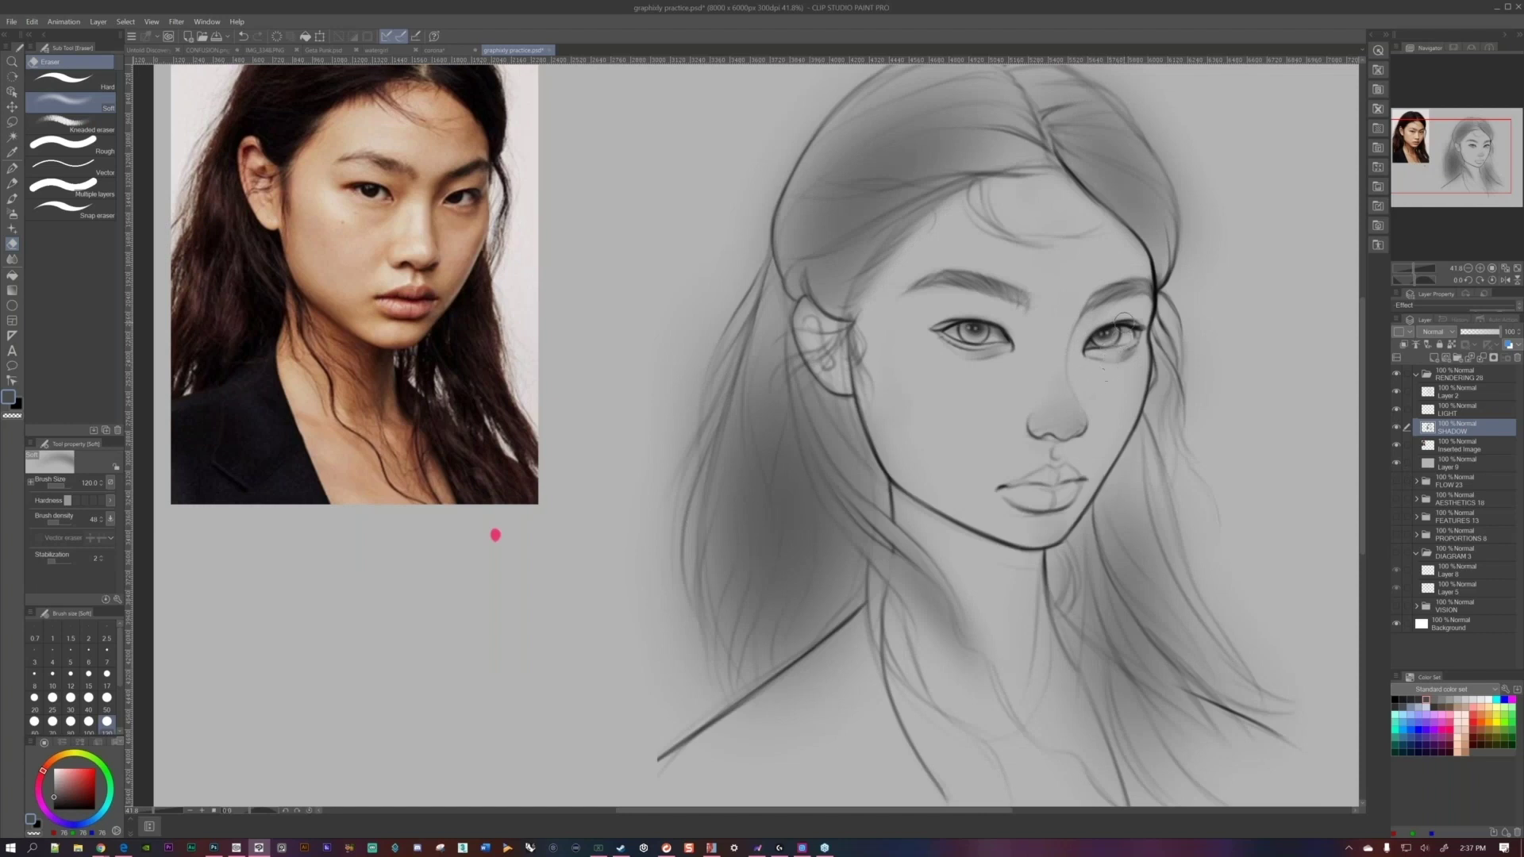
# Choose a darker colour swatch for the SHADOW layer and try the Soft eraser on the hair shading below the ear.
pyautogui.hotkey('ctrl', 'z')
pyautogui.click(1397, 429)
pyautogui.click(1397, 428)
pyautogui.click(1412, 699)
pyautogui.click(101, 126)
pyautogui.click(103, 103)
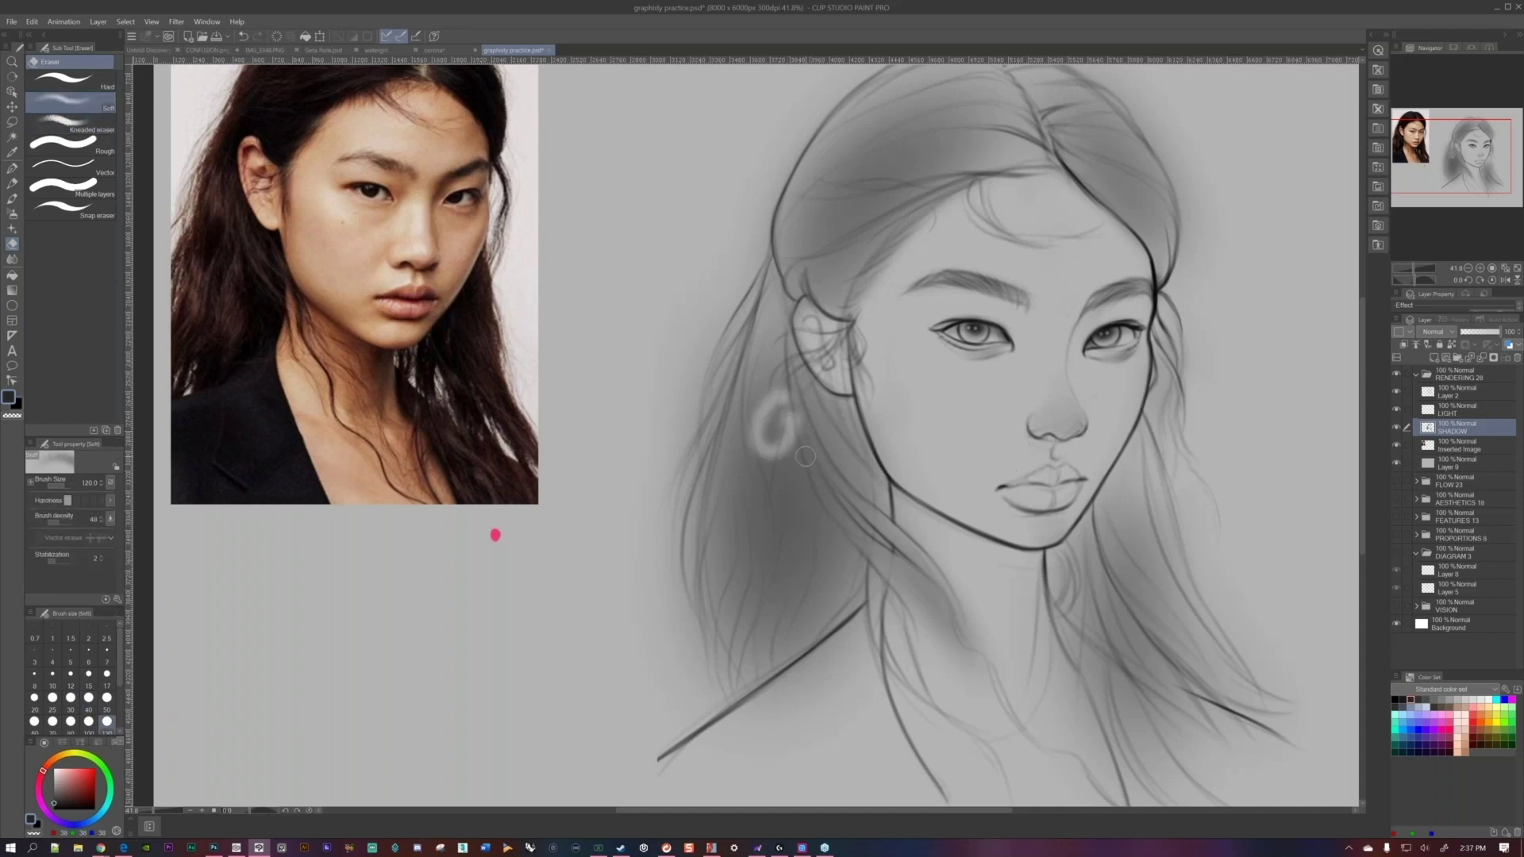
pyautogui.press('p')
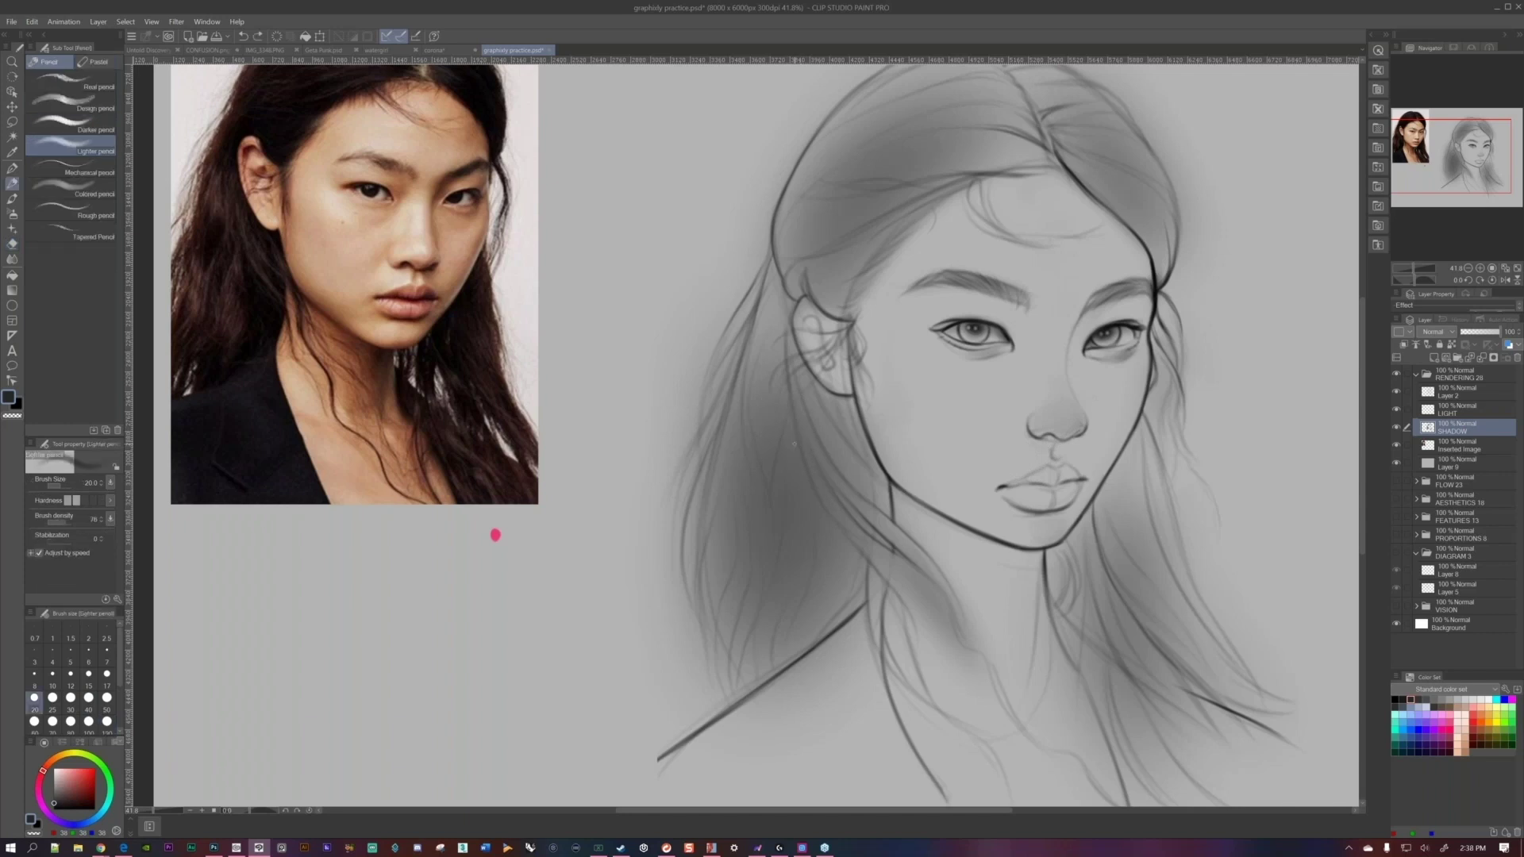
# Try airbrush shading below the near eye, undo it, and shade beneath the far eye with a smaller Soft airbrush.
pyautogui.press('b')
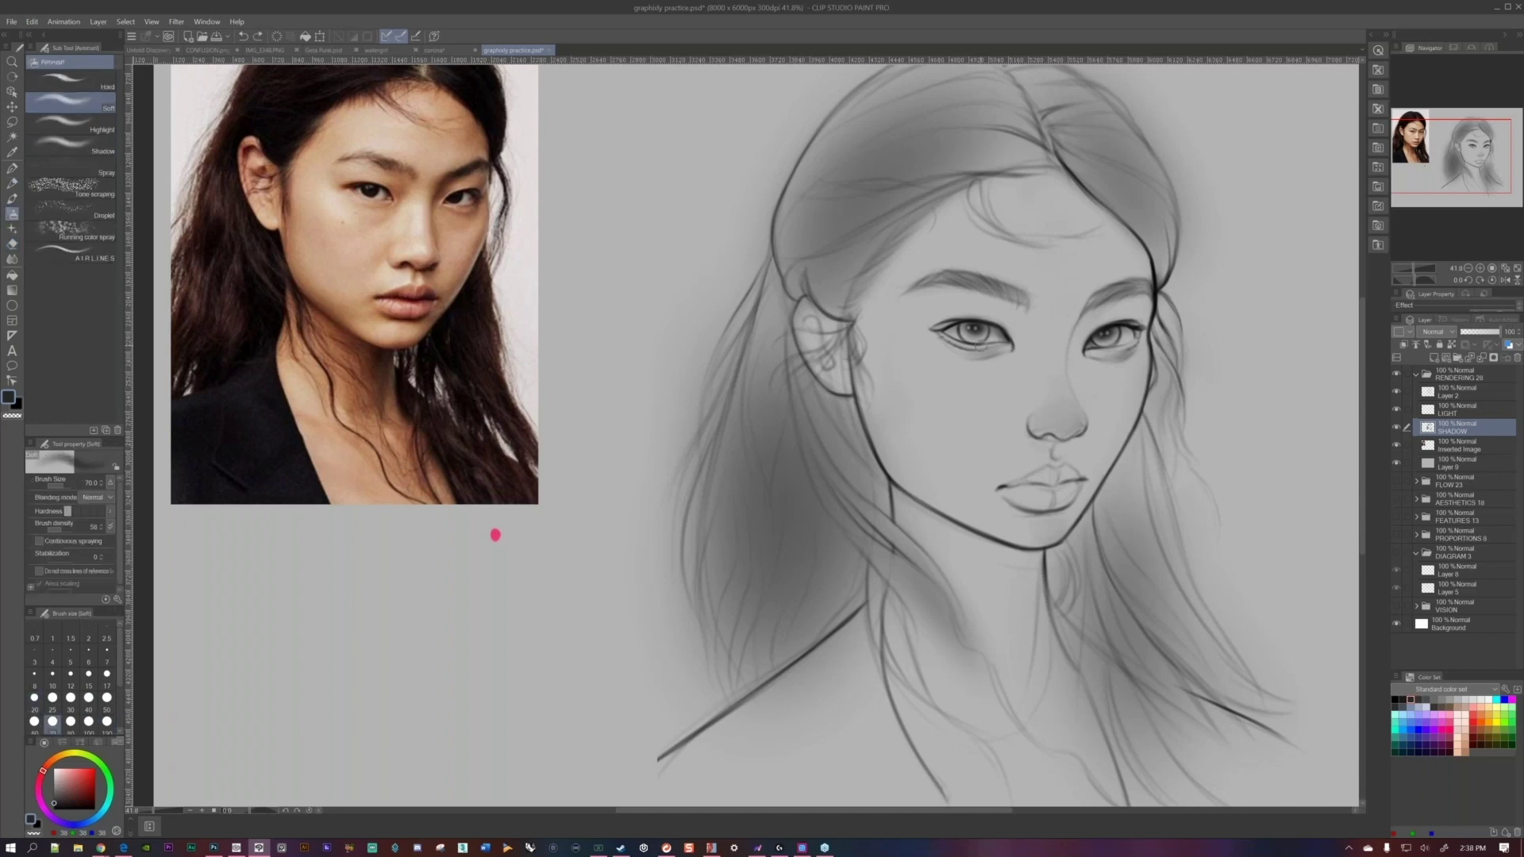
pyautogui.moveTo(972, 353); pyautogui.dragTo(979, 413)
pyautogui.hotkey('ctrl', 'z')
pyautogui.press('[')
pyautogui.moveTo(1092, 354); pyautogui.dragTo(1115, 352)
# Enlarge the Soft airbrush to size 170 and shade the eye sockets between the brows, eyes and nose bridge.
pyautogui.press(']')
pyautogui.press(']')
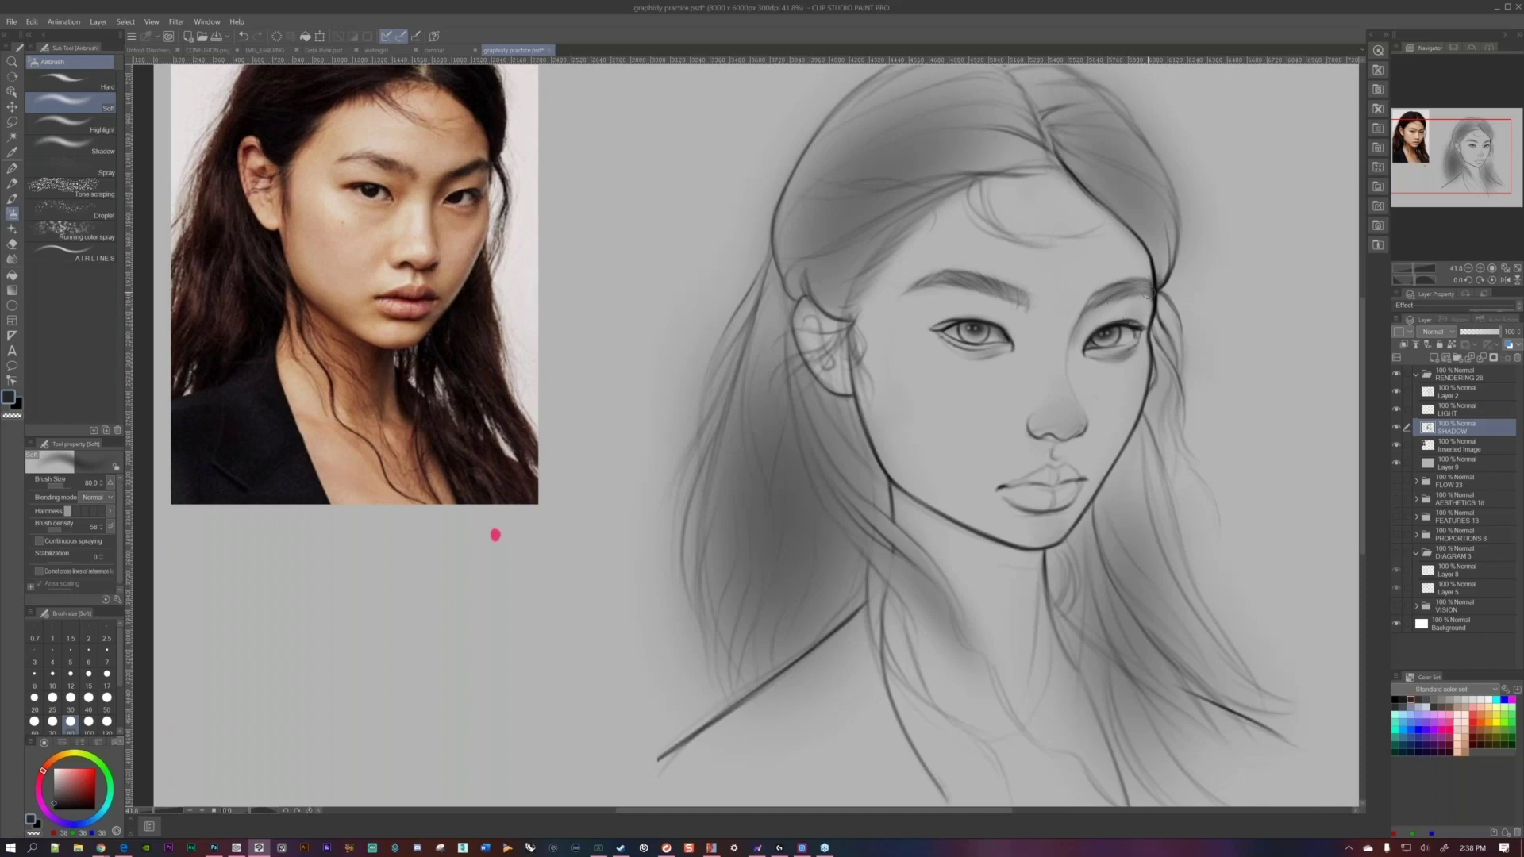
pyautogui.press(']')
pyautogui.moveTo(1048, 400); pyautogui.dragTo(1085, 397)
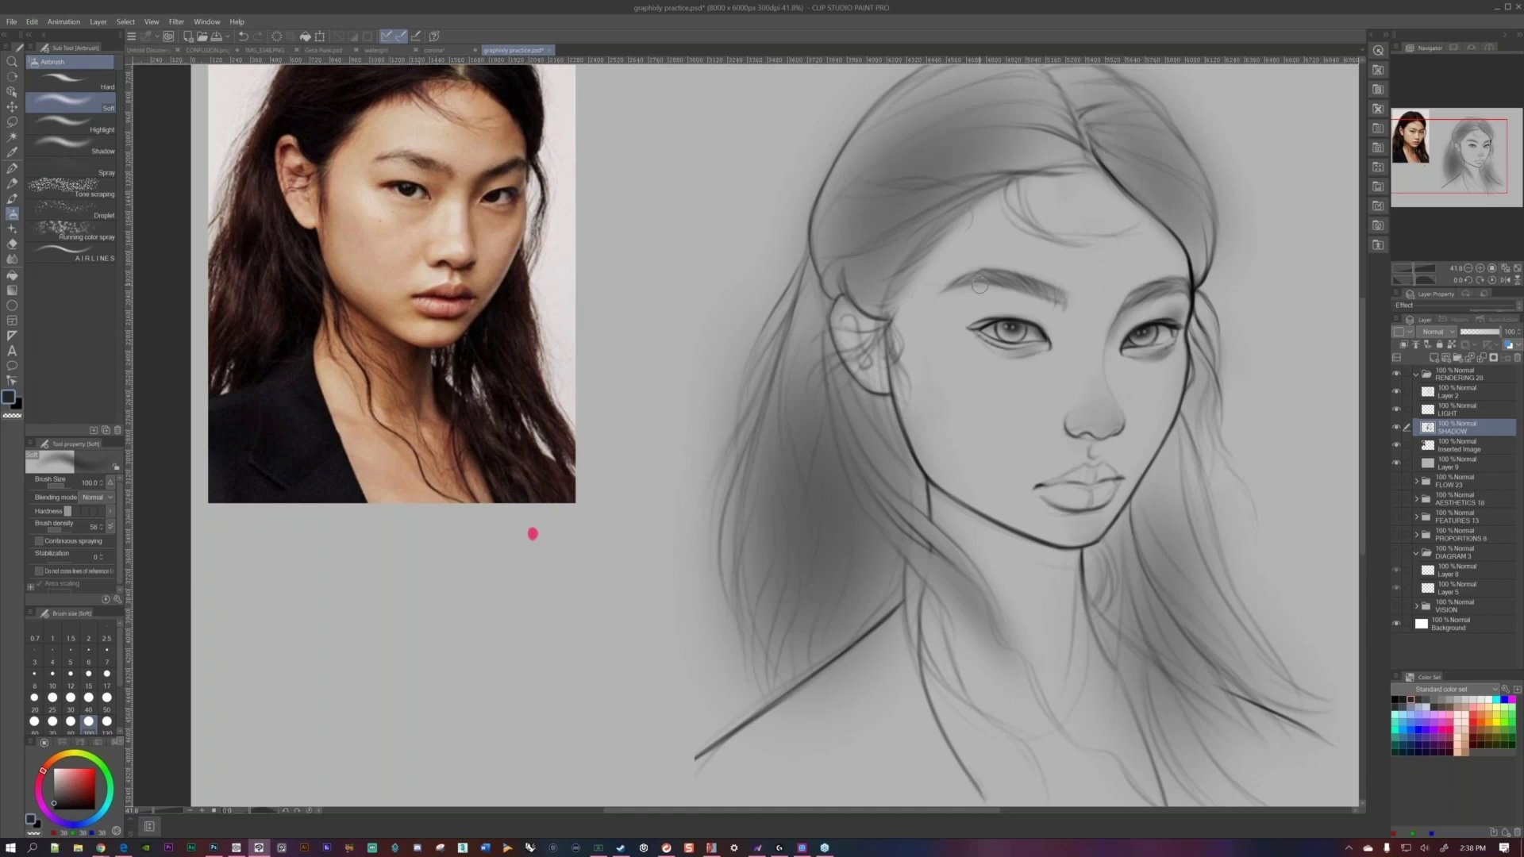
pyautogui.press(']')
pyautogui.press(']')
pyautogui.press(']')
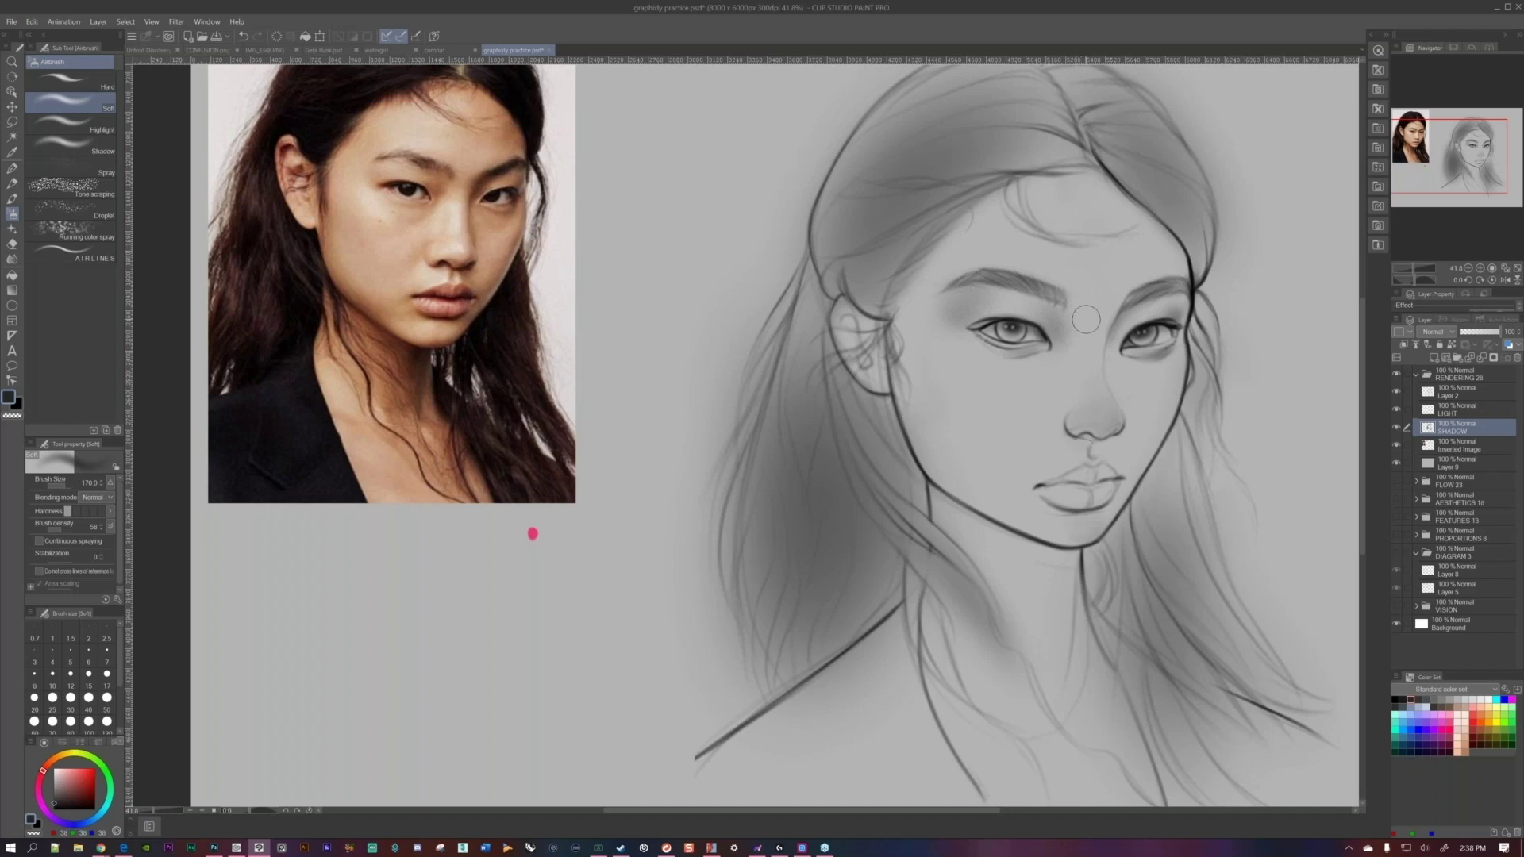
# Darken the shadows along the upper eyelids of both eyes with the Soft airbrush at size 30.
pyautogui.press('[')
pyautogui.press('[')
pyautogui.press('[')
pyautogui.press('[')
pyautogui.press('[')
pyautogui.press('[')
pyautogui.press('[')
pyautogui.press('[')
pyautogui.press('[')
pyautogui.moveTo(968, 327); pyautogui.dragTo(986, 324)
pyautogui.moveTo(1159, 327); pyautogui.dragTo(1182, 319)
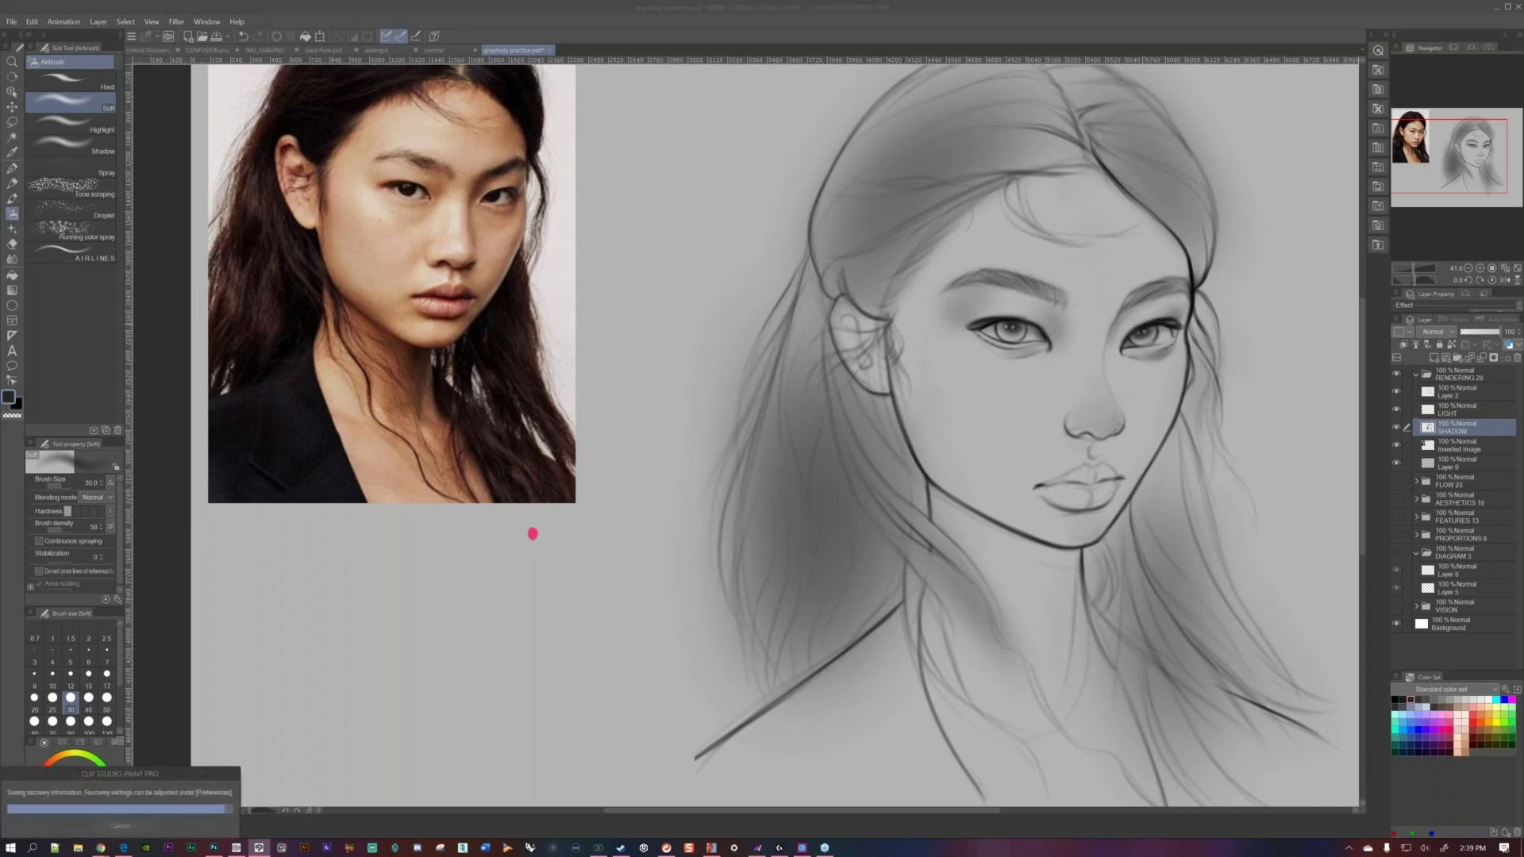
pyautogui.hotkey('ctrl', 'z')
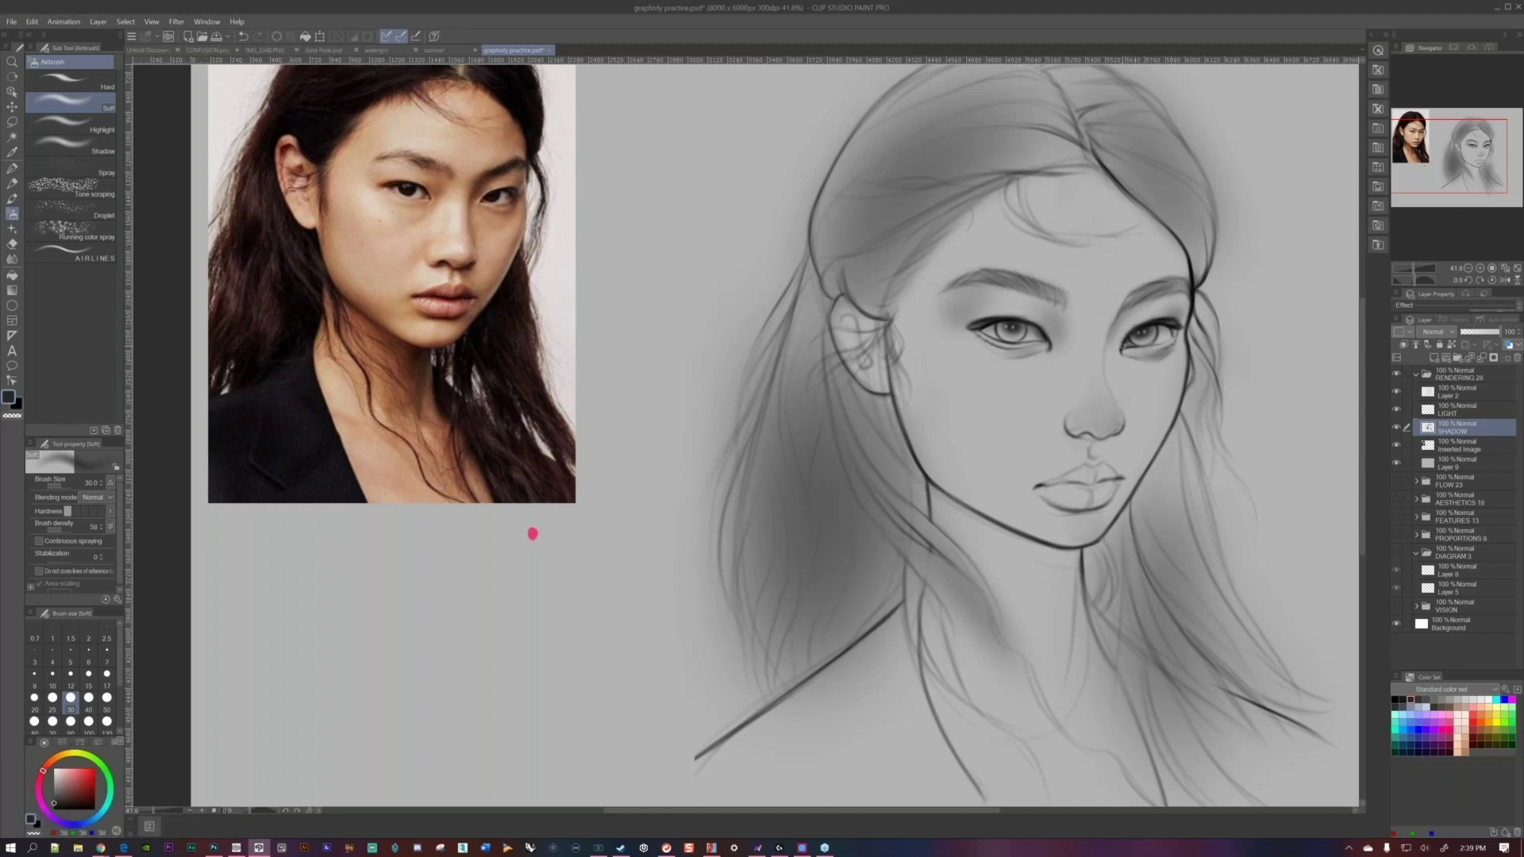
# Undo the last shading stroke on the face and reduce the Soft airbrush to size 7.
pyautogui.moveTo(1052, 366); pyautogui.dragTo(1089, 310)
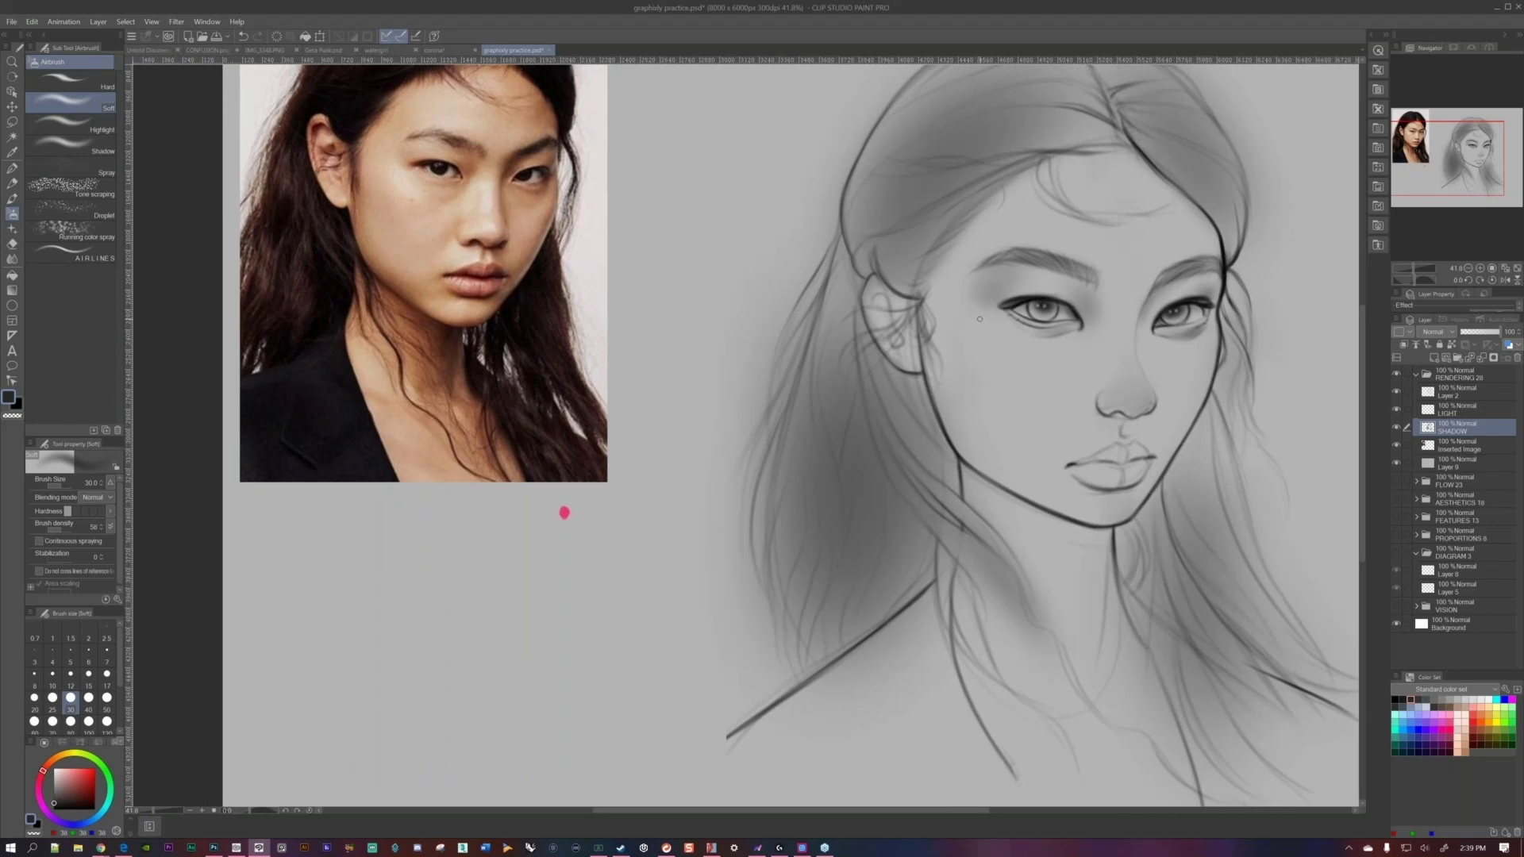
pyautogui.scroll(1, 979, 319)
pyautogui.scroll(-2, 1033, 342)
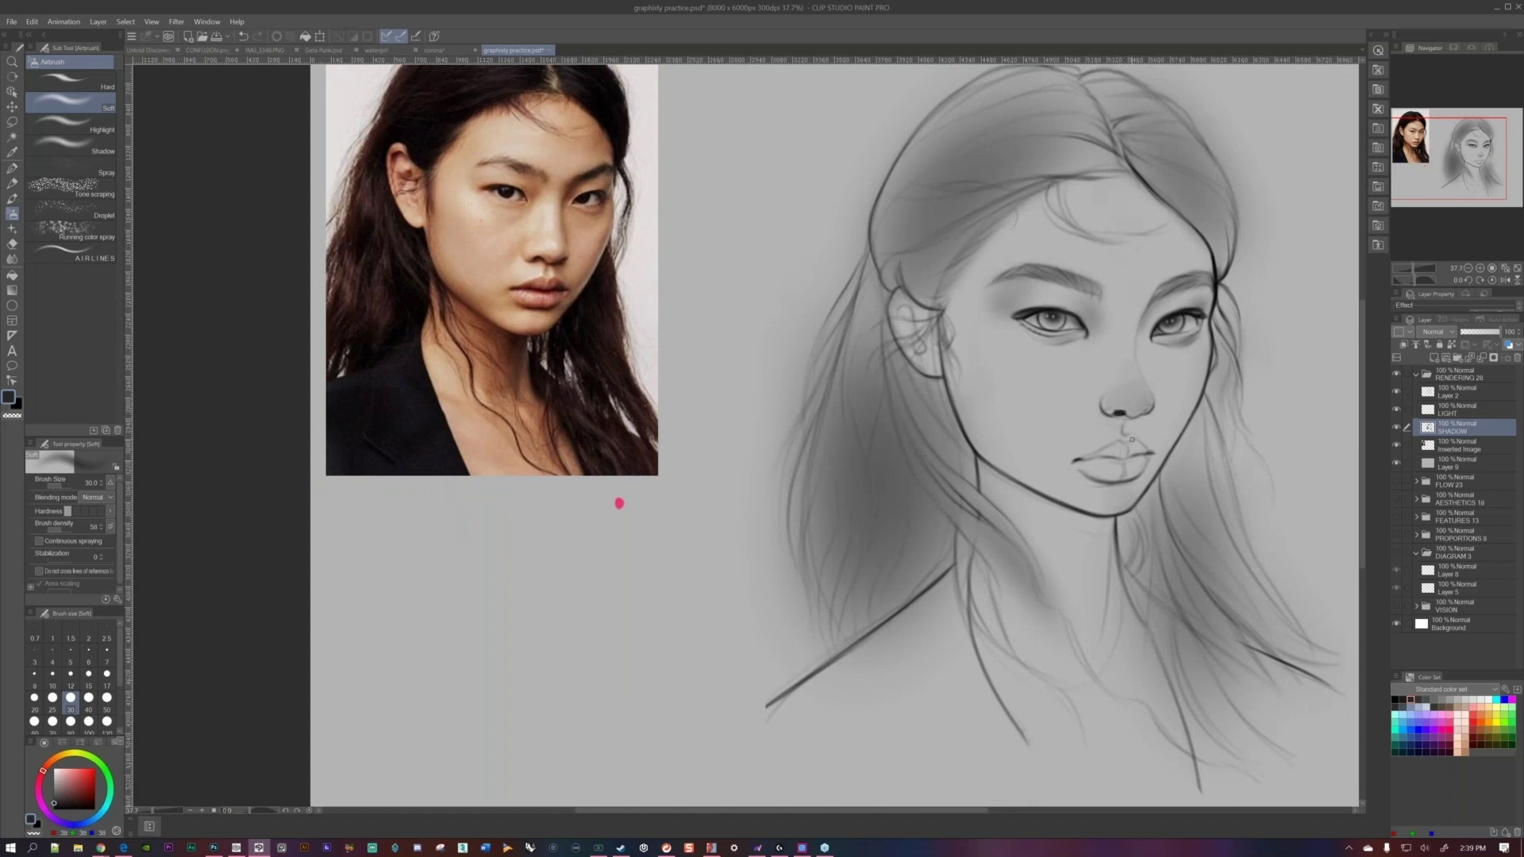
pyautogui.hotkey('ctrl', 'z')
pyautogui.press('[')
pyautogui.press('[')
pyautogui.press('[')
pyautogui.press('[')
pyautogui.press('[')
pyautogui.press('[')
pyautogui.press('[')
pyautogui.press('[')
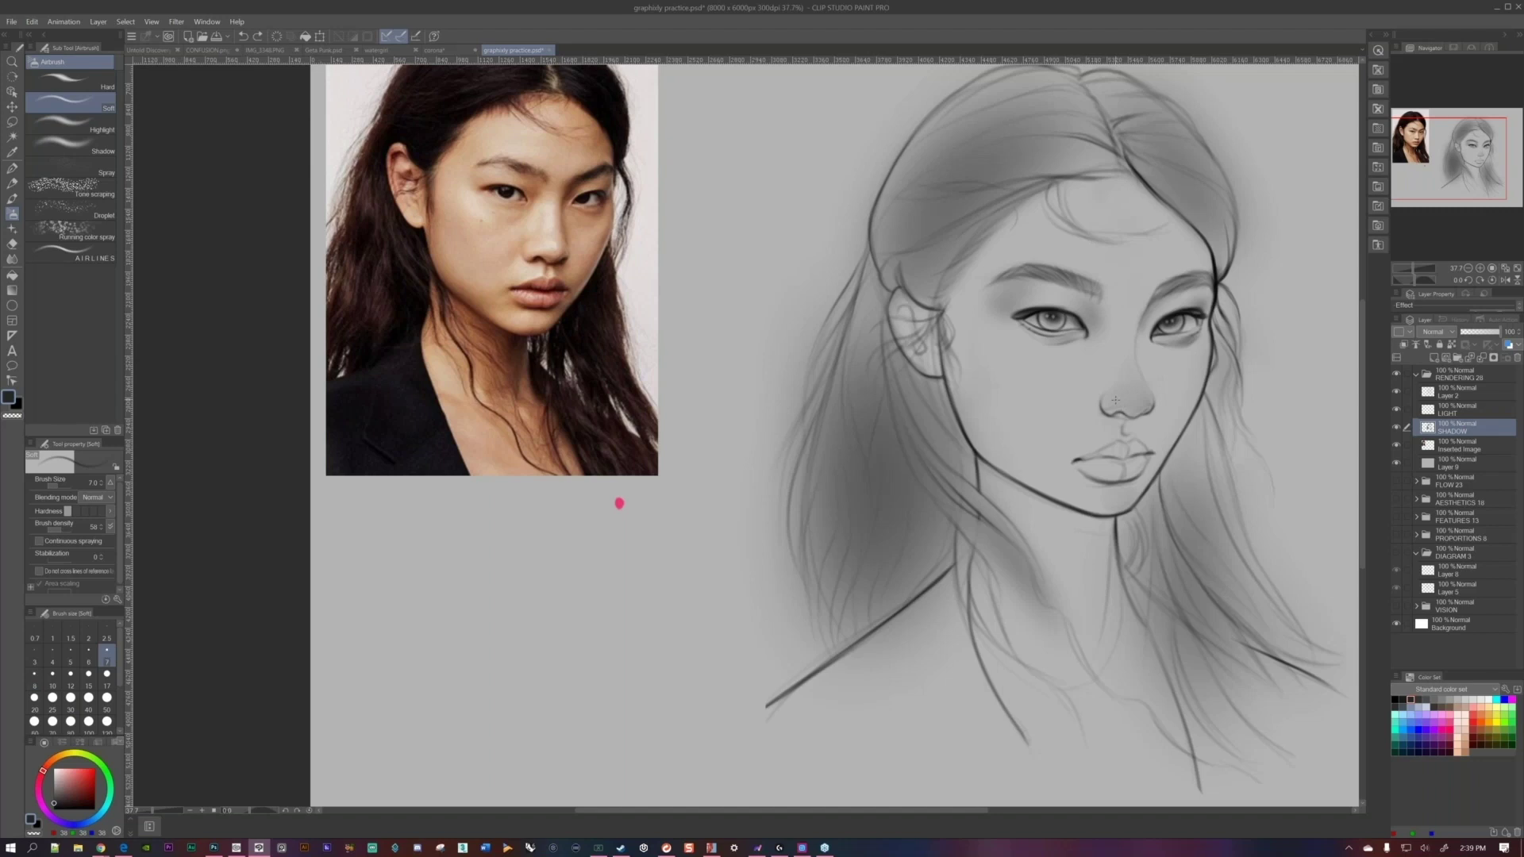
# Check the nose and mouth closely in the reference photo and enlarge the Soft airbrush to size 30 for the nose.
pyautogui.scroll(5, 528, 286)
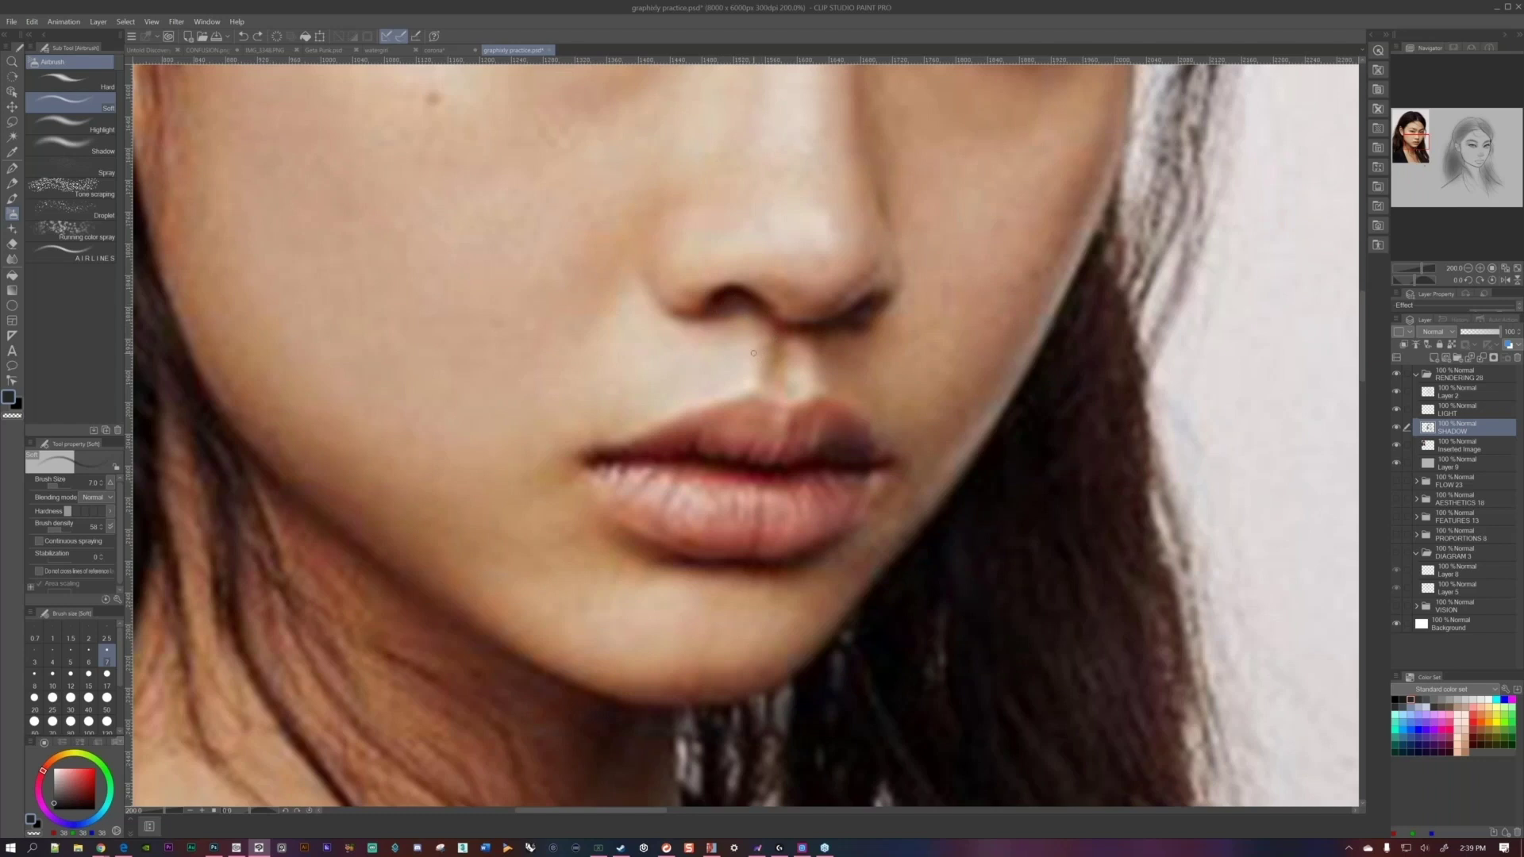
pyautogui.scroll(-10, 753, 352)
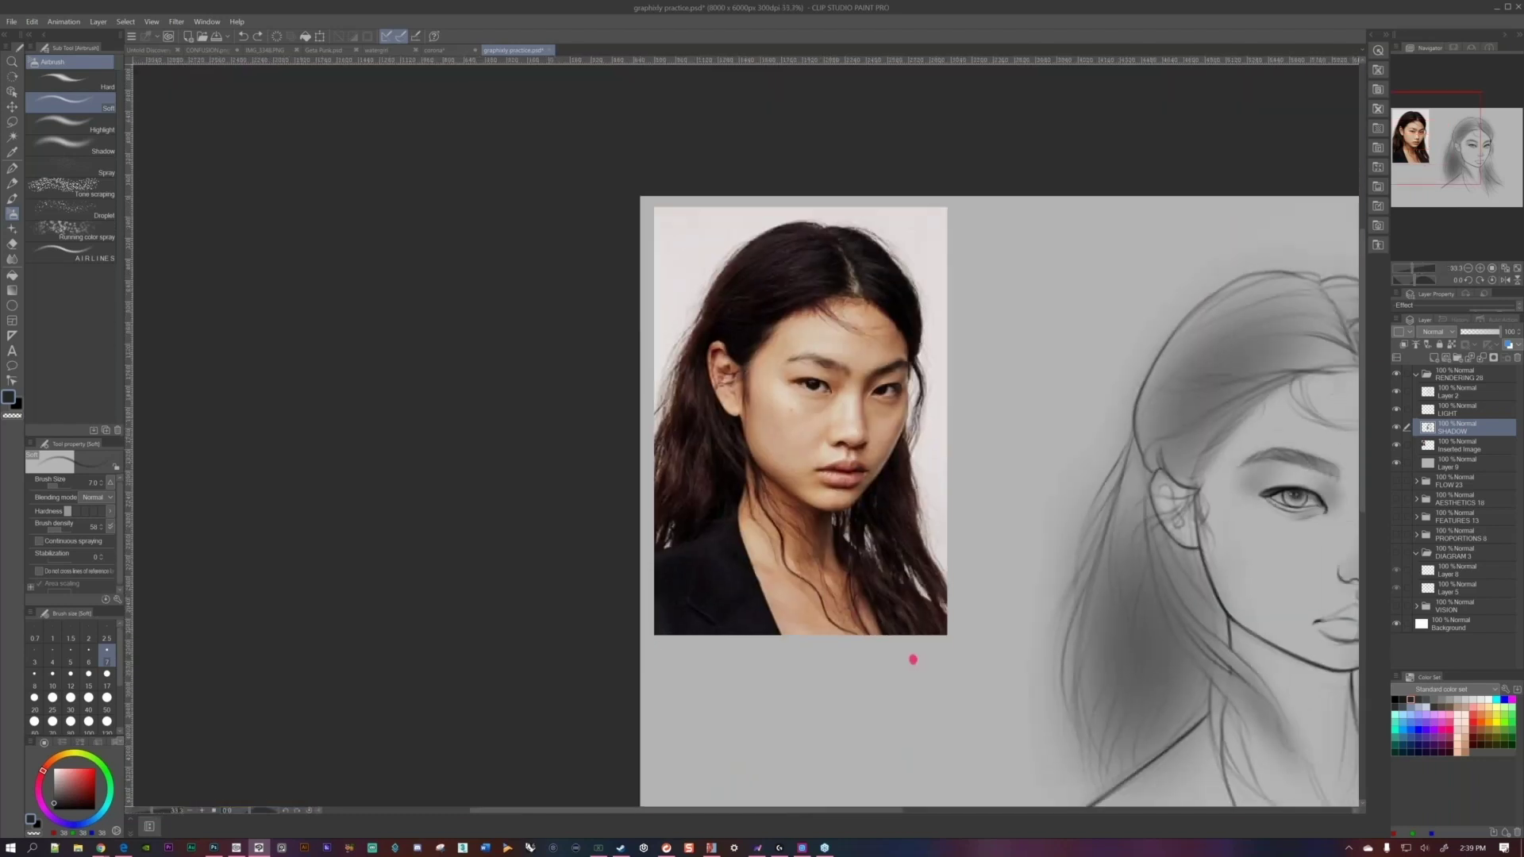
pyautogui.moveTo(913, 658); pyautogui.dragTo(632, 611)
pyautogui.scroll(2, 632, 611)
pyautogui.press(']')
pyautogui.press(']')
pyautogui.press(']')
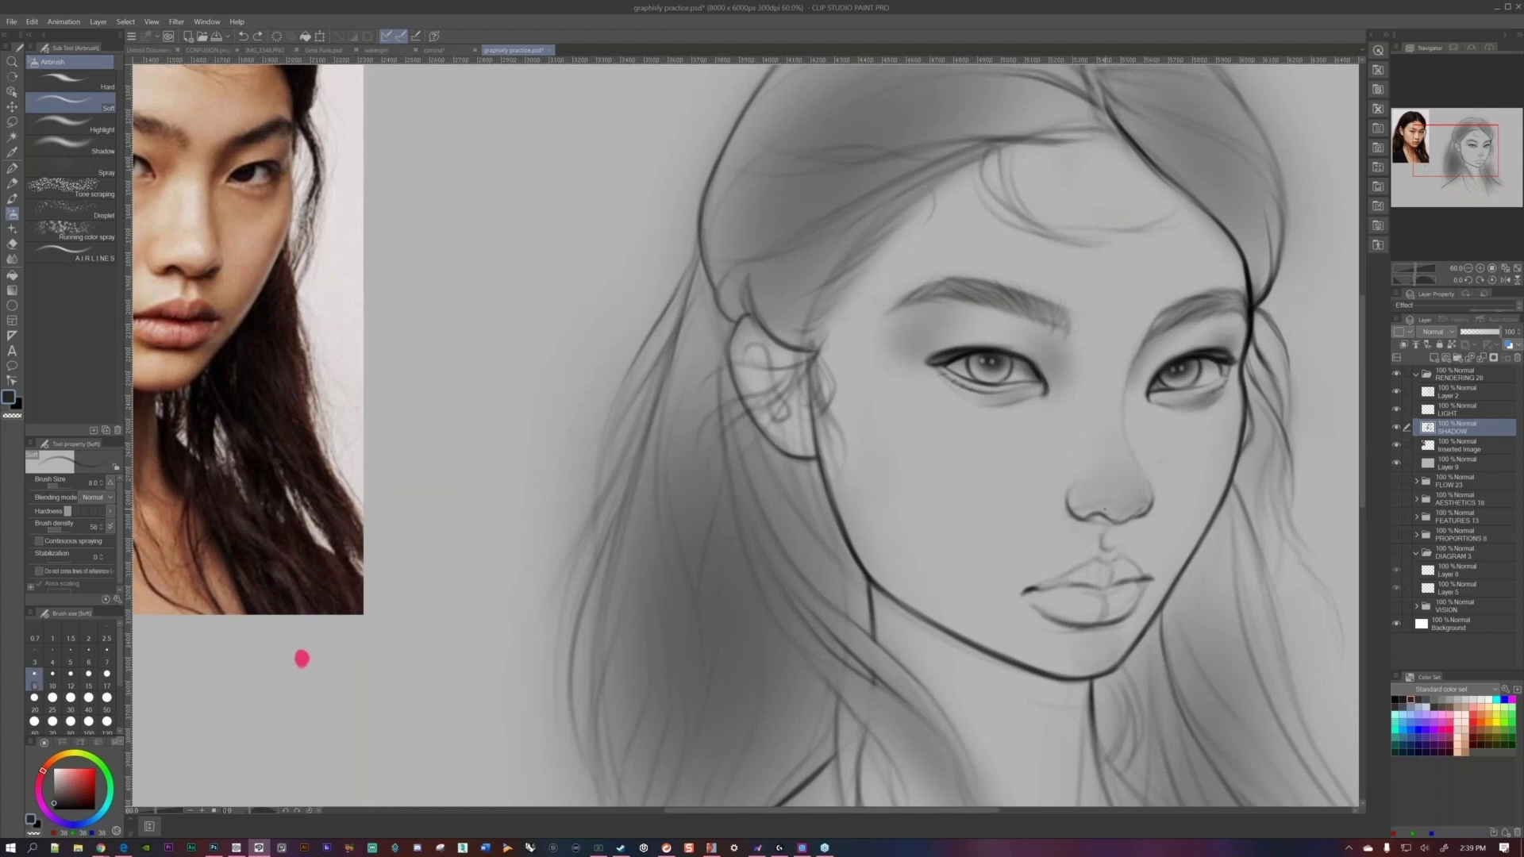
pyautogui.press(']')
pyautogui.press(']')
pyautogui.press(']')
pyautogui.press(']')
pyautogui.press(']')
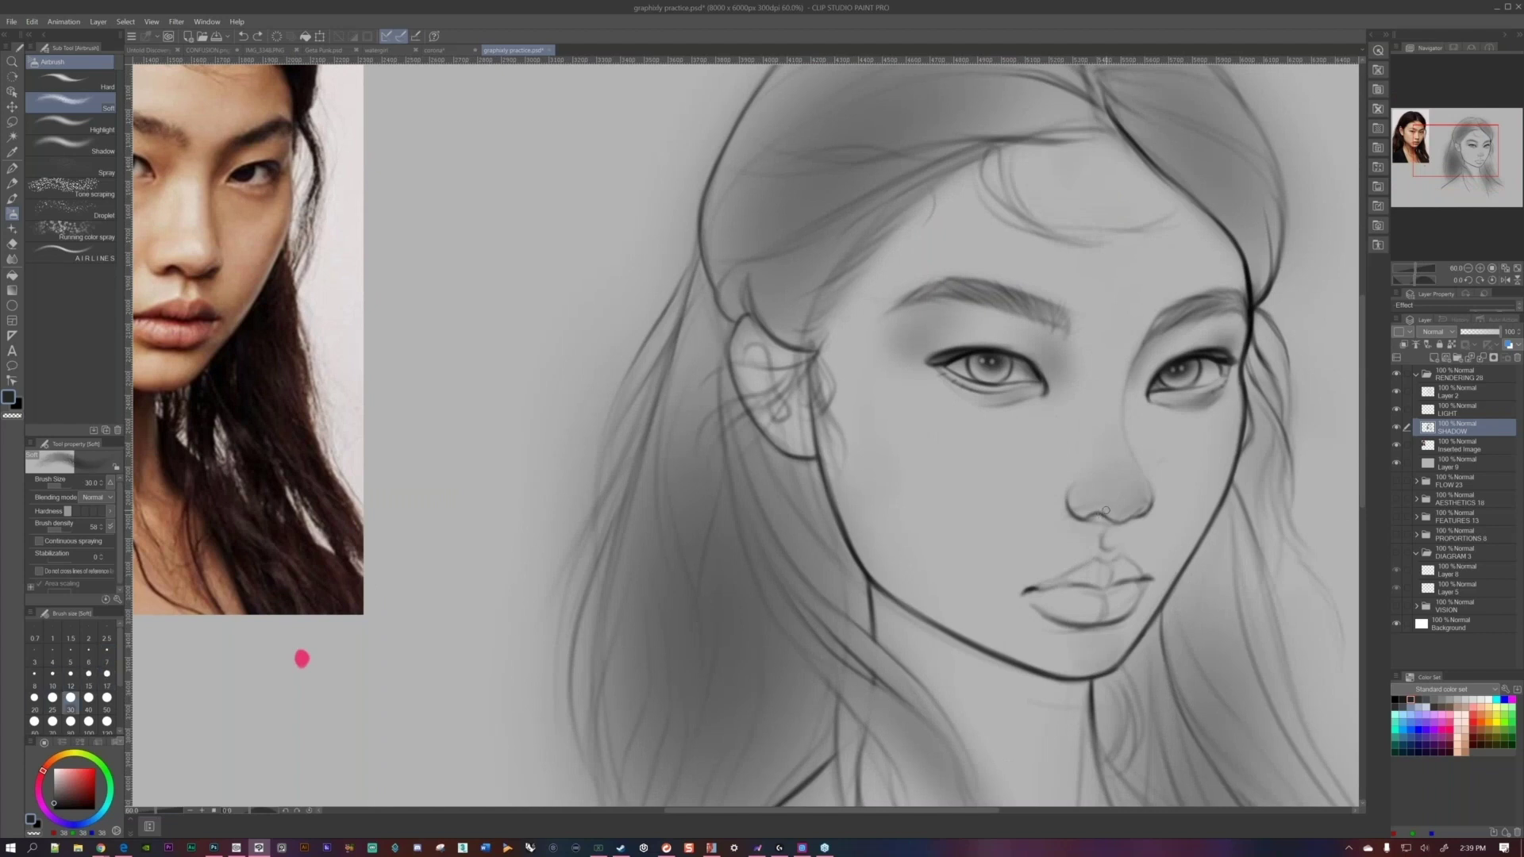
# Shade the underside of the nose on the SHADOW layer with the Soft airbrush, enlarging it from size 30 to 80.
pyautogui.scroll(-1, 1107, 506)
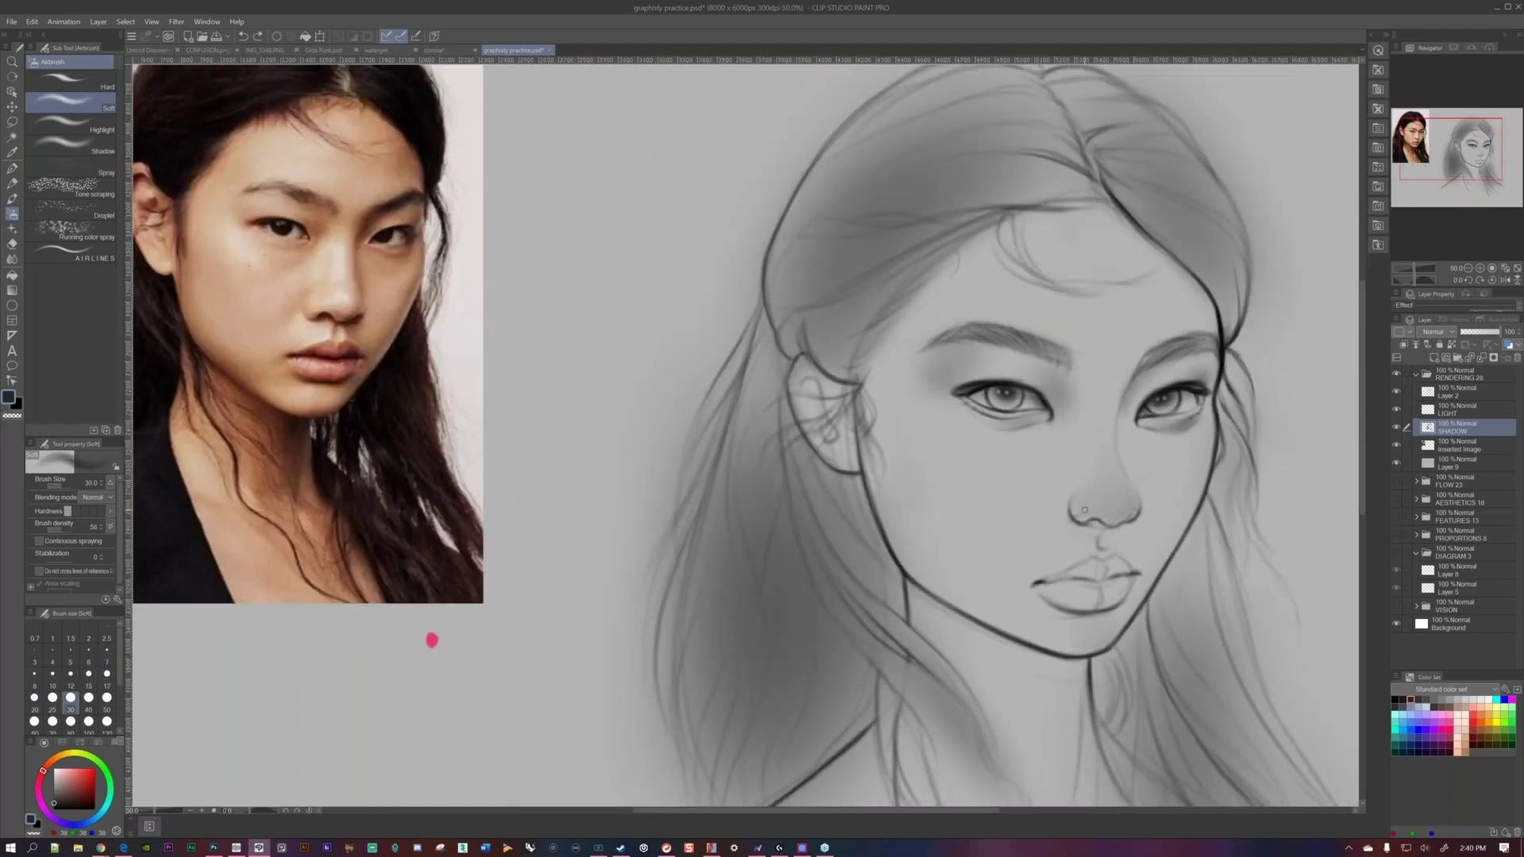
pyautogui.press(']')
pyautogui.press(']')
pyautogui.press(']')
pyautogui.press(']')
pyautogui.press(']')
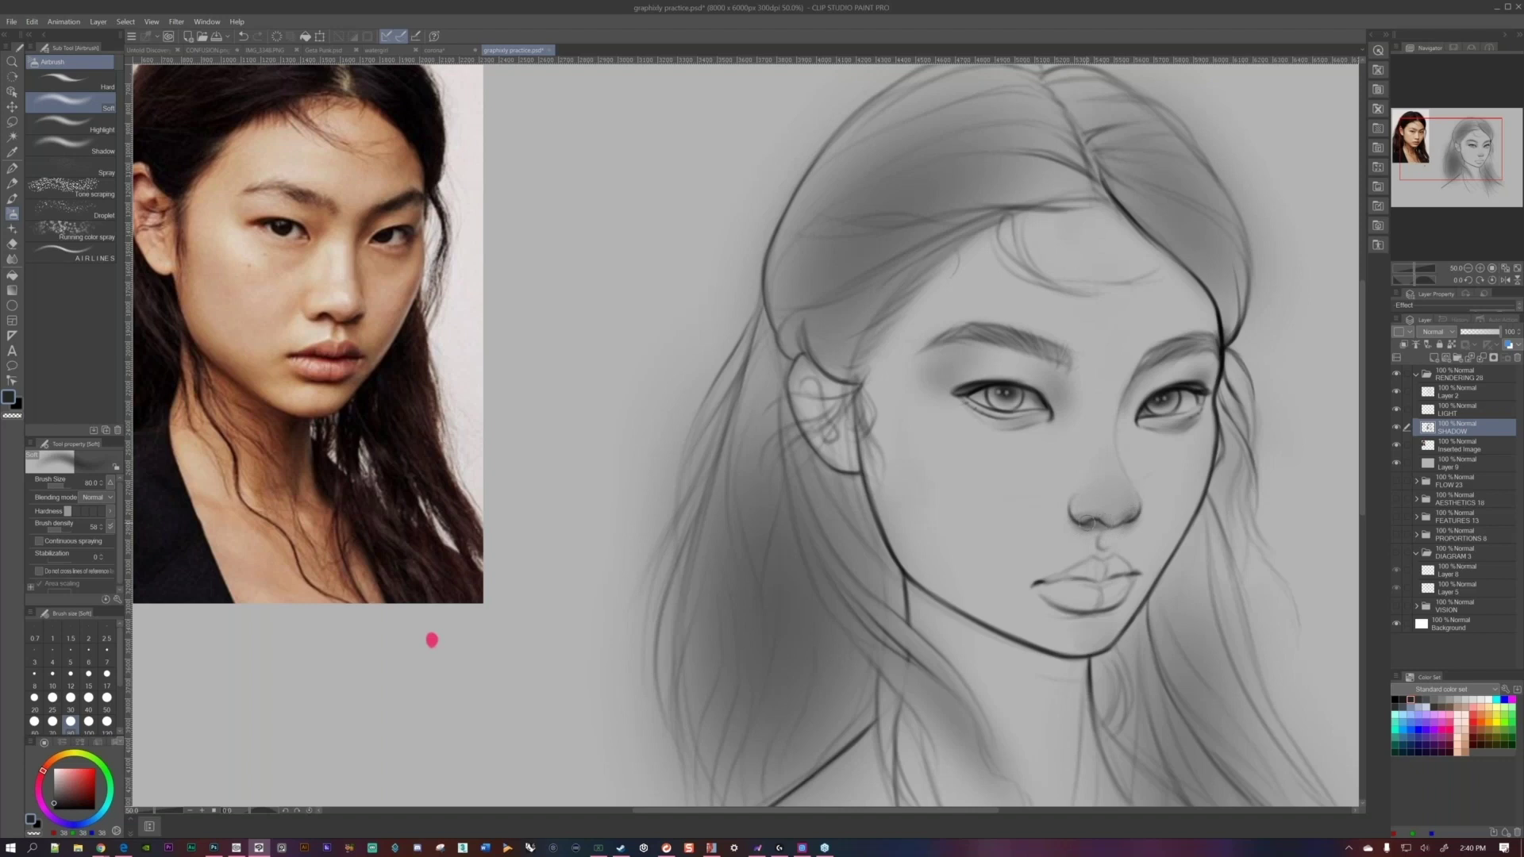
pyautogui.moveTo(1090, 533)
pyautogui.mouseDown()
pyautogui.moveTo(993, 508)
pyautogui.moveTo(1019, 535)
pyautogui.mouseUp()
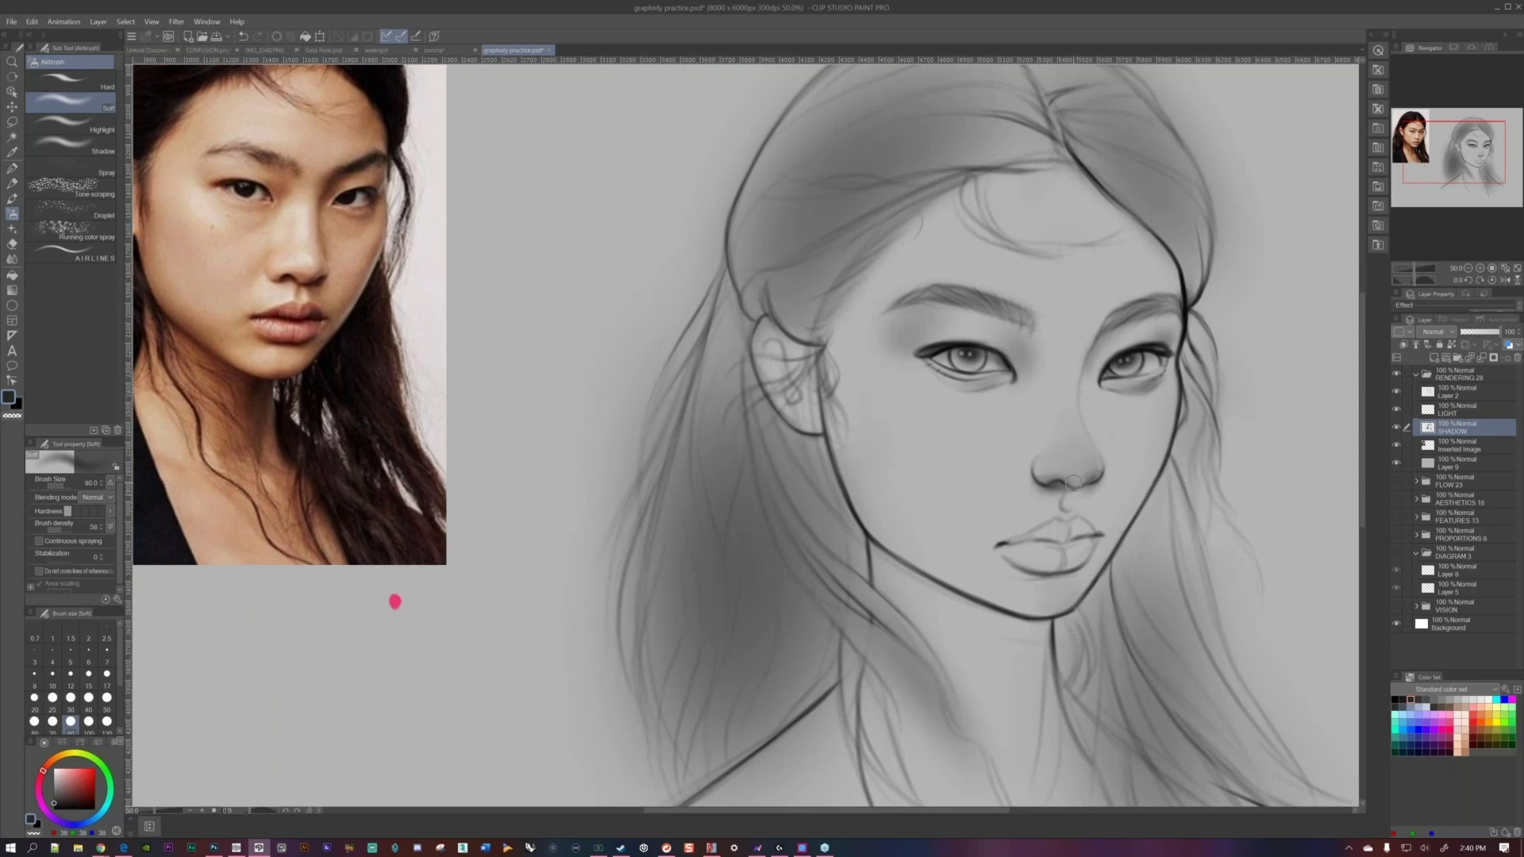
# Try a shading stroke beside the nose with the Soft airbrush at size 50, compare it, and undo it.
pyautogui.press('[')
pyautogui.press('[')
pyautogui.press('[')
pyautogui.scroll(-1, 1098, 494)
pyautogui.moveTo(1074, 473); pyautogui.dragTo(1089, 477)
pyautogui.hotkey('ctrl', 'z')
pyautogui.hotkey('ctrl', 'y')
pyautogui.hotkey('ctrl', 'z')
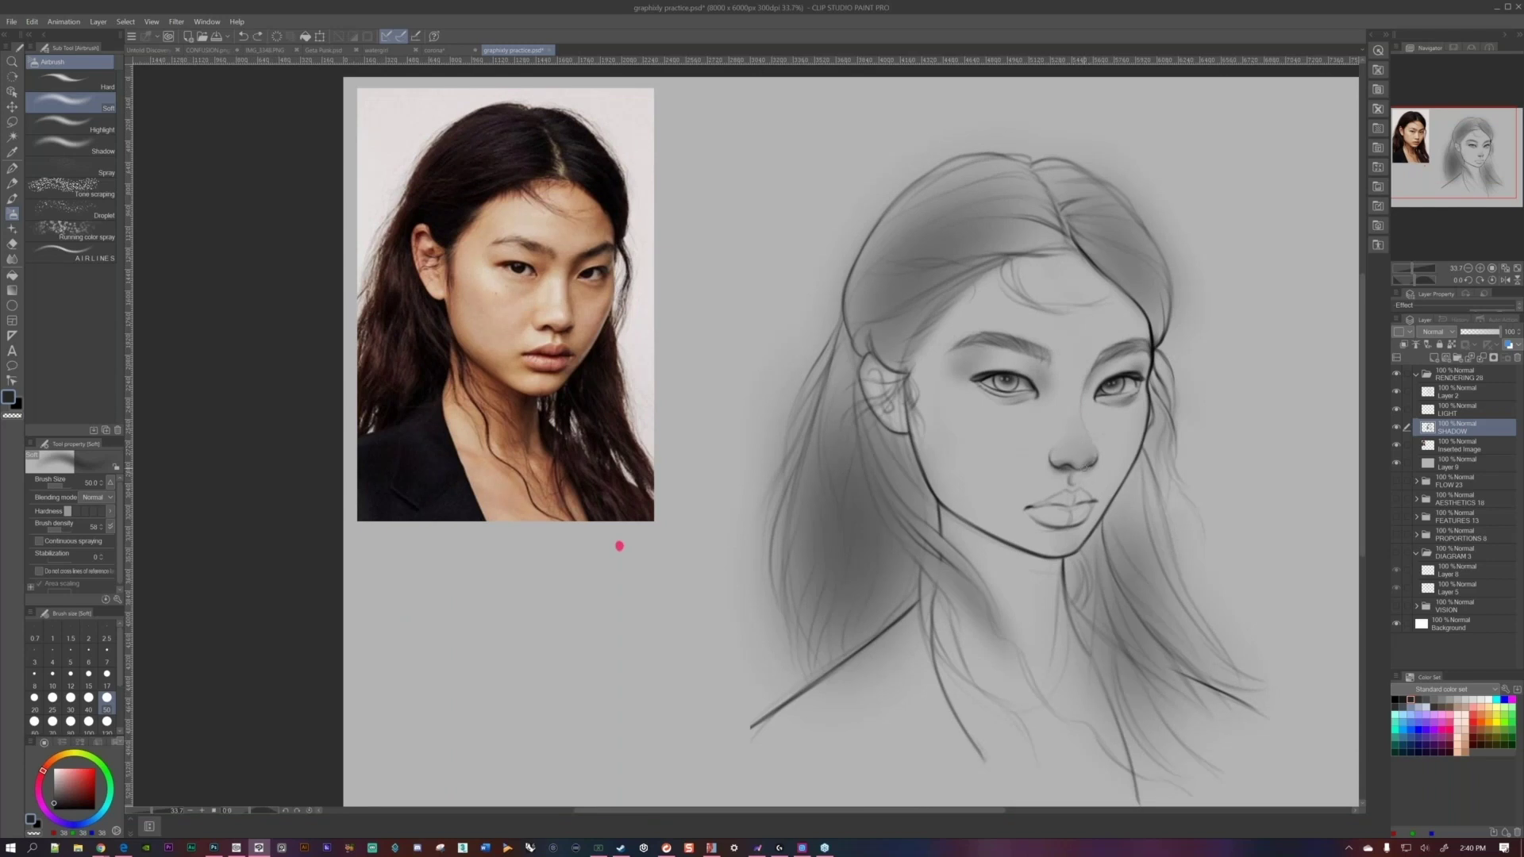
# Darken the shading on the nostrils and nose tip with the Soft airbrush at size 50, following the reference photo.
pyautogui.press('[')
pyautogui.press('[')
pyautogui.press('[')
pyautogui.press('[')
pyautogui.press(']')
pyautogui.press(']')
pyautogui.press(']')
pyautogui.press(']')
pyautogui.scroll(3, 523, 252)
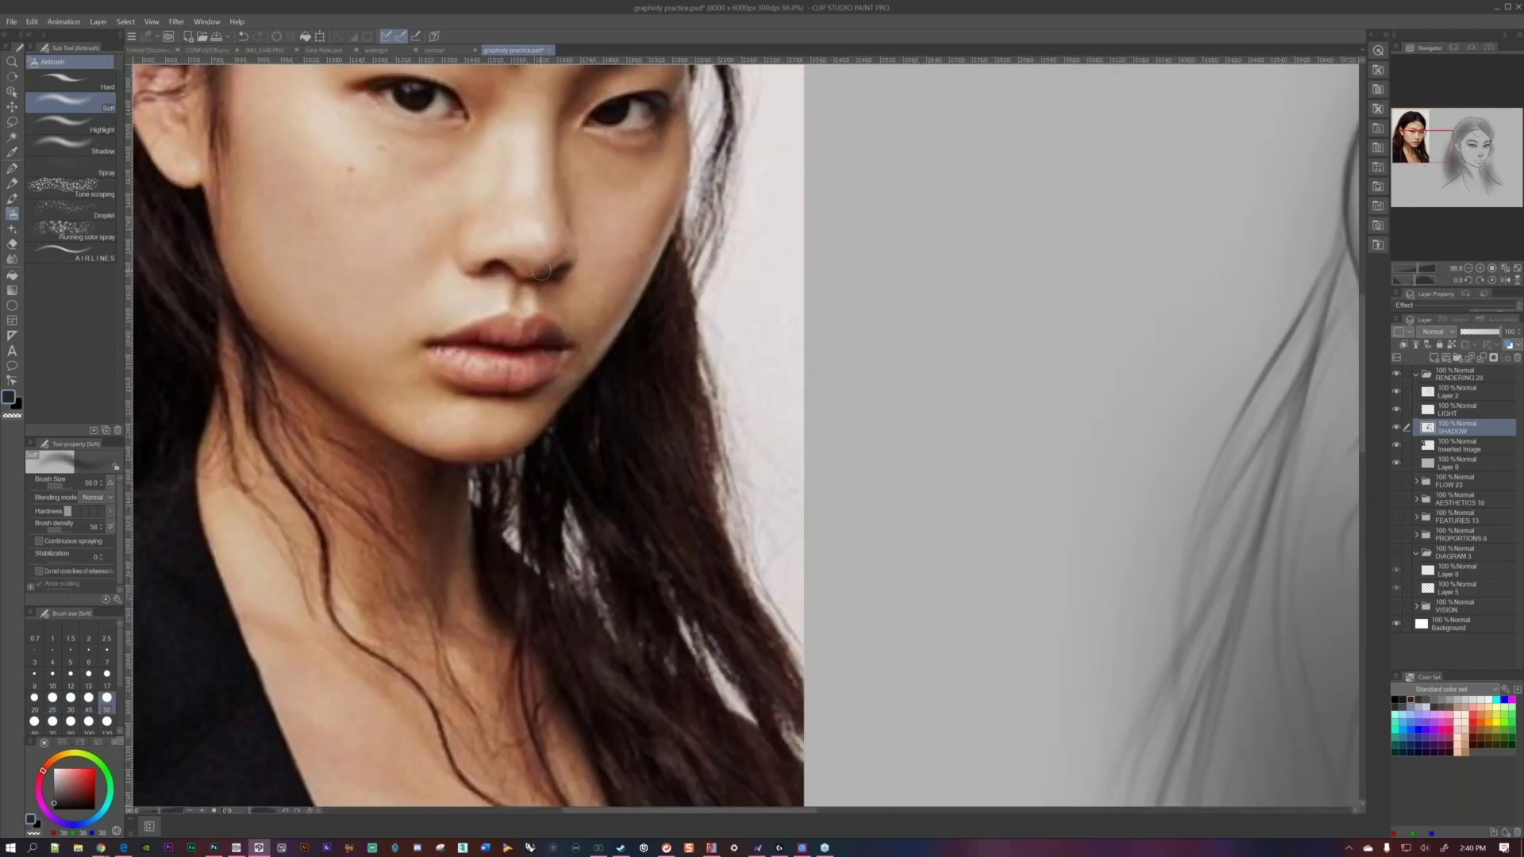
pyautogui.scroll(-2, 542, 271)
pyautogui.scroll(-2, 652, 651)
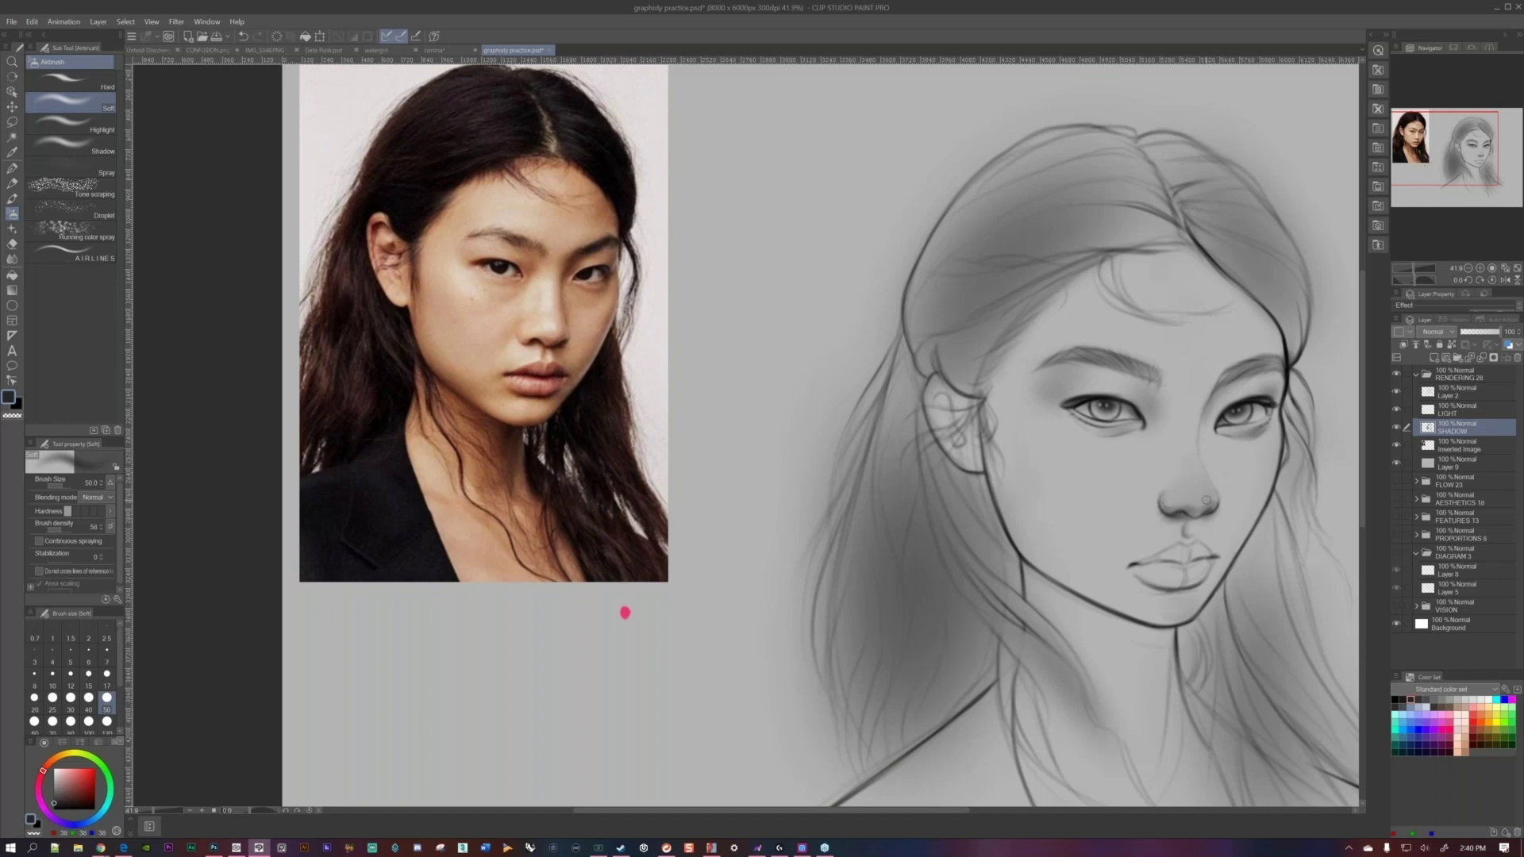
# Soften the shading around the nose tip with a smaller Soft eraser, and return to the Soft airbrush.
pyautogui.press('e')
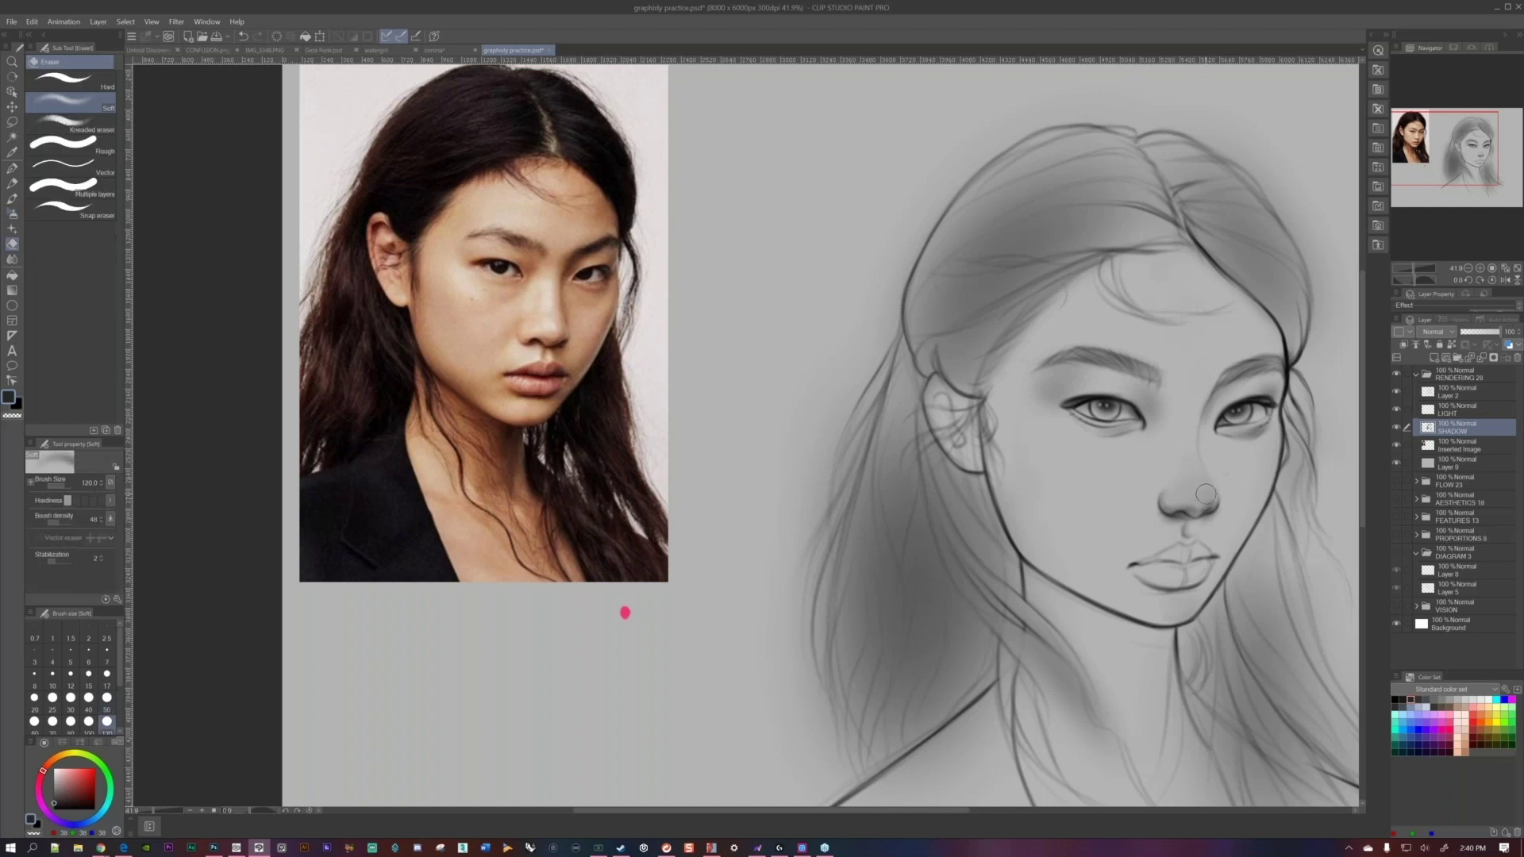
pyautogui.press('[')
pyautogui.press('b')
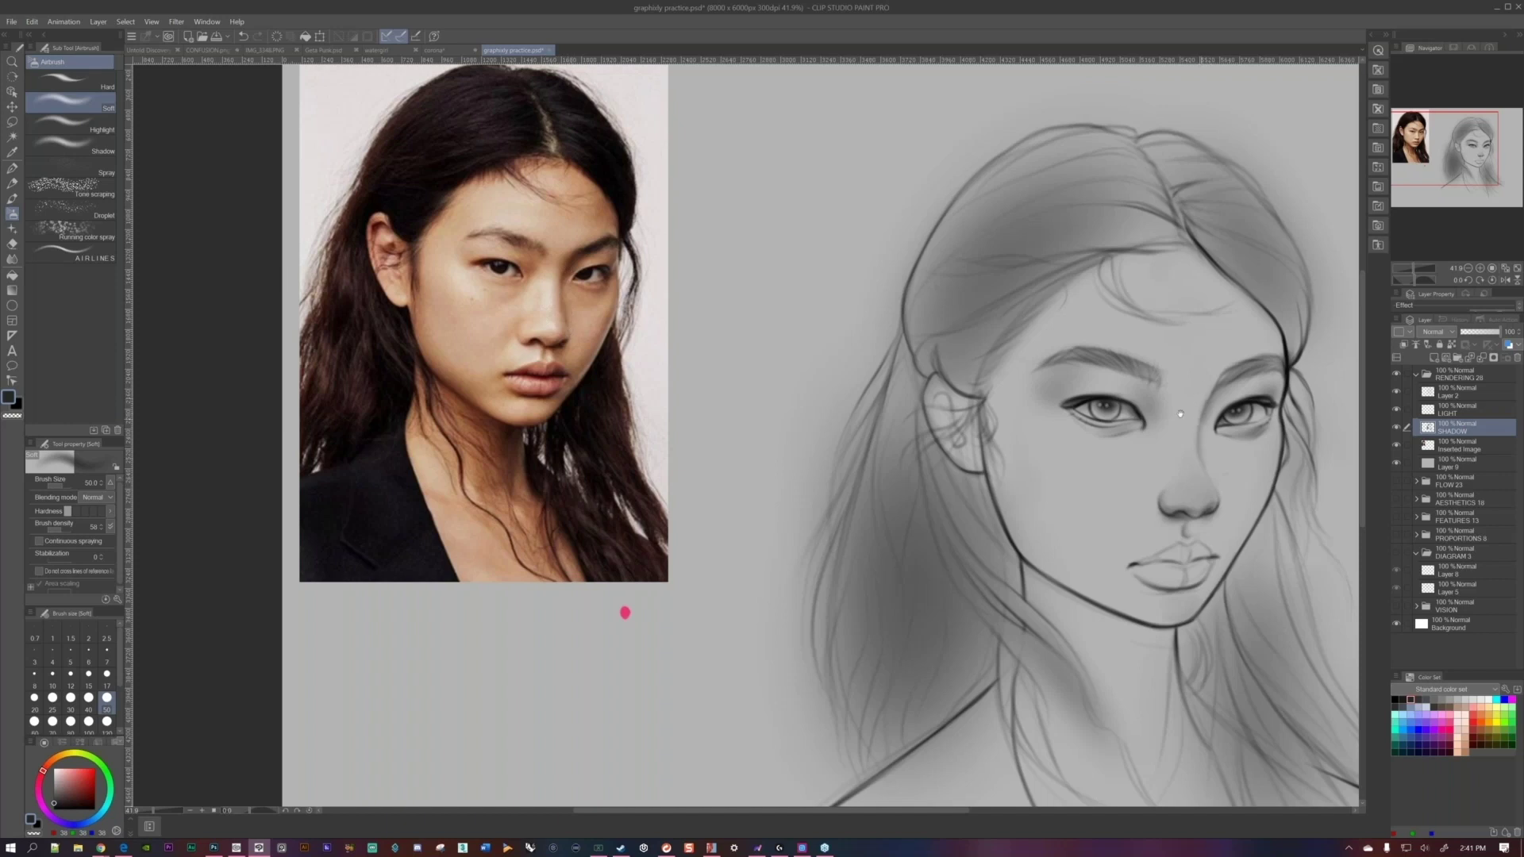
# Shade the far side of the nose bridge with the Soft airbrush at size 70.
pyautogui.moveTo(1201, 418); pyautogui.dragTo(1067, 409)
pyautogui.press(']')
pyautogui.press(']')
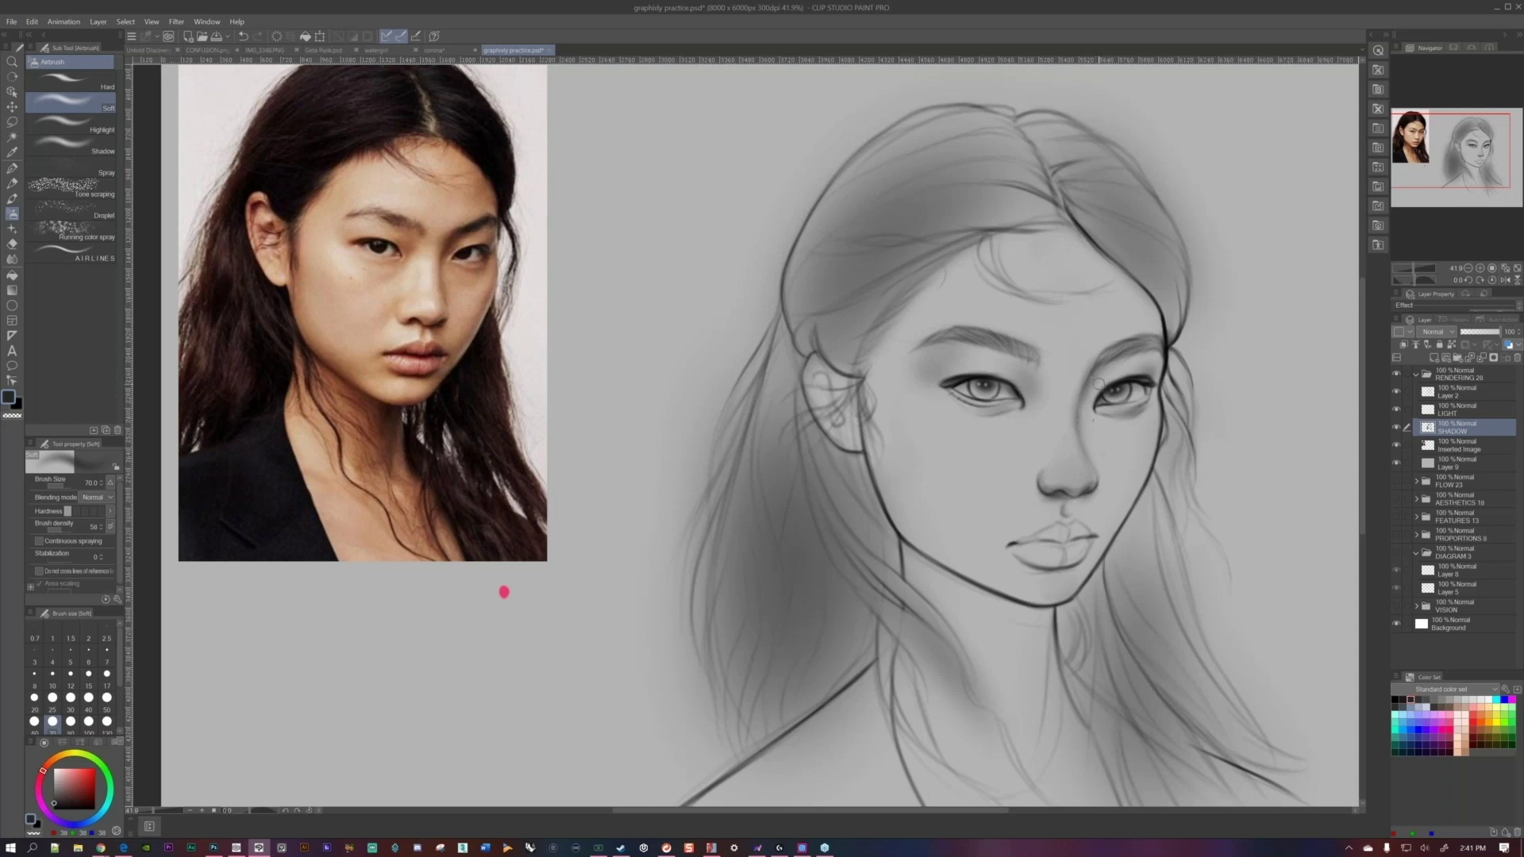
pyautogui.moveTo(1076, 490); pyautogui.dragTo(1084, 447)
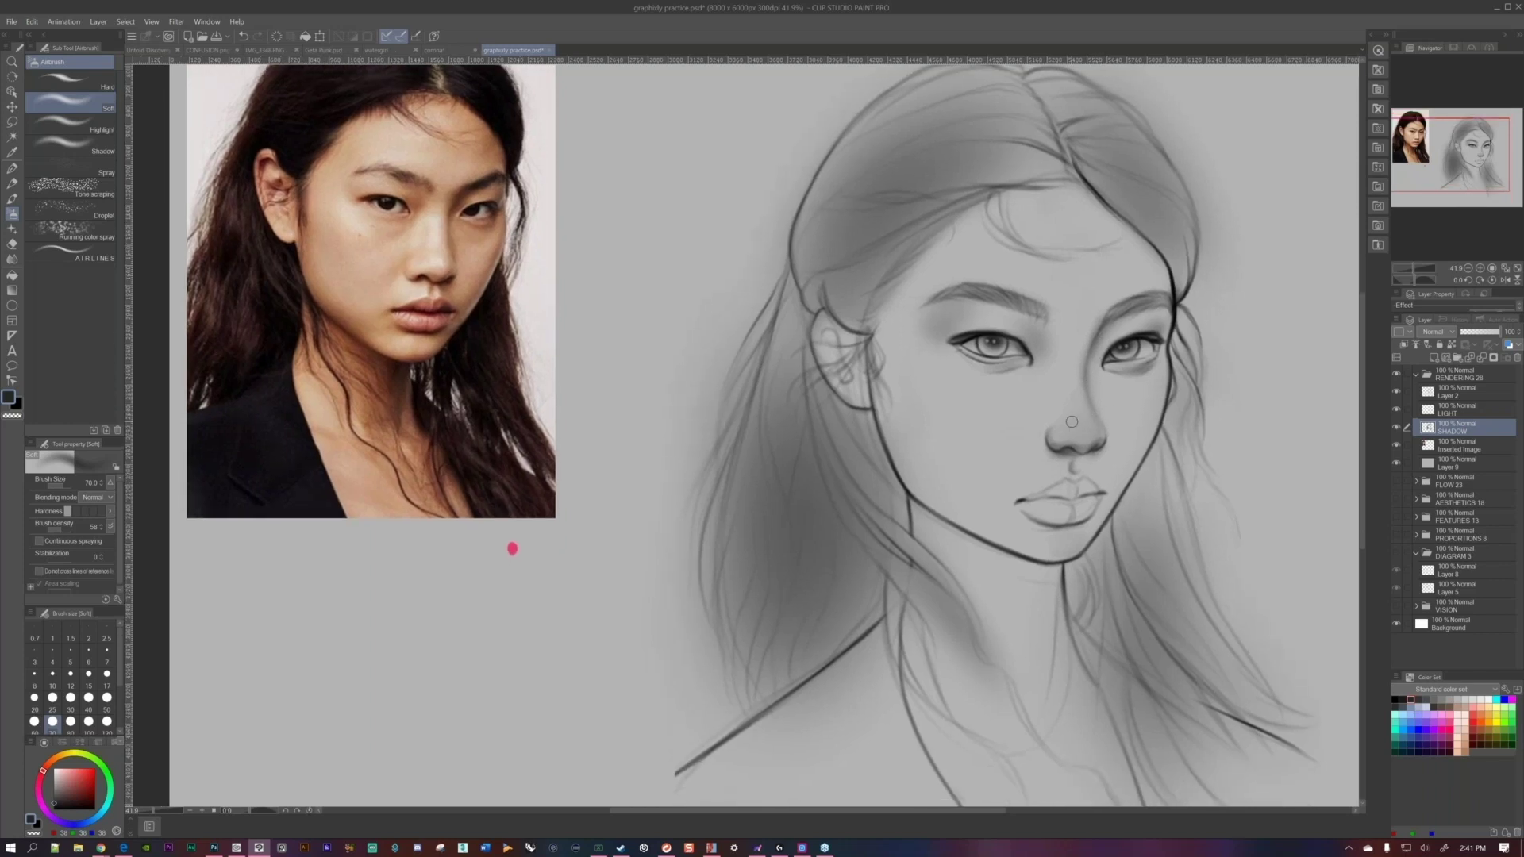
# Reduce the Soft airbrush to size 30, refine the nose shading and compare the whole drawing with the reference photo.
pyautogui.press(']')
pyautogui.press(']')
pyautogui.press('[')
pyautogui.press('[')
pyautogui.press('[')
pyautogui.press('[')
pyautogui.press('[')
pyautogui.press('[')
pyautogui.scroll(-2, 1069, 436)
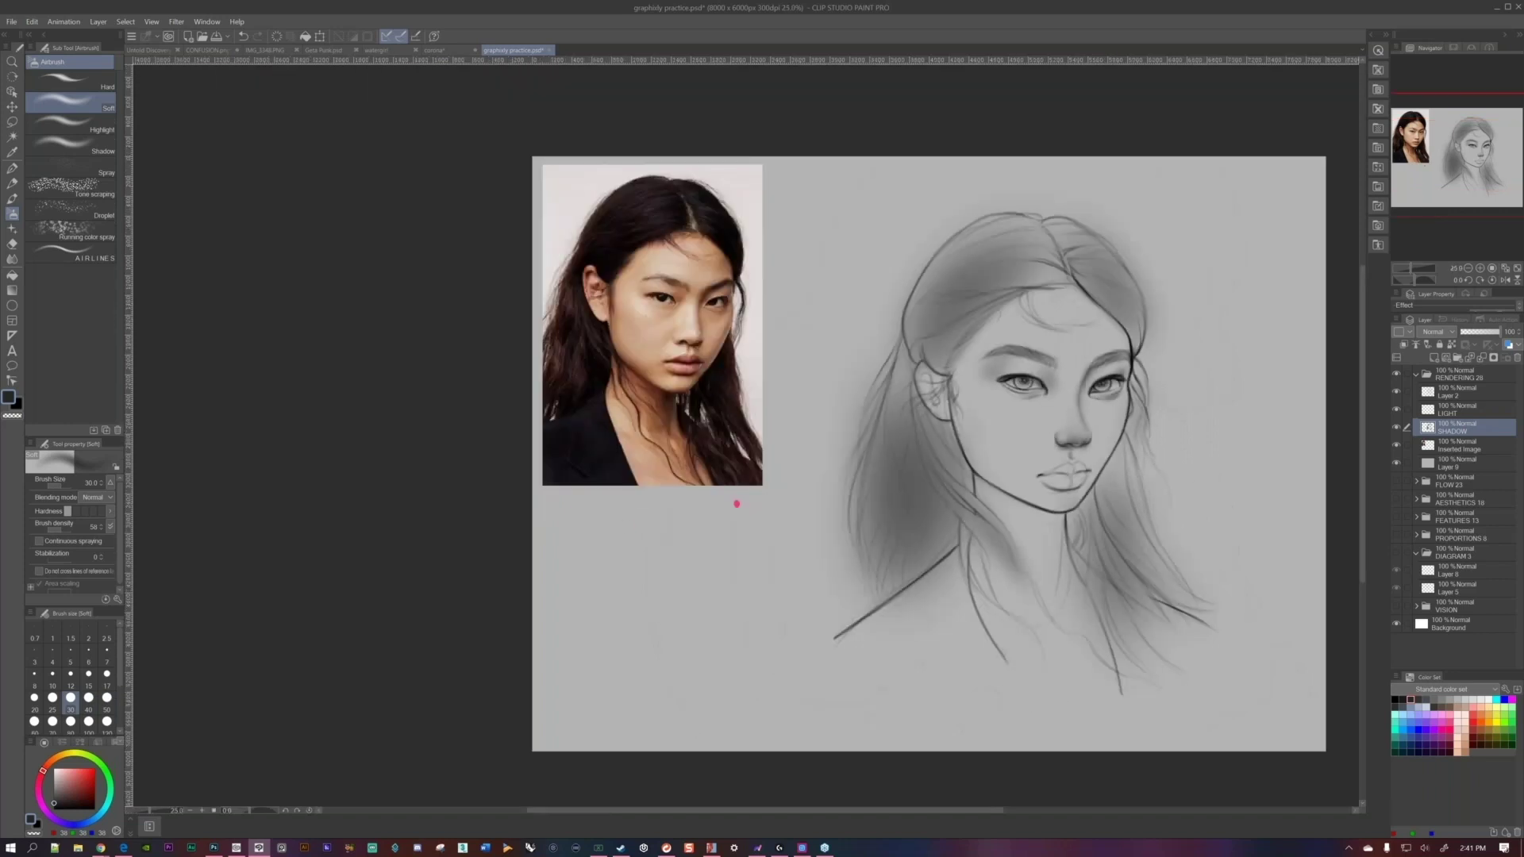
pyautogui.scroll(-2, 737, 503)
pyautogui.scroll(2, 941, 458)
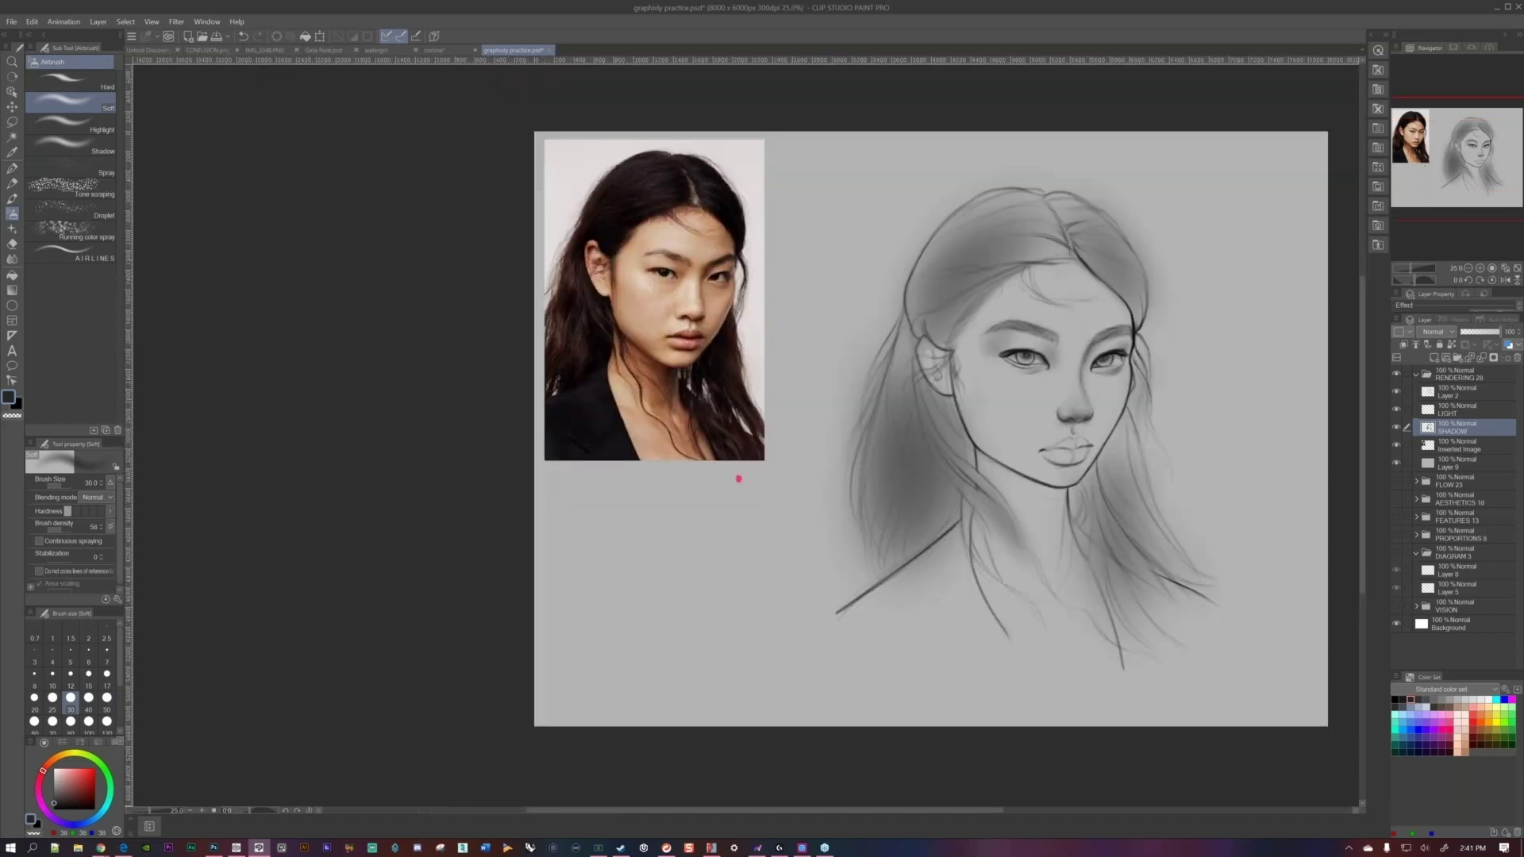
pyautogui.scroll(2, 739, 479)
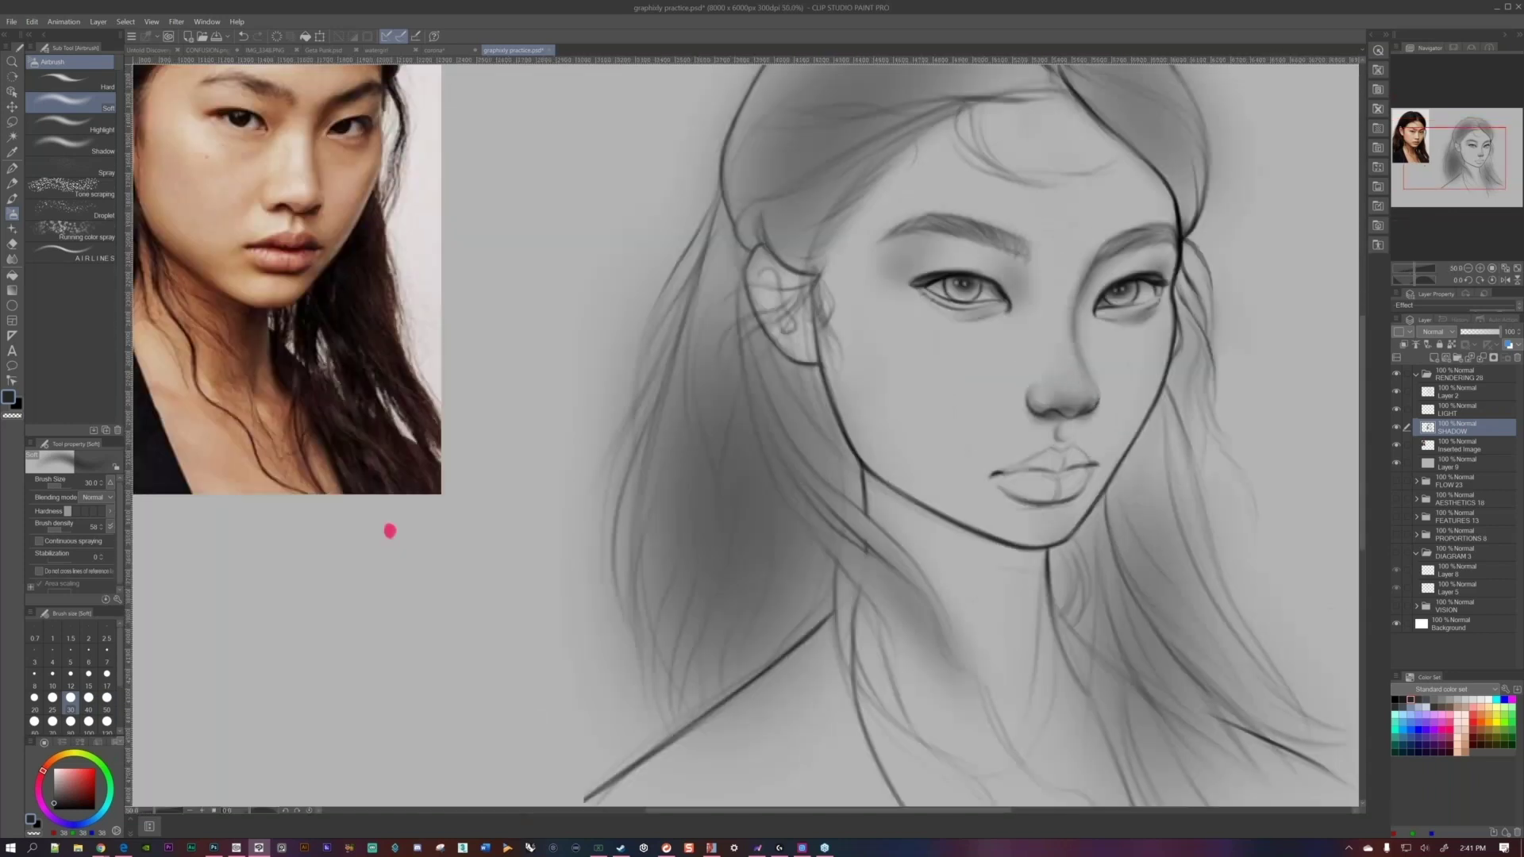
# Shade the area beneath the far eye beside the nose with the Soft airbrush at size 70.
pyautogui.scroll(-2, 619, 487)
pyautogui.press(']')
pyautogui.press(']')
pyautogui.press(']')
pyautogui.press(']')
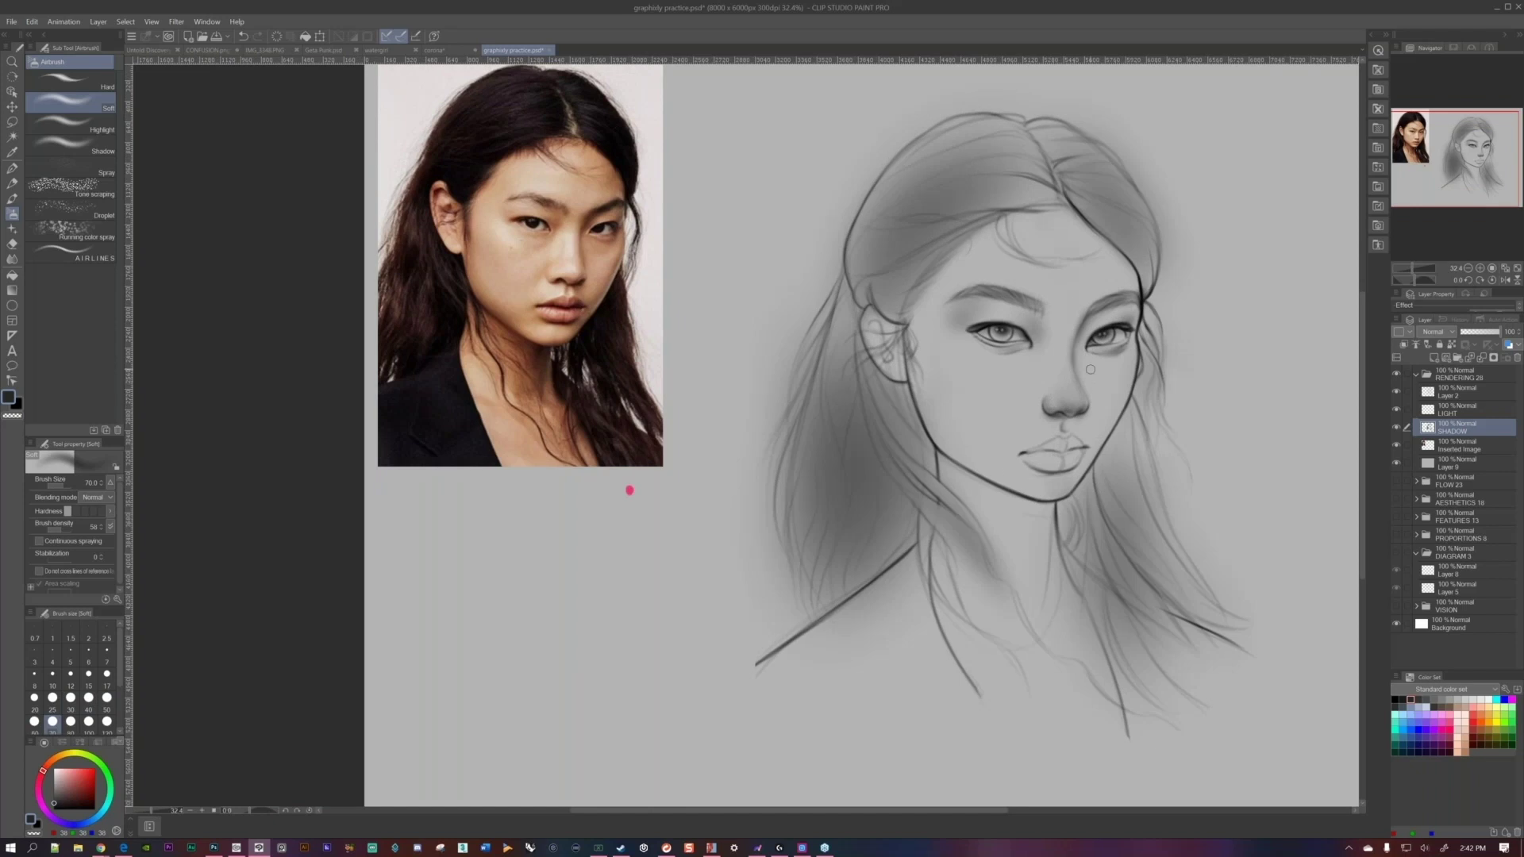
pyautogui.scroll(1, 1090, 370)
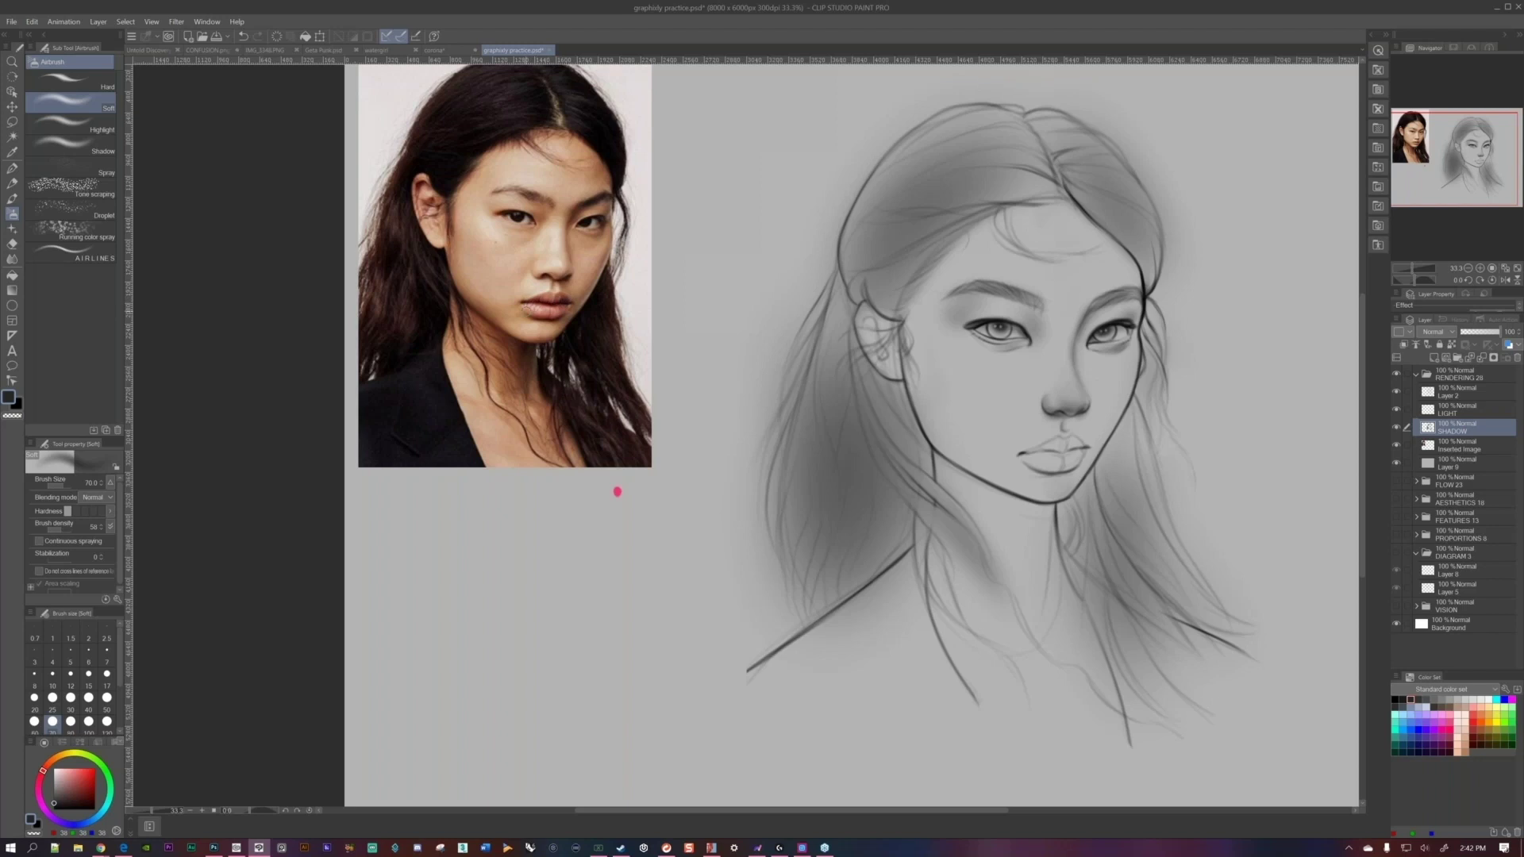
# Lay a broad soft shadow over the lips with the Soft airbrush at size 120.
pyautogui.press(']')
pyautogui.press(']')
pyautogui.press(']')
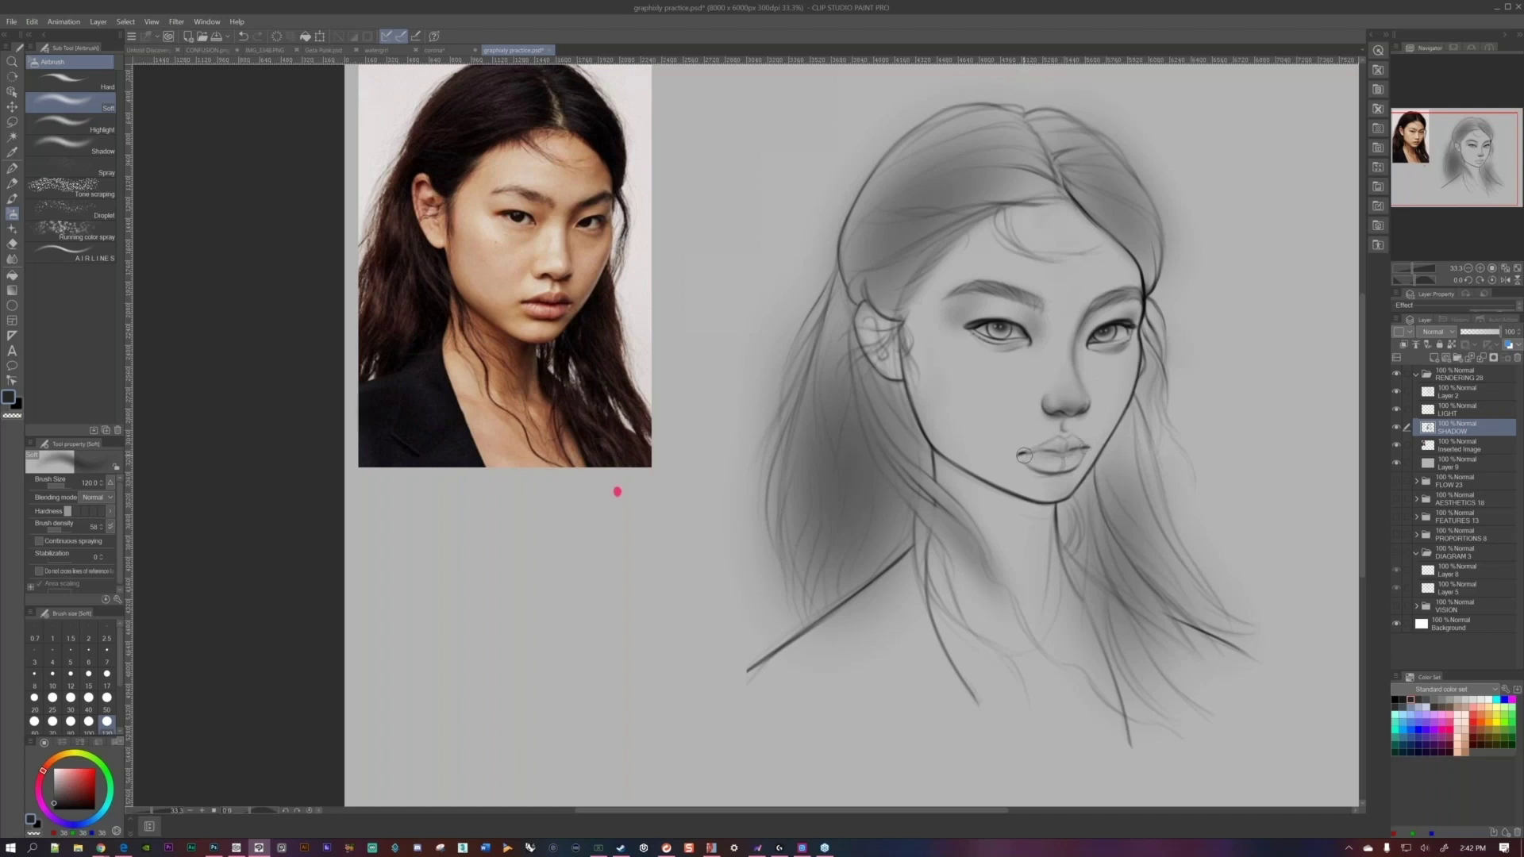
pyautogui.moveTo(1035, 456); pyautogui.dragTo(1048, 455)
# Darken the upper and lower lips with the Soft airbrush at sizes 50 and 70.
pyautogui.press('[')
pyautogui.press('[')
pyautogui.press('[')
pyautogui.press('[')
pyautogui.press('[')
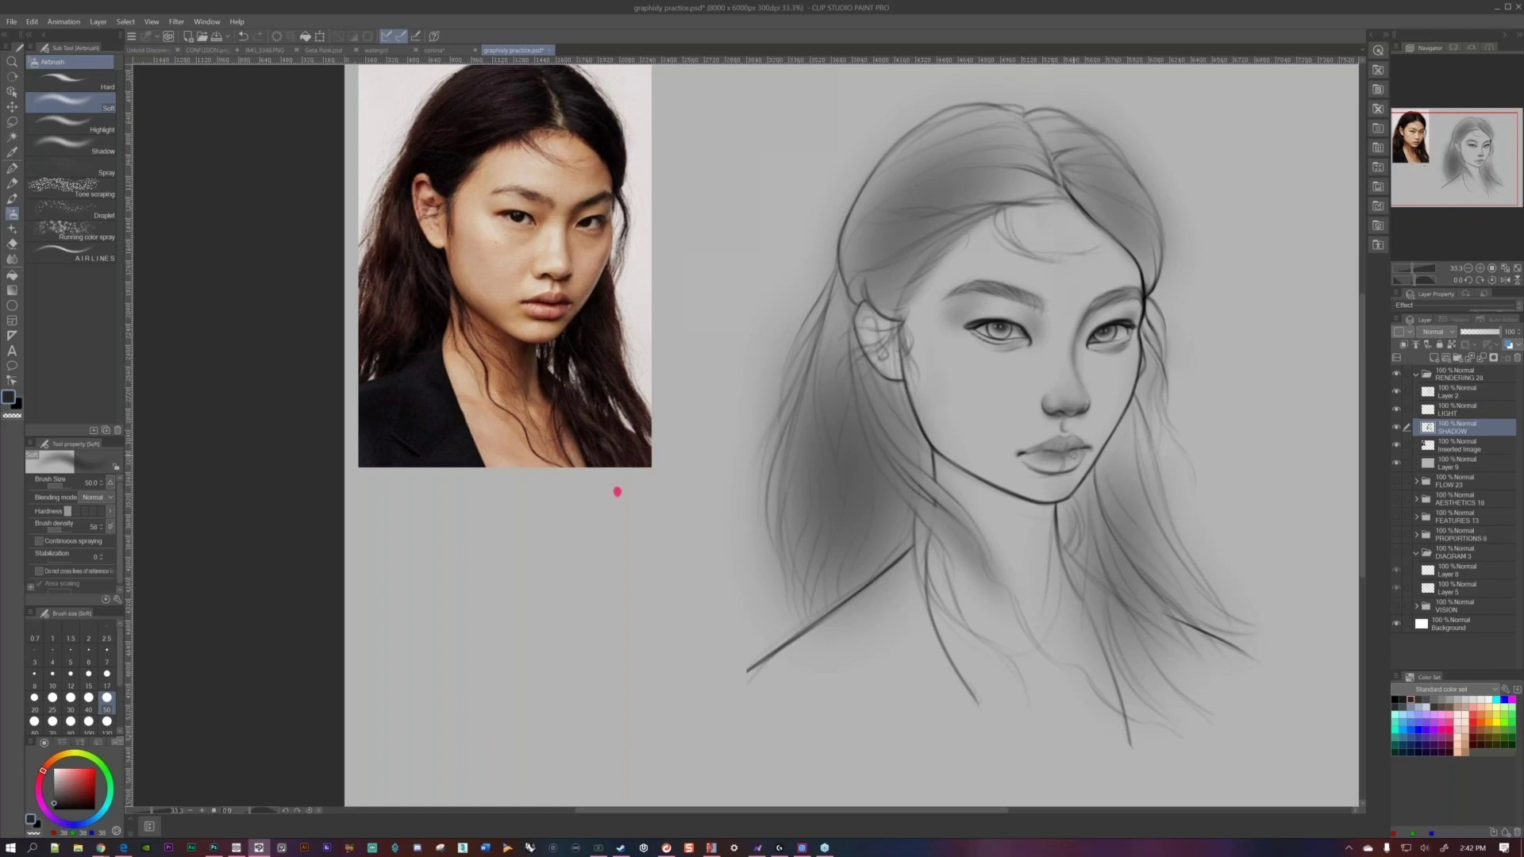
pyautogui.press(']')
pyautogui.press(']')
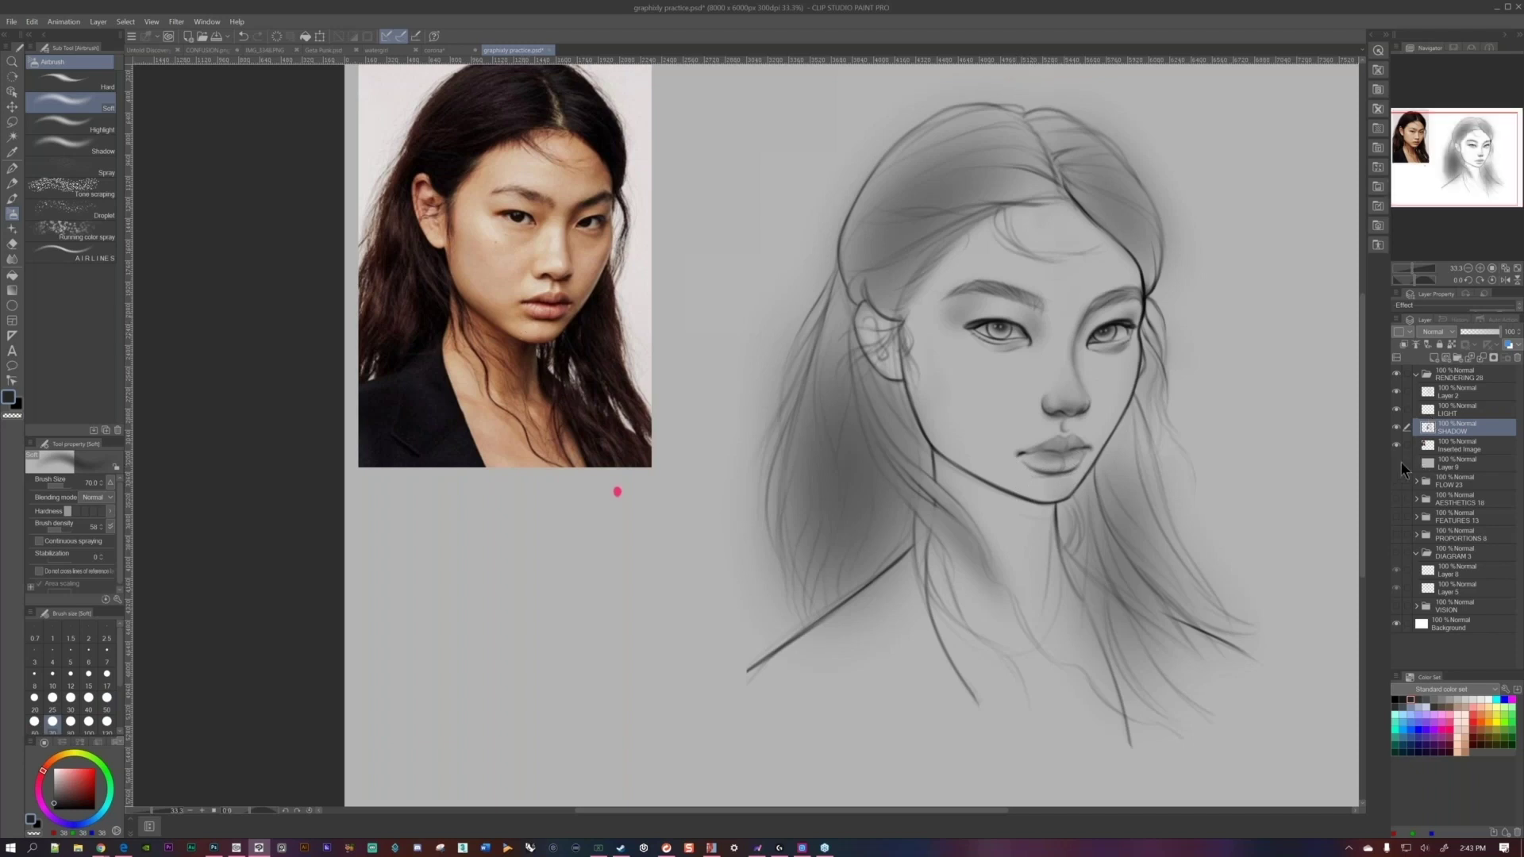
# Temporarily hide the grey fill layer and show the FLOW folder to view the earlier construction drawings, and restore both.
pyautogui.click(1397, 464)
pyautogui.click(1396, 482)
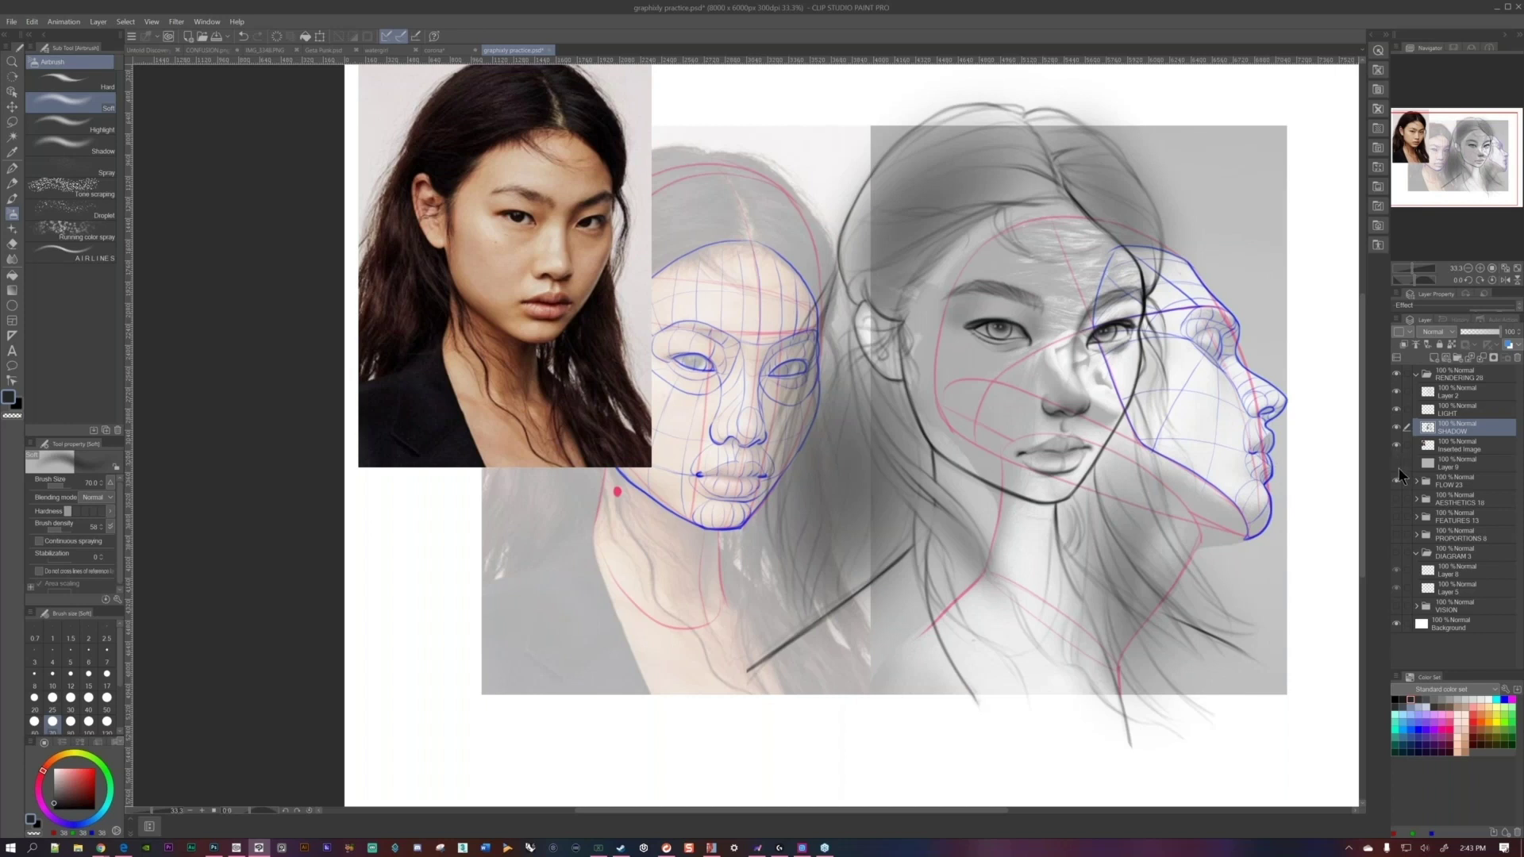
pyautogui.click(1401, 479)
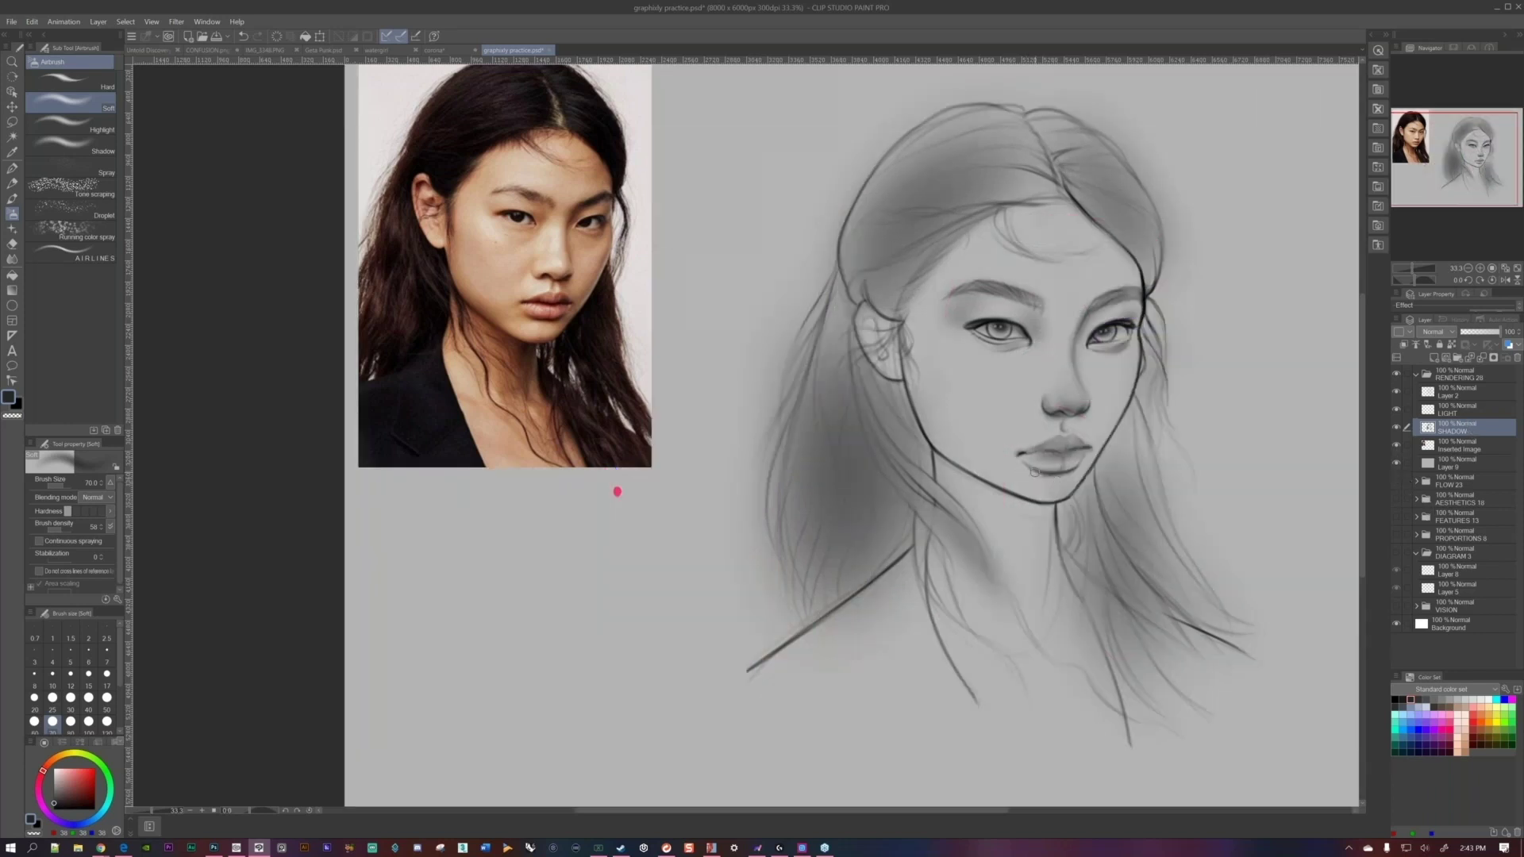
# Deepen the shading on the lips and mouth corners with the Soft airbrush at size 50.
pyautogui.click(107, 698)
pyautogui.moveTo(1072, 475); pyautogui.dragTo(1087, 459)
pyautogui.scroll(-3, 1115, 418)
pyautogui.scroll(3, 920, 458)
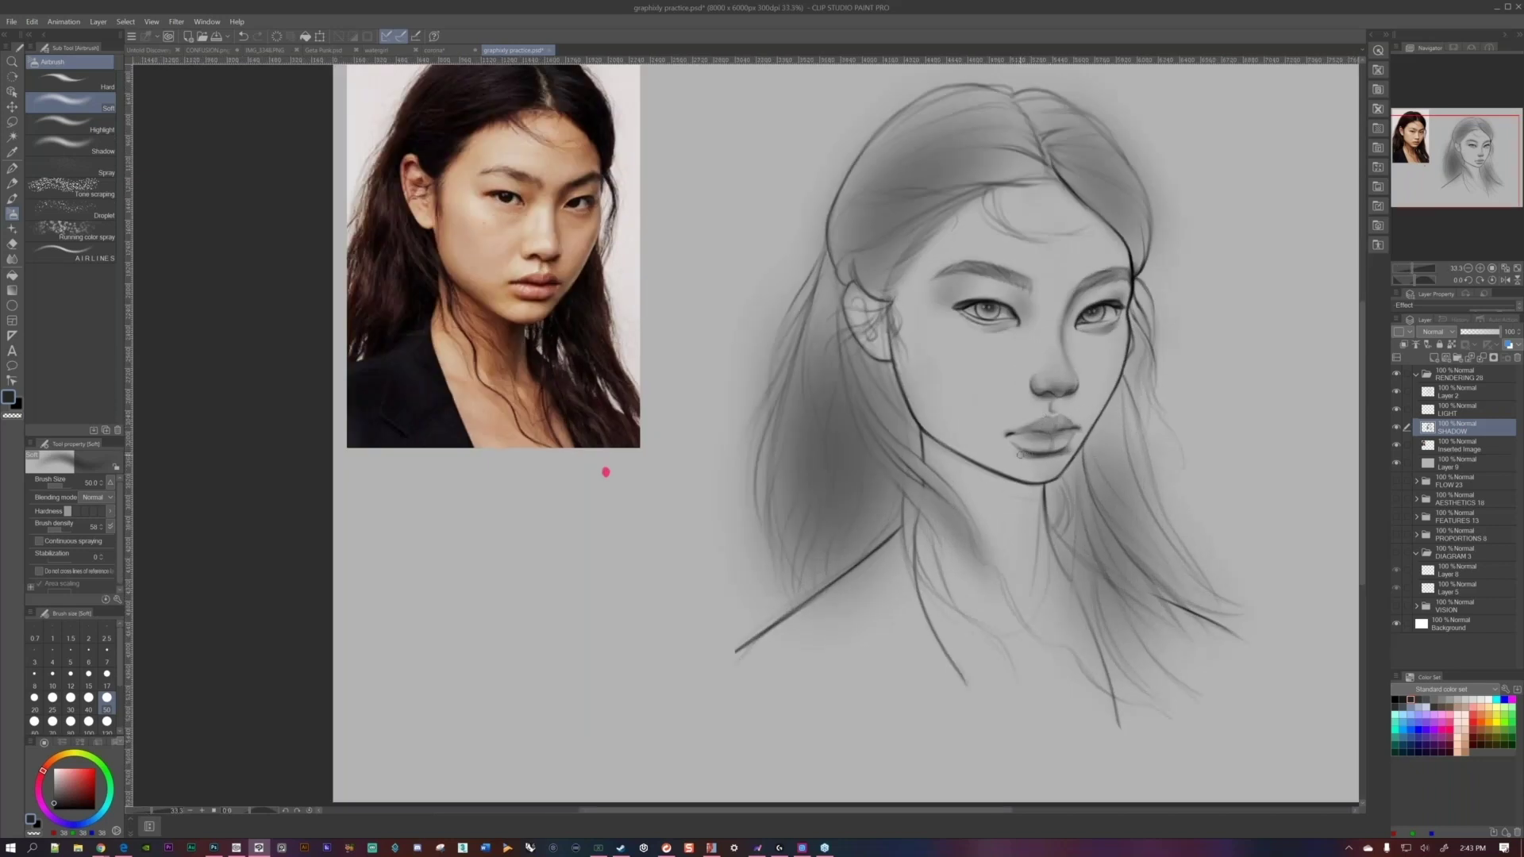
# Shade the area beneath the lower lip with the Soft airbrush at size 70.
pyautogui.press(']')
pyautogui.press(']')
pyautogui.moveTo(1045, 453); pyautogui.dragTo(1014, 427)
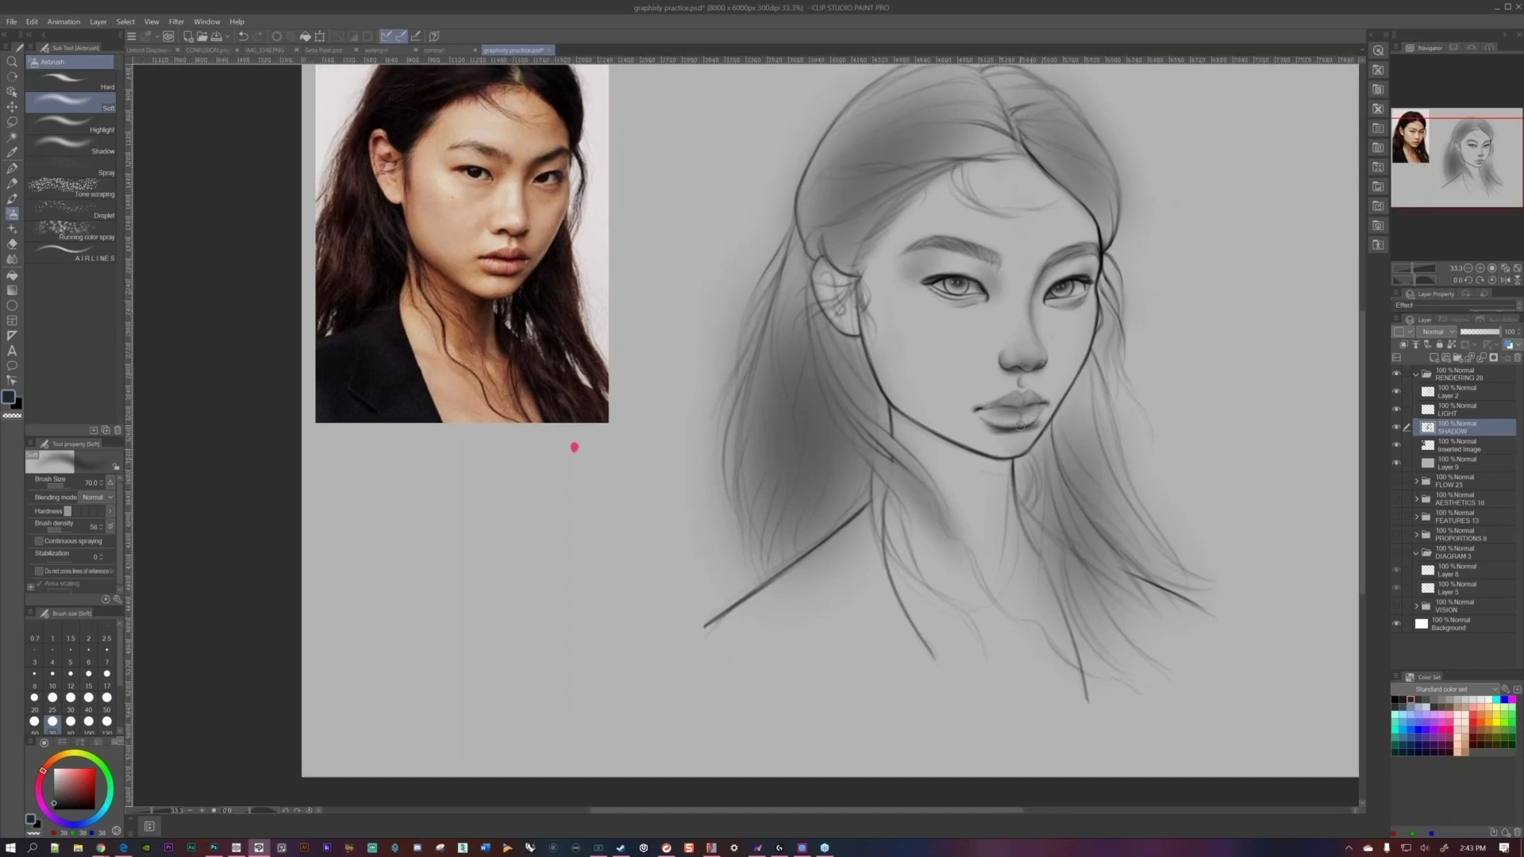
pyautogui.press(']')
pyautogui.press(']')
pyautogui.press('[')
pyautogui.press('[')
pyautogui.moveTo(1007, 384); pyautogui.dragTo(1038, 408)
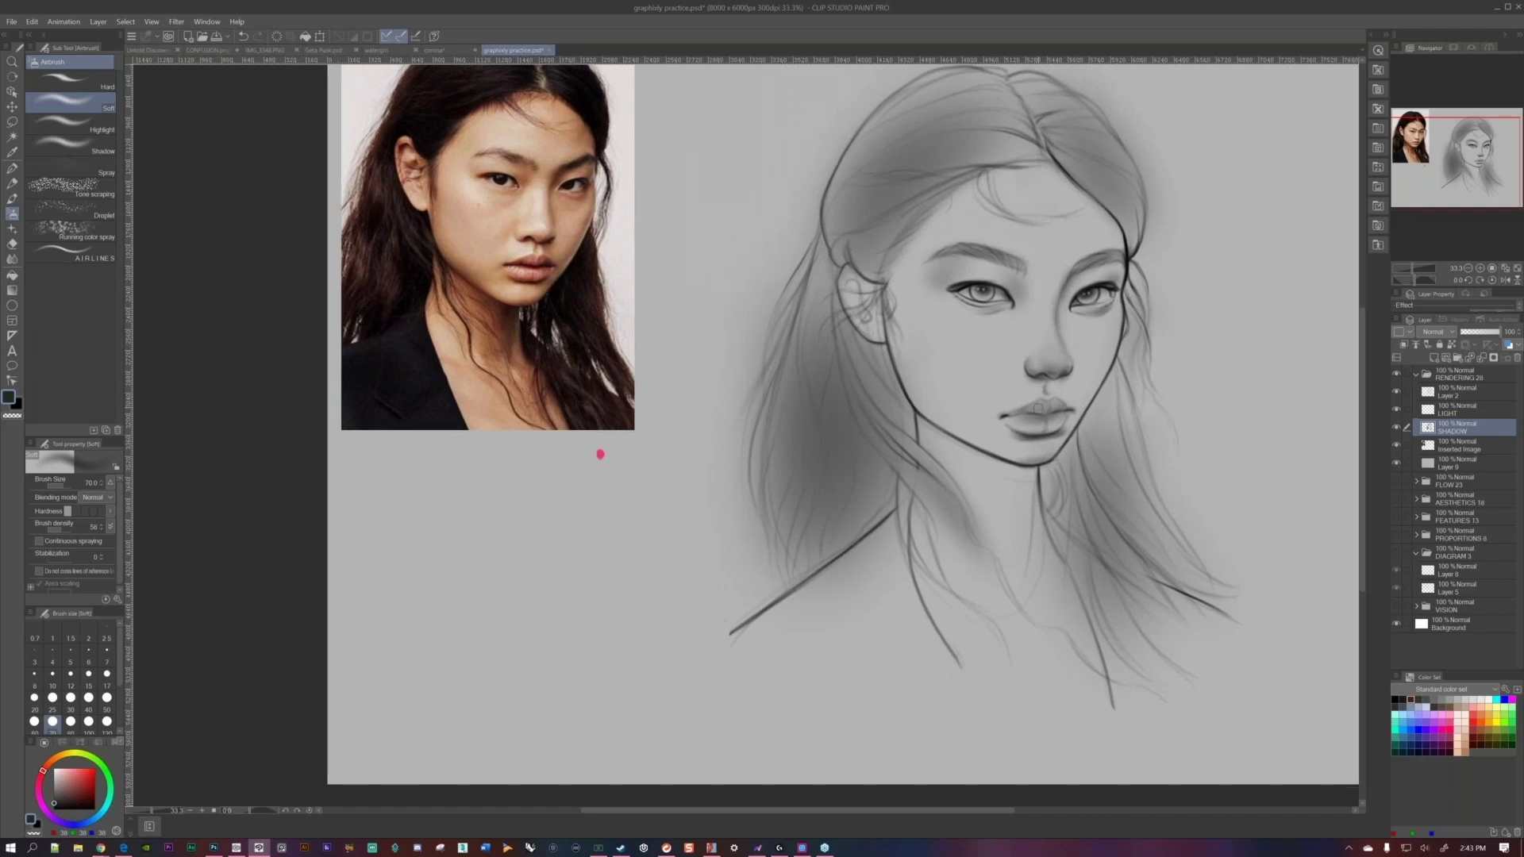
# Shade the neck beneath the chin with the Soft airbrush at size 120, and enlarge the brush to size 200.
pyautogui.press(']')
pyautogui.press(']')
pyautogui.press(']')
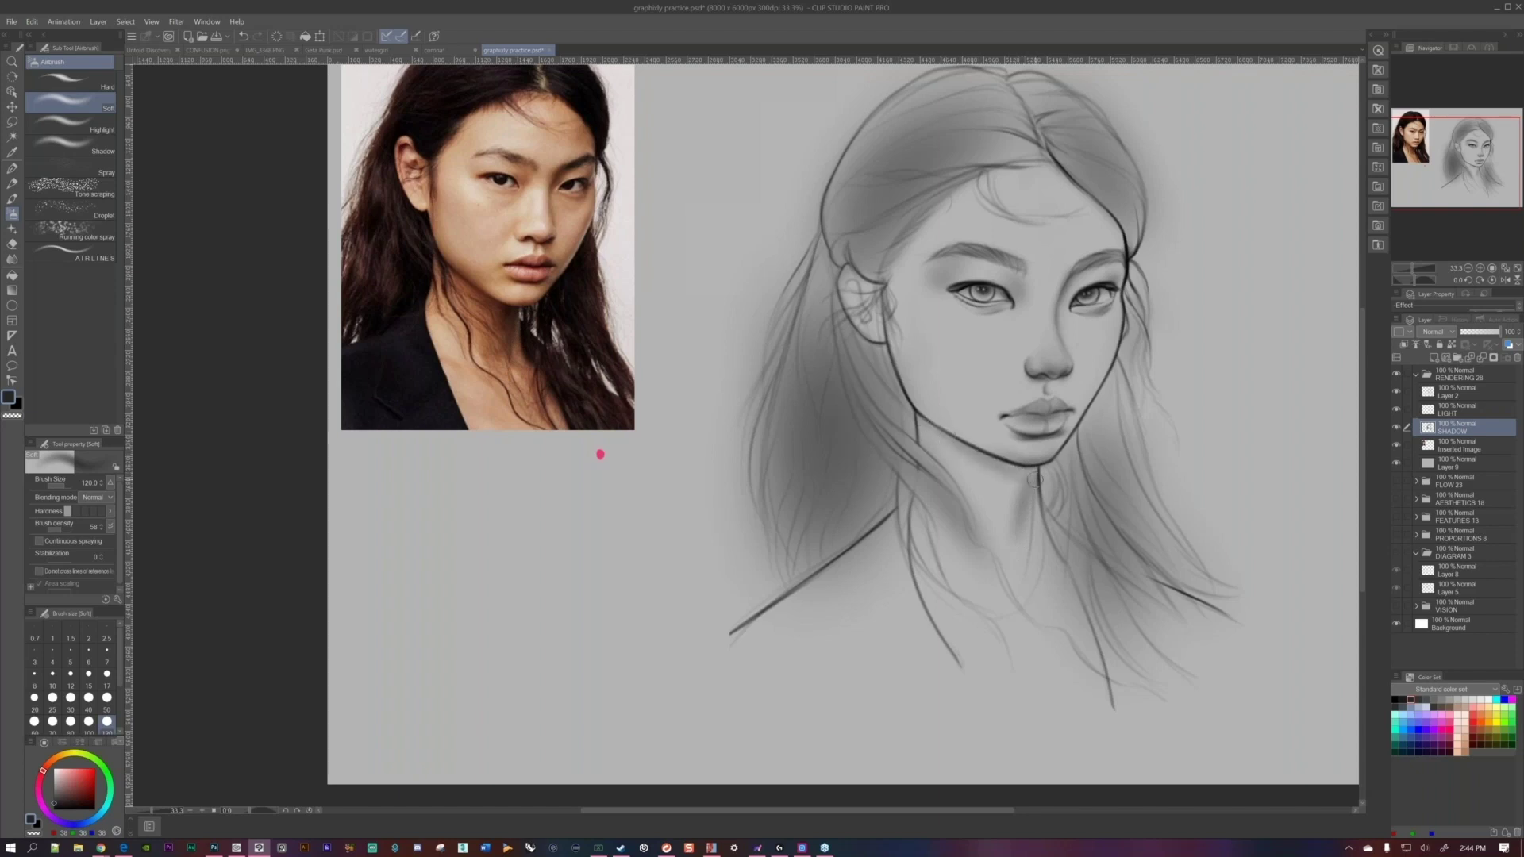
pyautogui.press(']')
pyautogui.press(']')
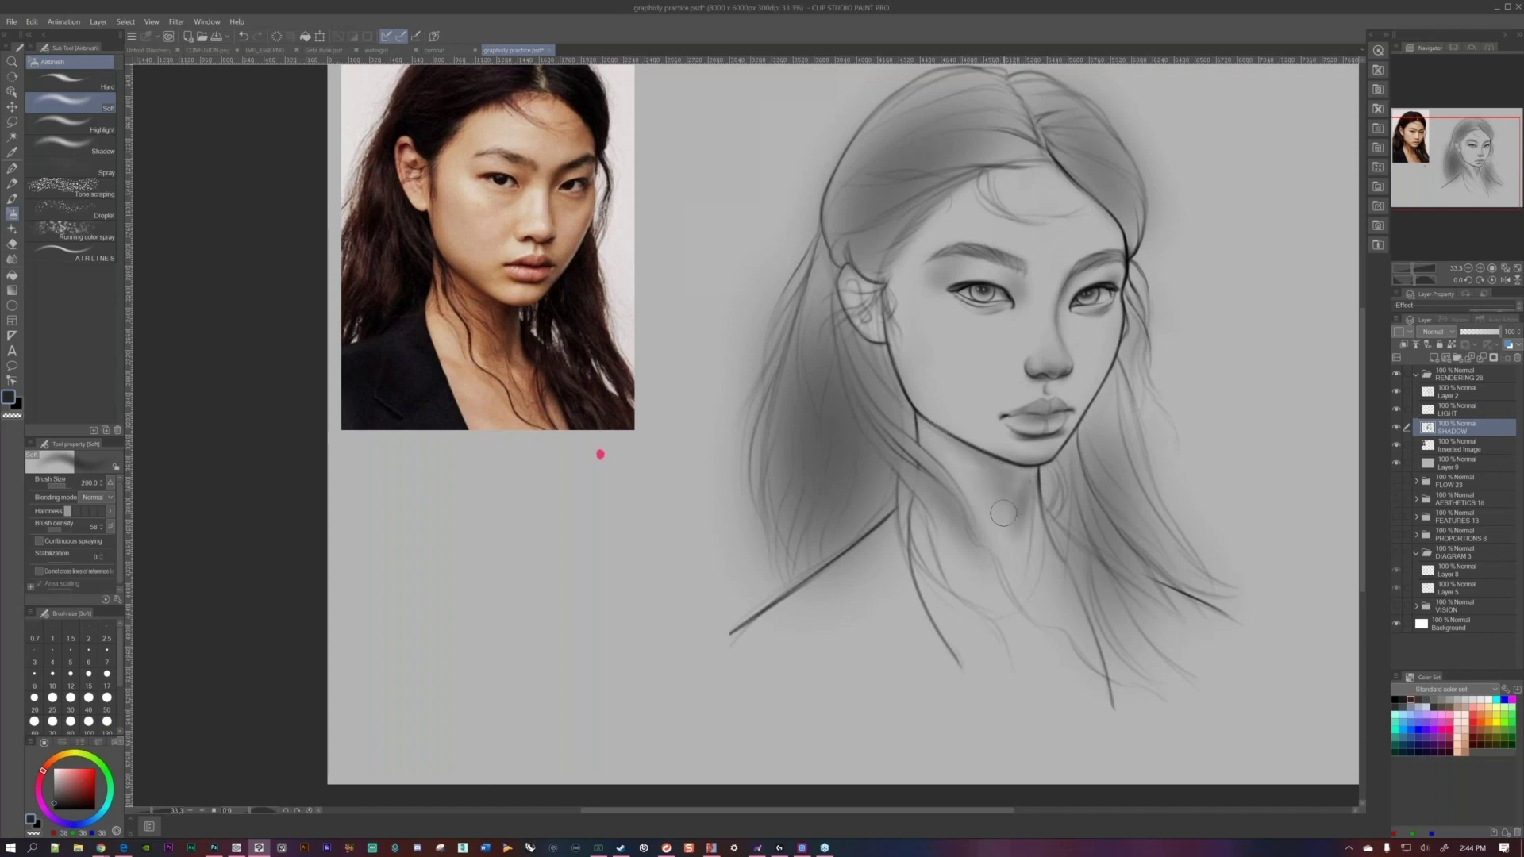
# Deepen the cast shadow on the neck beneath the jaw and return the Soft airbrush to size 120.
pyautogui.press('[')
pyautogui.press('[')
pyautogui.press('[')
pyautogui.press('[')
pyautogui.press(']')
pyautogui.press(']')
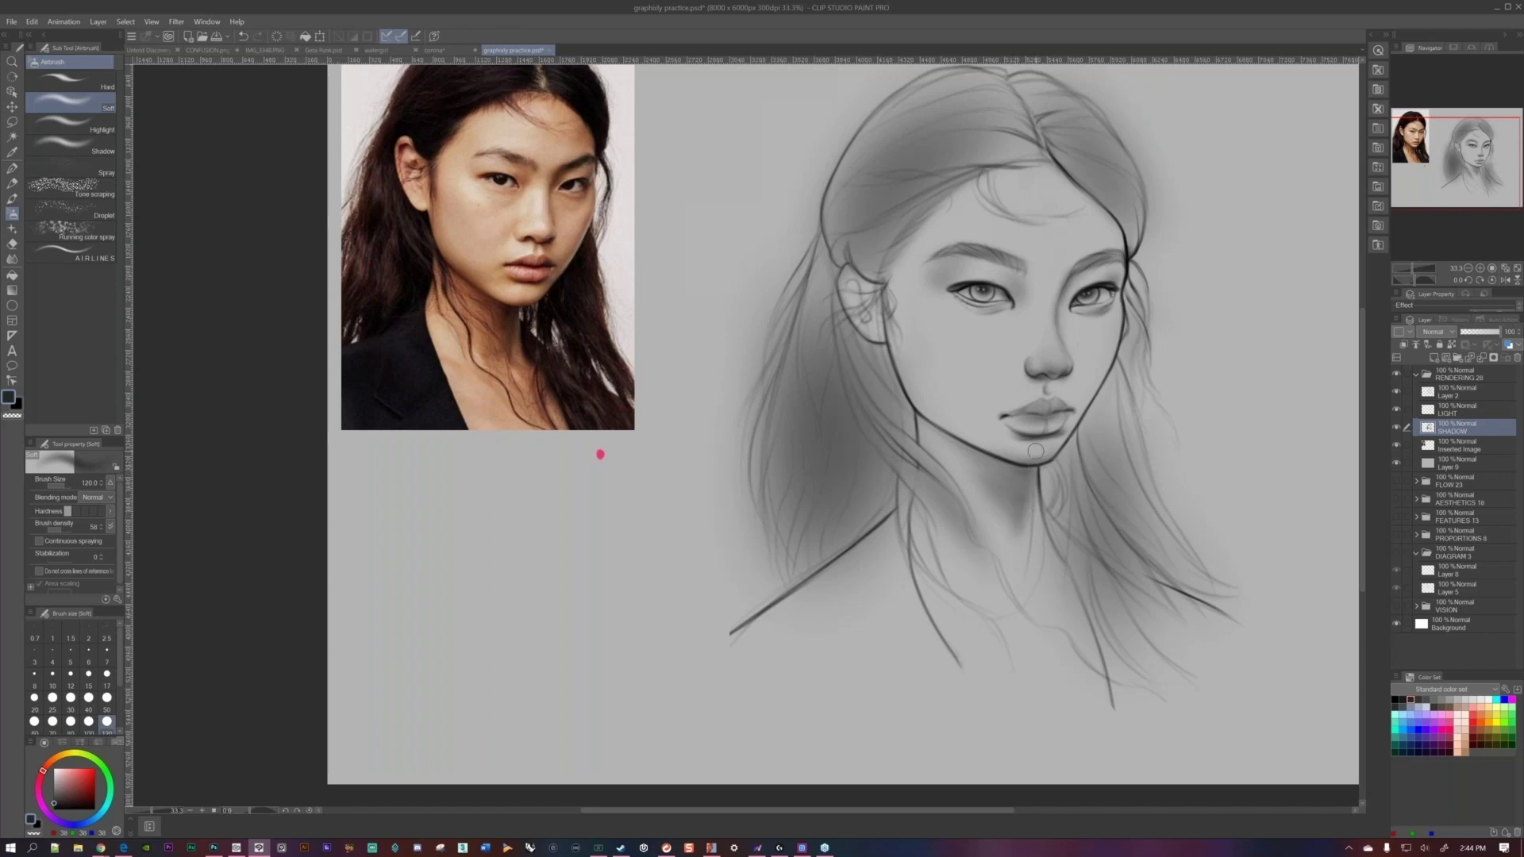
pyautogui.scroll(-2, 1035, 469)
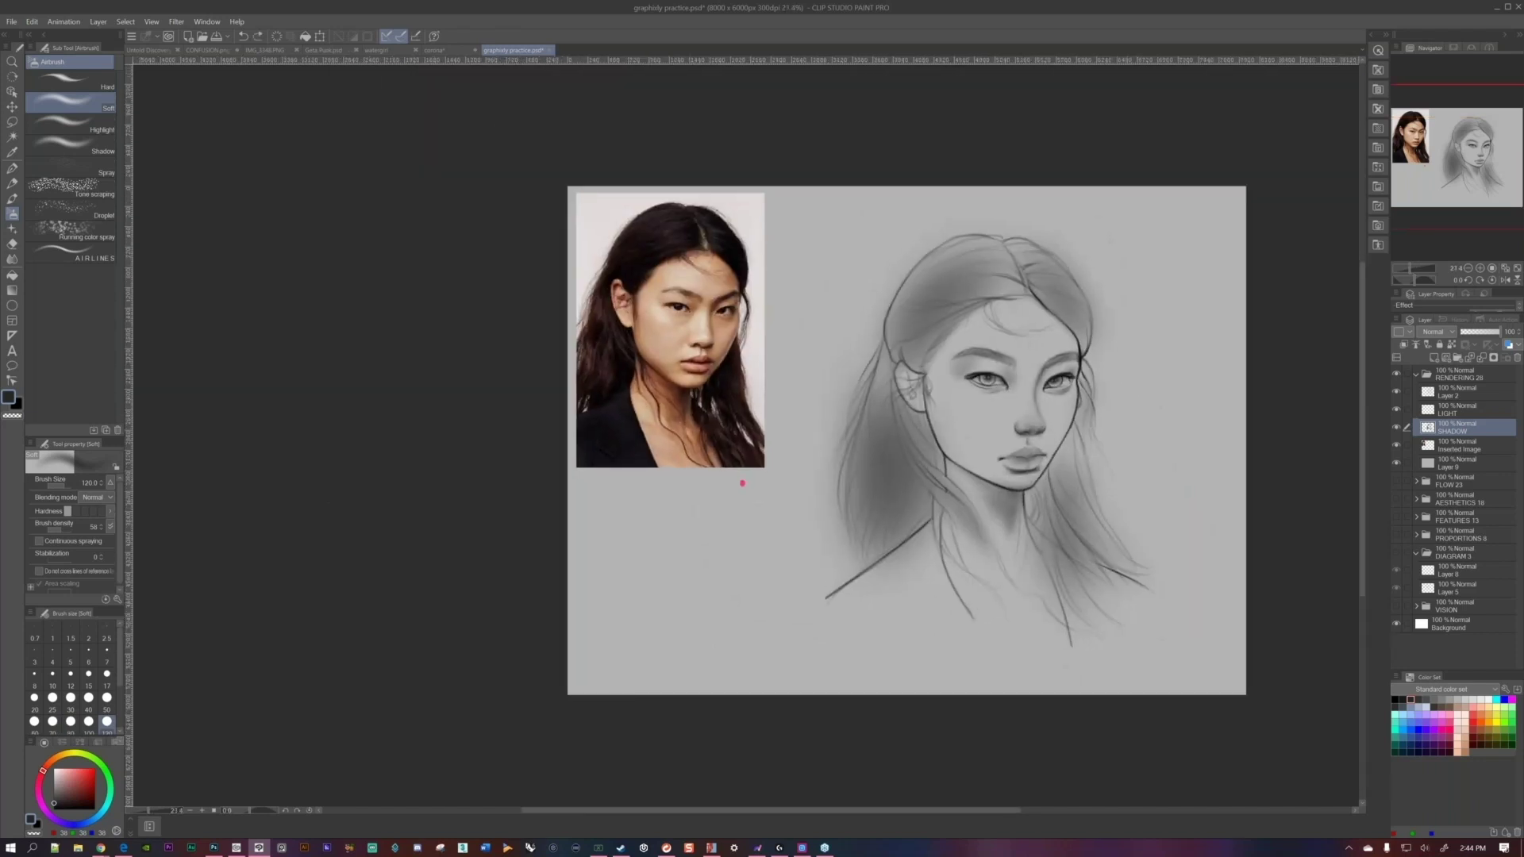
pyautogui.moveTo(743, 483); pyautogui.dragTo(854, 779)
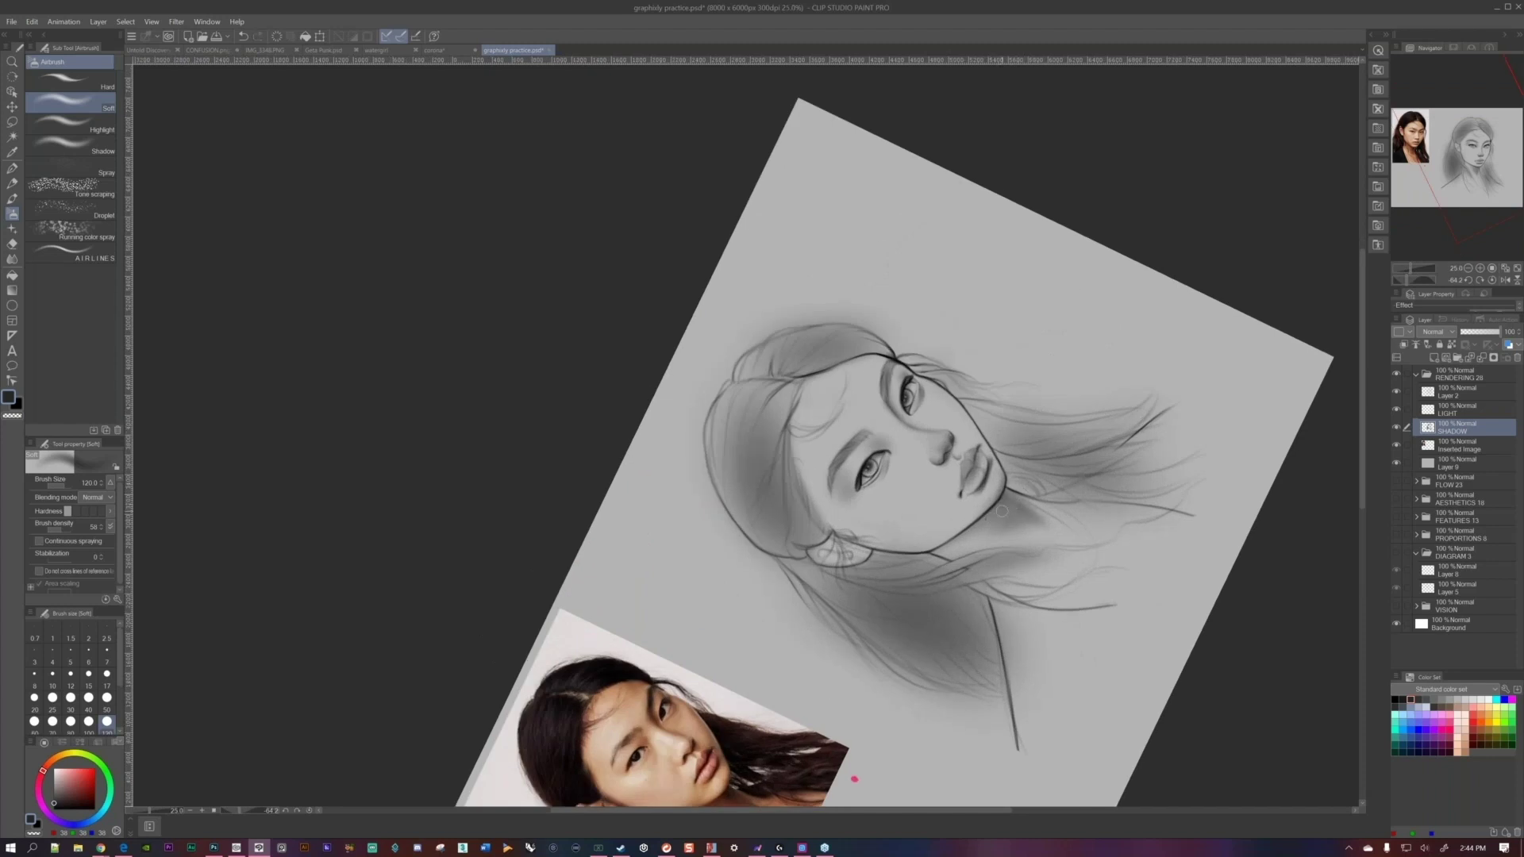
# Enlarge the Soft airbrush to size 200 and soften the shading on the neck beneath the jaw.
pyautogui.moveTo(854, 779); pyautogui.dragTo(940, 639)
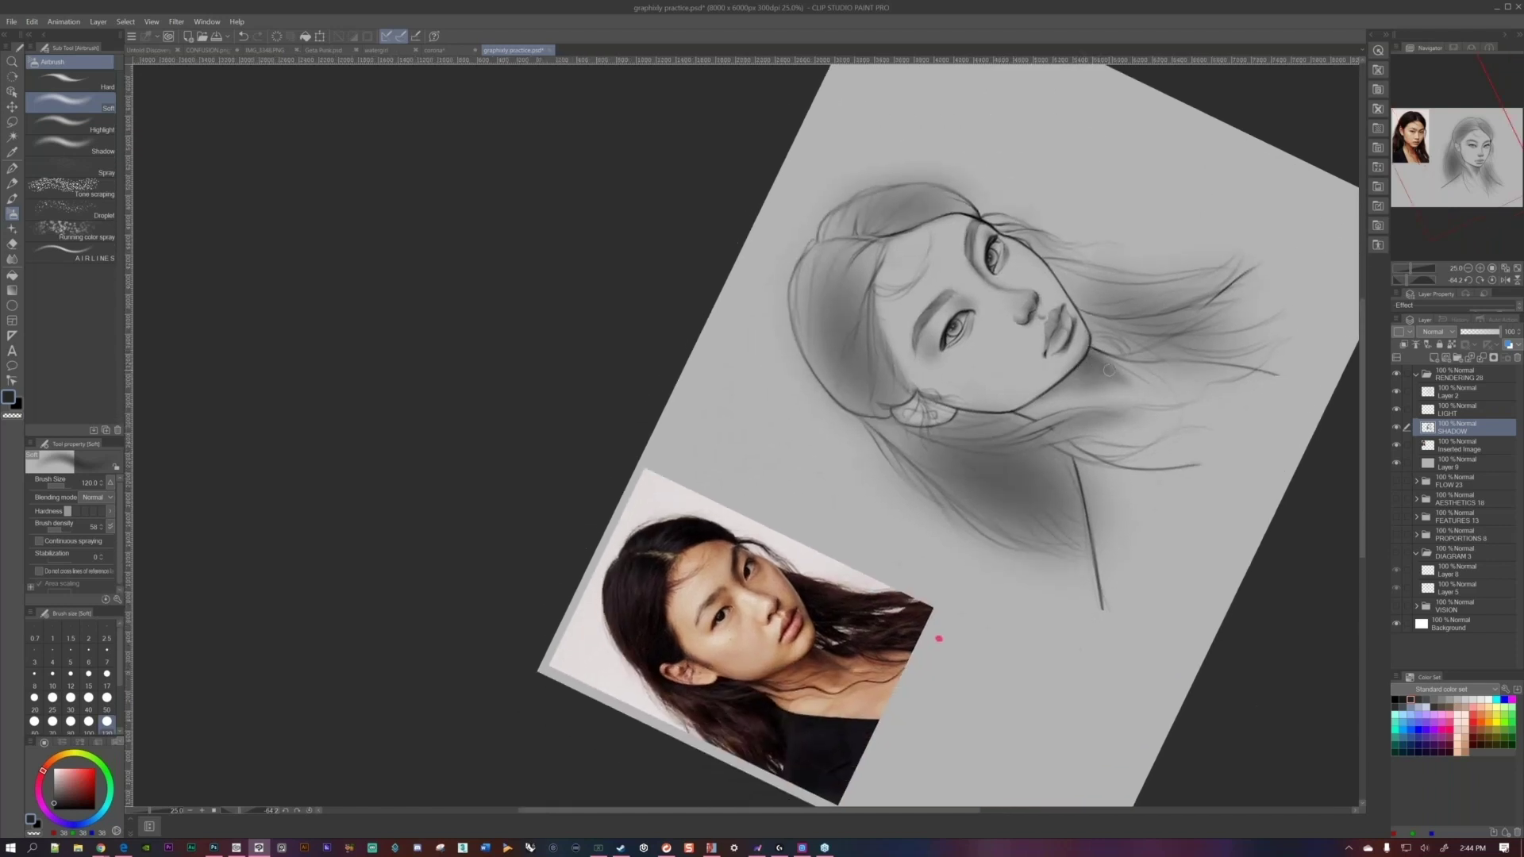
pyautogui.press('[')
pyautogui.press(']')
pyautogui.press(']')
pyautogui.press(']')
pyautogui.press(']')
pyautogui.moveTo(939, 639); pyautogui.dragTo(609, 325)
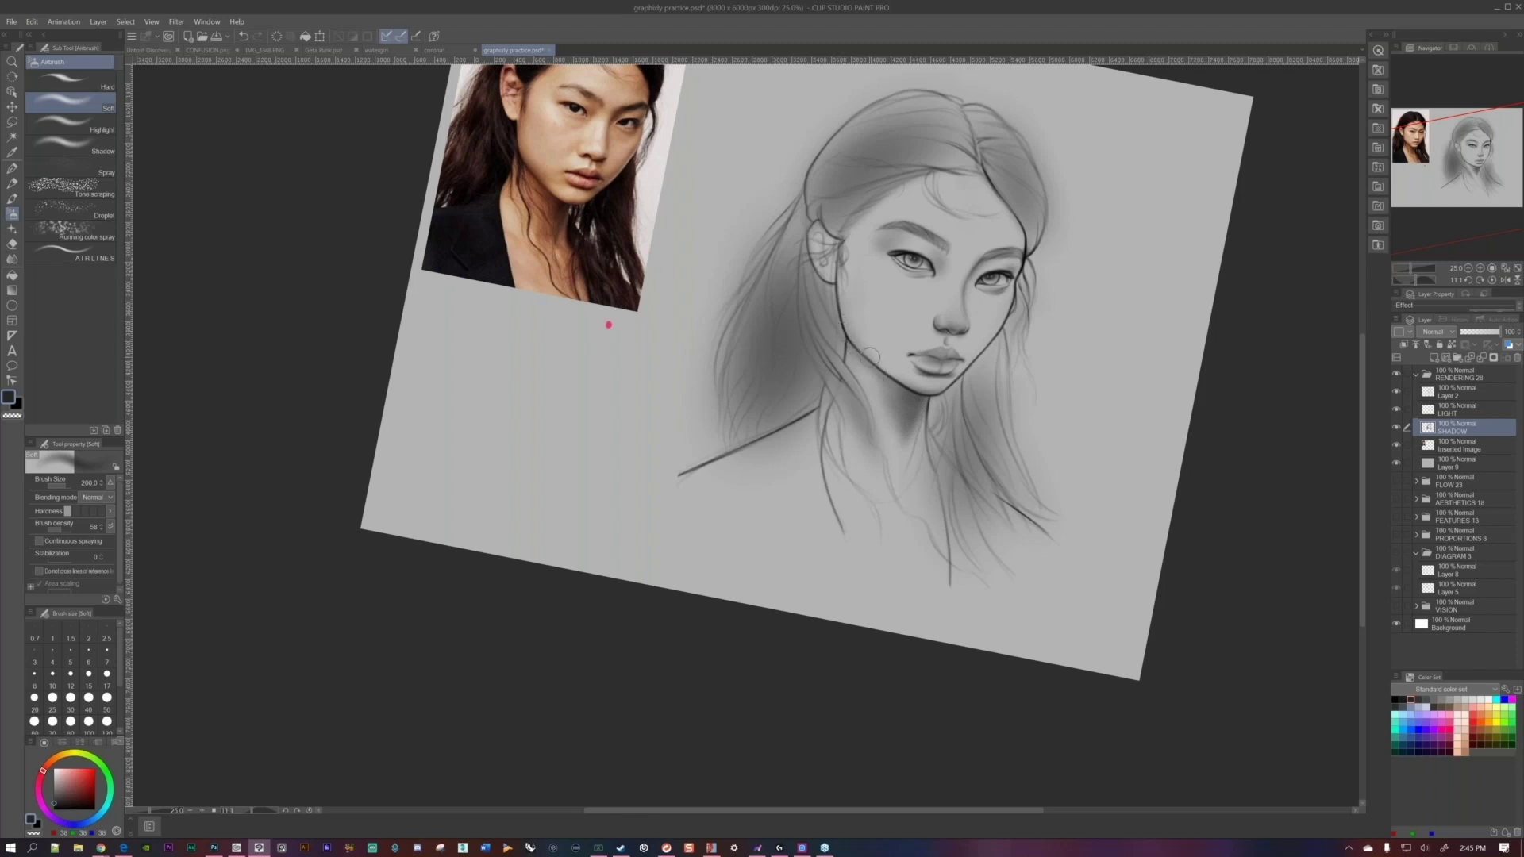
# Reinforce the cast shadow directly under the jawline on the neck with the Soft airbrush at size 150.
pyautogui.scroll(3, 905, 370)
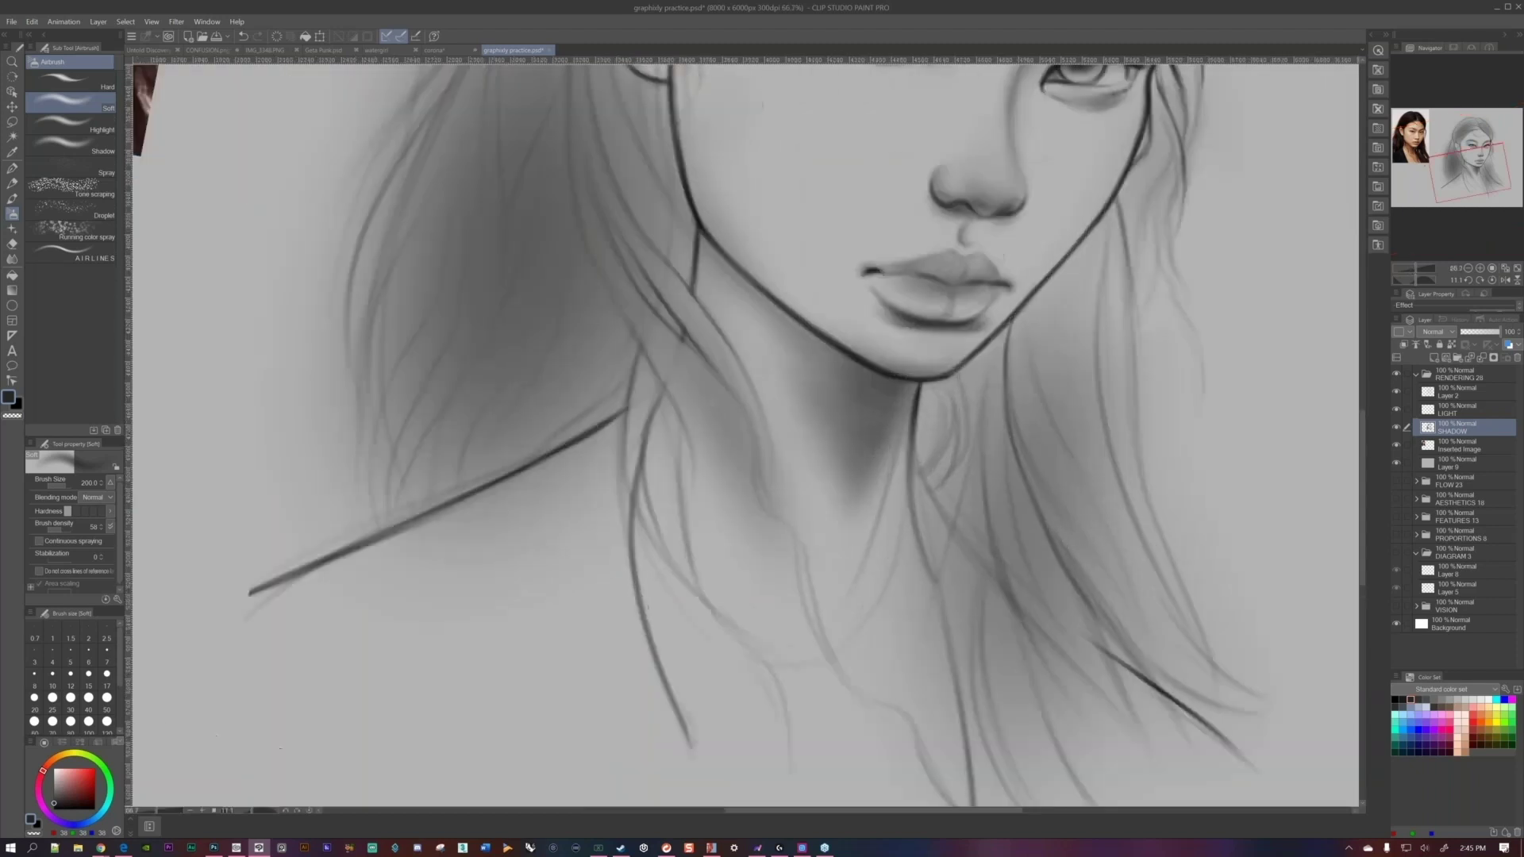
pyautogui.click(71, 701)
pyautogui.moveTo(792, 350); pyautogui.dragTo(886, 406)
pyautogui.press(']')
pyautogui.hotkey('ctrl', 'z')
pyautogui.press(']')
pyautogui.press(']')
pyautogui.press(']')
pyautogui.press(']')
pyautogui.press(']')
pyautogui.press(']')
pyautogui.press(']')
pyautogui.hotkey('ctrl', 'y')
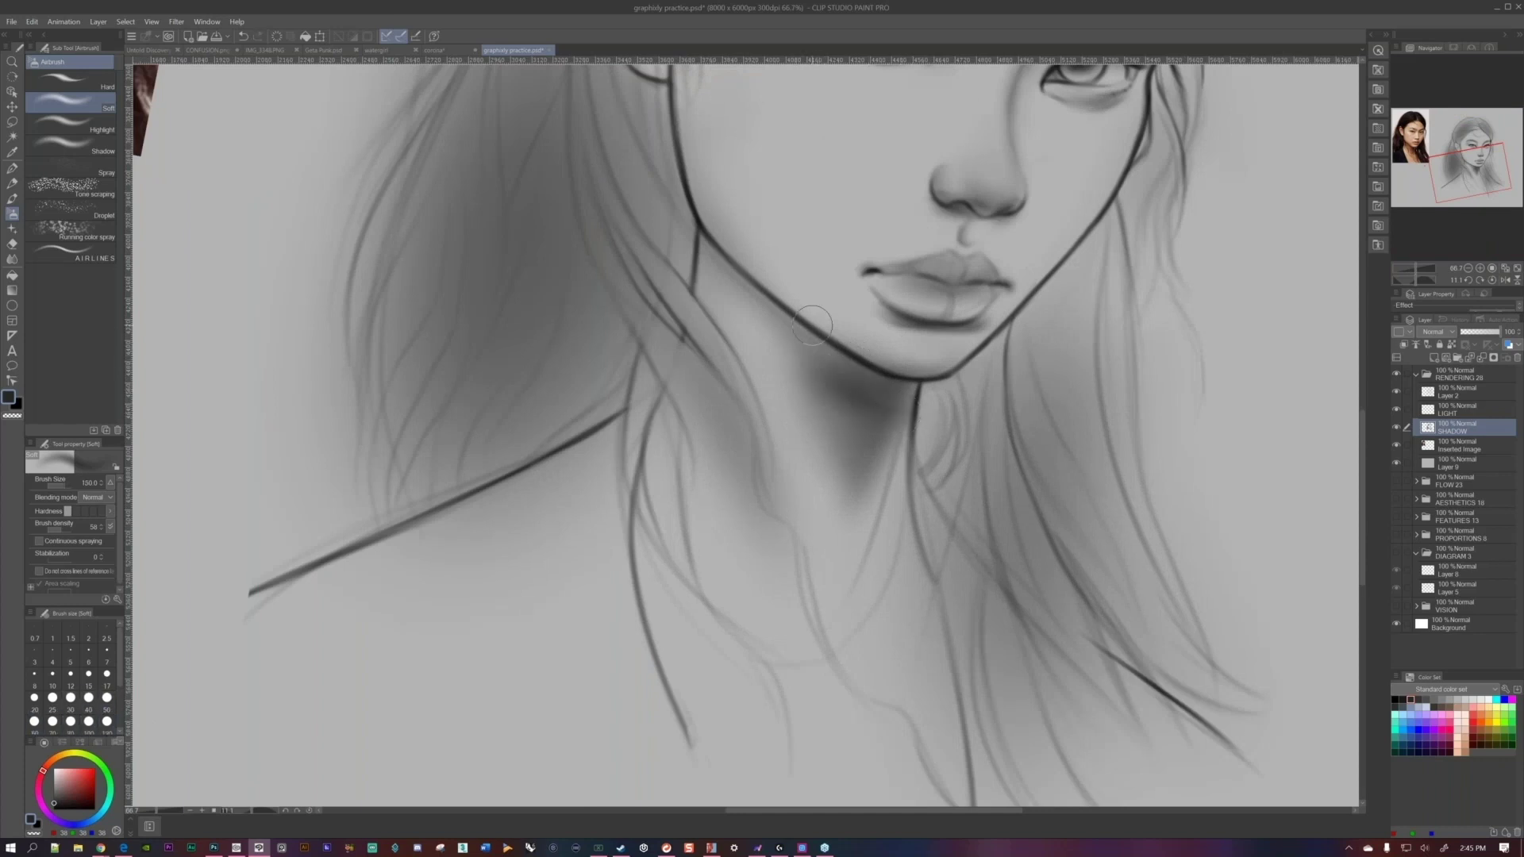
# Extend soft shading down the neck toward the collarbone with the Soft airbrush at size 200.
pyautogui.scroll(-5, 459, 278)
pyautogui.scroll(4, 901, 380)
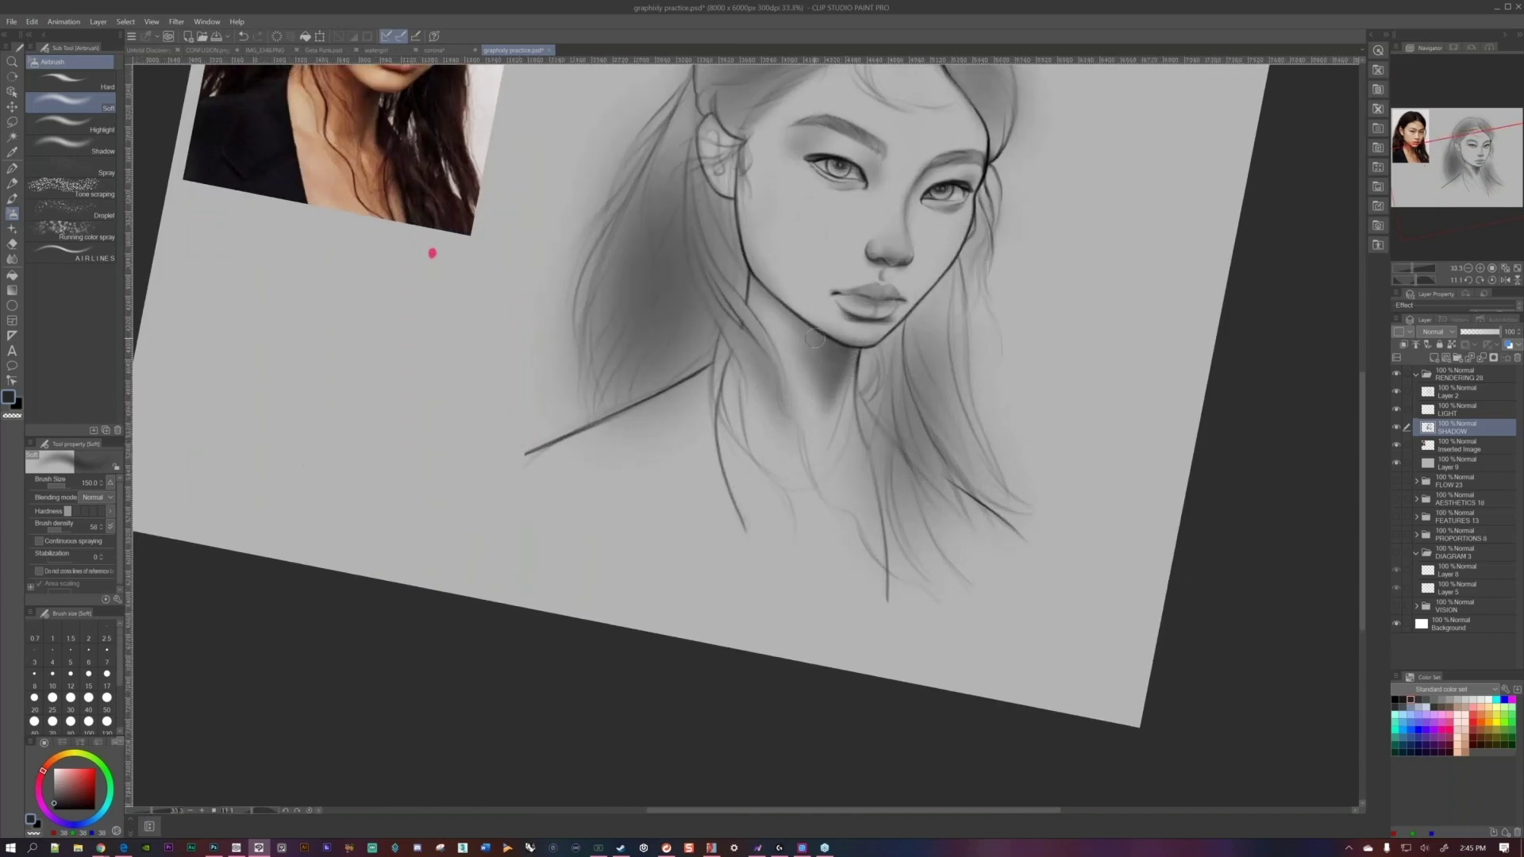
pyautogui.moveTo(846, 458); pyautogui.dragTo(901, 475)
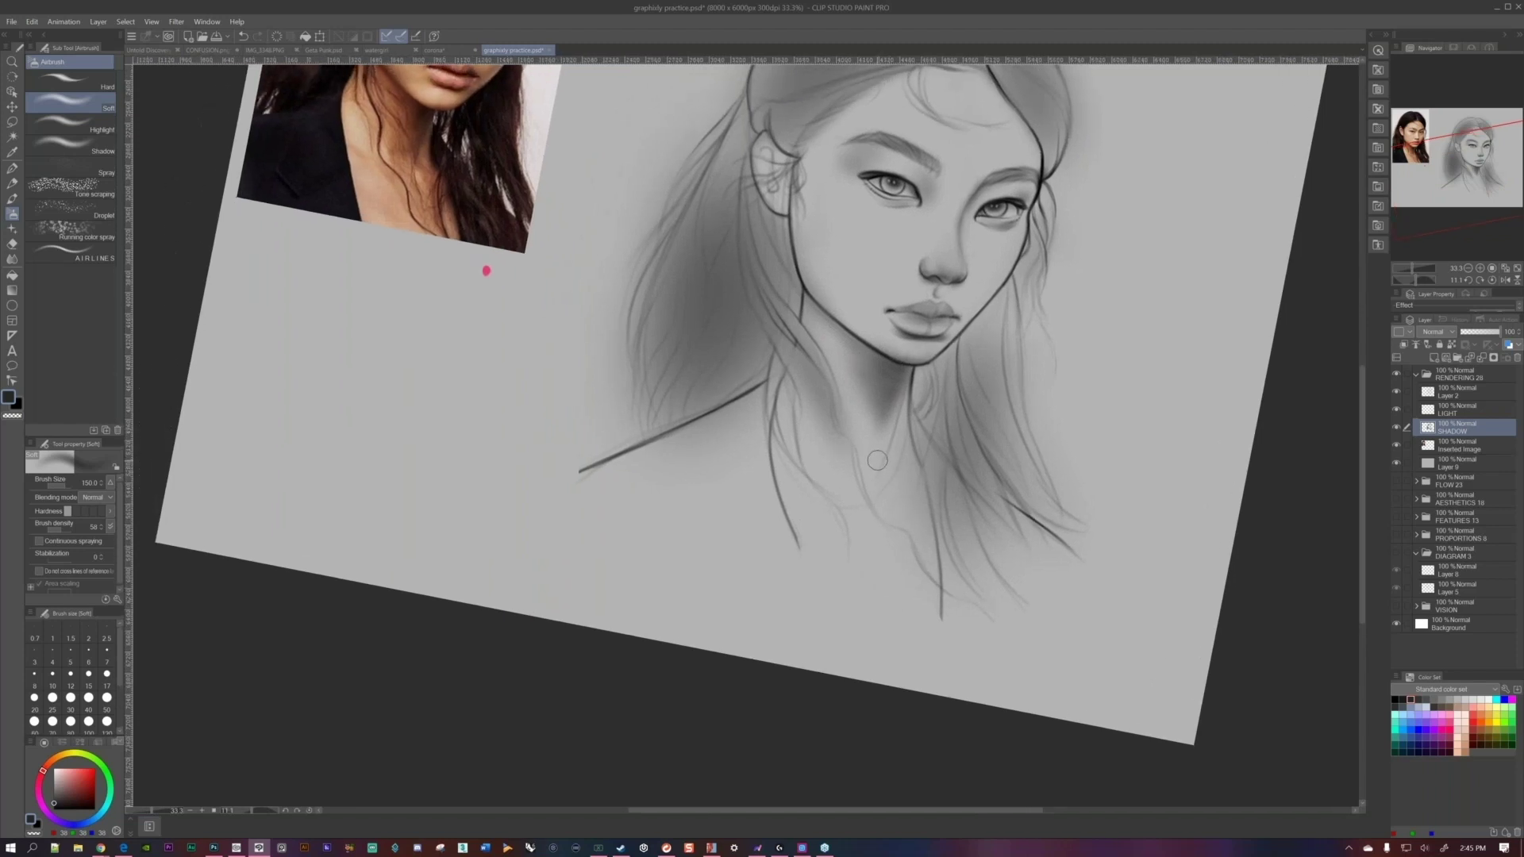
pyautogui.press(']')
pyautogui.press(']')
pyautogui.moveTo(871, 463)
pyautogui.mouseDown()
pyautogui.moveTo(847, 361)
pyautogui.moveTo(871, 450)
pyautogui.moveTo(874, 386)
pyautogui.moveTo(833, 335)
pyautogui.moveTo(778, 306)
pyautogui.mouseUp()
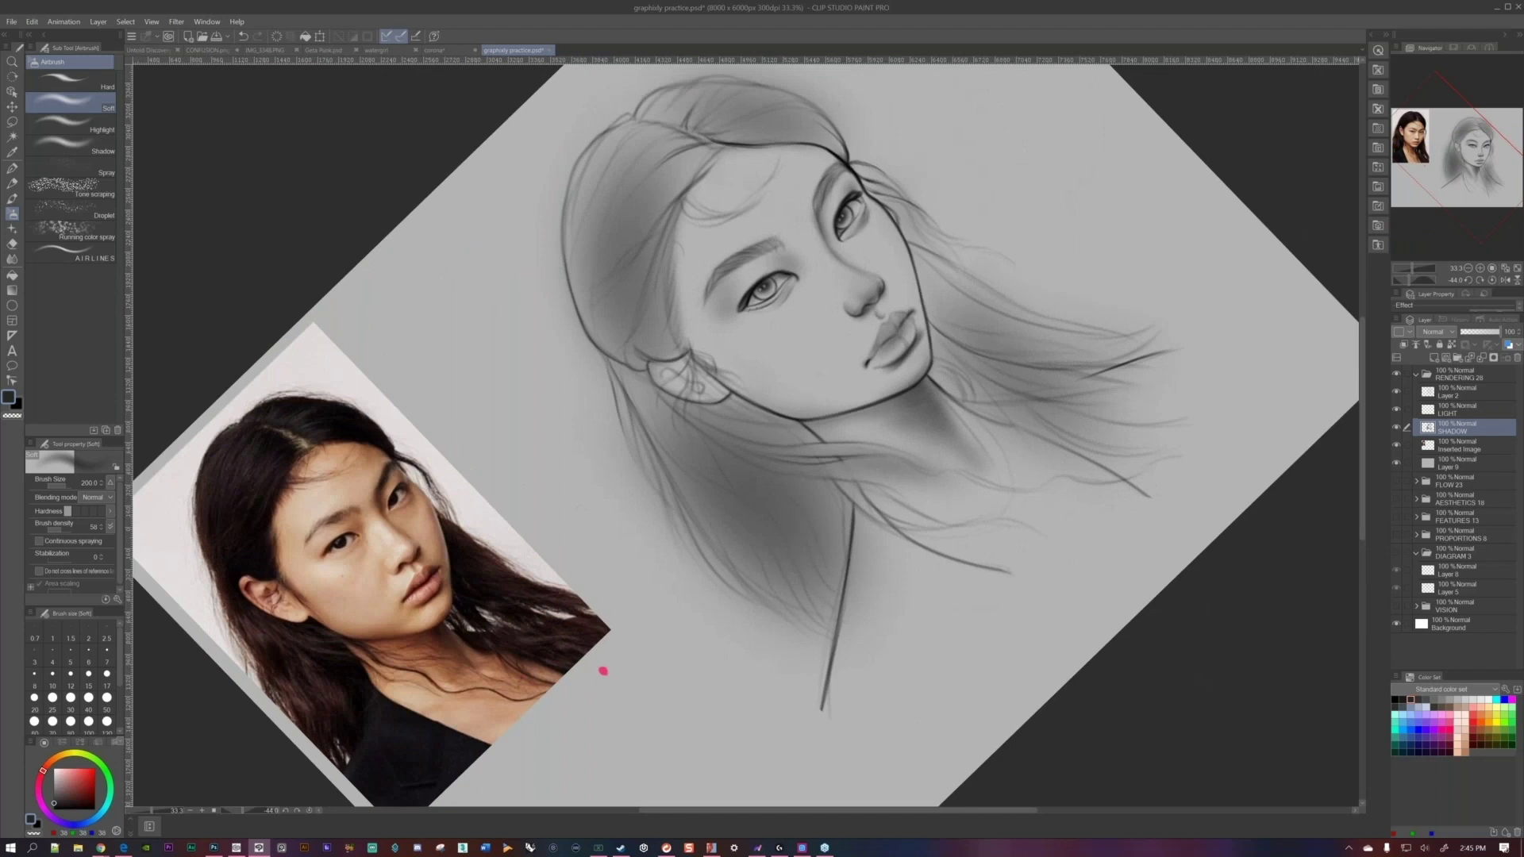
# Shade the hair above the ear and the strands beside the far cheek with the Soft airbrush at size 200.
pyautogui.scroll(-2, 839, 363)
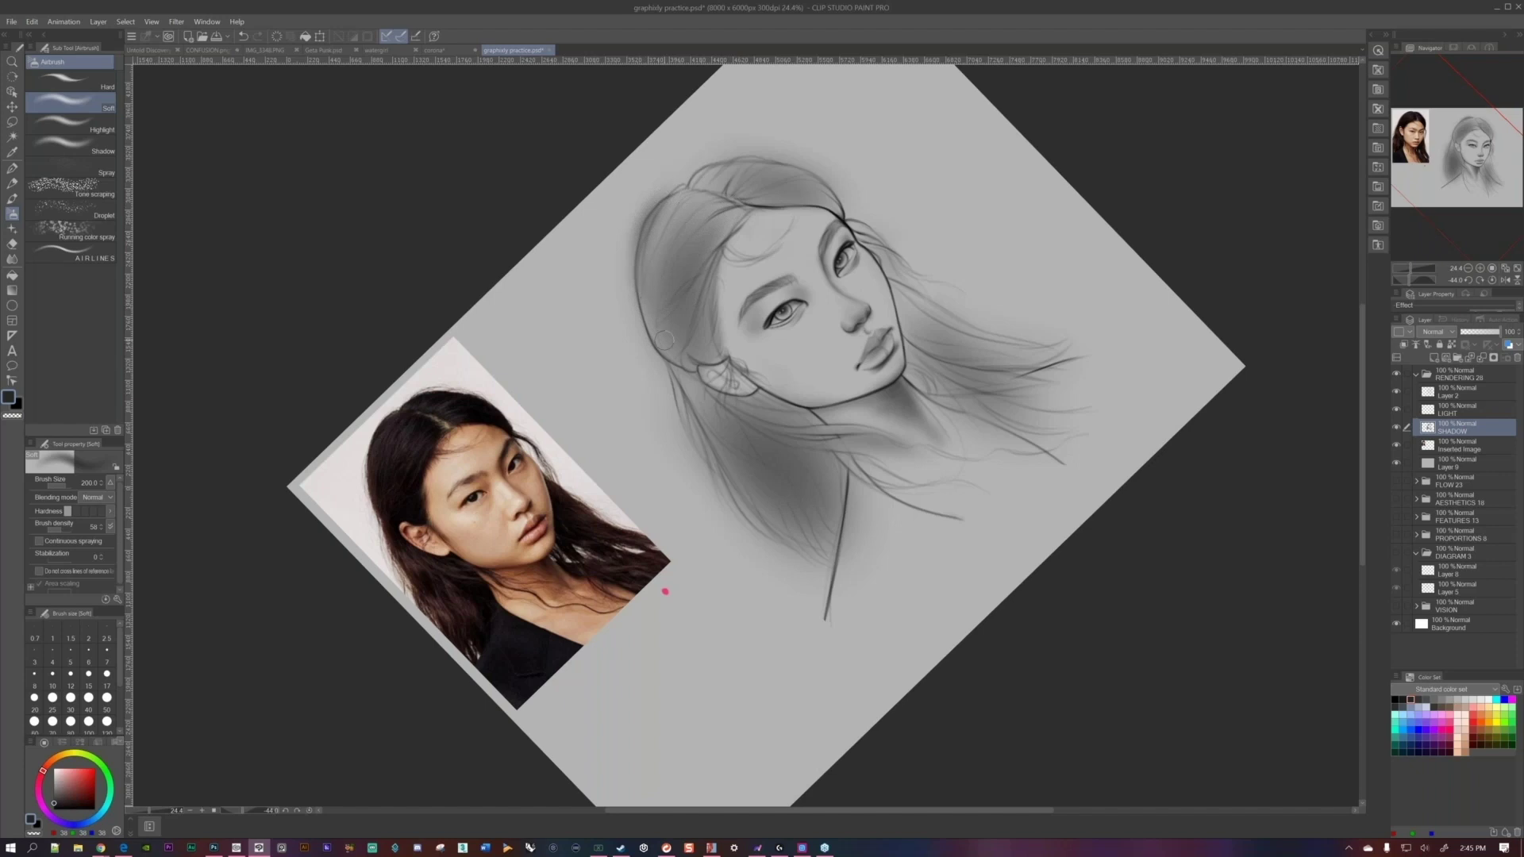
pyautogui.moveTo(712, 311)
pyautogui.mouseDown()
pyautogui.moveTo(711, 365)
pyautogui.moveTo(723, 337)
pyautogui.mouseUp()
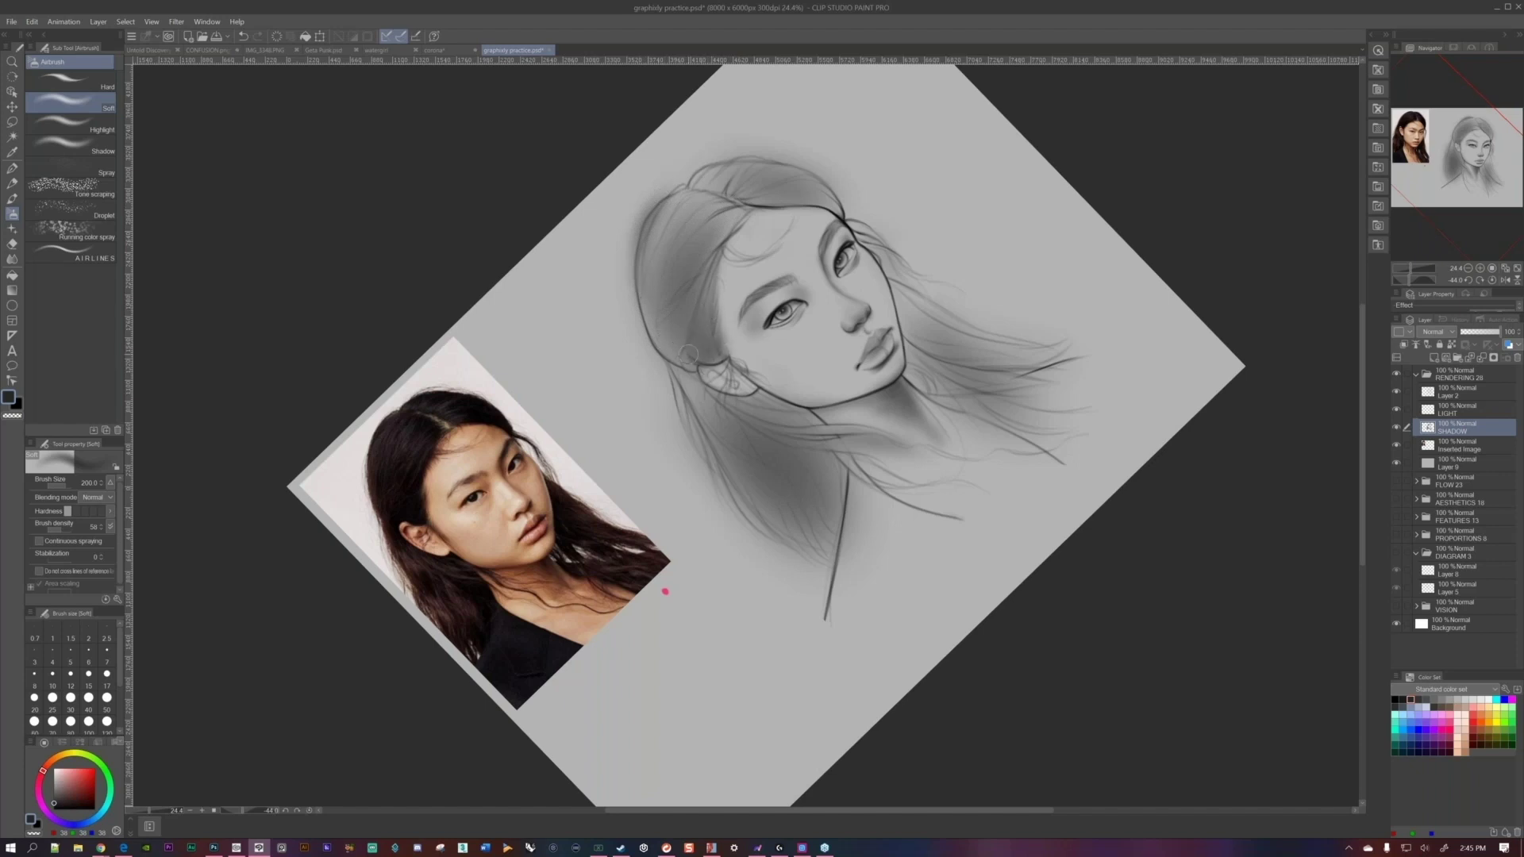
pyautogui.moveTo(699, 360)
pyautogui.mouseDown()
pyautogui.moveTo(716, 254)
pyautogui.moveTo(698, 327)
pyautogui.moveTo(707, 283)
pyautogui.mouseUp()
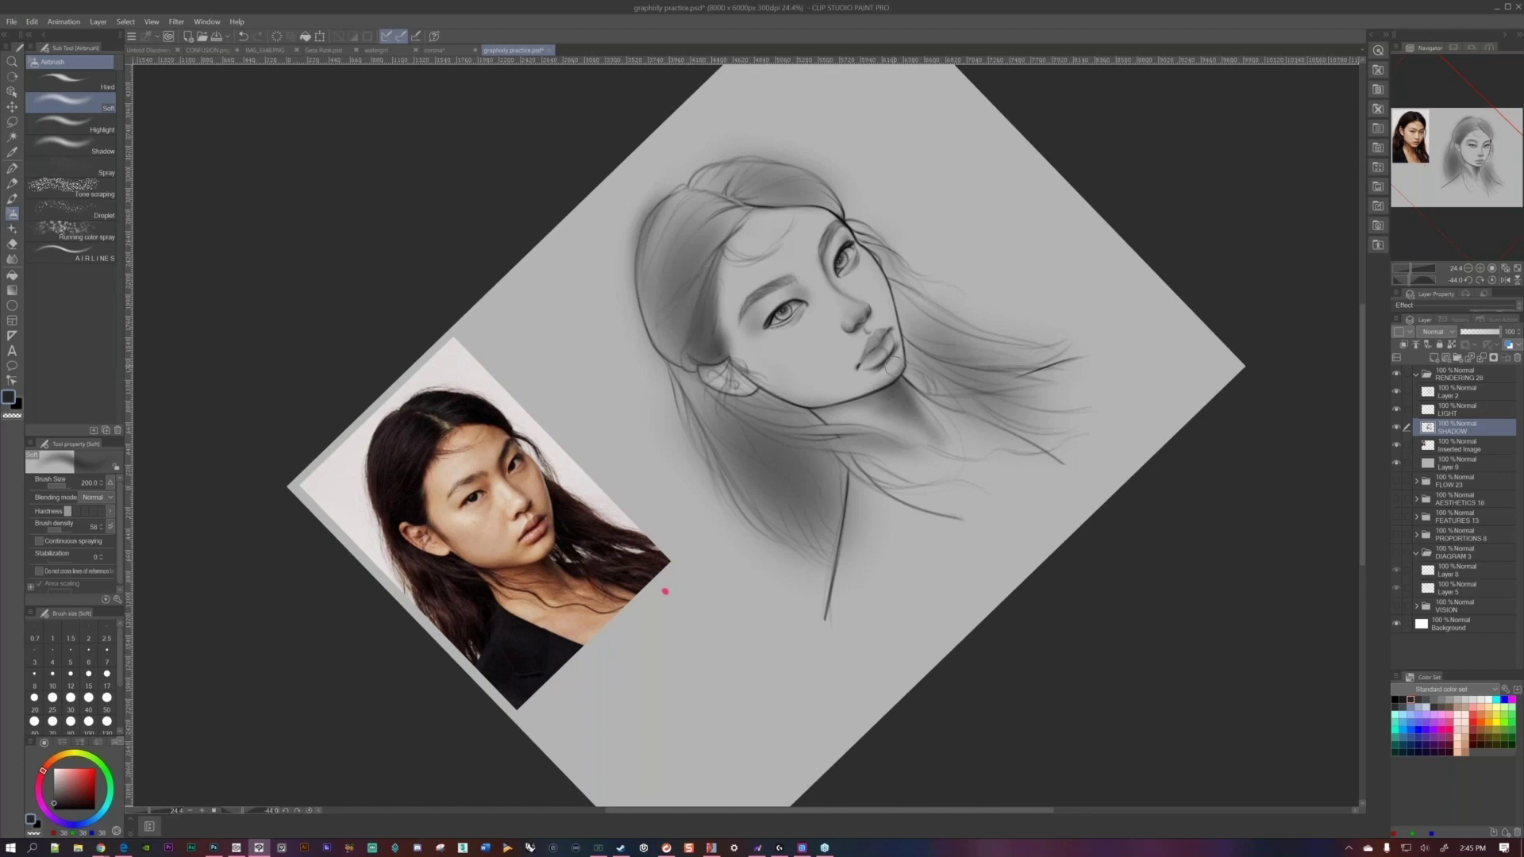
pyautogui.moveTo(900, 301); pyautogui.dragTo(906, 355)
pyautogui.moveTo(916, 298); pyautogui.dragTo(944, 396)
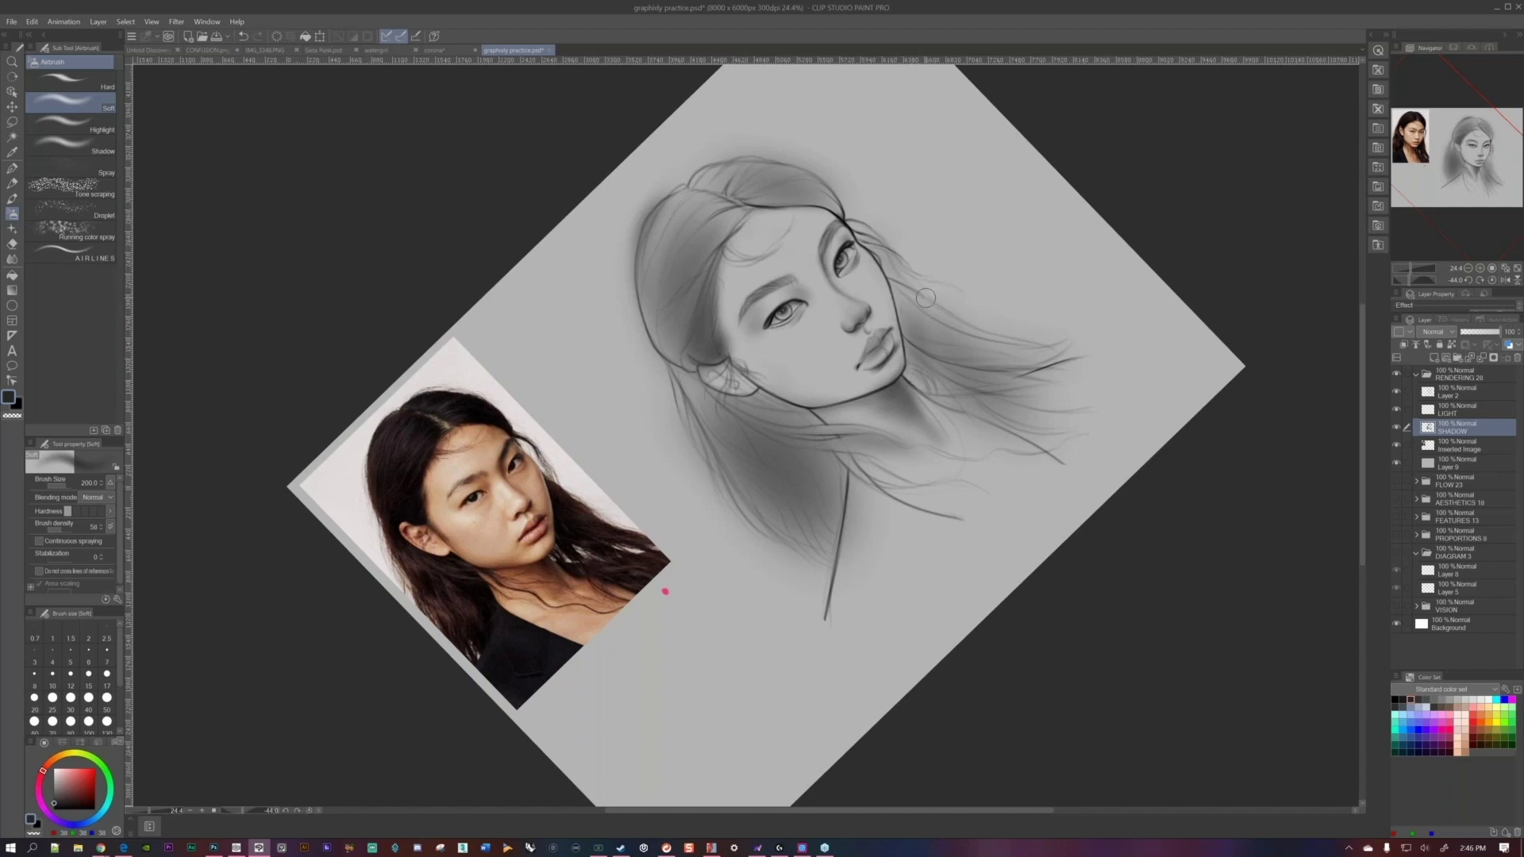
pyautogui.moveTo(897, 304); pyautogui.dragTo(915, 368)
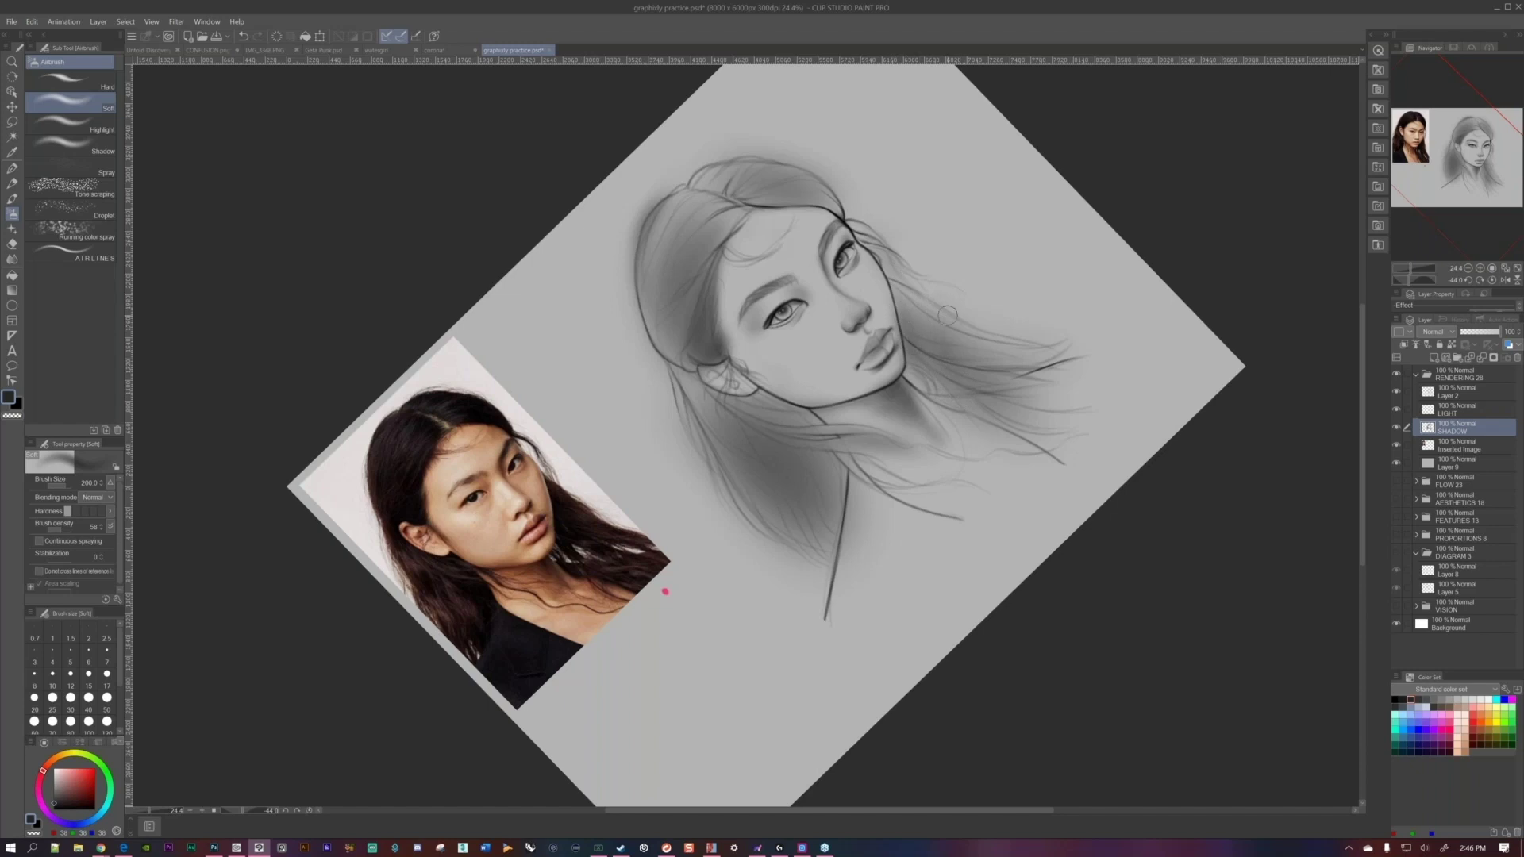
# Try heavy dark shading across the near cheek with the Soft airbrush at size 300, and undo it.
pyautogui.hotkey('ctrl', '@')
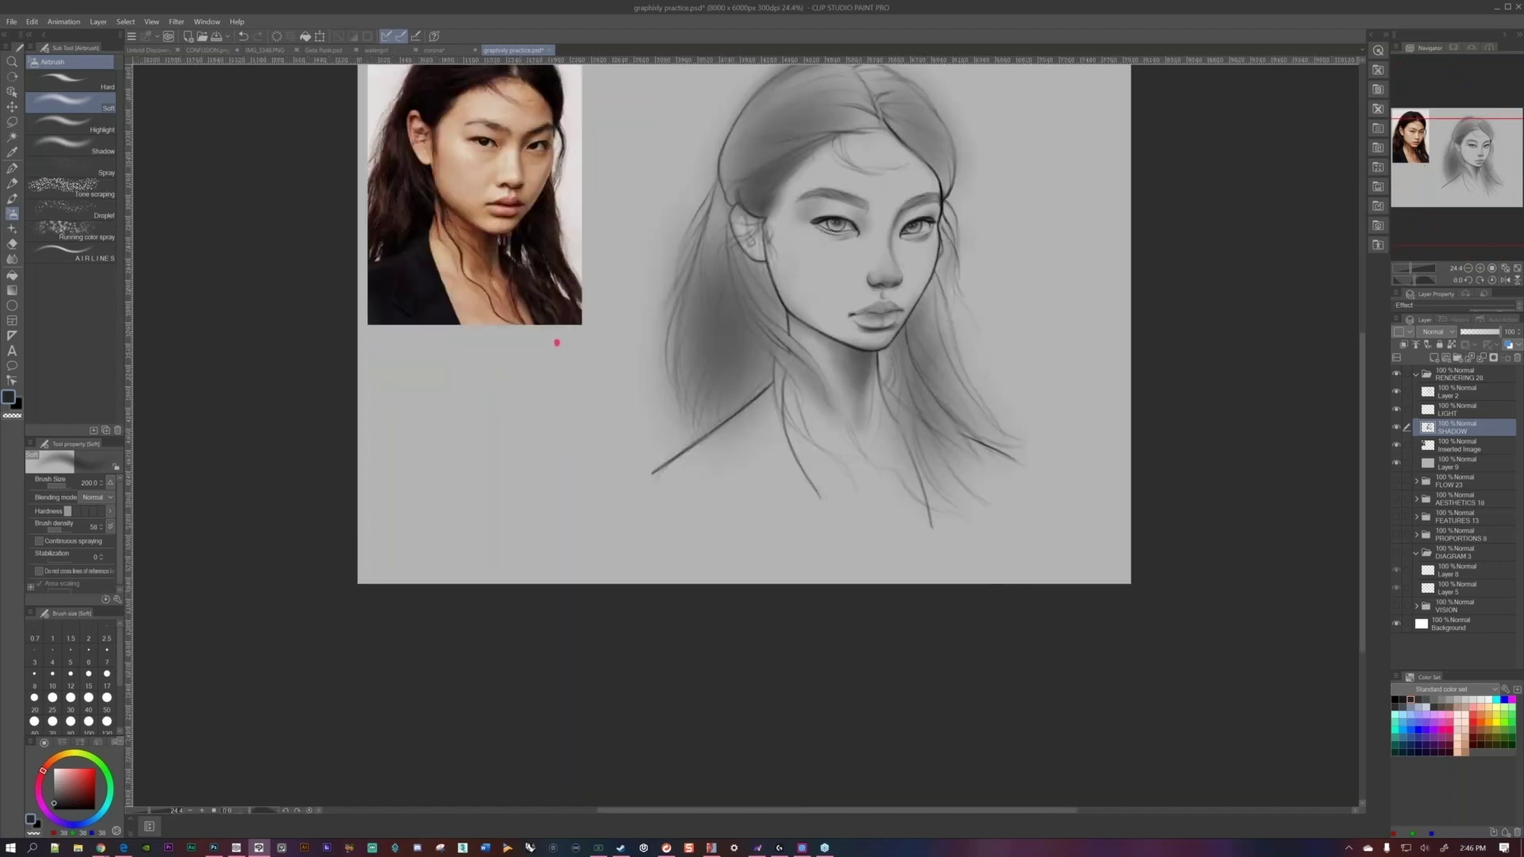
pyautogui.moveTo(556, 342); pyautogui.dragTo(559, 450)
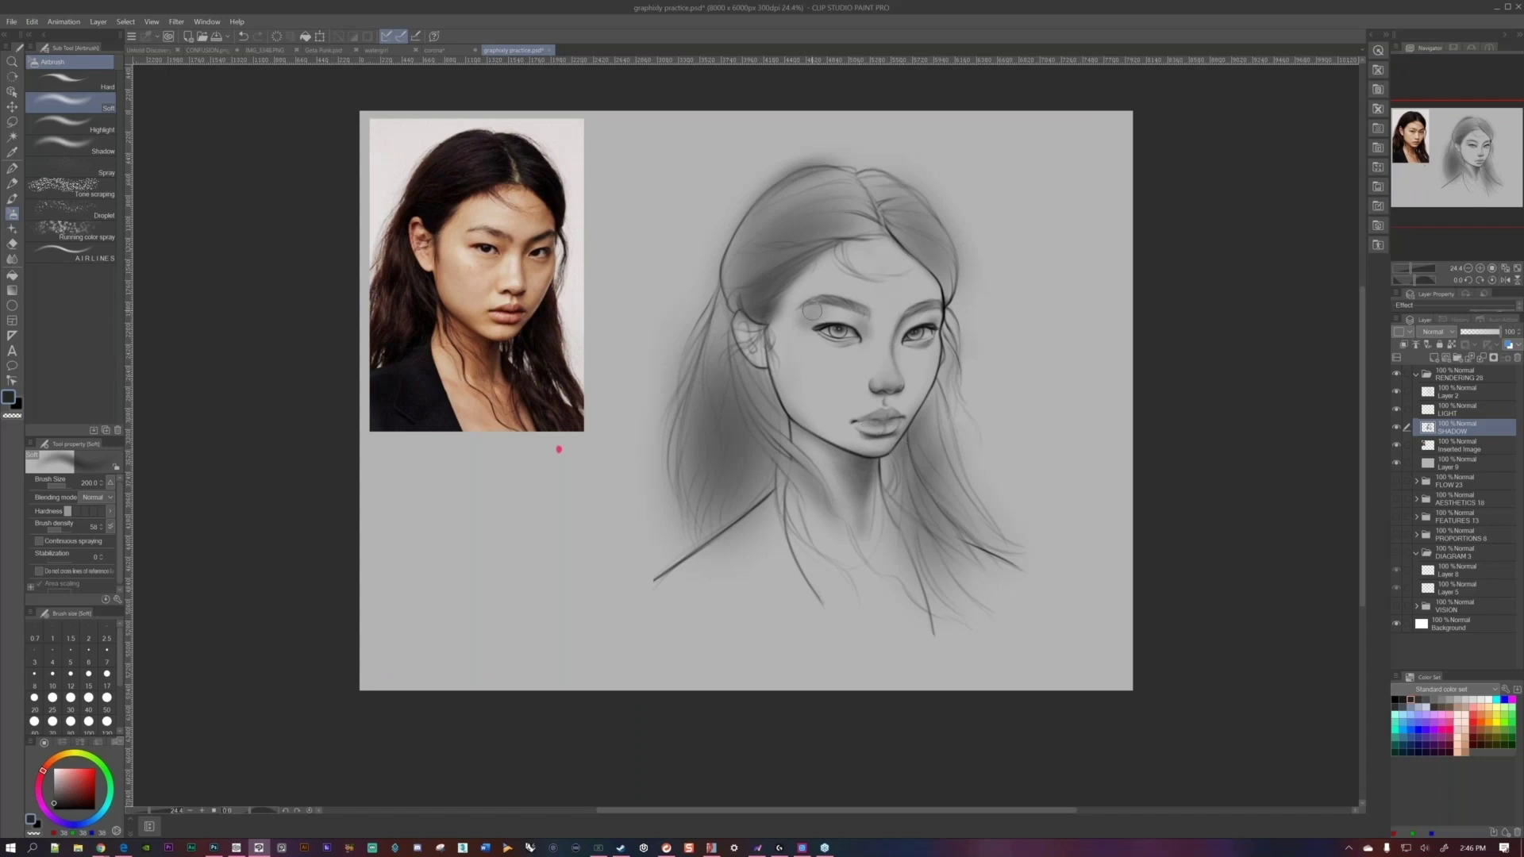
pyautogui.press(']')
pyautogui.press(']')
pyautogui.moveTo(768, 368); pyautogui.dragTo(871, 436)
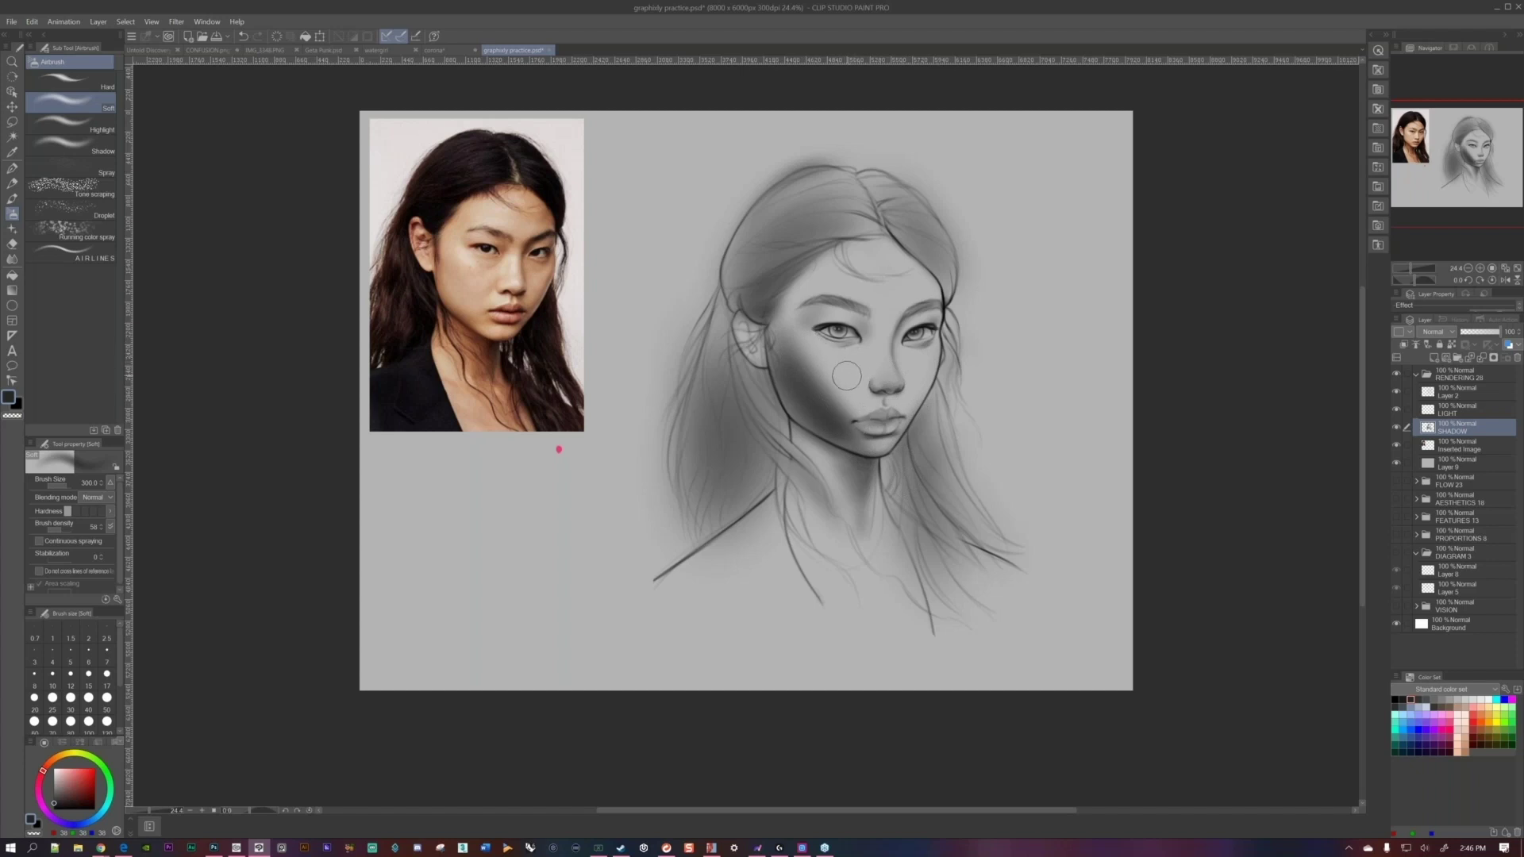
pyautogui.moveTo(806, 383)
pyautogui.mouseDown()
pyautogui.moveTo(851, 374)
pyautogui.moveTo(848, 361)
pyautogui.mouseUp()
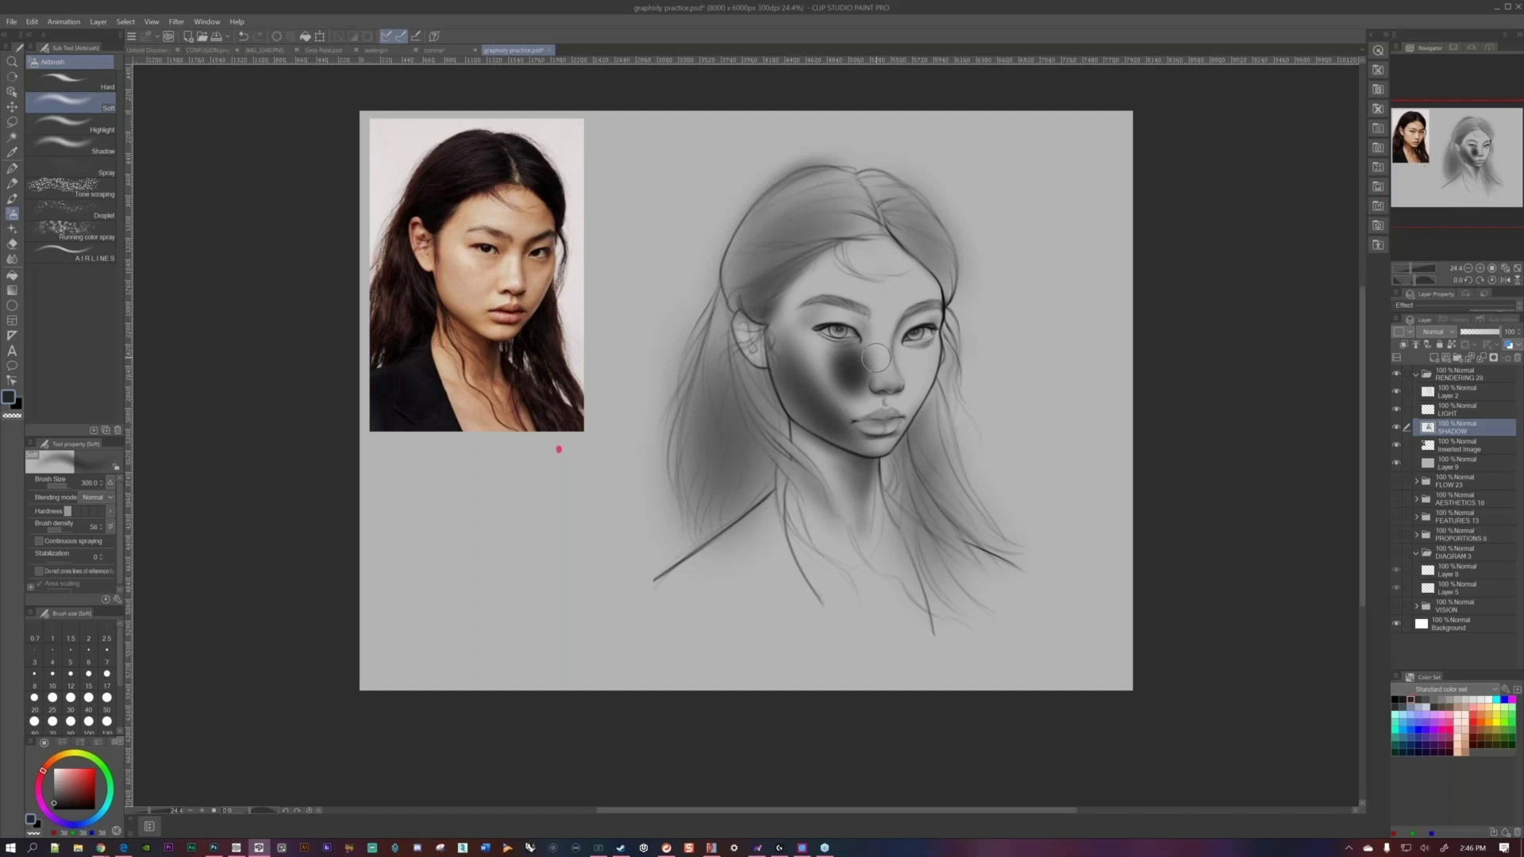
pyautogui.scroll(5, 877, 358)
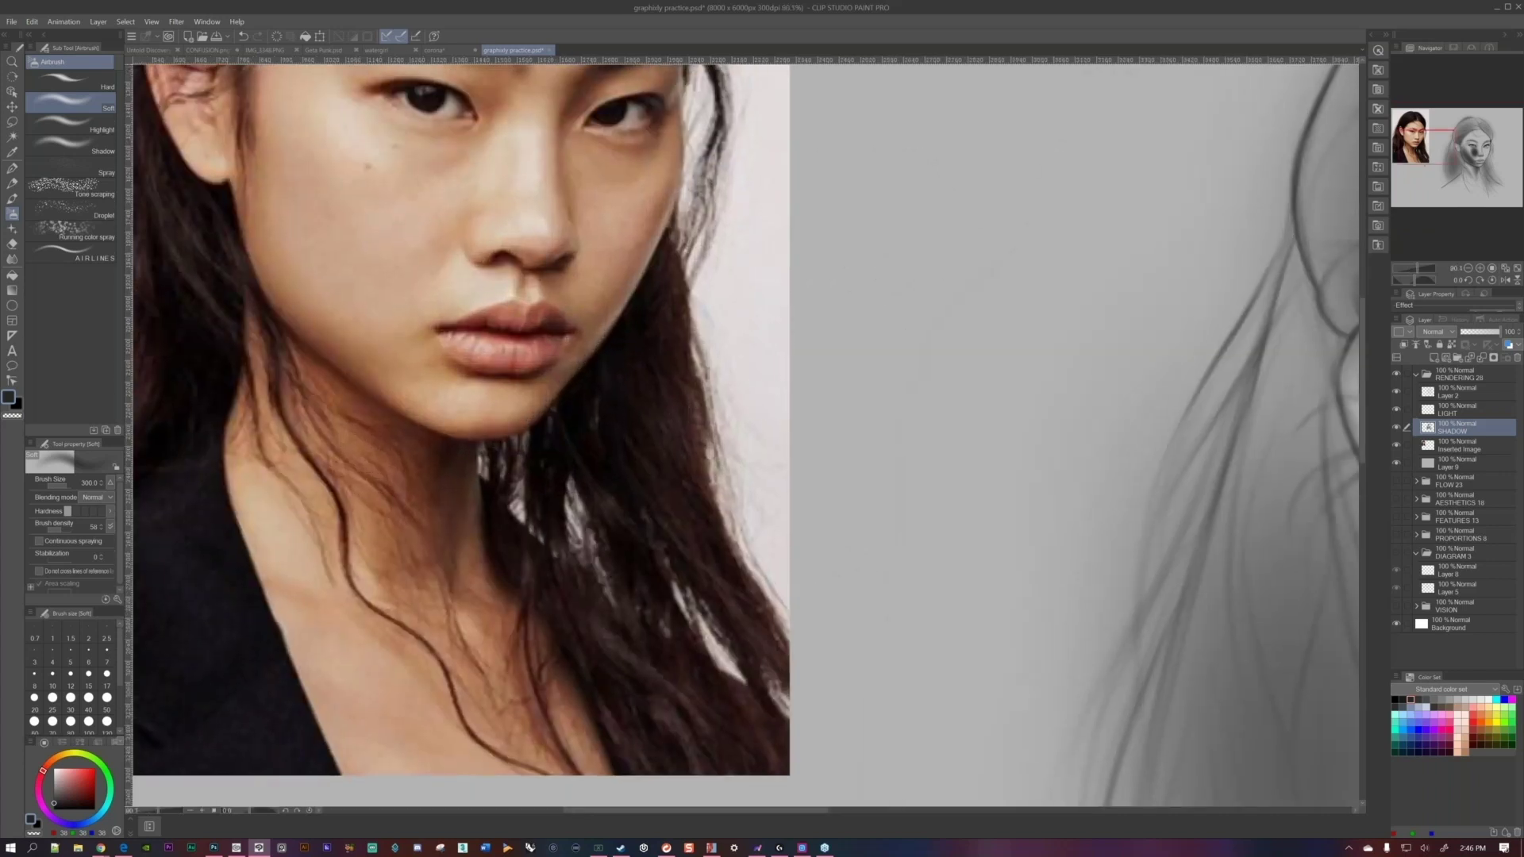
pyautogui.scroll(-5, 640, 698)
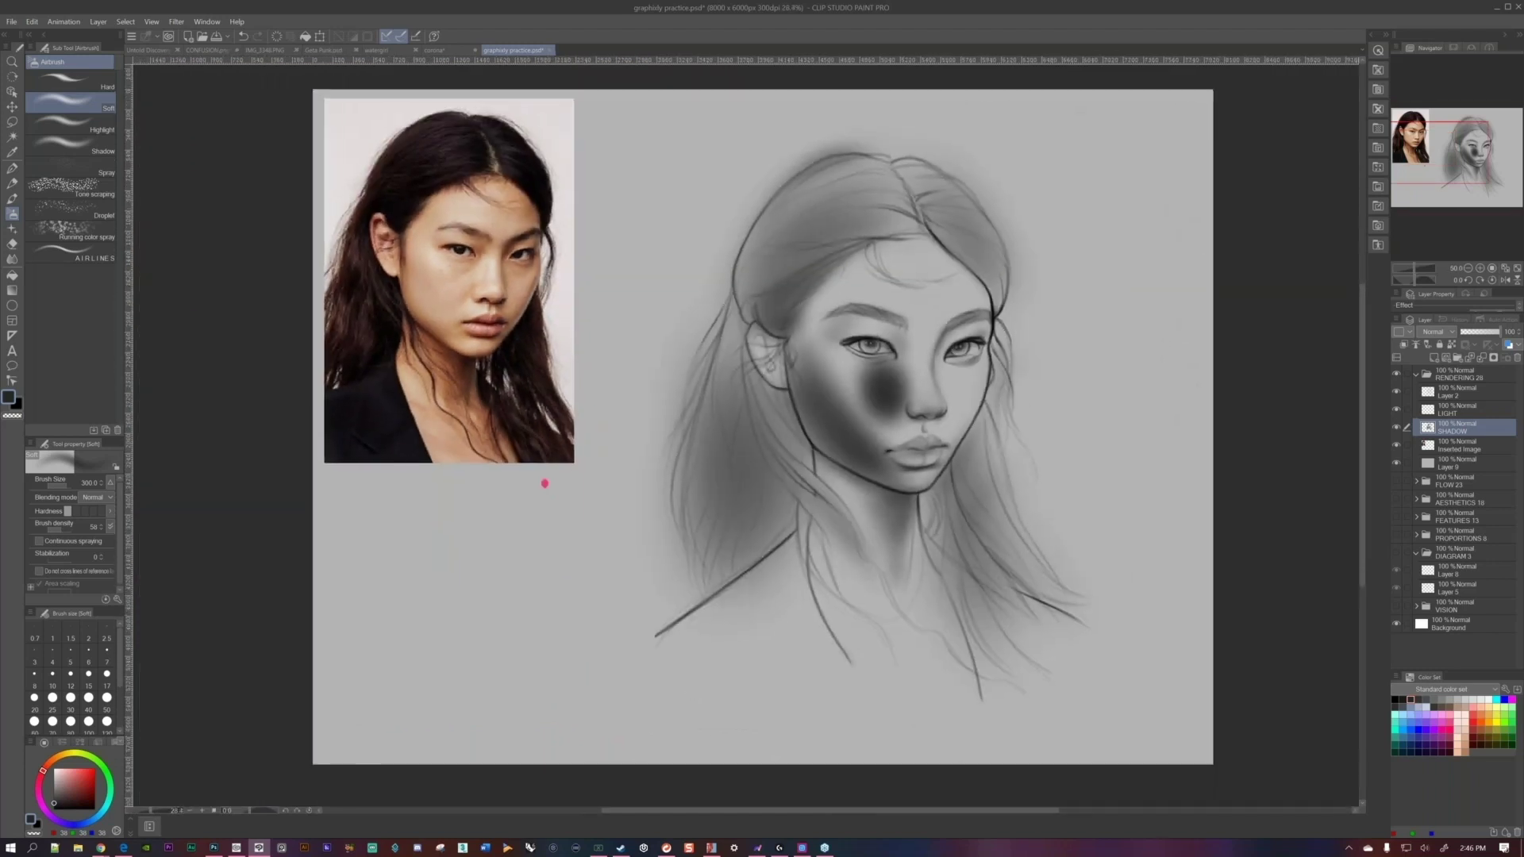
pyautogui.hotkey('ctrl', 'z')
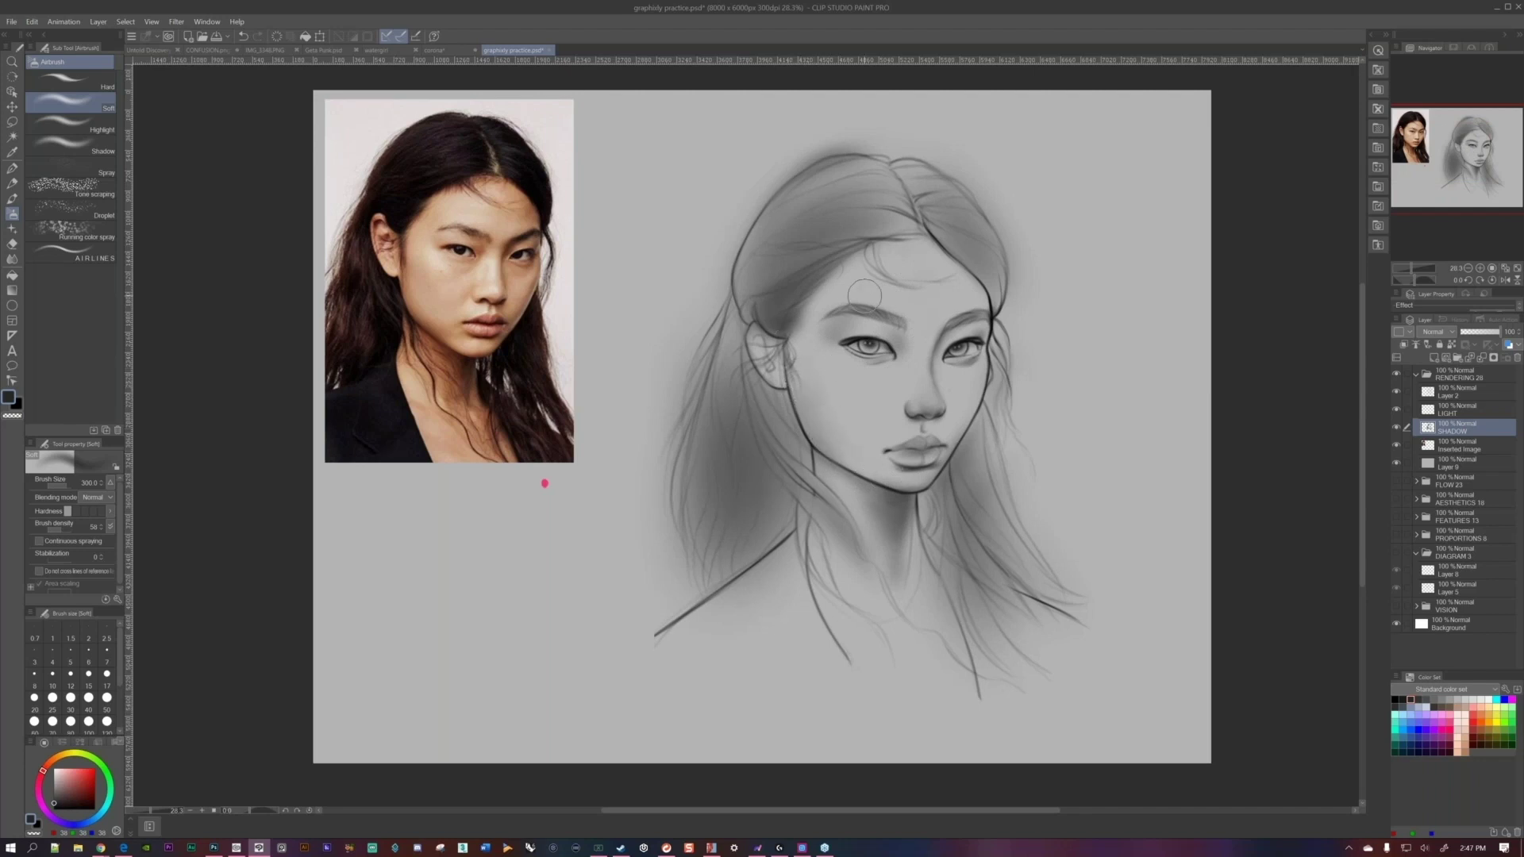
# Lightly shade the near cheek and the area under the eye, reducing the Soft airbrush to size 200.
pyautogui.press(']')
pyautogui.press(']')
pyautogui.press('[')
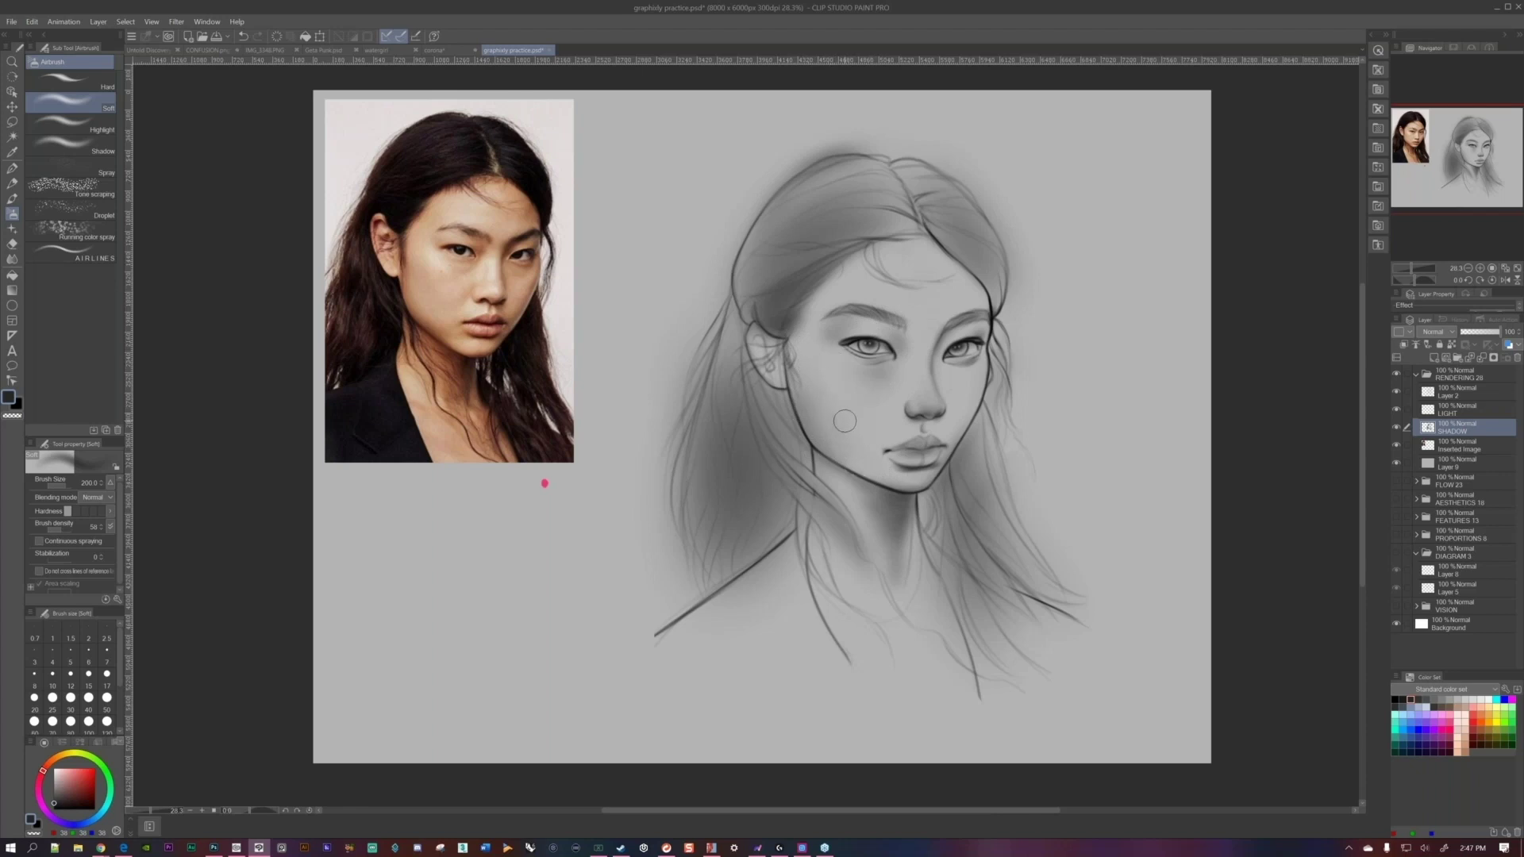
# Softly shade the far cheek along the face contour with the Soft airbrush at sizes 100 and 120.
pyautogui.press(']')
pyautogui.press(']')
pyautogui.press('[')
pyautogui.press('[')
pyautogui.press('[')
pyautogui.press('[')
pyautogui.press('[')
pyautogui.press('[')
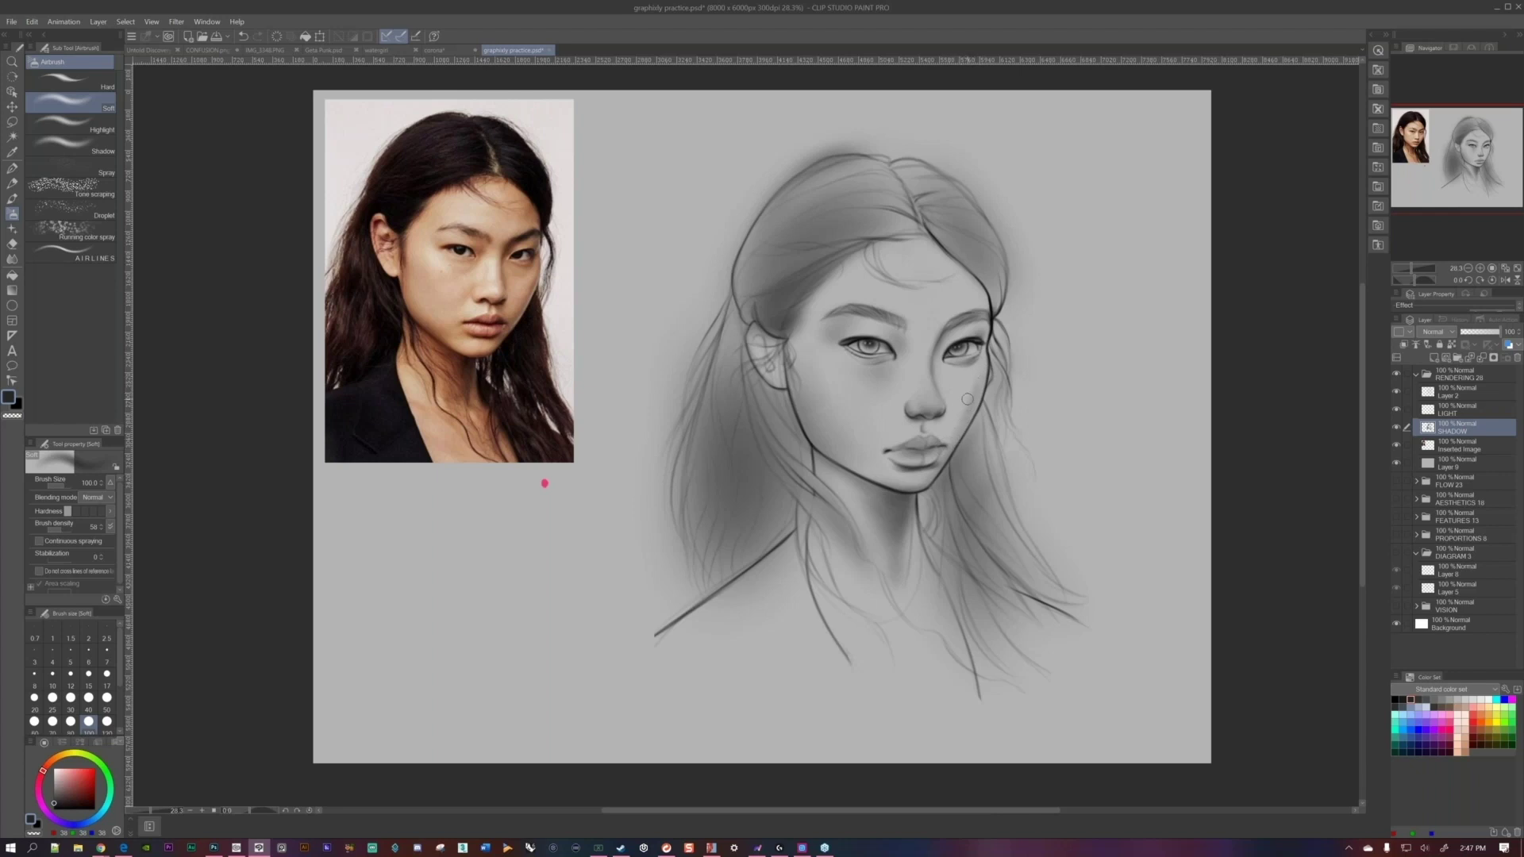
pyautogui.press(']')
pyautogui.press(']')
pyautogui.press('[')
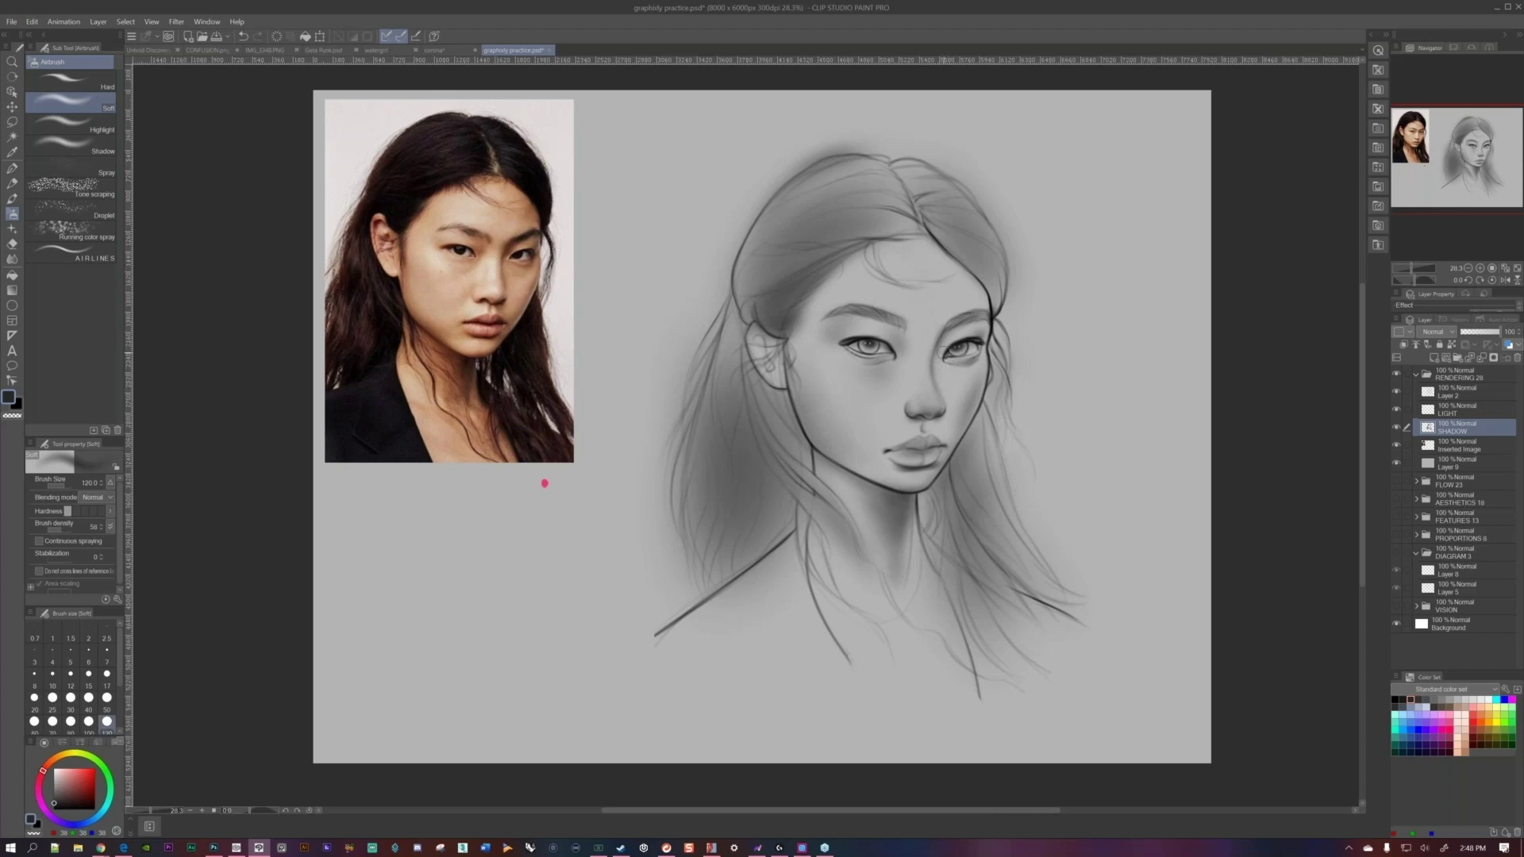
# Enlarge the Soft airbrush to size 300 for broad, soft shading.
pyautogui.press('[')
pyautogui.press(']')
pyautogui.press(']')
pyautogui.press(']')
pyautogui.press(']')
pyautogui.press(']')
pyautogui.press(']')
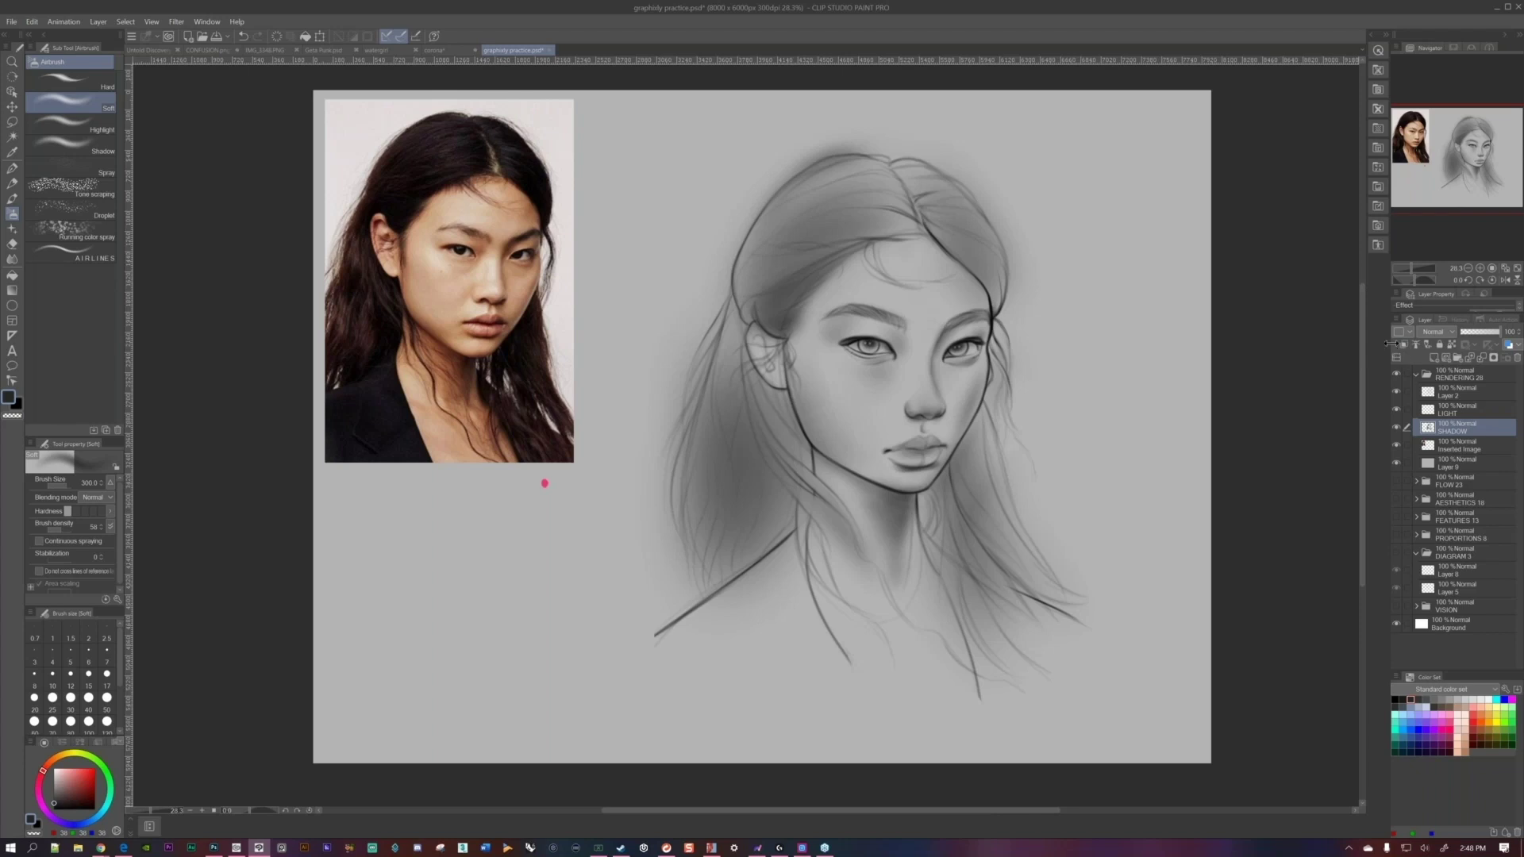
# Widen the Navigator and Layer palette column and compare the whole portrait with the reference photo.
pyautogui.moveTo(1366, 346); pyautogui.dragTo(1356, 407)
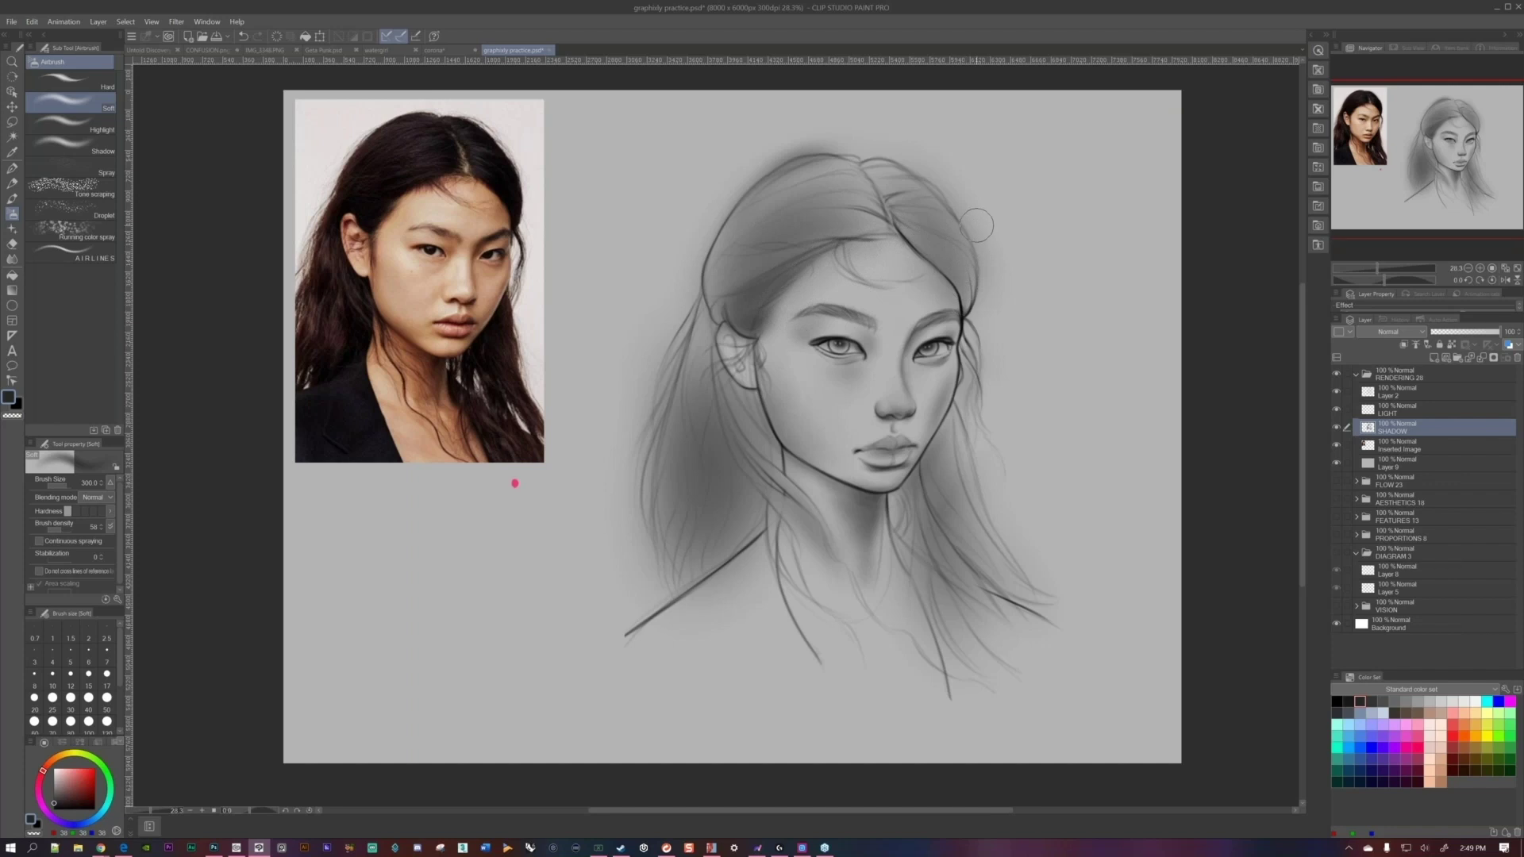
pyautogui.scroll(-4, 937, 413)
pyautogui.scroll(2, 959, 415)
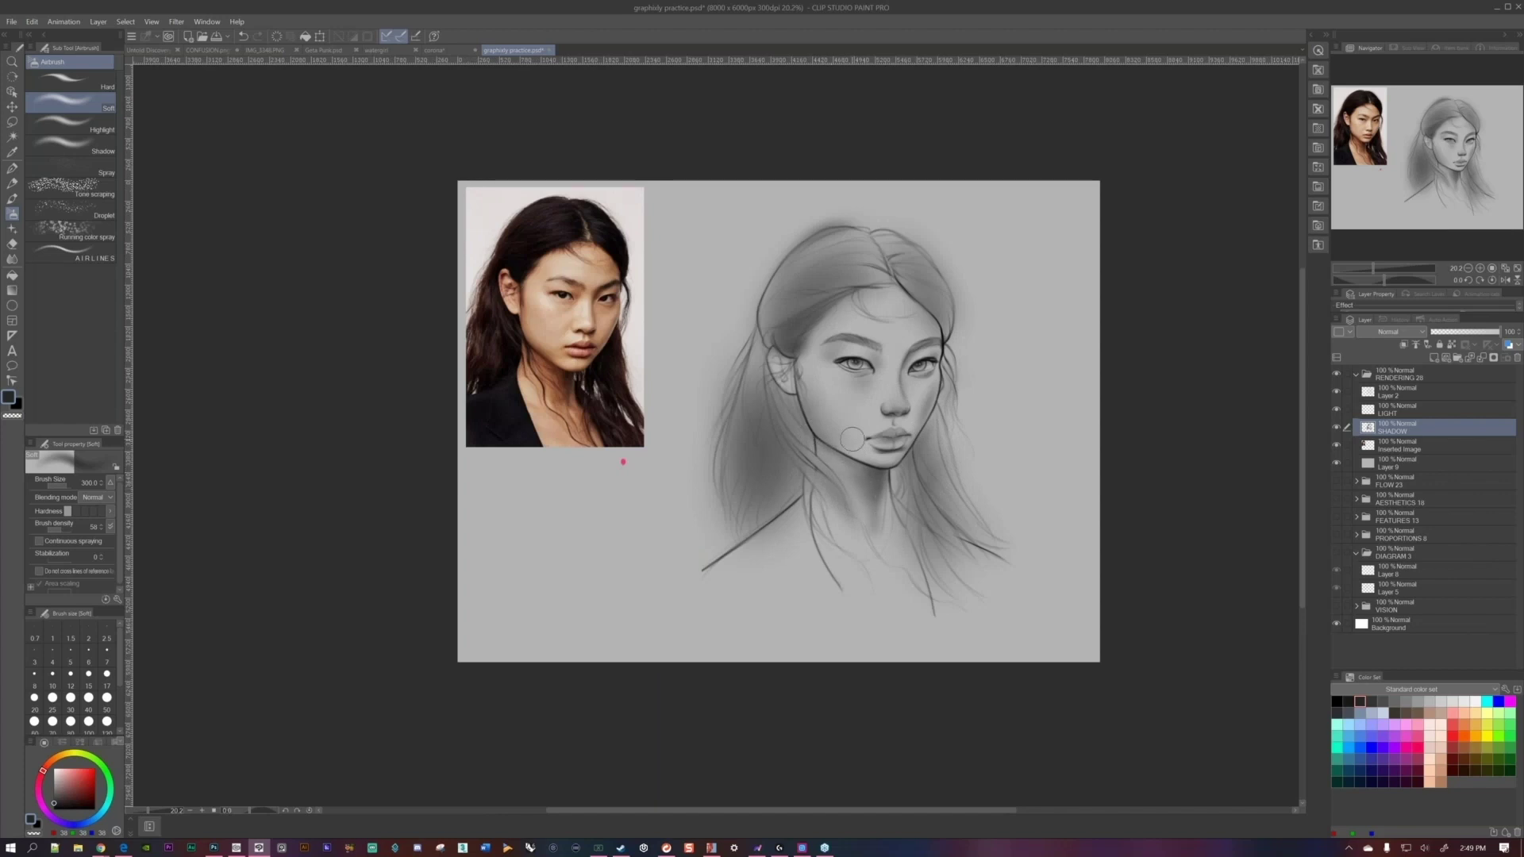
pyautogui.scroll(1, 882, 433)
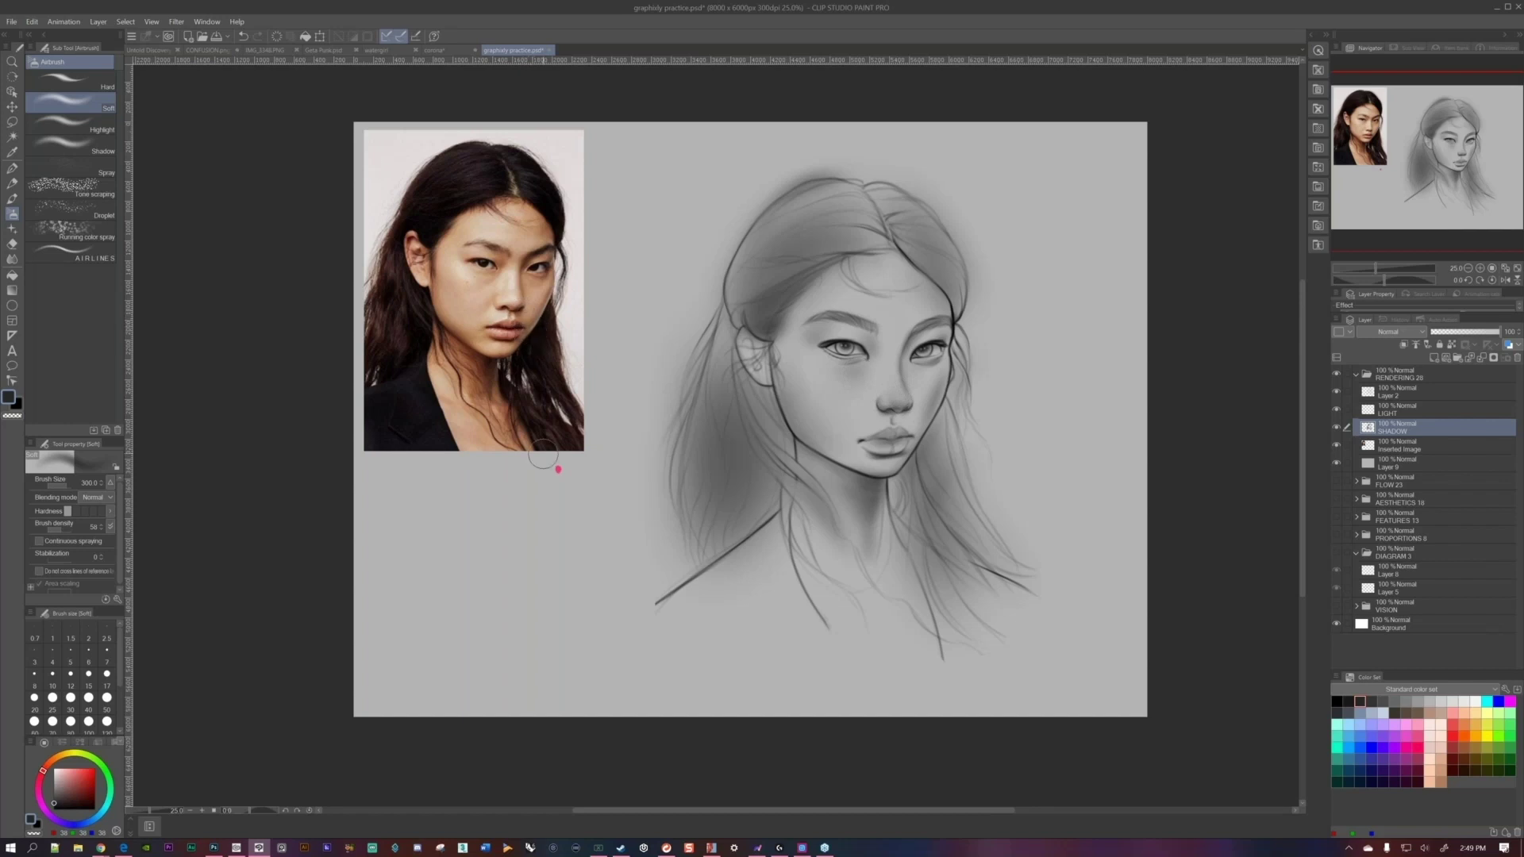
# Reduce the Soft airbrush to size 170 and gently shade the skin between the nose and upper lip.
pyautogui.press('[')
pyautogui.press('[')
pyautogui.press('[')
pyautogui.press('-')
pyautogui.press('-')
pyautogui.scroll(2, 892, 367)
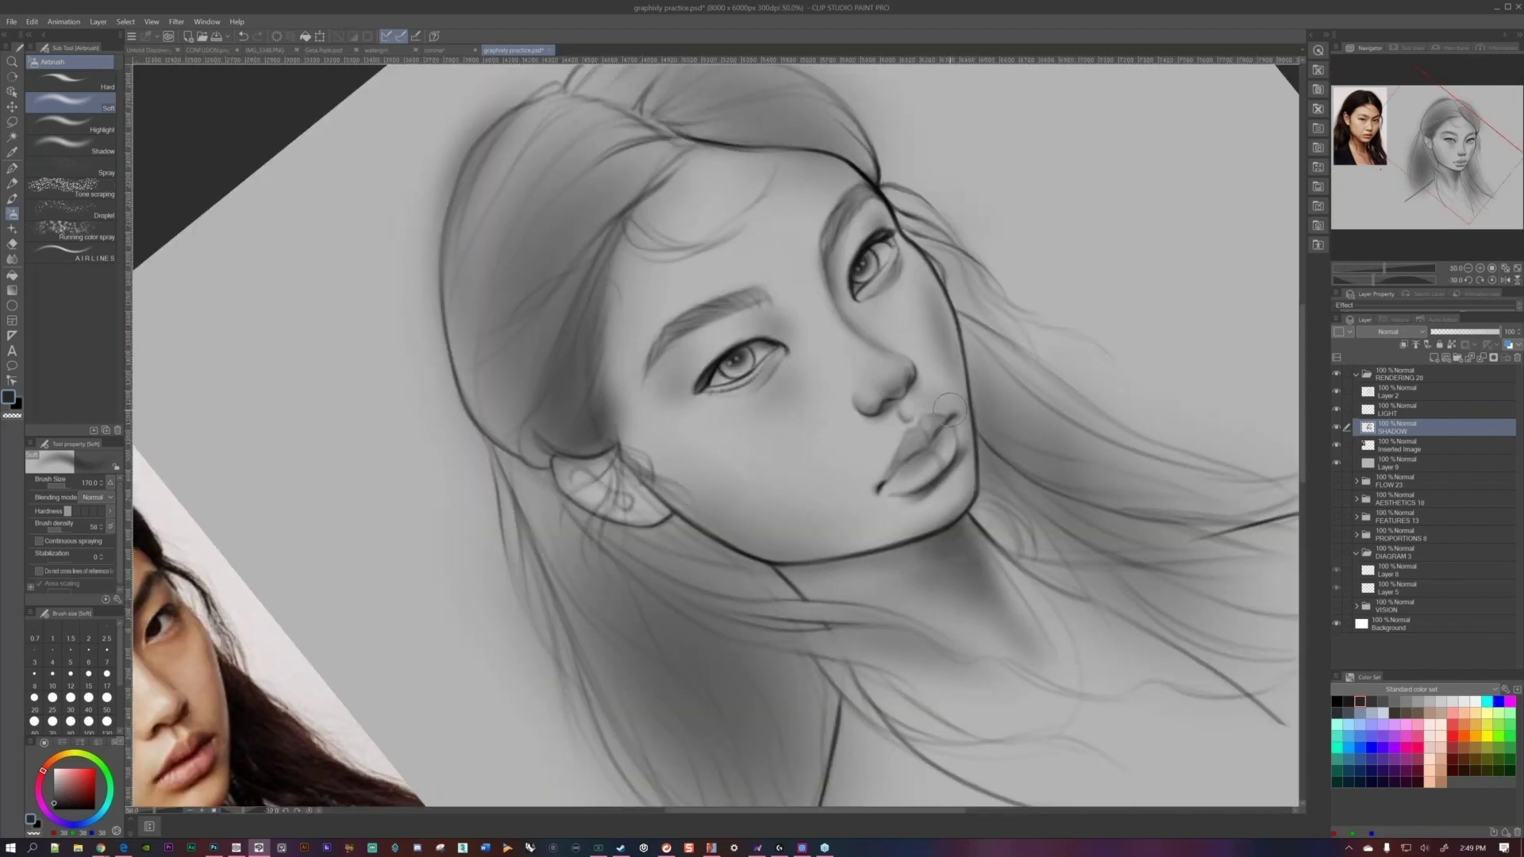
pyautogui.scroll(-3, 953, 394)
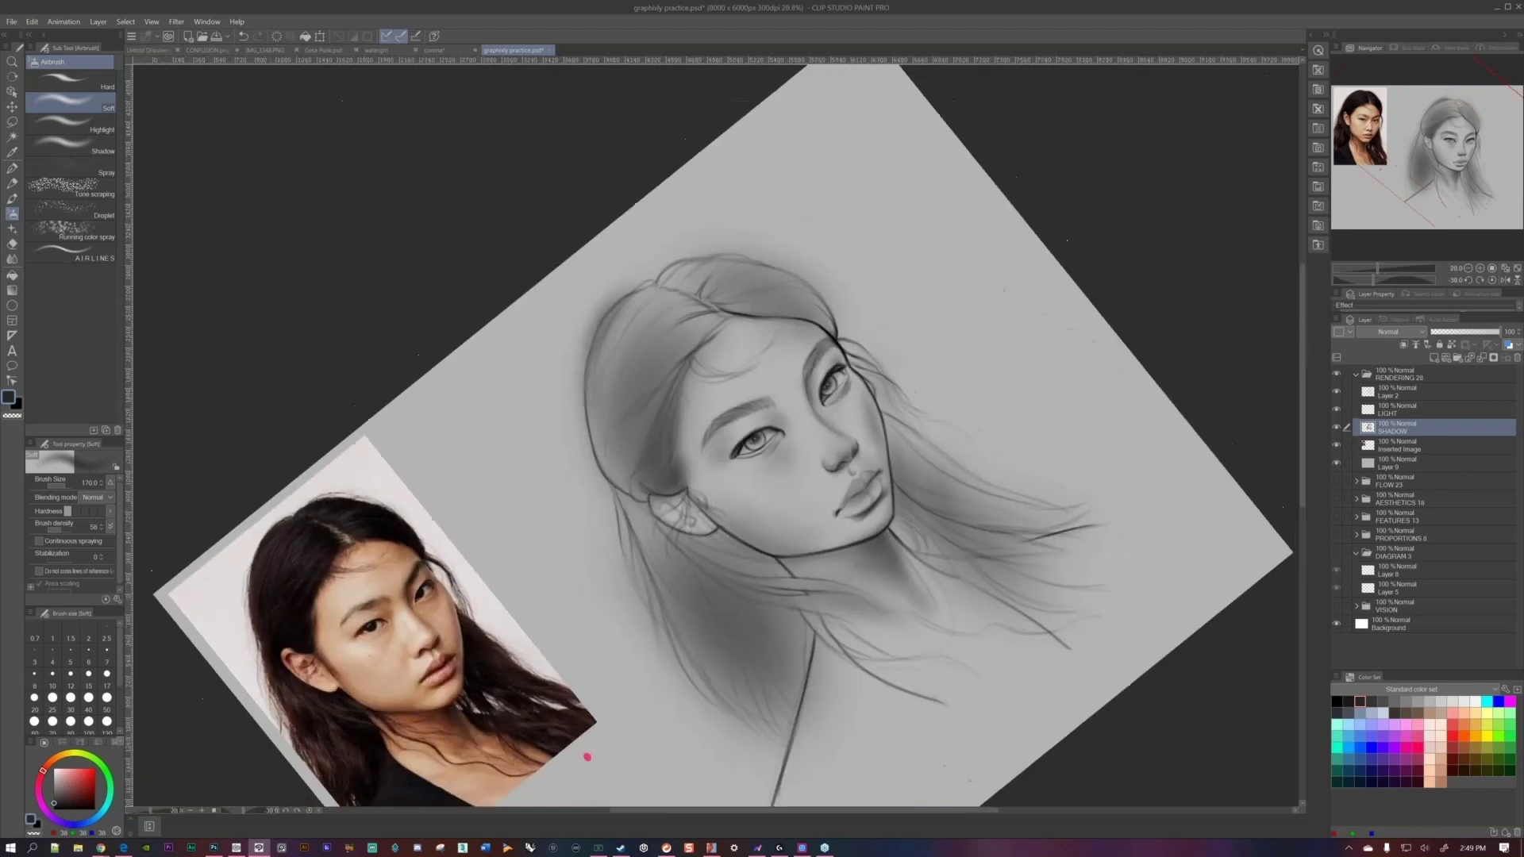
pyautogui.scroll(1, 587, 757)
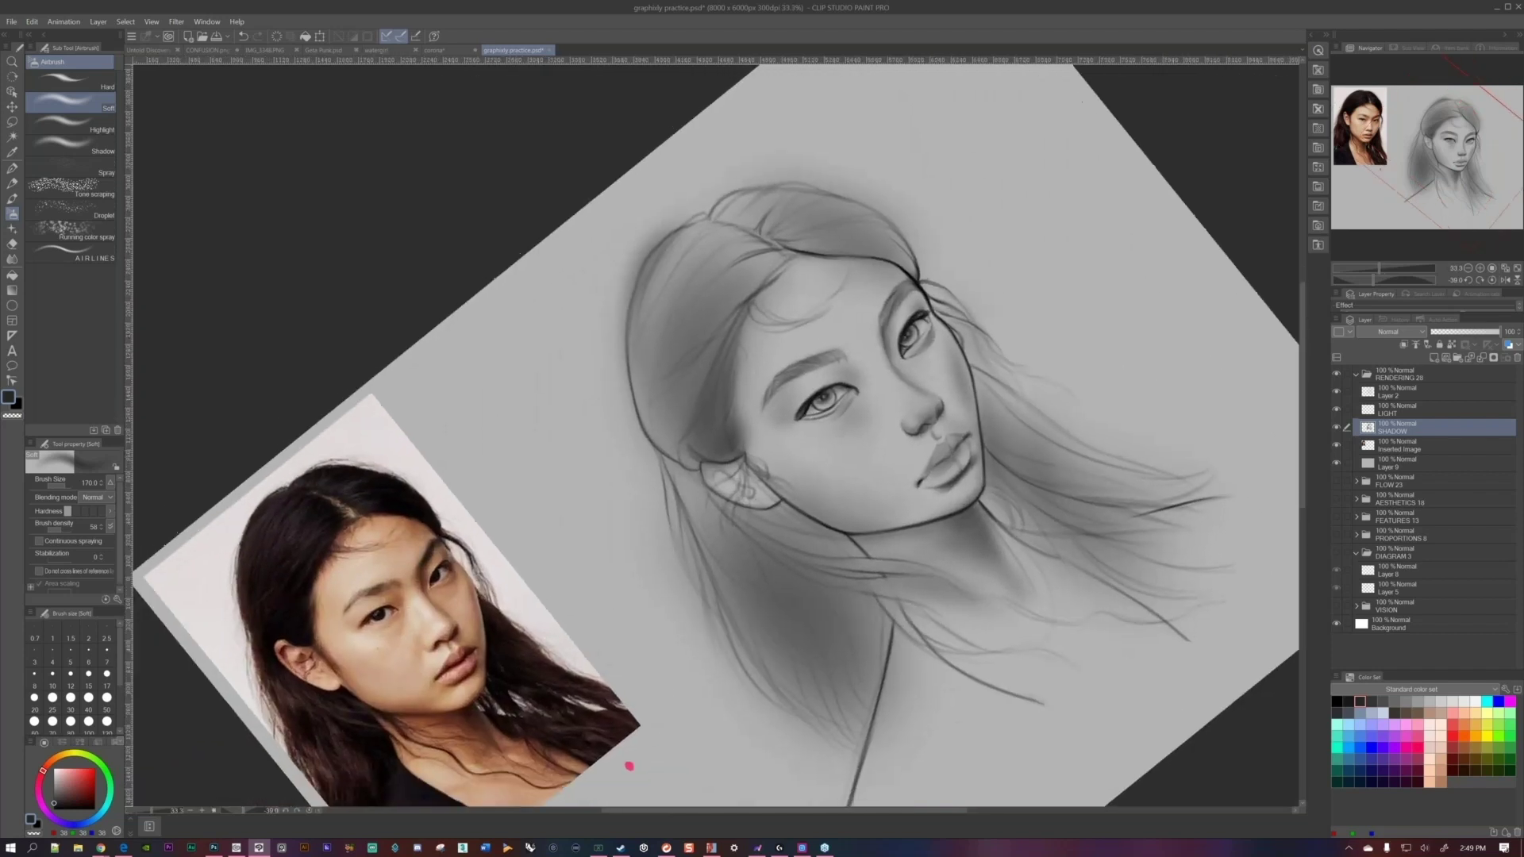
# Blend soft shadow along the near jawline and the far cheek with the Soft airbrush at size 170.
pyautogui.scroll(3, 804, 528)
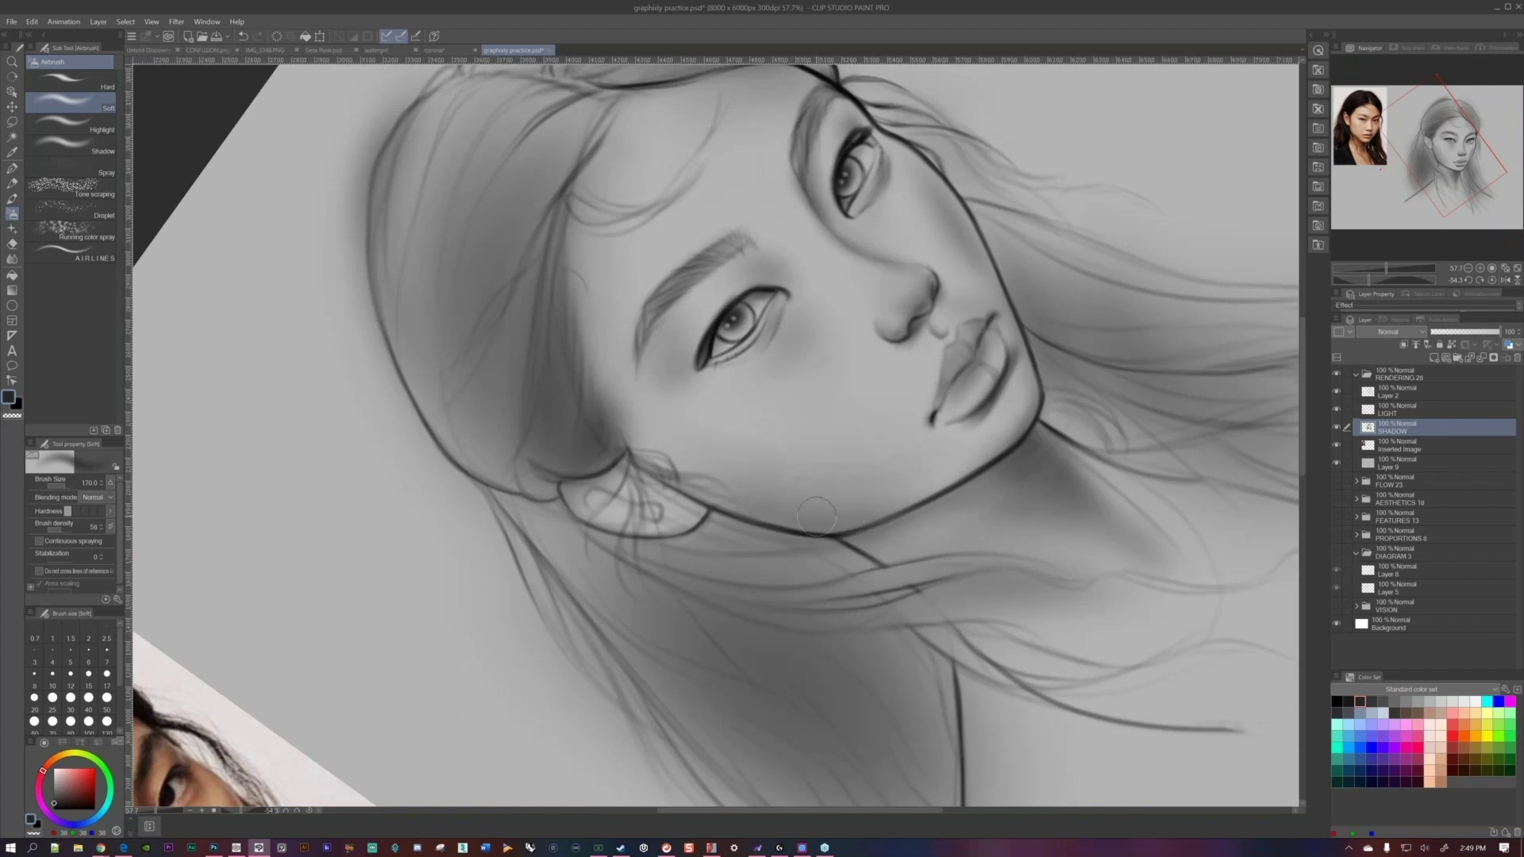
pyautogui.moveTo(763, 479)
pyautogui.mouseDown()
pyautogui.moveTo(306, 646)
pyautogui.moveTo(402, 640)
pyautogui.moveTo(190, 639)
pyautogui.mouseUp()
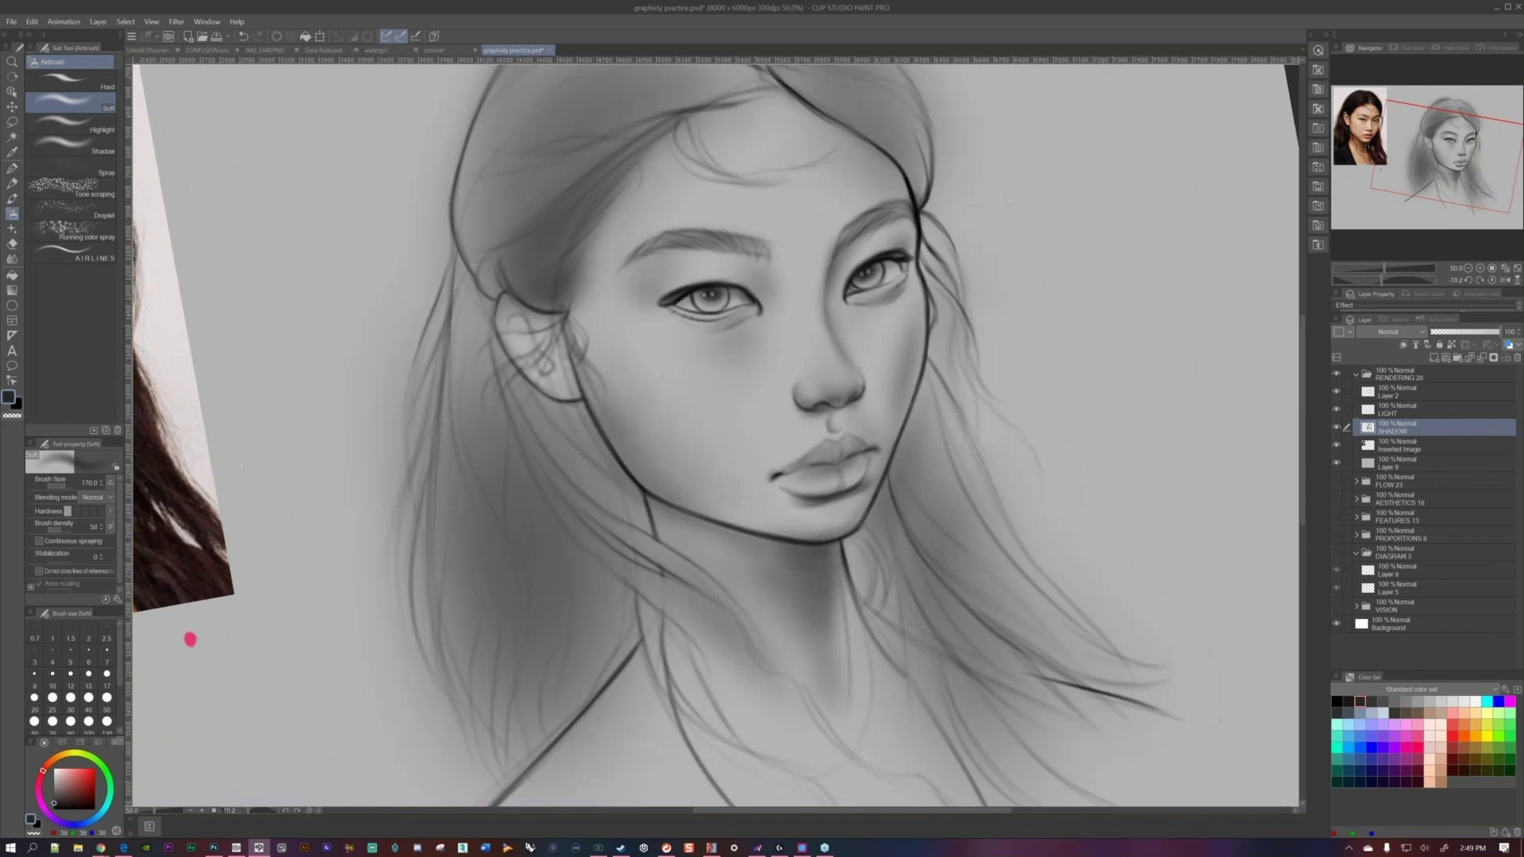
pyautogui.scroll(-2, 892, 477)
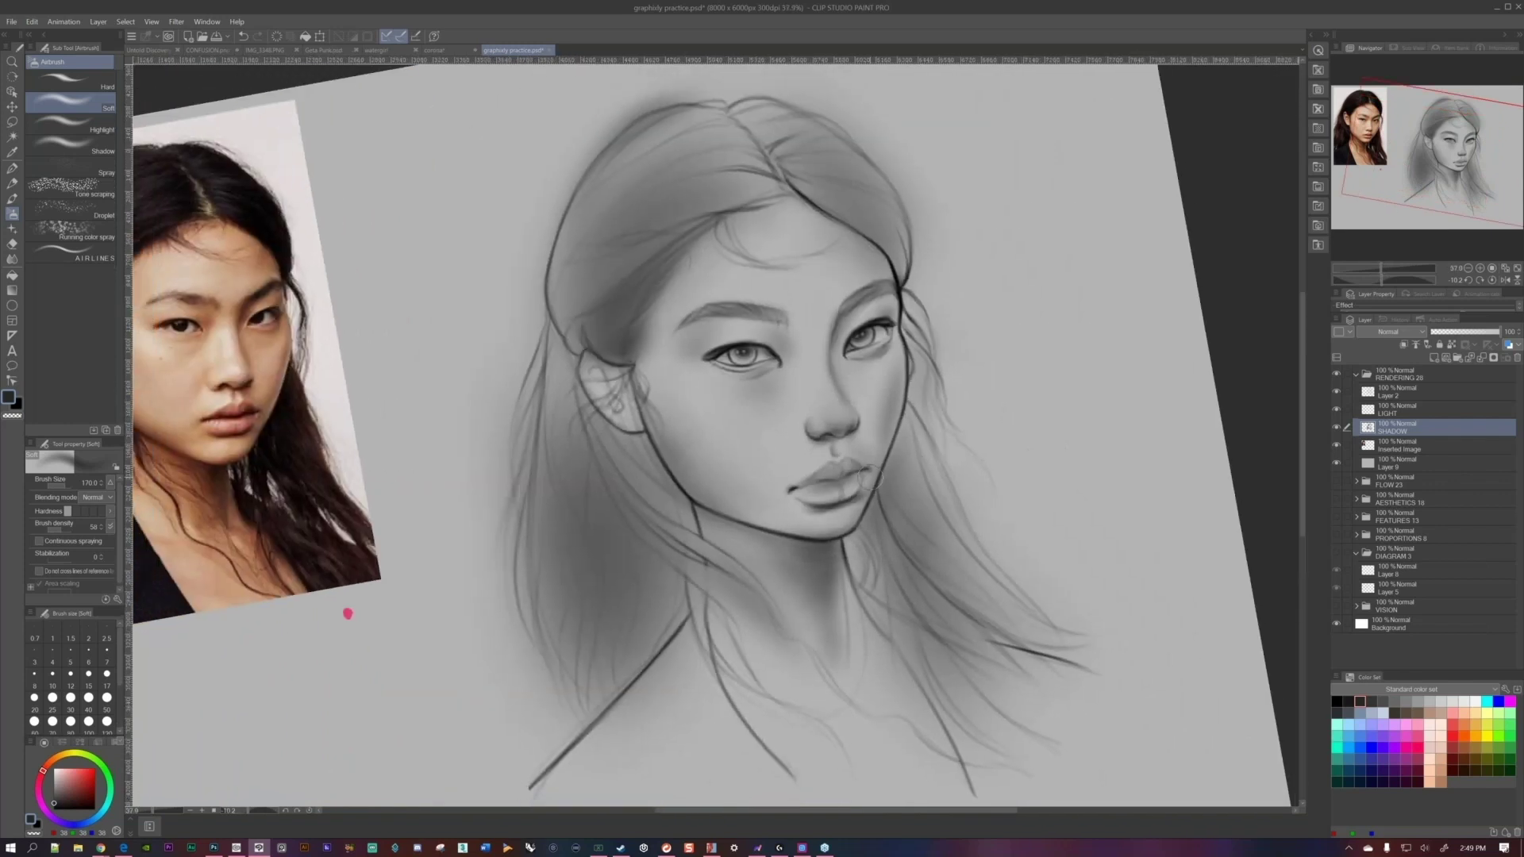
pyautogui.moveTo(792, 512)
pyautogui.mouseDown()
pyautogui.moveTo(855, 529)
pyautogui.moveTo(815, 514)
pyautogui.mouseUp()
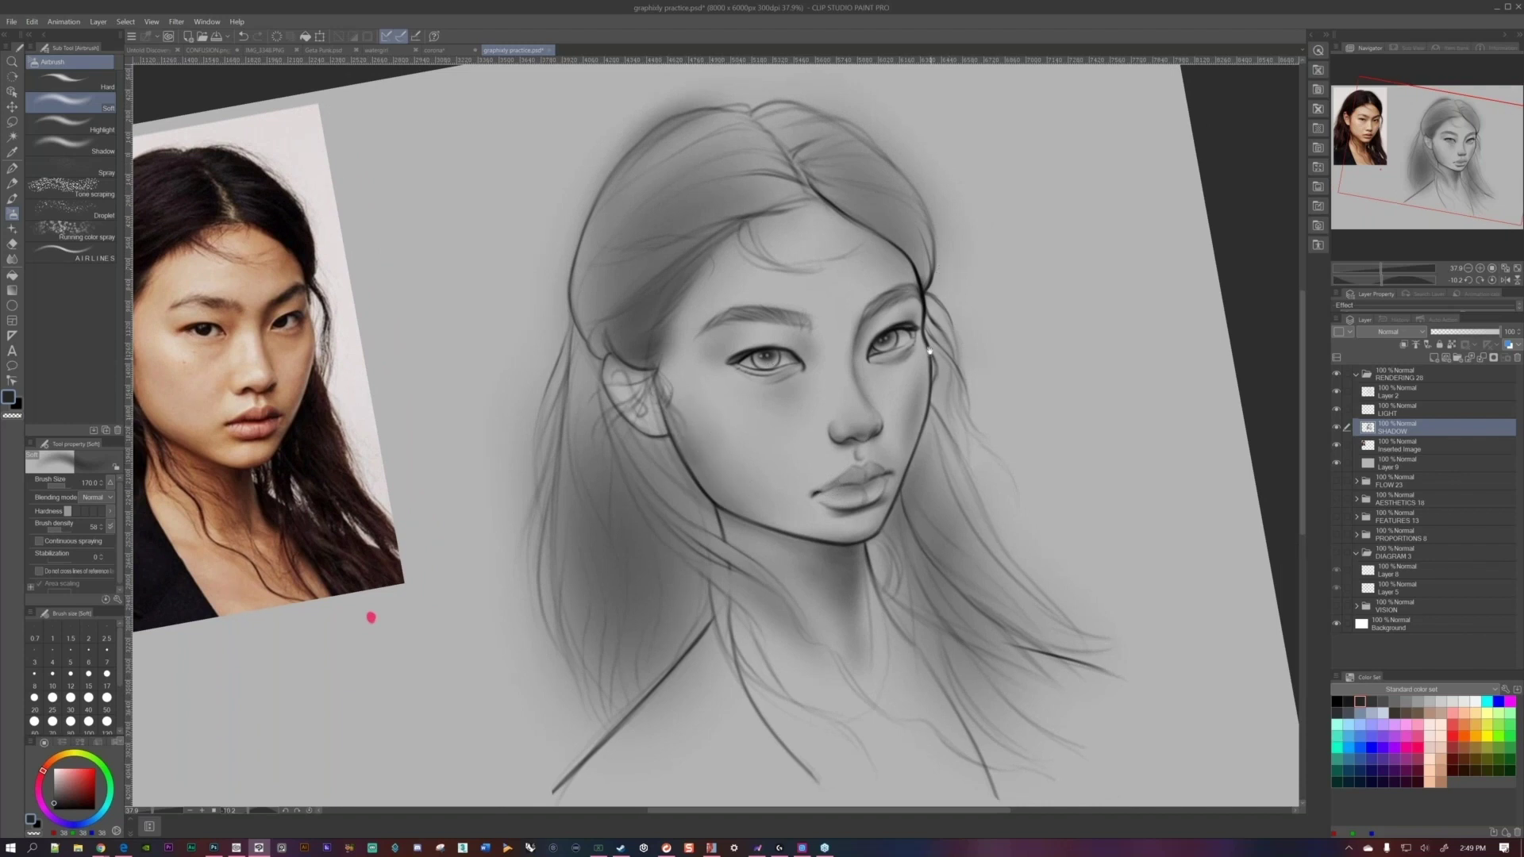
pyautogui.scroll(-2, 937, 298)
pyautogui.hotkey('ctrl', '@')
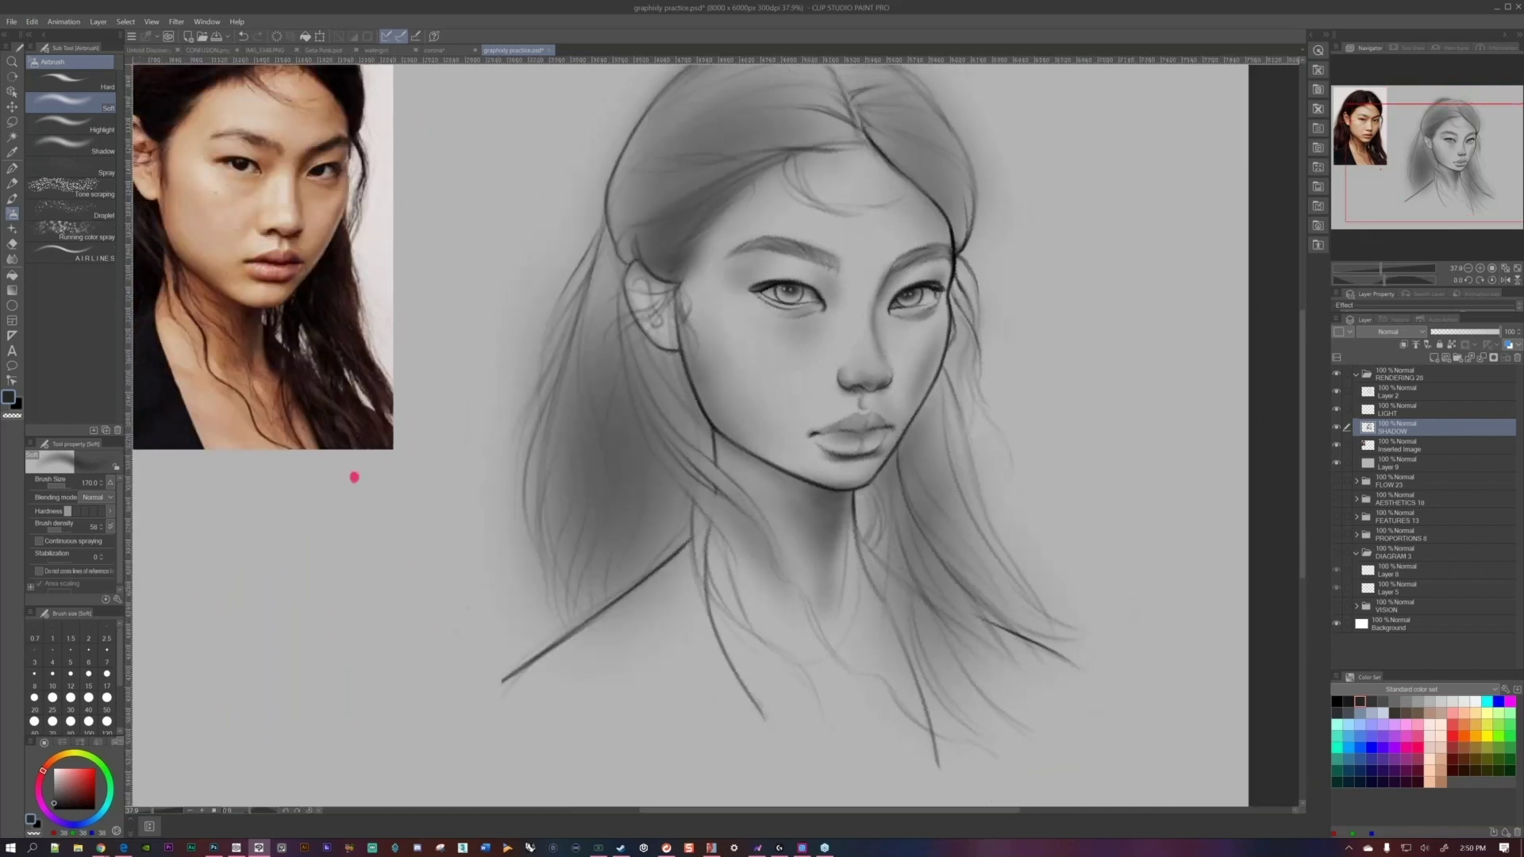
pyautogui.scroll(-1, 865, 342)
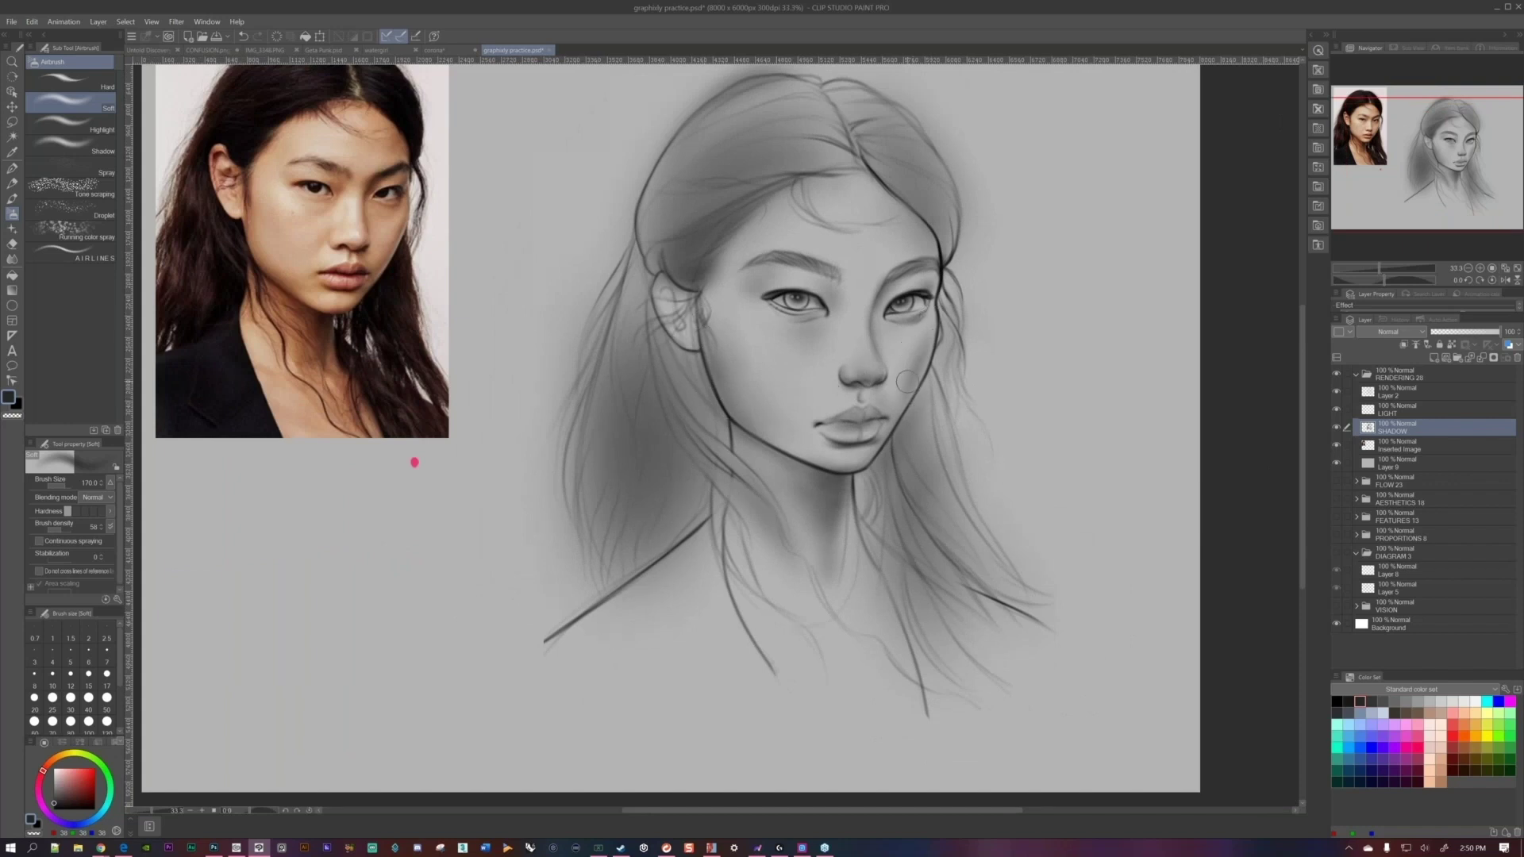
# Reduce the Soft airbrush to size 100 and gently shade the far cheek below the eye, comparing it with the reference photo.
pyautogui.press('[')
pyautogui.press('[')
pyautogui.press('[')
pyautogui.scroll(3, 916, 366)
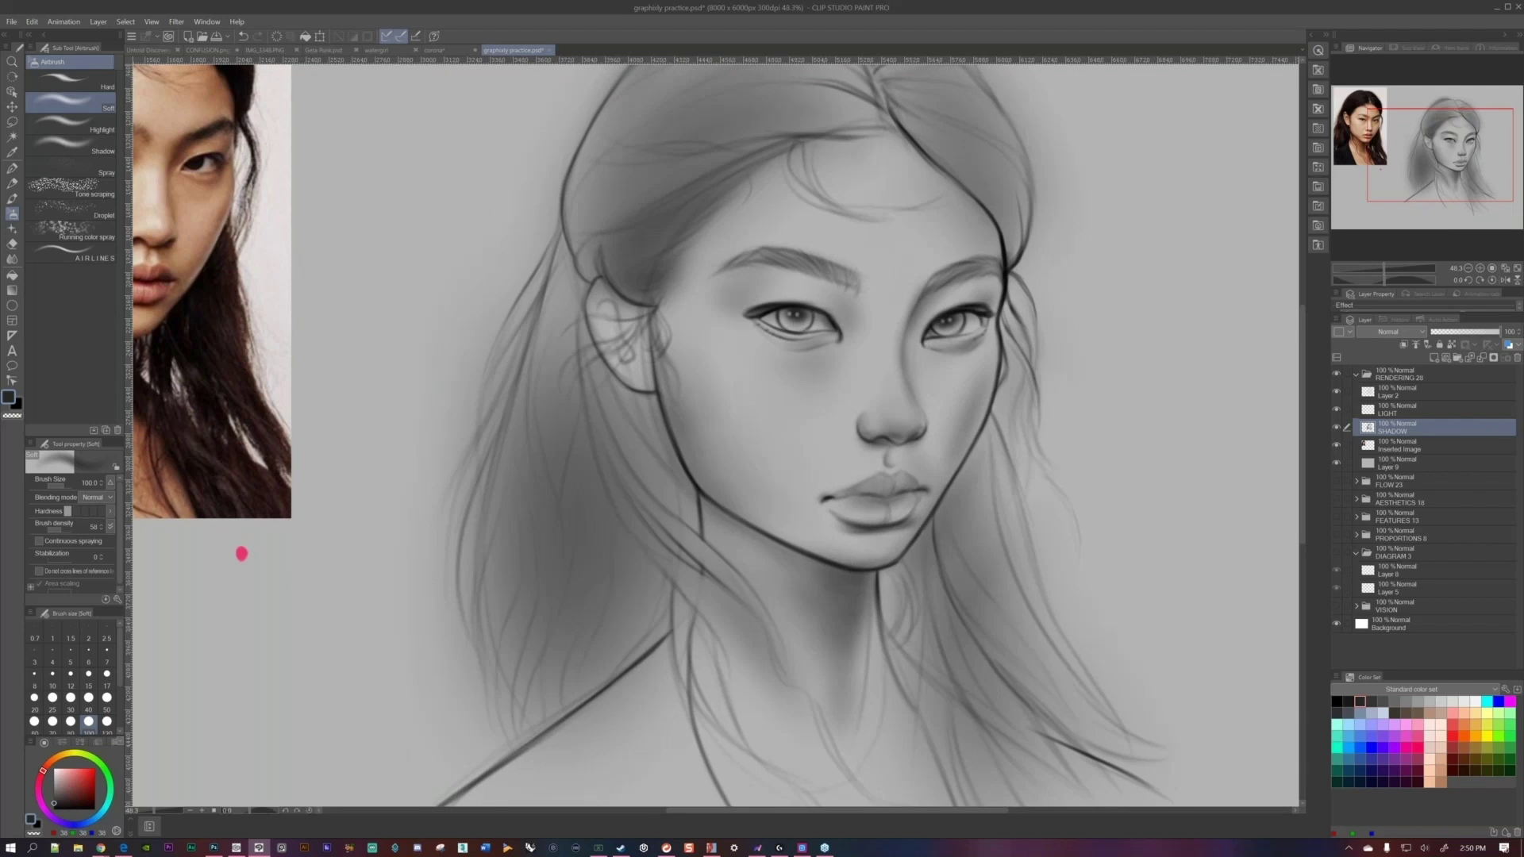
pyautogui.scroll(-2, 436, 497)
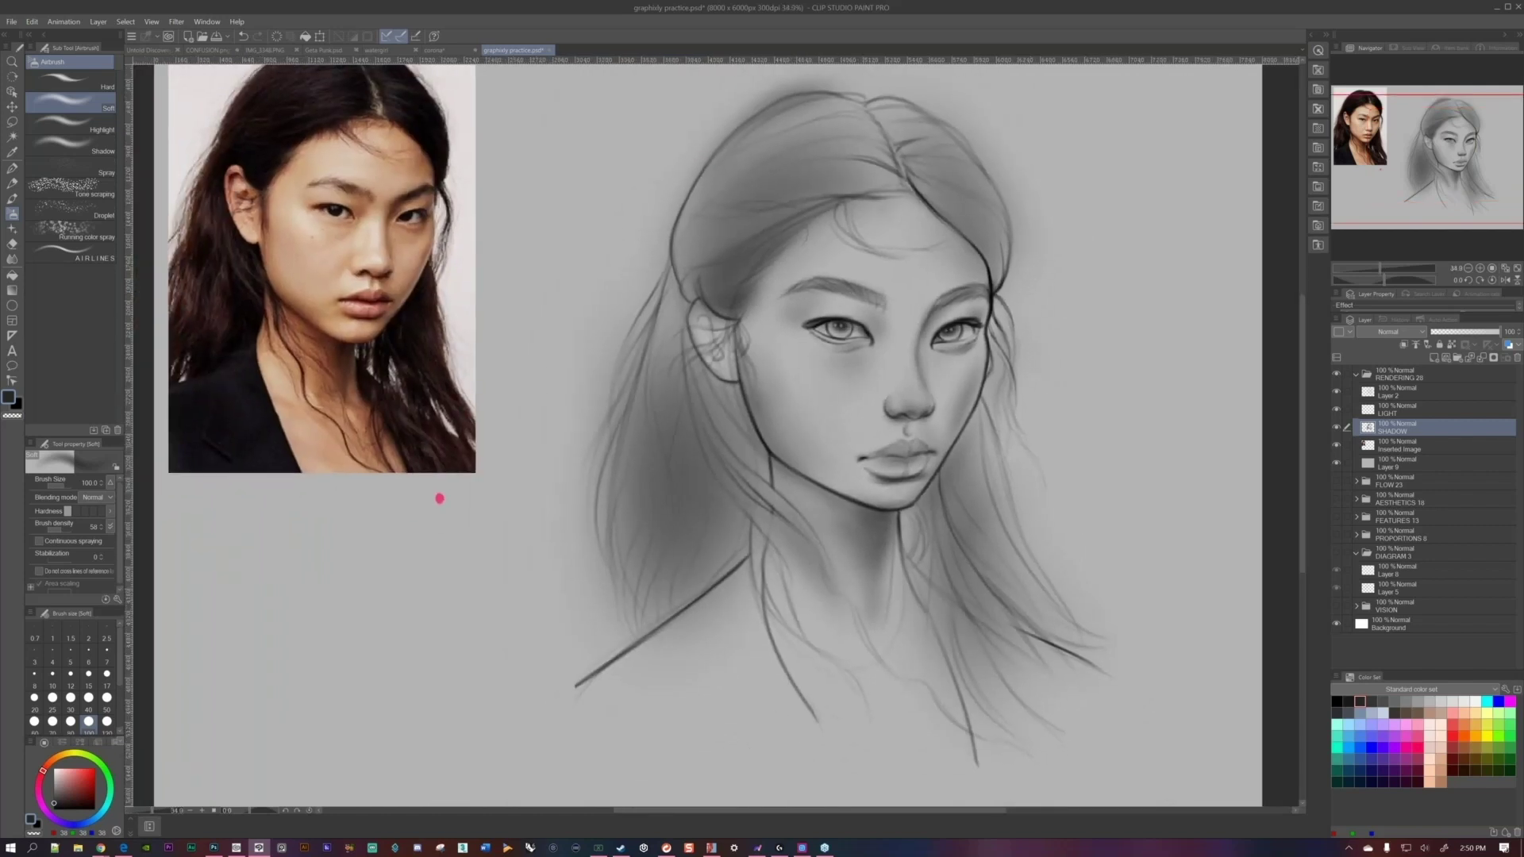
pyautogui.scroll(-1, 440, 499)
pyautogui.scroll(-2, 462, 492)
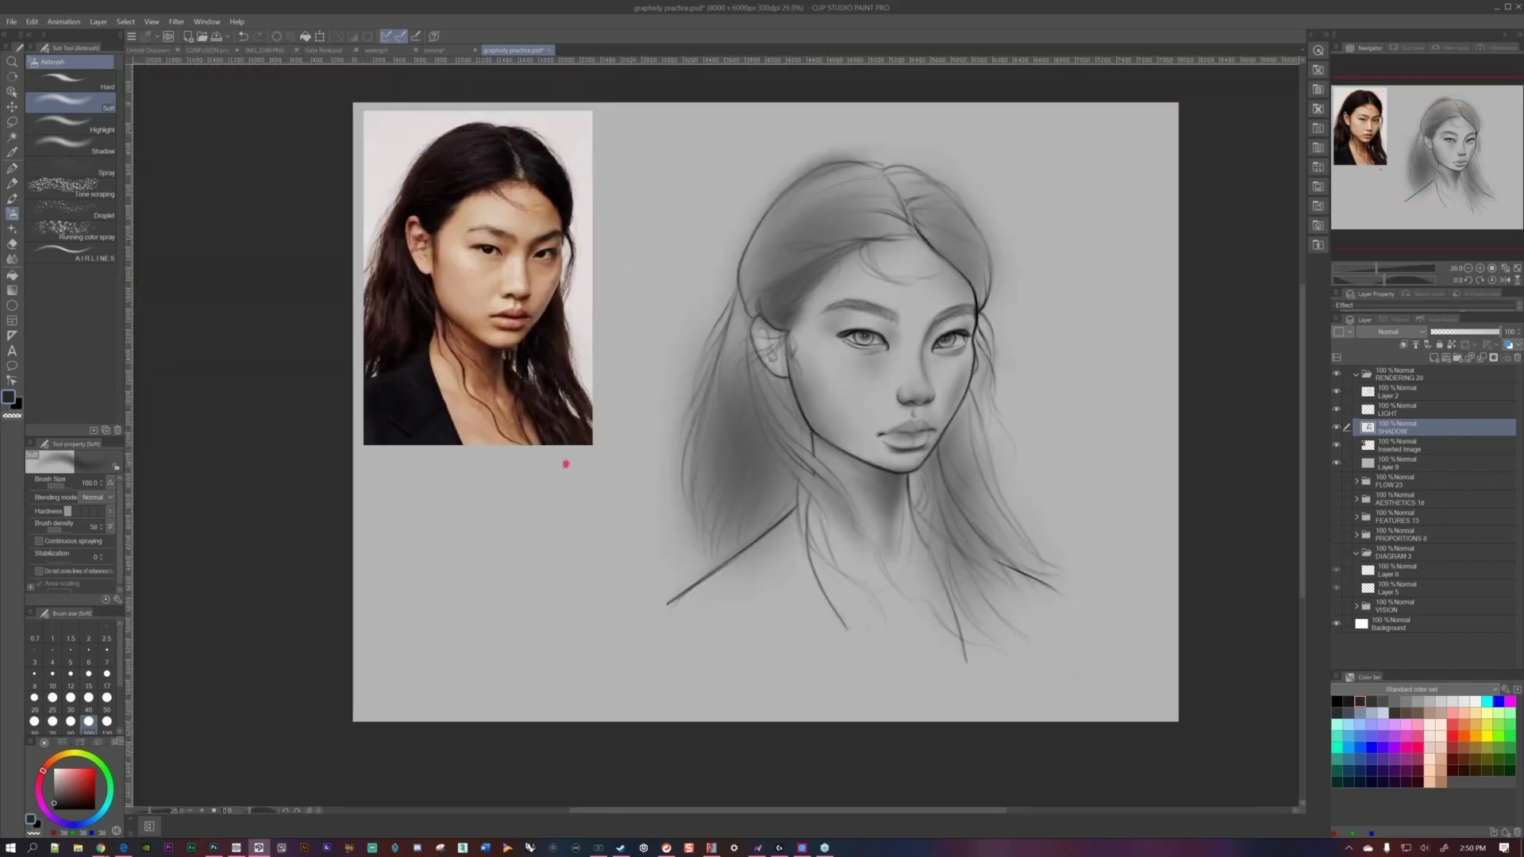
pyautogui.scroll(1, 566, 464)
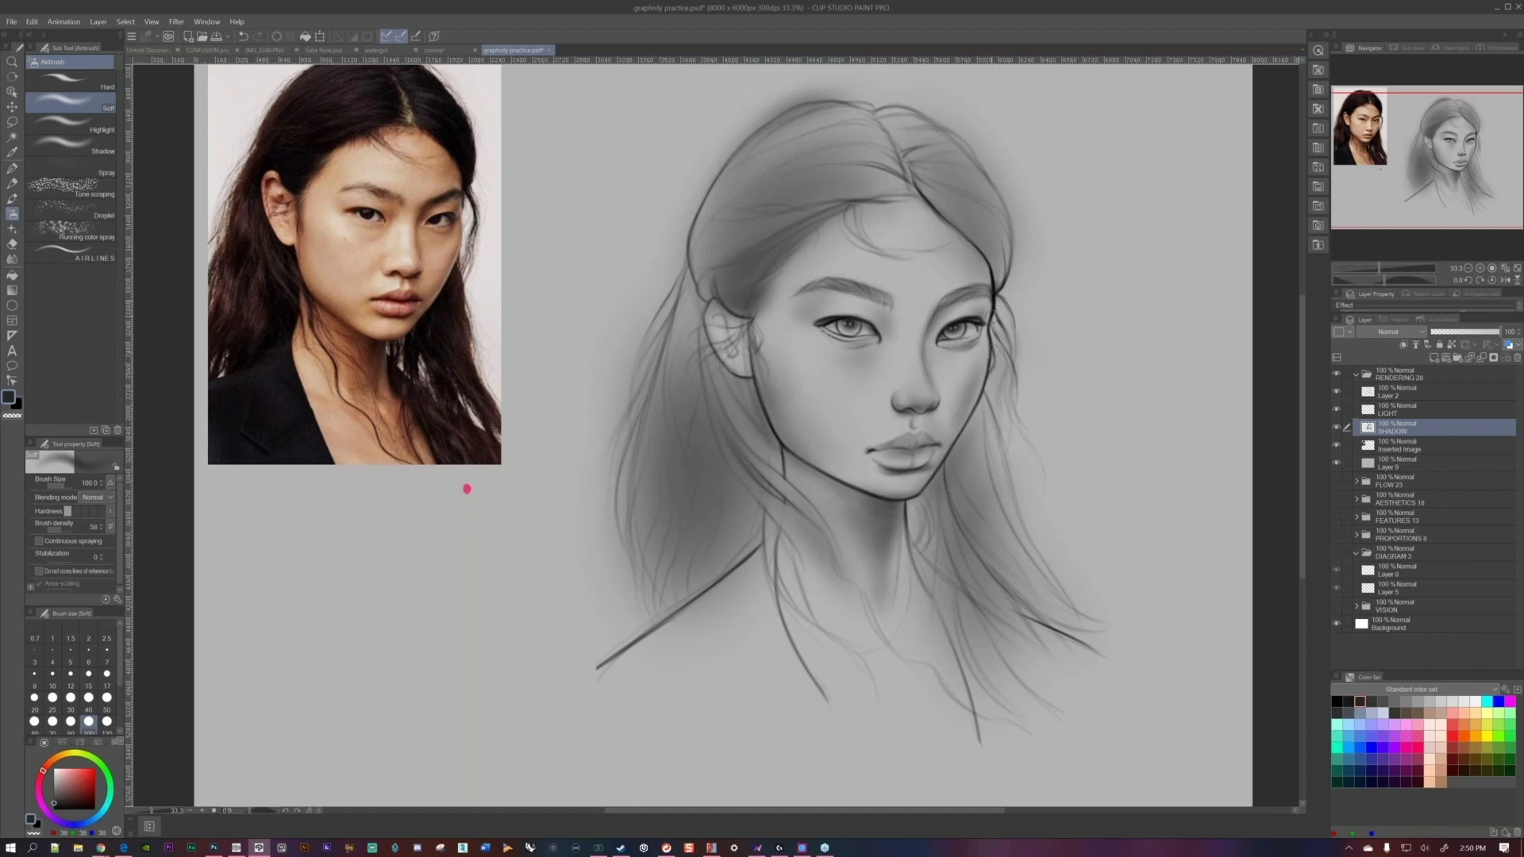
pyautogui.moveTo(956, 358); pyautogui.dragTo(964, 362)
# Switch to Instagram and examine the profile's older pencil and line portraits down to the earliest posts.
pyautogui.hotkey('alt', 'Tab')
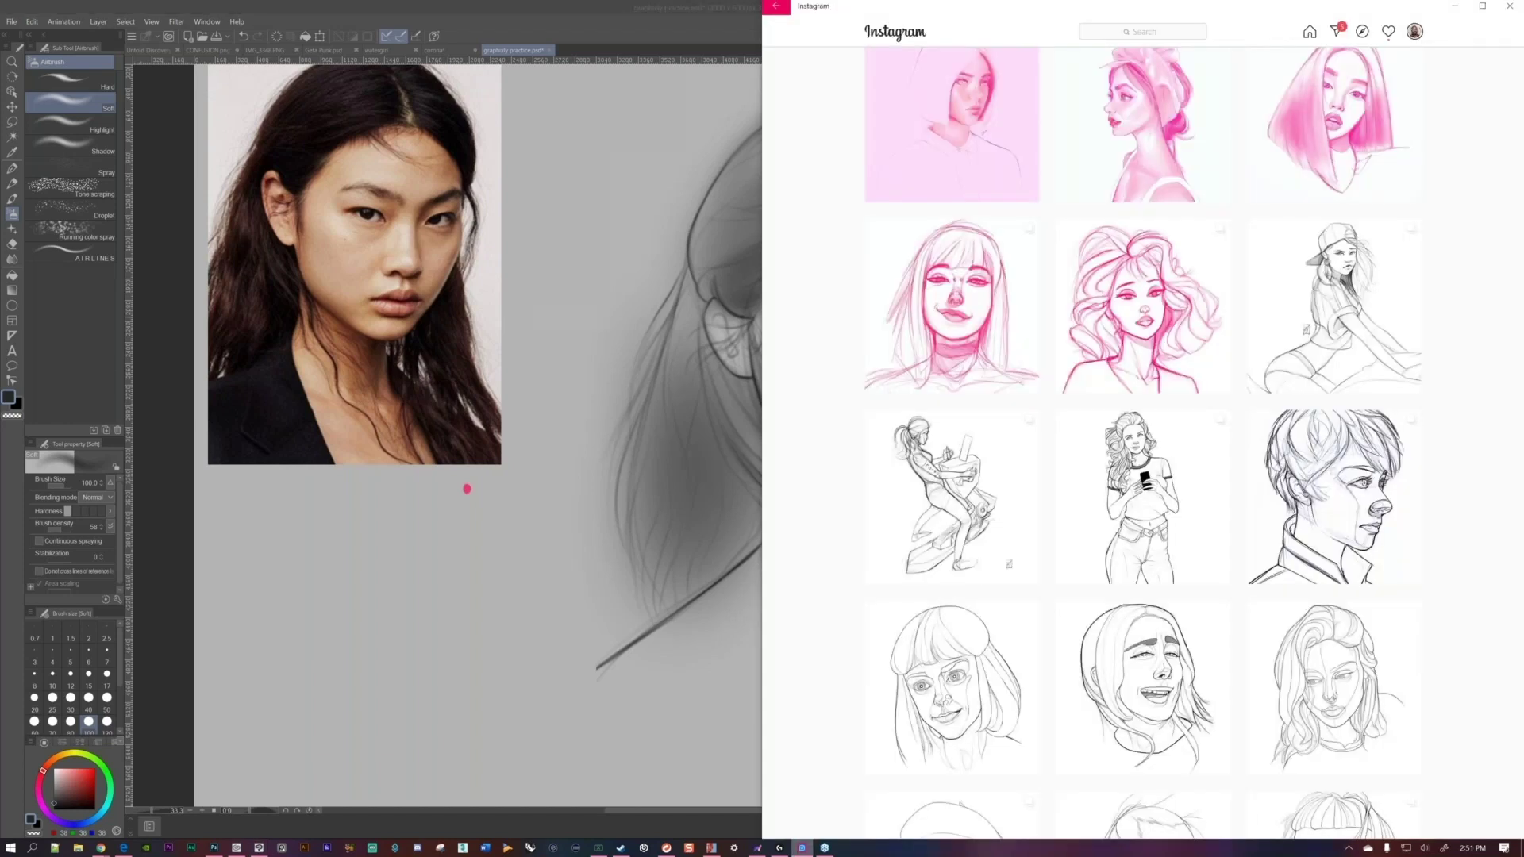
pyautogui.scroll(-15, 1143, 445)
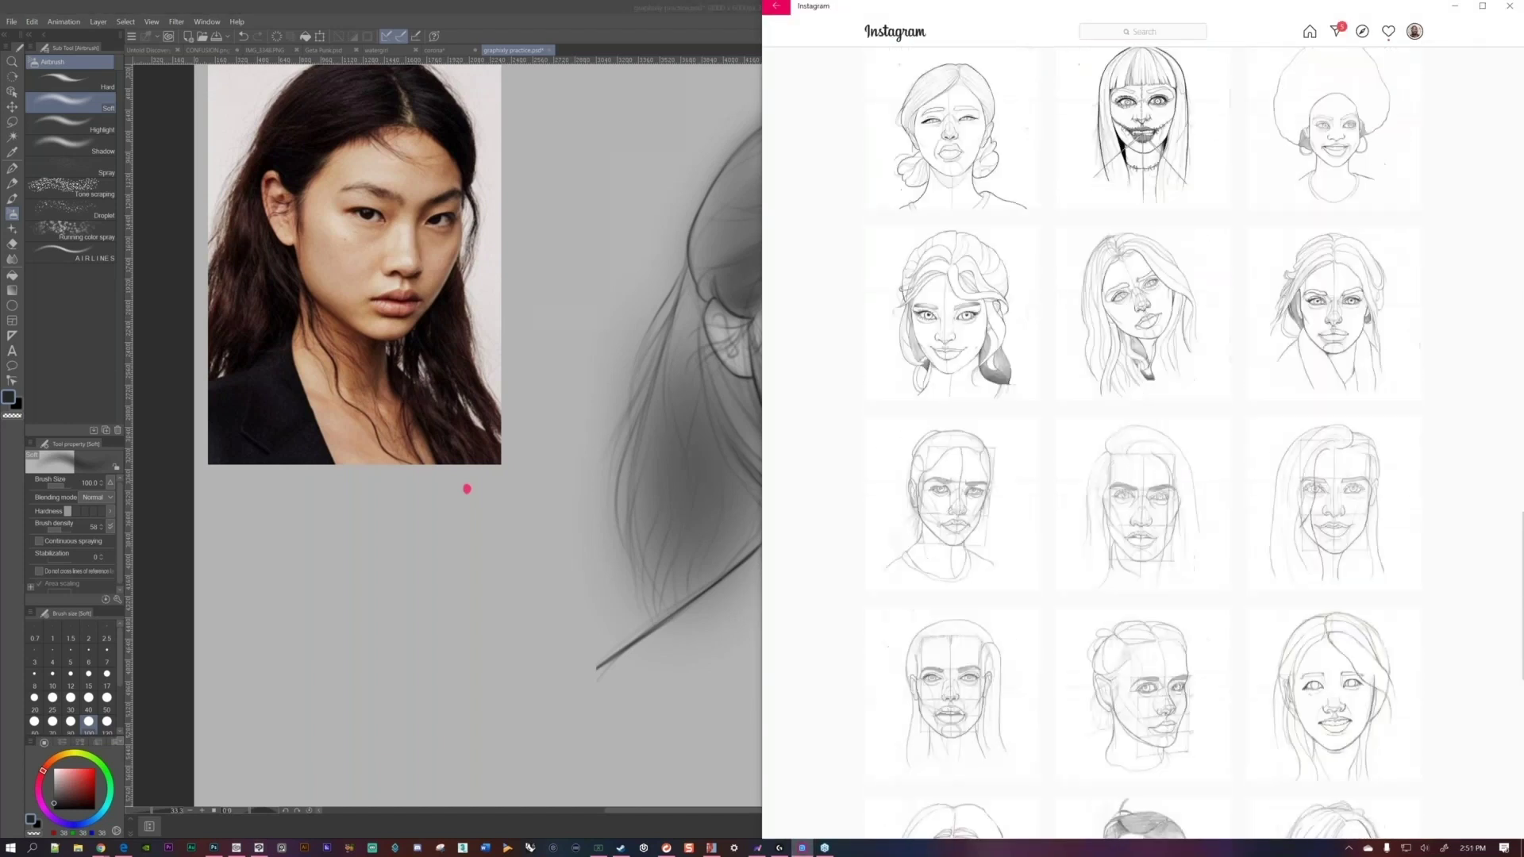
pyautogui.scroll(-2, 1143, 445)
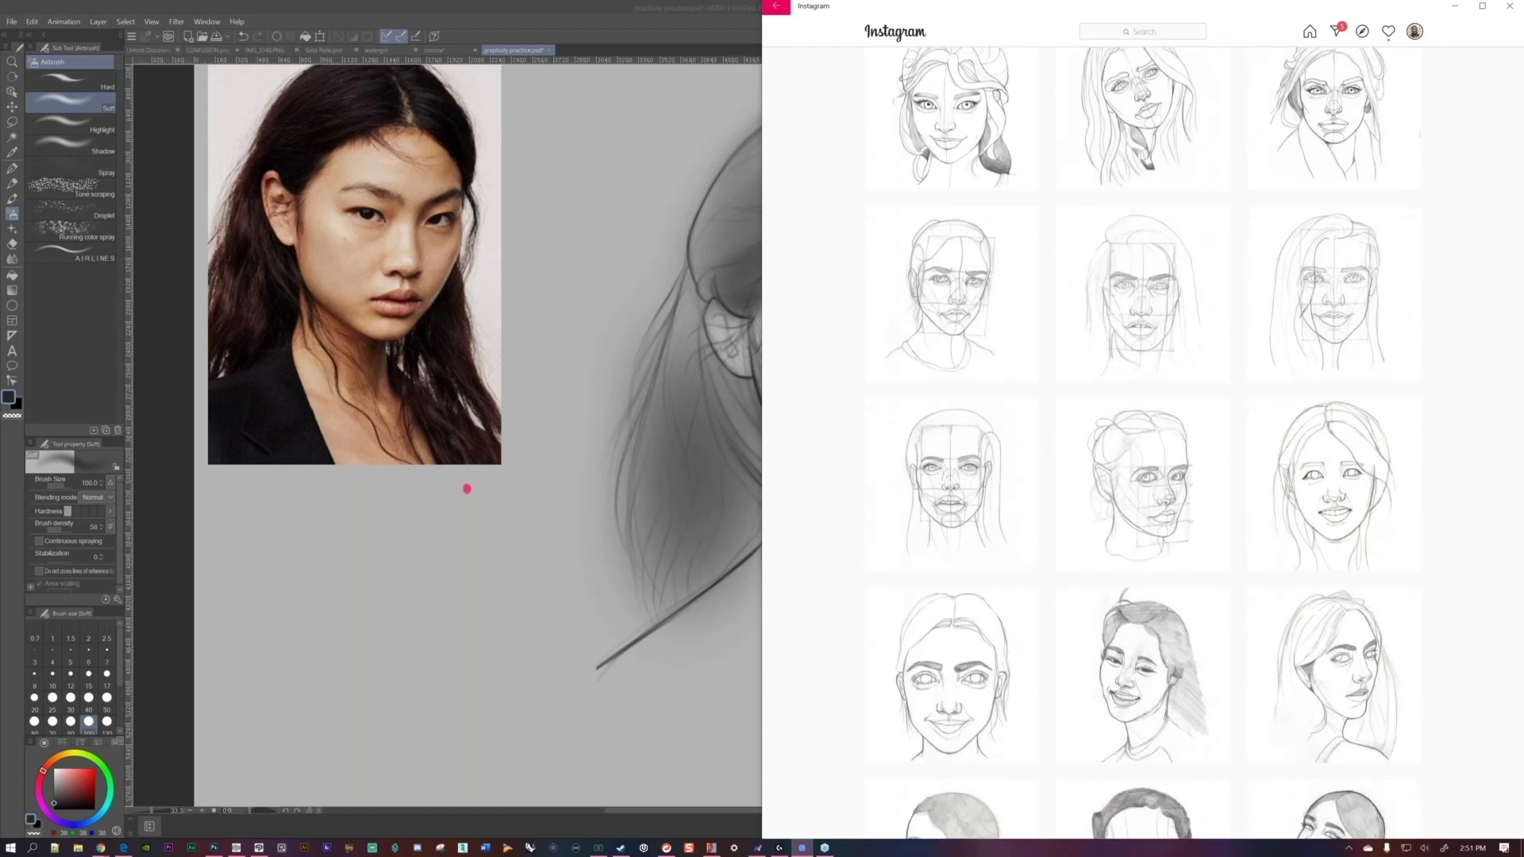
pyautogui.scroll(-7, 952, 675)
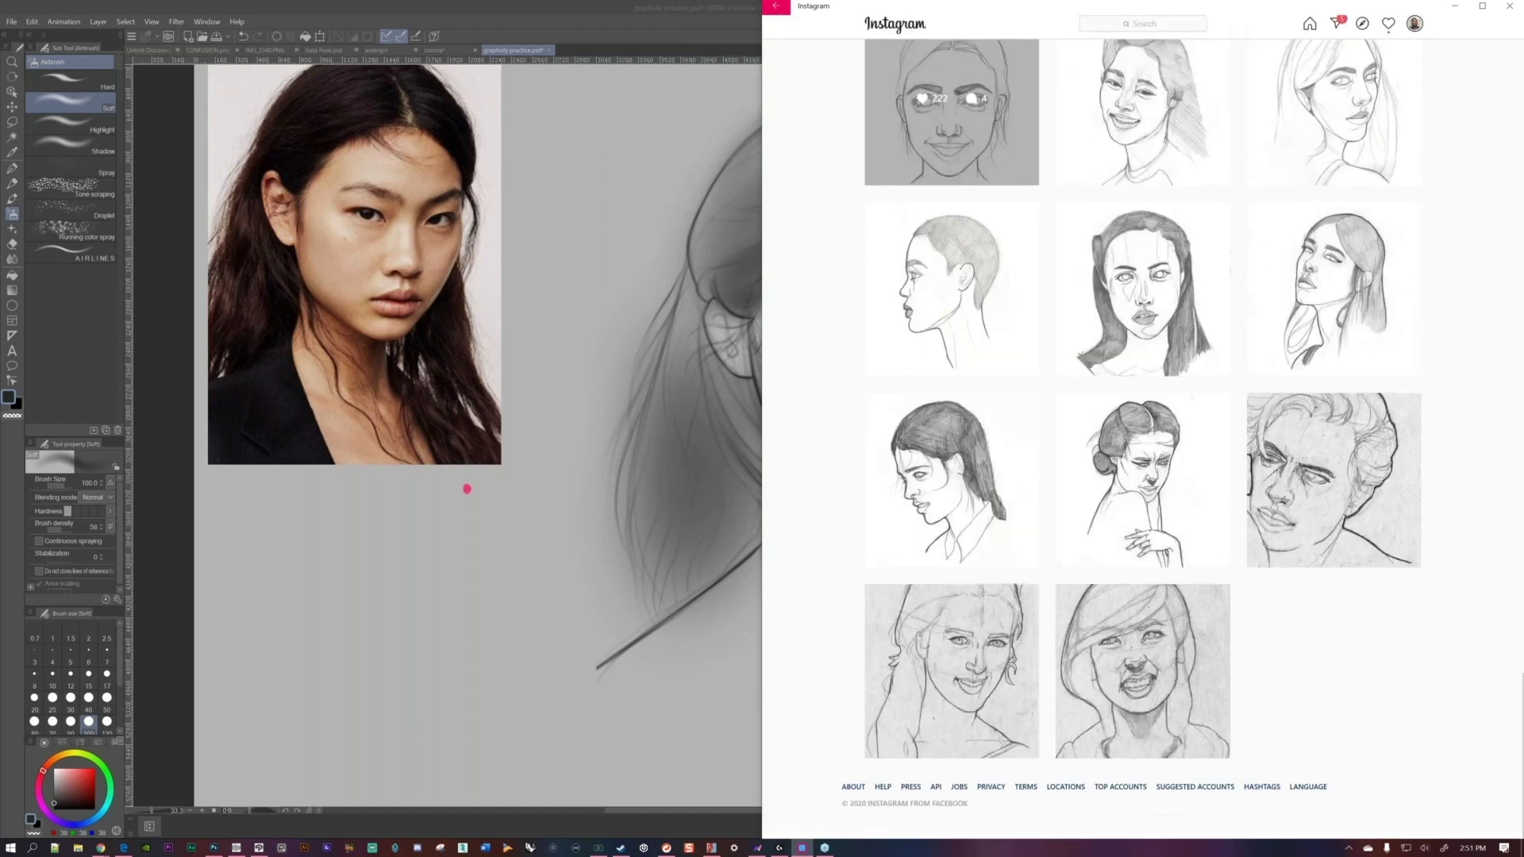
pyautogui.scroll(2, 952, 583)
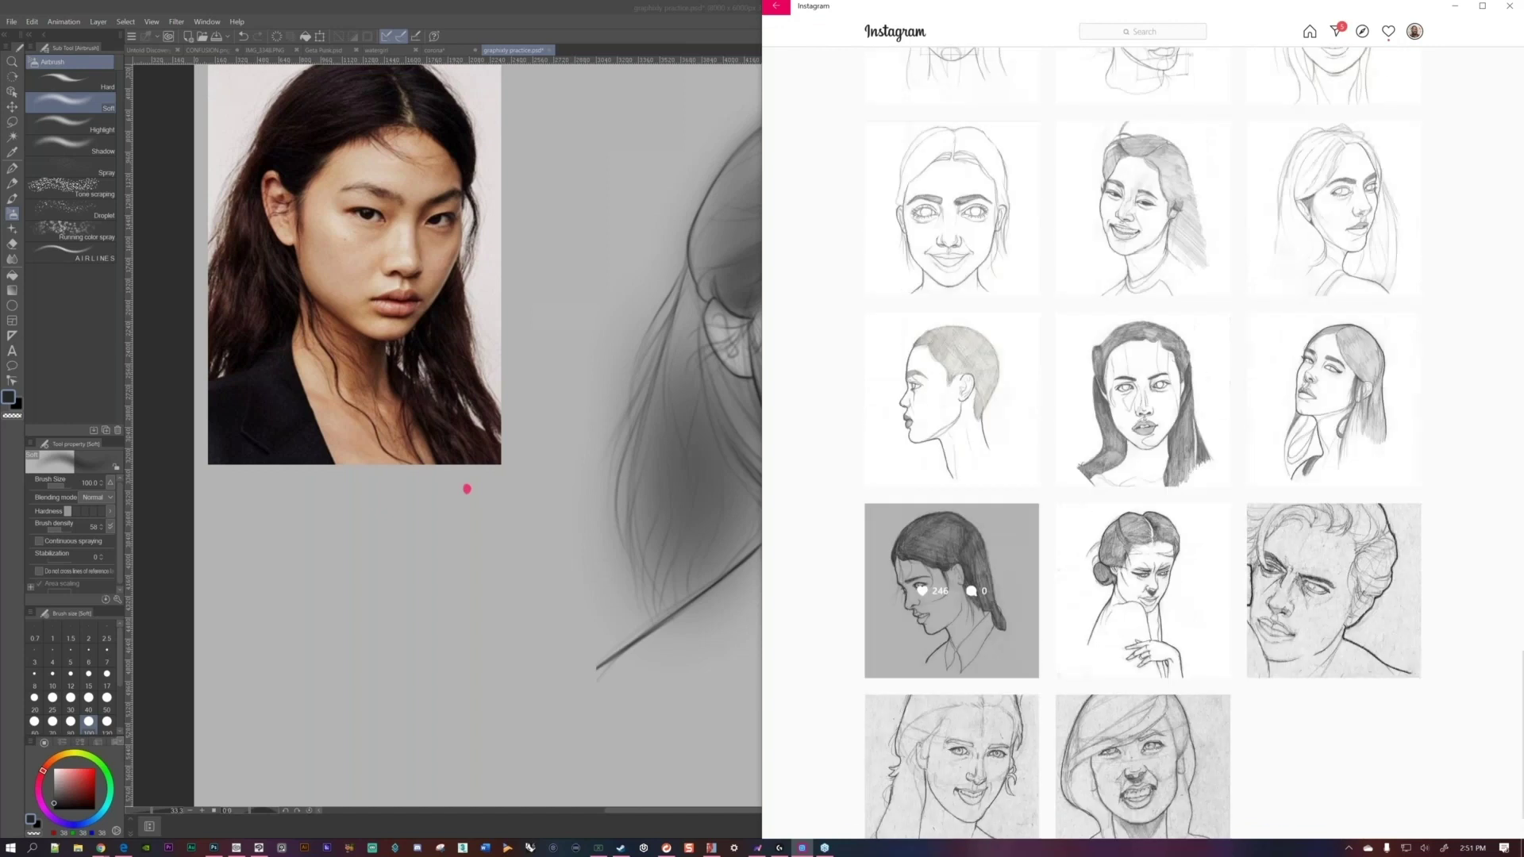
pyautogui.scroll(1, 1143, 413)
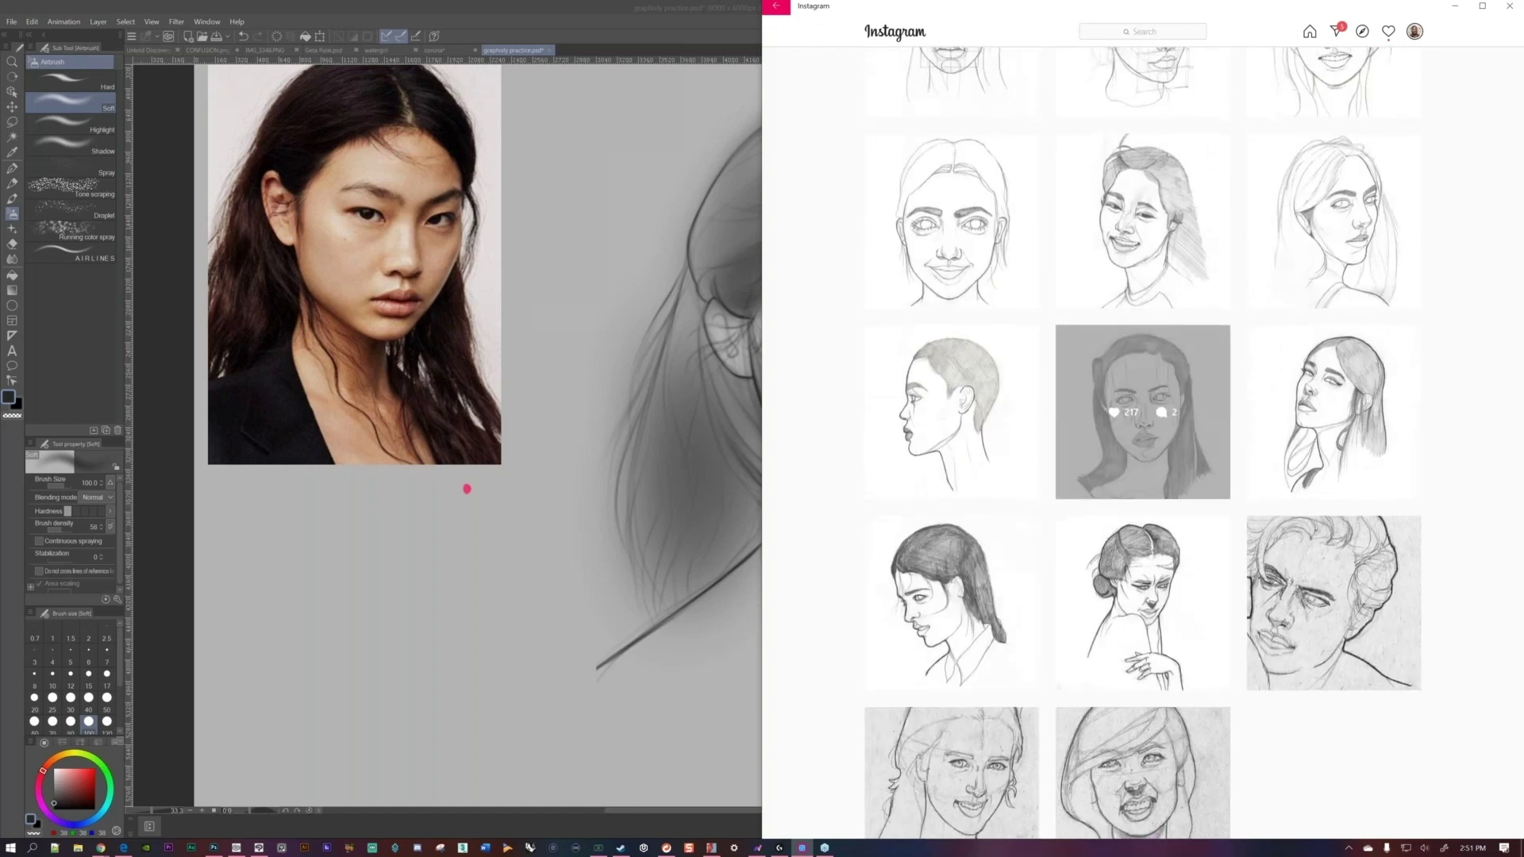
pyautogui.scroll(-1, 1143, 413)
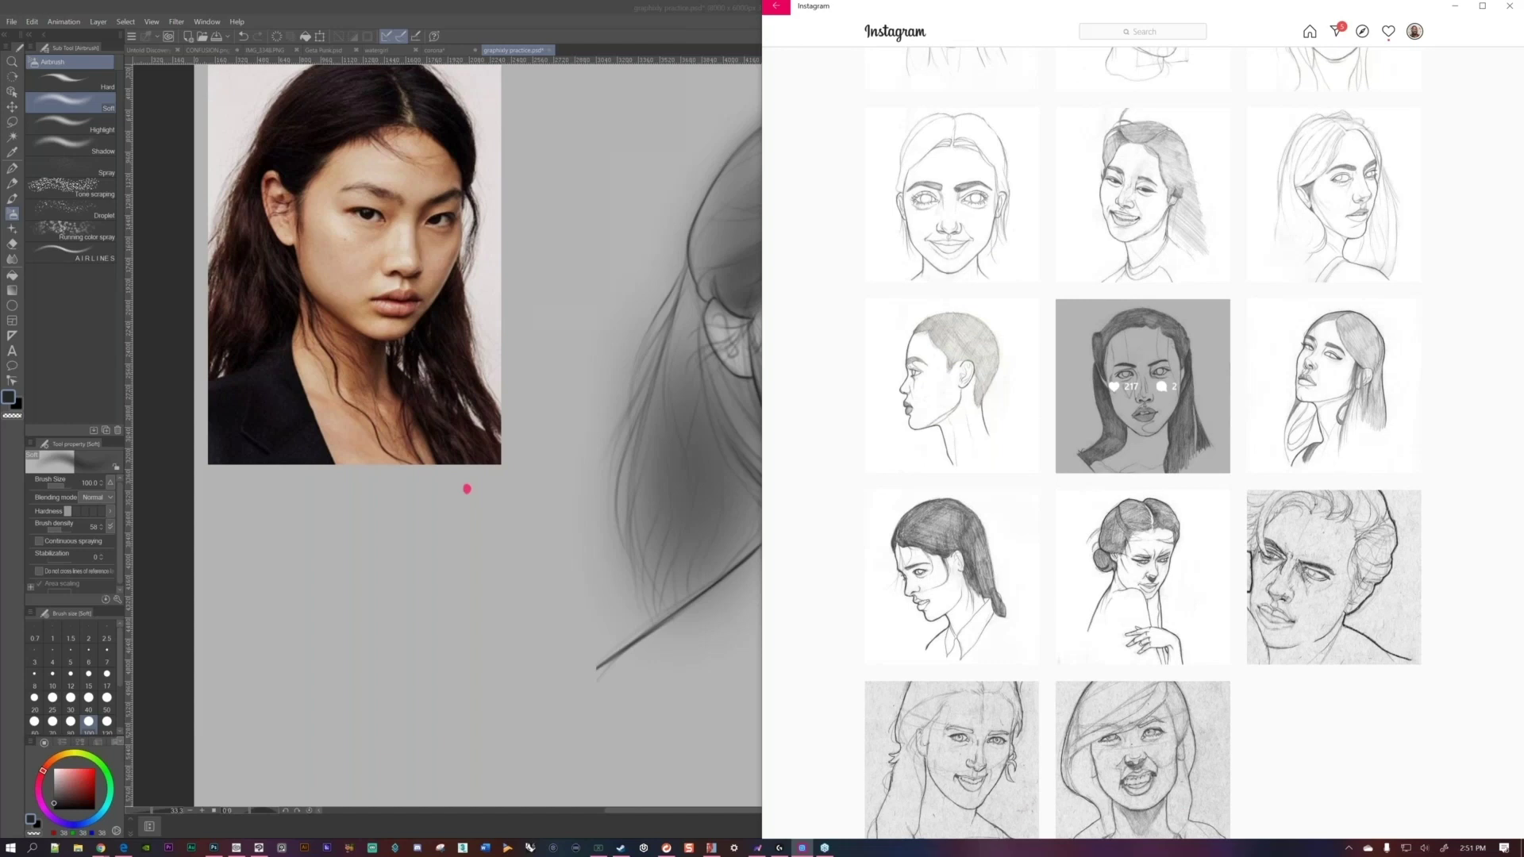
pyautogui.scroll(1, 1143, 389)
pyautogui.scroll(-1, 1144, 382)
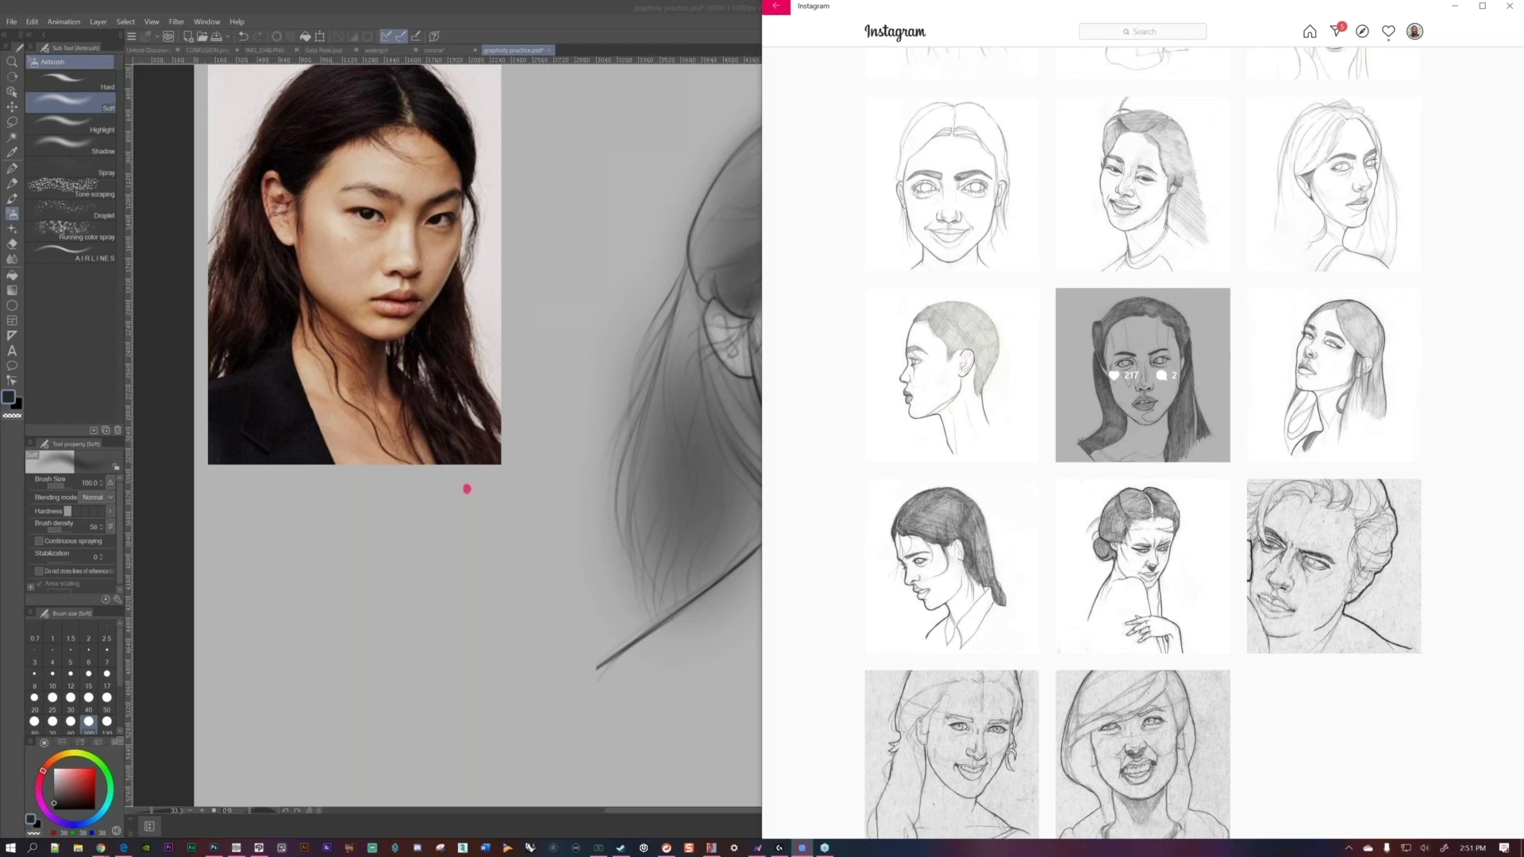
pyautogui.scroll(3, 1144, 428)
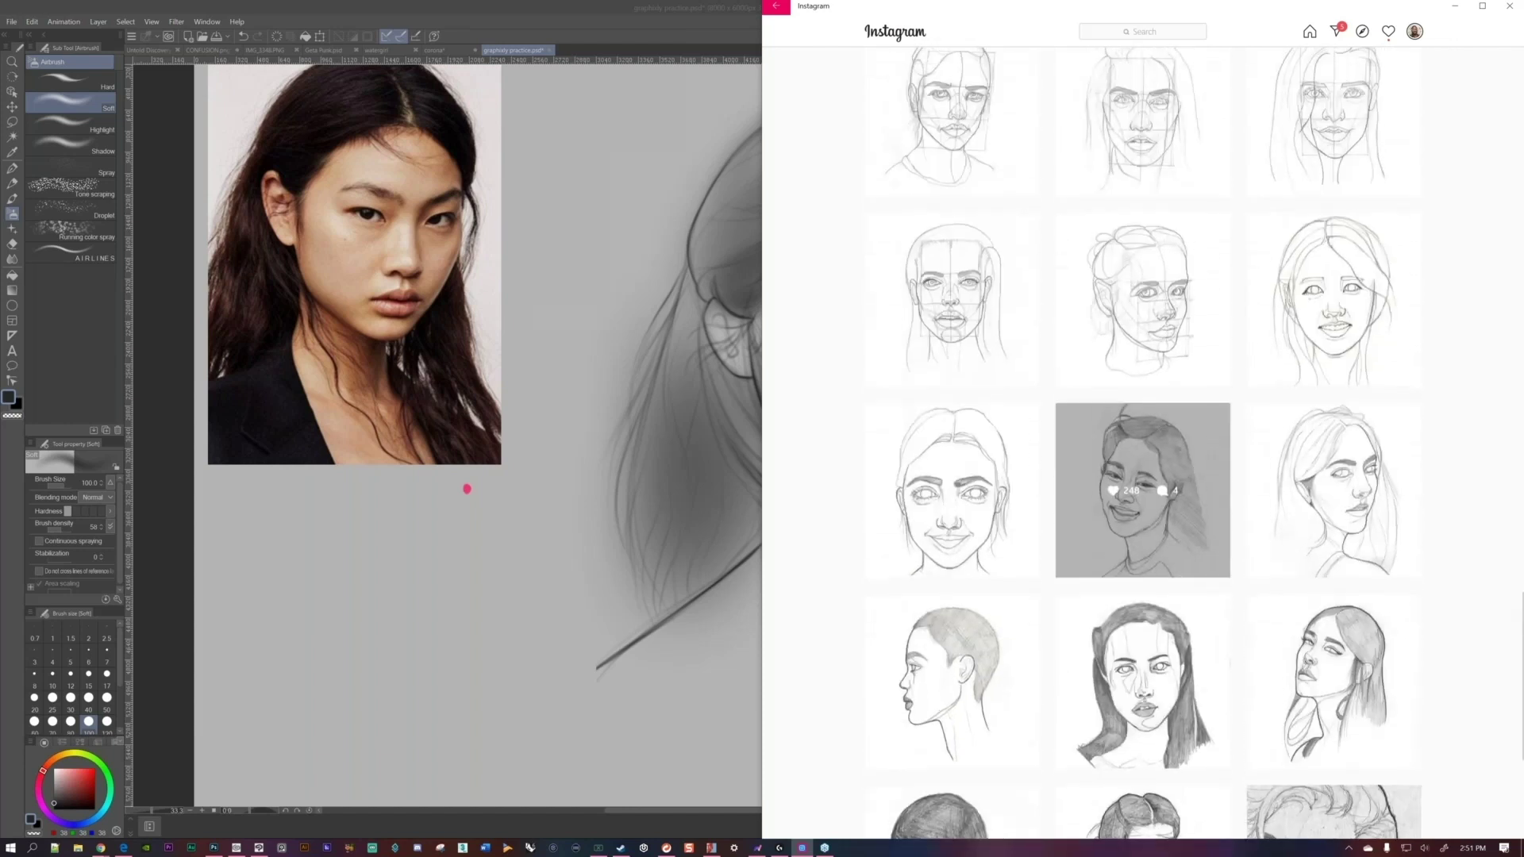
pyautogui.scroll(-2, 1143, 429)
pyautogui.scroll(-3, 1143, 429)
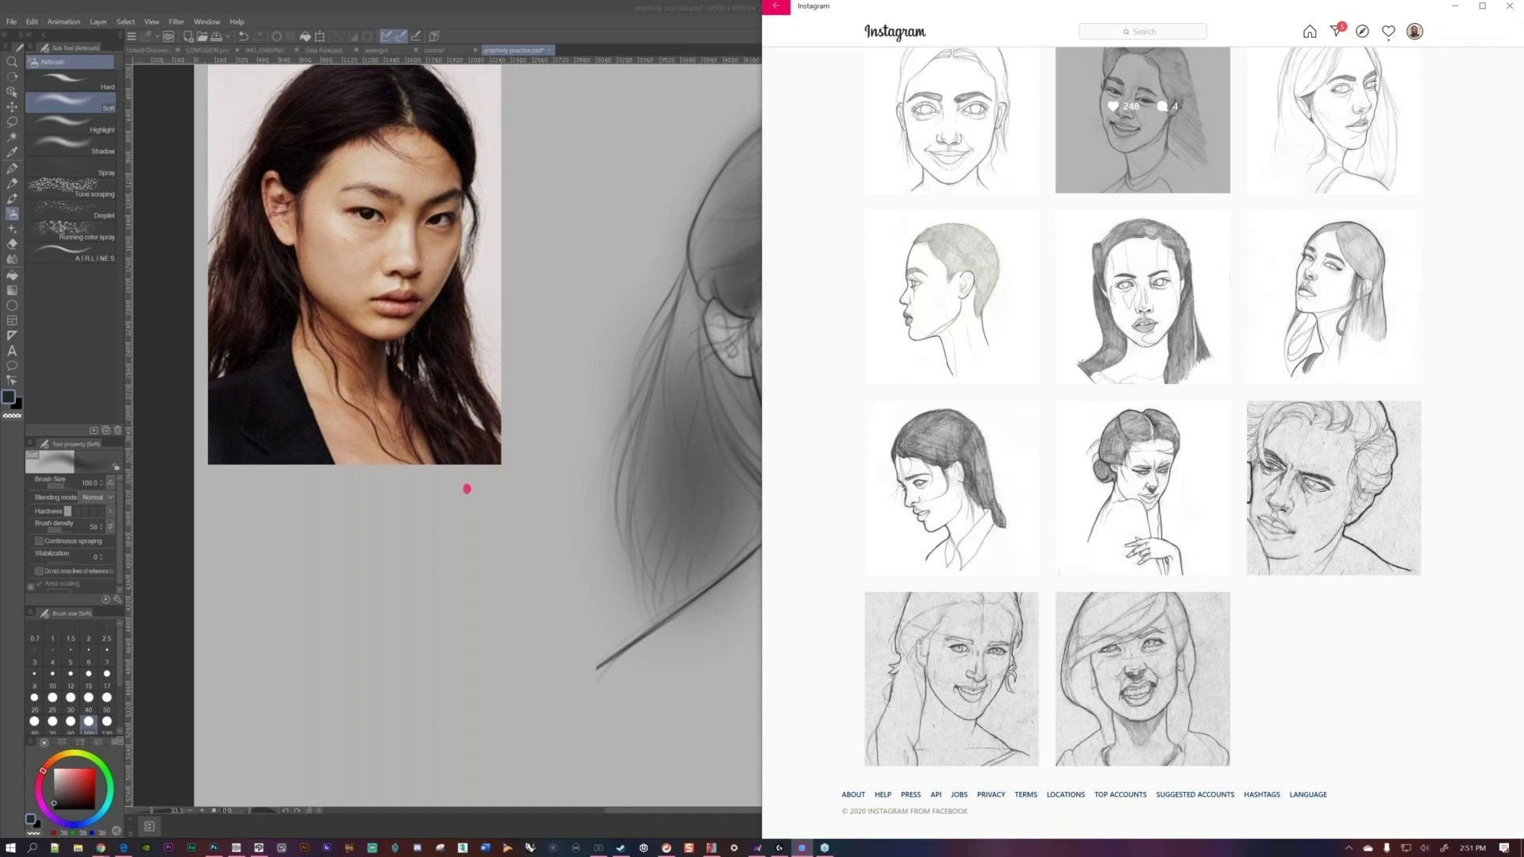
pyautogui.scroll(1, 952, 508)
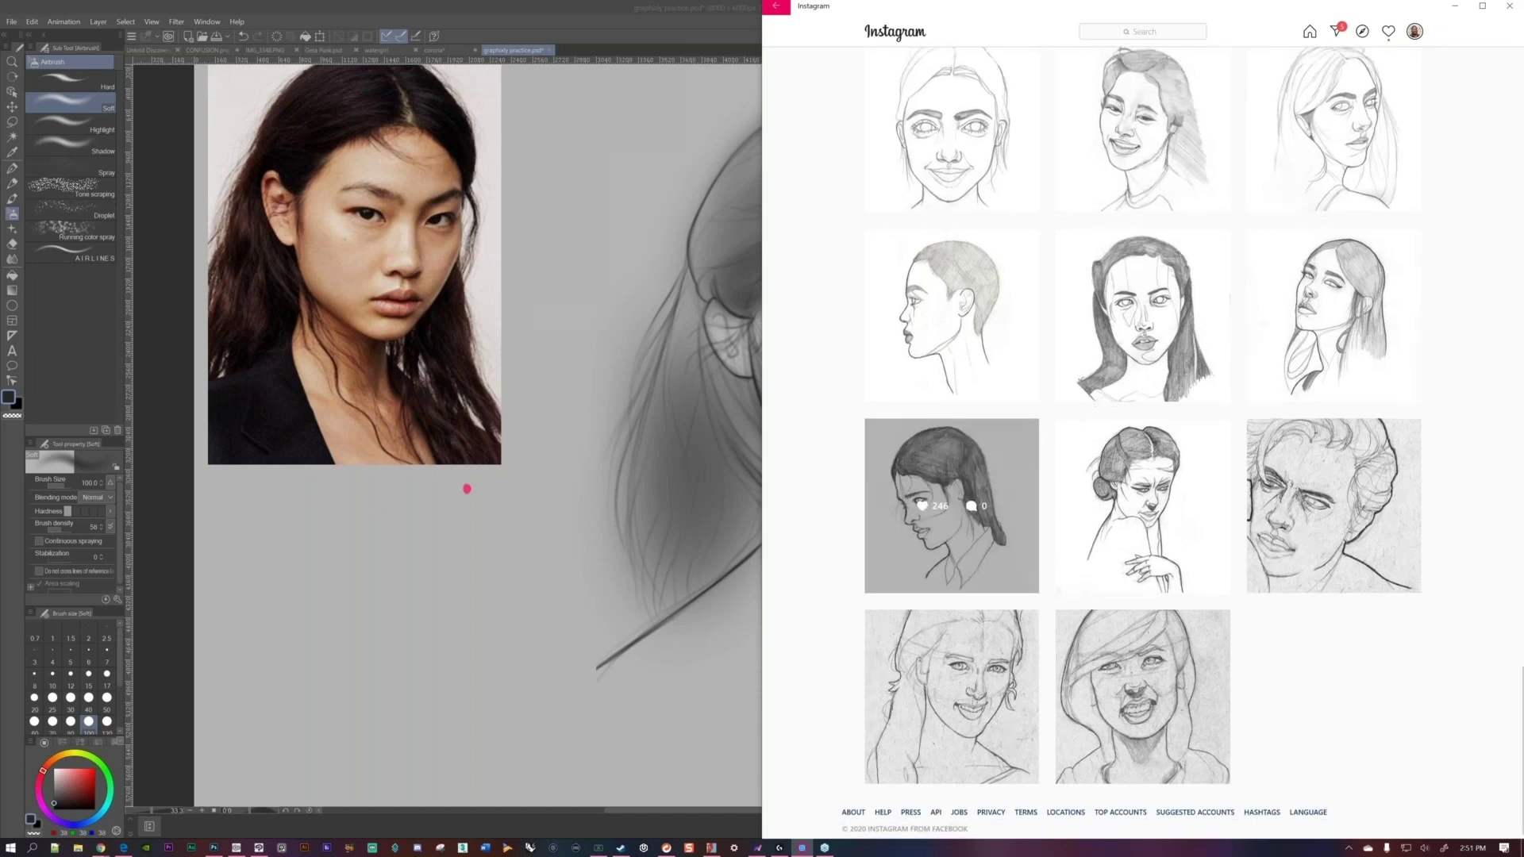
pyautogui.scroll(-5, 1143, 698)
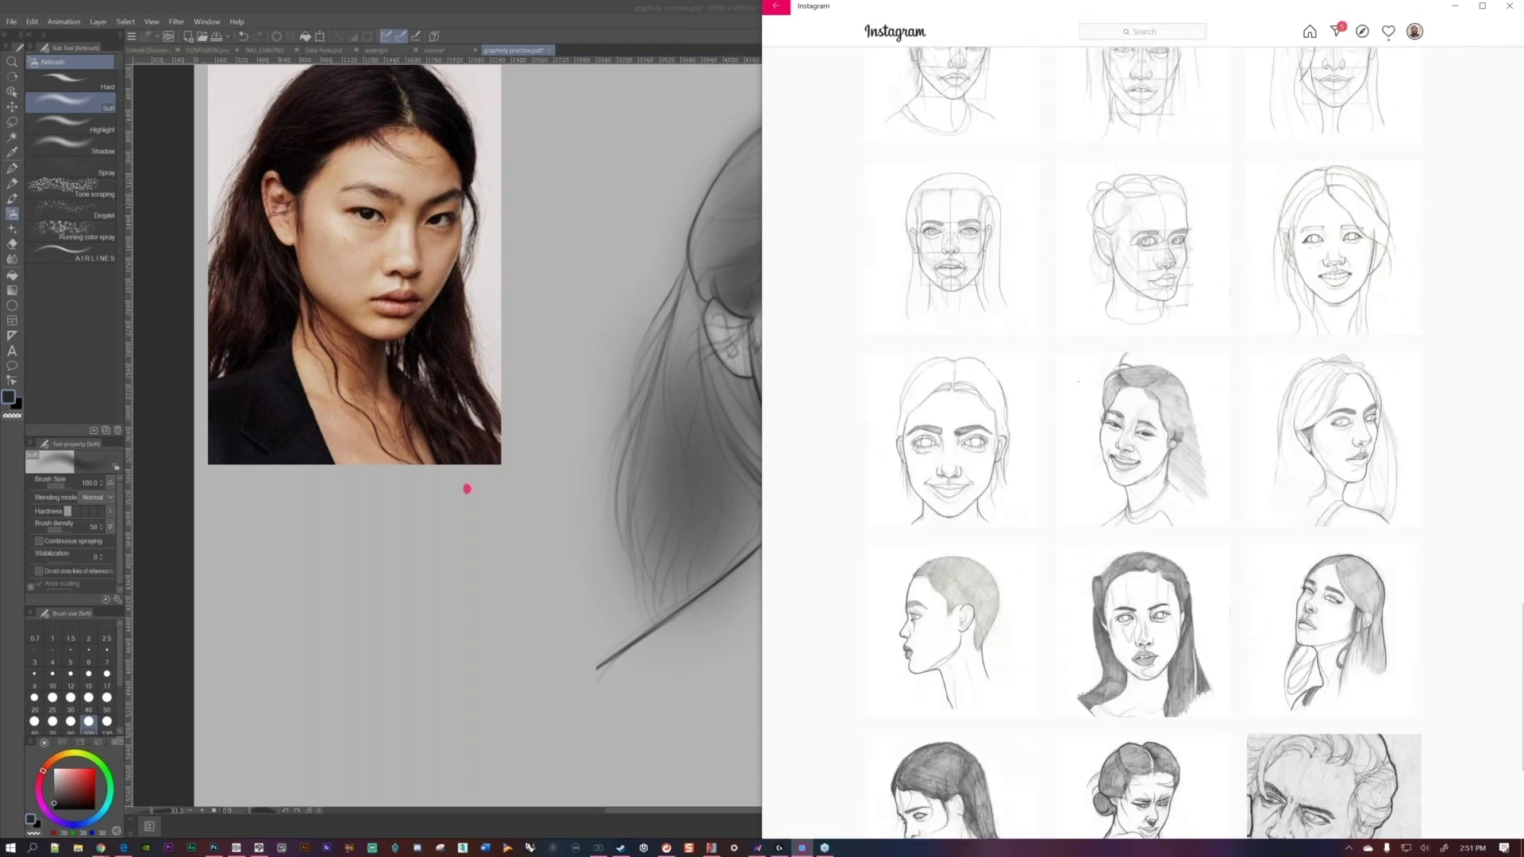
pyautogui.scroll(15, 1144, 445)
pyautogui.scroll(-1, 1143, 445)
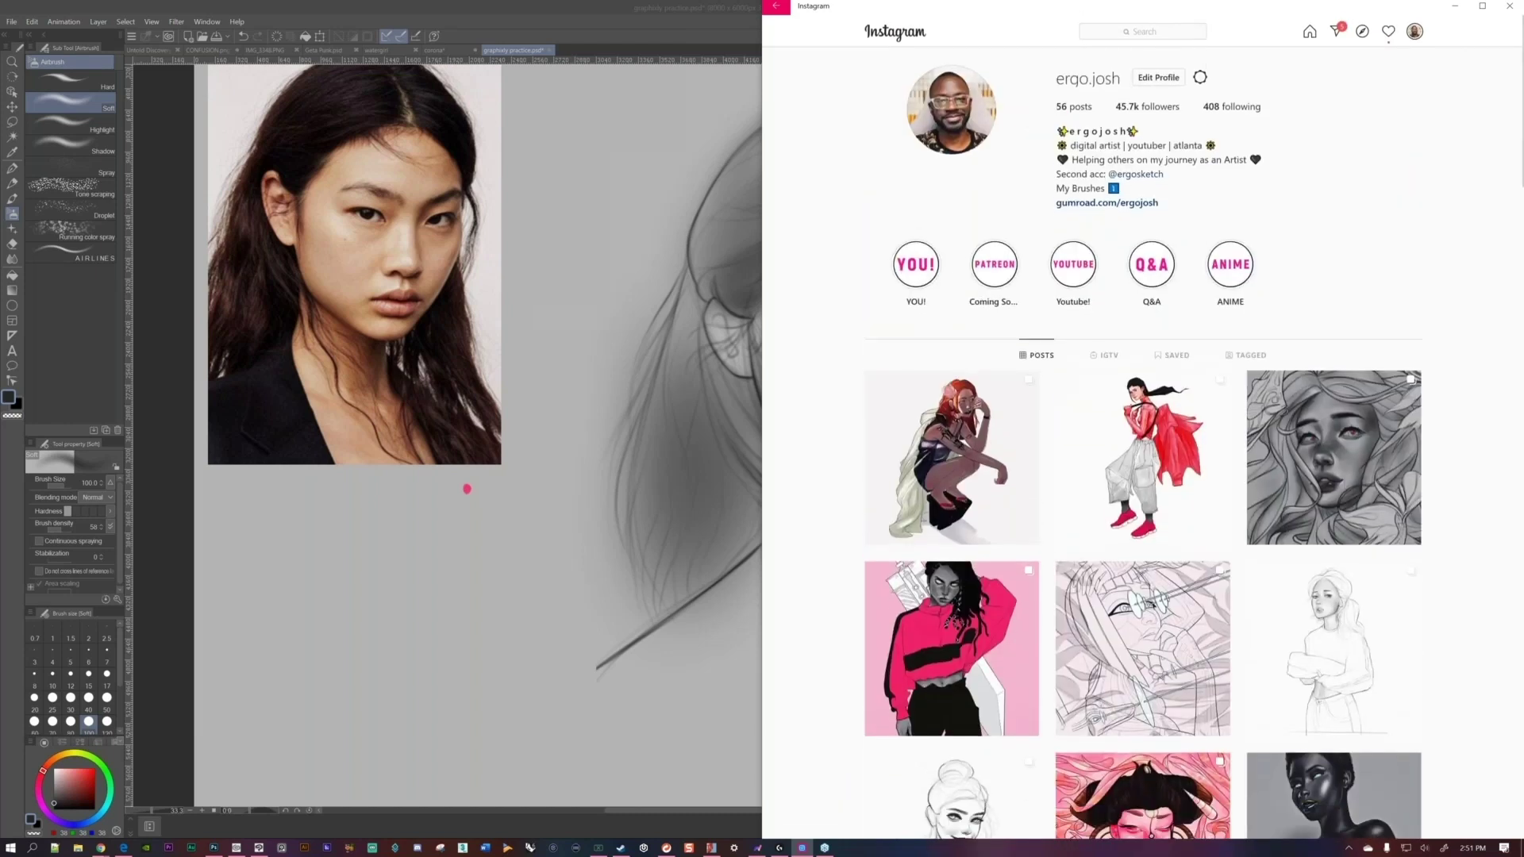
# Return to Clip Studio Paint and softly shade the outer edge of the far cheek with the Soft airbrush at size 100.
pyautogui.click(663, 457)
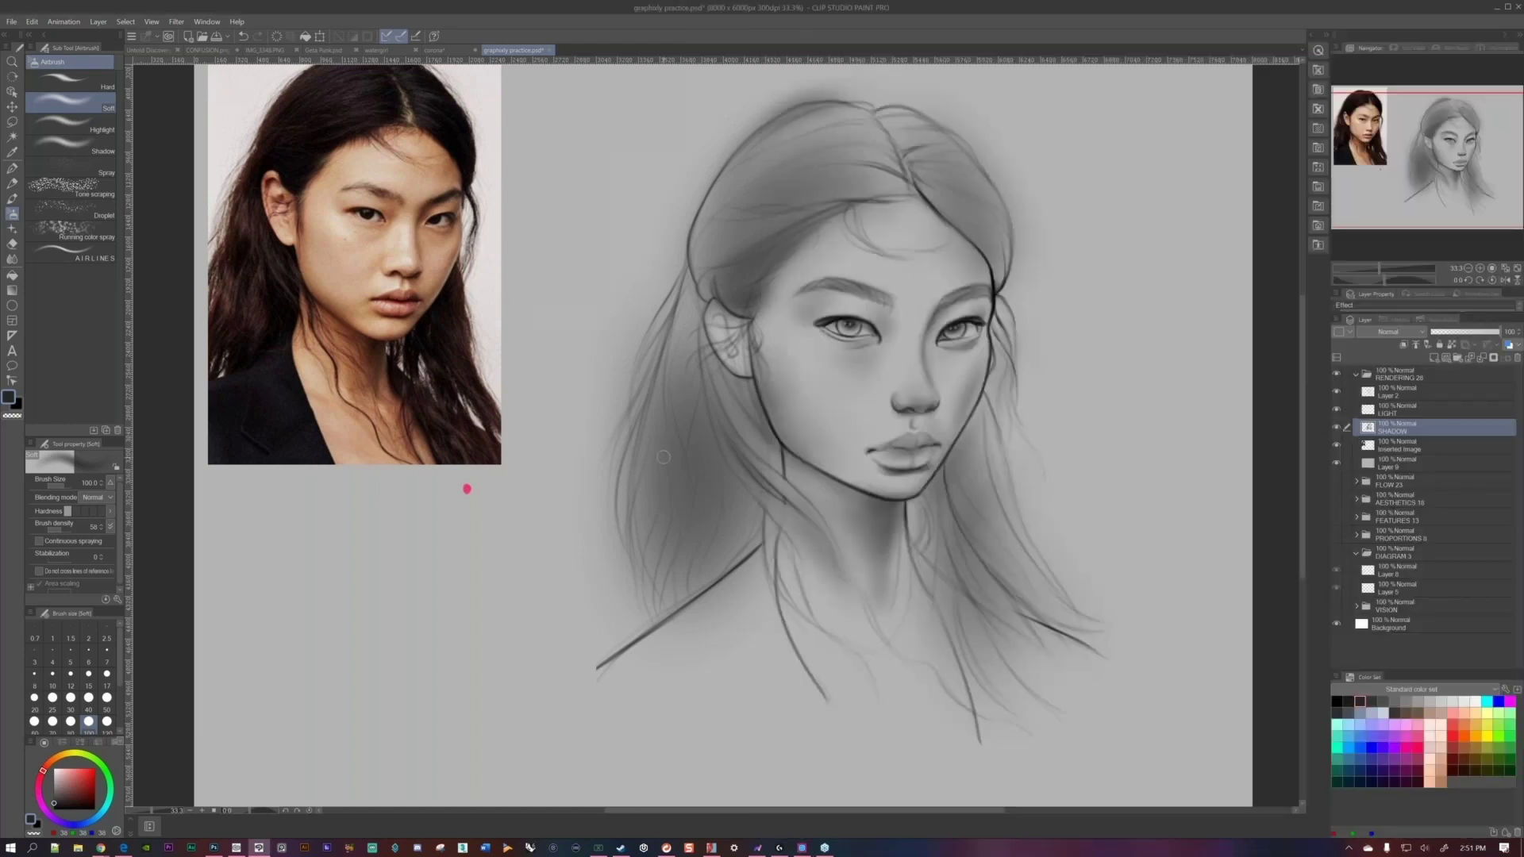
pyautogui.scroll(-2, 662, 457)
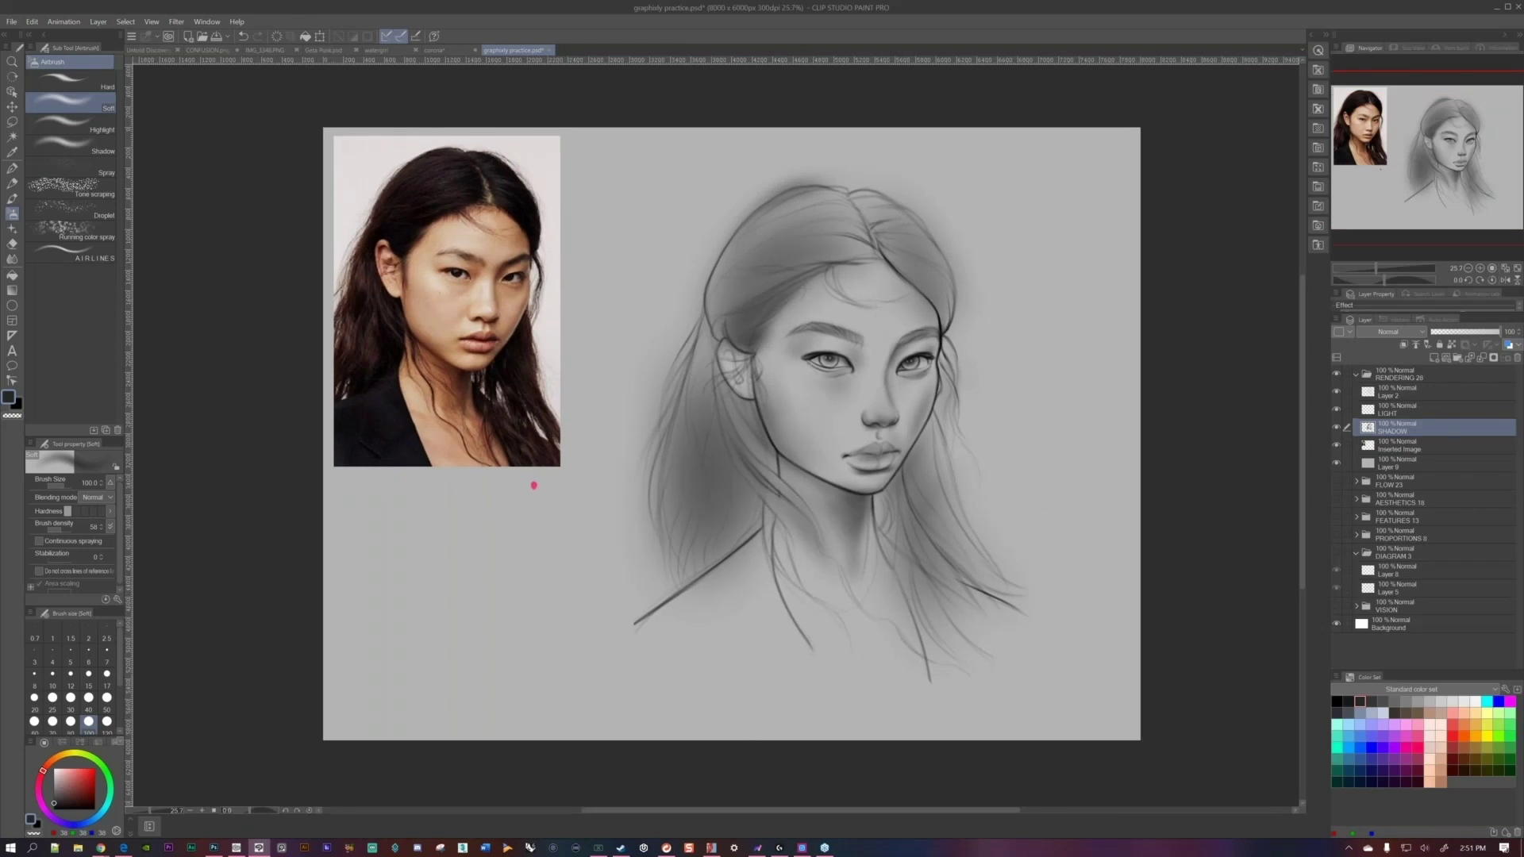
pyautogui.scroll(2, 534, 485)
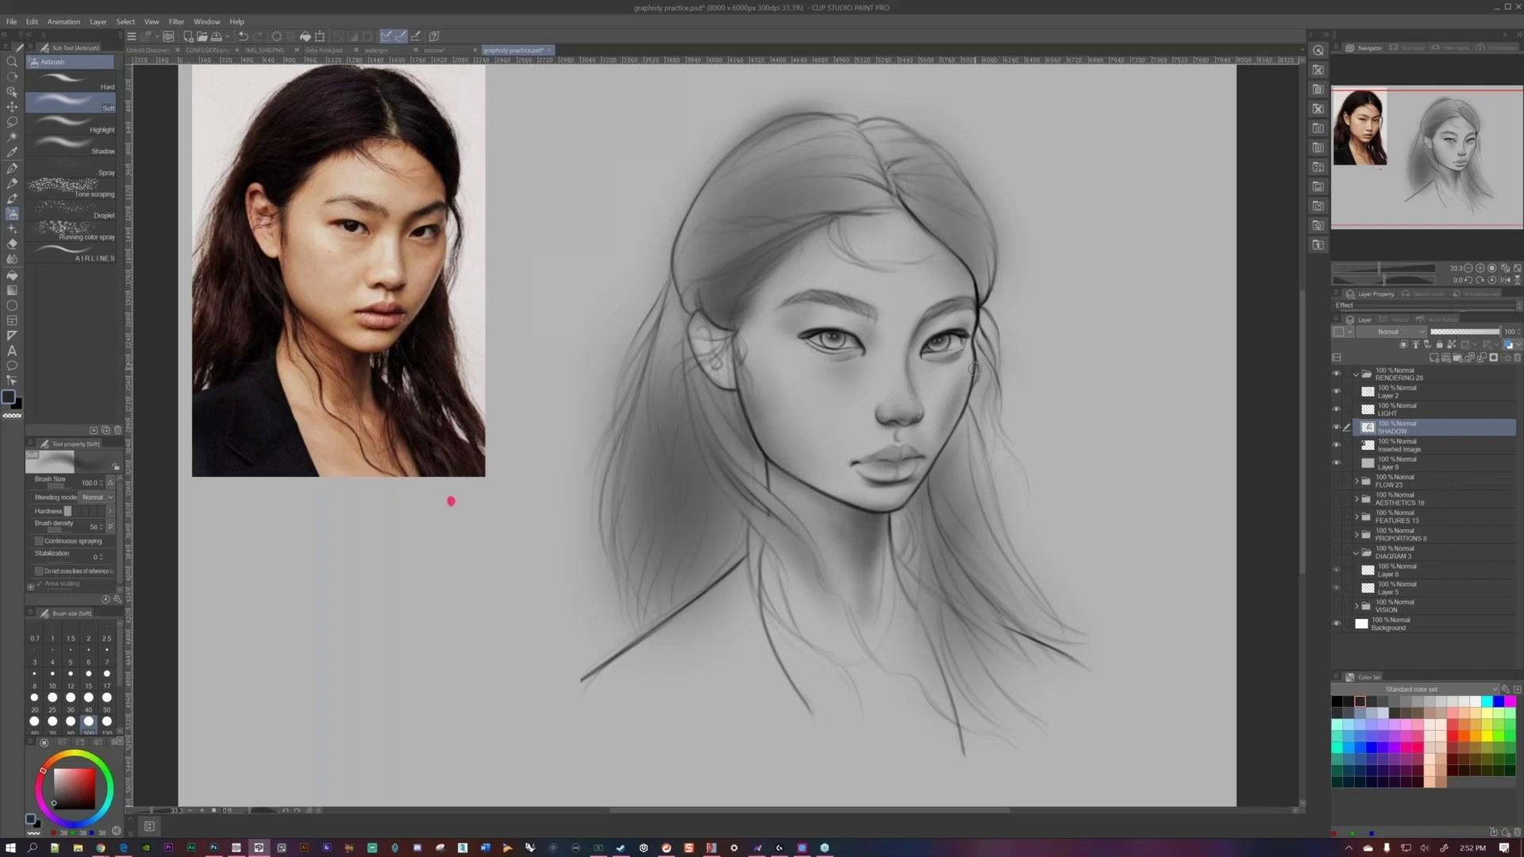
pyautogui.moveTo(972, 389); pyautogui.dragTo(979, 383)
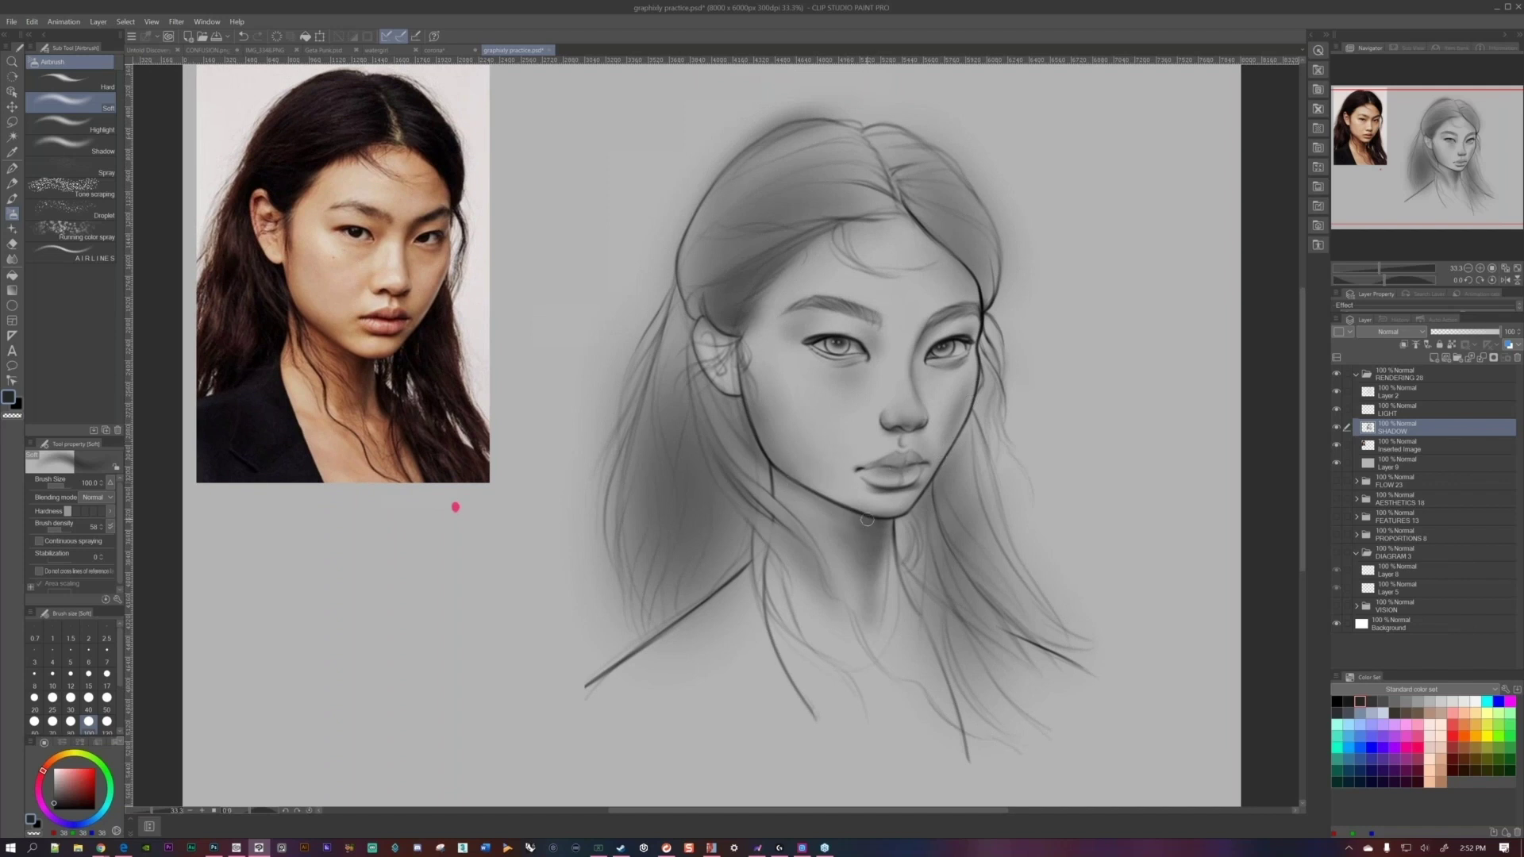
# Reduce the Soft airbrush to size 40 and deepen the small shadow of the philtrum between the nose and upper lip.
pyautogui.press('[')
pyautogui.press('[')
pyautogui.press('[')
pyautogui.press('[')
pyautogui.press('[')
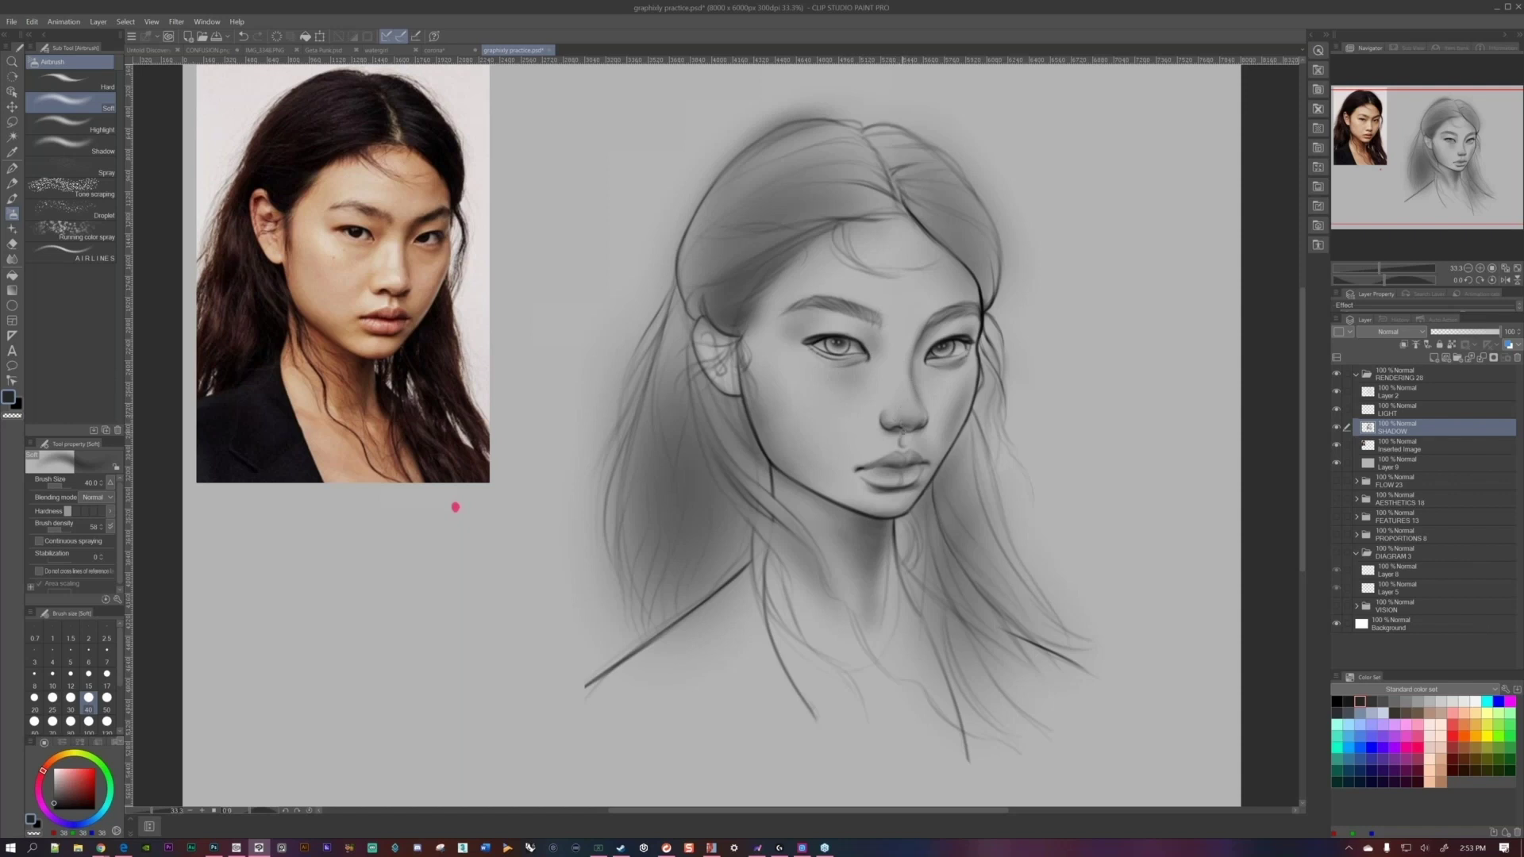
pyautogui.moveTo(901, 456); pyautogui.dragTo(880, 453)
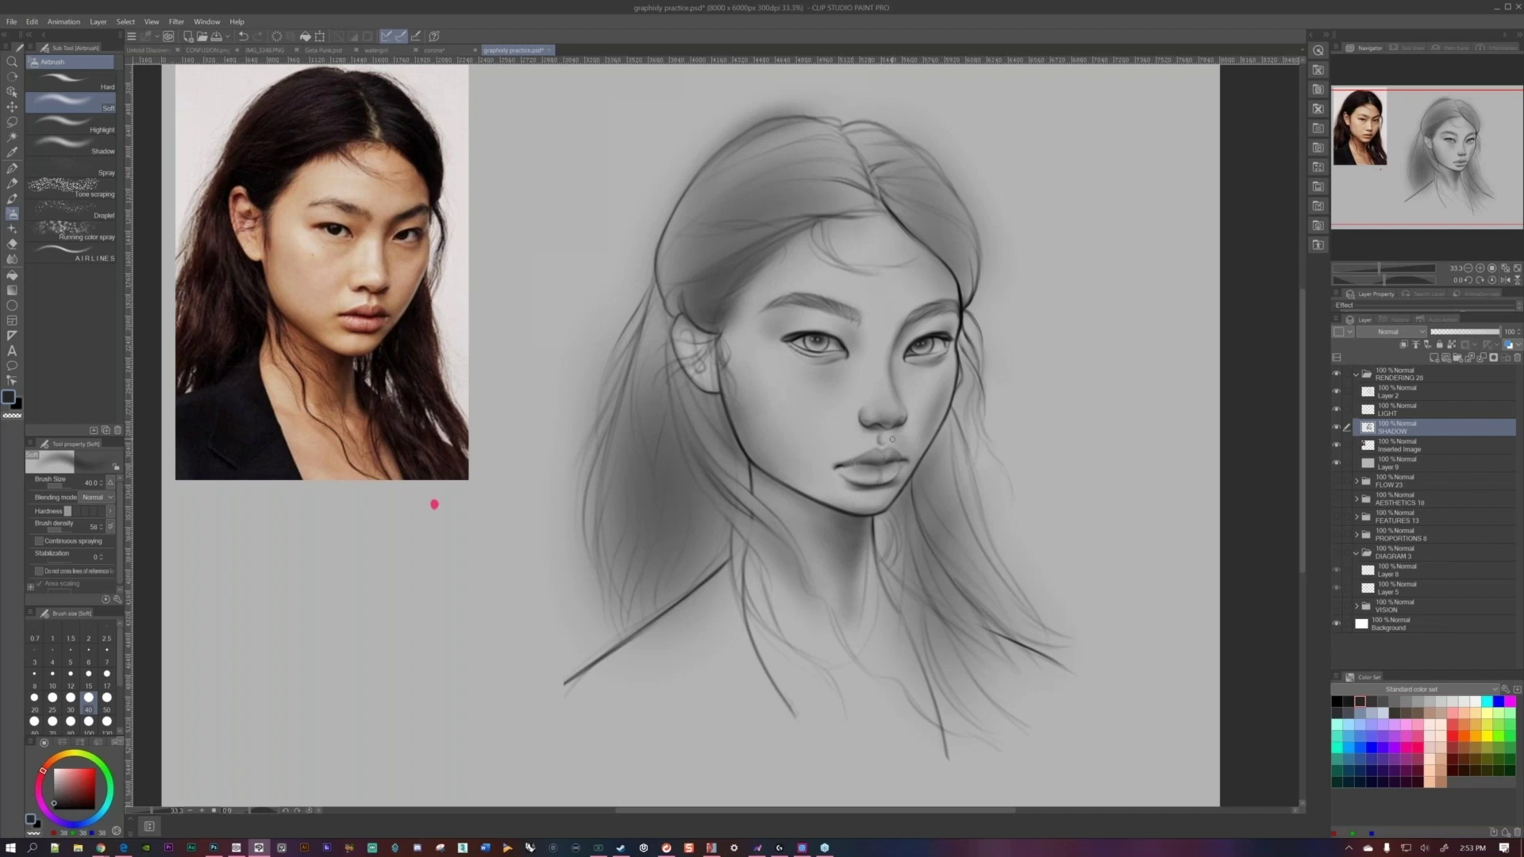
pyautogui.scroll(3, 885, 476)
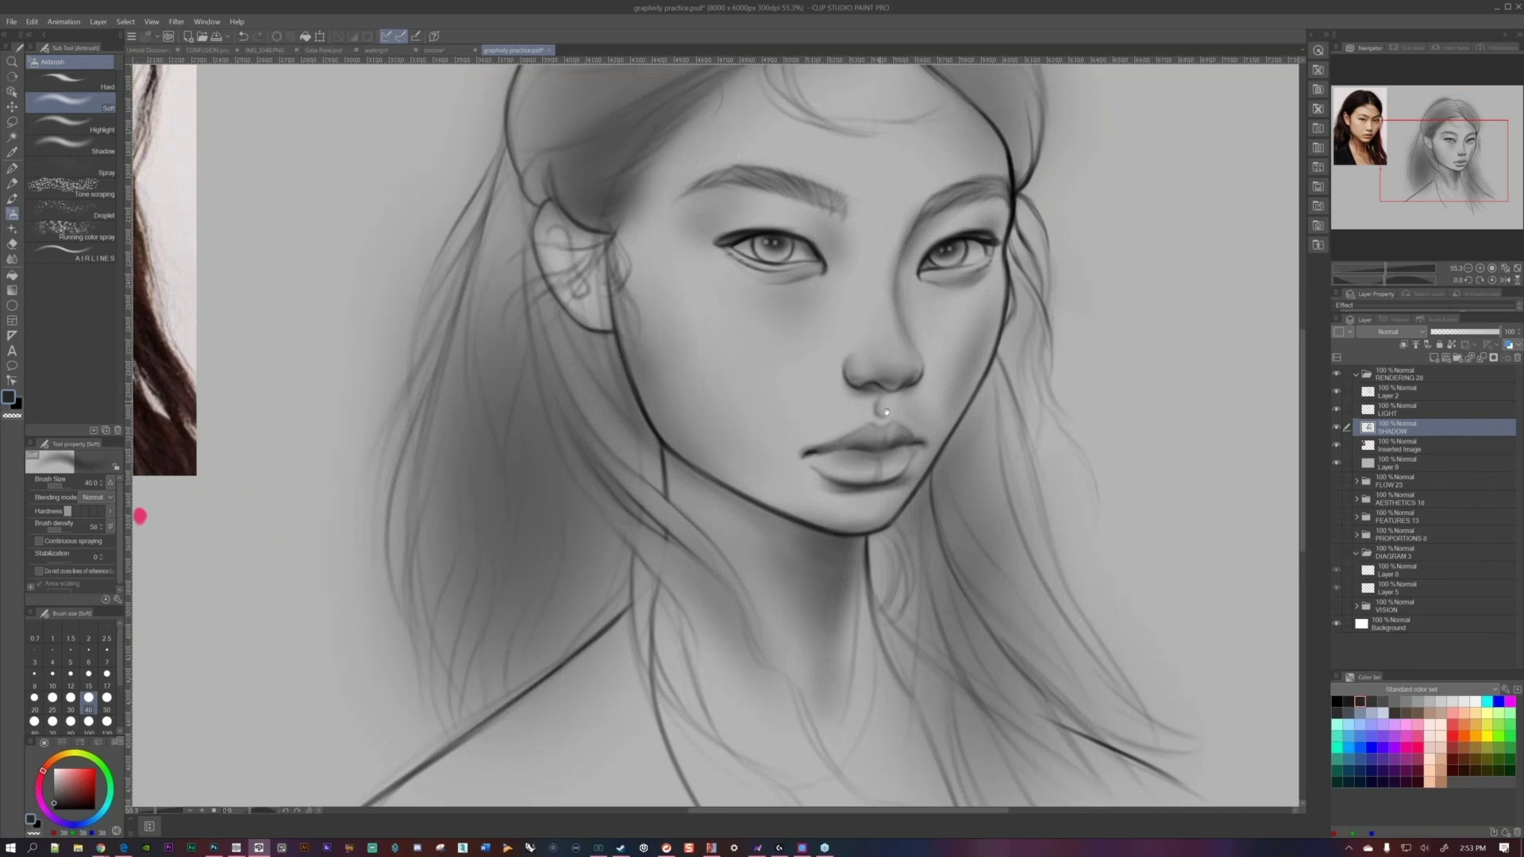
pyautogui.moveTo(874, 379); pyautogui.dragTo(906, 434)
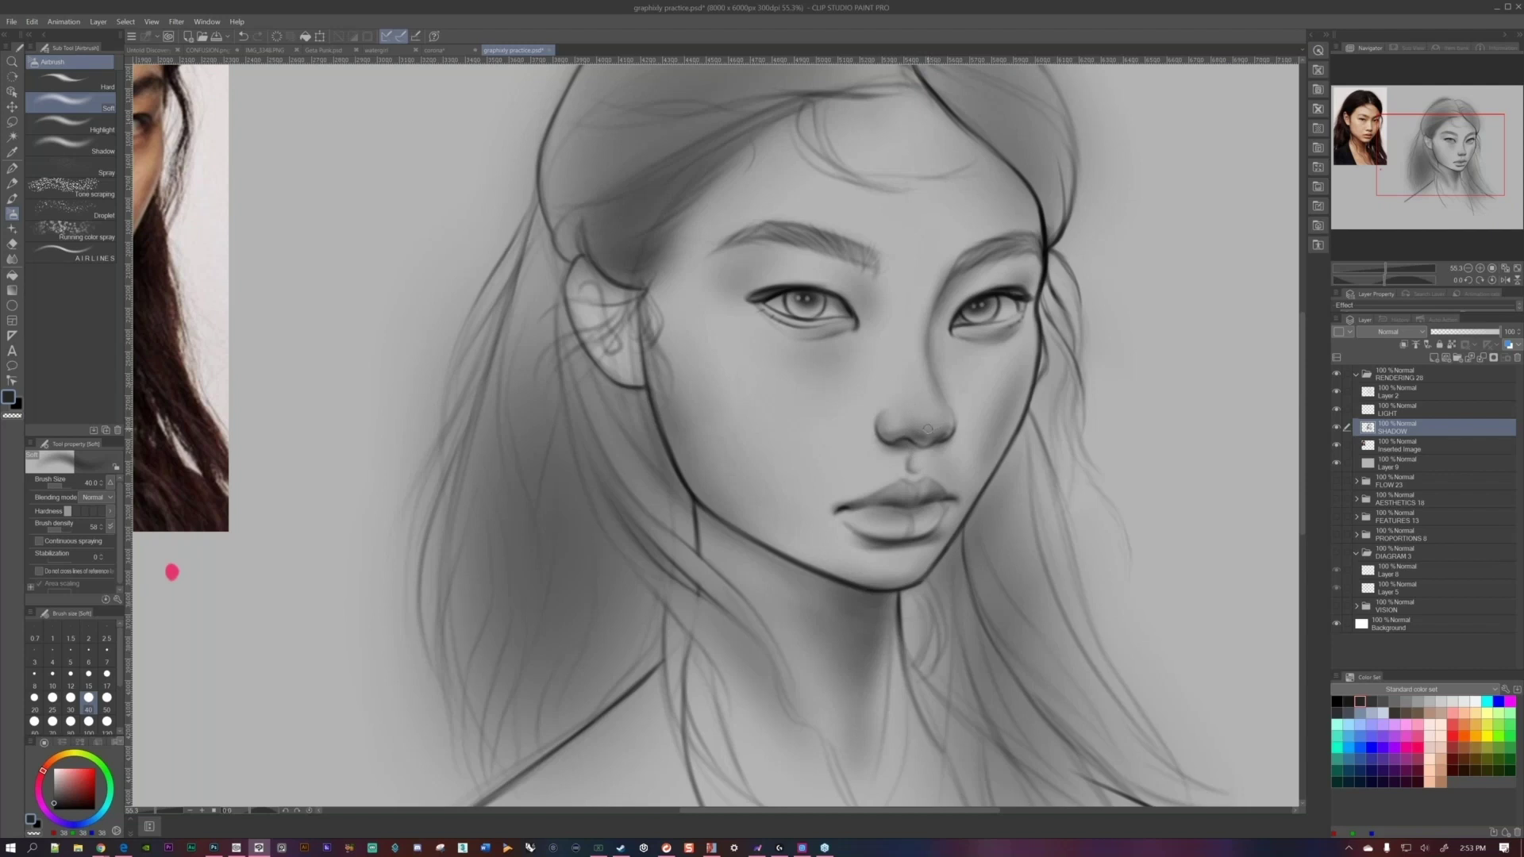
# Compare the portrait's nose and mouth shading with the reference photo, both close up and as a whole.
pyautogui.scroll(-4, 922, 476)
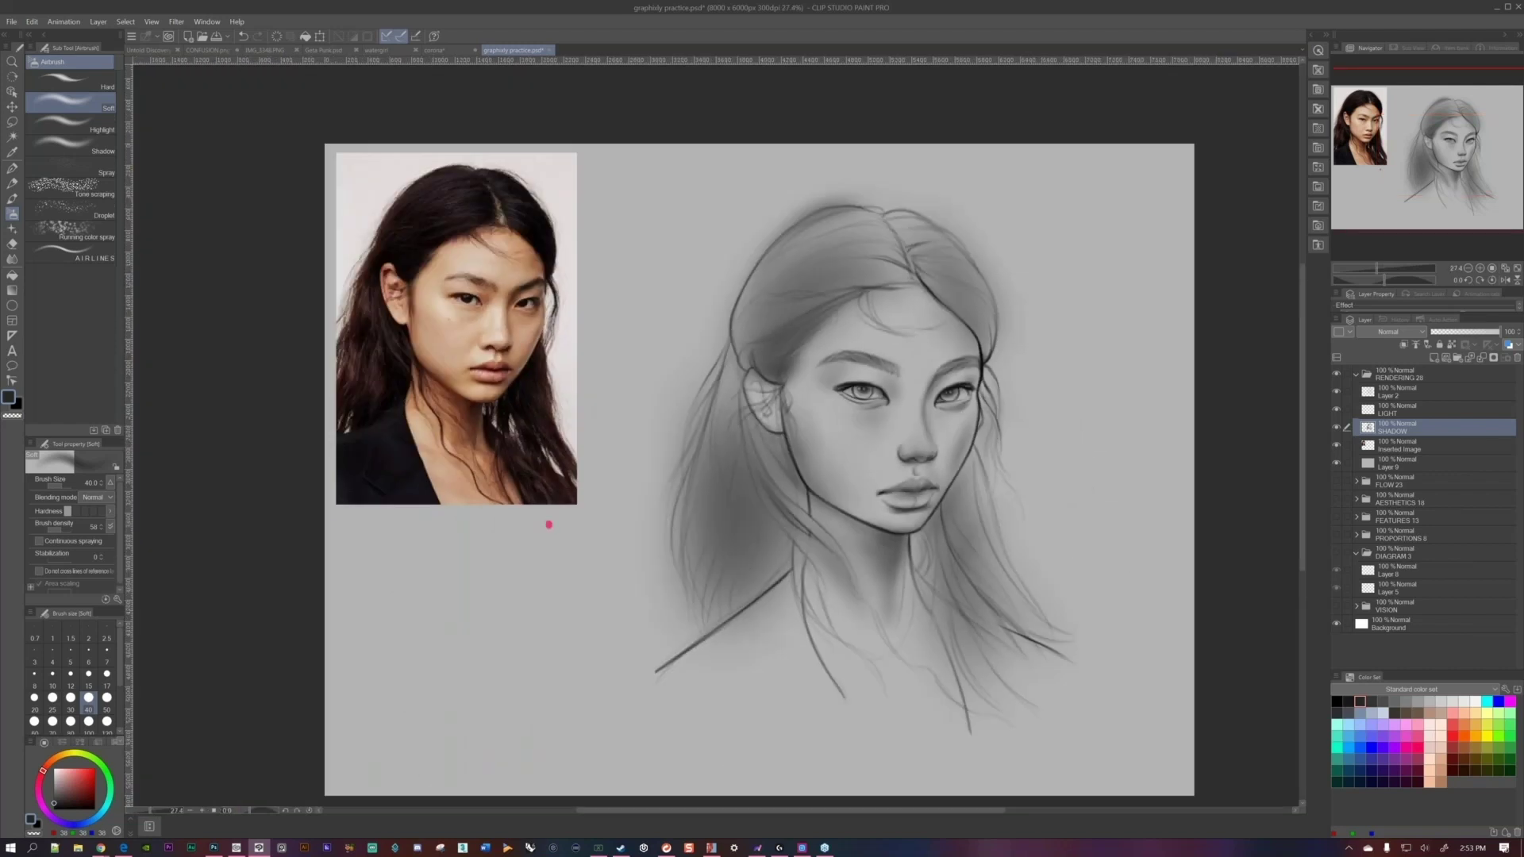
pyautogui.scroll(1, 548, 524)
pyautogui.scroll(2, 468, 529)
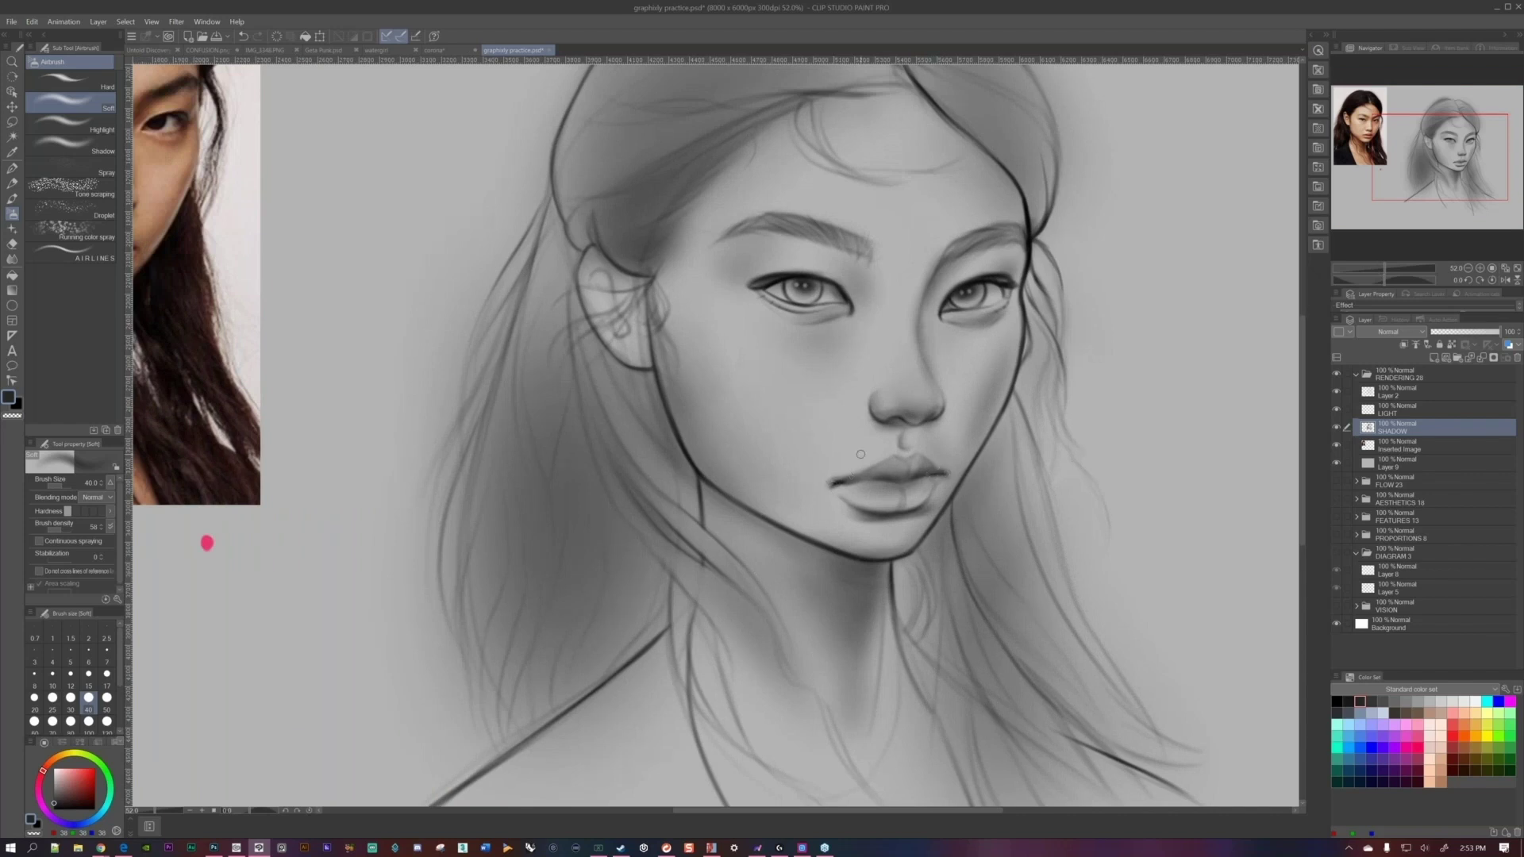
pyautogui.scroll(-2, 446, 523)
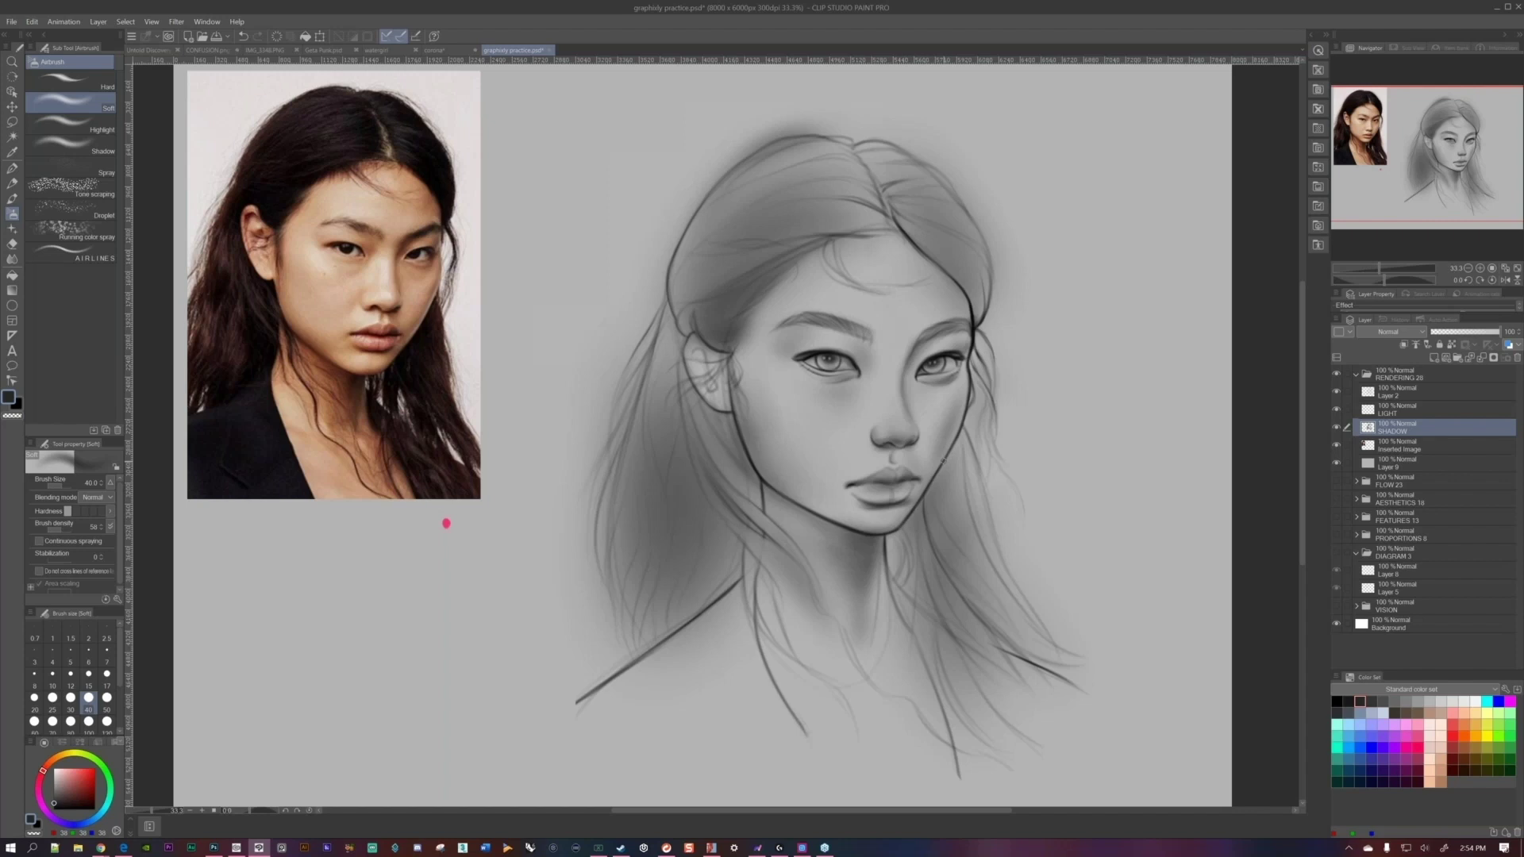
pyautogui.scroll(-3, 446, 523)
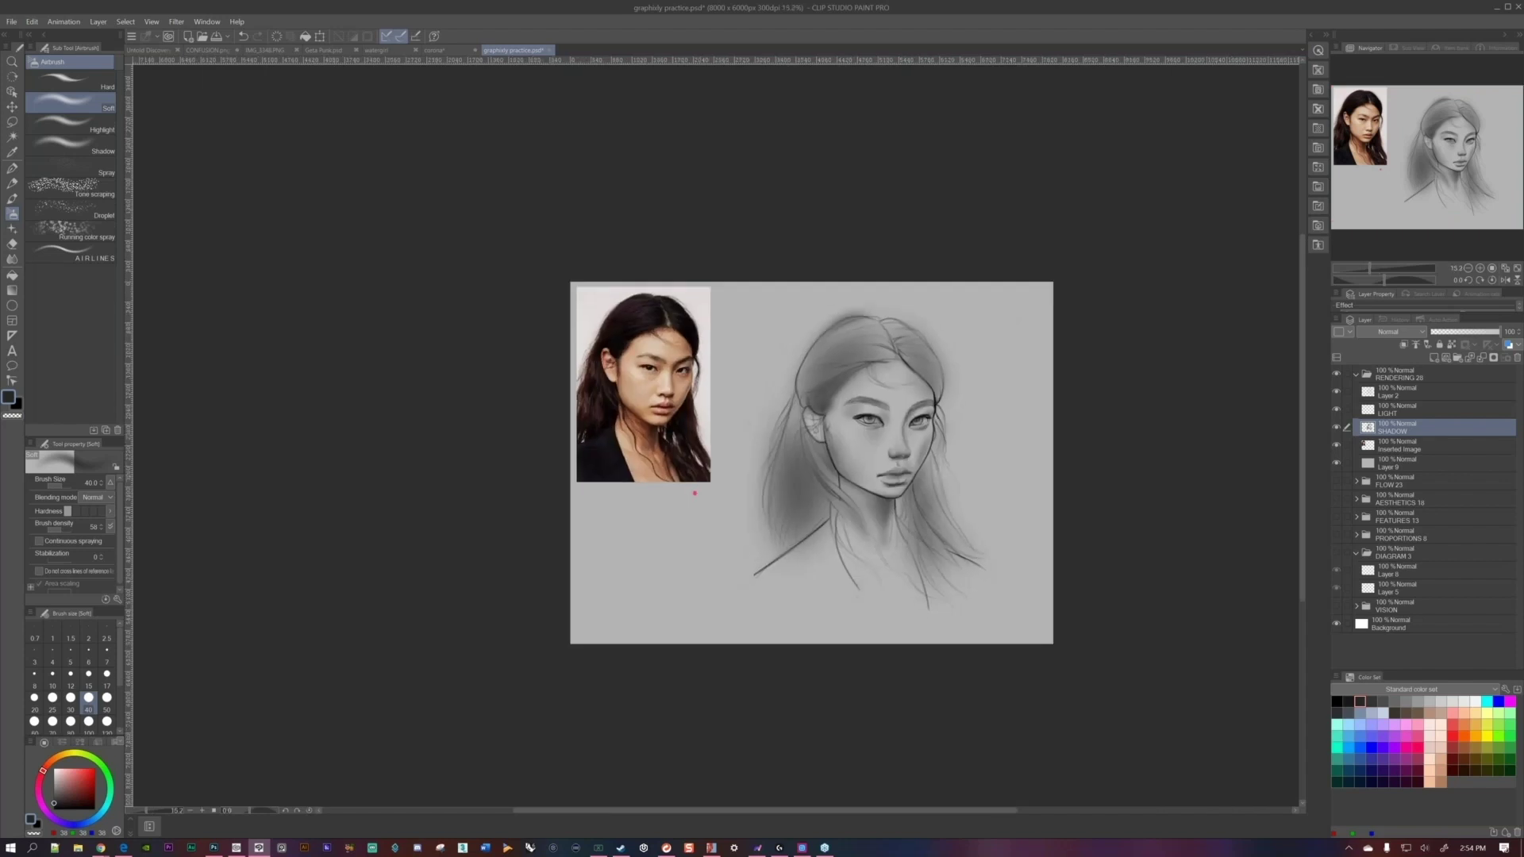
pyautogui.scroll(2, 926, 501)
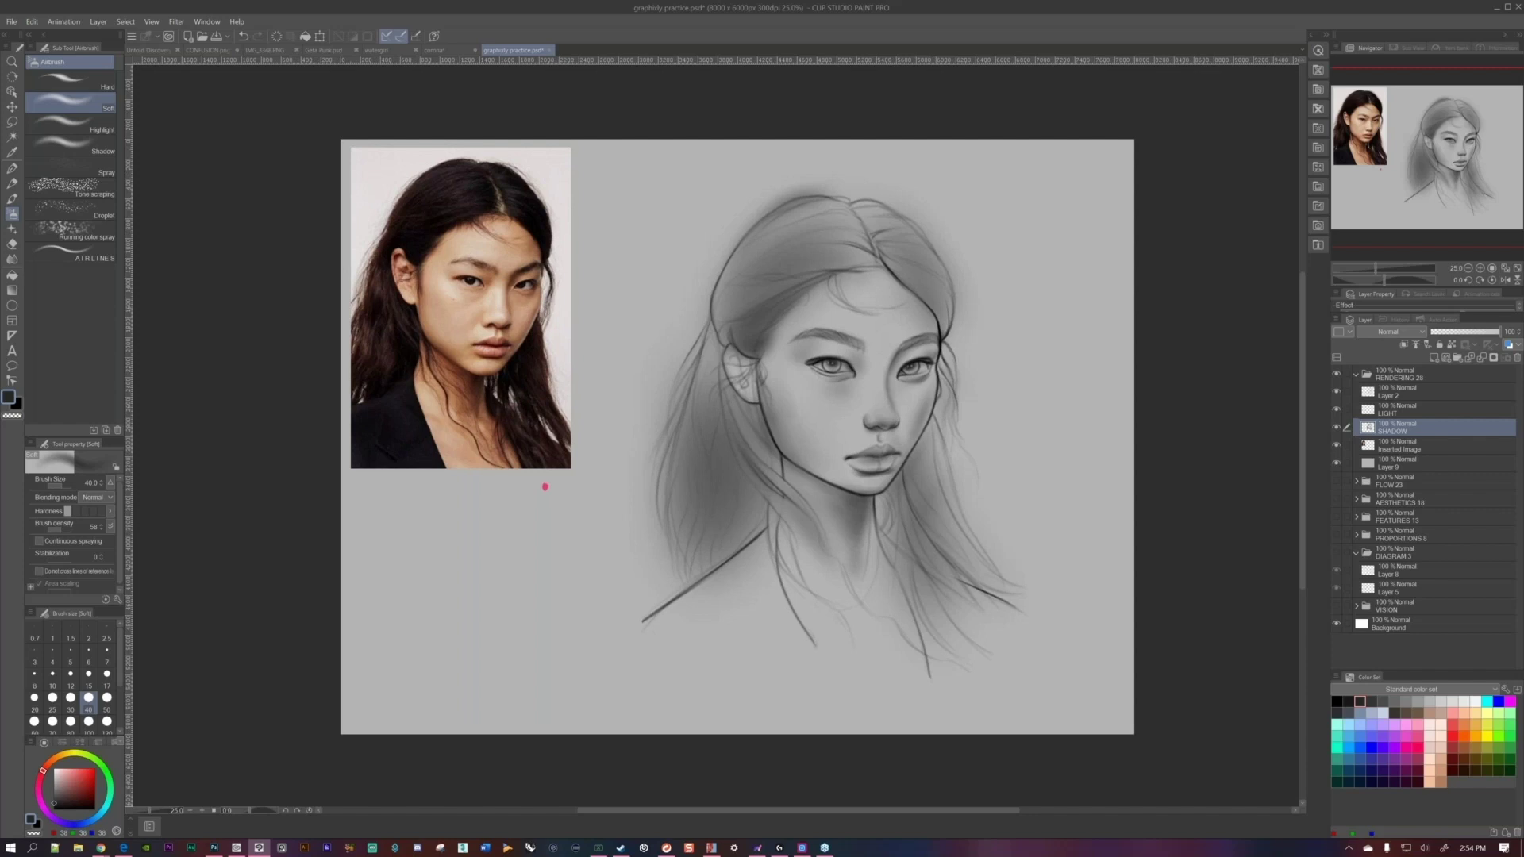
pyautogui.scroll(2, 545, 486)
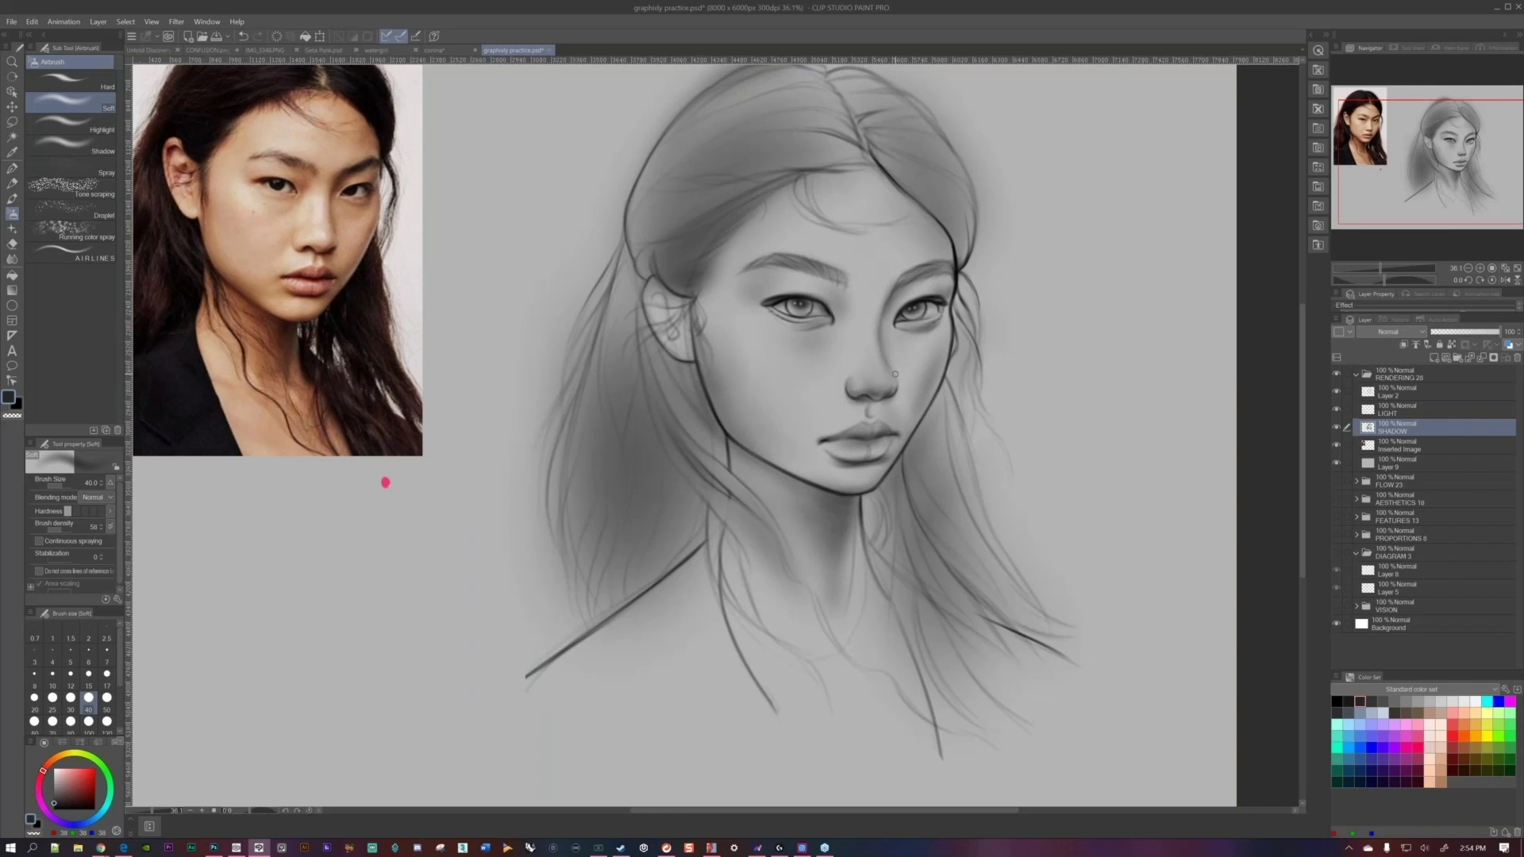
pyautogui.scroll(-2, 385, 482)
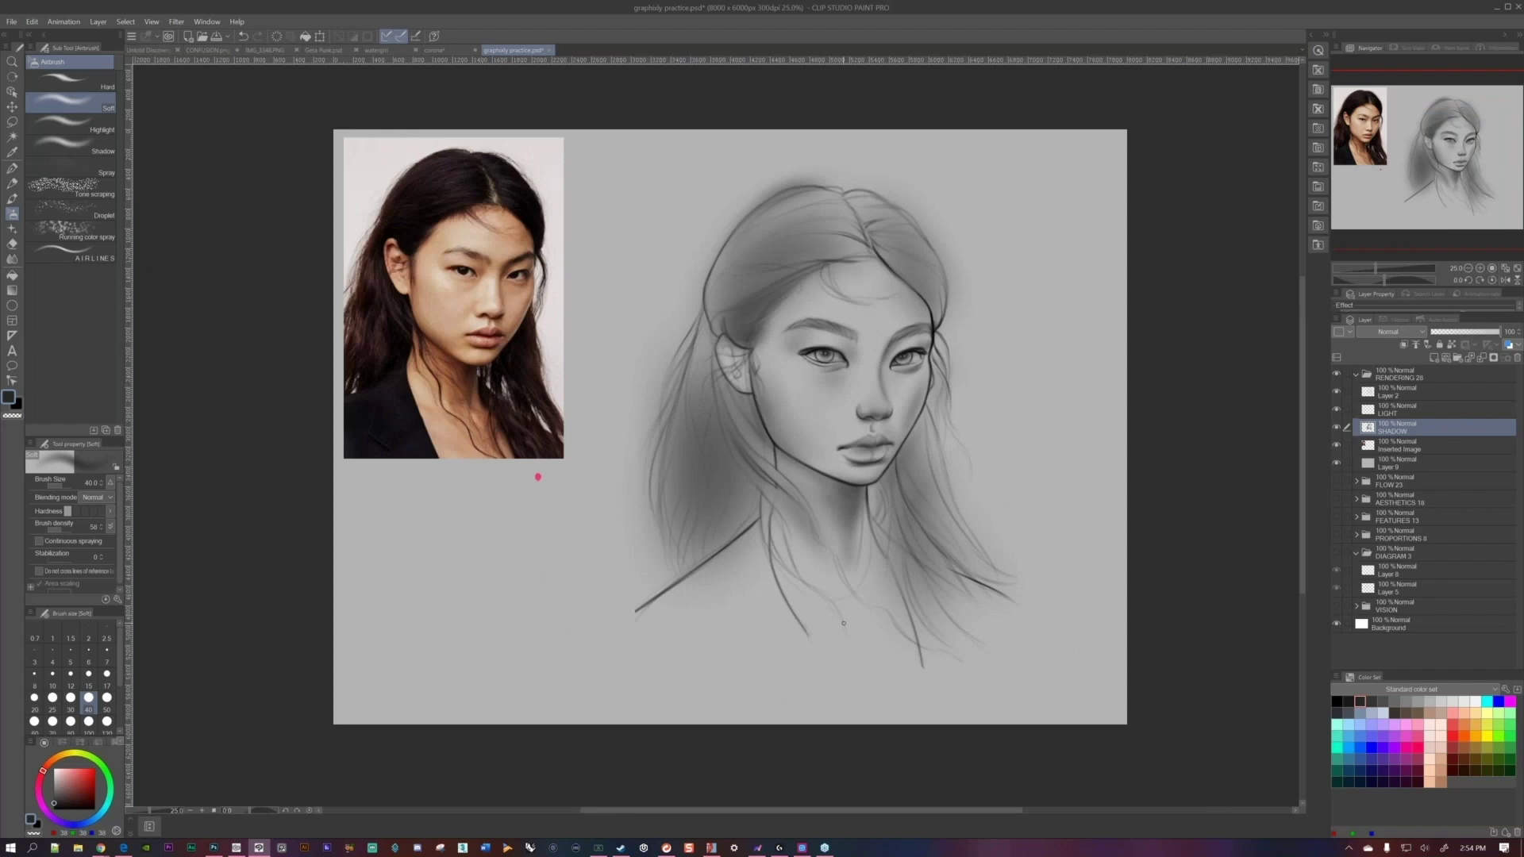
# Switch to the CONFUSION artwork and examine its rendered face and linework up close and as a whole.
pyautogui.click(208, 49)
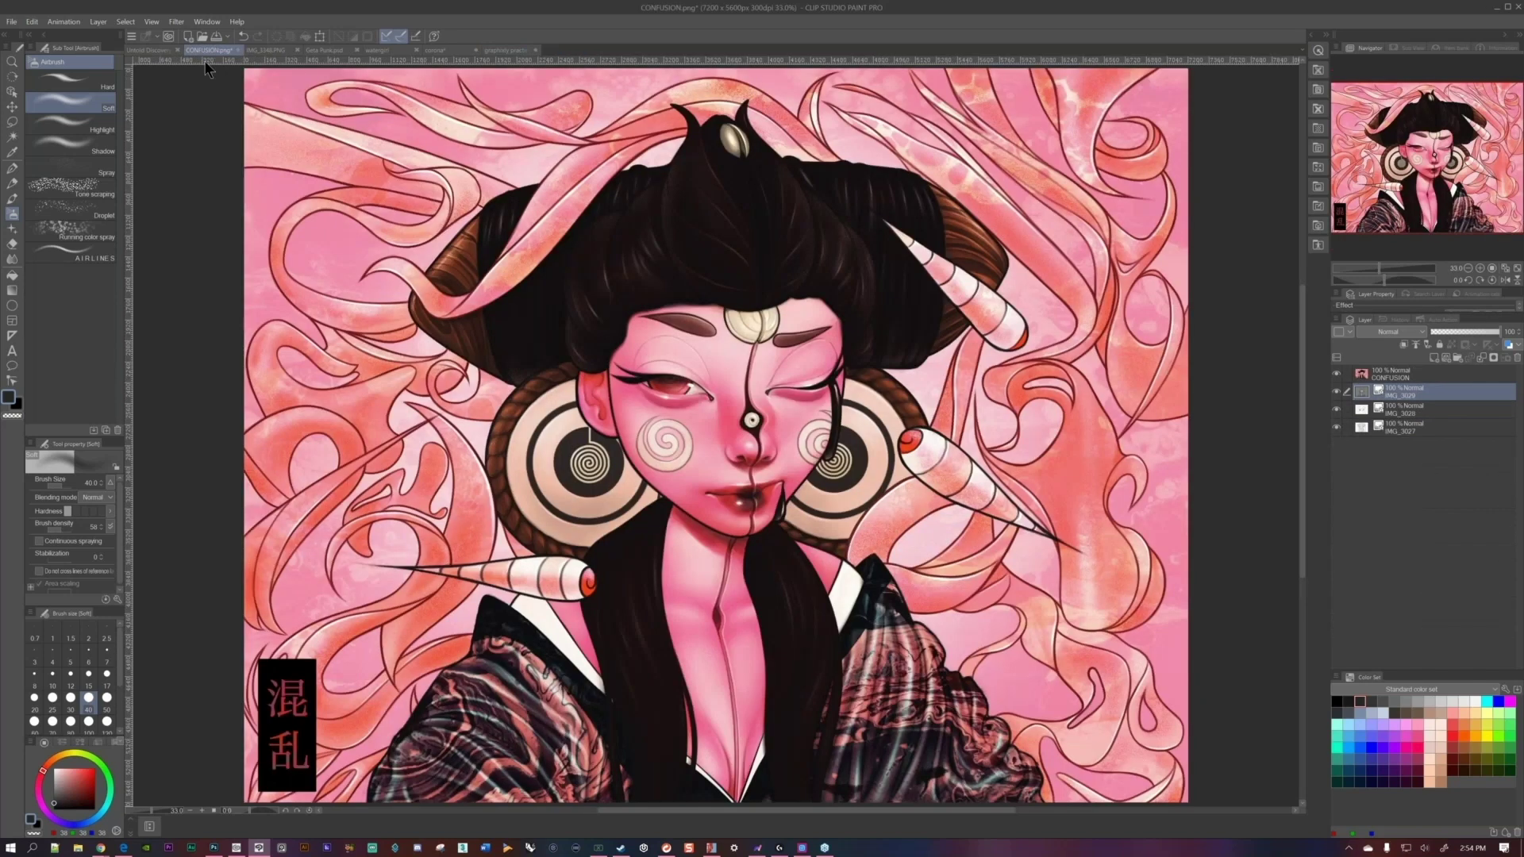
pyautogui.scroll(3, 985, 500)
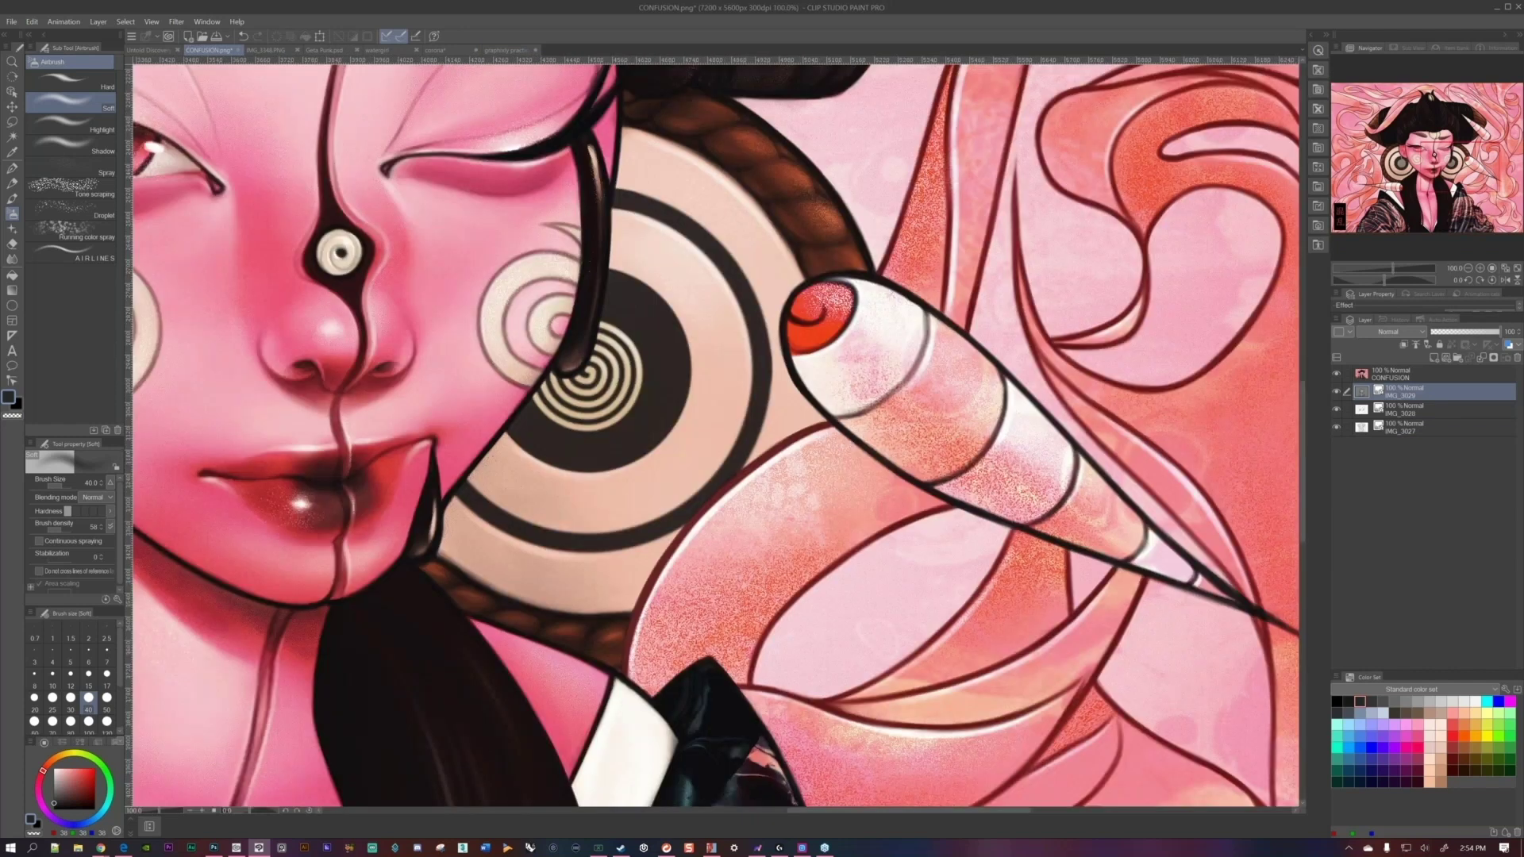
pyautogui.scroll(-2, 715, 437)
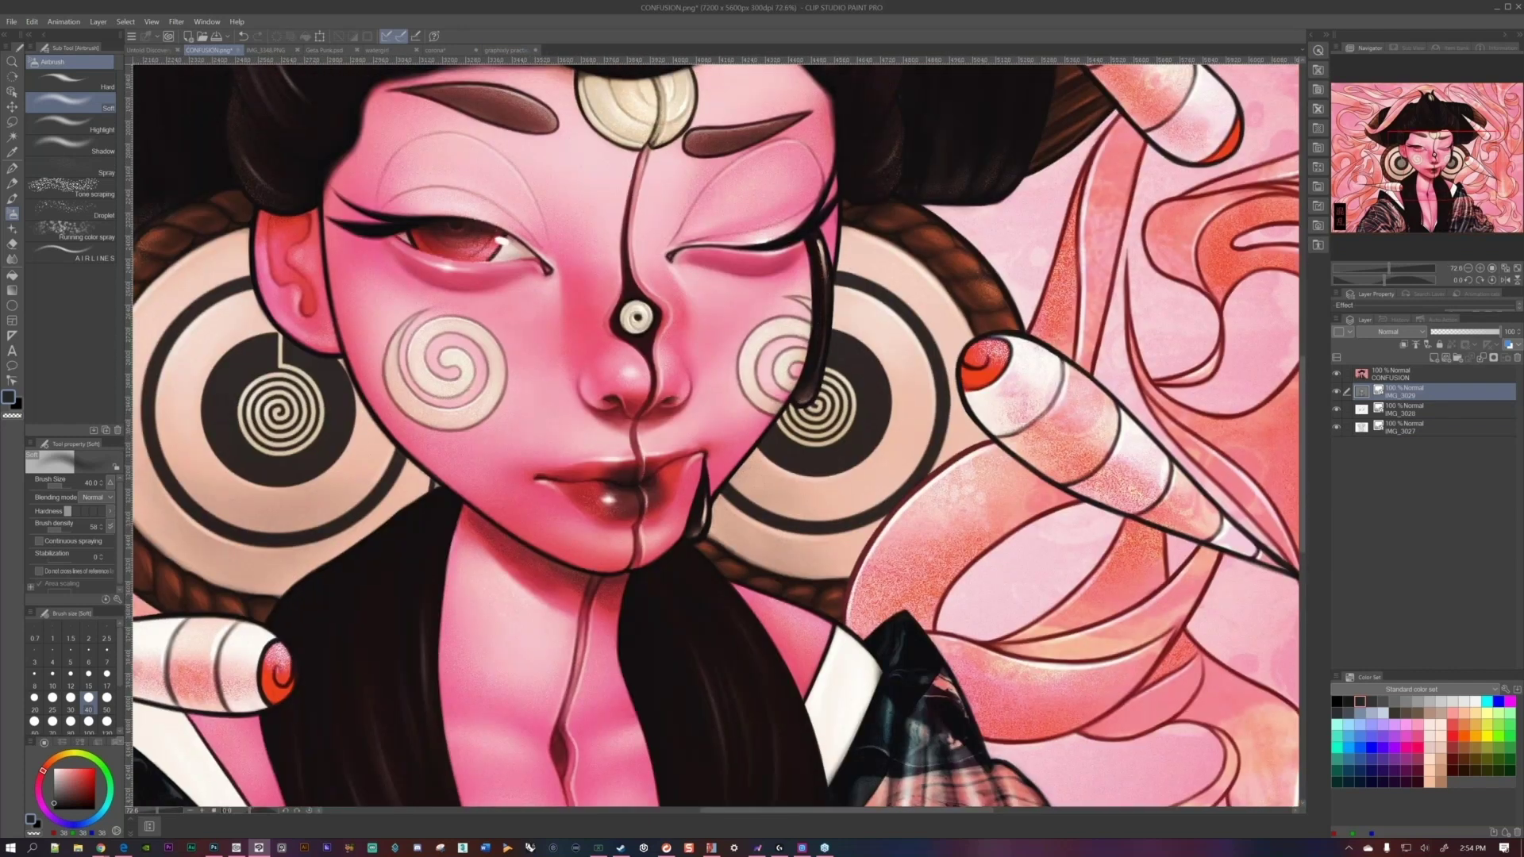
pyautogui.scroll(-1, 754, 518)
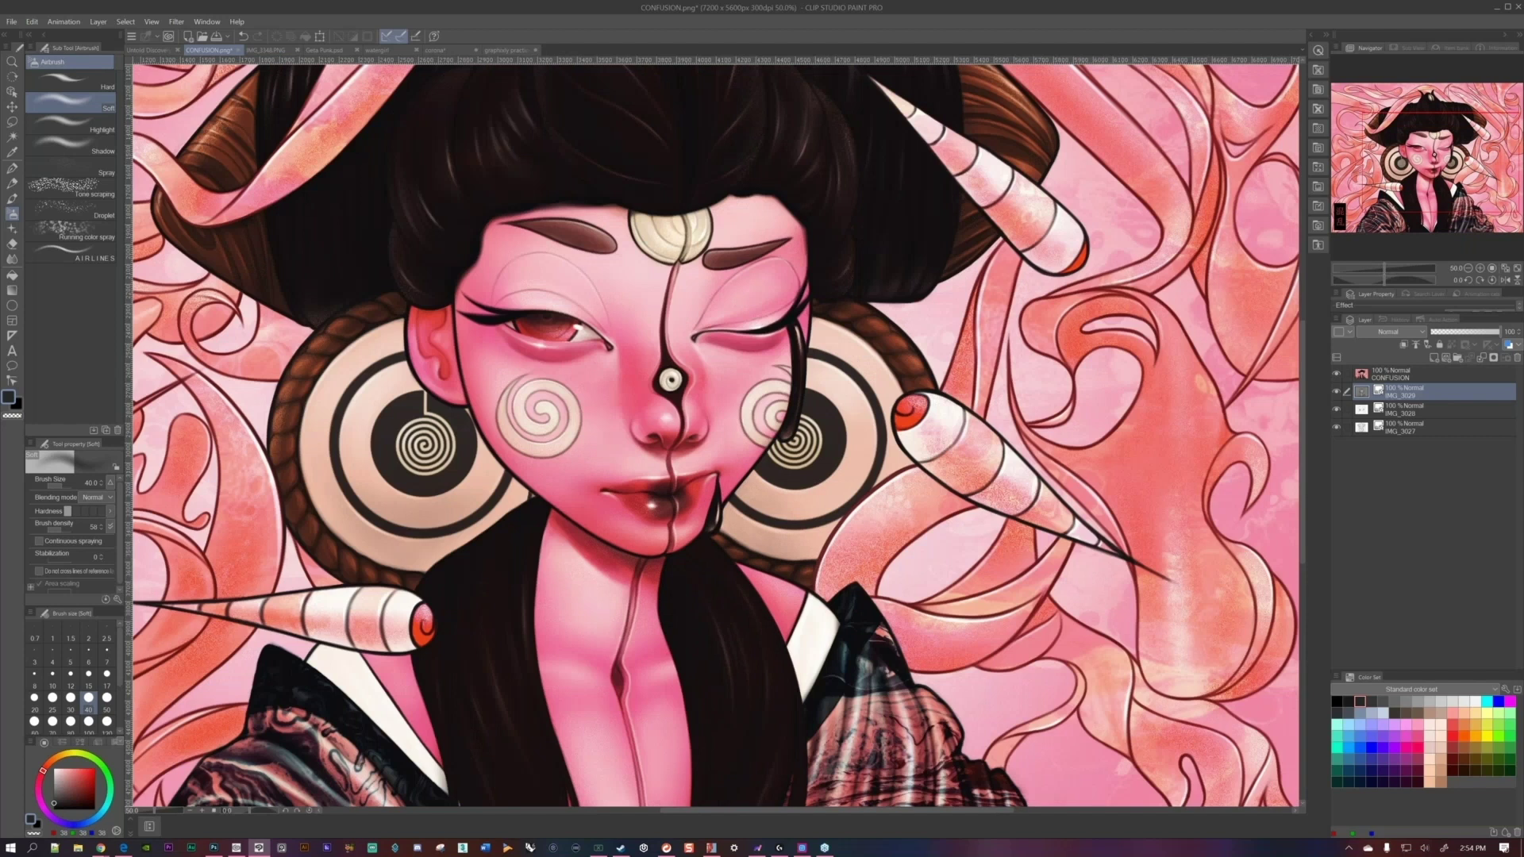
pyautogui.hotkey('ctrl', '0')
# Hide the CONFUSION color layer and the two layers beneath it to examine the clean line art and the rough sketch.
pyautogui.click(1337, 391)
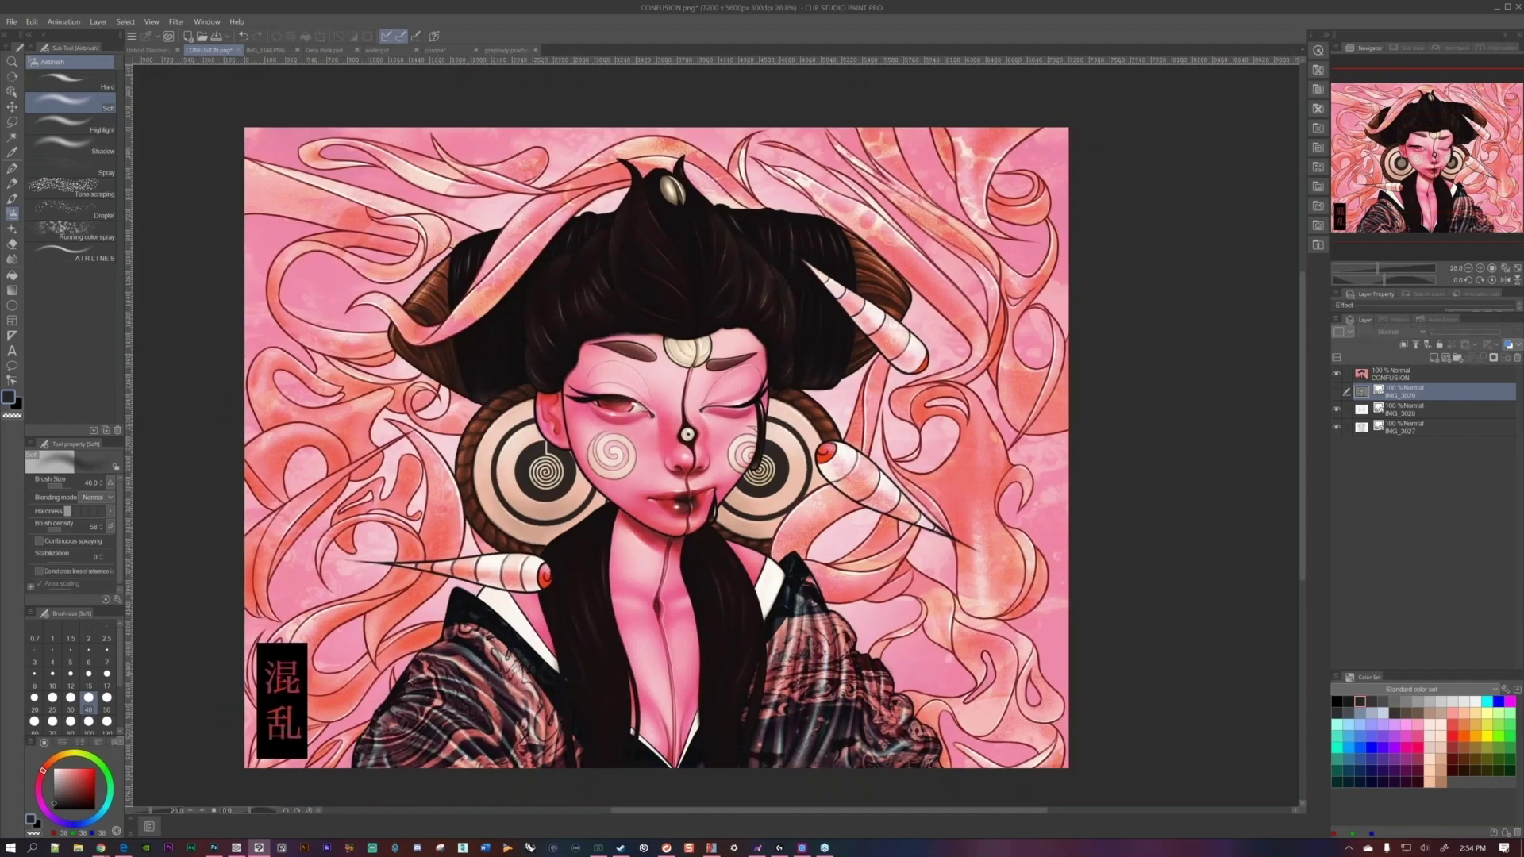
pyautogui.click(1337, 374)
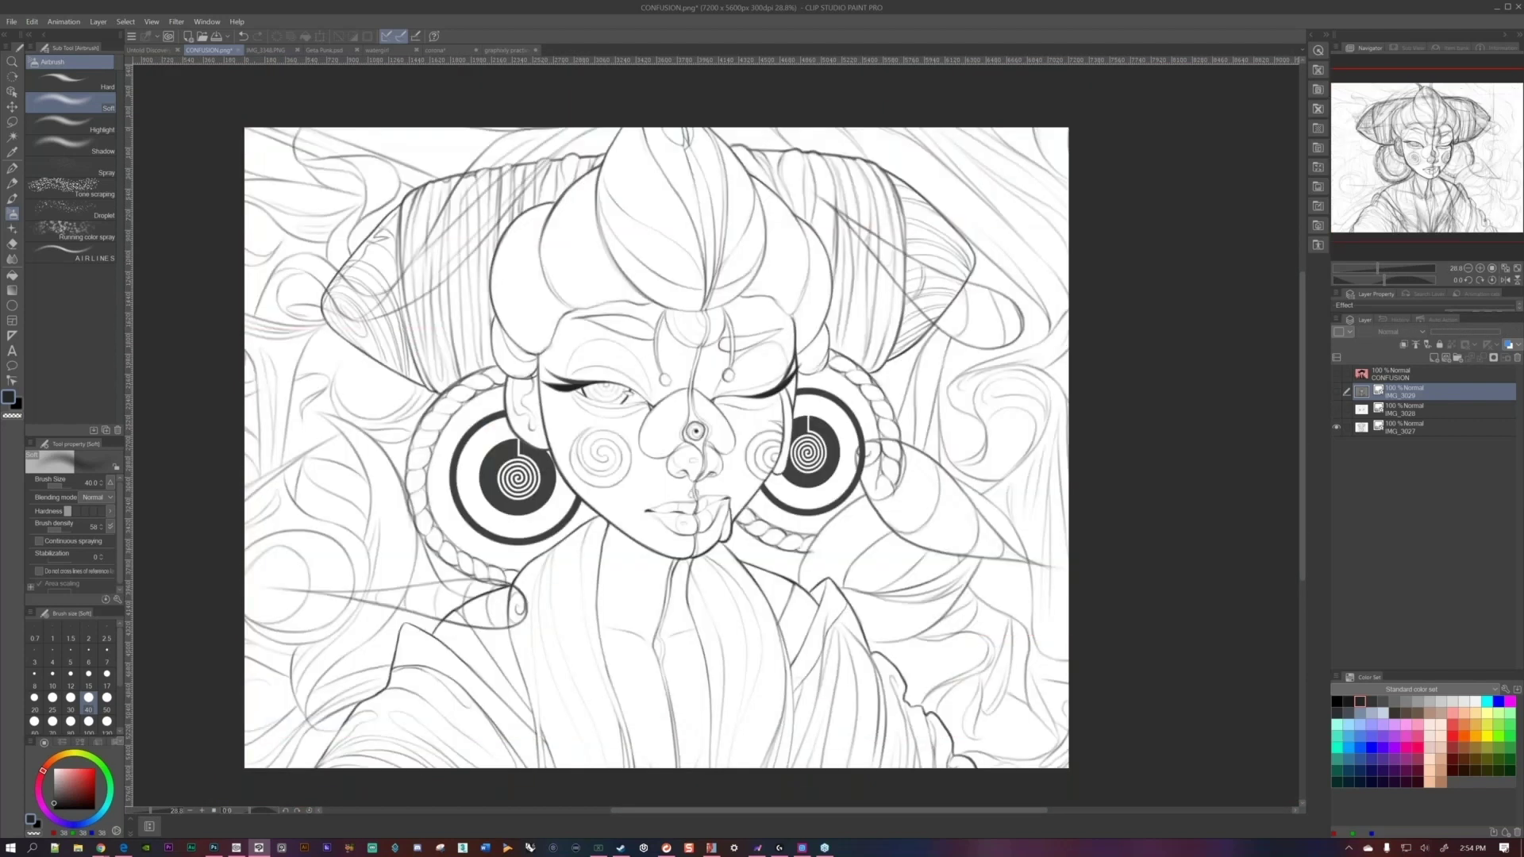
pyautogui.click(1337, 410)
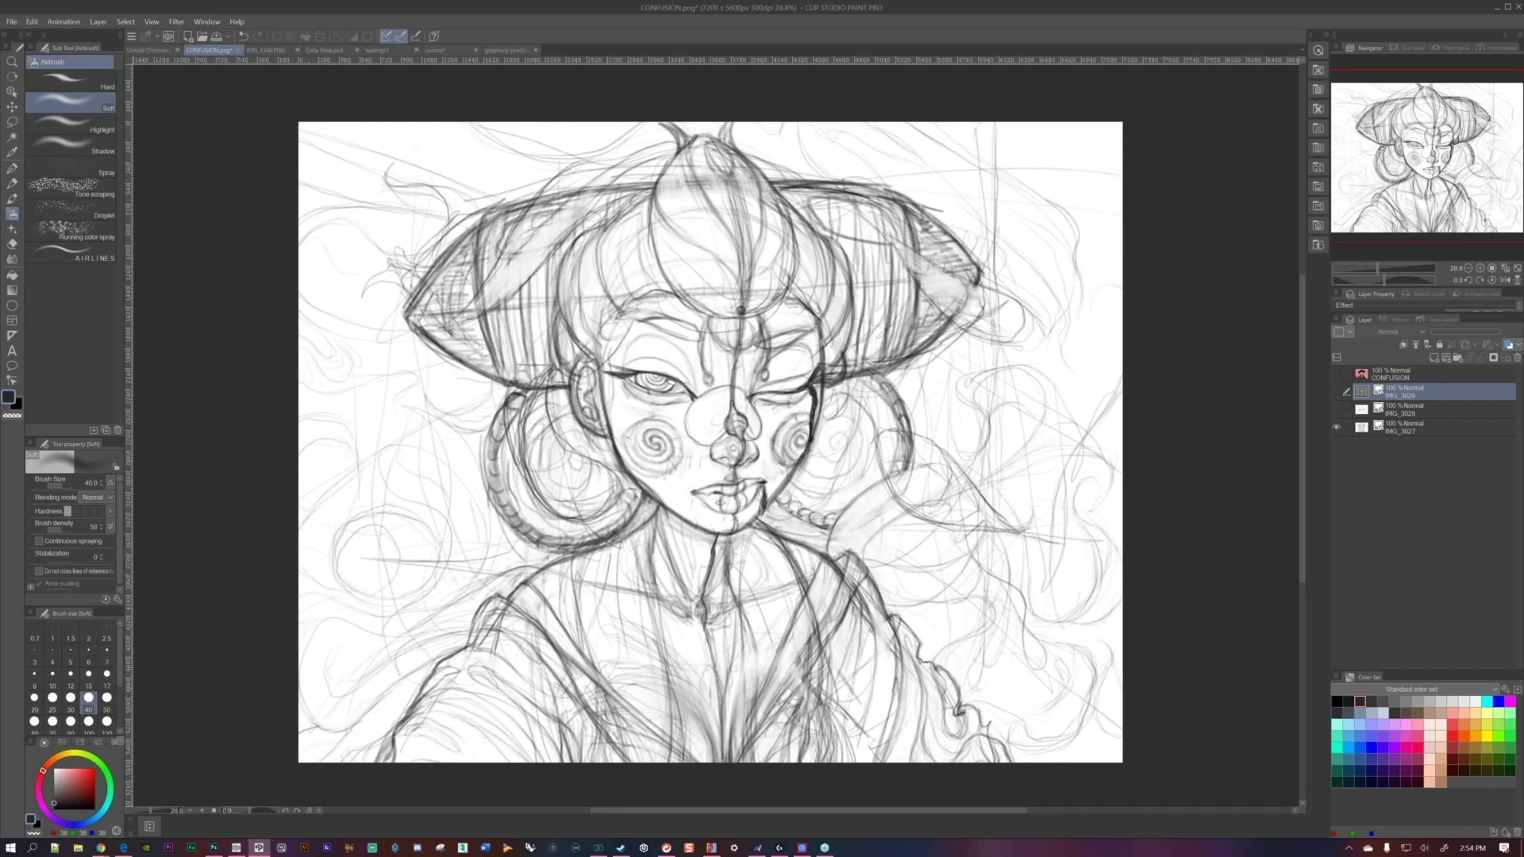
# Examine the Geta Punk illustration and return to the graphitely practice portrait.
pyautogui.click(324, 51)
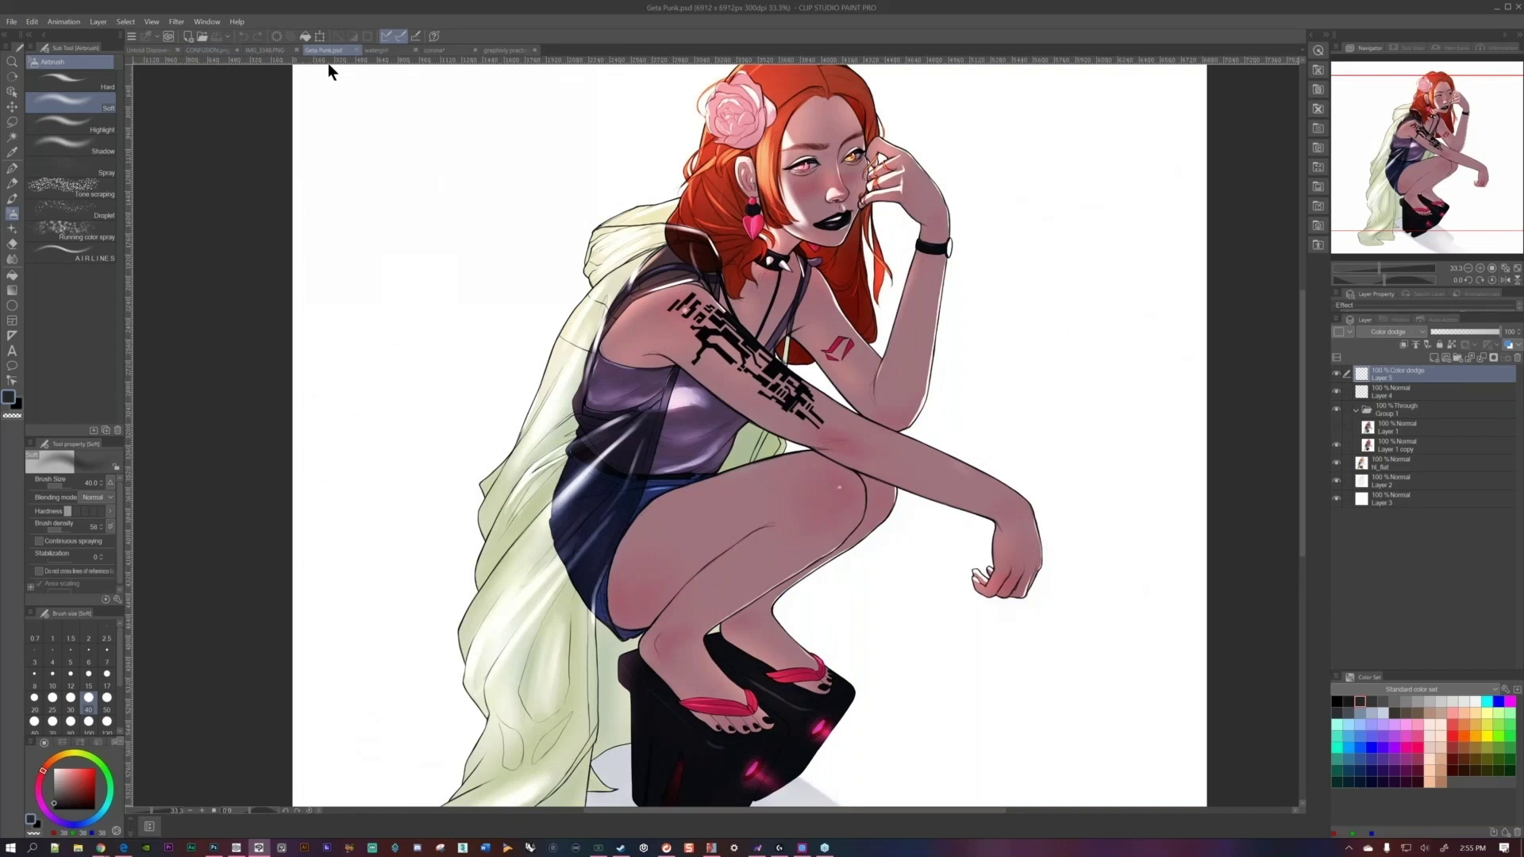
pyautogui.scroll(3, 715, 435)
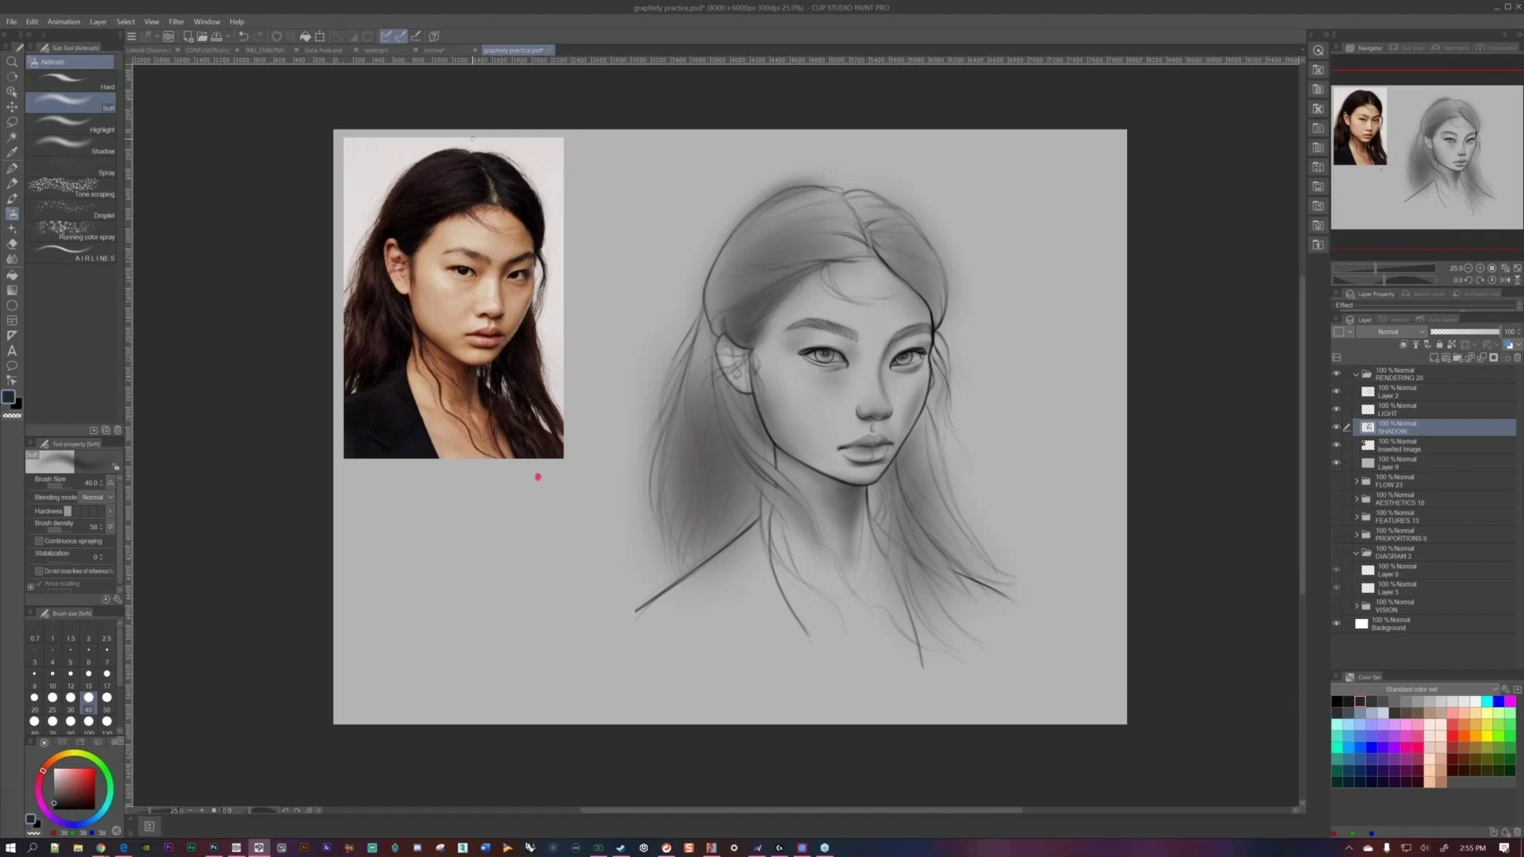
pyautogui.moveTo(919, 399); pyautogui.dragTo(890, 424)
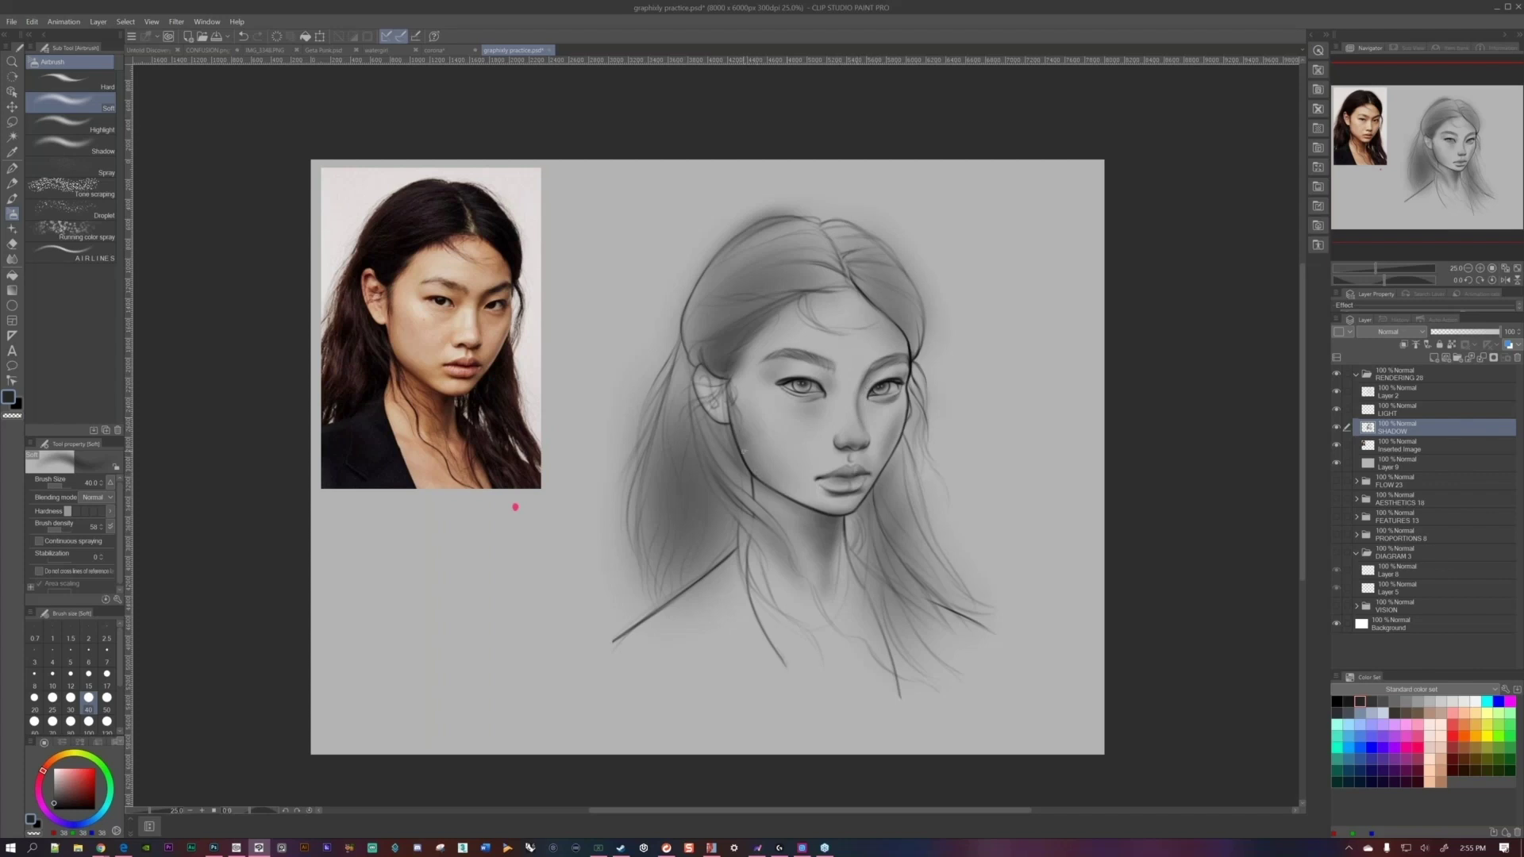
# Set the Soft airbrush size to 100, make the LIGHT layer active and choose a near-white color for highlights.
pyautogui.press(']')
pyautogui.press(']')
pyautogui.press(']')
pyautogui.press(']')
pyautogui.press(']')
pyautogui.click(1391, 412)
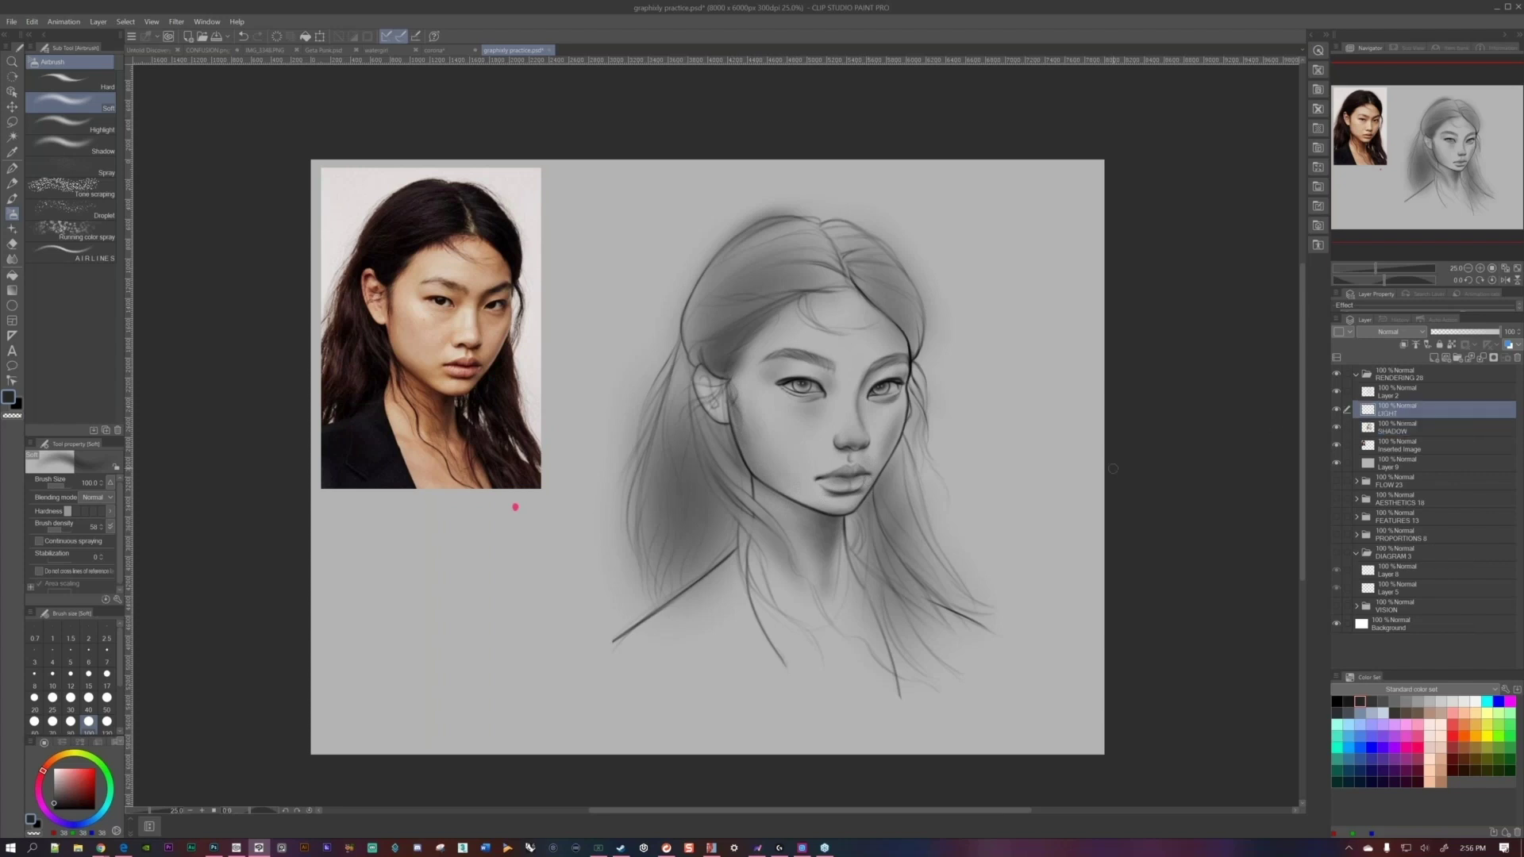
pyautogui.click(1475, 701)
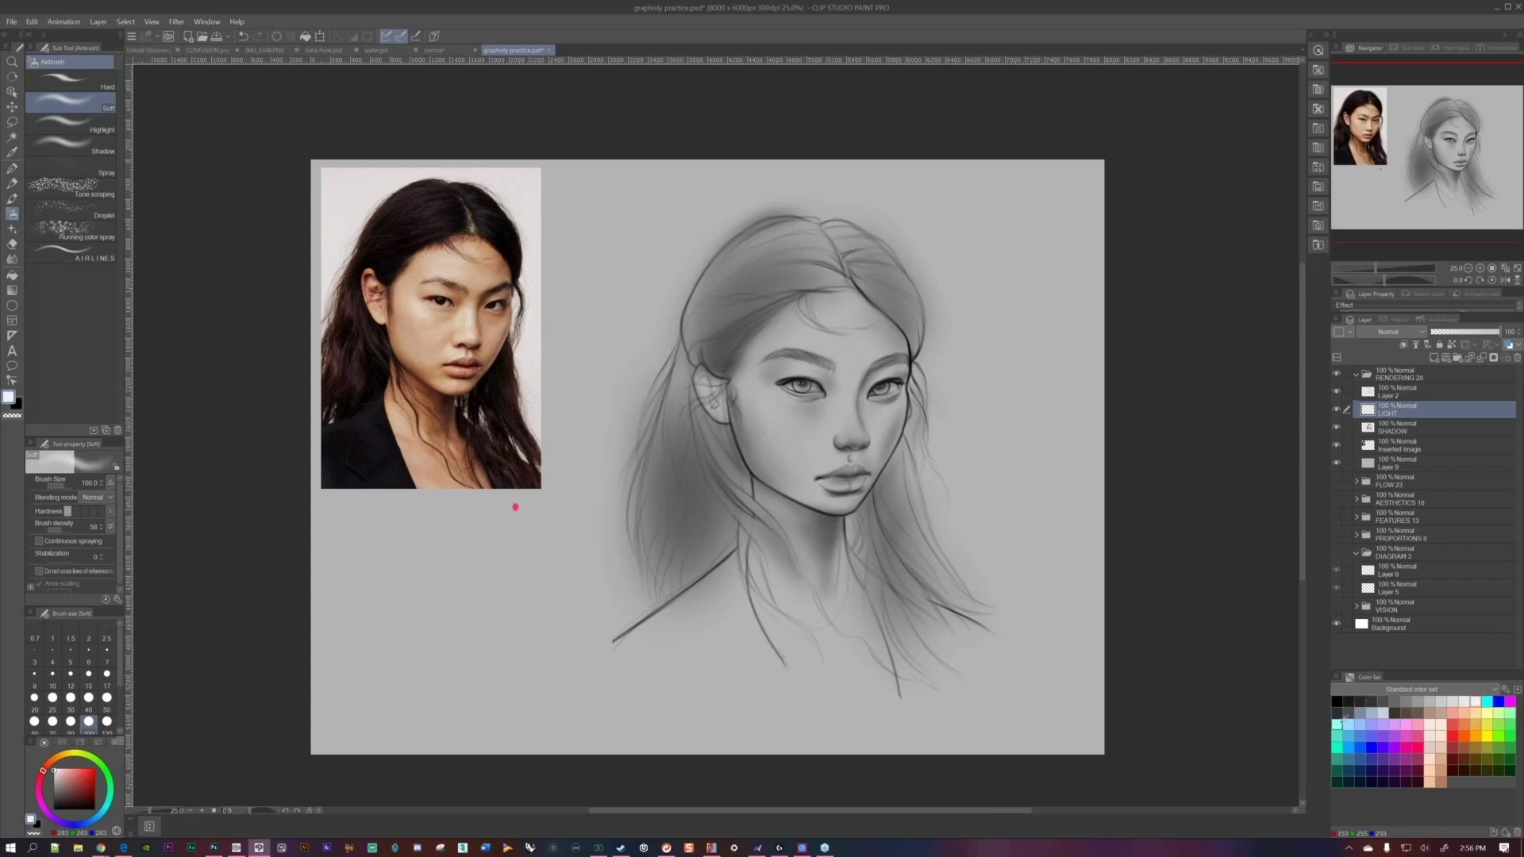
# Reduce the Soft airbrush to size 25 for small highlights on the portrait's face.
pyautogui.scroll(3, 862, 407)
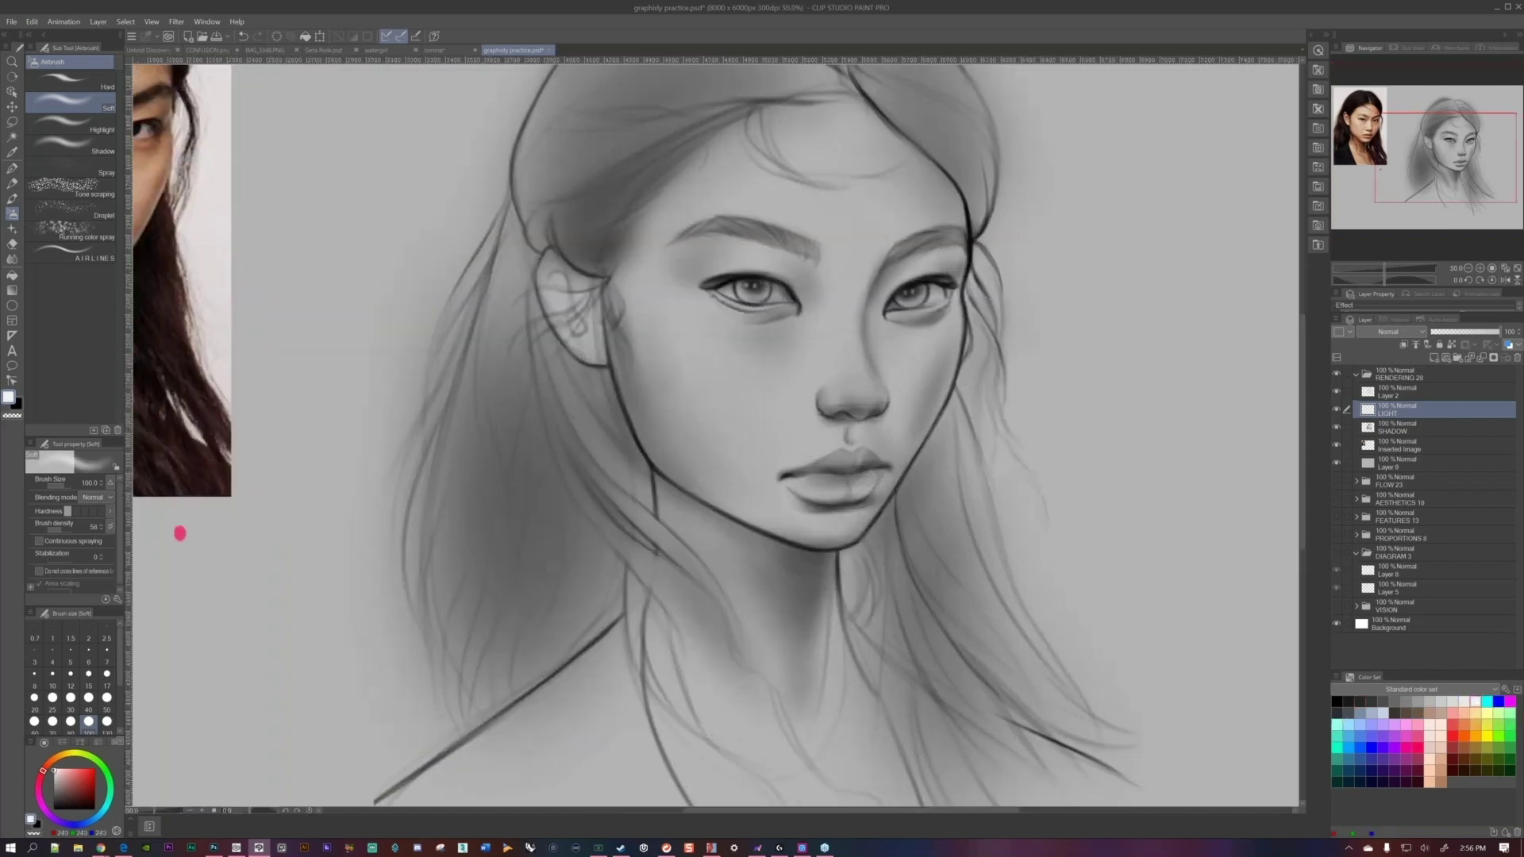
pyautogui.scroll(-2, 862, 408)
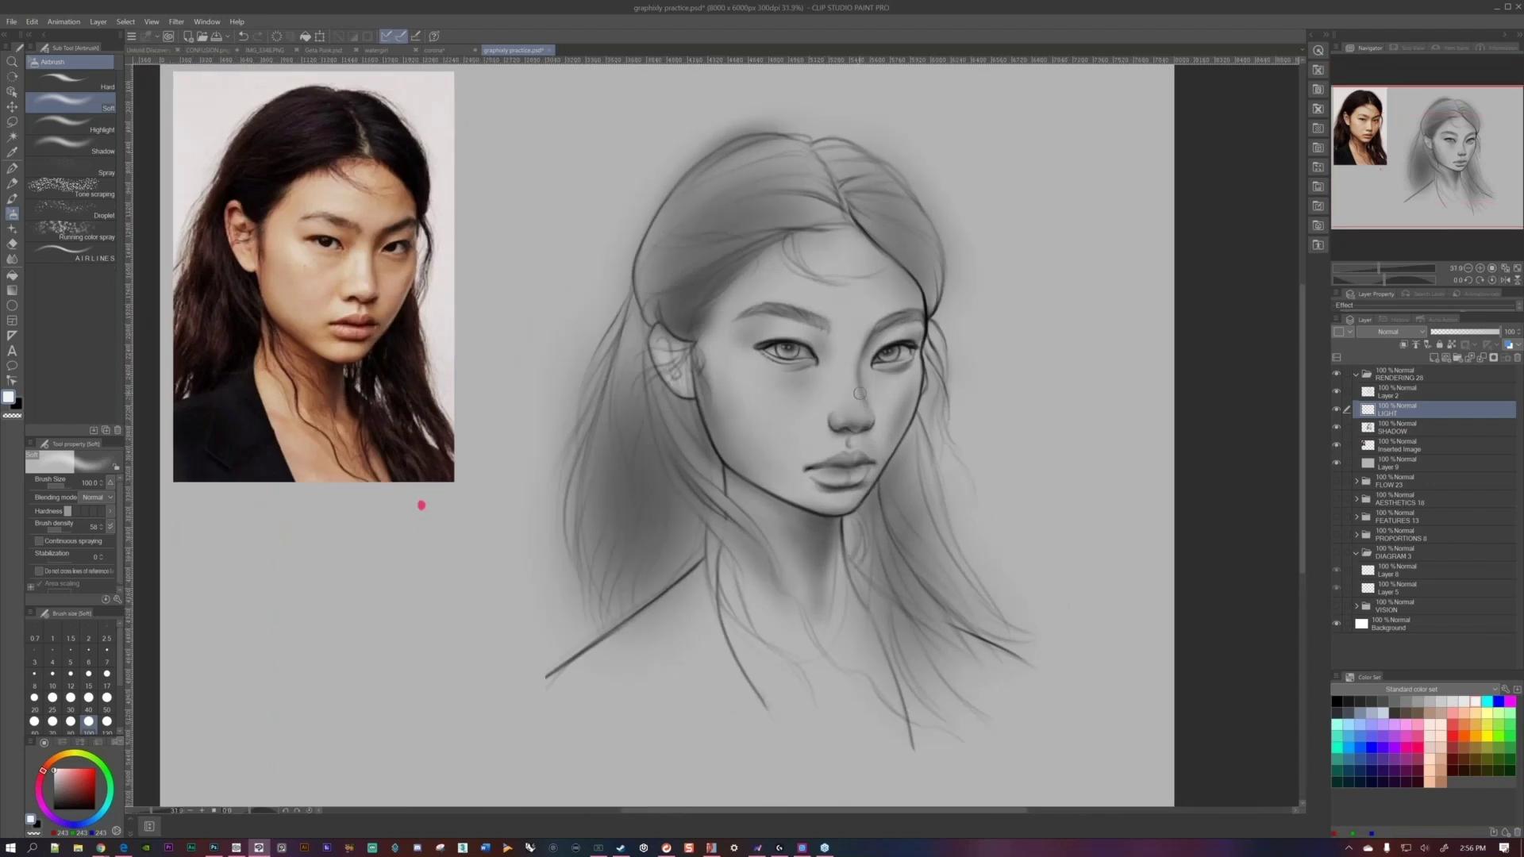
pyautogui.press('[')
pyautogui.press('[')
pyautogui.press('[')
pyautogui.press('[')
pyautogui.press(']')
pyautogui.press('[')
pyautogui.press('[')
pyautogui.press('[')
pyautogui.press(']')
pyautogui.press('[')
pyautogui.press('[')
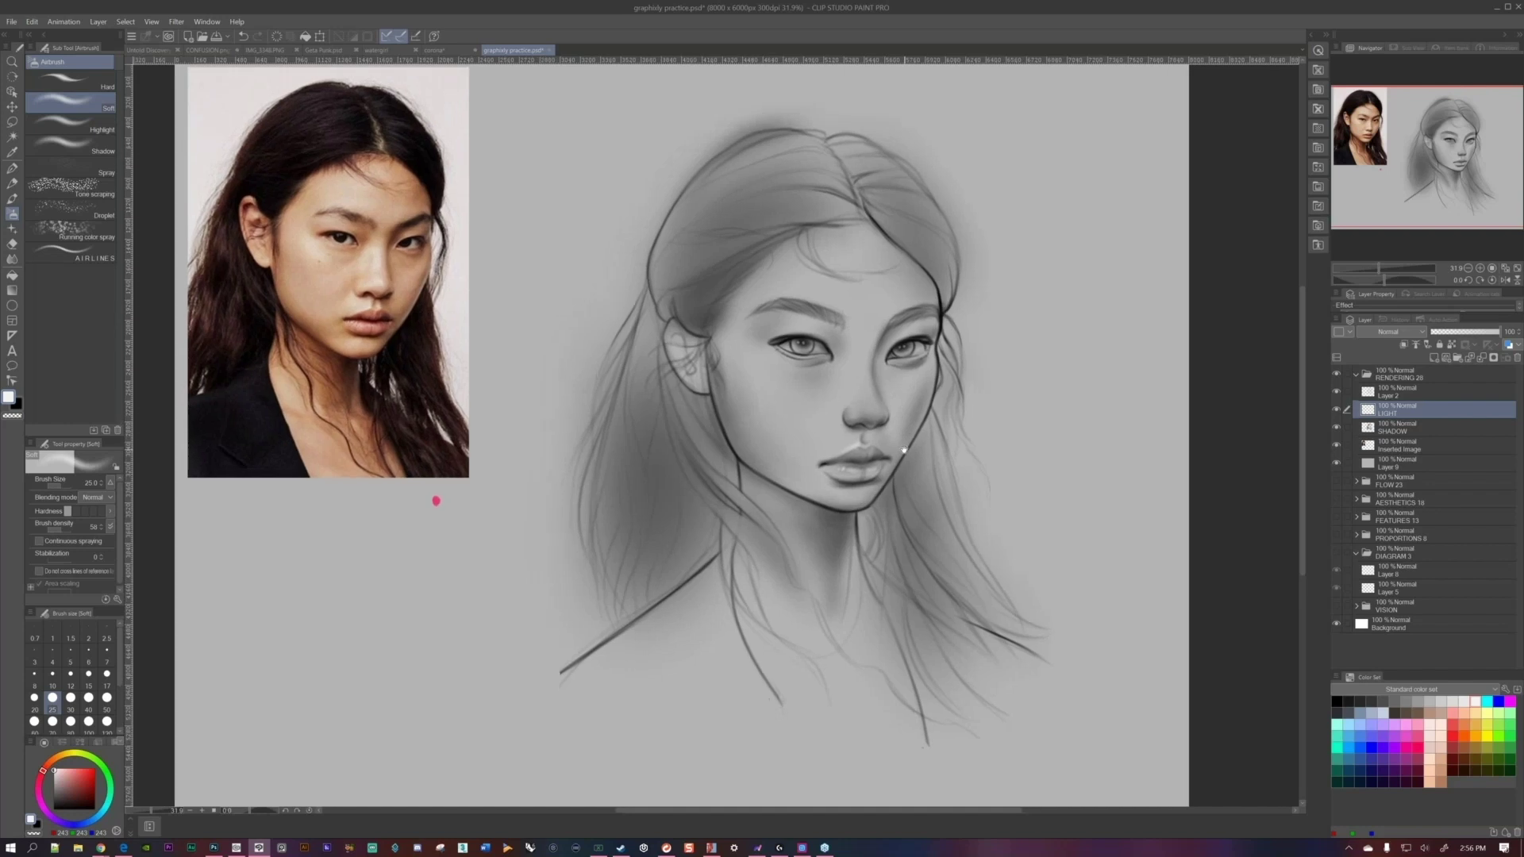
# Switch to the Design pencil, try a light stroke beside the portrait's hair and undo it.
pyautogui.click(13, 184)
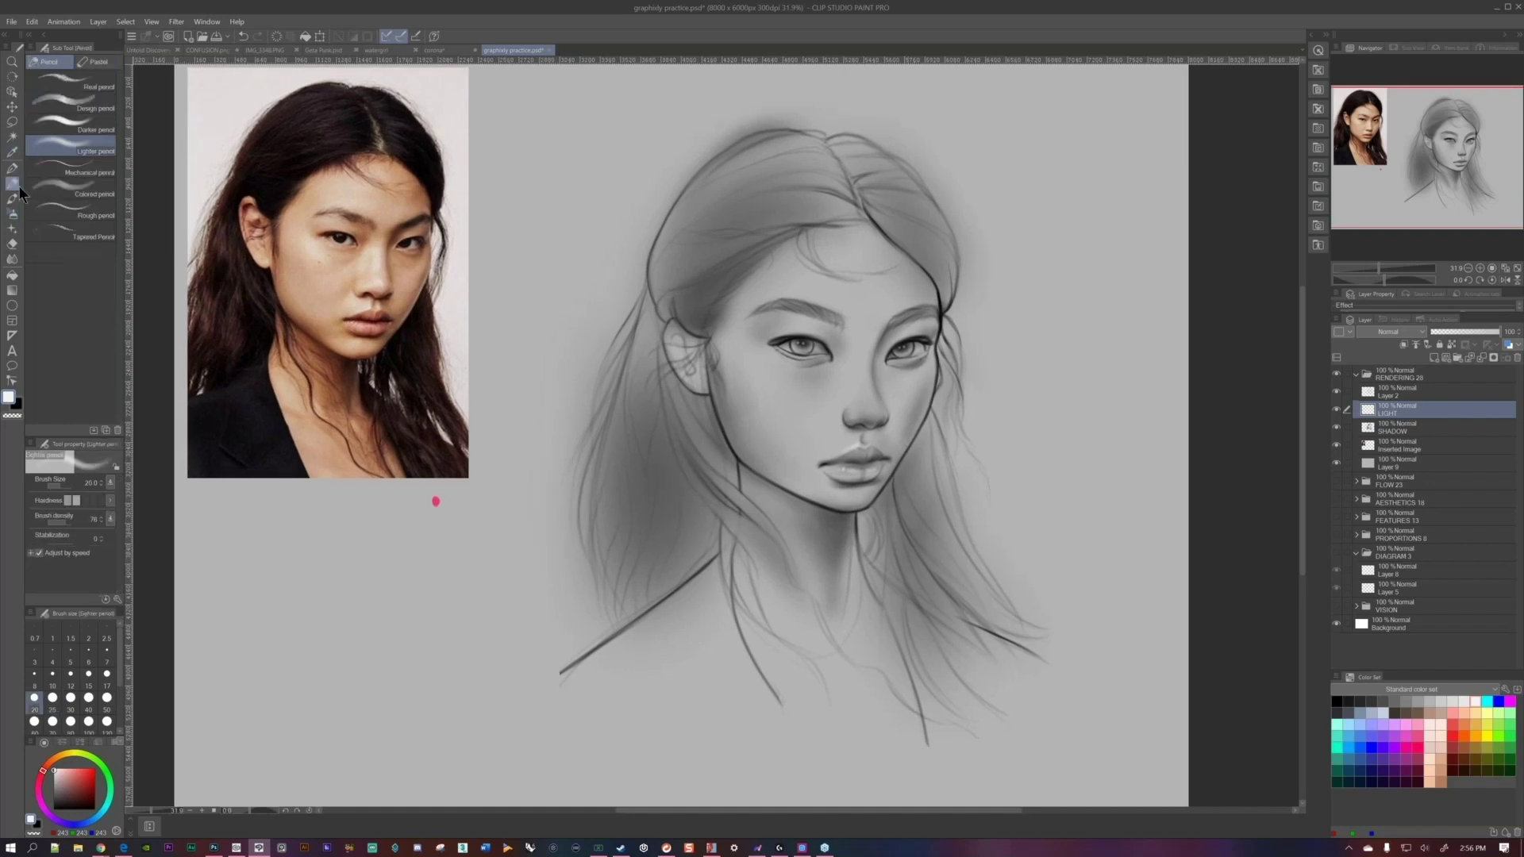
pyautogui.click(108, 101)
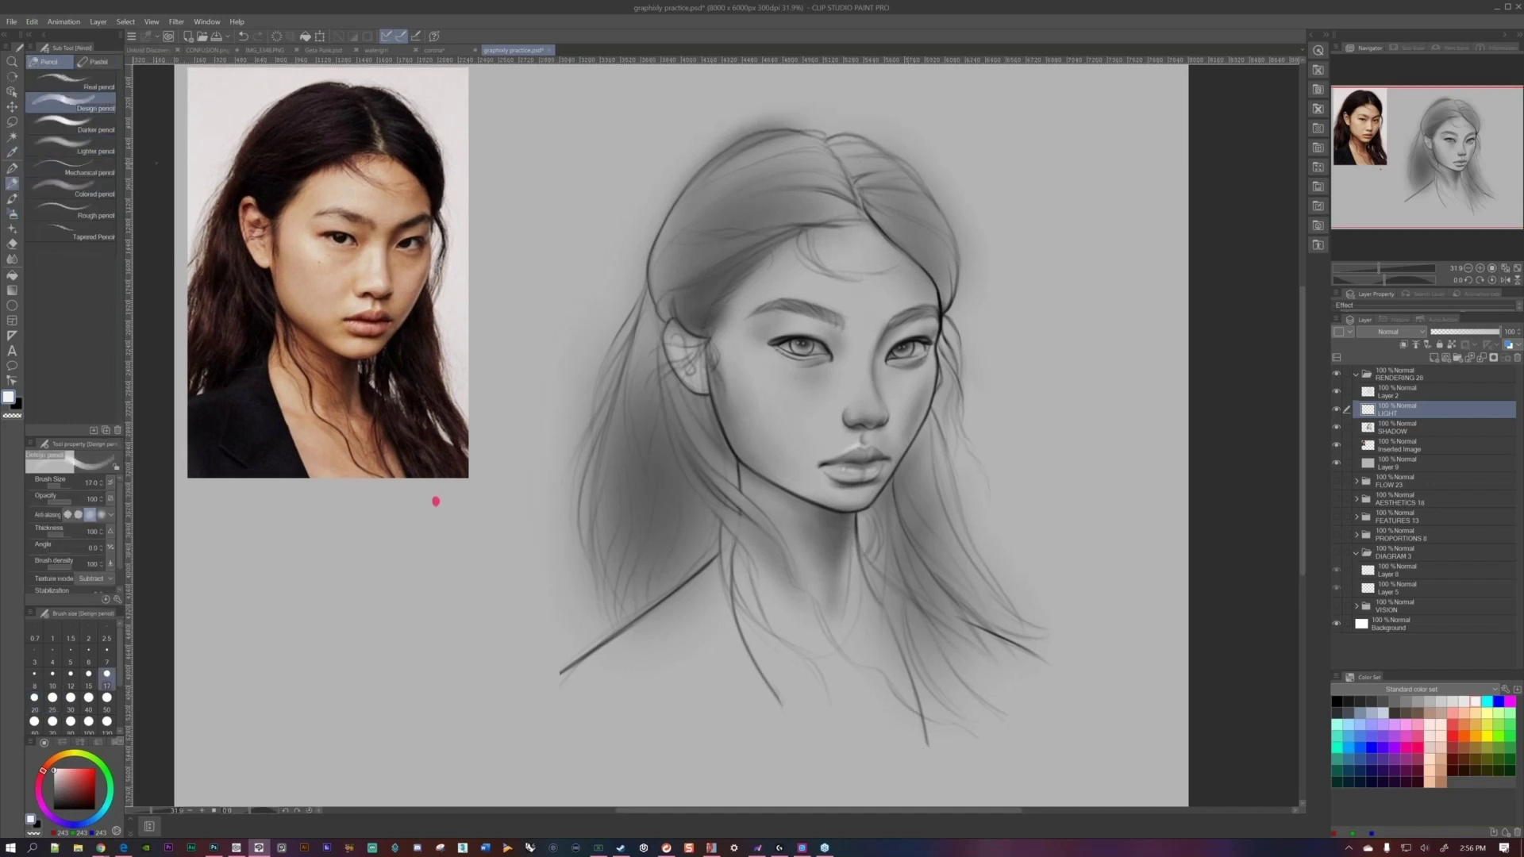
pyautogui.moveTo(1009, 390); pyautogui.dragTo(996, 467)
pyautogui.hotkey('ctrl', 'z')
pyautogui.moveTo(433, 500)
pyautogui.mouseDown()
pyautogui.moveTo(442, 327)
pyautogui.moveTo(461, 588)
pyautogui.mouseUp()
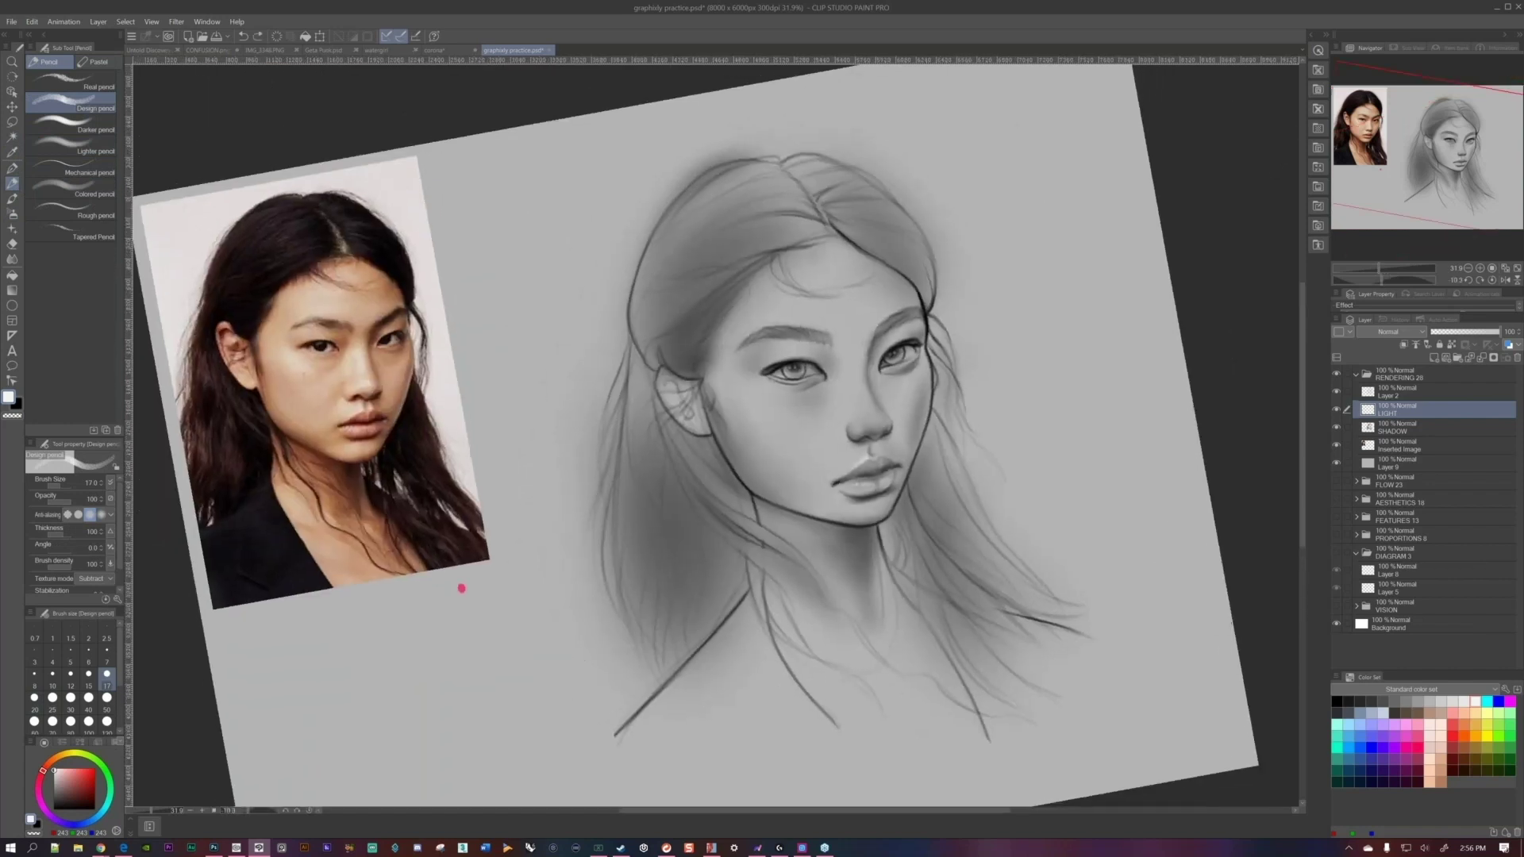
# In the corona sketch, swap to the dark color and draw a short curved Design pencil test stroke on the face scarf at size 17.
pyautogui.click(453, 53)
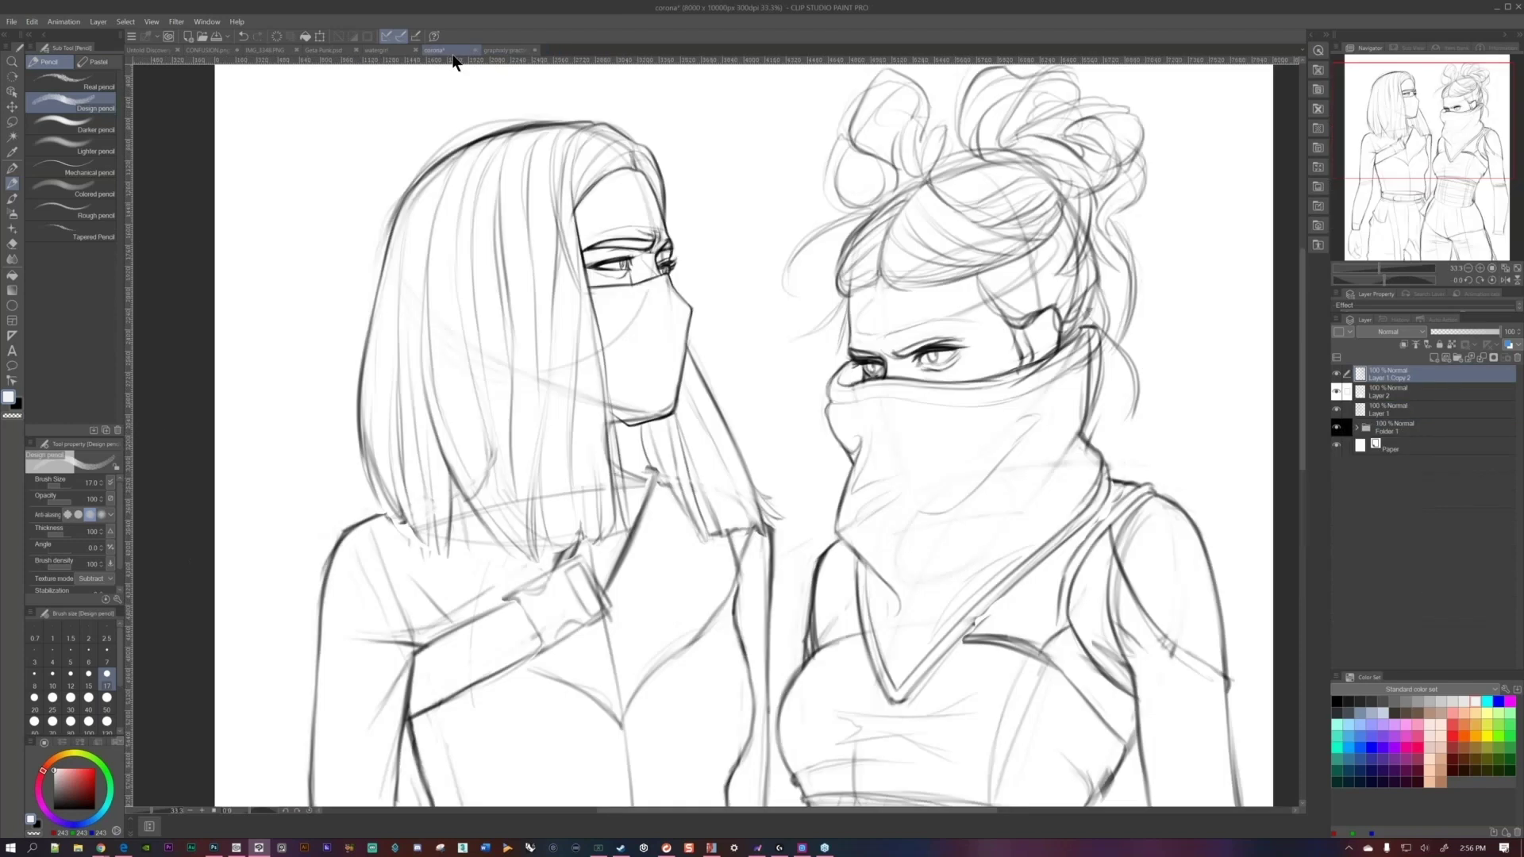
pyautogui.scroll(3, 922, 374)
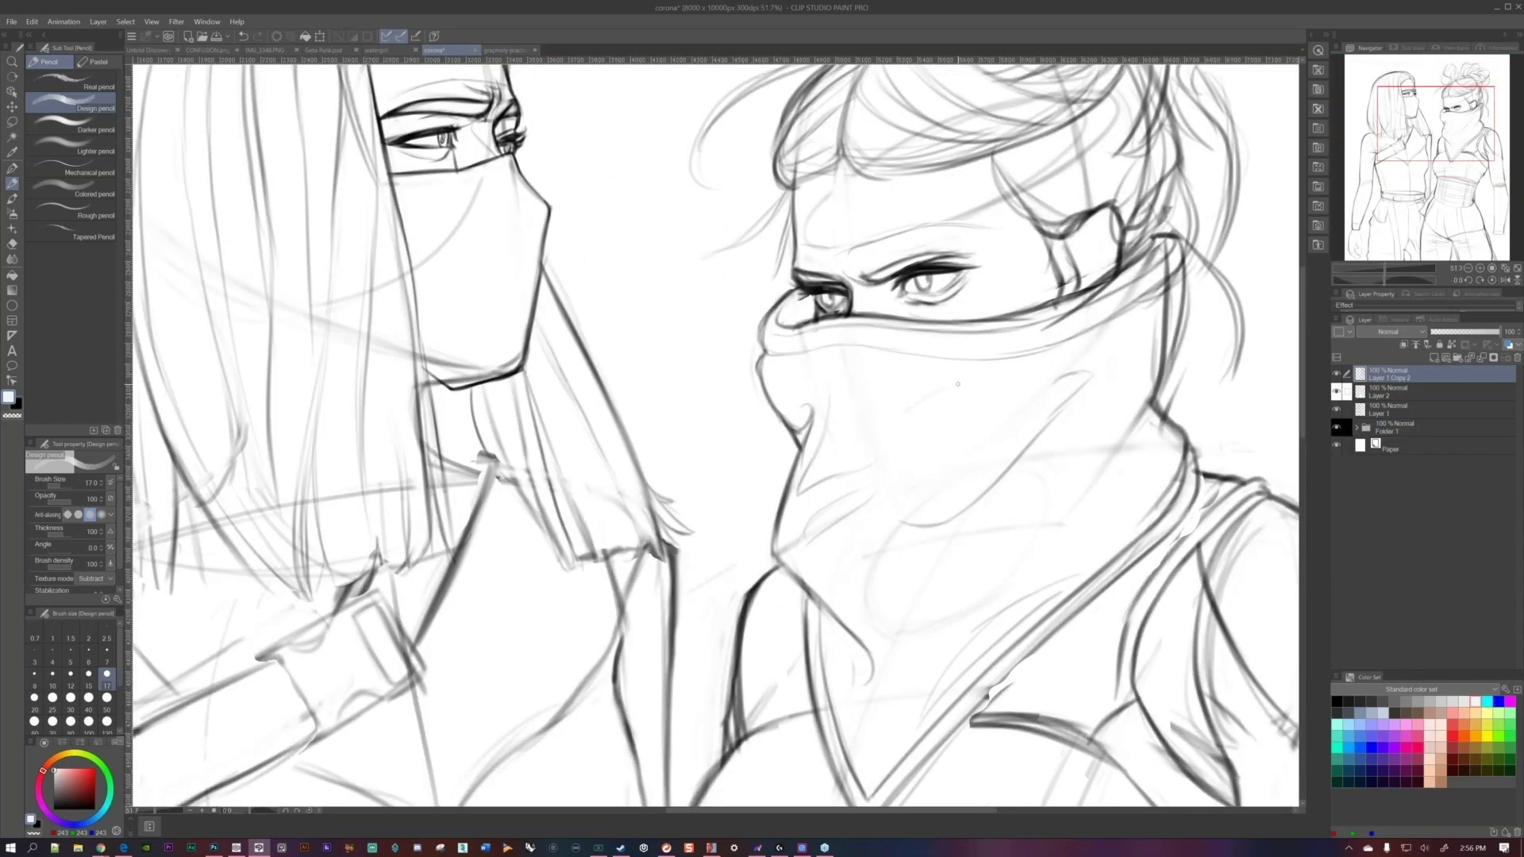
pyautogui.press('x')
pyautogui.moveTo(876, 402); pyautogui.dragTo(978, 383)
pyautogui.hotkey('ctrl', 'z')
pyautogui.moveTo(893, 408)
pyautogui.mouseDown()
pyautogui.moveTo(1001, 380)
pyautogui.moveTo(865, 435)
pyautogui.moveTo(845, 472)
pyautogui.mouseUp()
pyautogui.hotkey('ctrl', 'z')
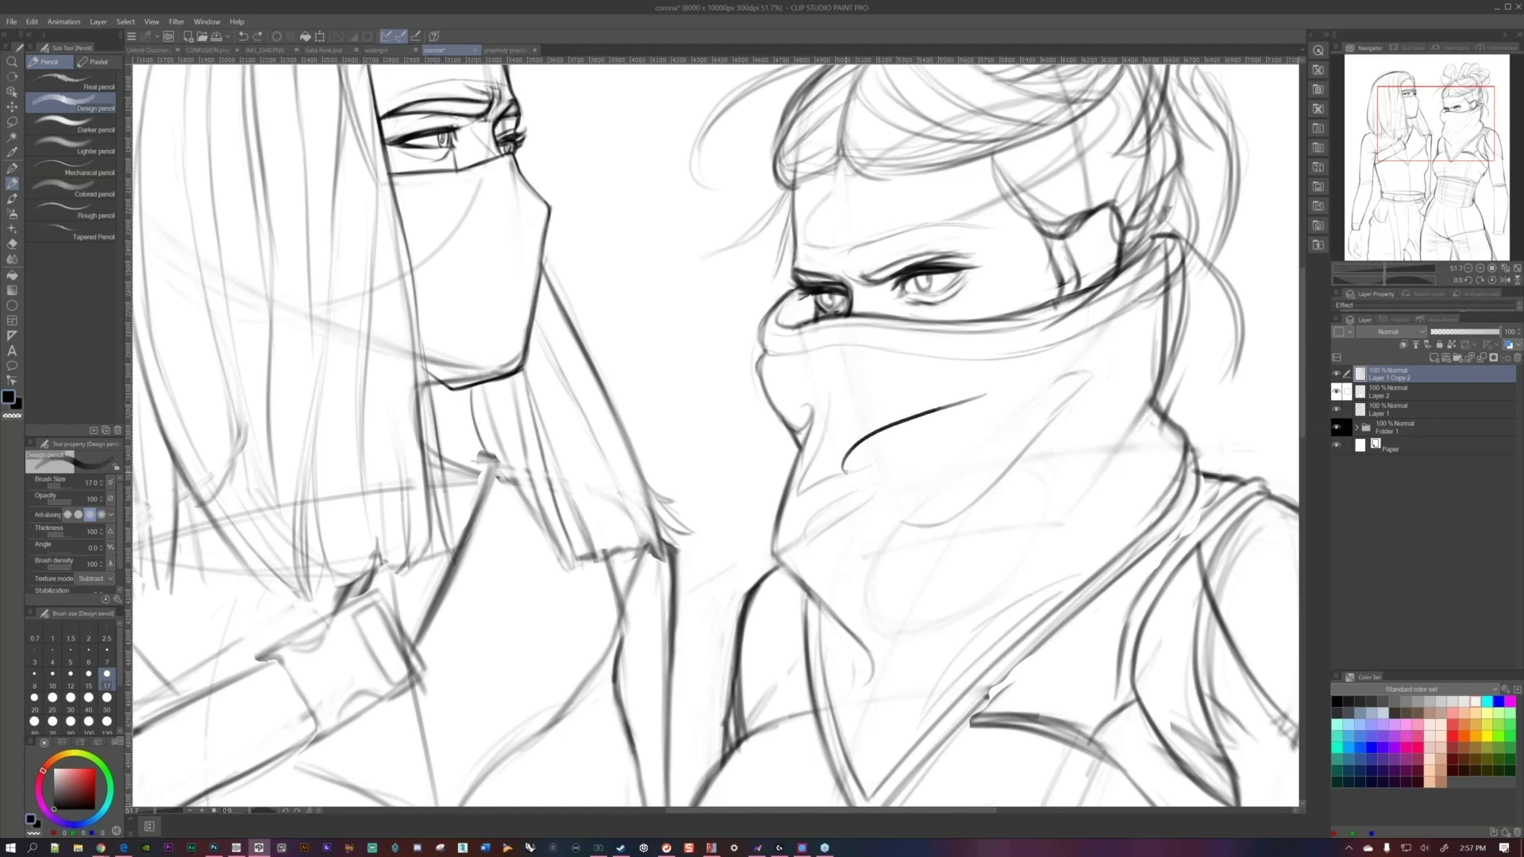
pyautogui.scroll(8, 904, 397)
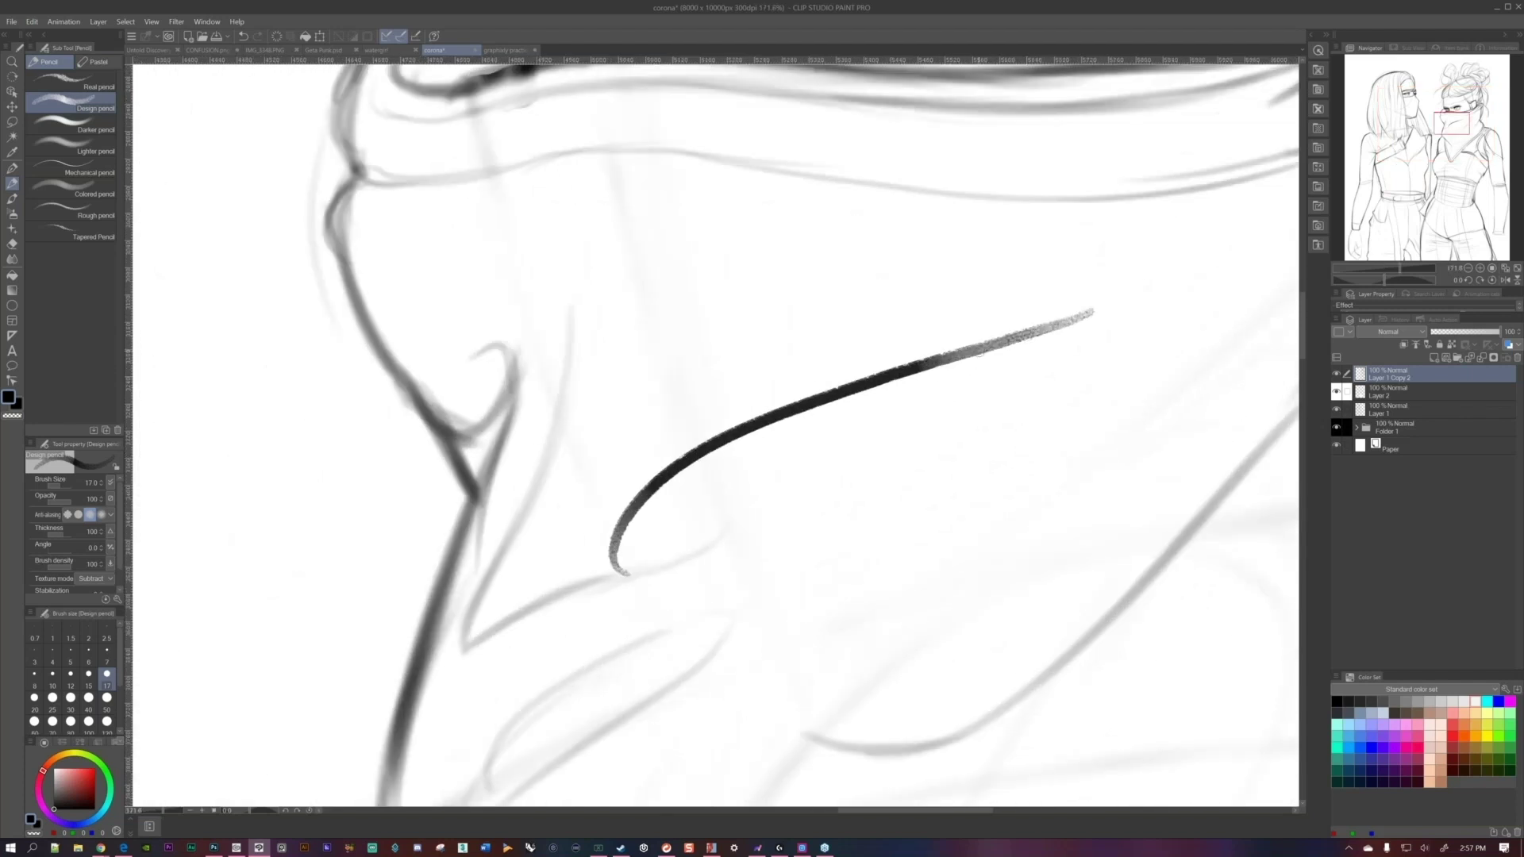
pyautogui.scroll(-8, 853, 454)
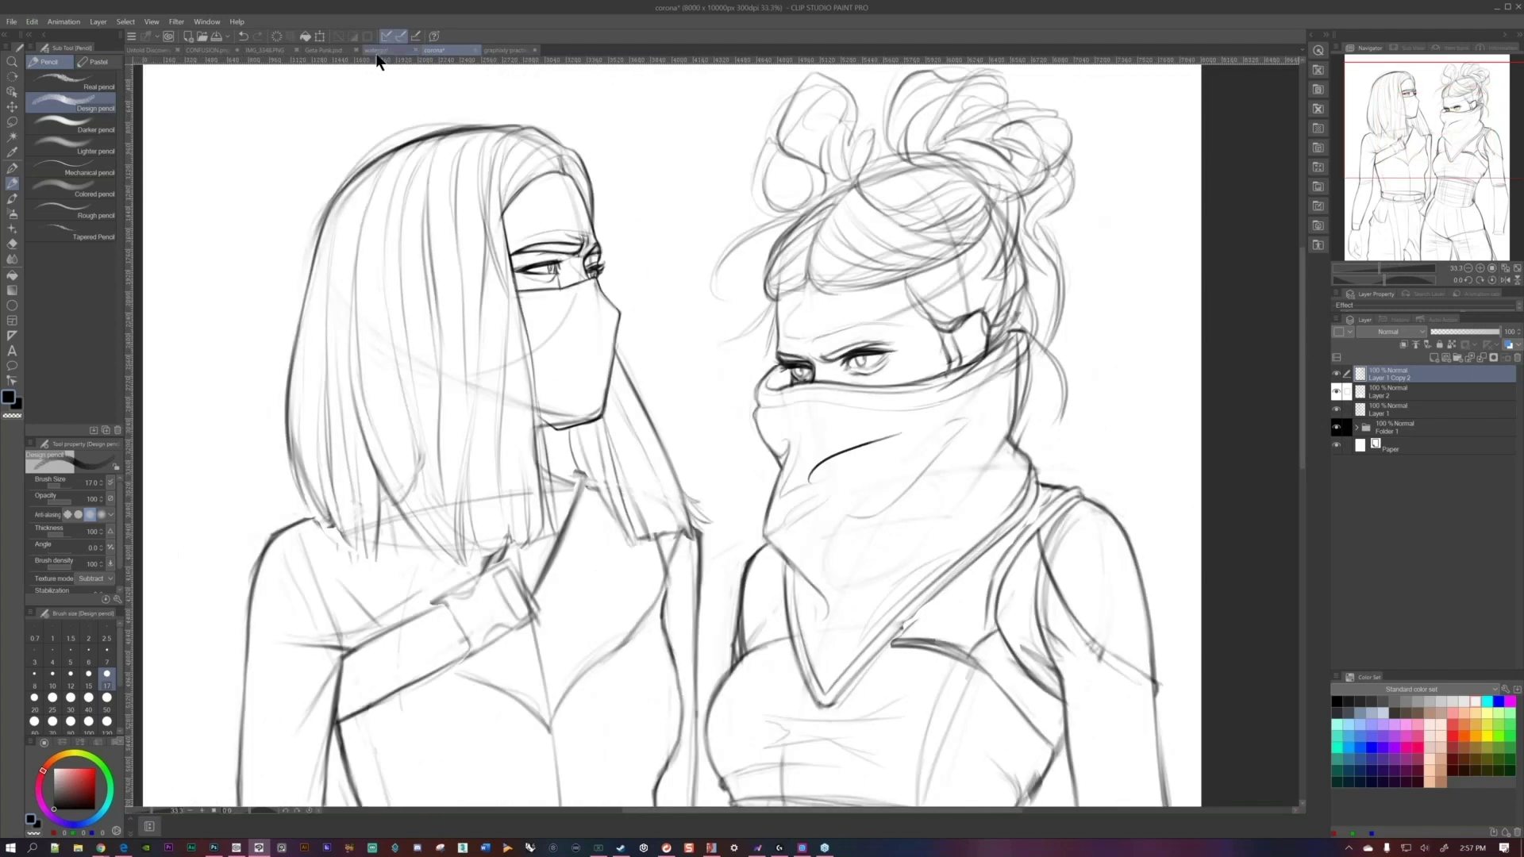
# Look at the watergirl artwork and examine the Geta Punk illustration's arms, face, hair and full figure.
pyautogui.click(375, 52)
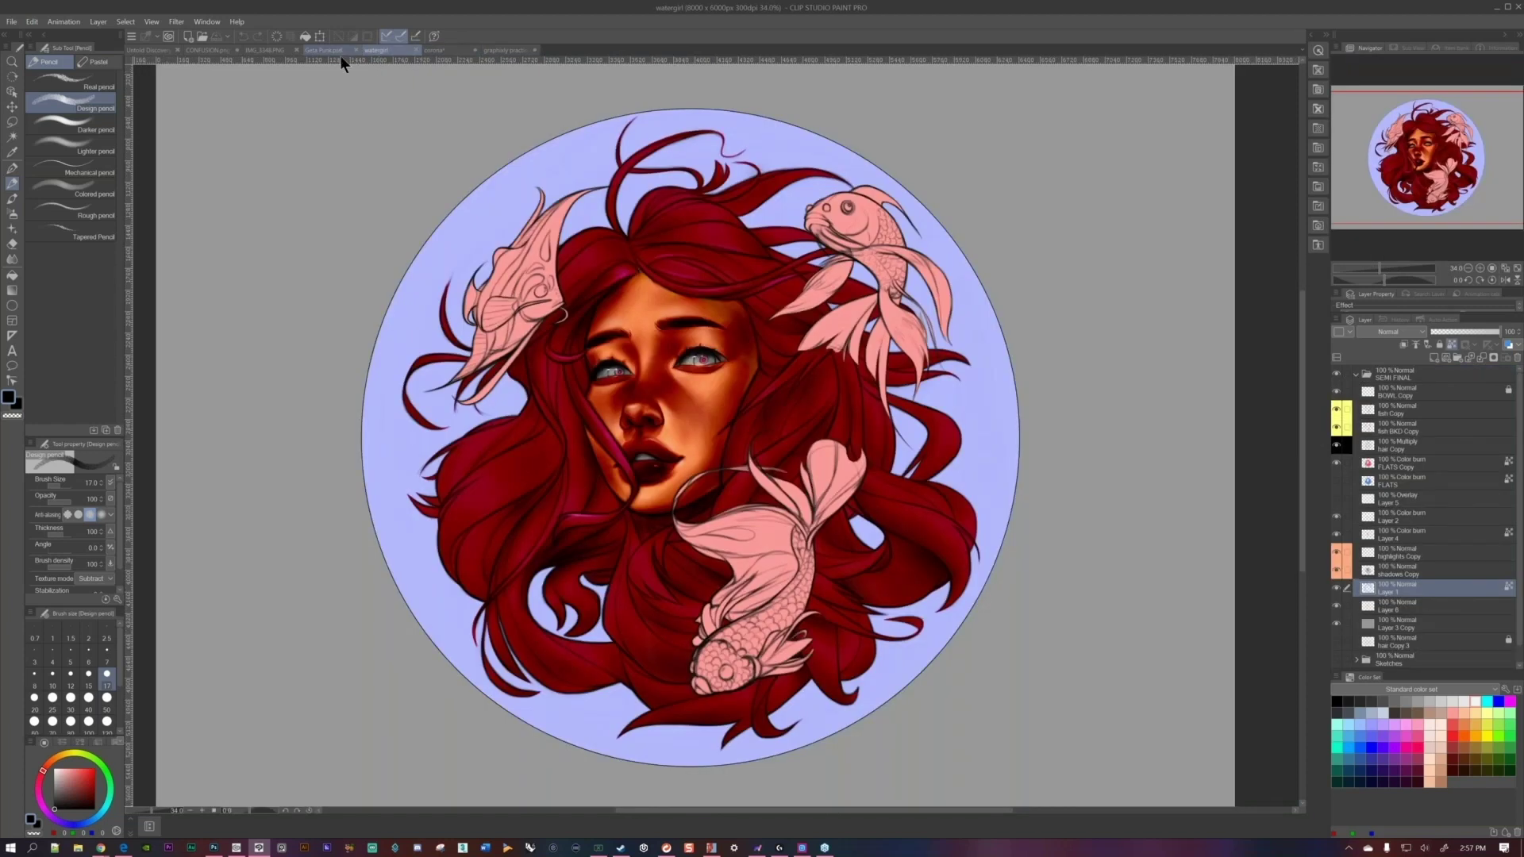
pyautogui.click(337, 50)
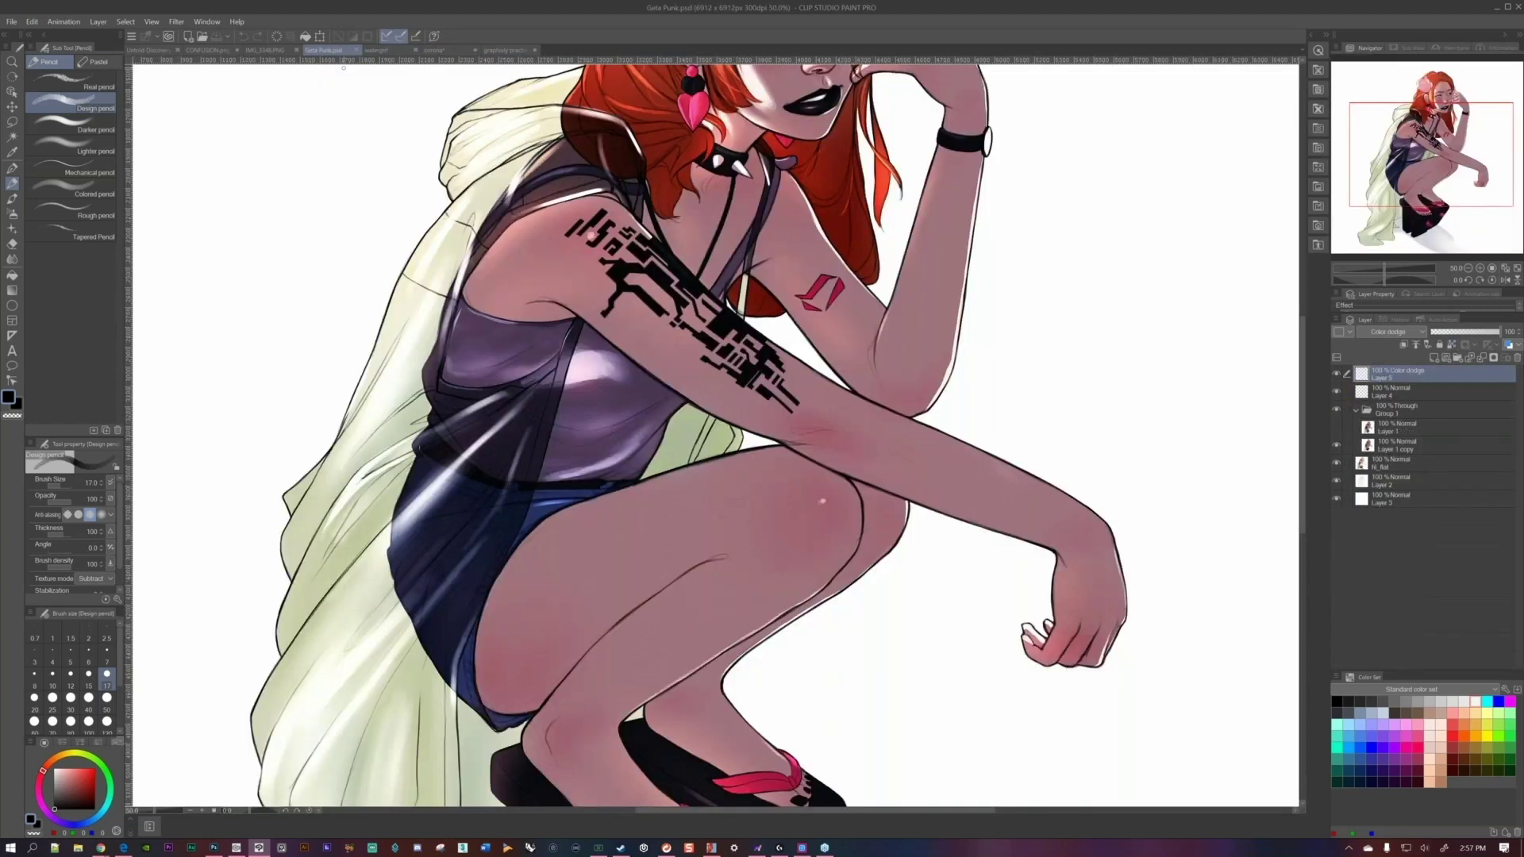
pyautogui.scroll(5, 896, 435)
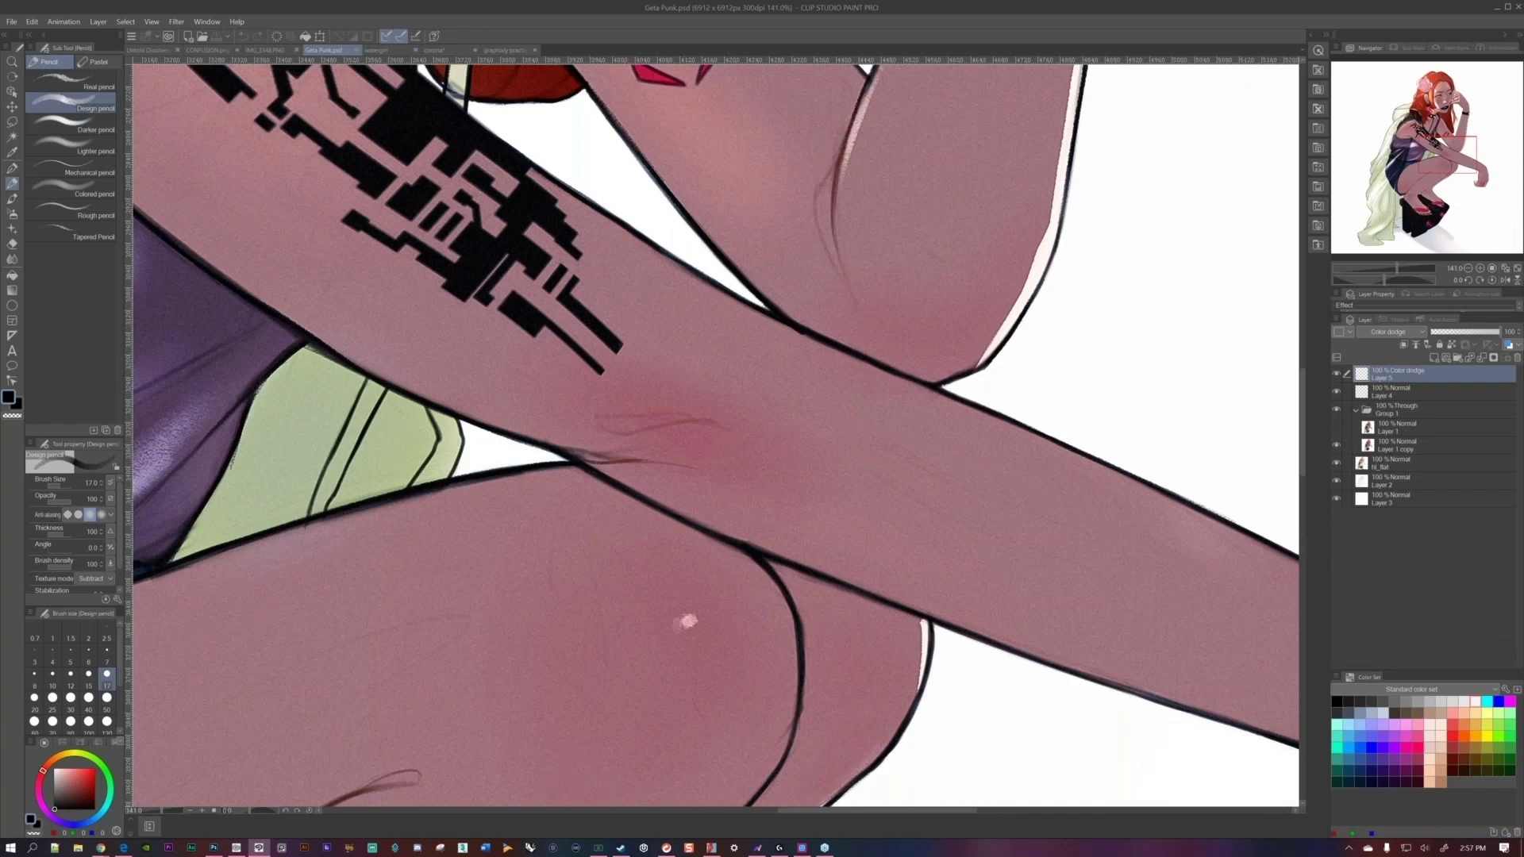
pyautogui.scroll(3, 714, 397)
pyautogui.scroll(-3, 715, 436)
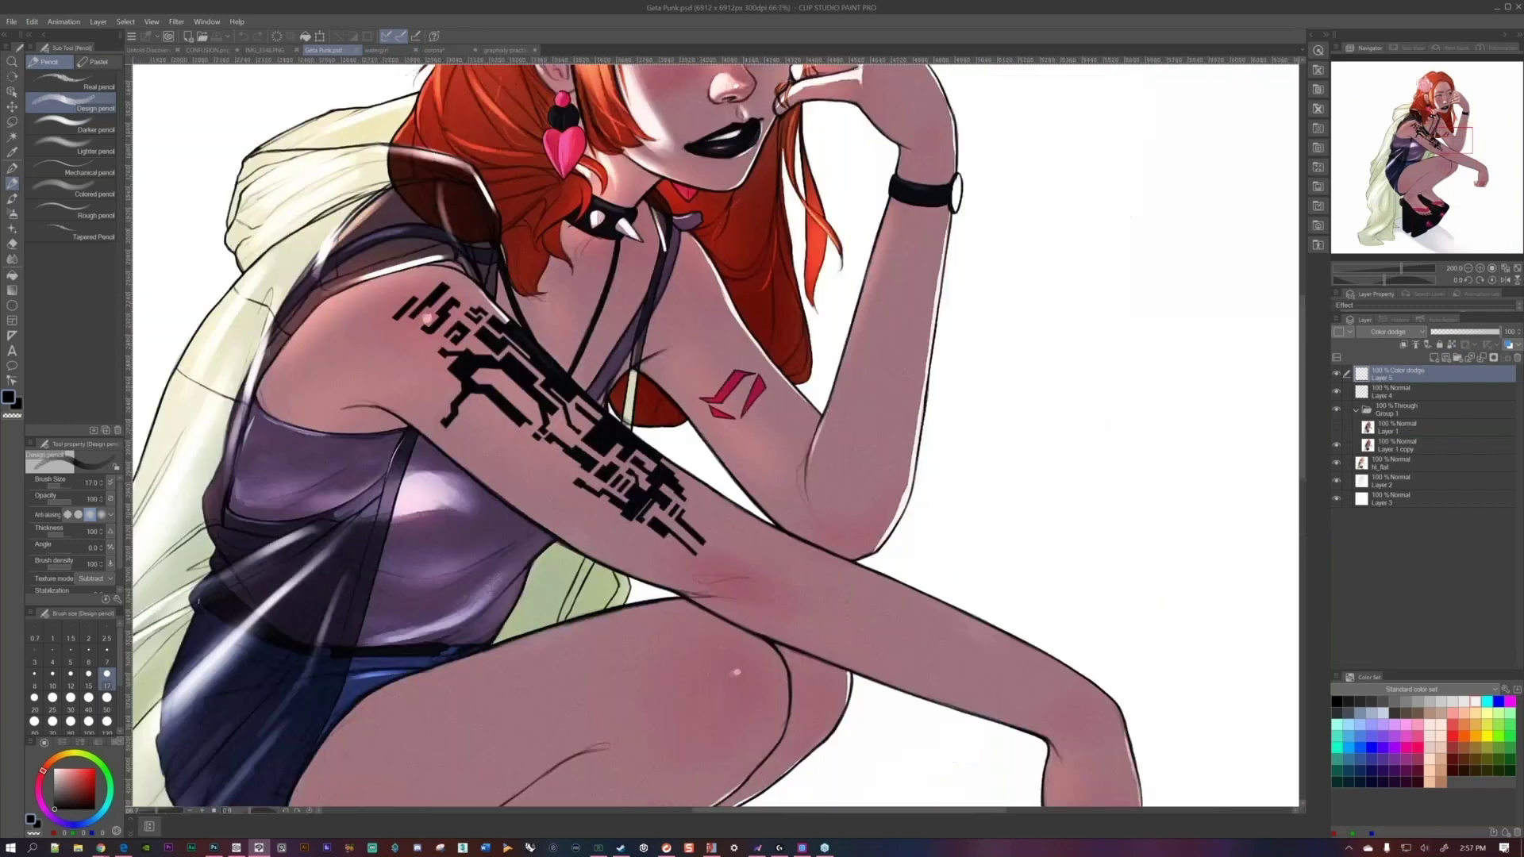
pyautogui.moveTo(732, 375); pyautogui.dragTo(698, 647)
pyautogui.scroll(2, 715, 437)
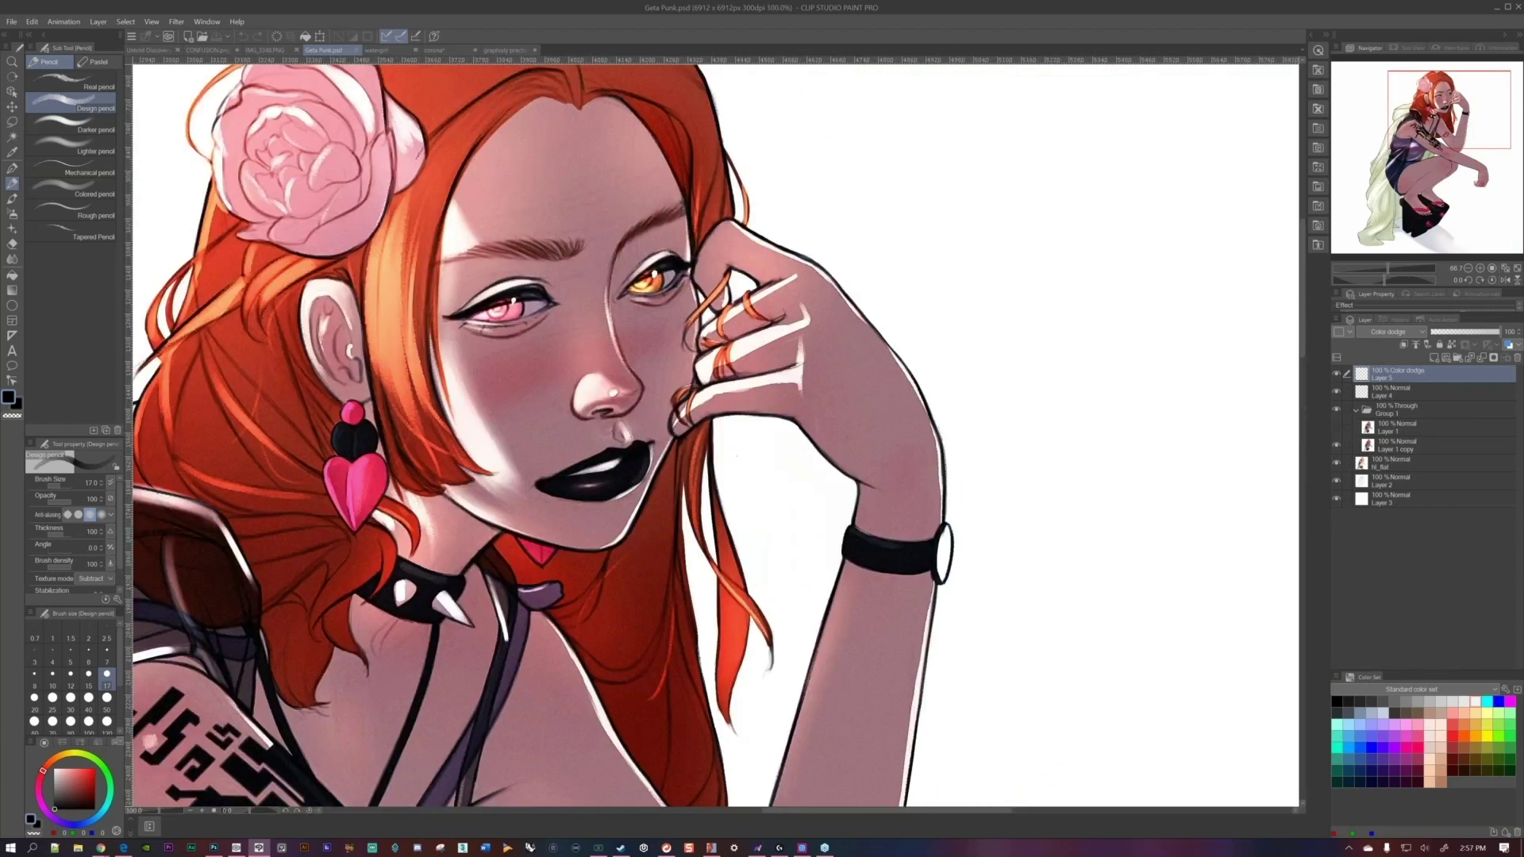
pyautogui.scroll(3, 833, 310)
pyautogui.moveTo(589, 71); pyautogui.dragTo(724, 274)
pyautogui.scroll(-5, 724, 274)
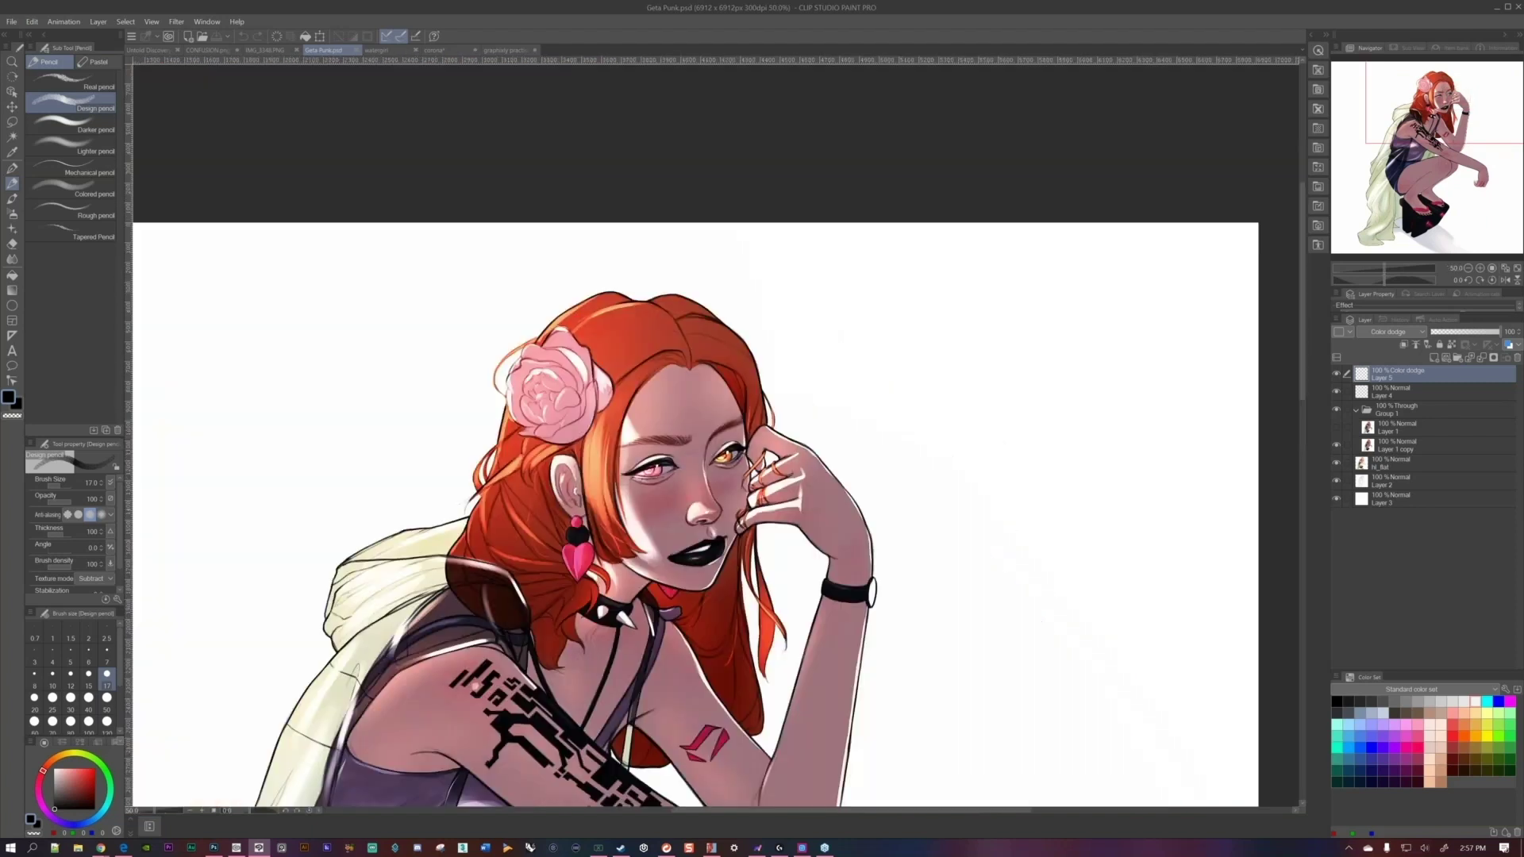
pyautogui.scroll(-4, 724, 274)
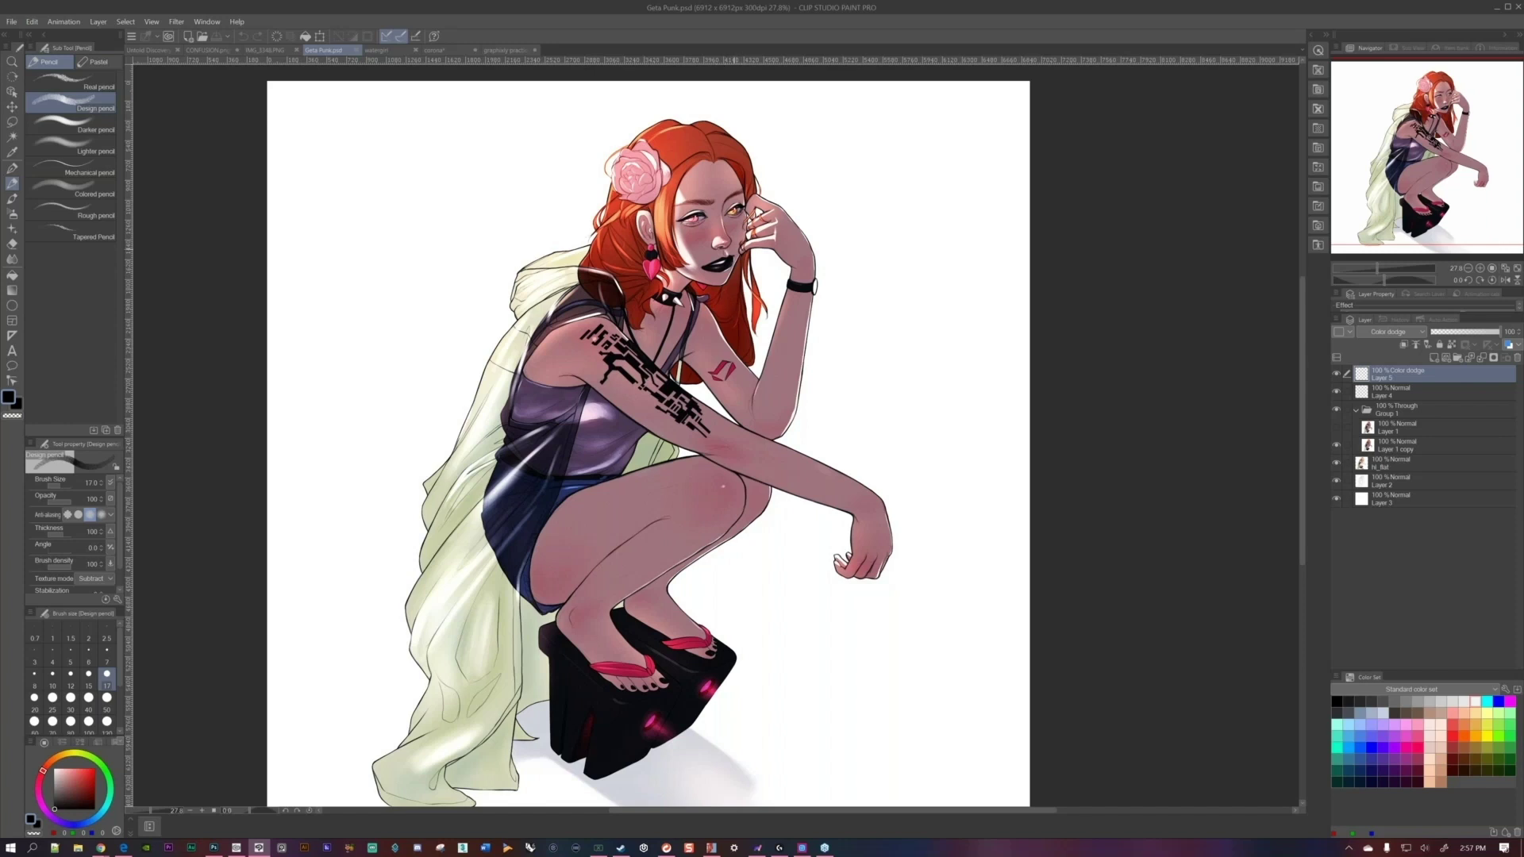
# Return to the graphitely practice portrait and straighten its rotated canvas view.
pyautogui.click(505, 50)
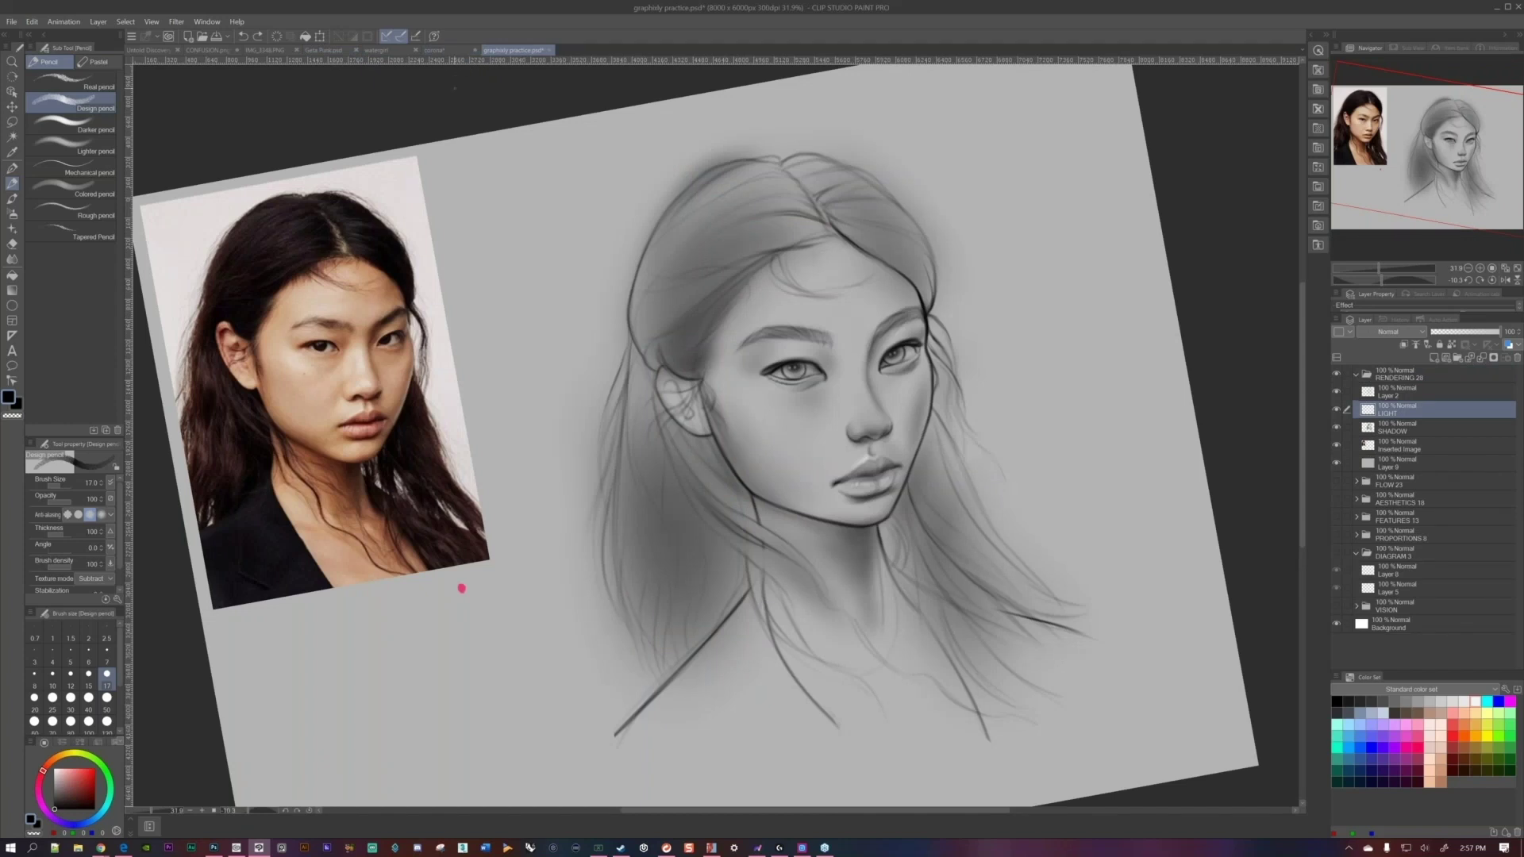
pyautogui.moveTo(792, 361); pyautogui.dragTo(777, 363)
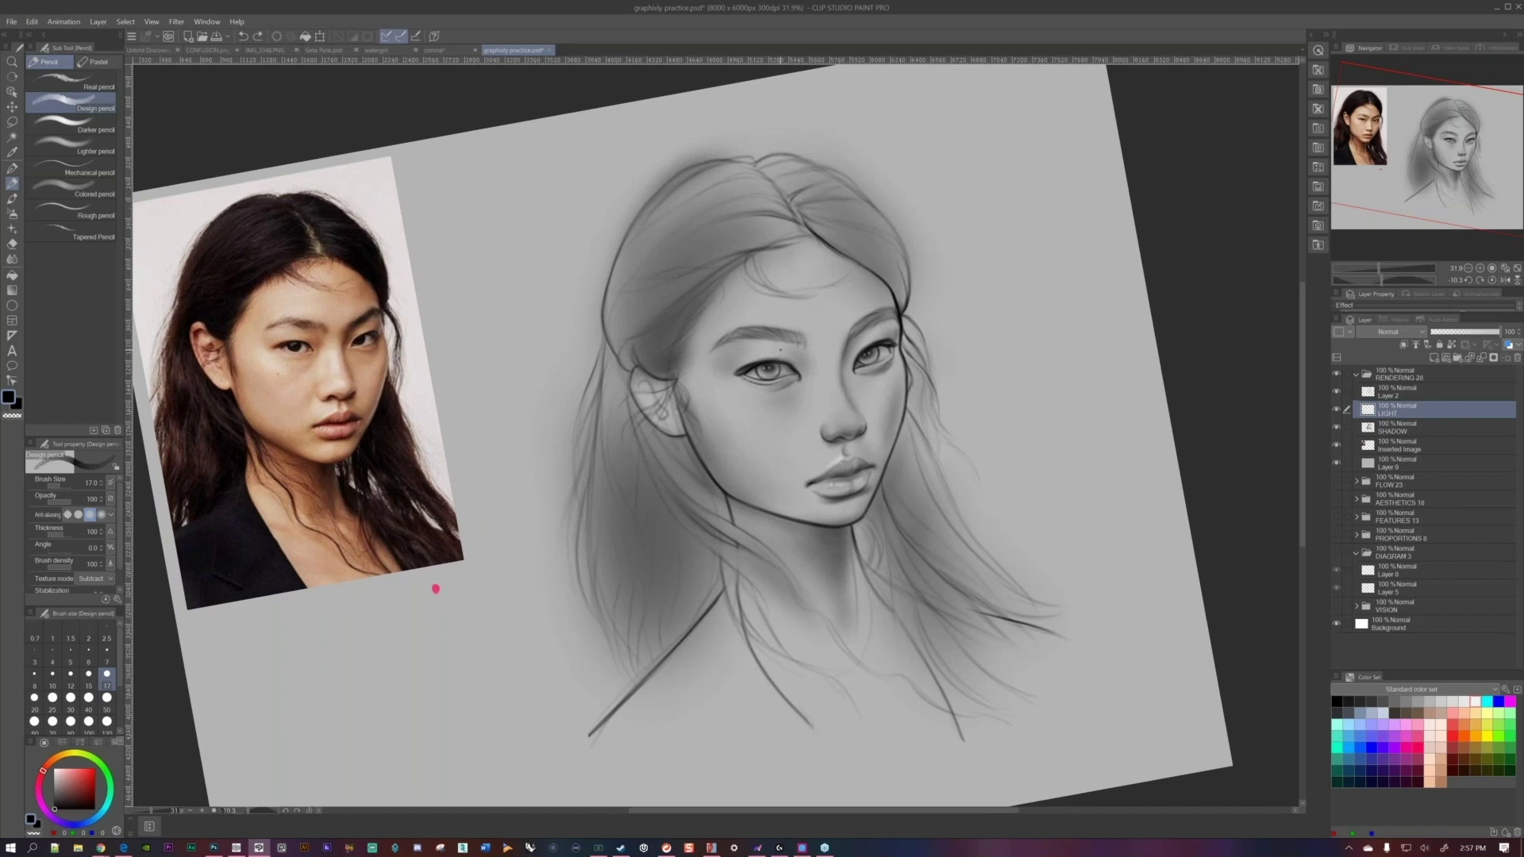
pyautogui.moveTo(435, 589); pyautogui.dragTo(390, 517)
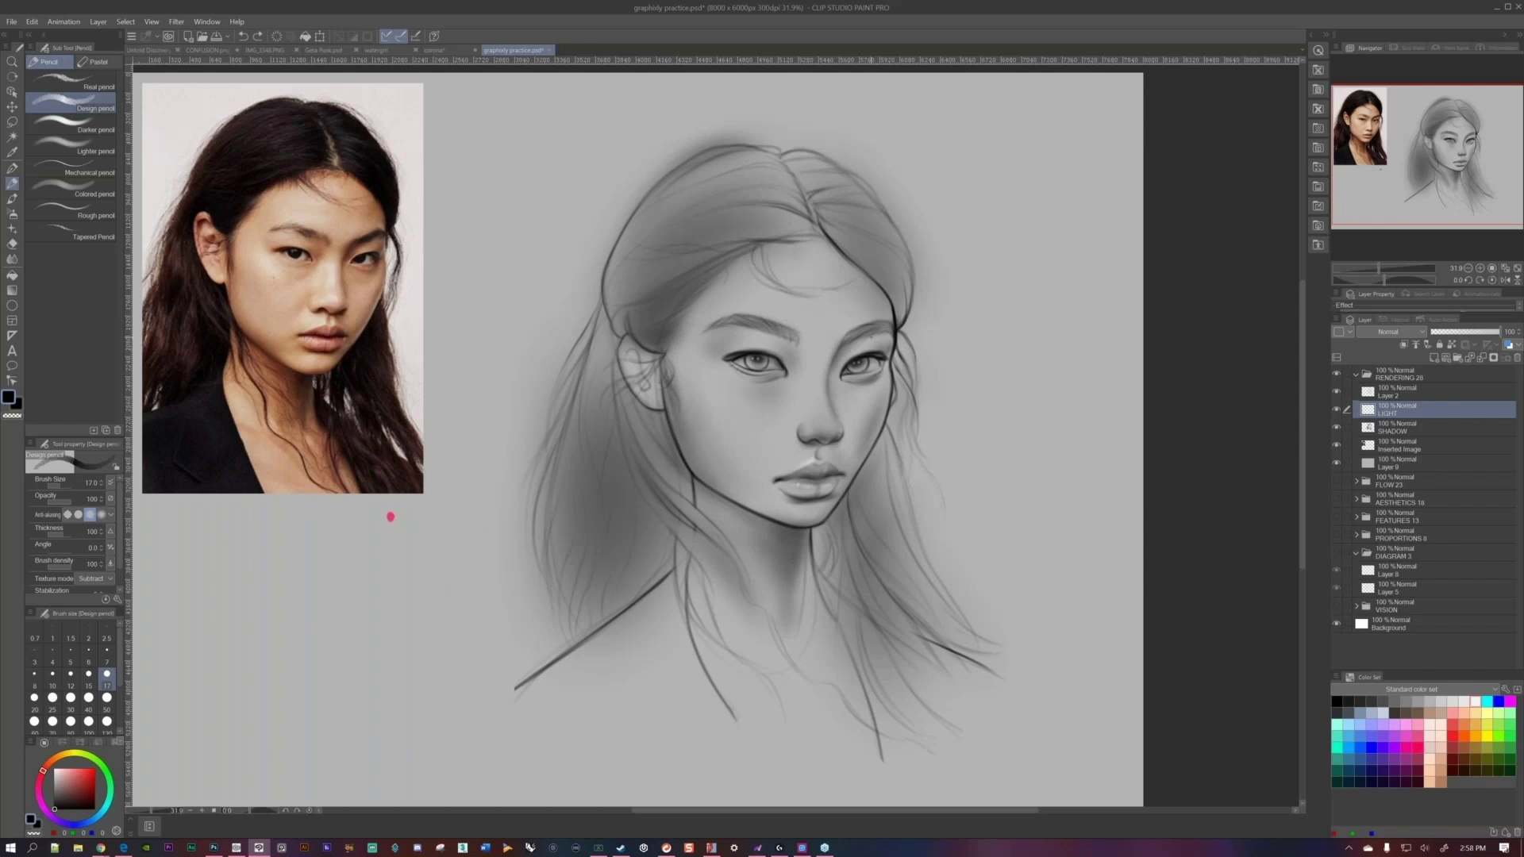
# Compare the watergirl artwork's lighting and rendering with the graphitely practice portrait.
pyautogui.click(393, 49)
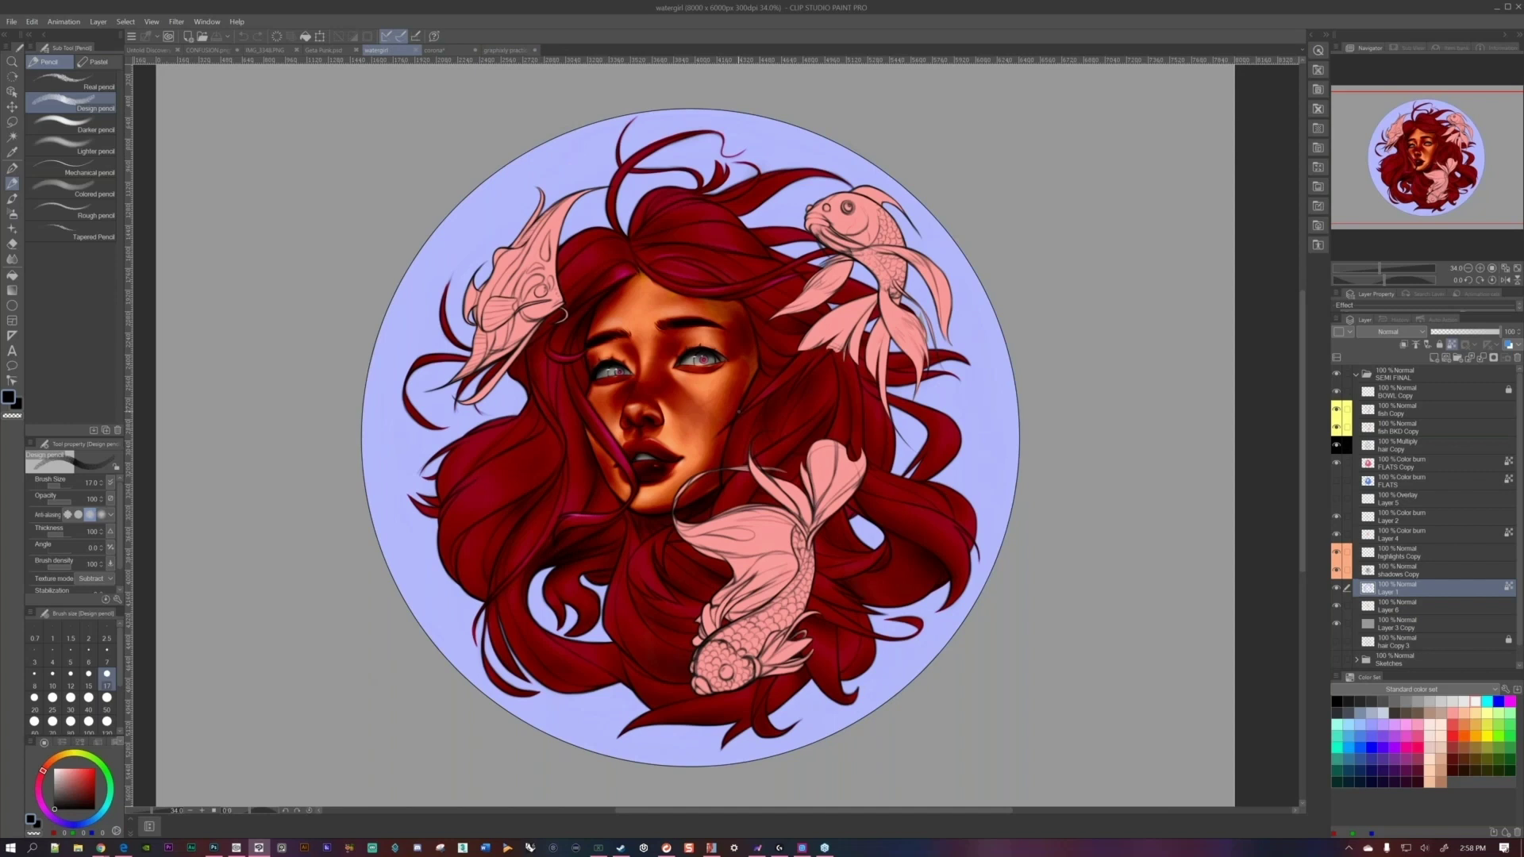
pyautogui.click(503, 50)
pyautogui.scroll(1, 390, 517)
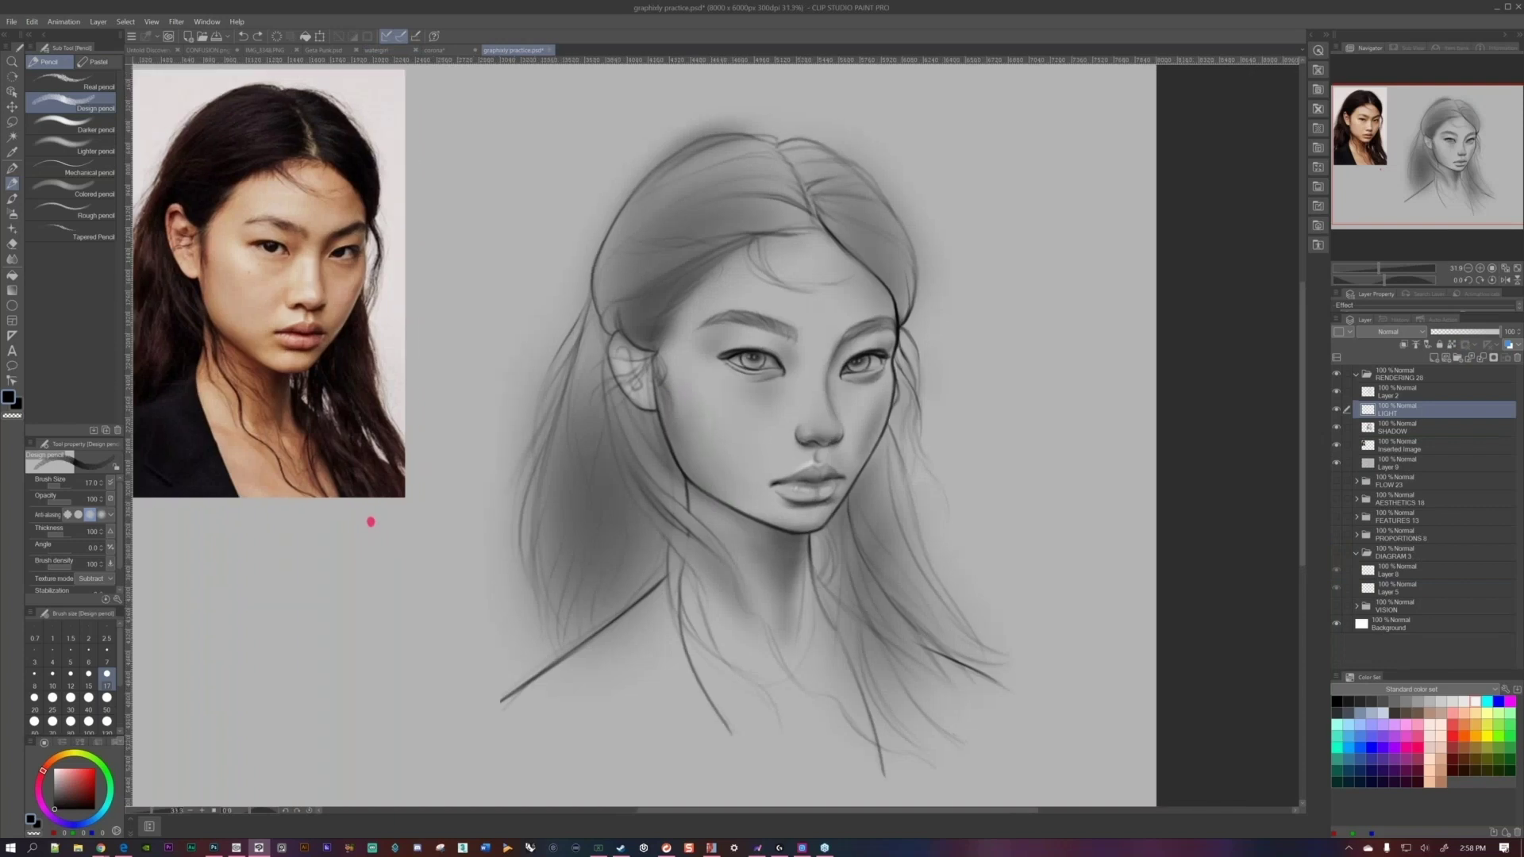
# Swap to the white drawing color and undo the highlight test stroke beside the nose.
pyautogui.press('x')
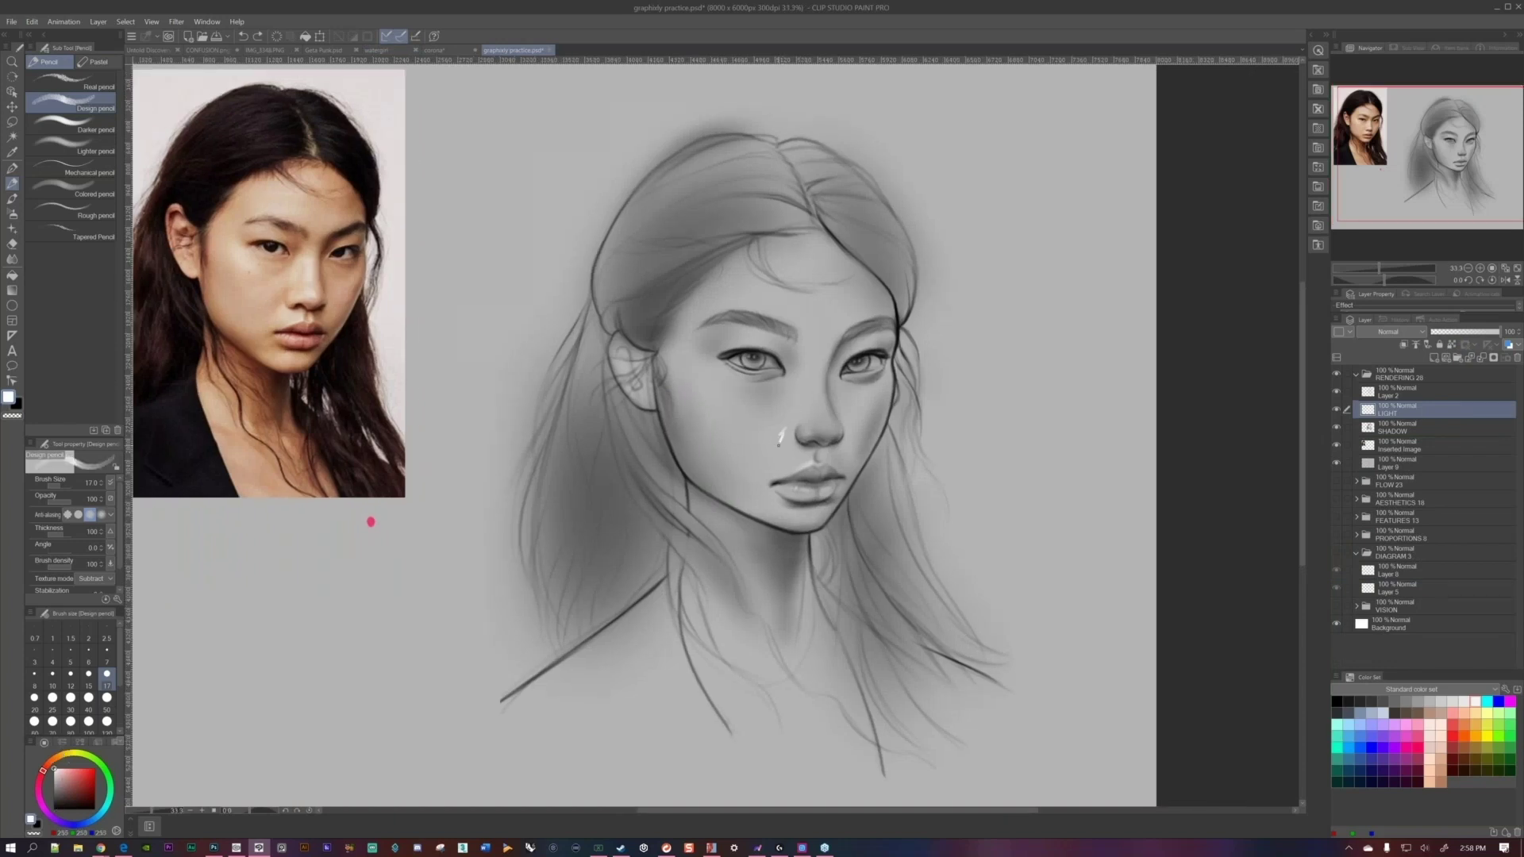
pyautogui.hotkey('ctrl', 'z')
# Switch to the browser and examine the Form Lighting PDF guide and the Reilly Head 3d Model on Cubebrush, rotating the head.
pyautogui.moveTo(104, 852)
pyautogui.click(172, 813)
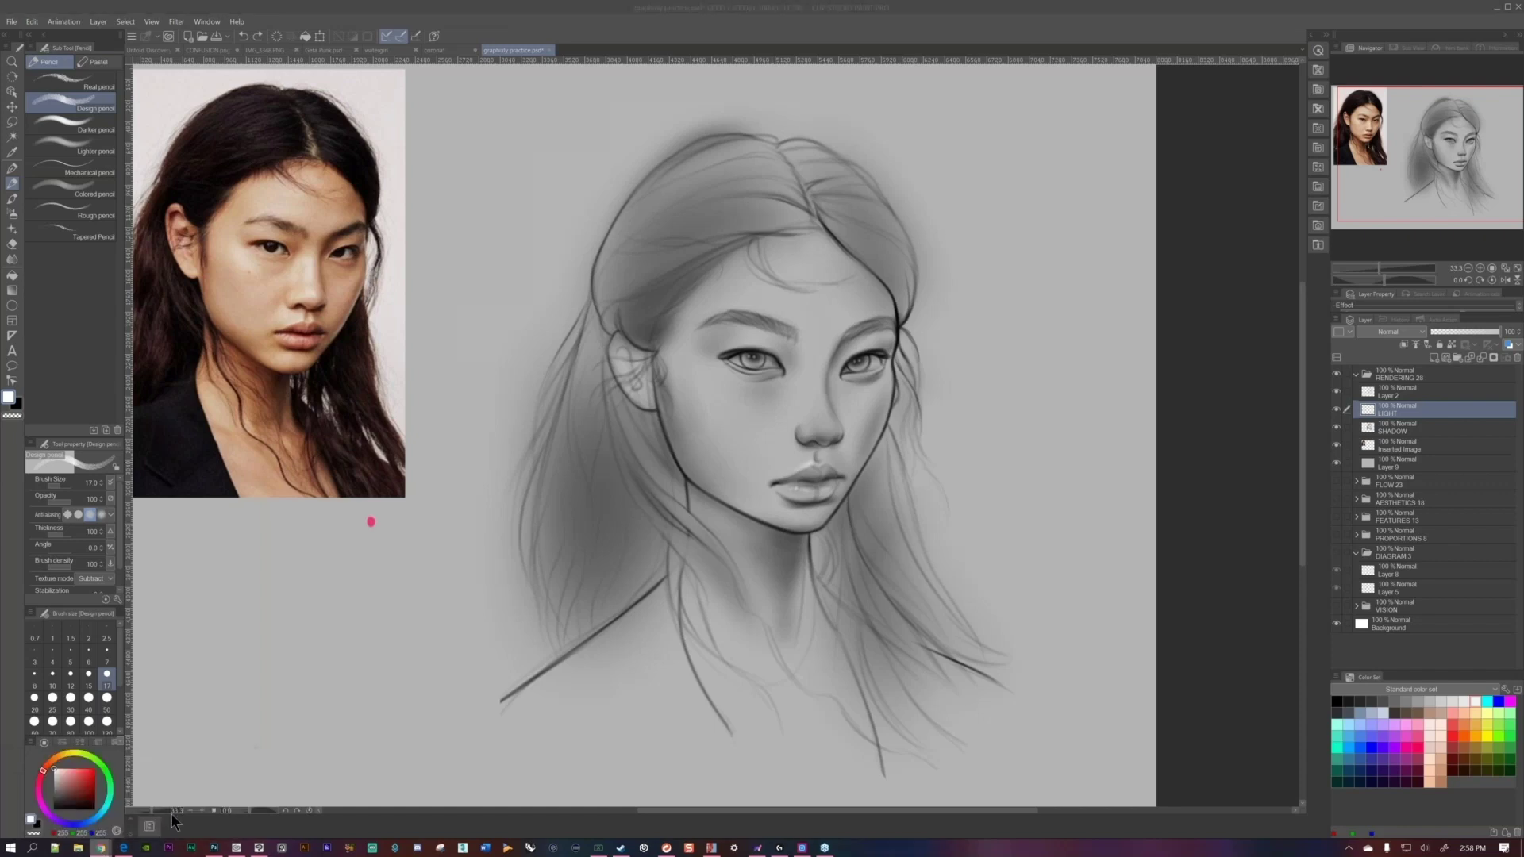
pyautogui.scroll(5, 172, 815)
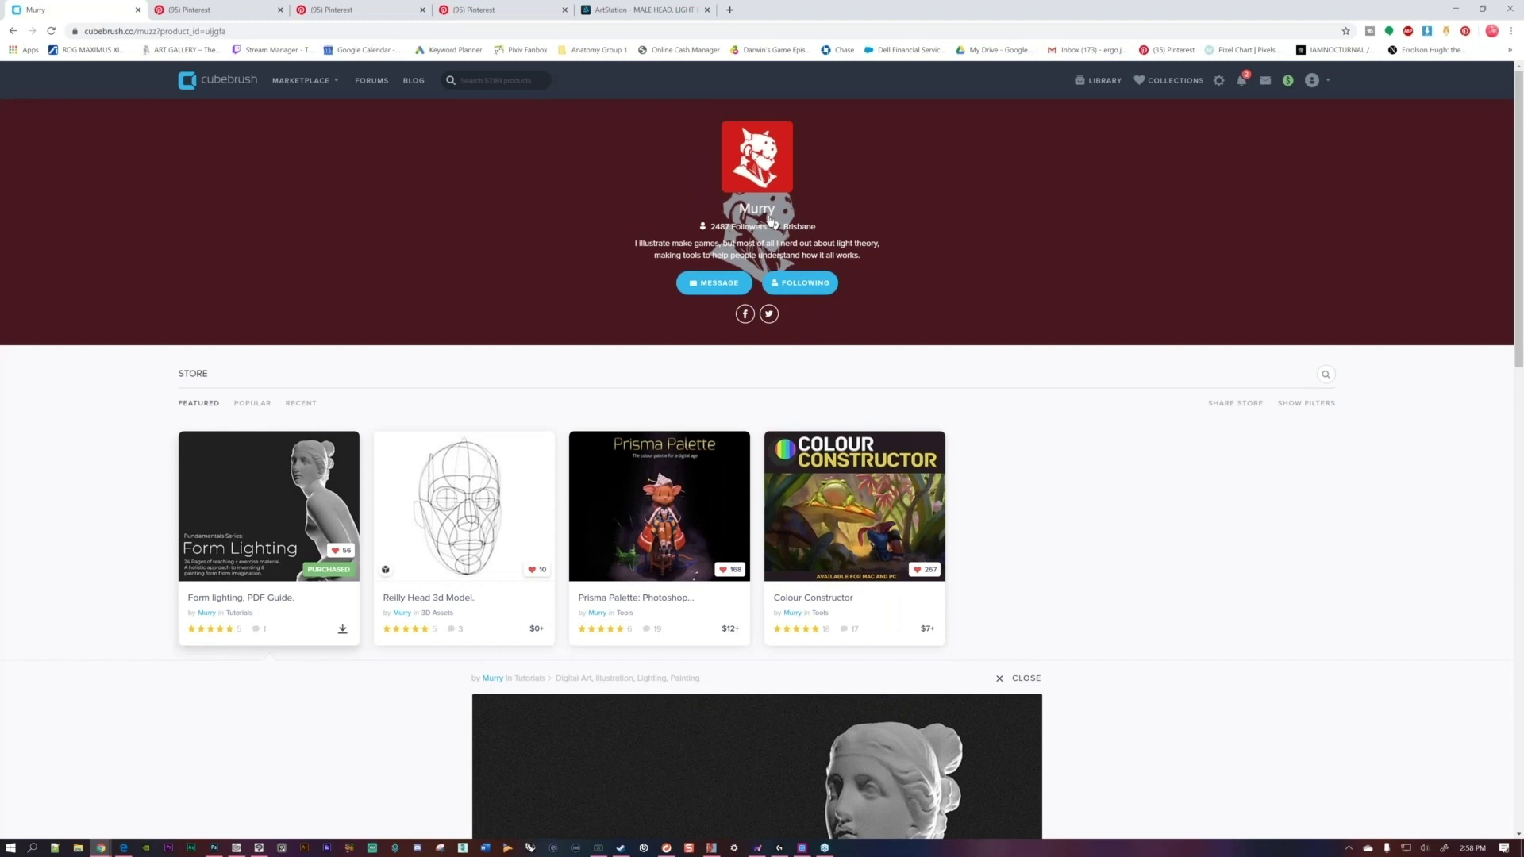
pyautogui.scroll(-6, 770, 220)
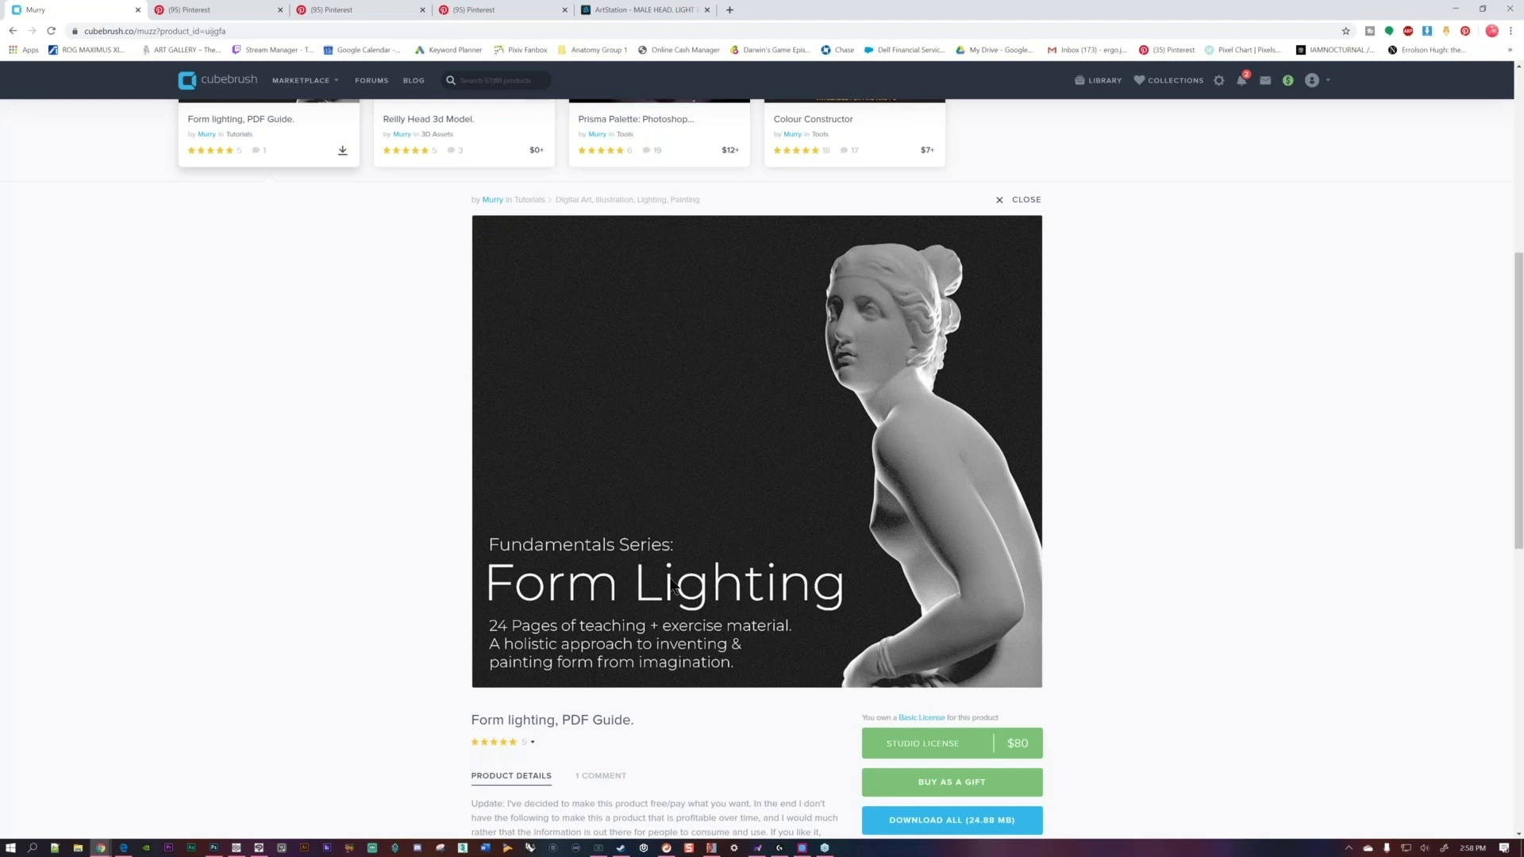
pyautogui.press('Right')
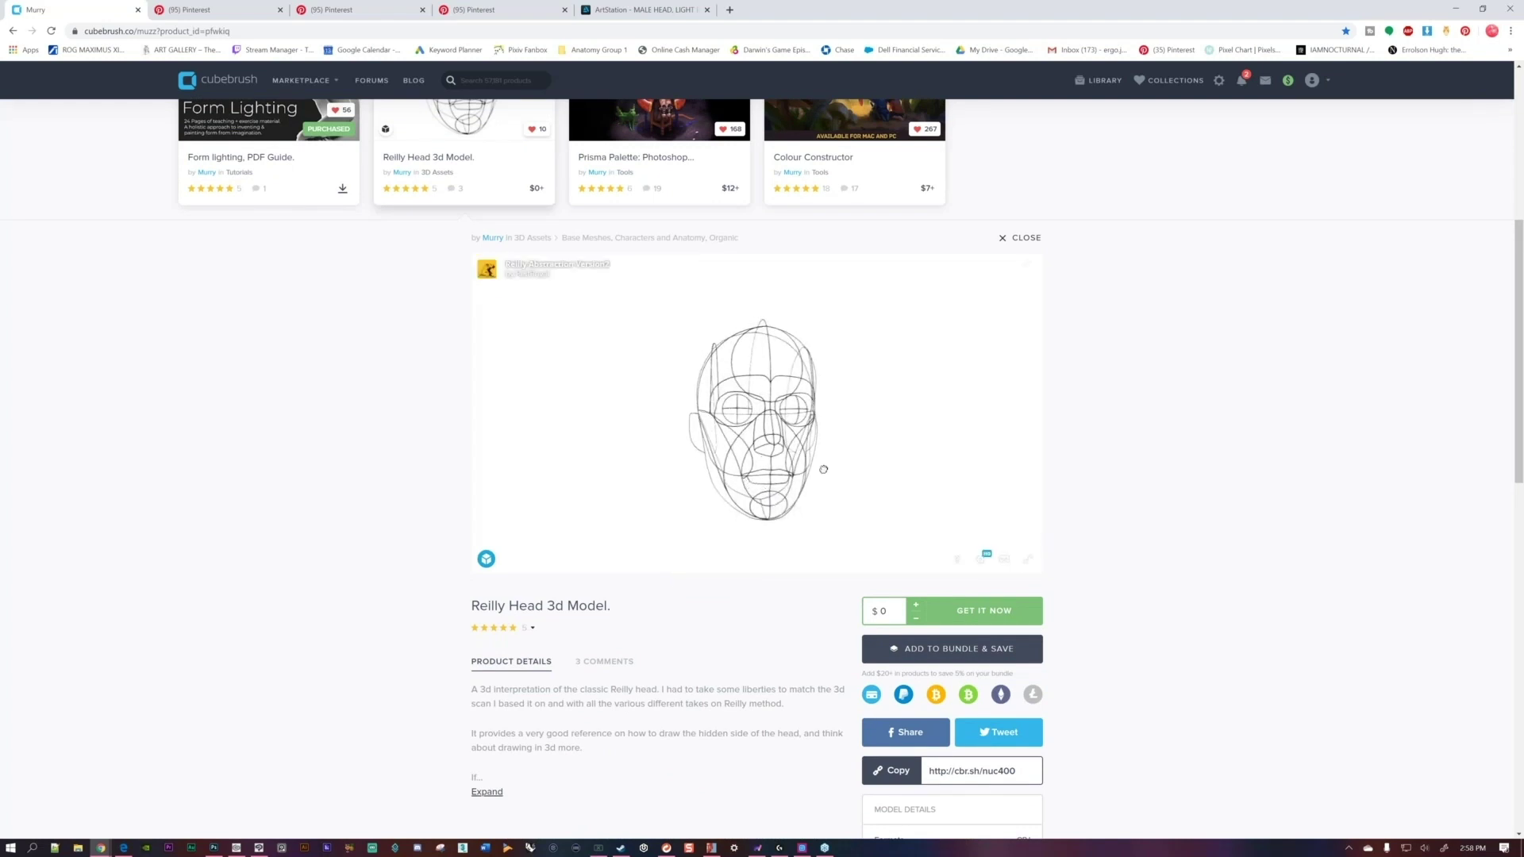
pyautogui.moveTo(720, 446)
pyautogui.mouseDown()
pyautogui.moveTo(720, 344)
pyautogui.moveTo(724, 394)
pyautogui.moveTo(635, 405)
pyautogui.mouseUp()
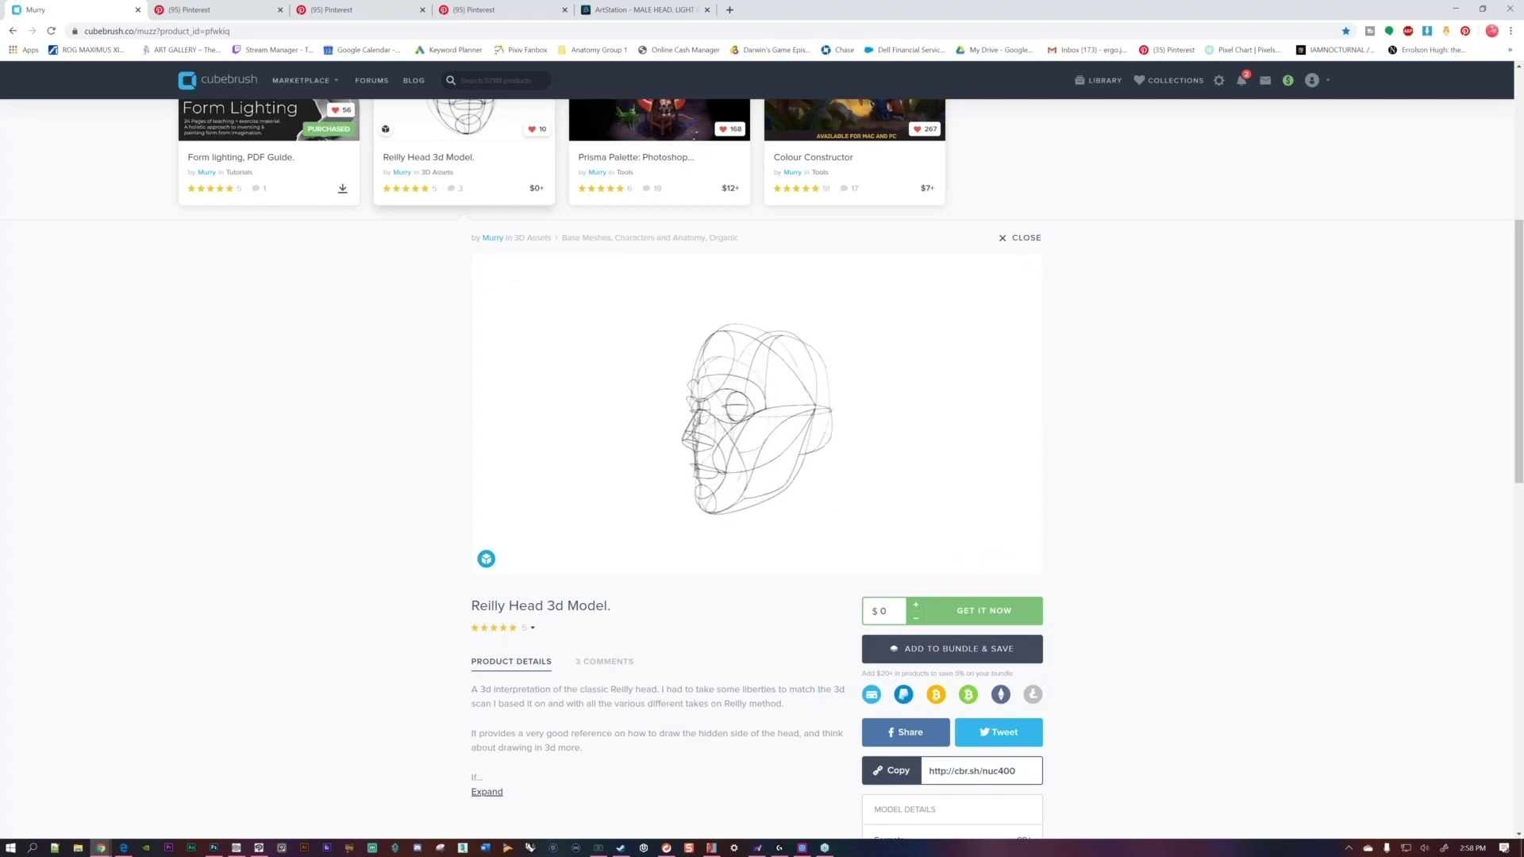
# Examine the MALE HEAD, LIGHT REFERENCE TOOL on ArtStation under its moving light, and return to the portrait in Clip Studio Paint.
pyautogui.click(622, 11)
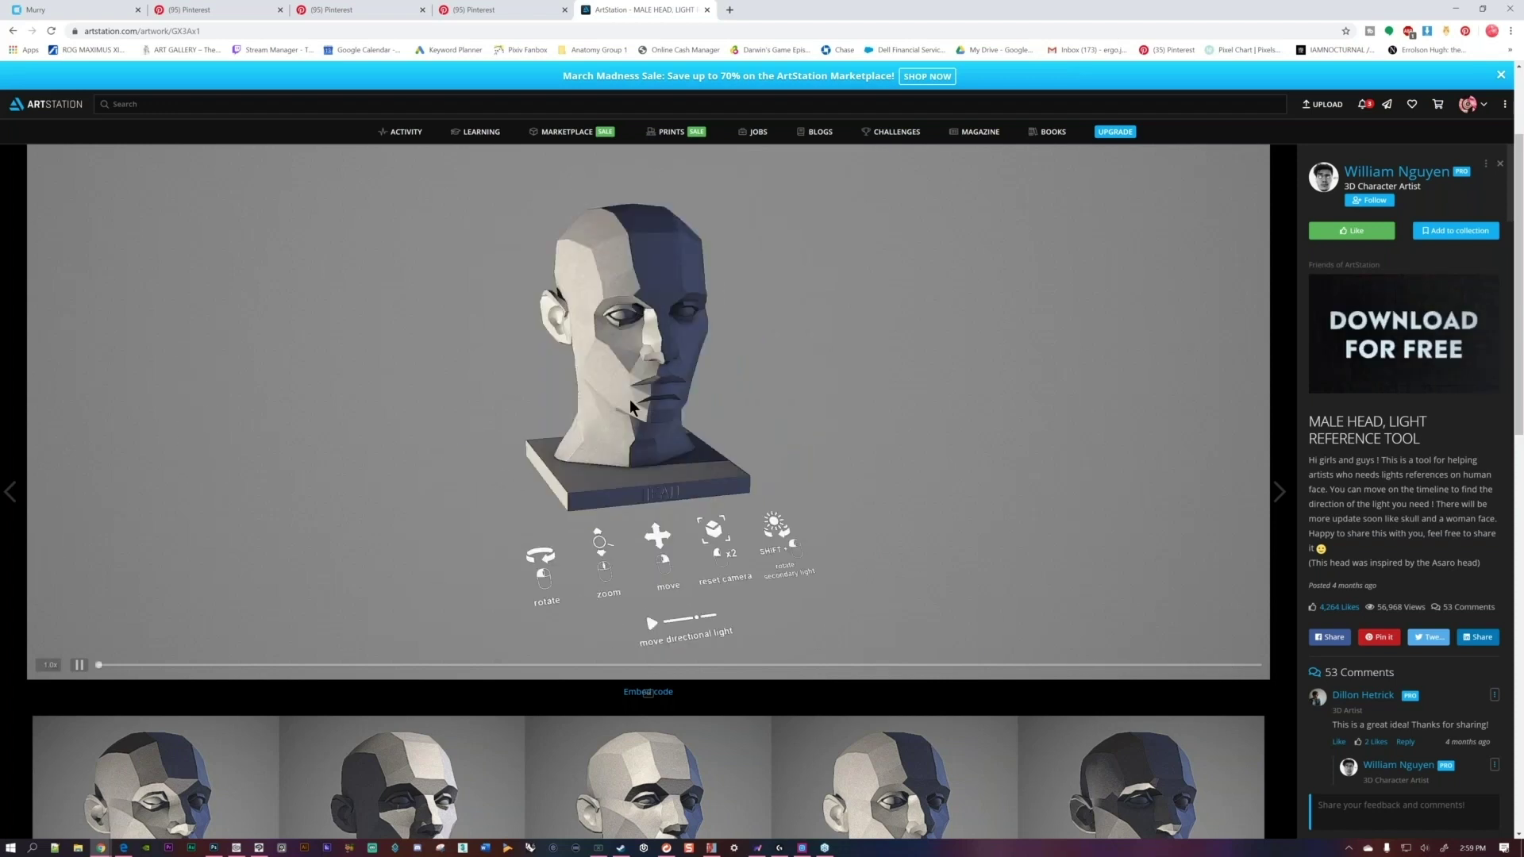
pyautogui.moveTo(621, 420)
pyautogui.mouseDown()
pyautogui.moveTo(678, 379)
pyautogui.moveTo(600, 392)
pyautogui.moveTo(662, 387)
pyautogui.moveTo(629, 397)
pyautogui.mouseUp()
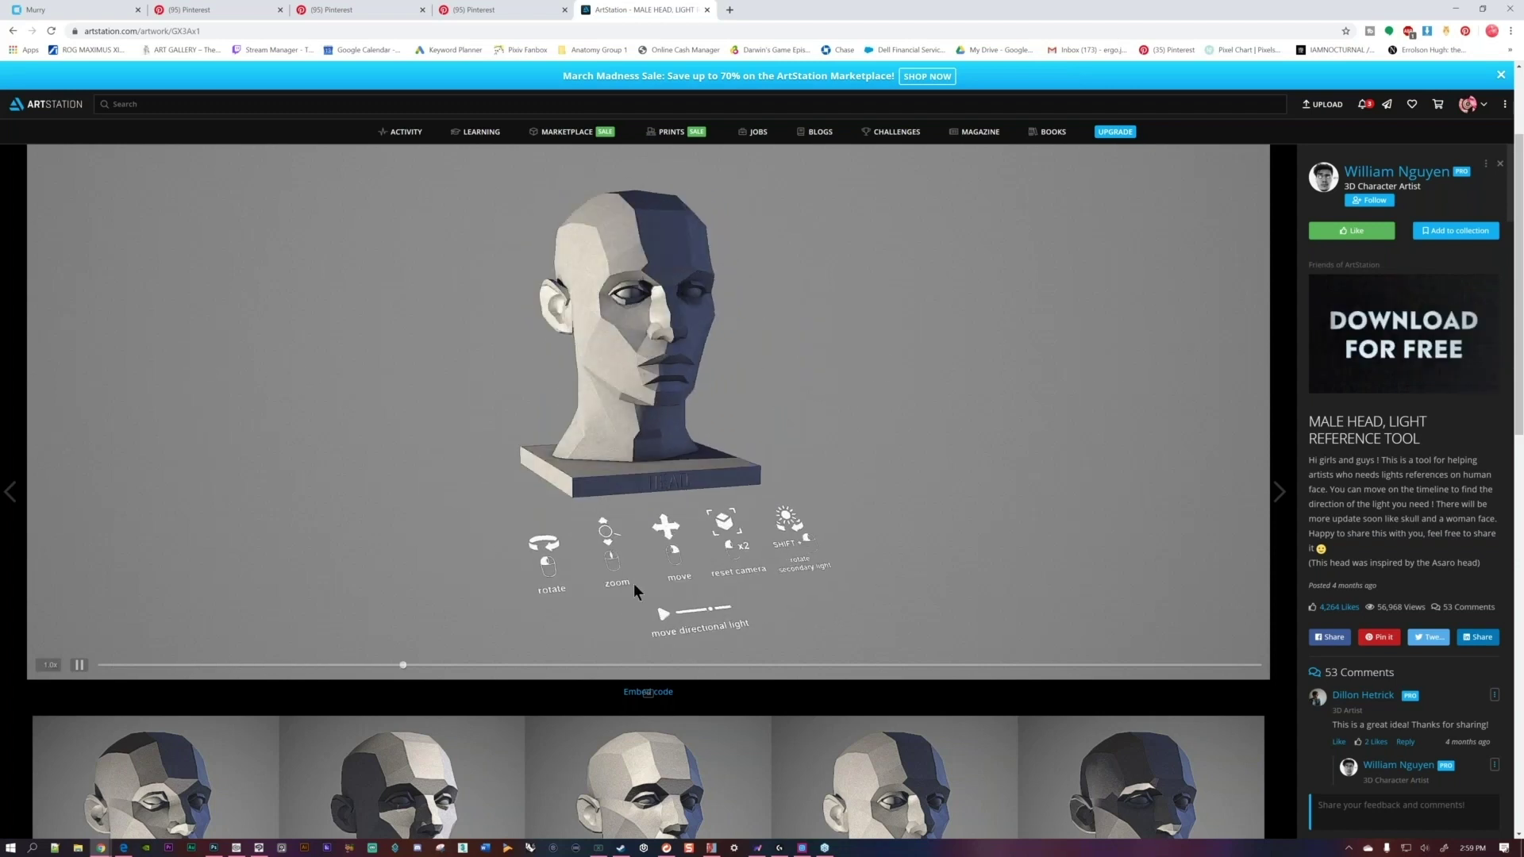
pyautogui.moveTo(258, 848)
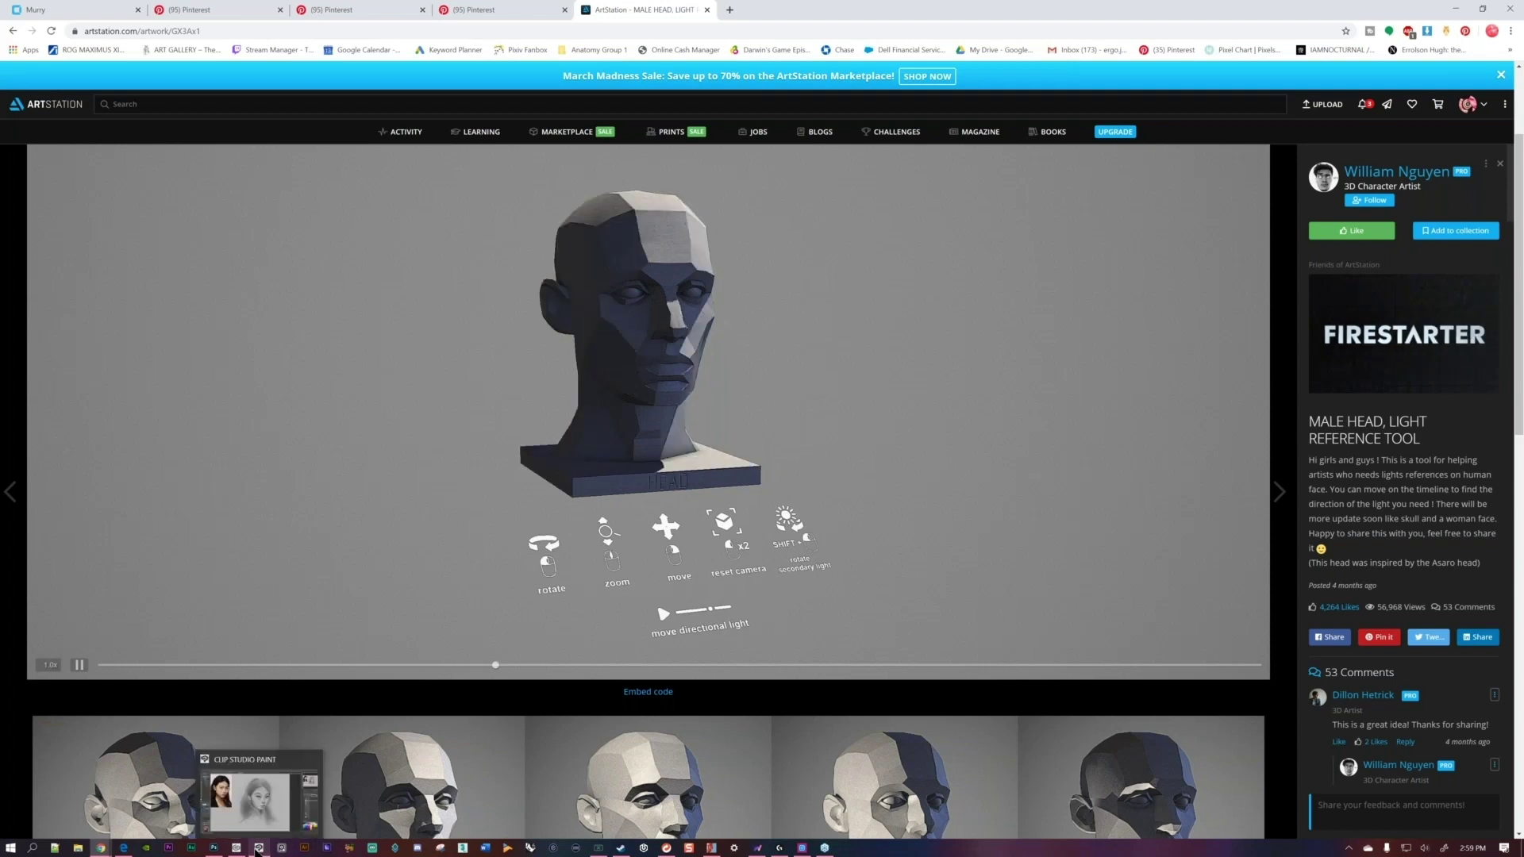
pyautogui.click(264, 807)
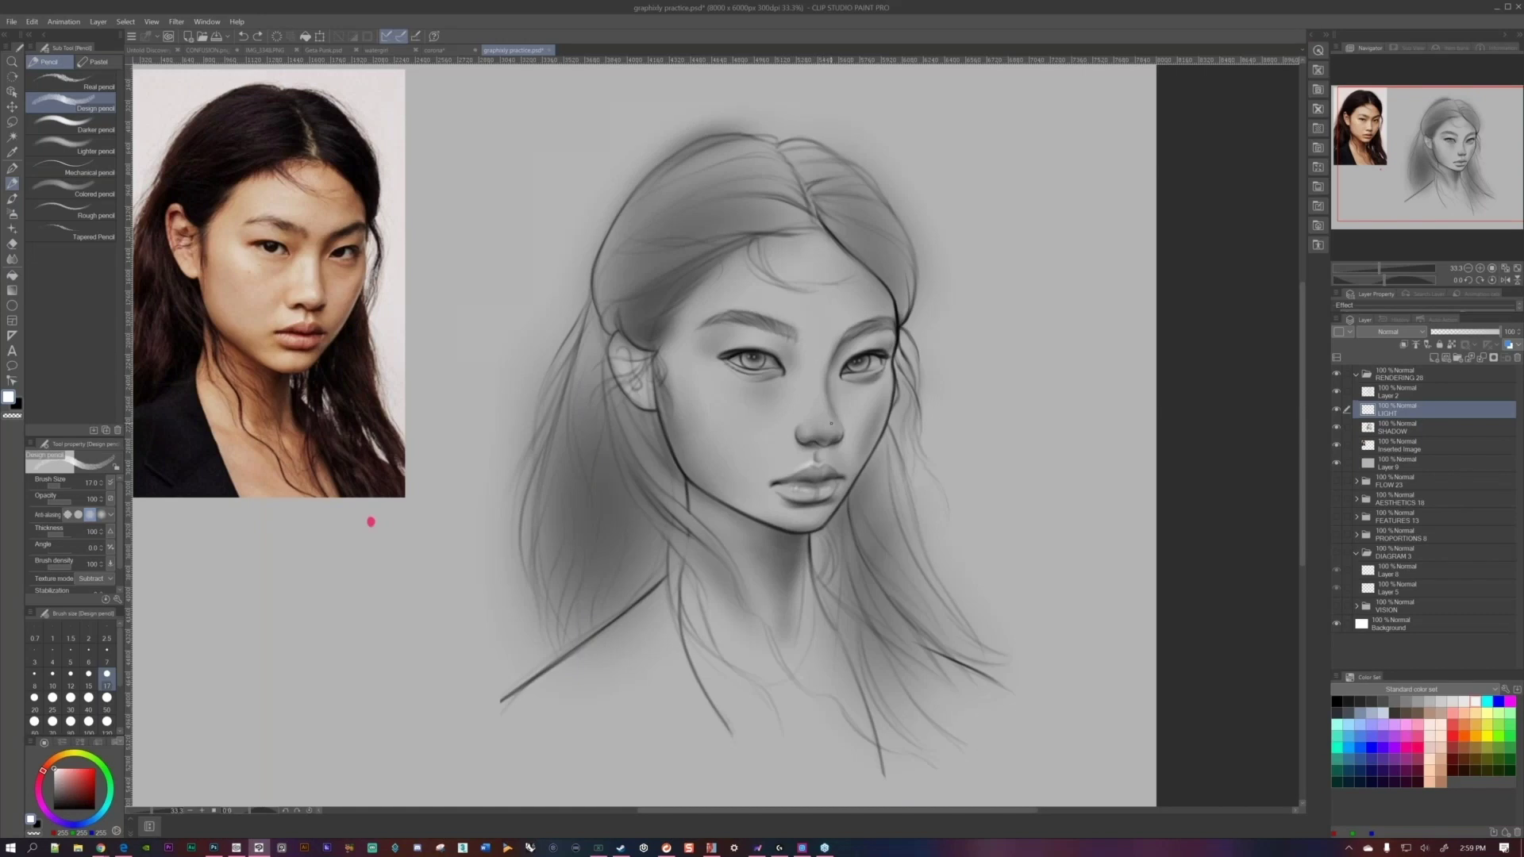
# Switch to Muscle Premium and examine the skull with its zygomatic bone from below and in three-quarter view.
pyautogui.hotkey('alt', 'Tab')
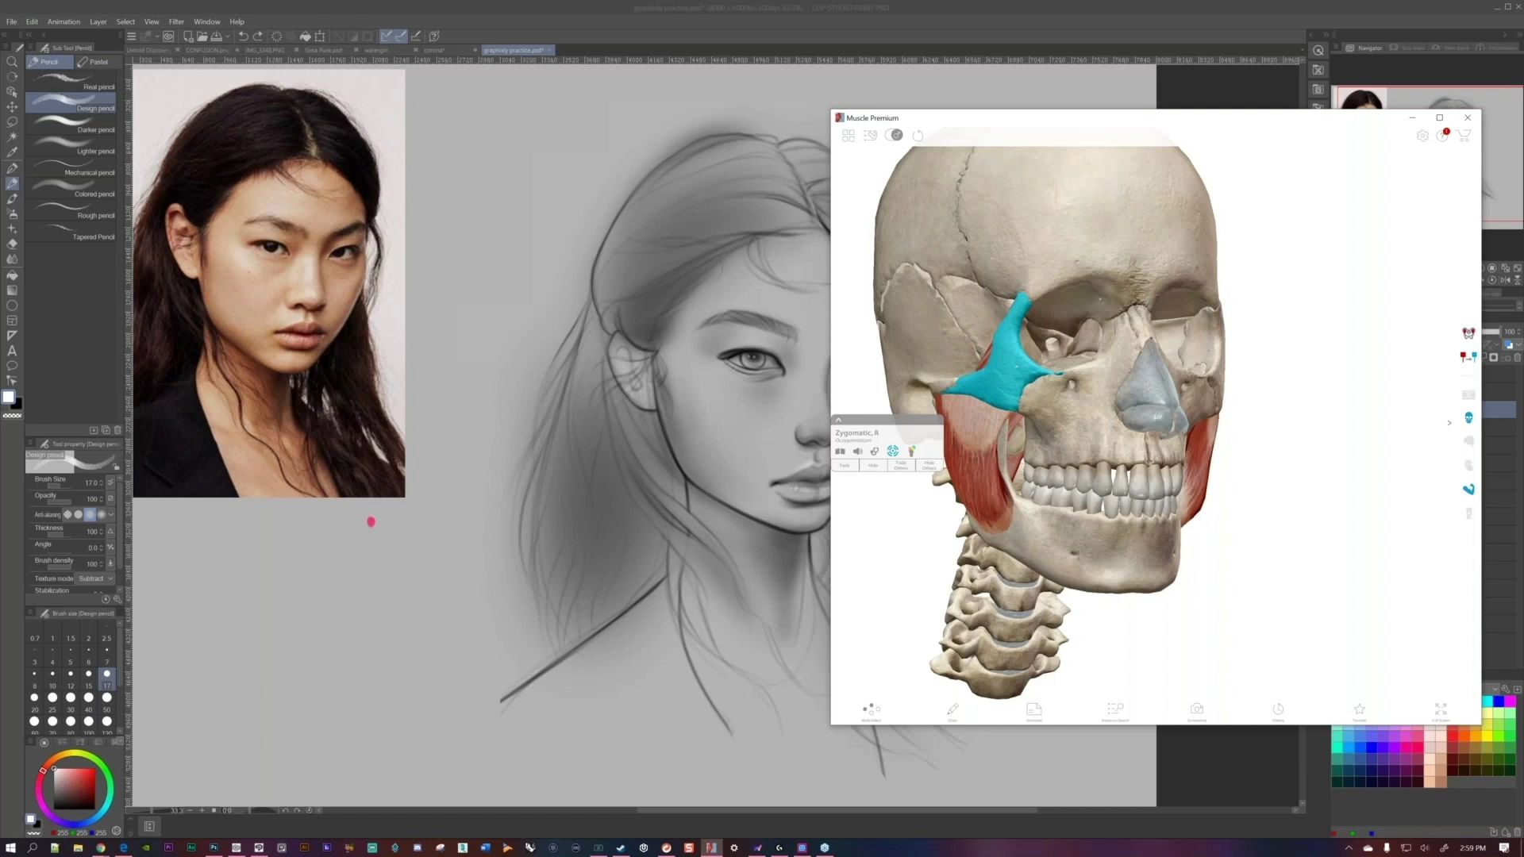
pyautogui.moveTo(984, 587); pyautogui.dragTo(955, 494)
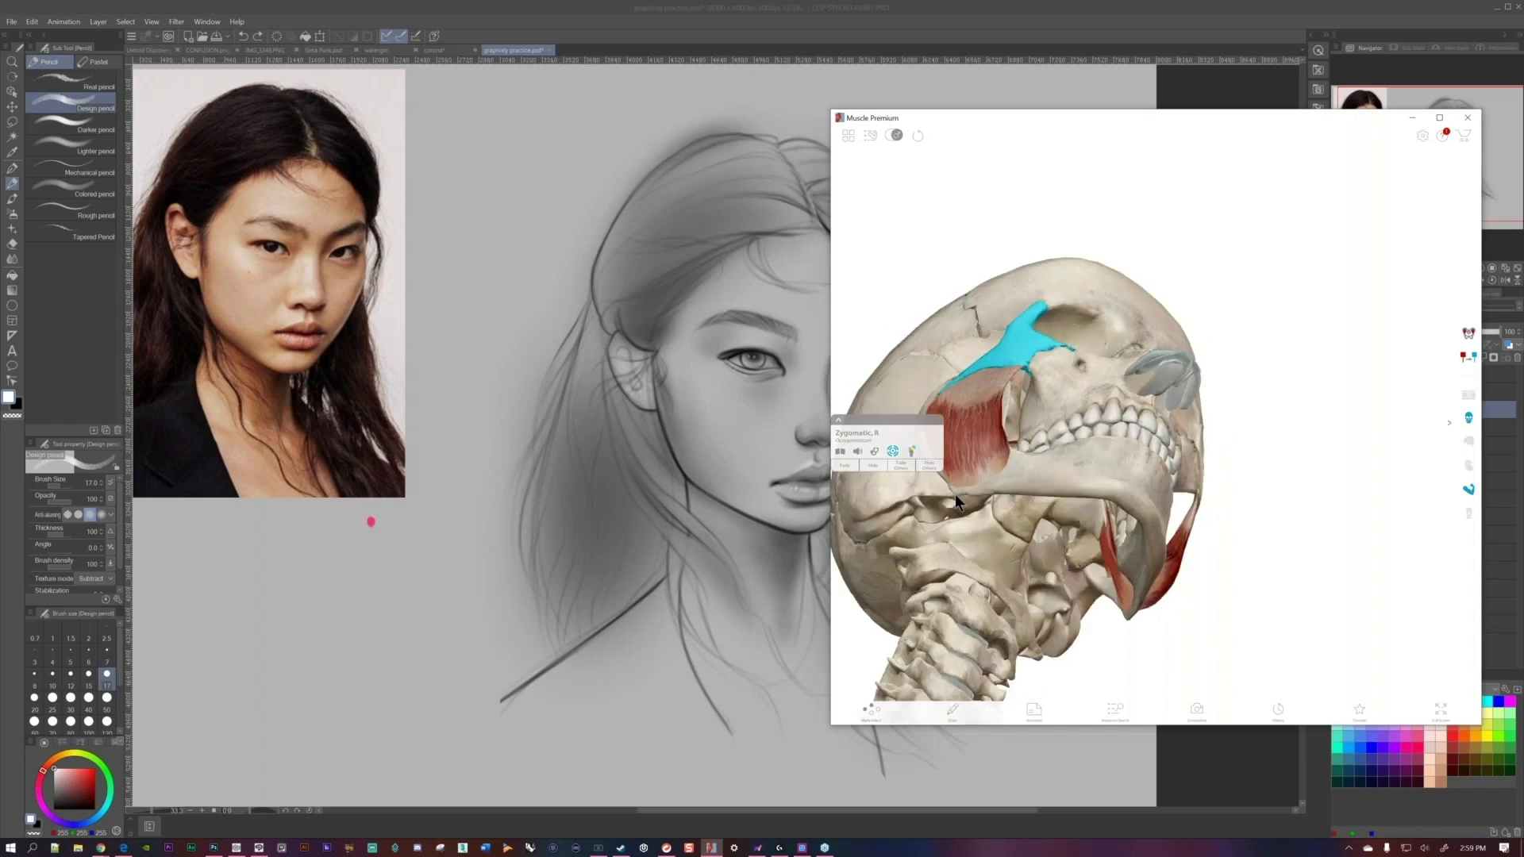
pyautogui.moveTo(1215, 429); pyautogui.dragTo(1132, 312)
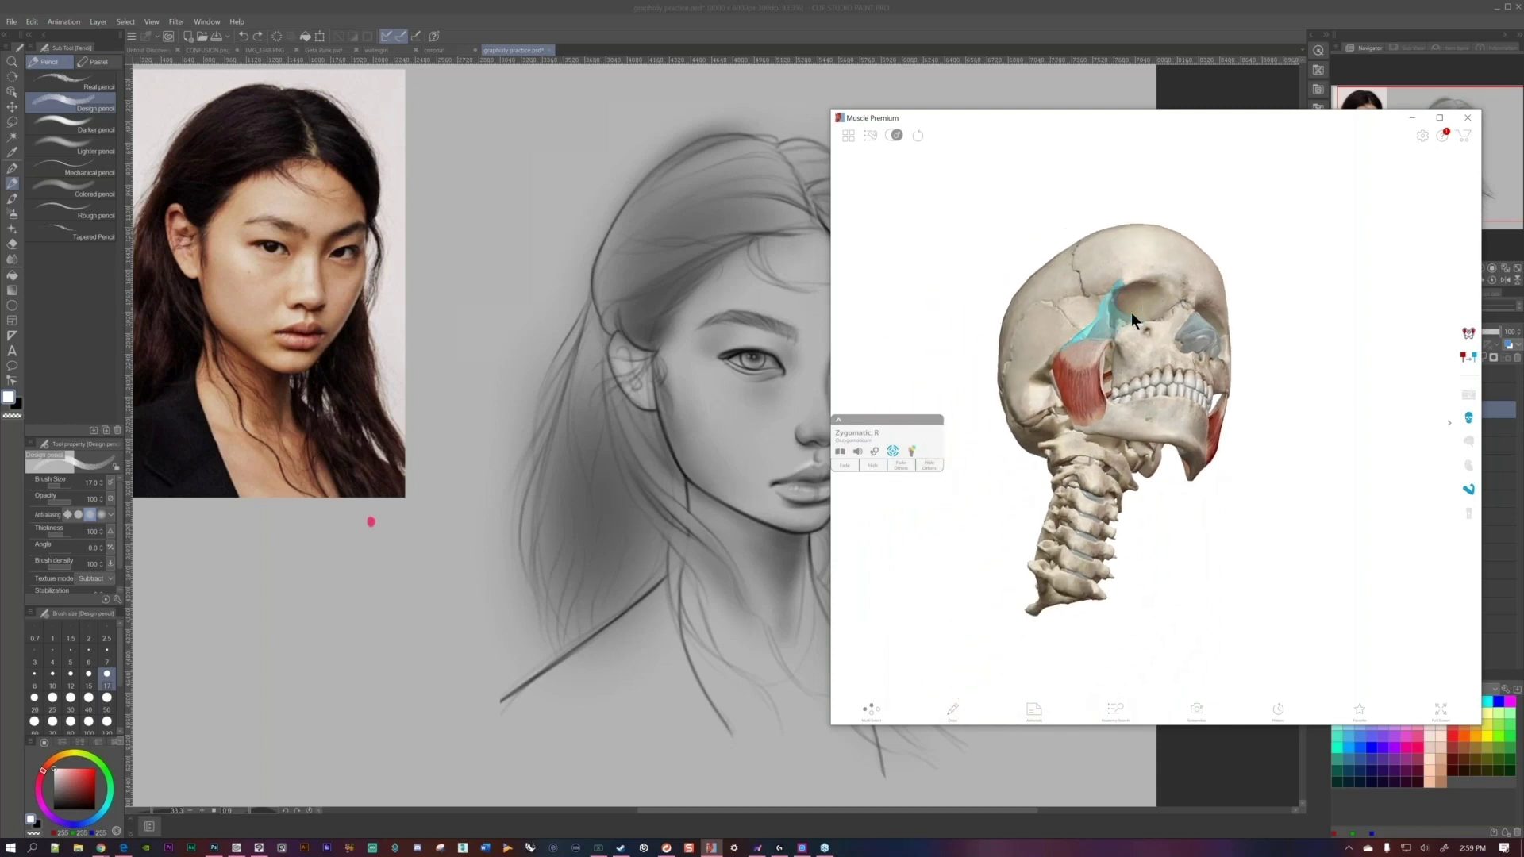
# Browse the Normal Anatomy views, open the neck/head flexion model, and orbit it to a three-quarter view of the skull and neck.
pyautogui.click(848, 136)
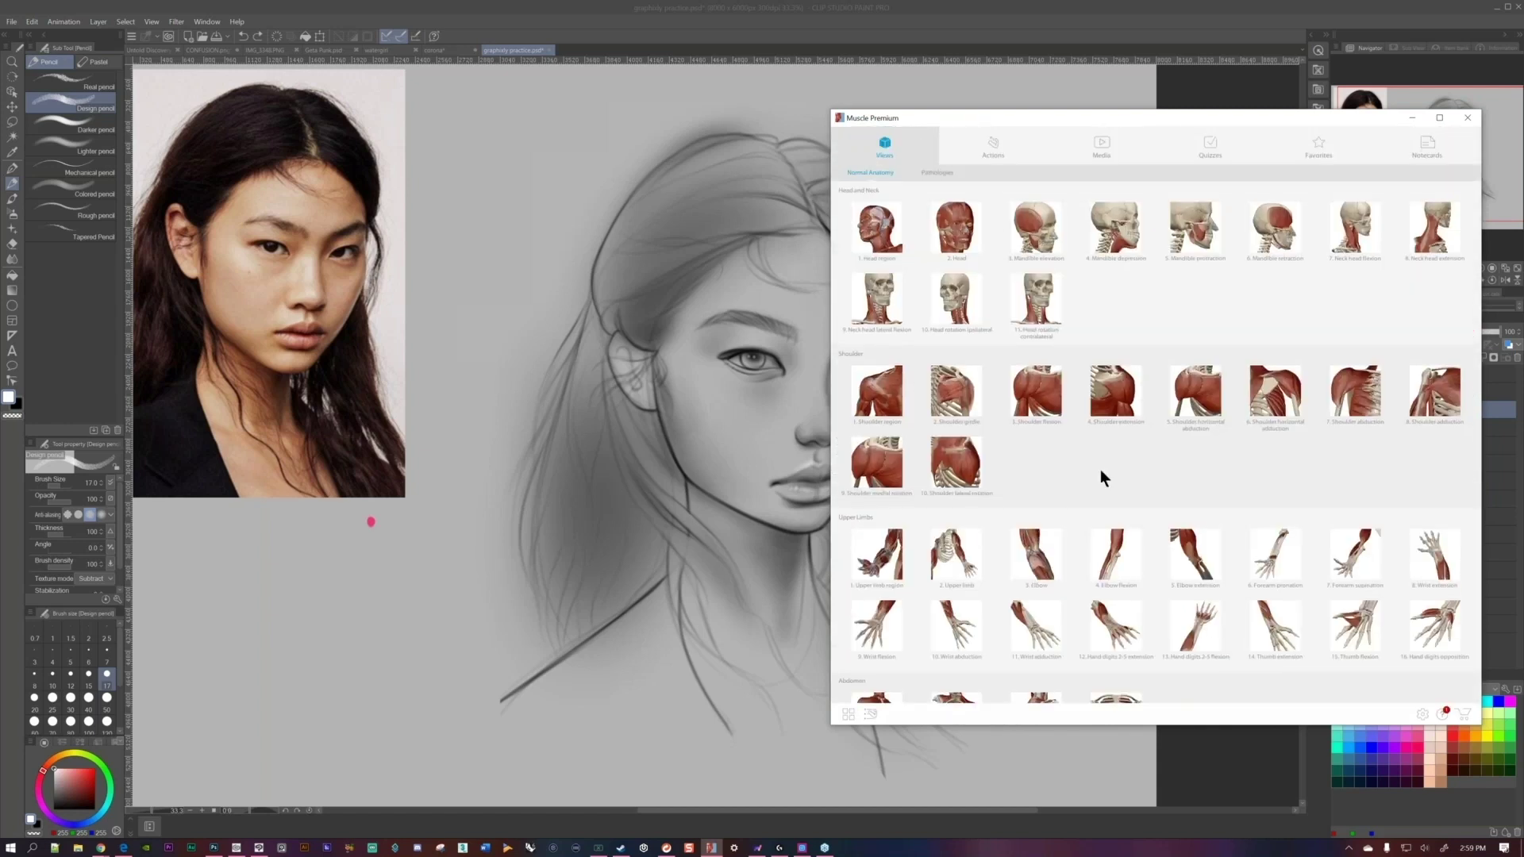
pyautogui.scroll(-5, 1108, 366)
pyautogui.scroll(5, 1125, 403)
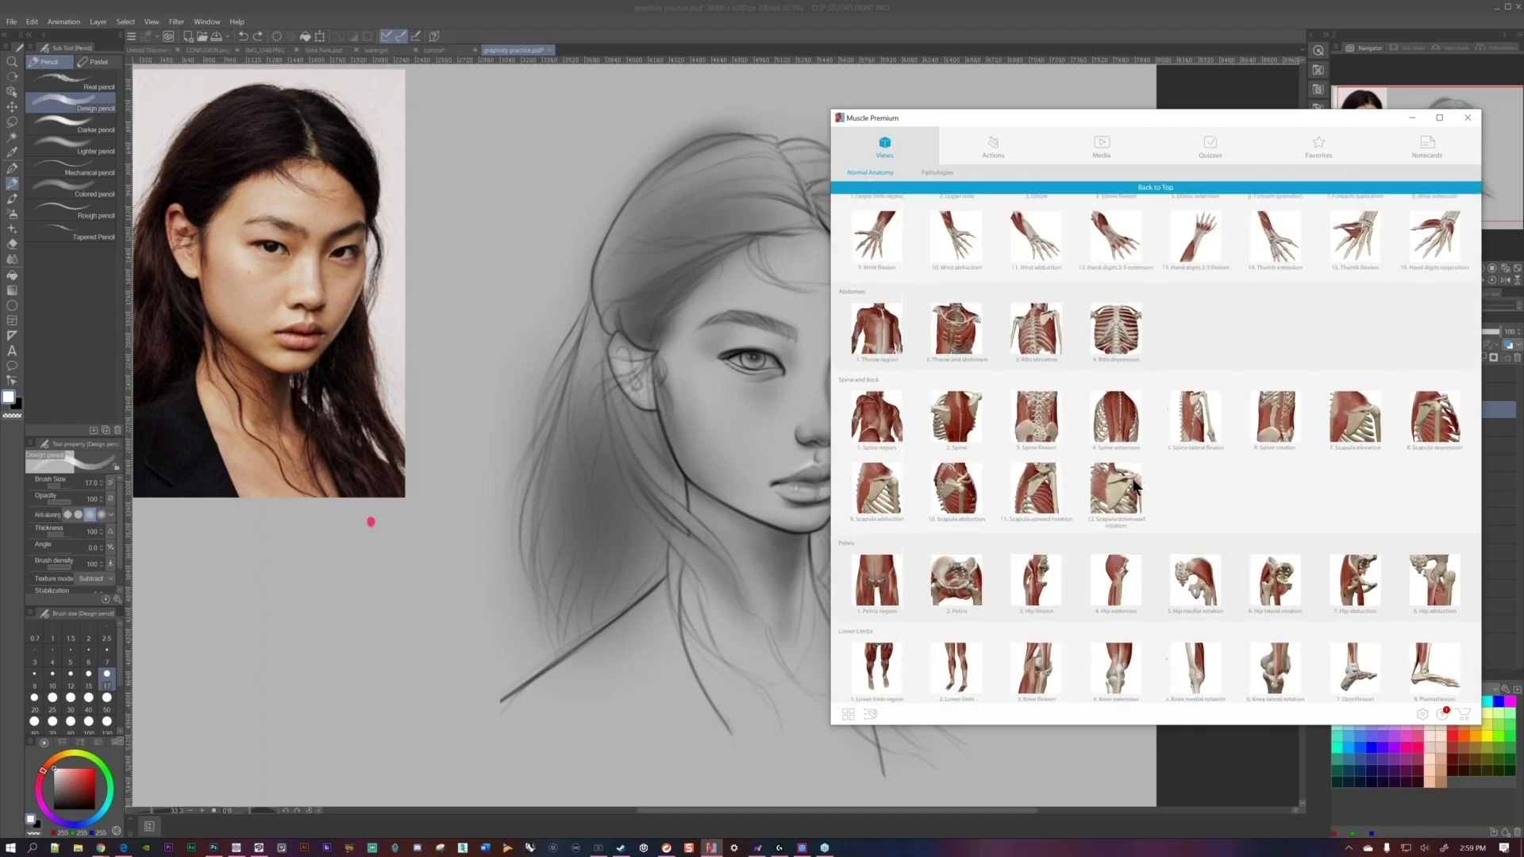
pyautogui.scroll(-1, 1112, 468)
pyautogui.scroll(1, 1117, 504)
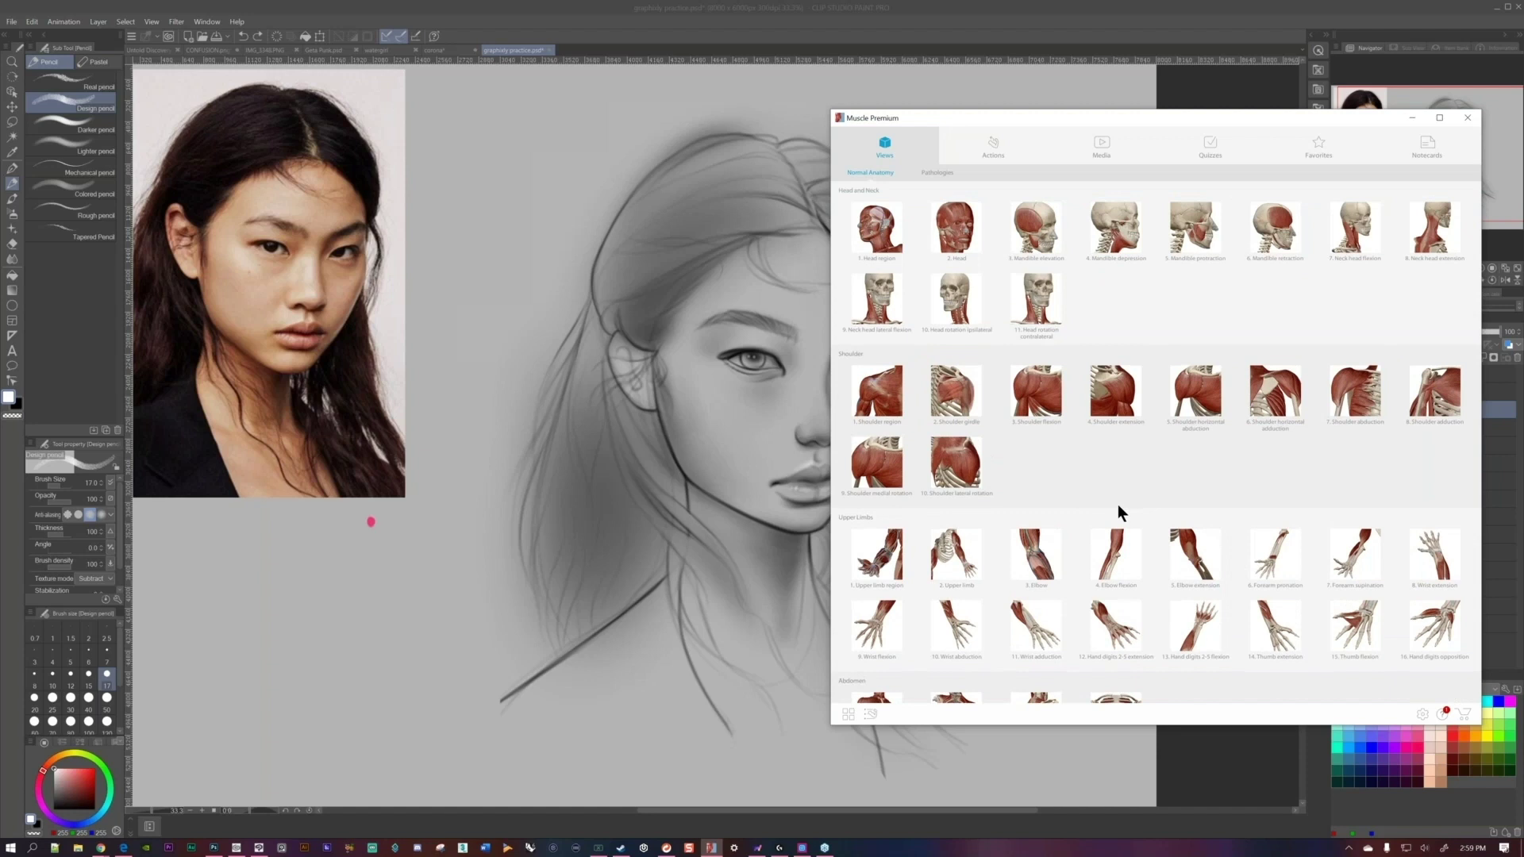
pyautogui.click(1340, 239)
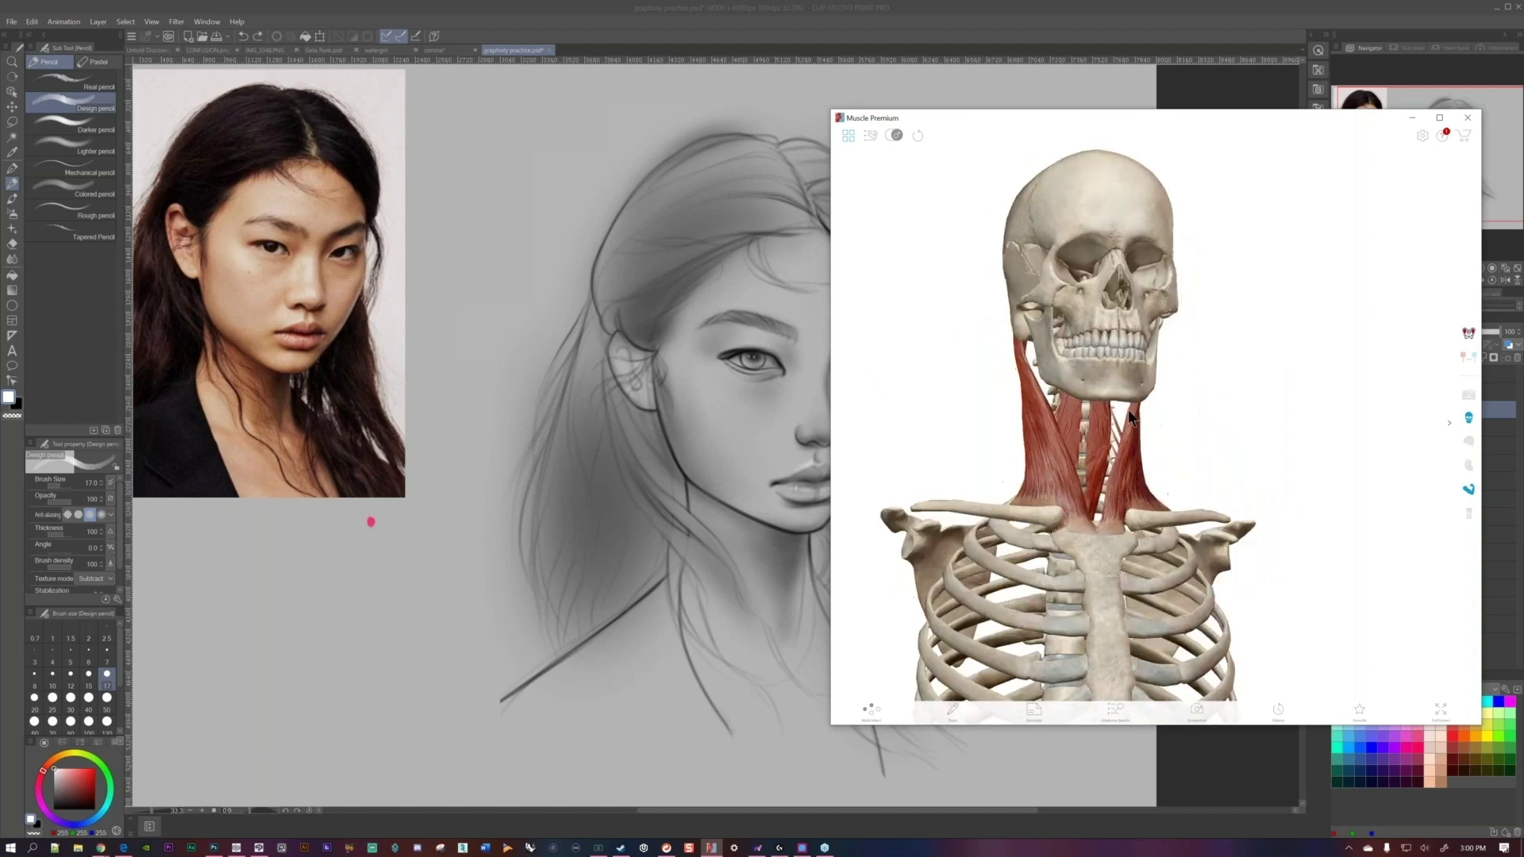
pyautogui.moveTo(1060, 436); pyautogui.dragTo(1166, 394)
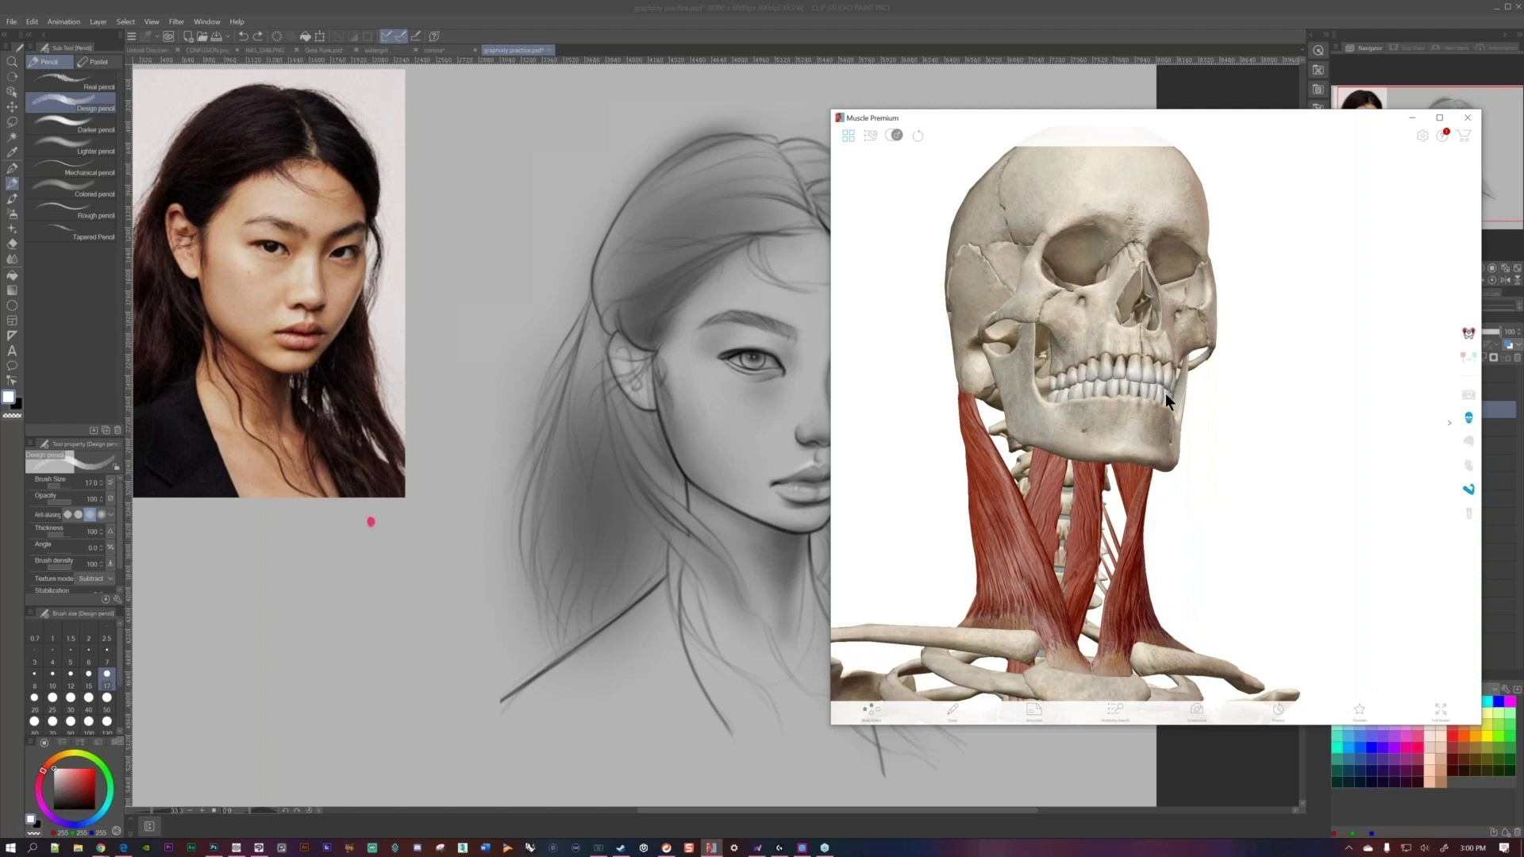
# Compare the graphitely practice portrait with the Muscle Premium neck model, viewing the skull, neck muscles and ribcage.
pyautogui.hotkey('alt', 'Tab')
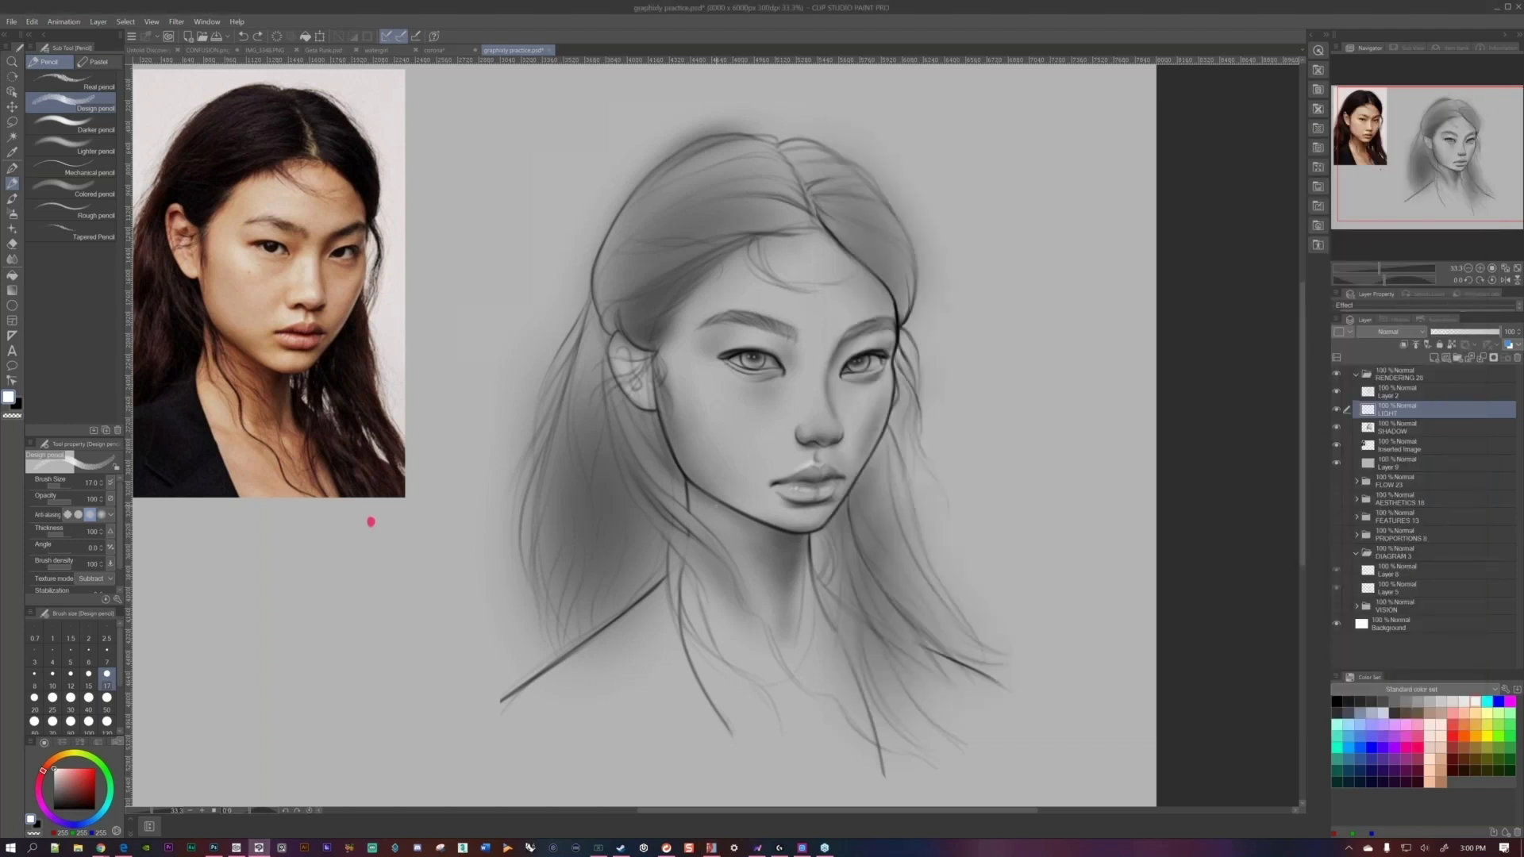
pyautogui.click(712, 846)
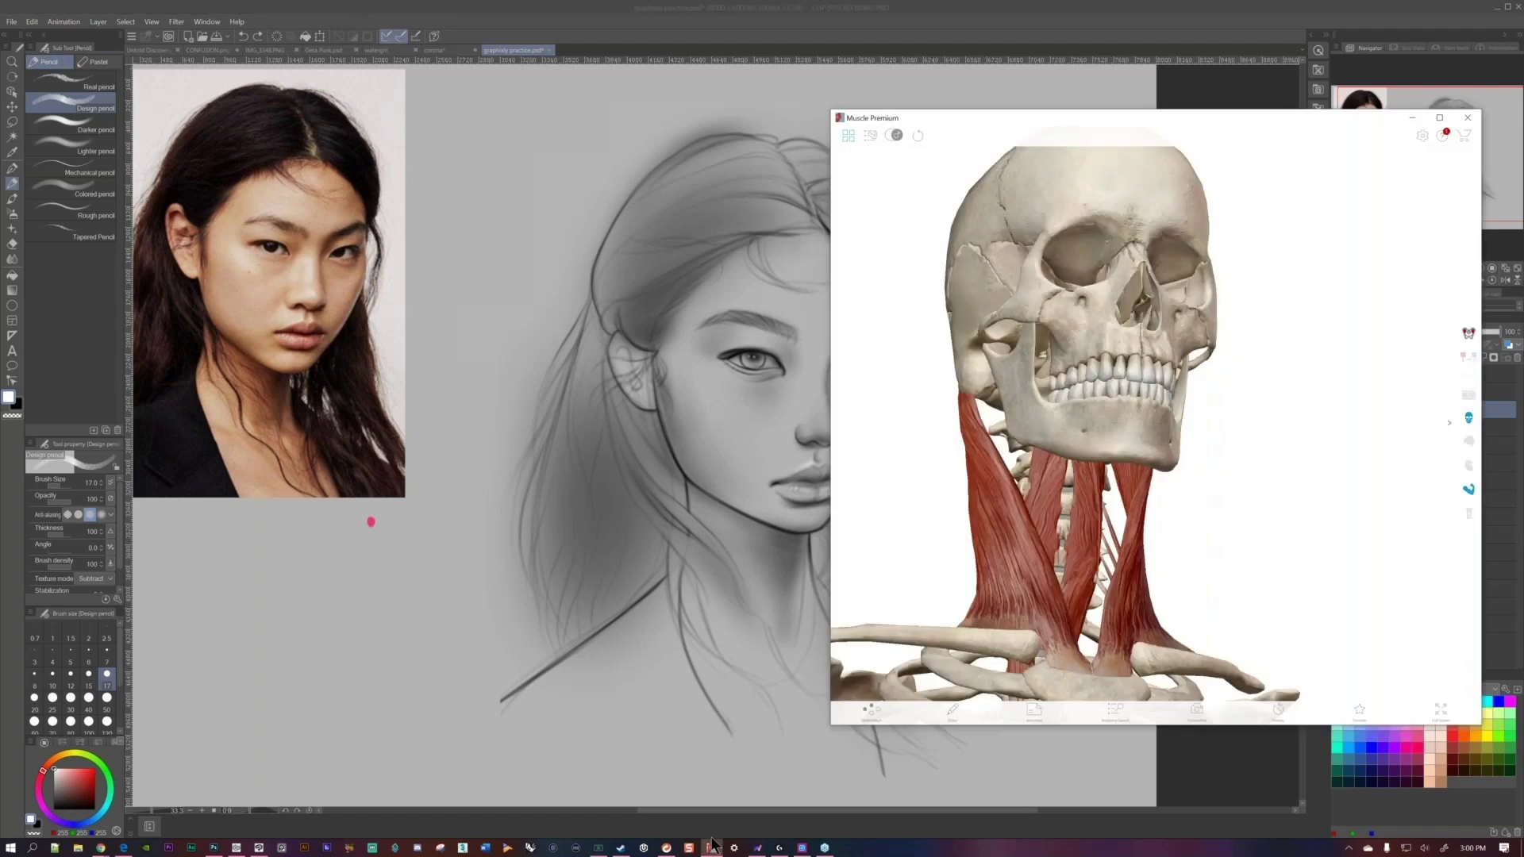
pyautogui.moveTo(1107, 294); pyautogui.dragTo(1100, 306)
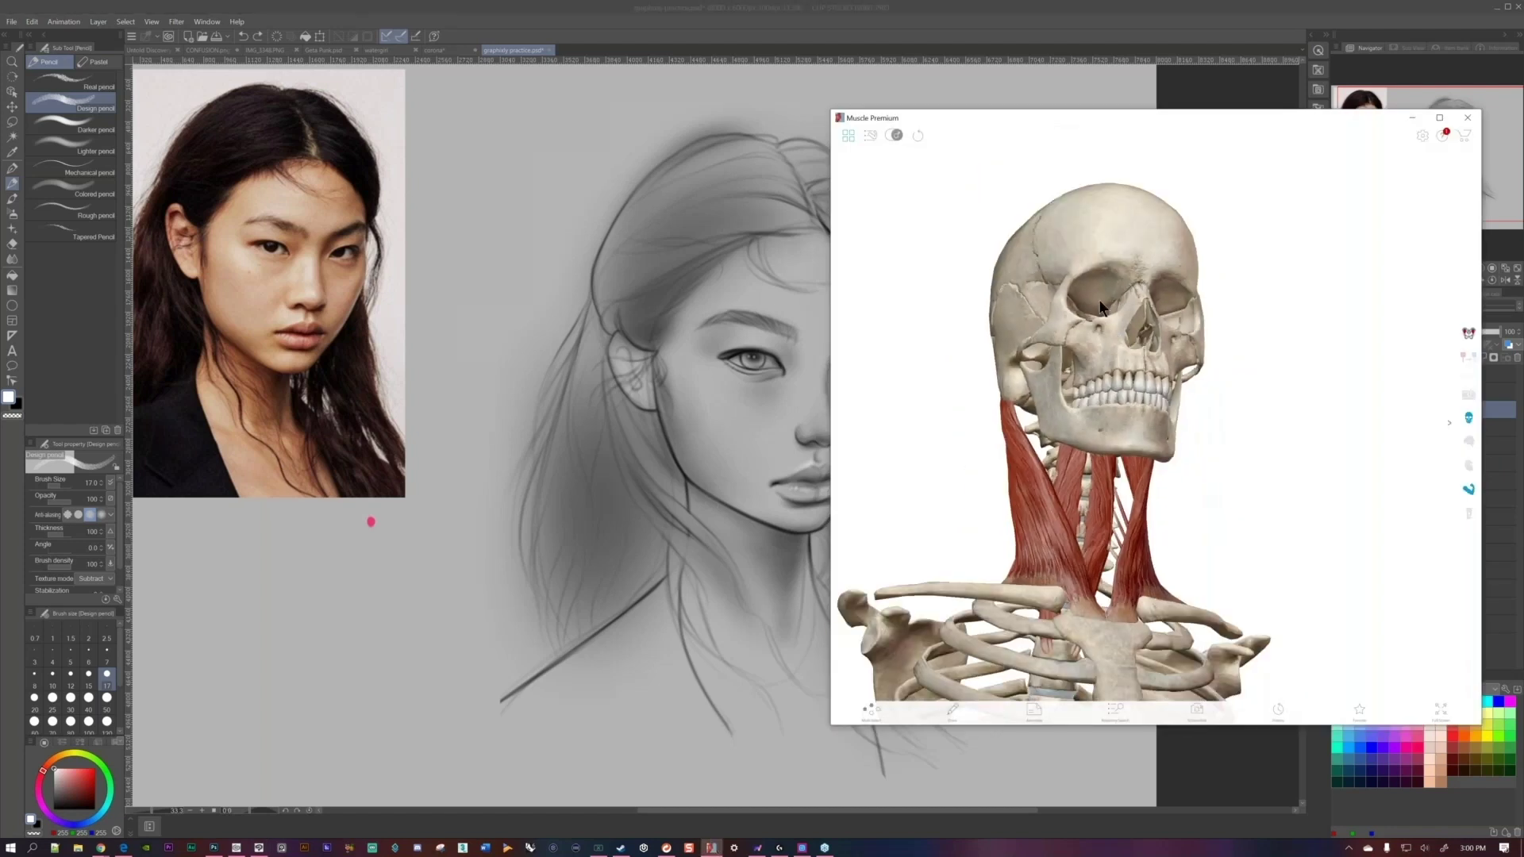
pyautogui.moveTo(1100, 307); pyautogui.dragTo(1181, 311)
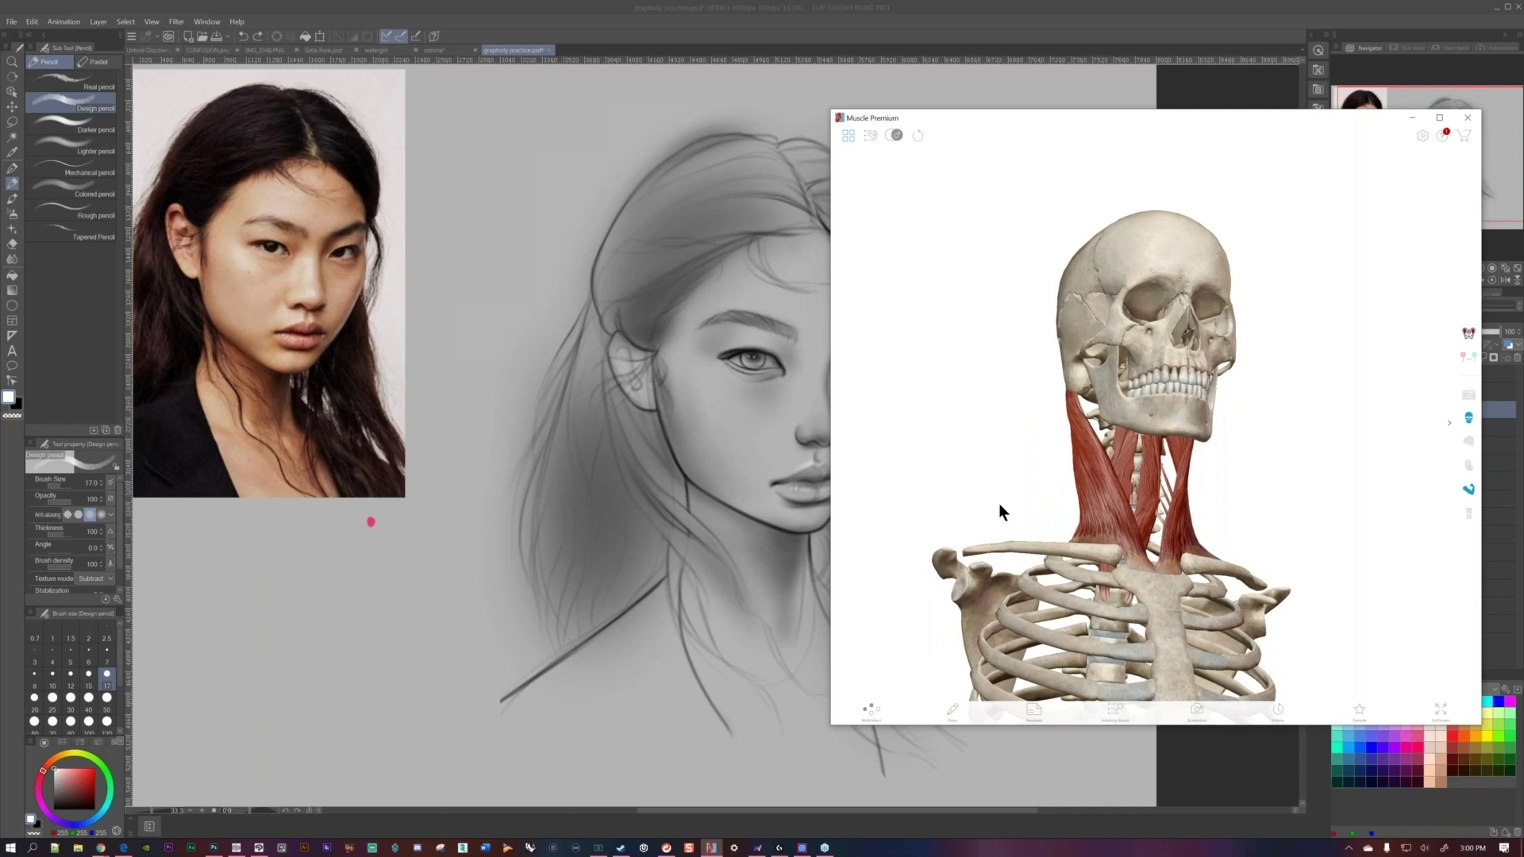
# Draw freehand green test marks across the neck and shoulder of the anatomy model, and return to the portrait.
pyautogui.click(952, 712)
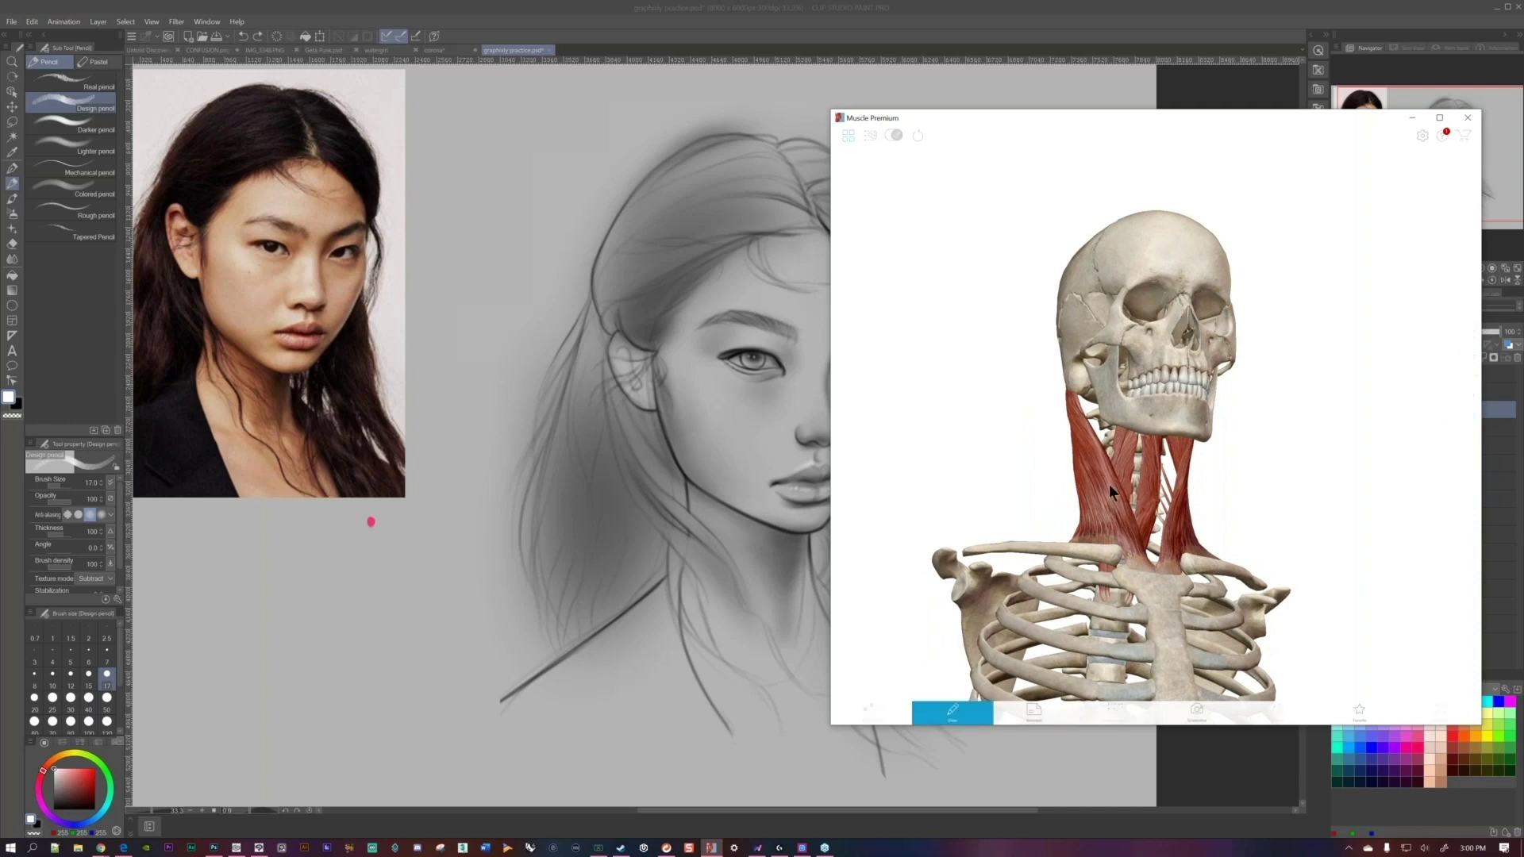
pyautogui.moveTo(1123, 529); pyautogui.dragTo(986, 505)
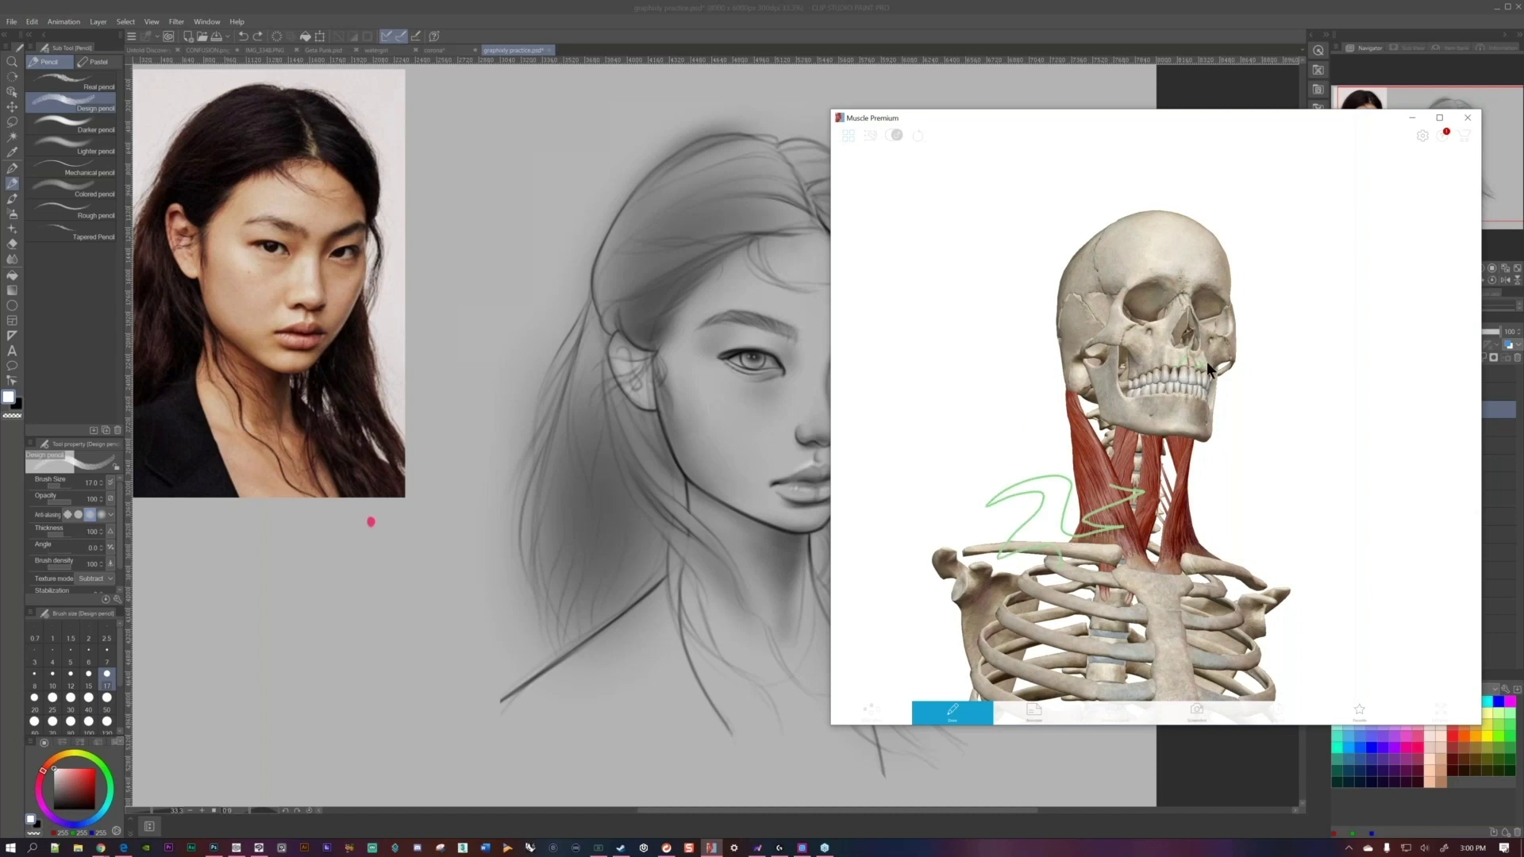
pyautogui.hotkey('alt', 'Tab')
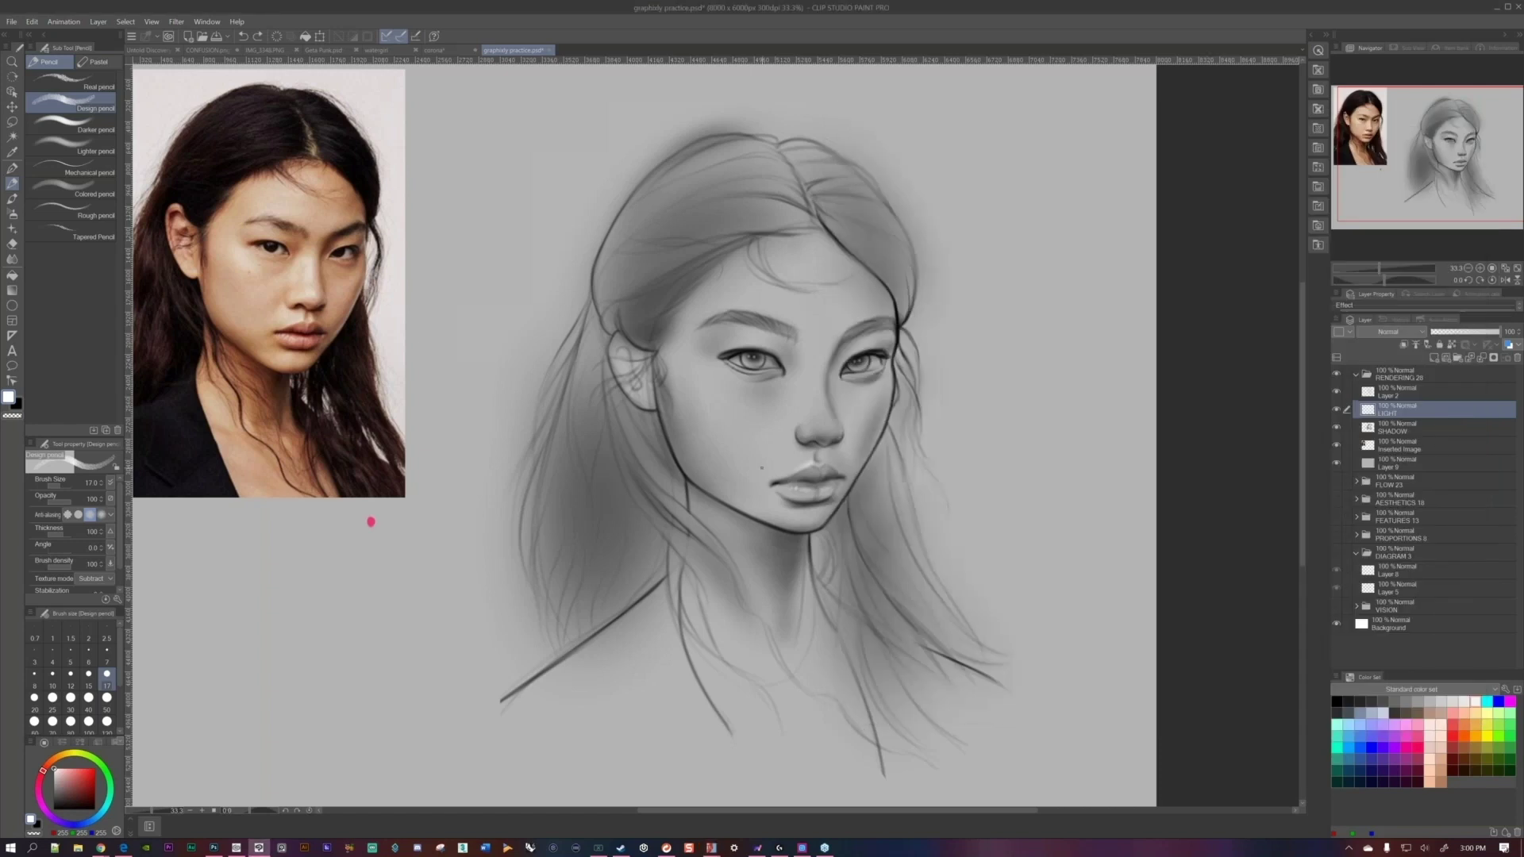
# Choose the Soft airbrush for work on the portrait's LIGHT layer.
pyautogui.scroll(2, 370, 521)
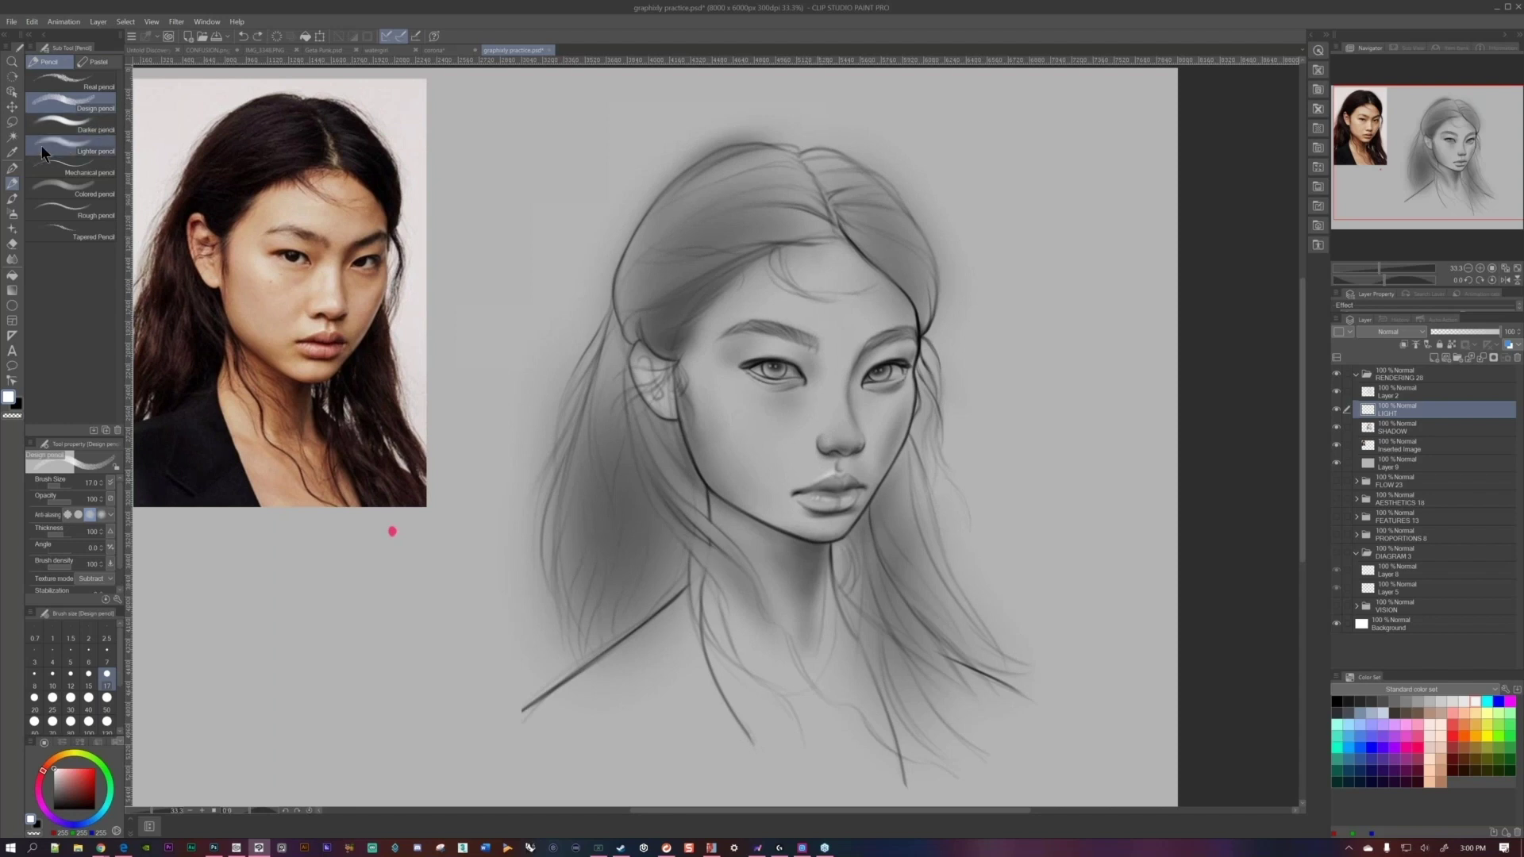
pyautogui.click(12, 199)
pyautogui.click(12, 214)
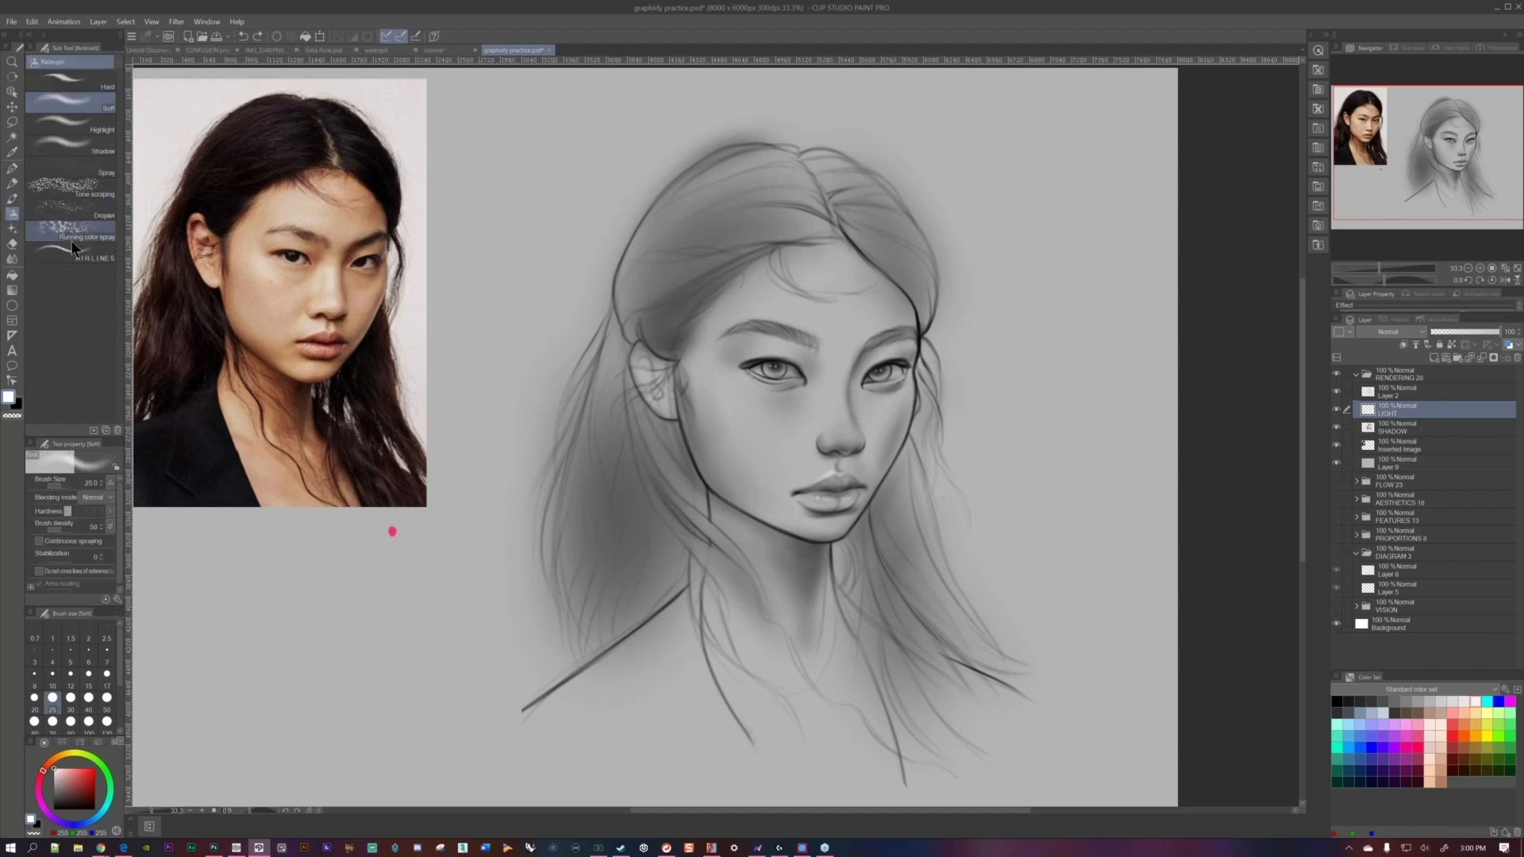
pyautogui.moveTo(872, 416); pyautogui.dragTo(808, 410)
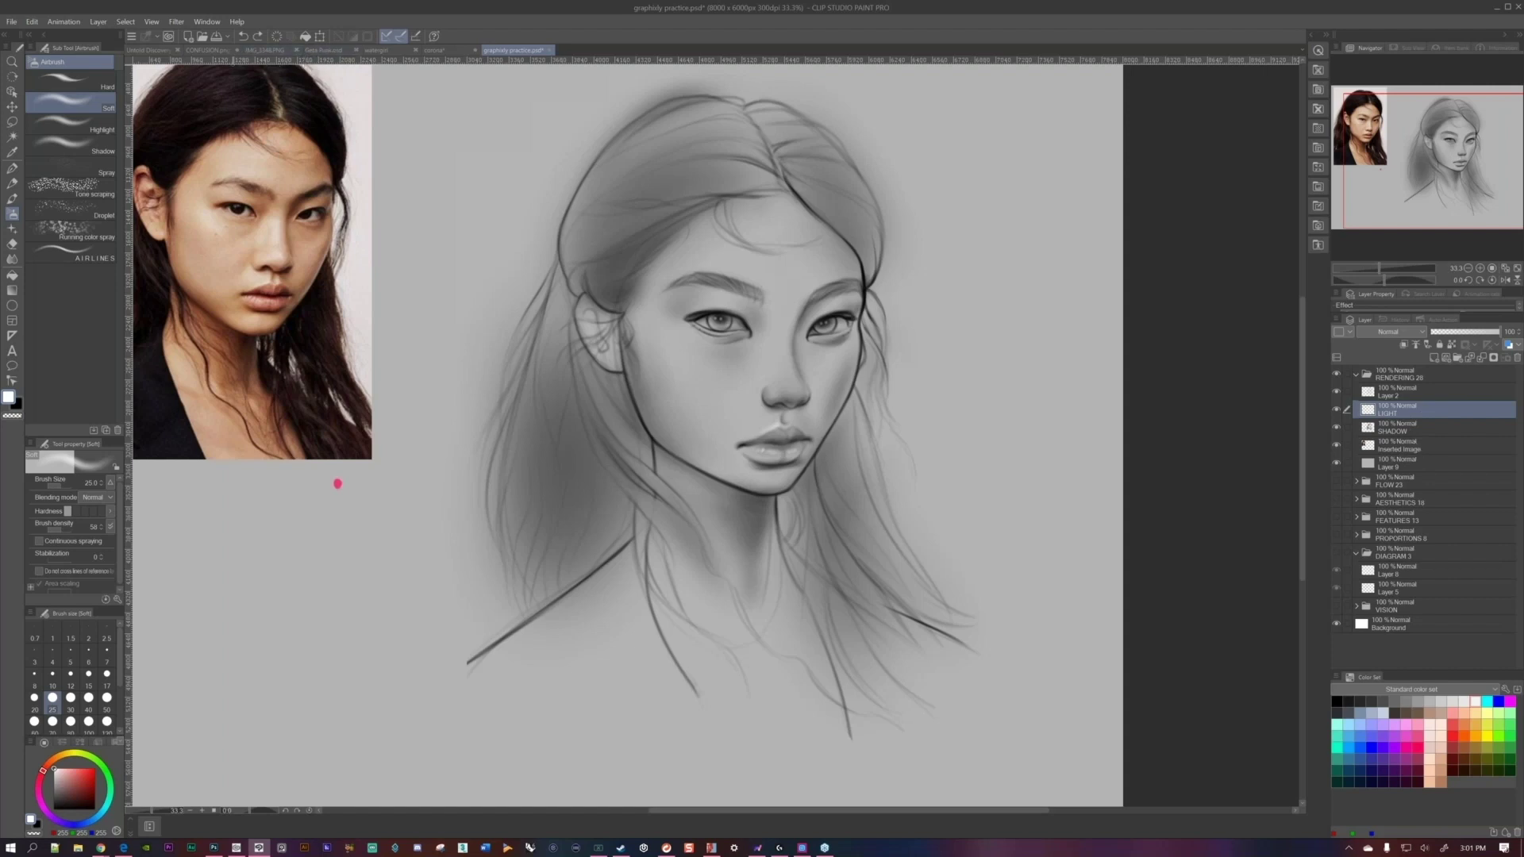
# Show the grayscale rendering layer in CONFUSION.png, examine its face, hair and robe shading, and return to the graphitely practice portrait.
pyautogui.click(208, 50)
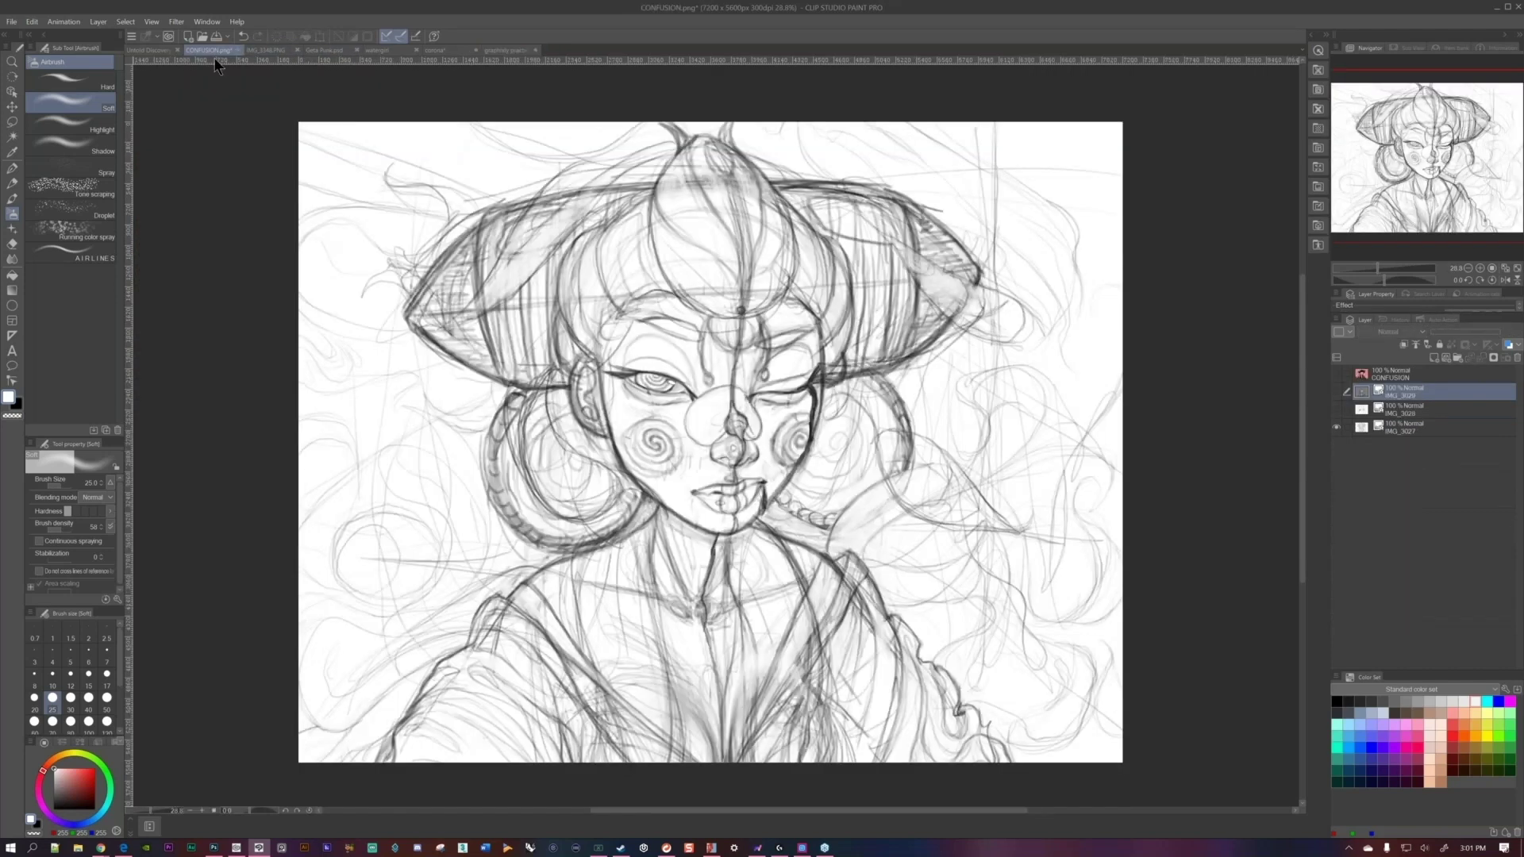
pyautogui.click(1336, 391)
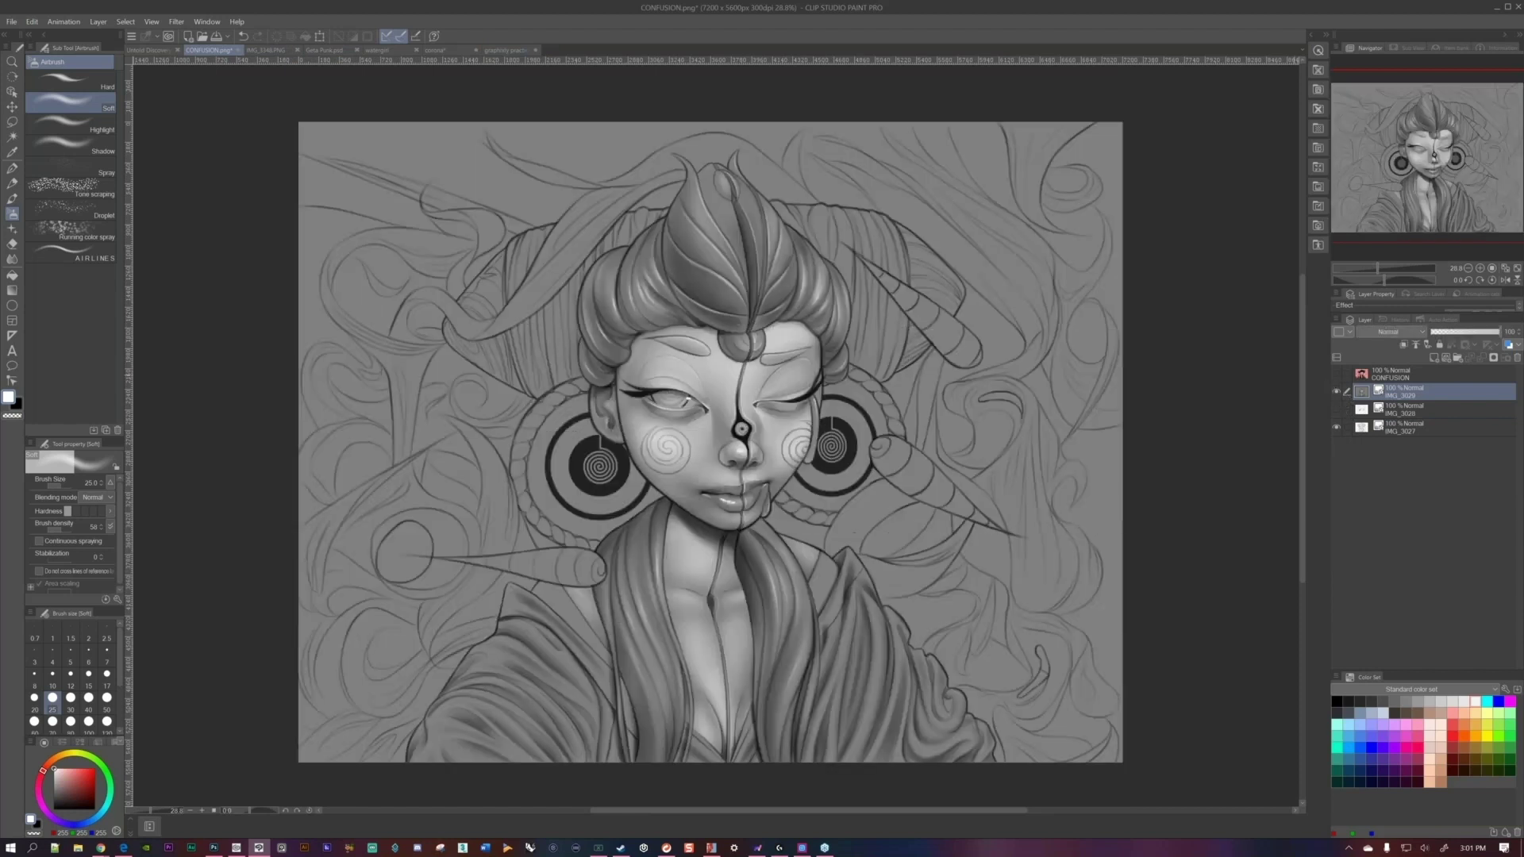
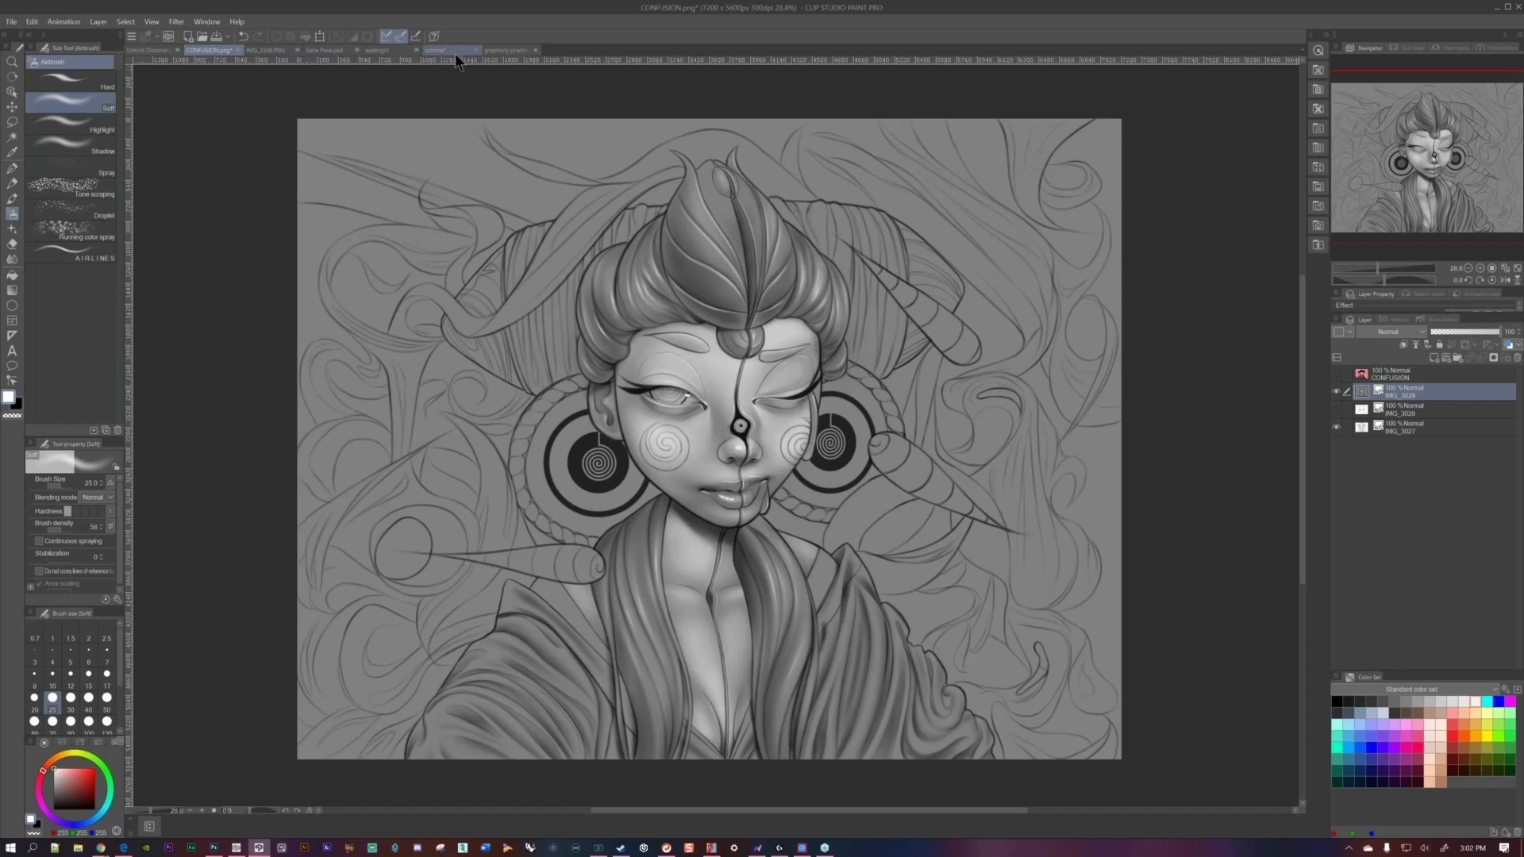
pyautogui.click(504, 51)
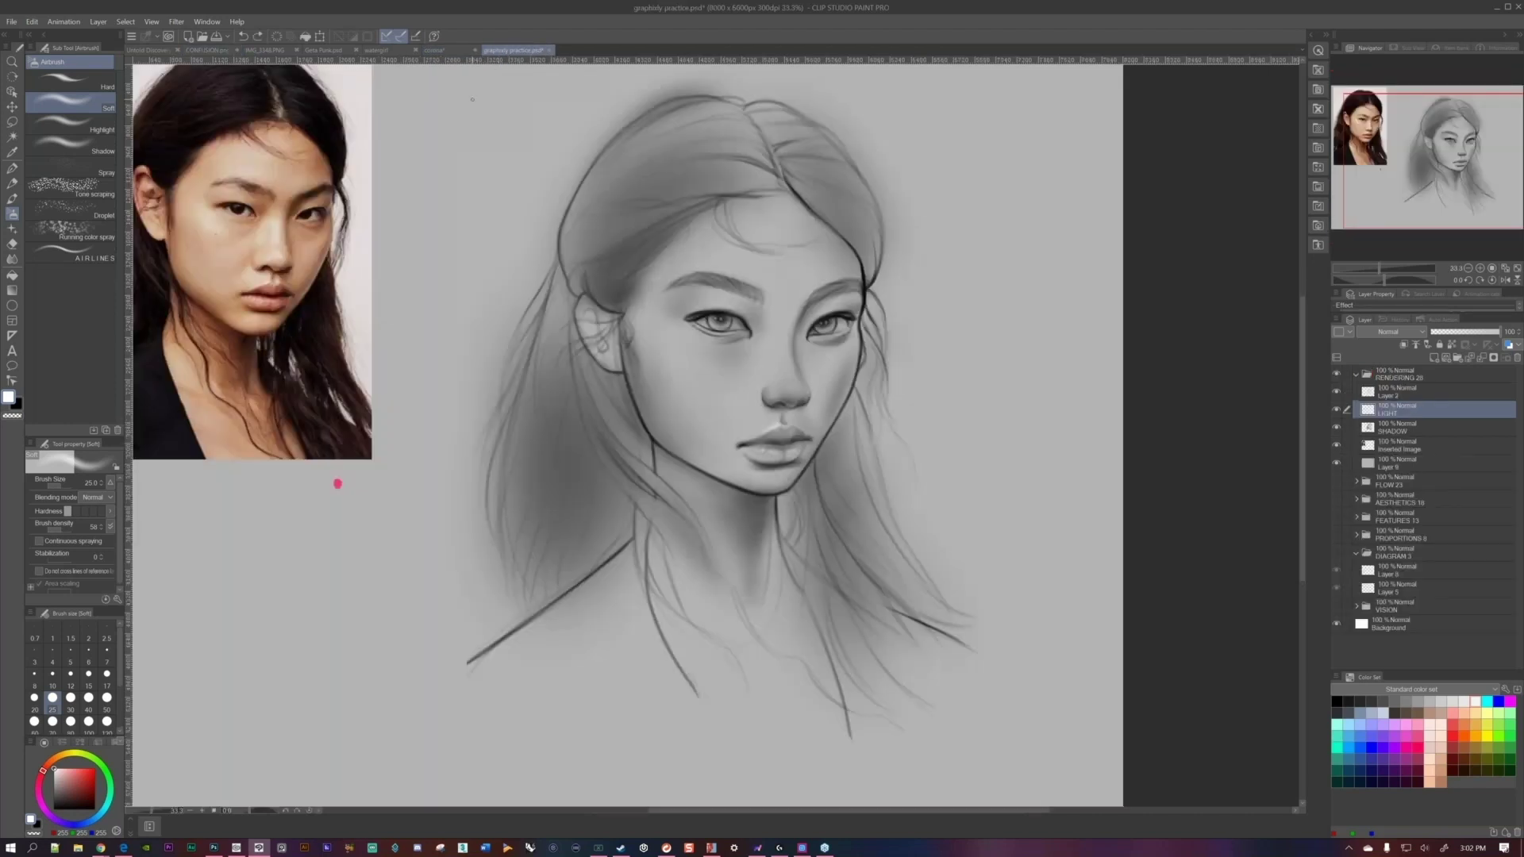
pyautogui.scroll(1, 886, 341)
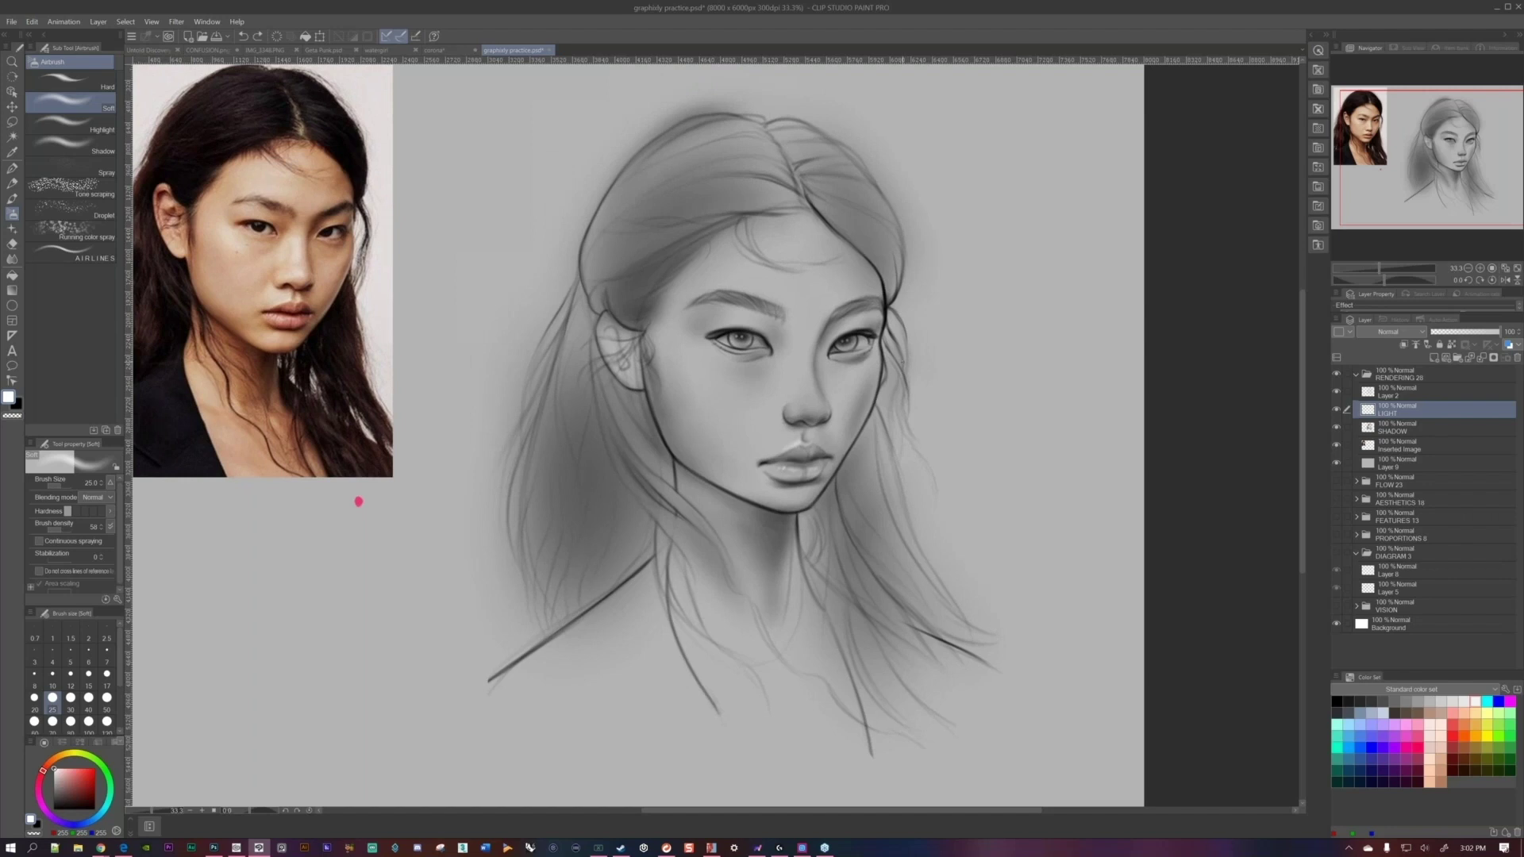
pyautogui.scroll(-1, 358, 502)
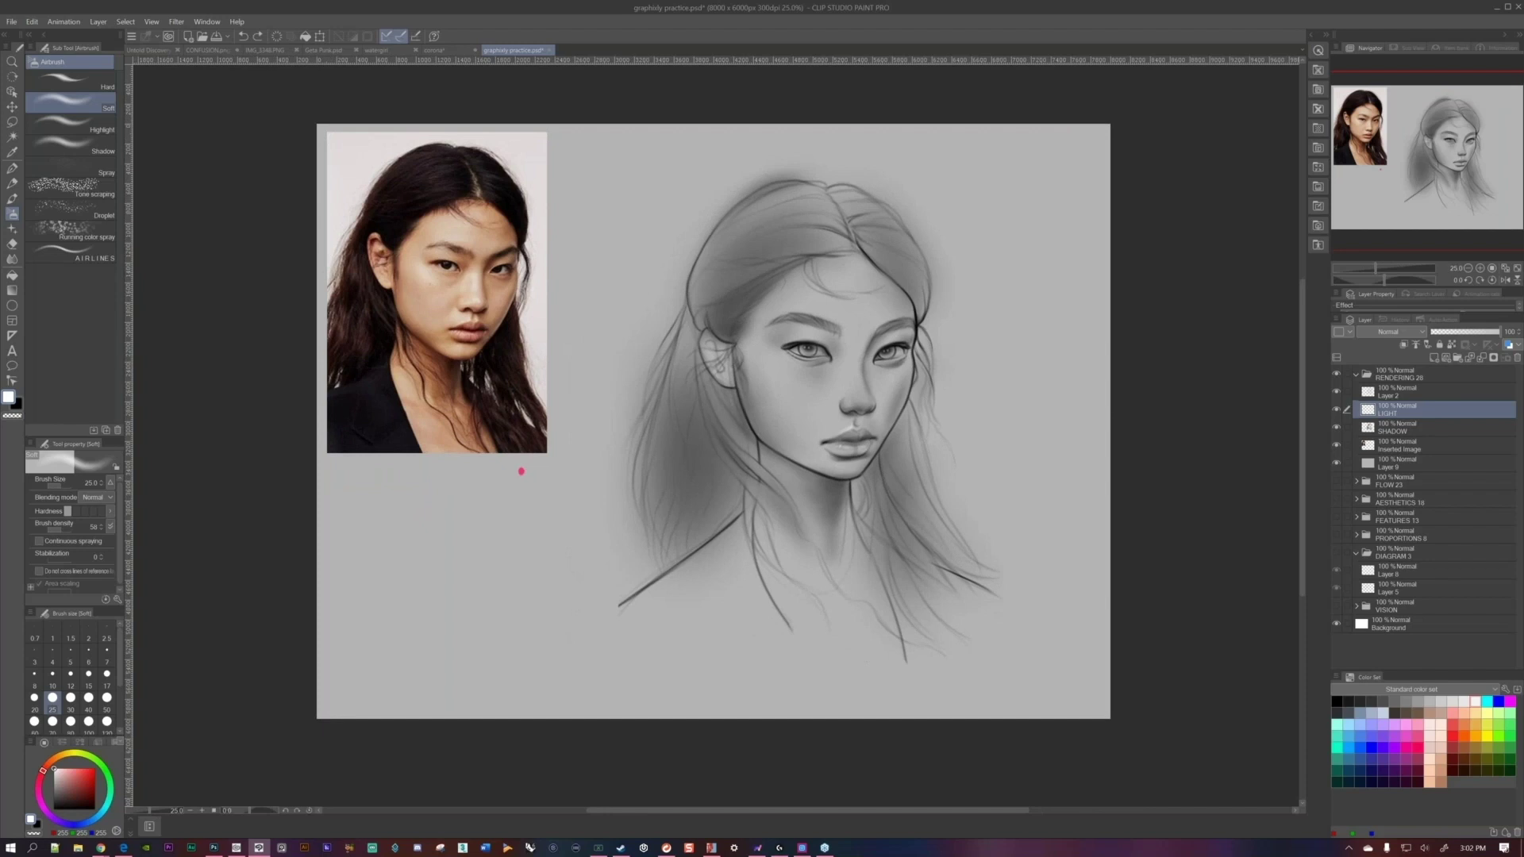
pyautogui.scroll(1, 521, 472)
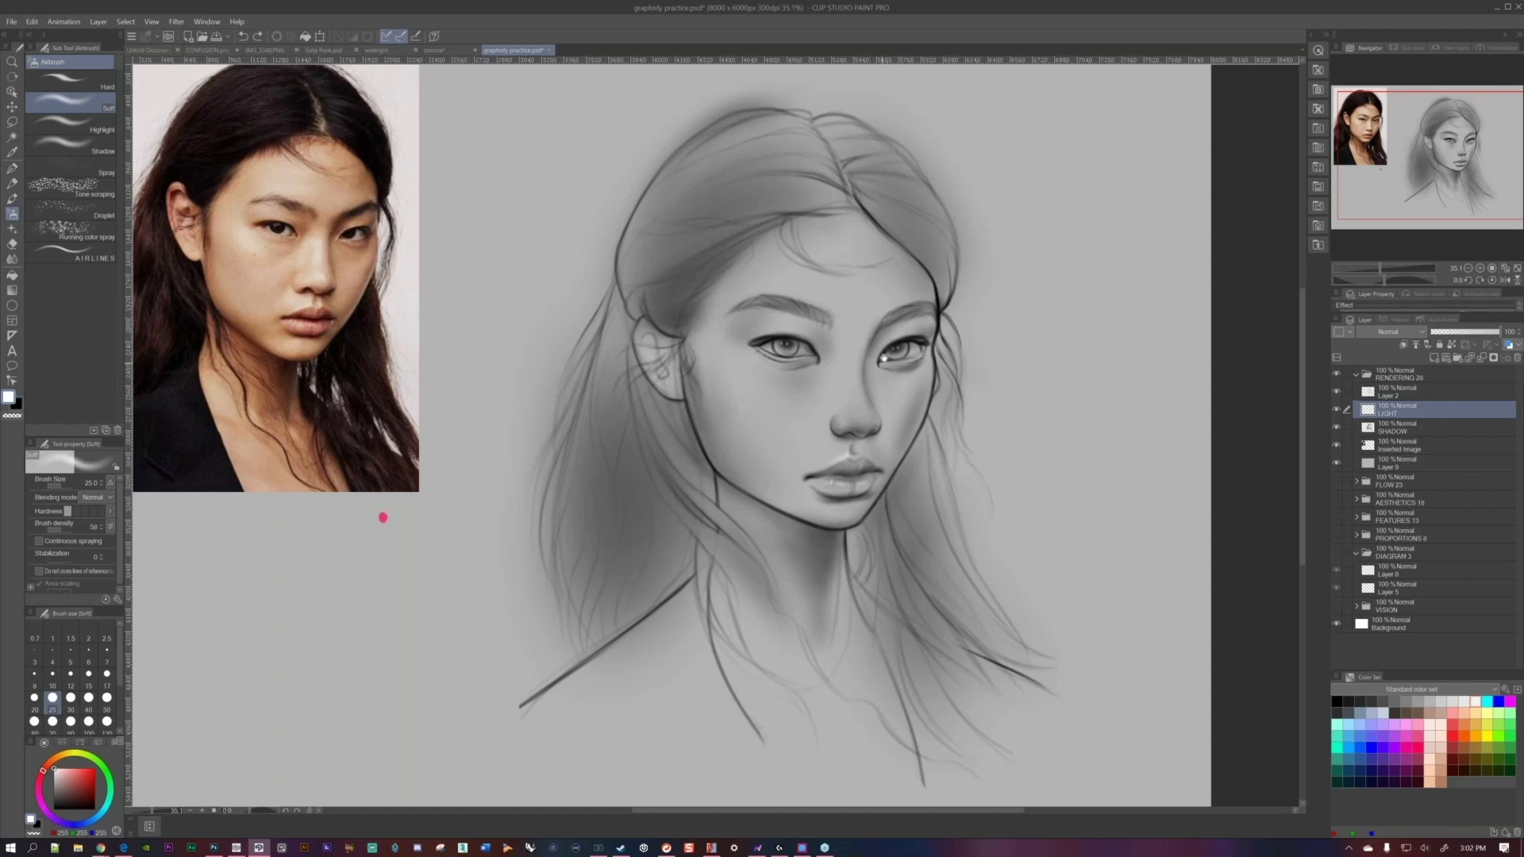
# Build up soft light on the portrait's face with the Soft airbrush, raising the brush size to 40.
pyautogui.moveTo(885, 352); pyautogui.dragTo(895, 335)
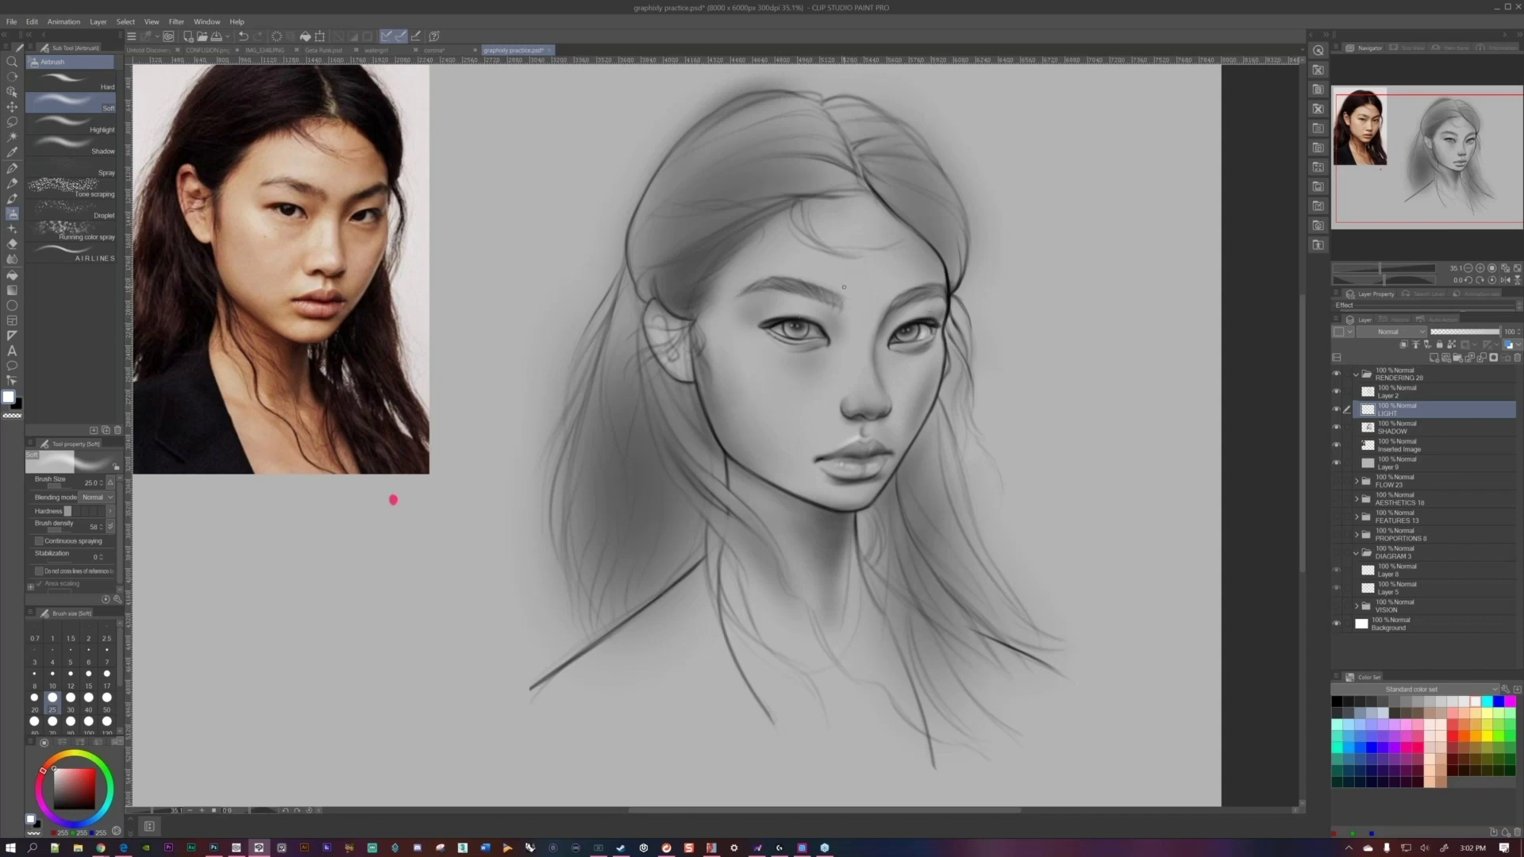
pyautogui.press(']')
pyautogui.press(']')
pyautogui.hotkey('ctrl', '-')
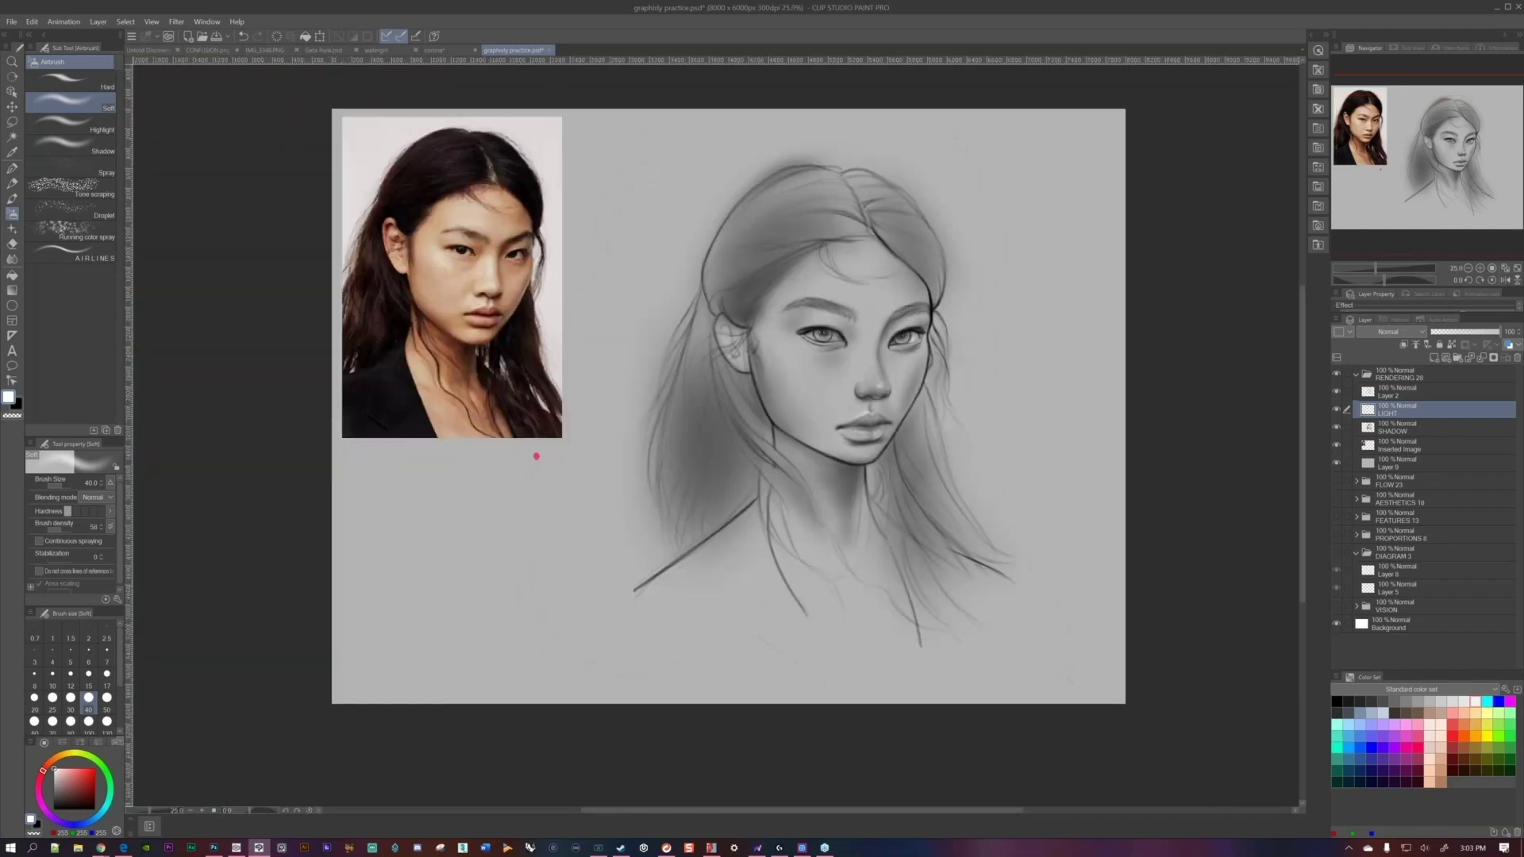
# Compare the portrait's facial lighting with the reference photo, both close up and across the whole drawing.
pyautogui.hotkey('ctrl', '+')
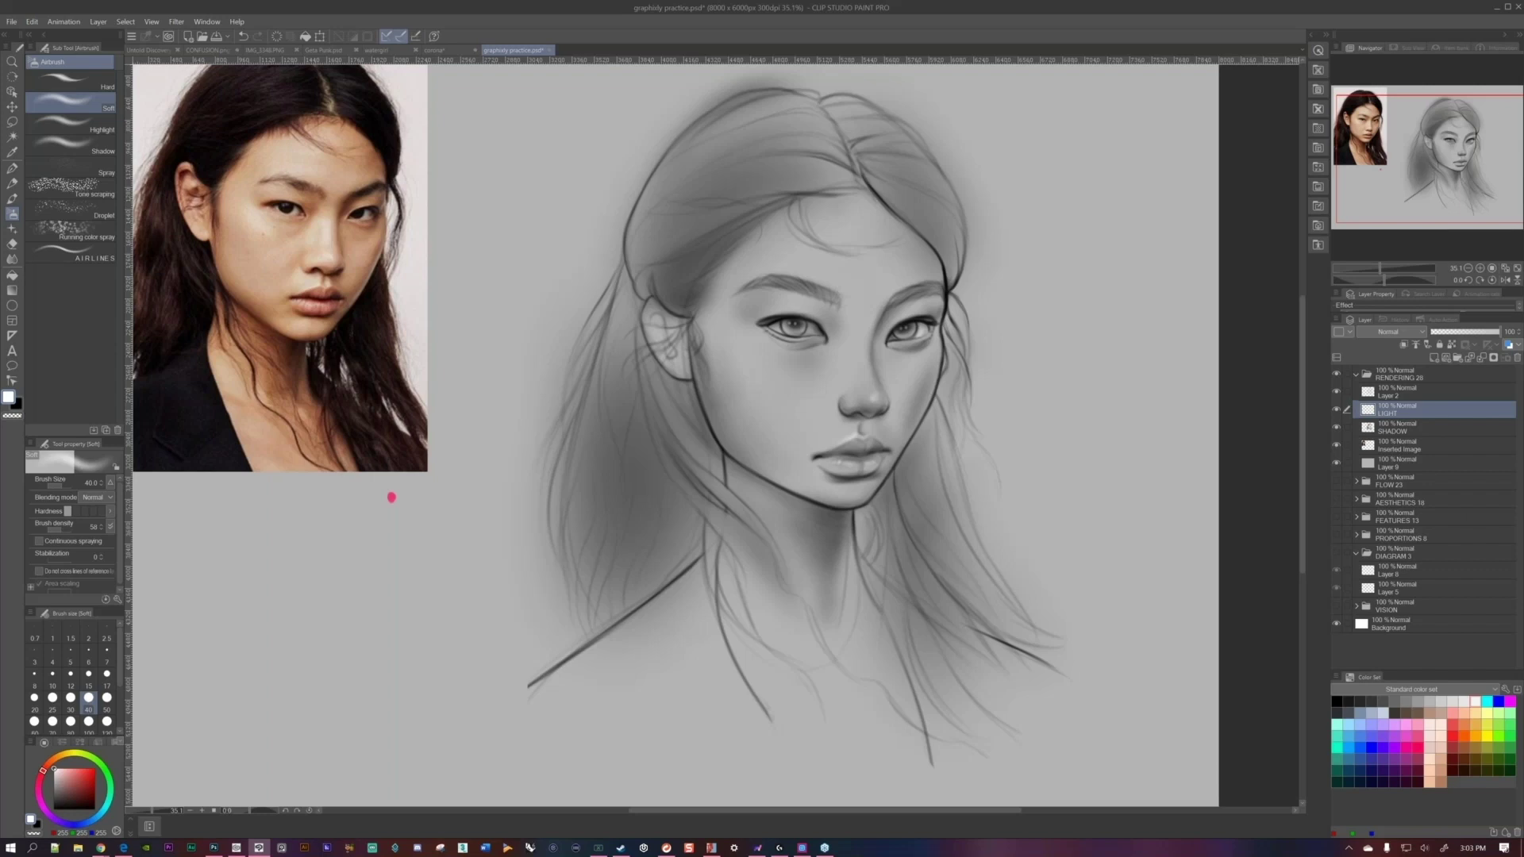
pyautogui.hotkey('ctrl', '+')
pyautogui.moveTo(391, 498)
pyautogui.mouseDown()
pyautogui.moveTo(286, 524)
pyautogui.moveTo(312, 530)
pyautogui.mouseUp()
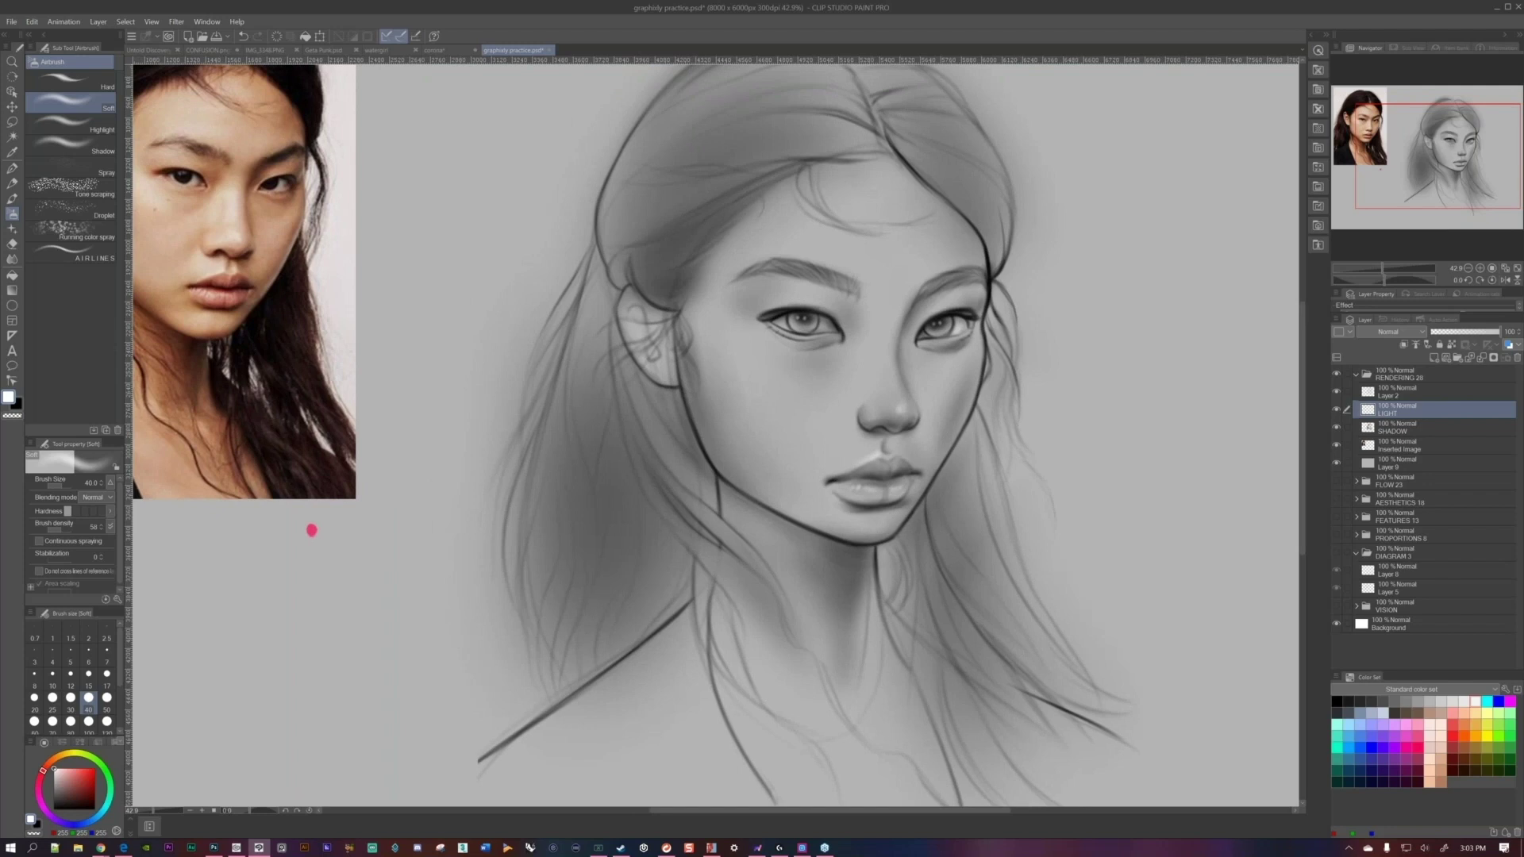
pyautogui.hotkey('ctrl', '-')
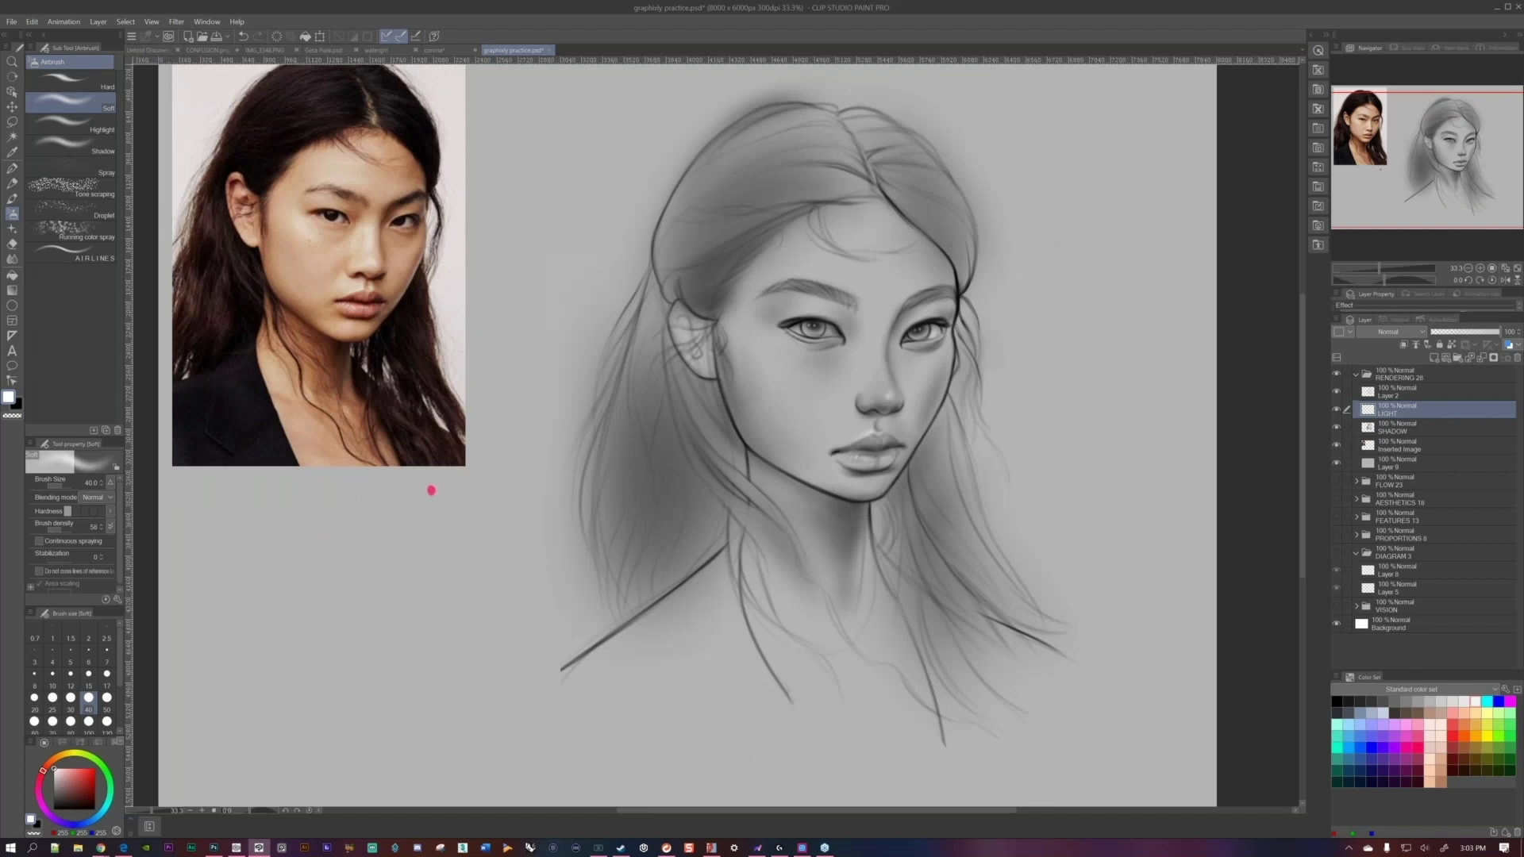
pyautogui.scroll(-2, 431, 490)
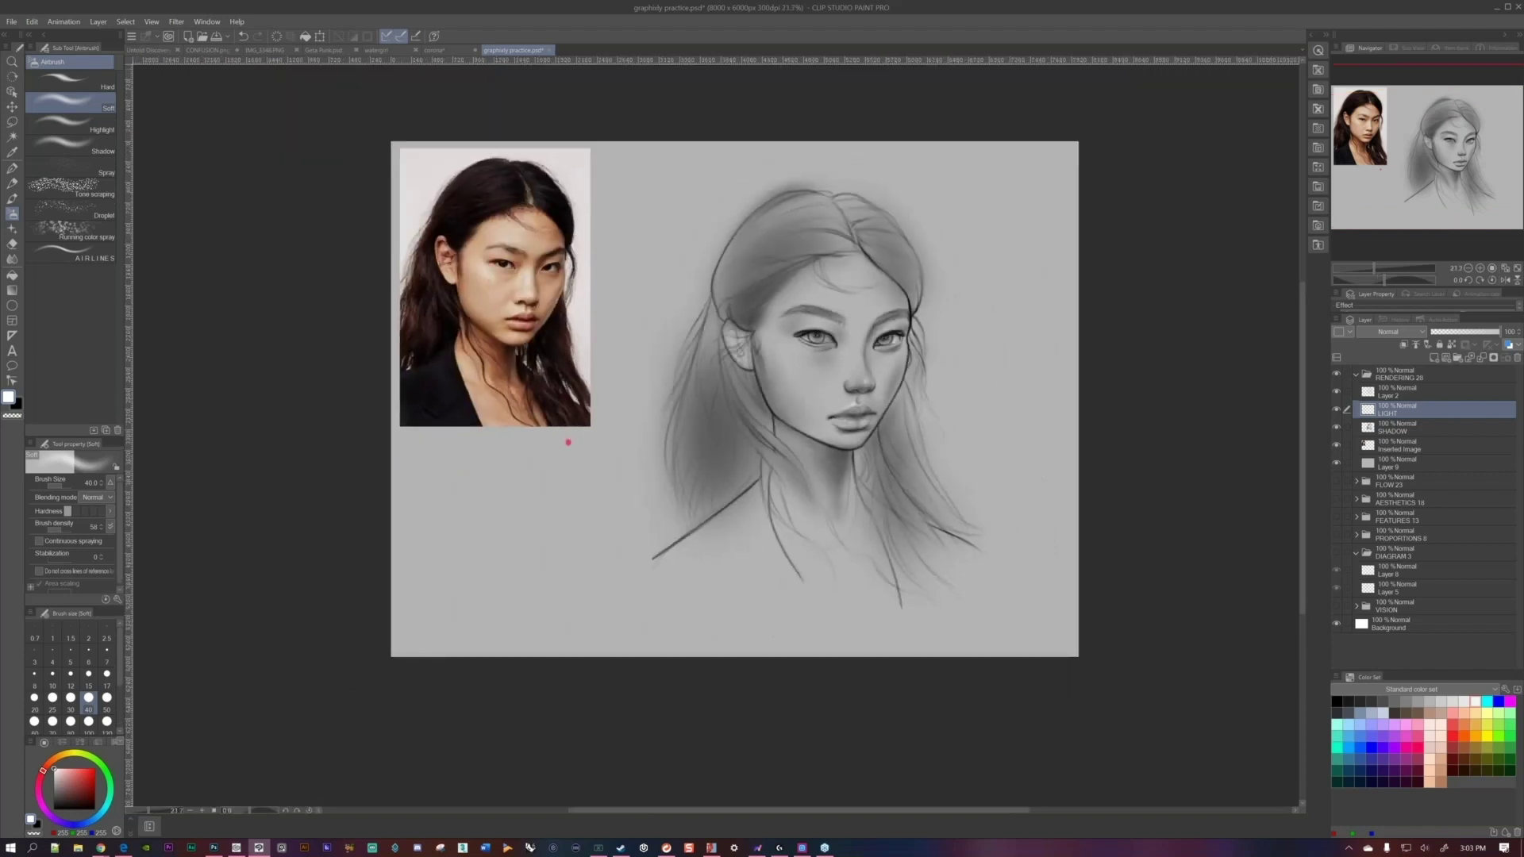
pyautogui.scroll(1, 893, 347)
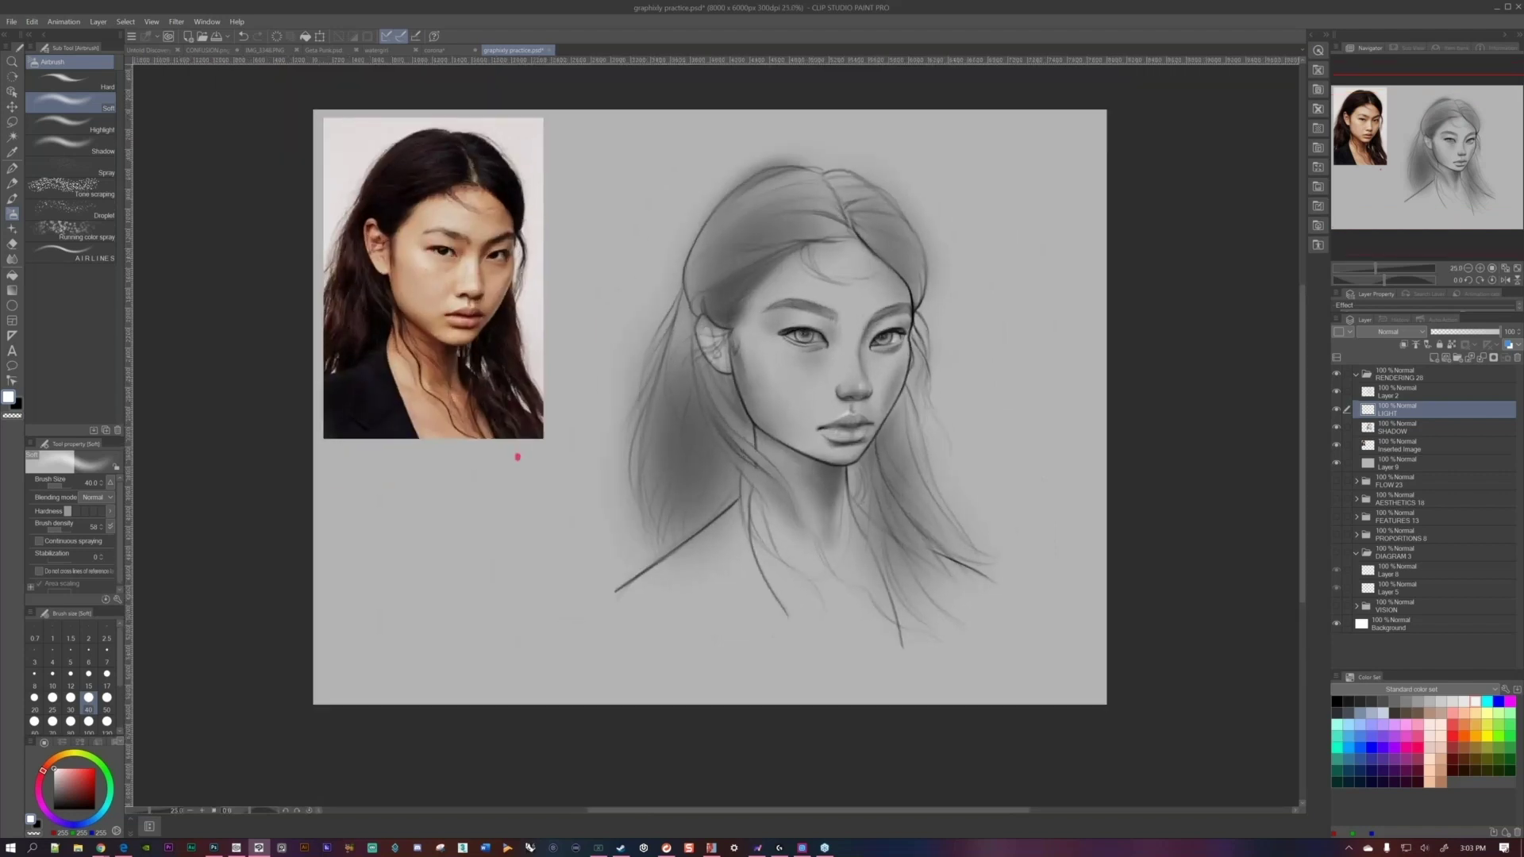
pyautogui.scroll(2, 517, 457)
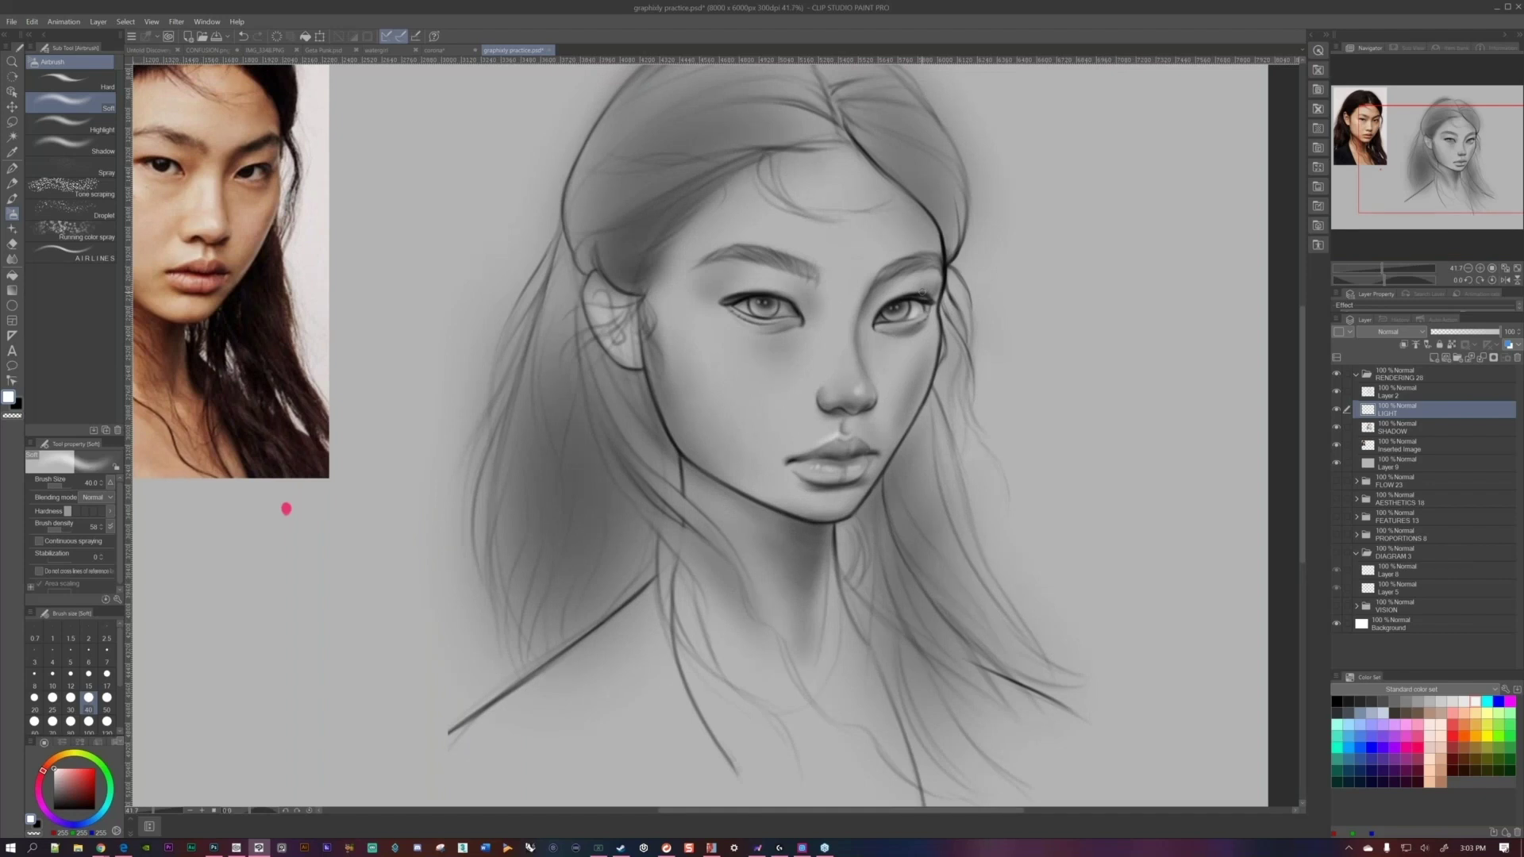
pyautogui.scroll(-1, 395, 473)
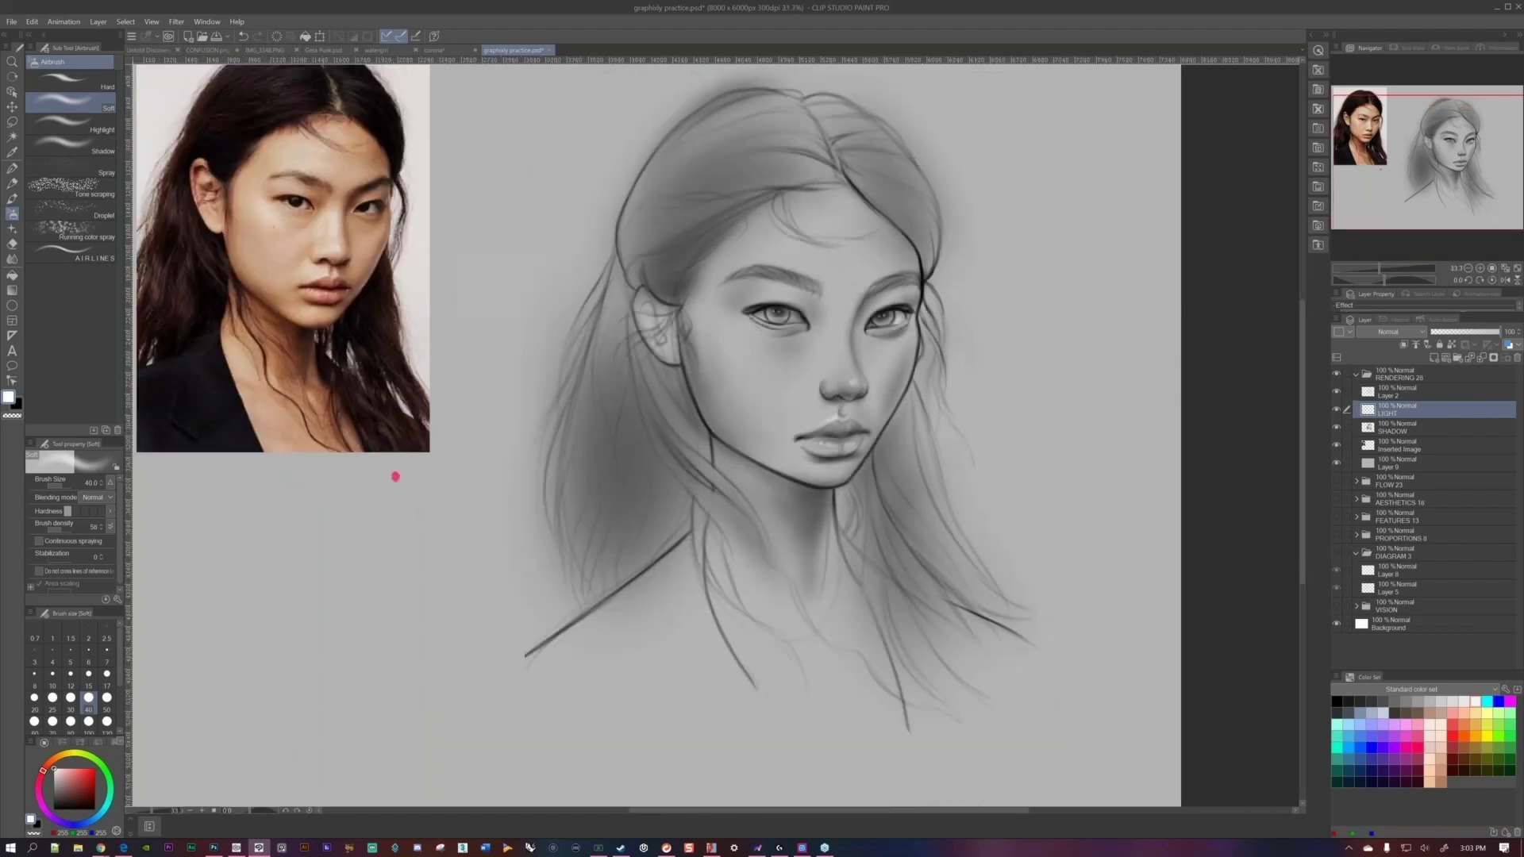
pyautogui.scroll(-1, 544, 430)
pyautogui.scroll(2, 545, 430)
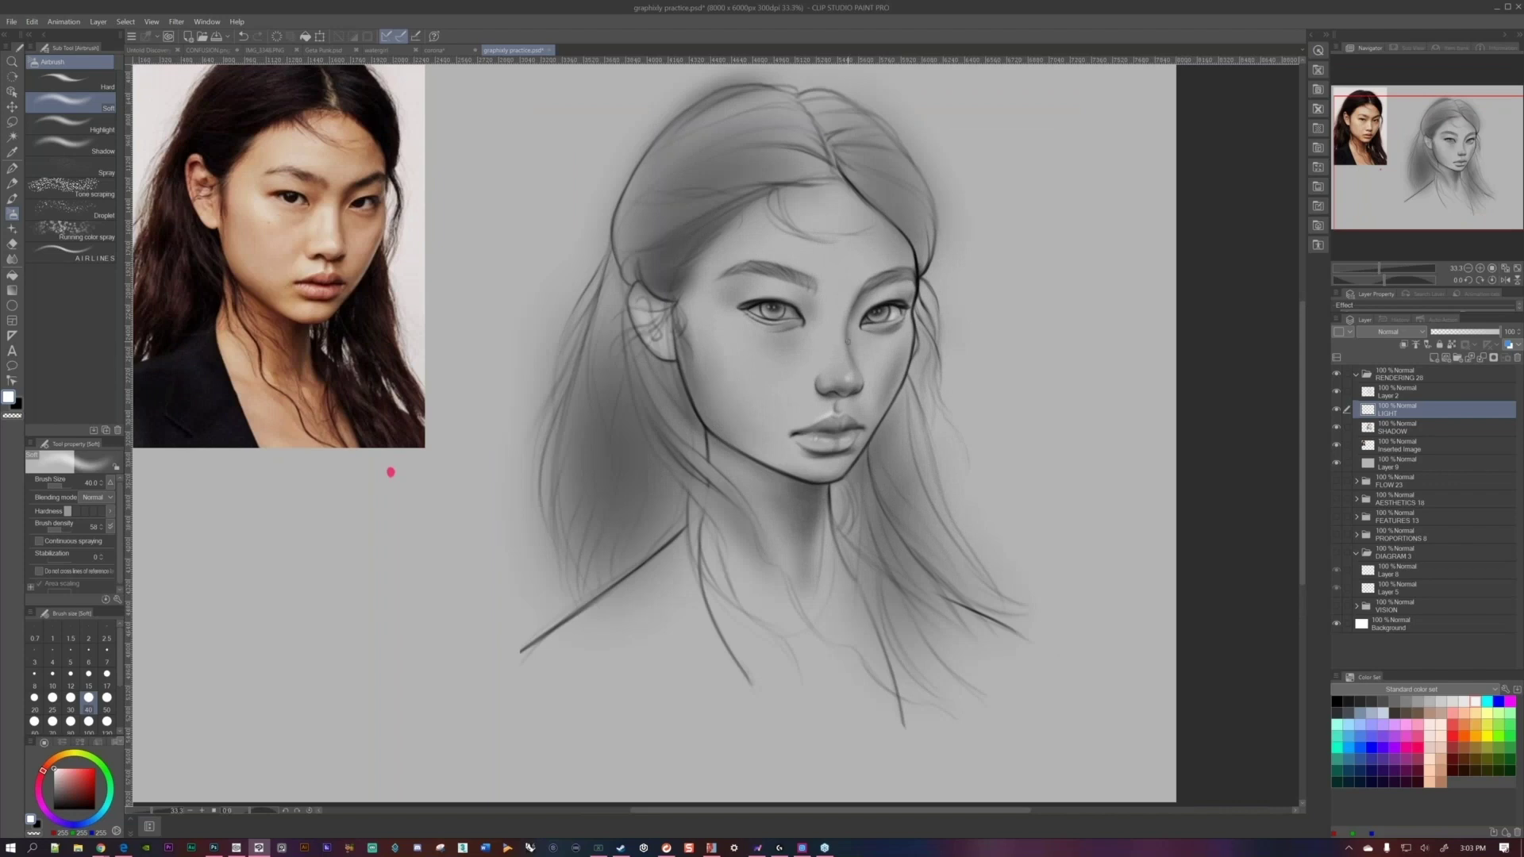
# Set the Soft airbrush size to 120 and paint a broad, soft highlight on the cheek beneath the eye.
pyautogui.press(']')
pyautogui.press(']')
pyautogui.press(']')
pyautogui.press(']')
pyautogui.press(']')
pyautogui.press(']')
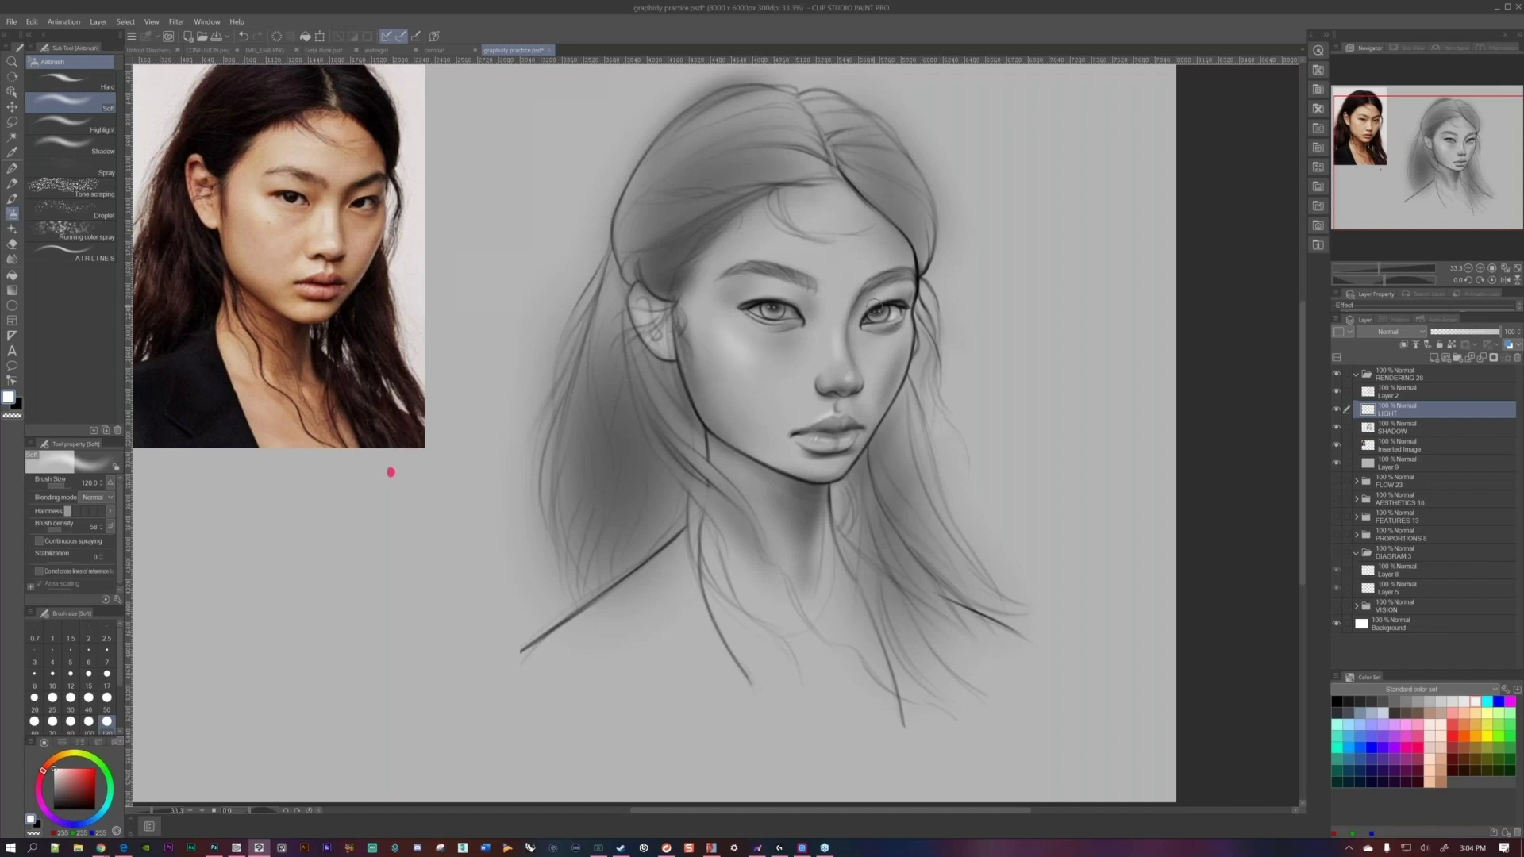
pyautogui.scroll(-2, 867, 353)
pyautogui.scroll(2, 873, 347)
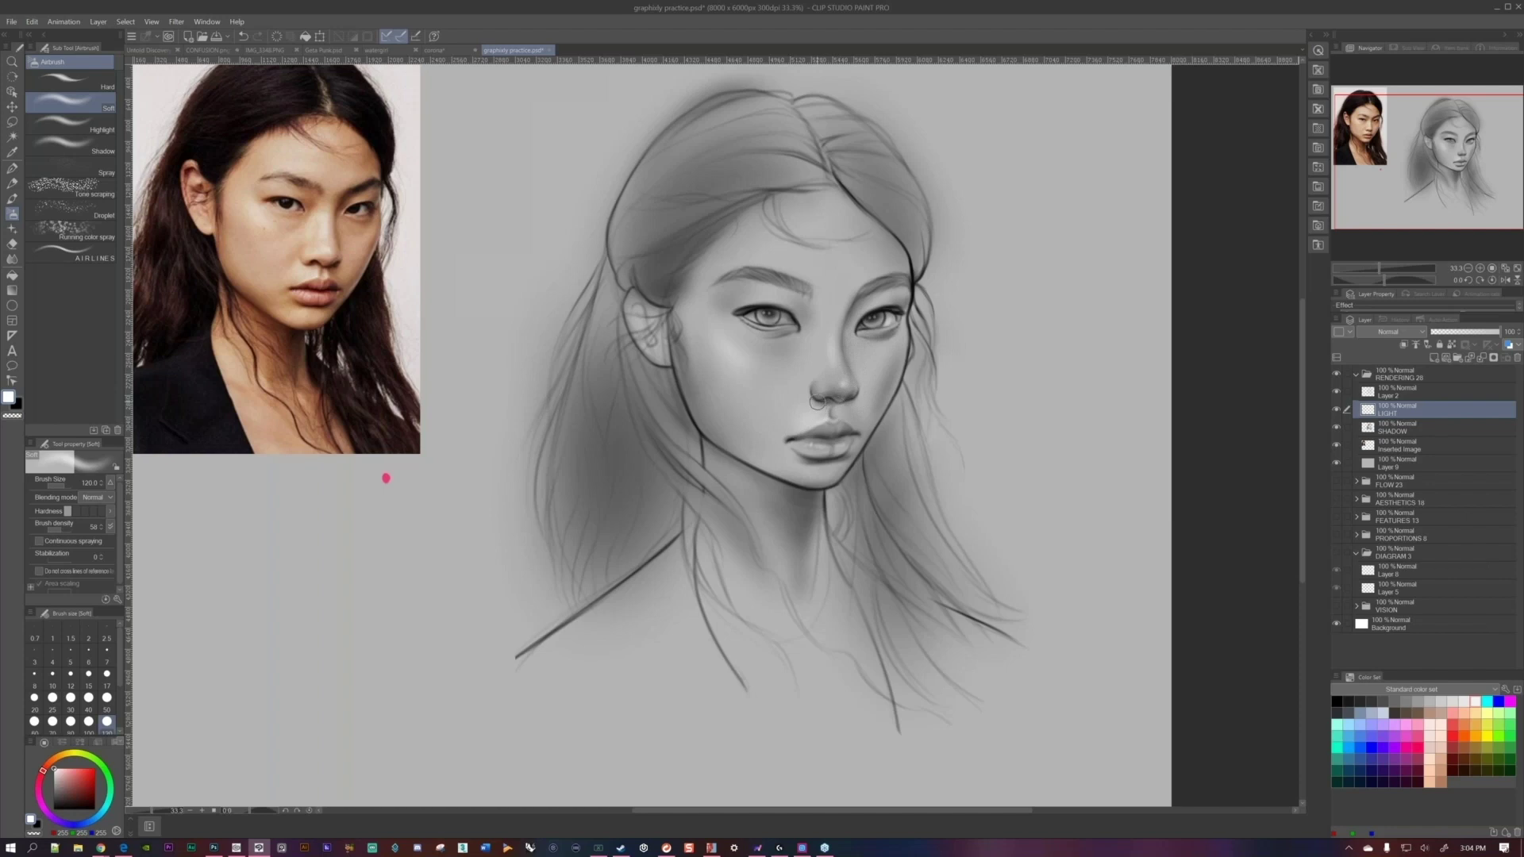
# Reduce the Soft airbrush size to 25 and add smaller highlights to the facial features, with the canvas rotated.
pyautogui.press('[')
pyautogui.press('[')
pyautogui.press('[')
pyautogui.press('[')
pyautogui.press('[')
pyautogui.press('[')
pyautogui.press('[')
pyautogui.press('[')
pyautogui.moveTo(385, 478)
pyautogui.mouseDown()
pyautogui.moveTo(415, 119)
pyautogui.moveTo(398, 250)
pyautogui.moveTo(441, 419)
pyautogui.mouseUp()
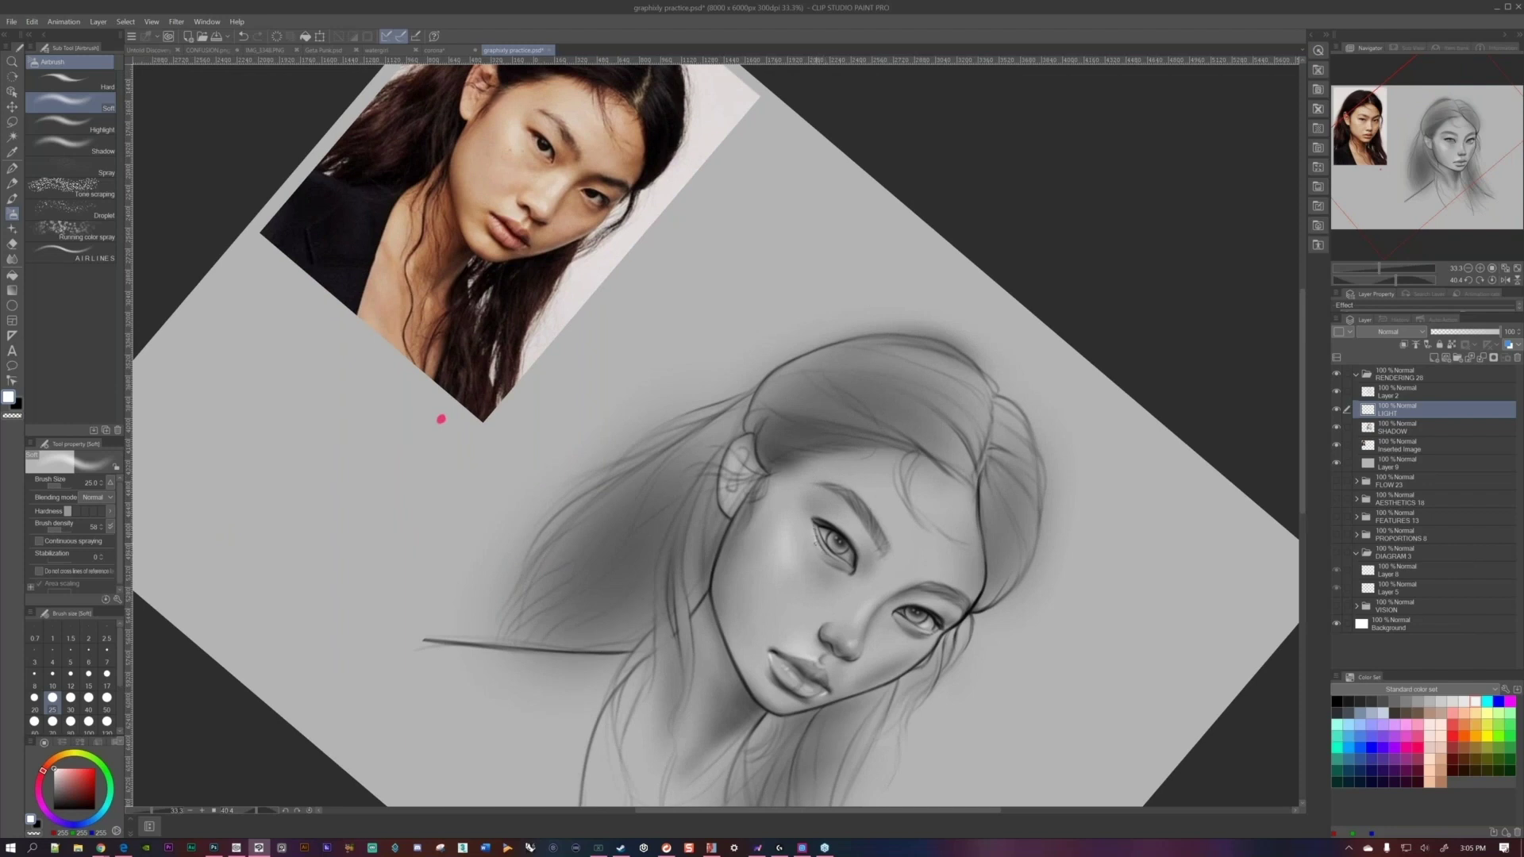
# Reduce the Soft airbrush size to 15 and paint fine highlights around the eyes and lips.
pyautogui.moveTo(442, 419)
pyautogui.mouseDown()
pyautogui.moveTo(496, 670)
pyautogui.moveTo(548, 751)
pyautogui.moveTo(588, 701)
pyautogui.mouseUp()
pyautogui.press('[')
pyautogui.press('[')
pyautogui.press('[')
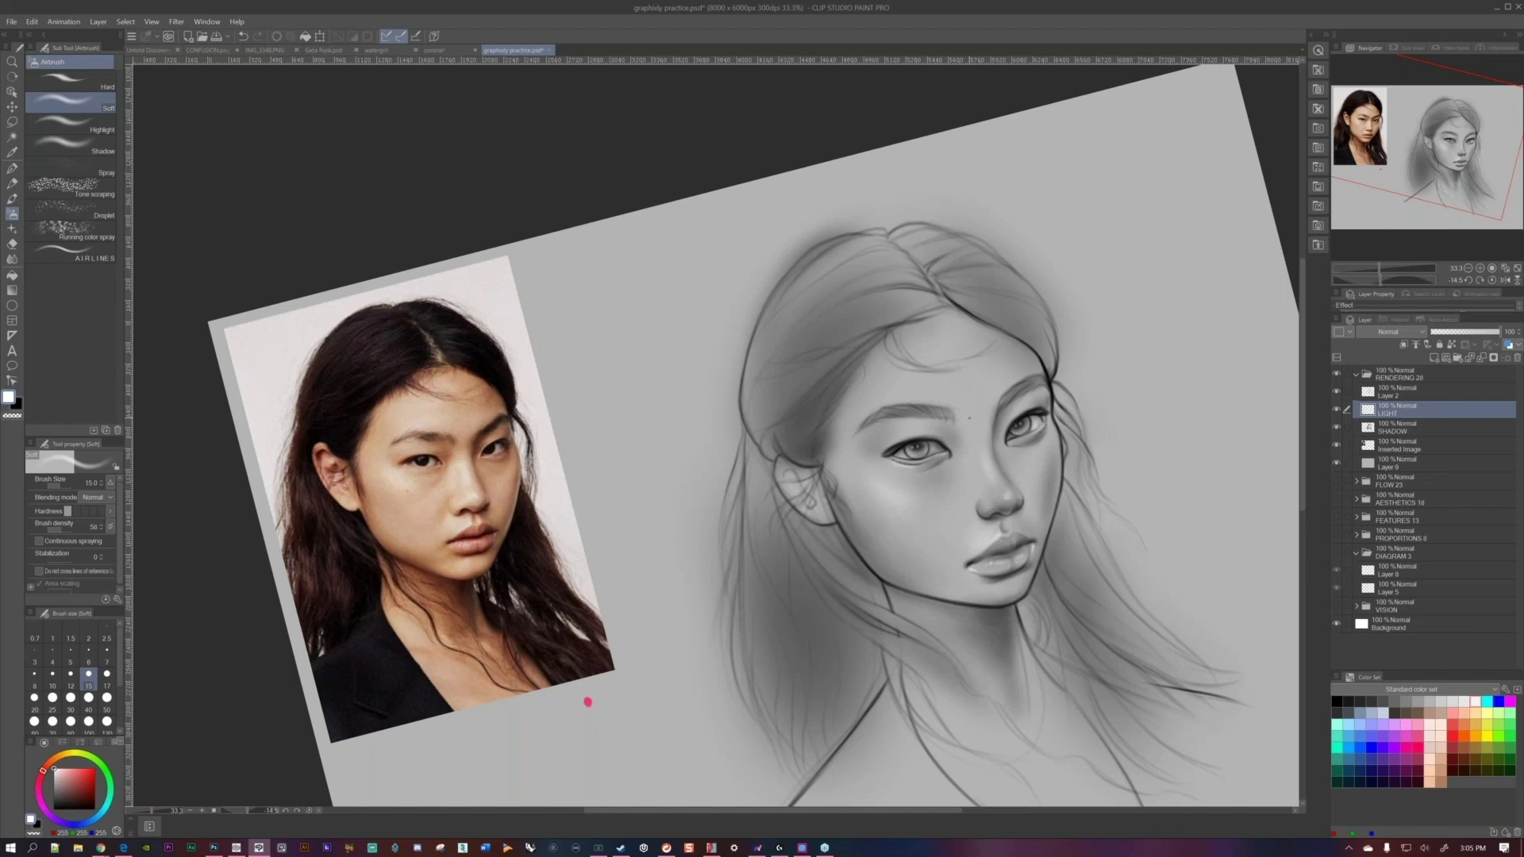
pyautogui.scroll(-3, 863, 514)
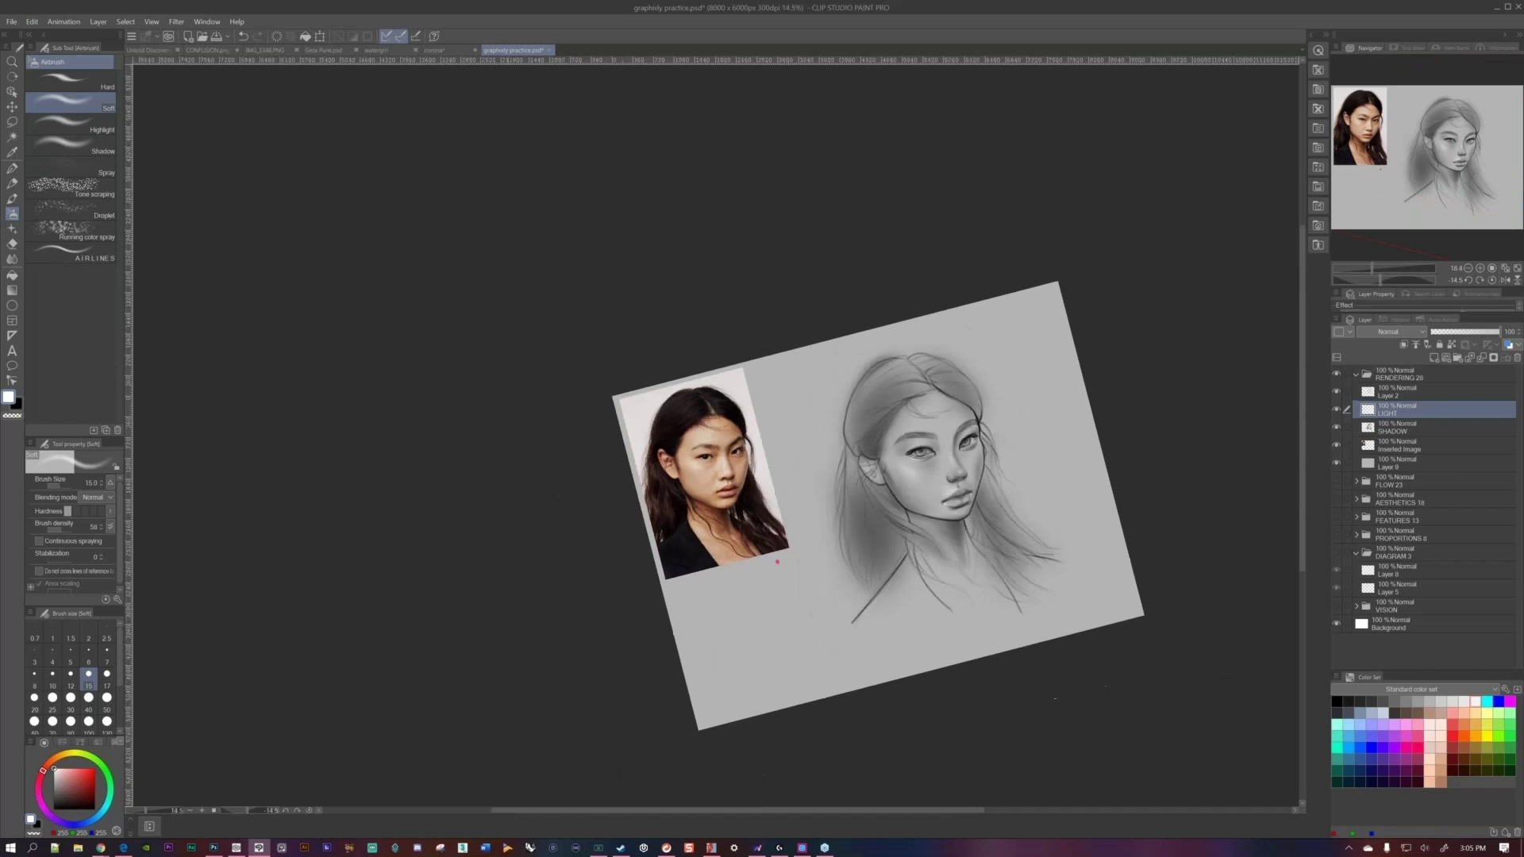
pyautogui.scroll(5, 863, 515)
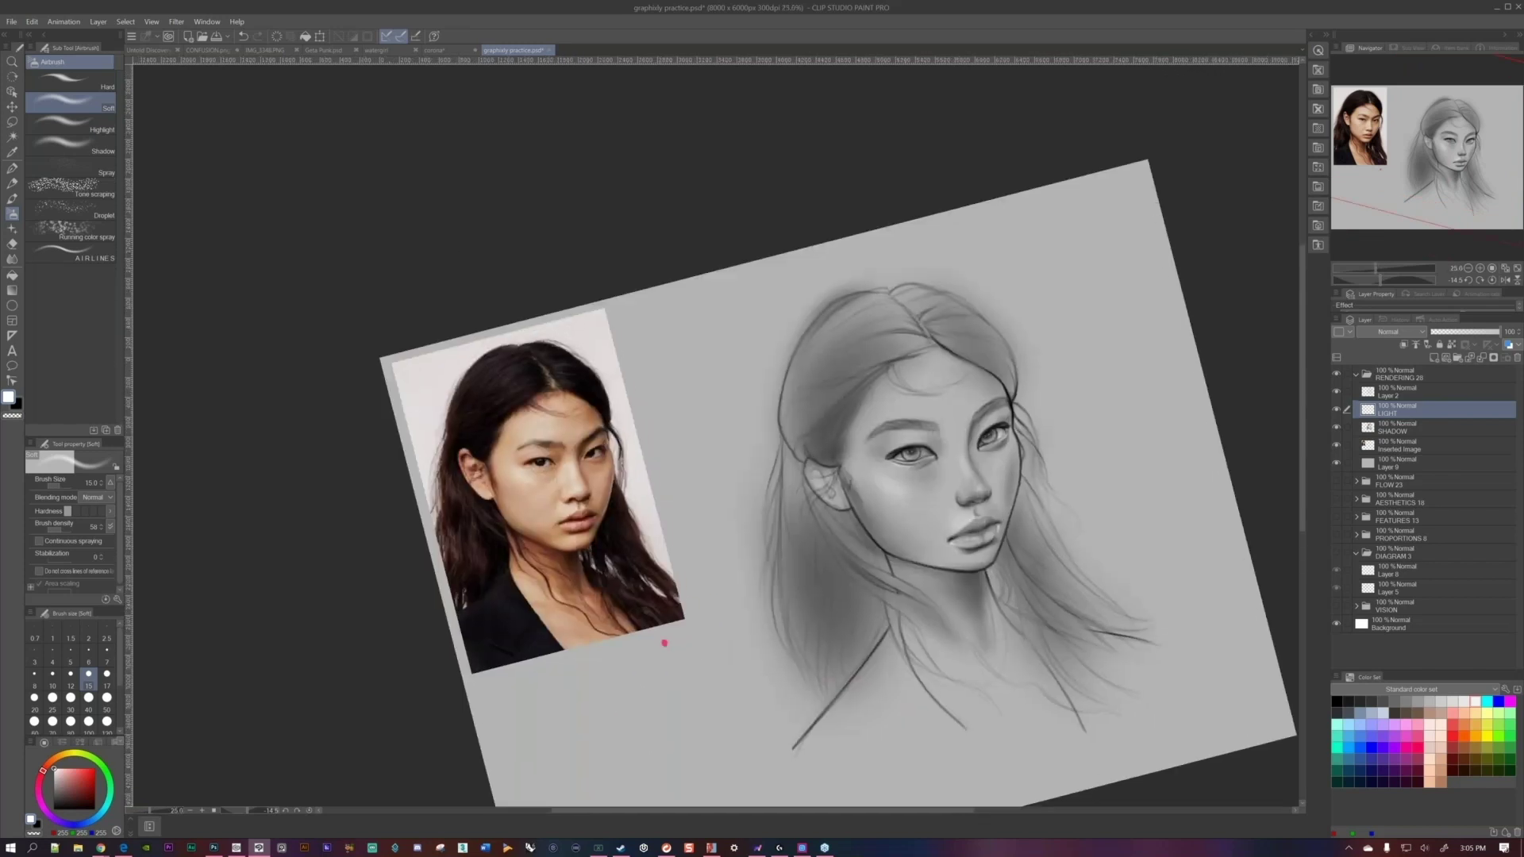
pyautogui.scroll(3, 665, 643)
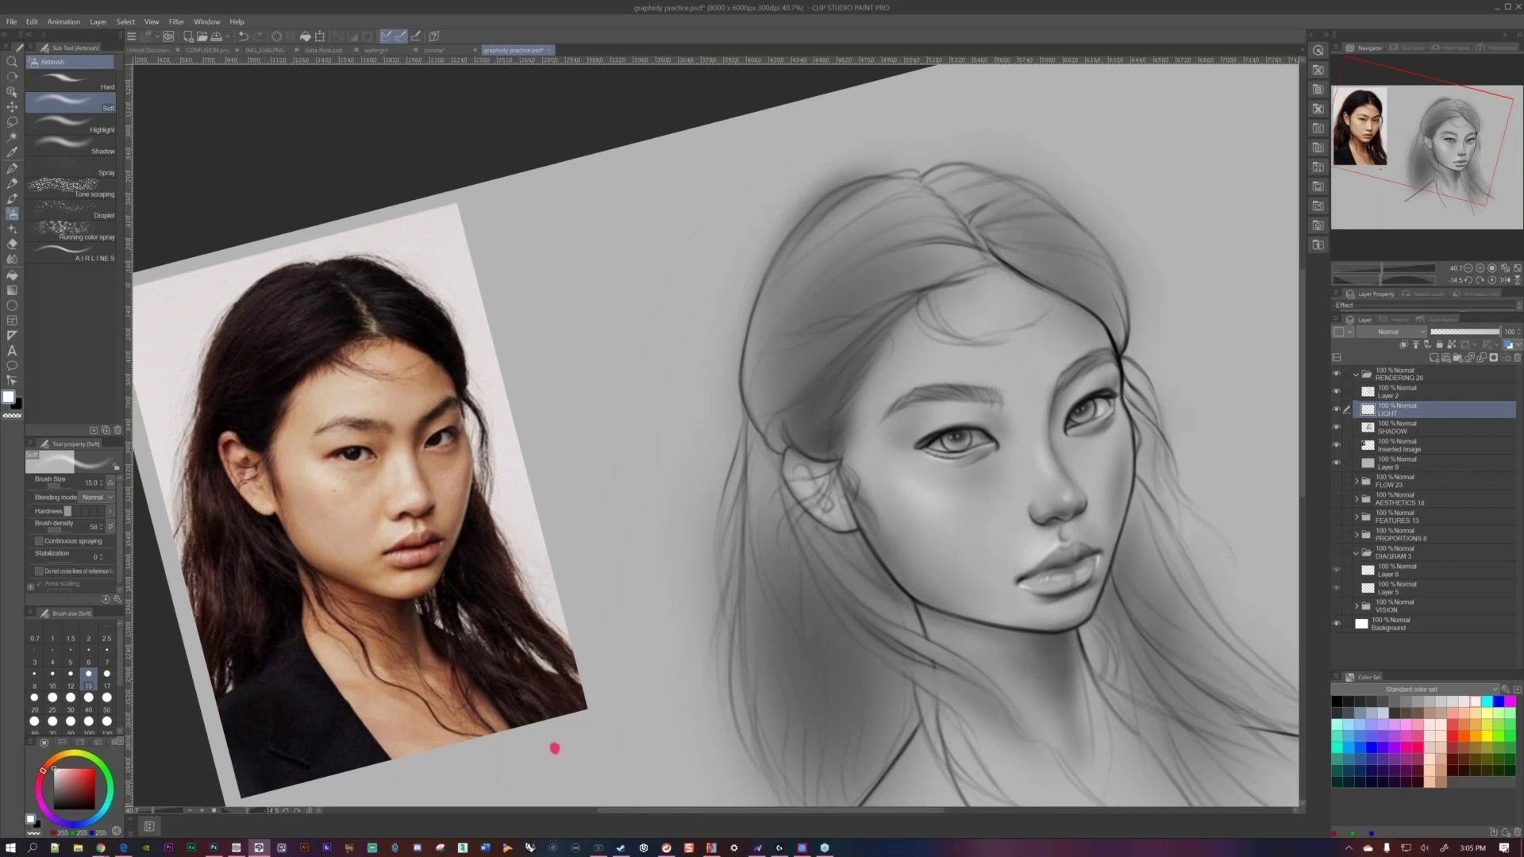
pyautogui.moveTo(555, 748); pyautogui.dragTo(563, 735)
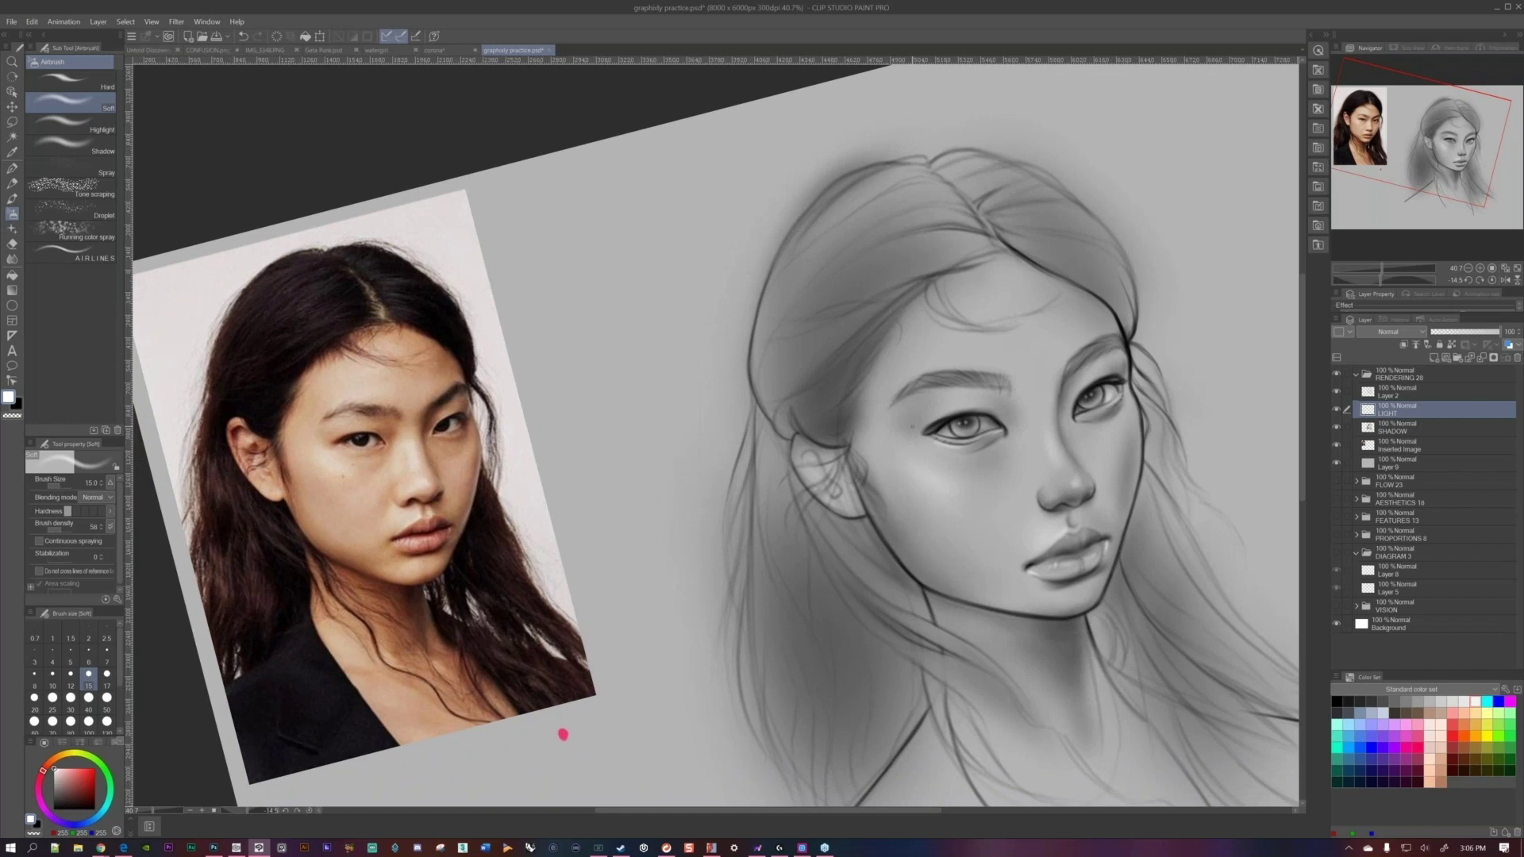
# Straighten the canvas and refine the small highlights on the face, including the lower lip, guided by the photo.
pyautogui.scroll(-3, 562, 734)
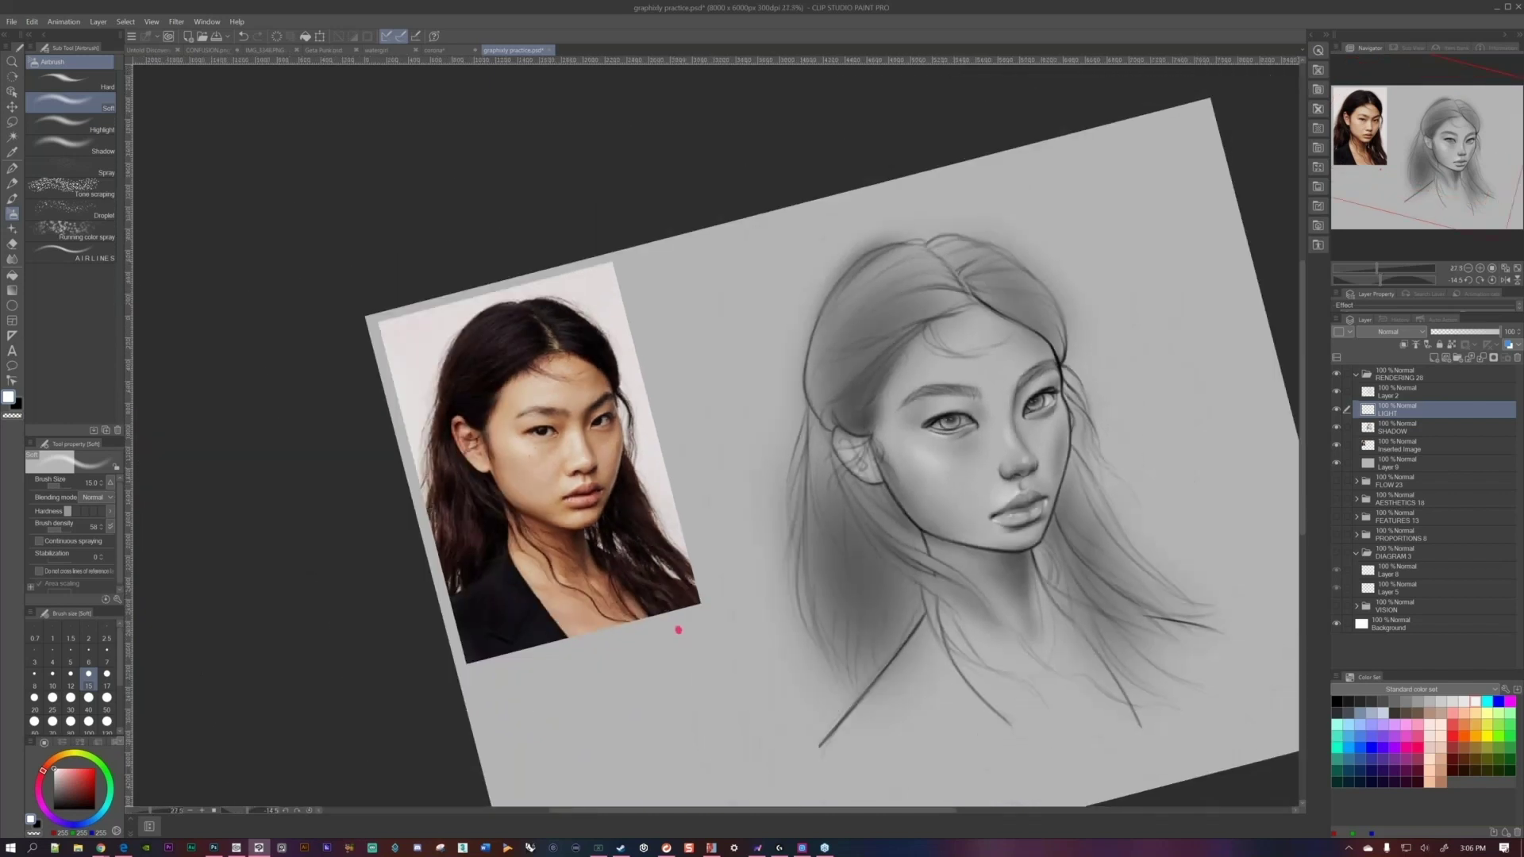
pyautogui.moveTo(678, 630); pyautogui.dragTo(652, 638)
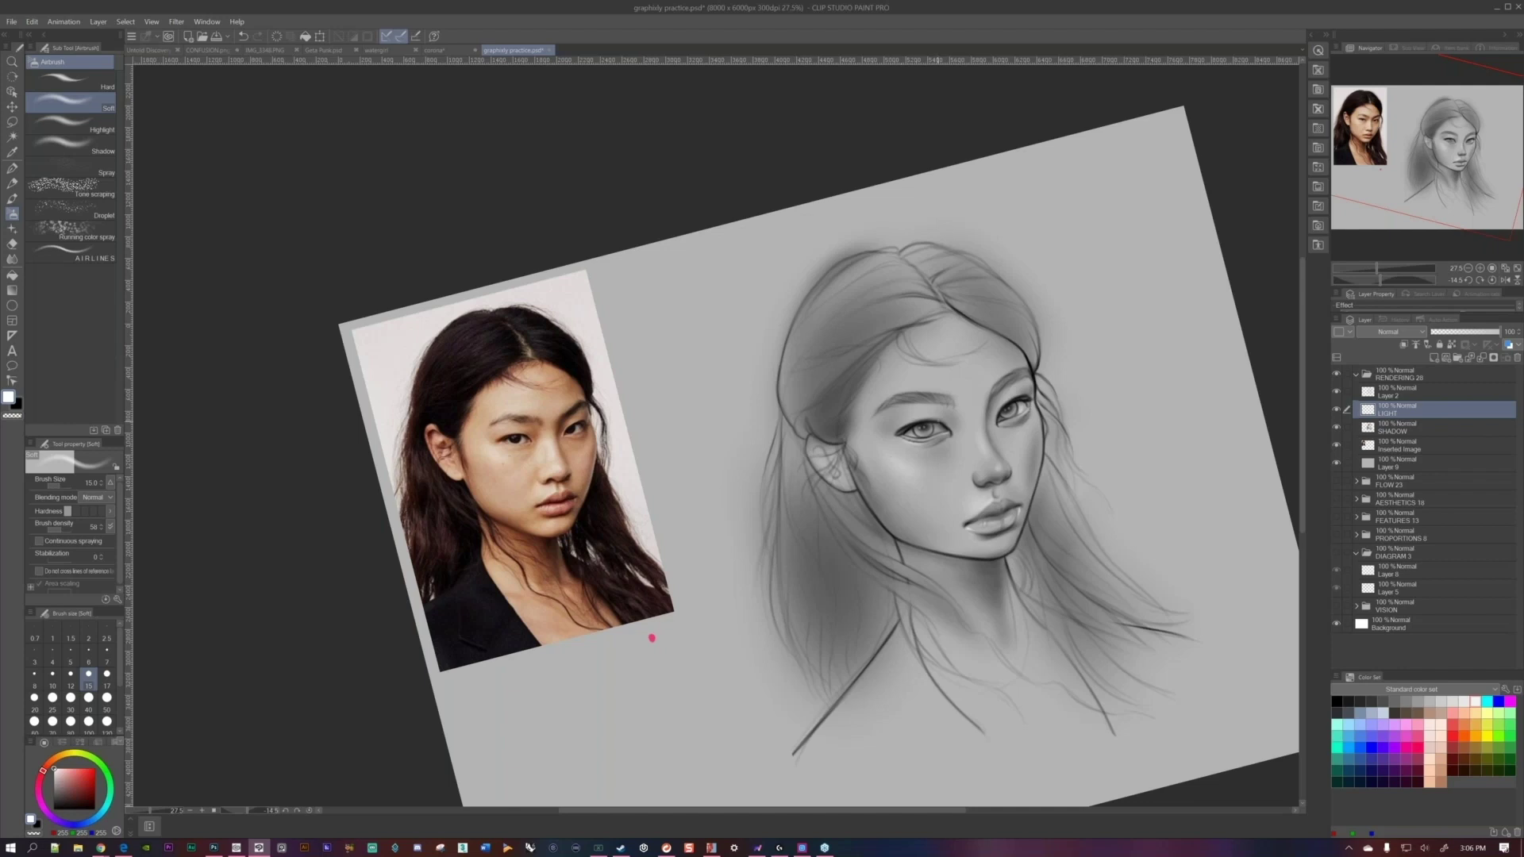
pyautogui.moveTo(652, 638)
pyautogui.mouseDown()
pyautogui.moveTo(593, 682)
pyautogui.moveTo(538, 599)
pyautogui.mouseUp()
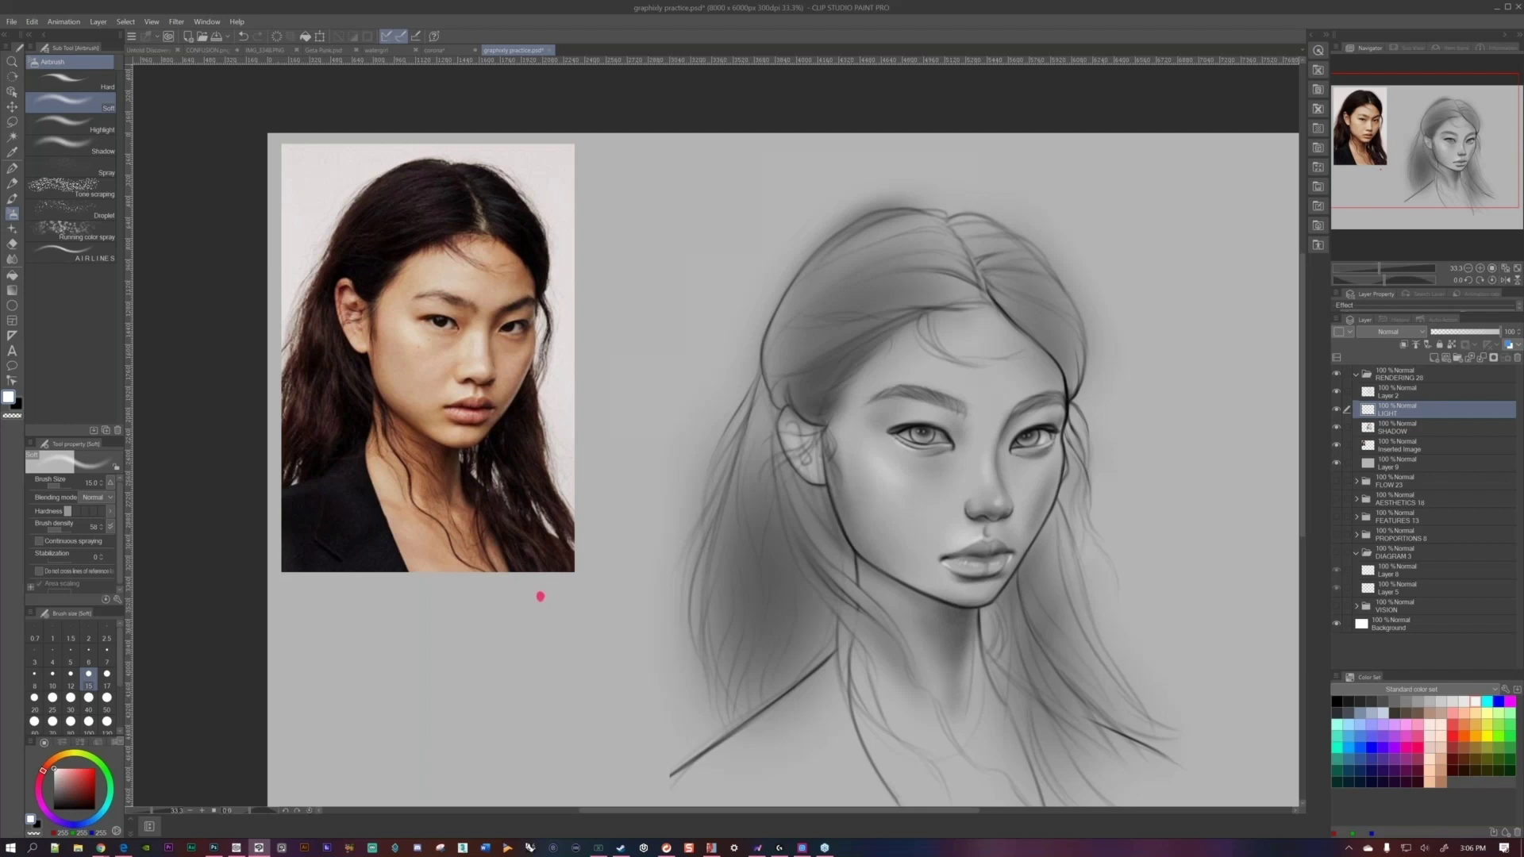
pyautogui.moveTo(953, 373); pyautogui.dragTo(888, 389)
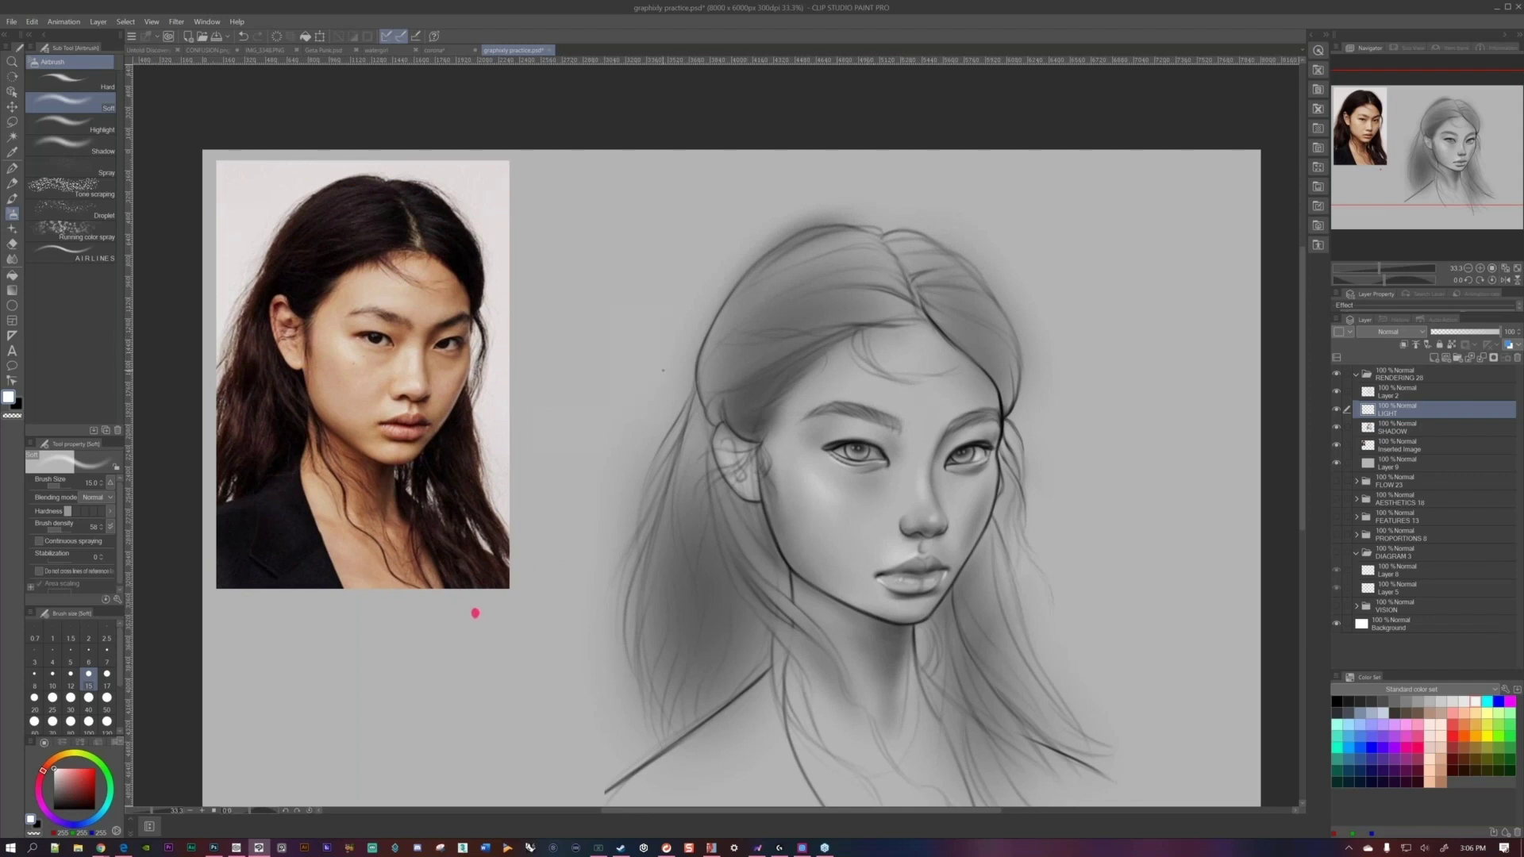
pyautogui.scroll(-1, 914, 463)
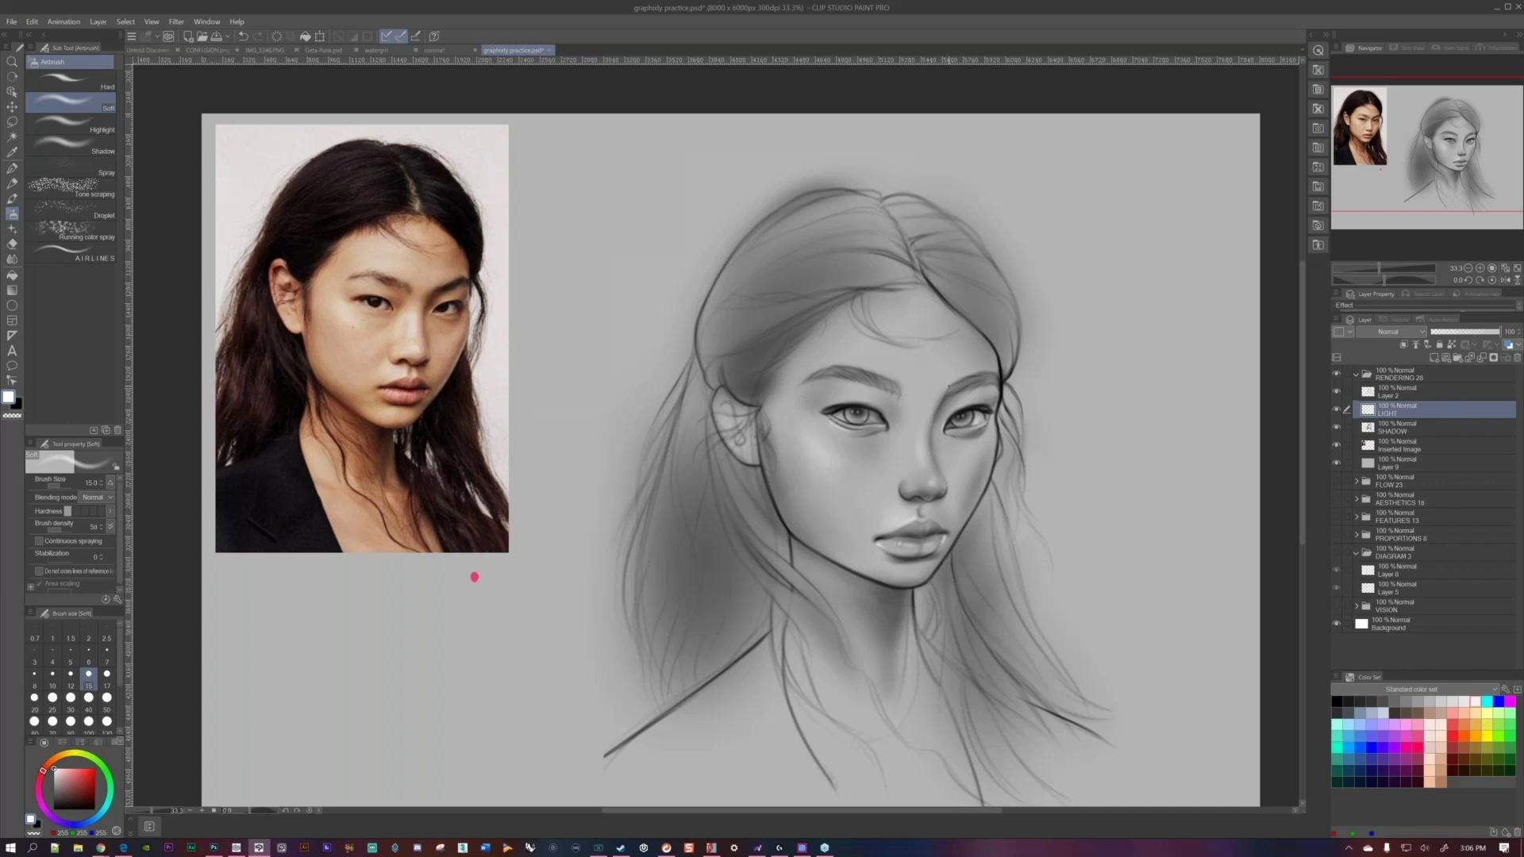
pyautogui.moveTo(475, 578)
pyautogui.mouseDown()
pyautogui.moveTo(586, 555)
pyautogui.moveTo(455, 575)
pyautogui.moveTo(494, 570)
pyautogui.mouseUp()
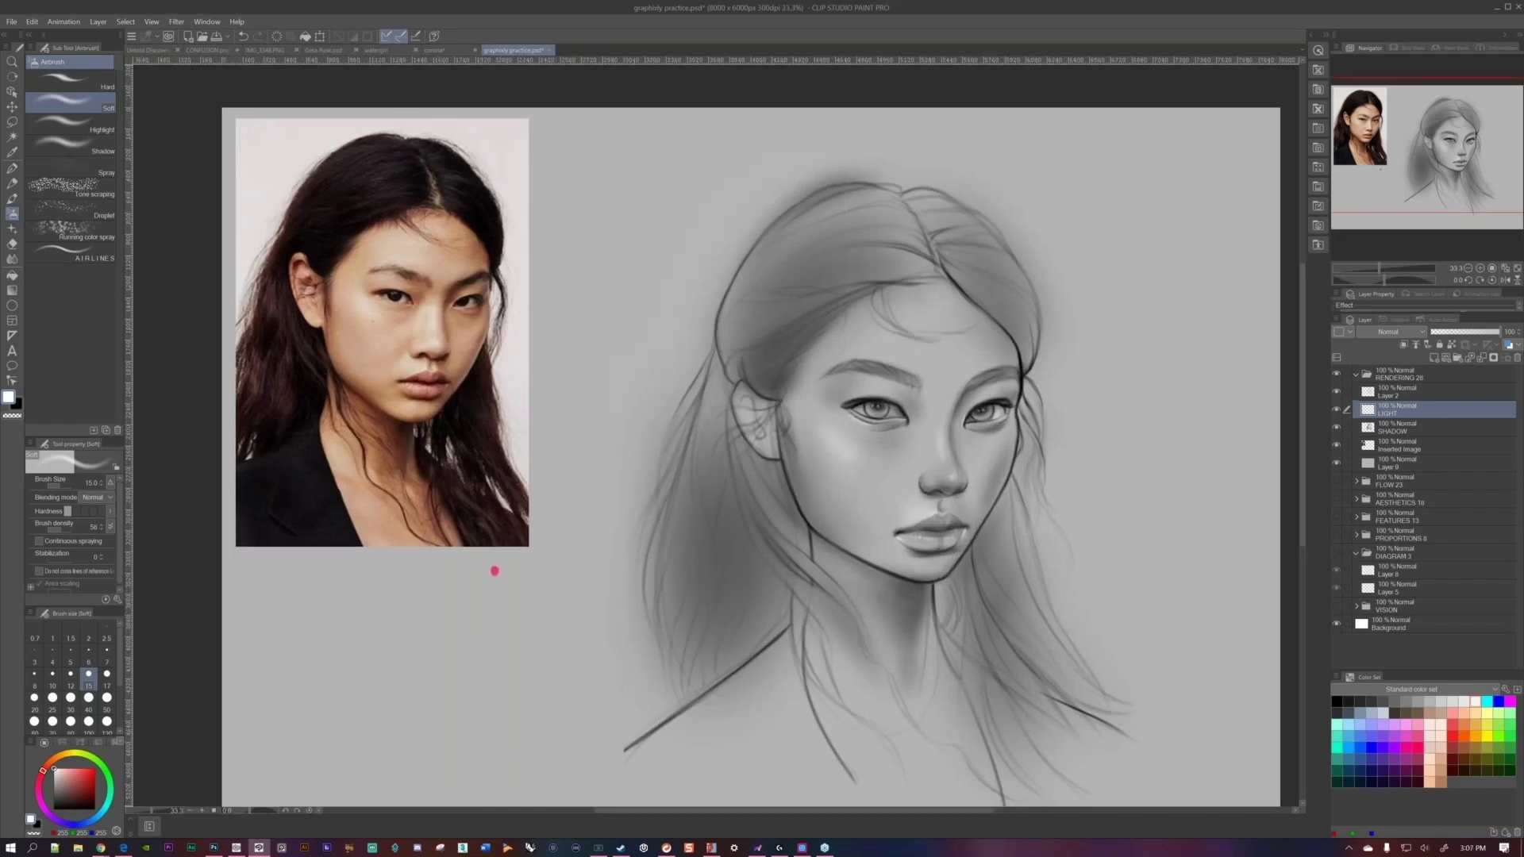